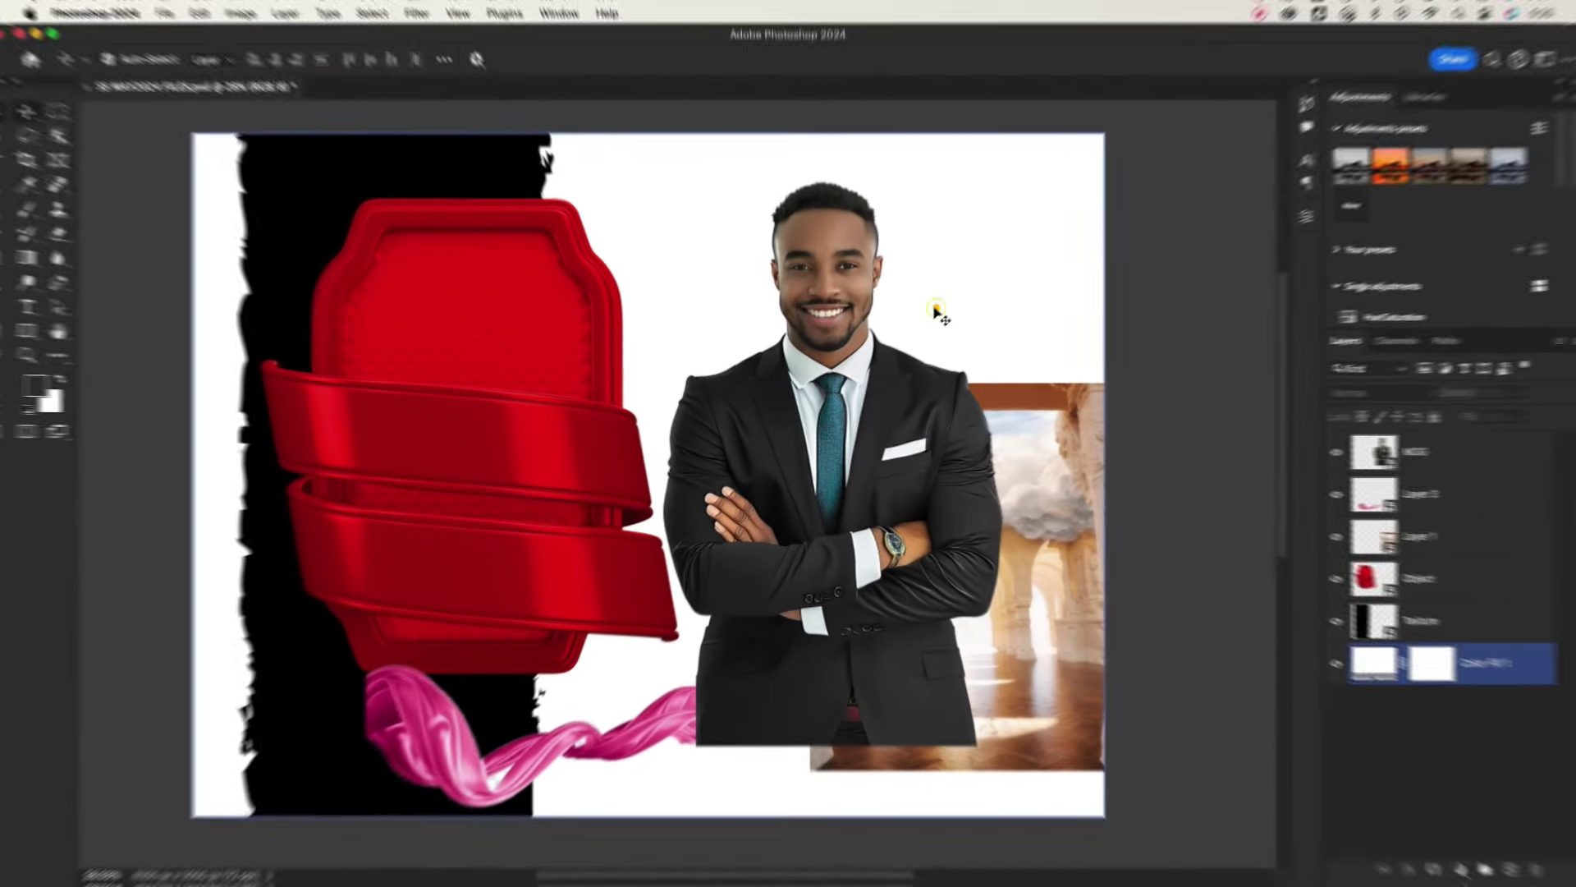
Inspect the poster's arches background, man's photo and black torn-paper Texture layers.
{"action": "left_click", "coordinate": [739, 476]}
{"action": "left_click", "coordinate": [1071, 568]}
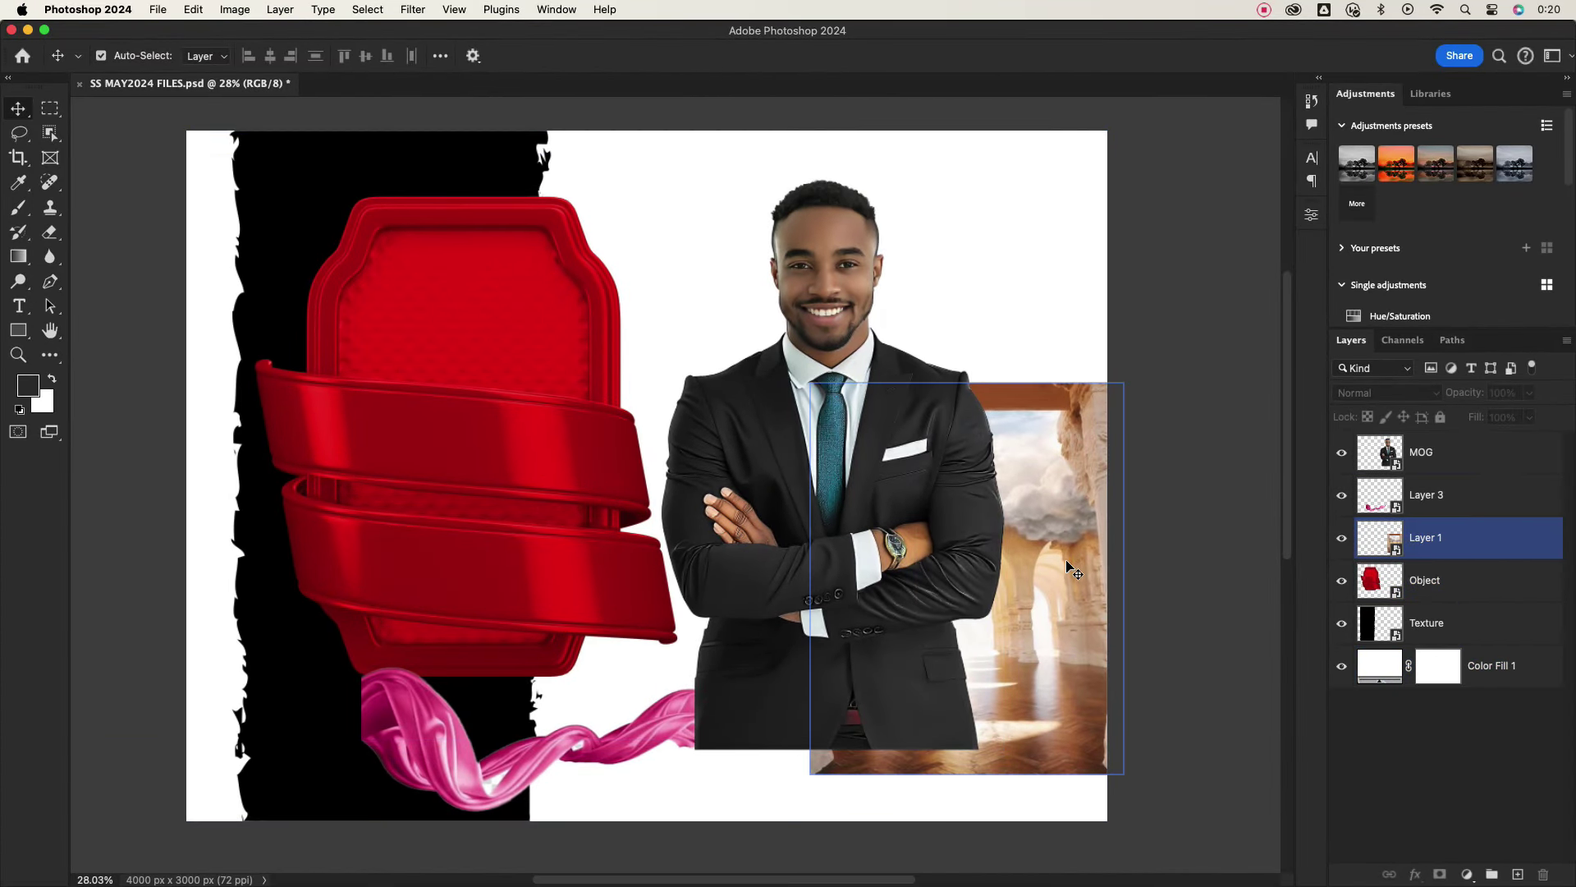
{"action": "left_click", "coordinate": [532, 763]}
{"action": "left_click", "coordinate": [416, 344]}
{"action": "left_click", "coordinate": [739, 287]}
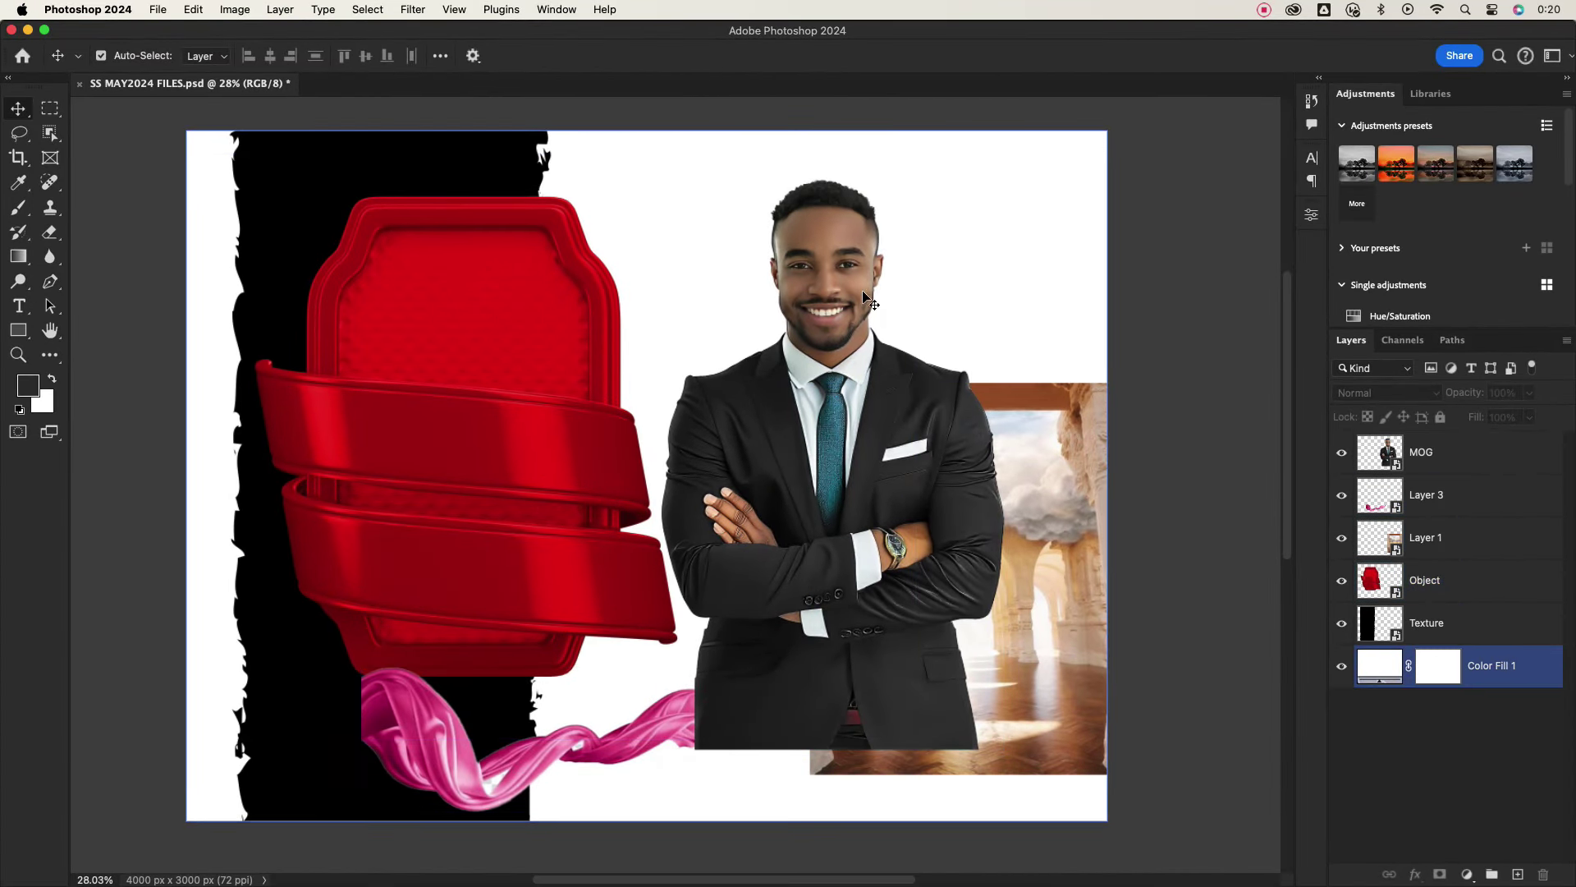
{"action": "left_click", "coordinate": [944, 461]}
{"action": "left_click", "coordinate": [758, 281]}
{"action": "left_click", "coordinate": [483, 303]}
{"action": "left_click", "coordinate": [384, 787]}
{"action": "left_click", "coordinate": [190, 98]}
Create a new 10 x 10 in, 300 ppi document from the Custom recent preset.
{"action": "left_click", "coordinate": [158, 10]}
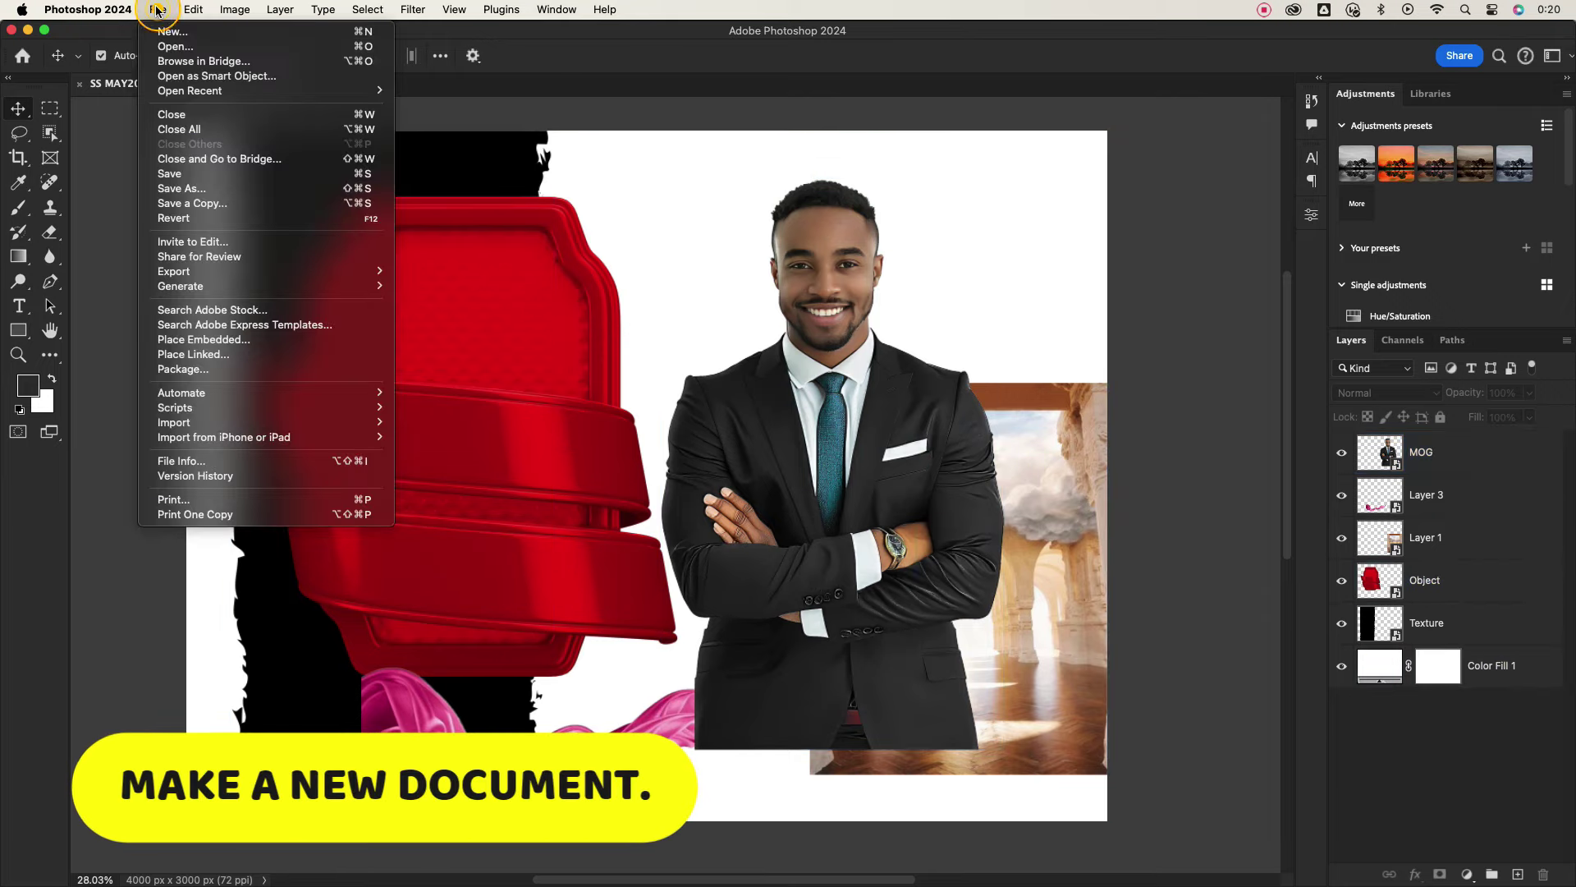
{"action": "left_click", "coordinate": [172, 33]}
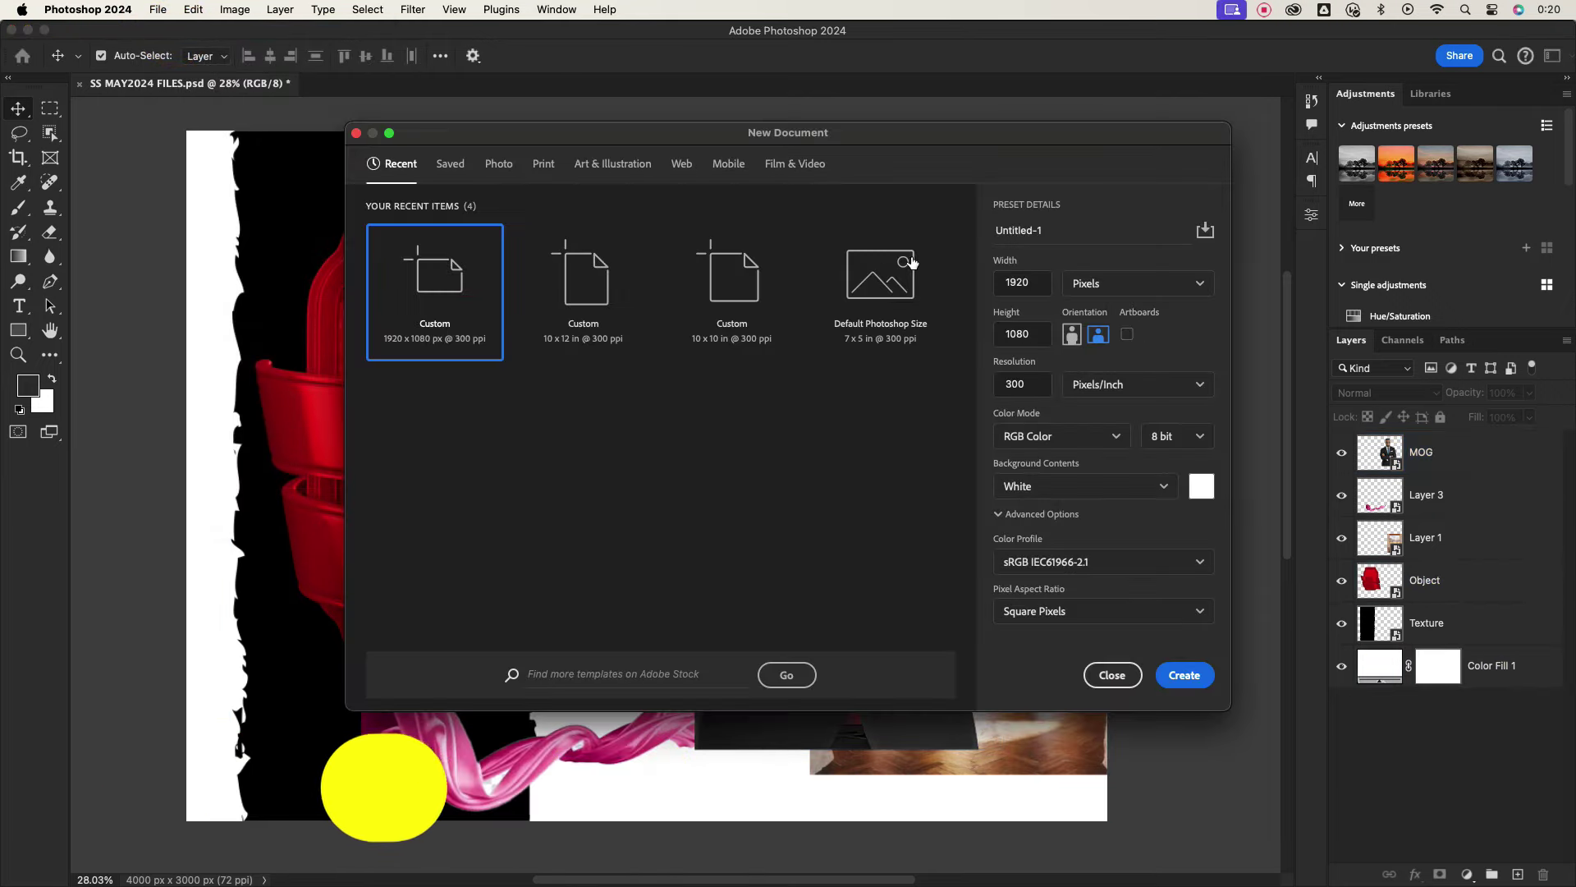
{"action": "left_click", "coordinate": [705, 307]}
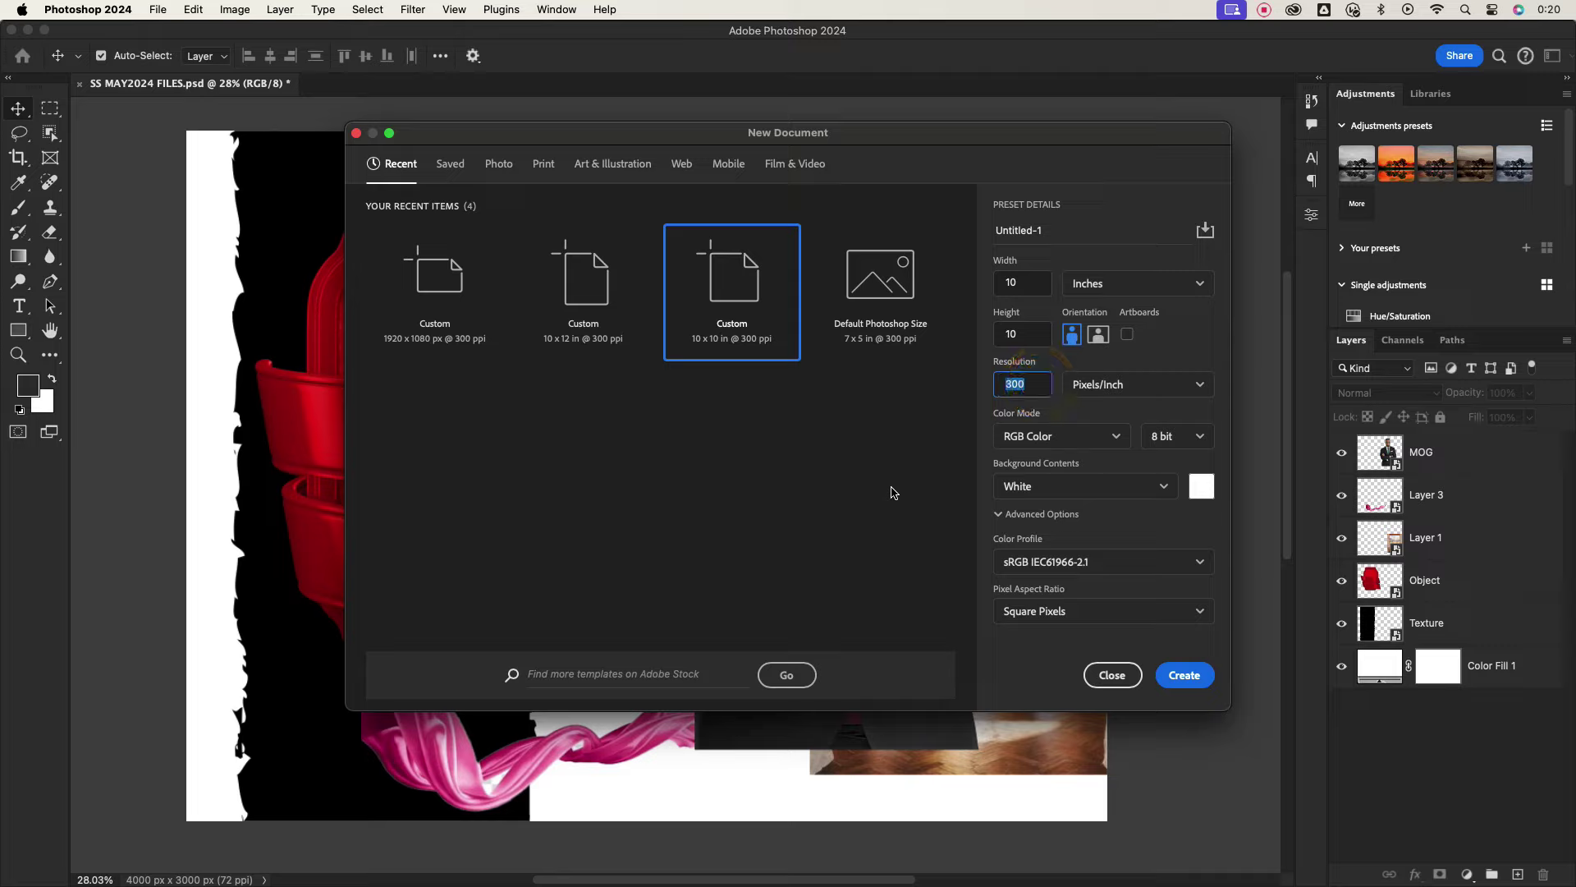
{"action": "left_click", "coordinate": [1186, 675]}
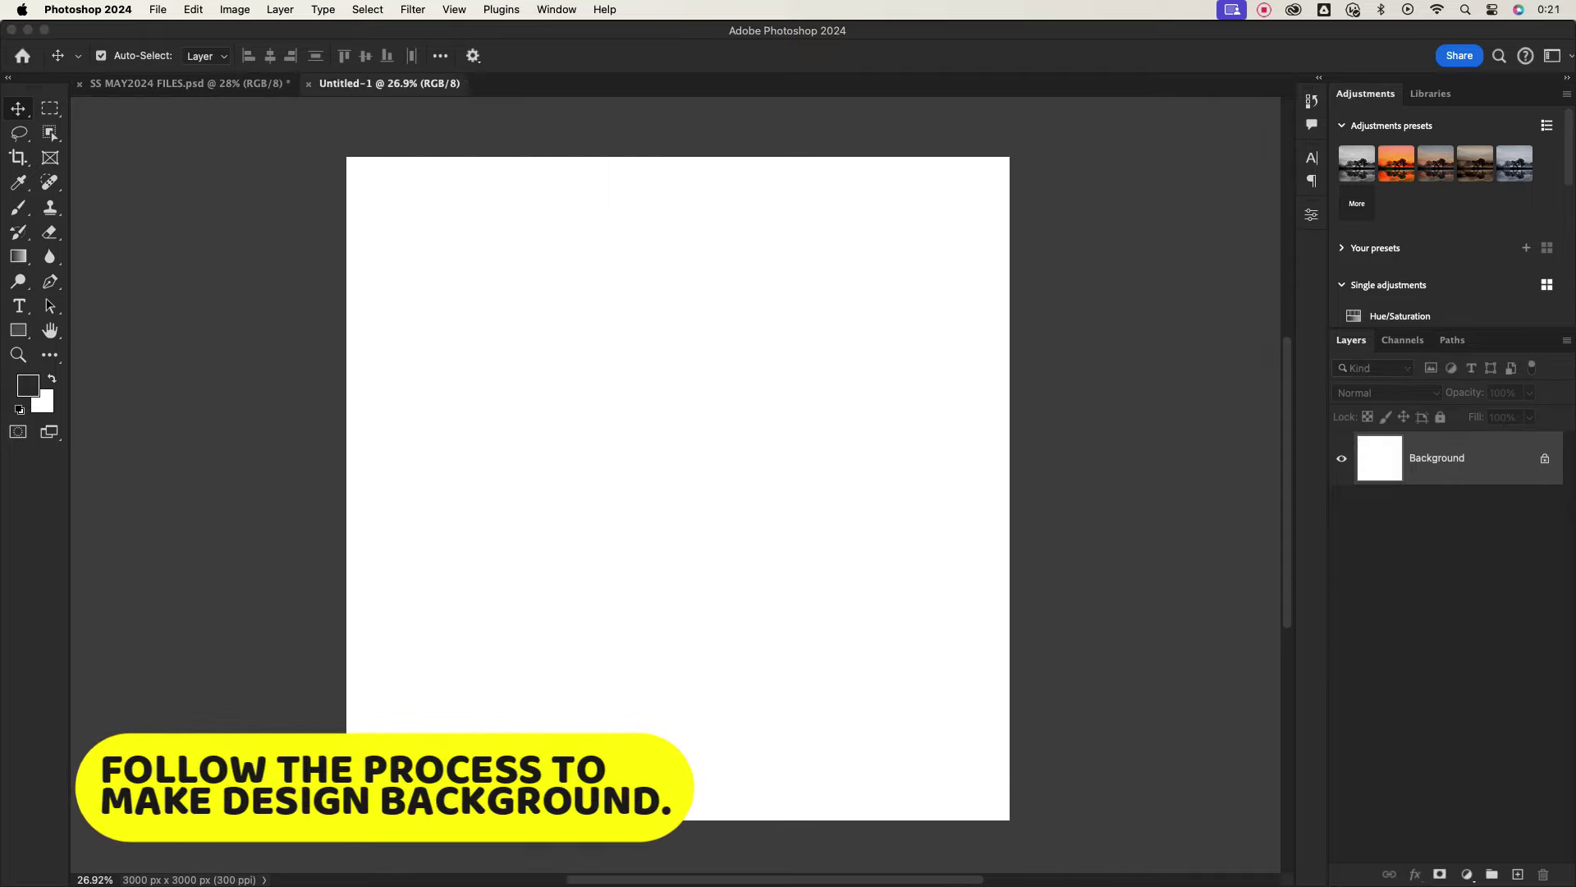
{"action": "left_click", "coordinate": [605, 847]}
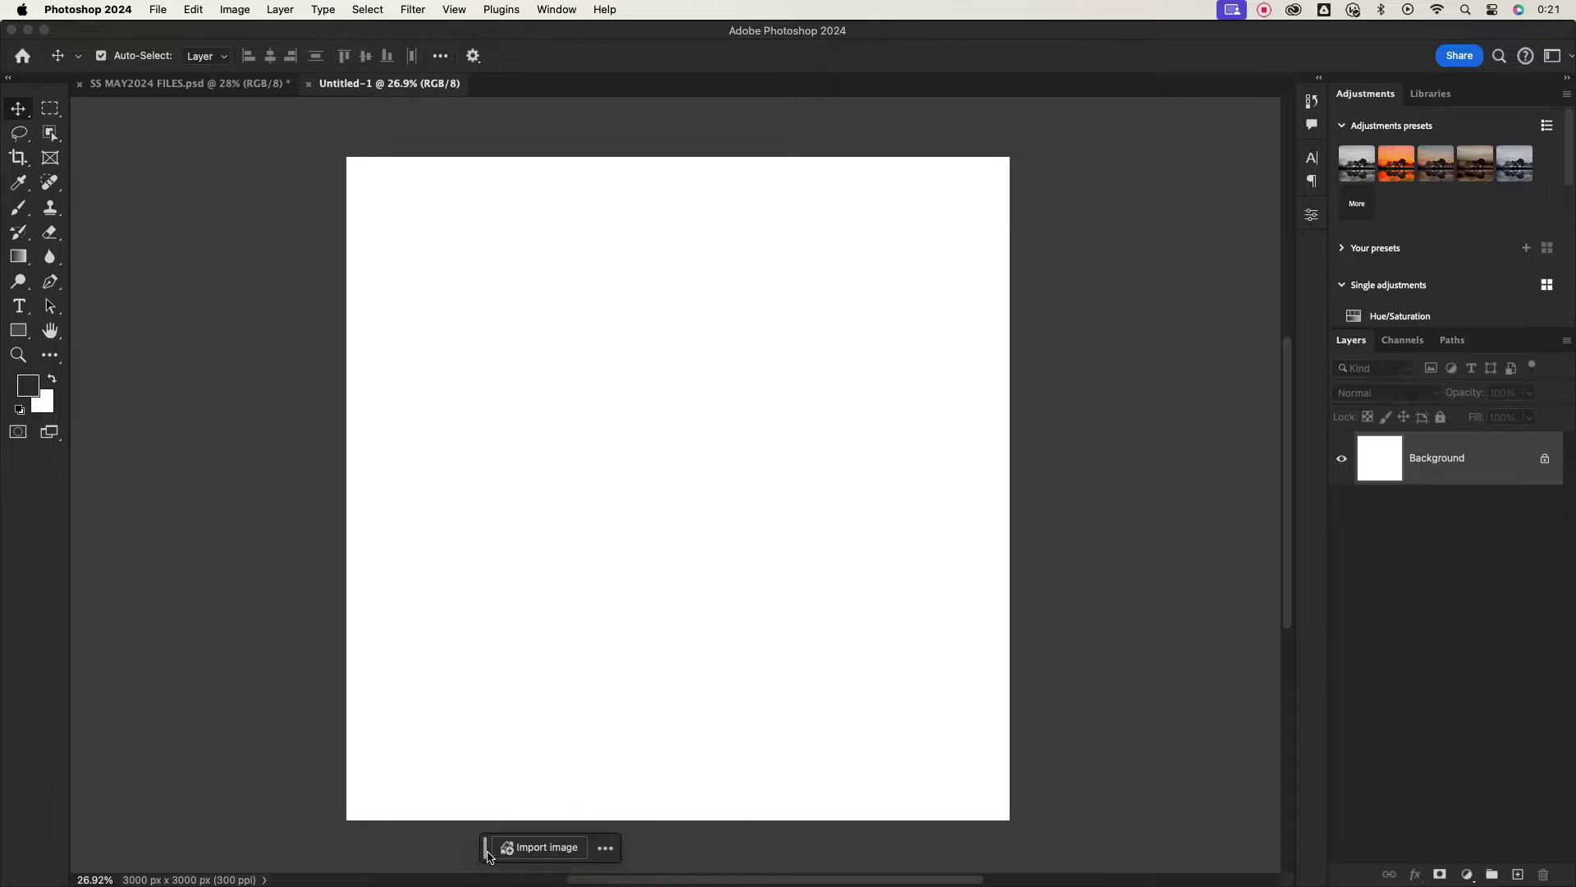
{"action": "left_click", "coordinate": [605, 848]}
{"action": "scroll", "coordinate": [668, 462], "scroll_direction": "down", "scroll_amount": 1}
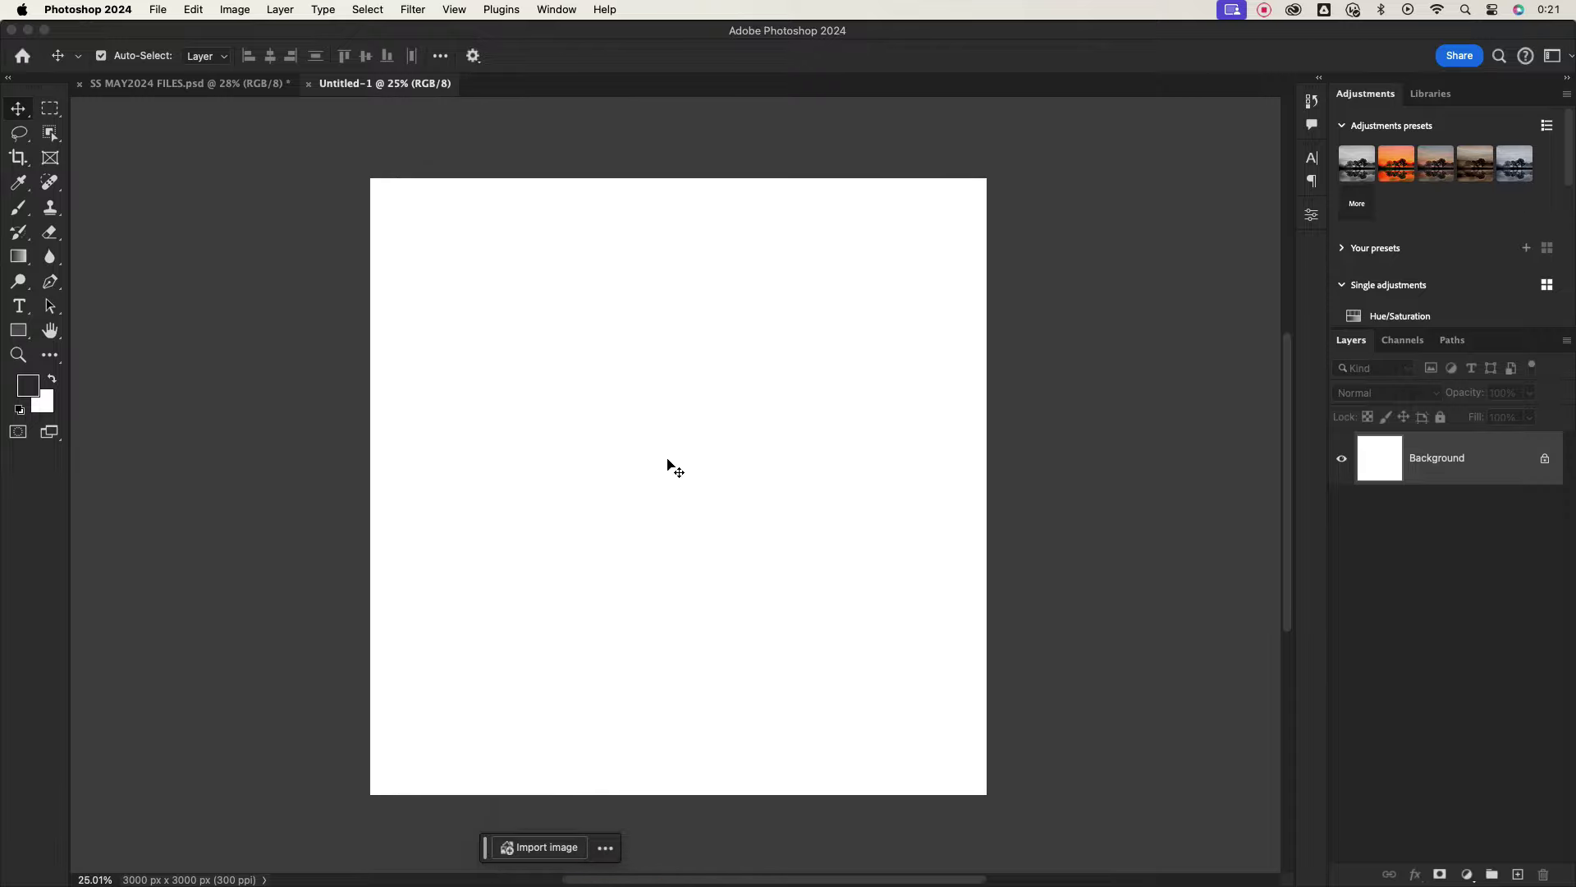
Copy the arches image into Untitled-1 and free-transform it to cover the whole canvas.
{"action": "left_click", "coordinate": [226, 85]}
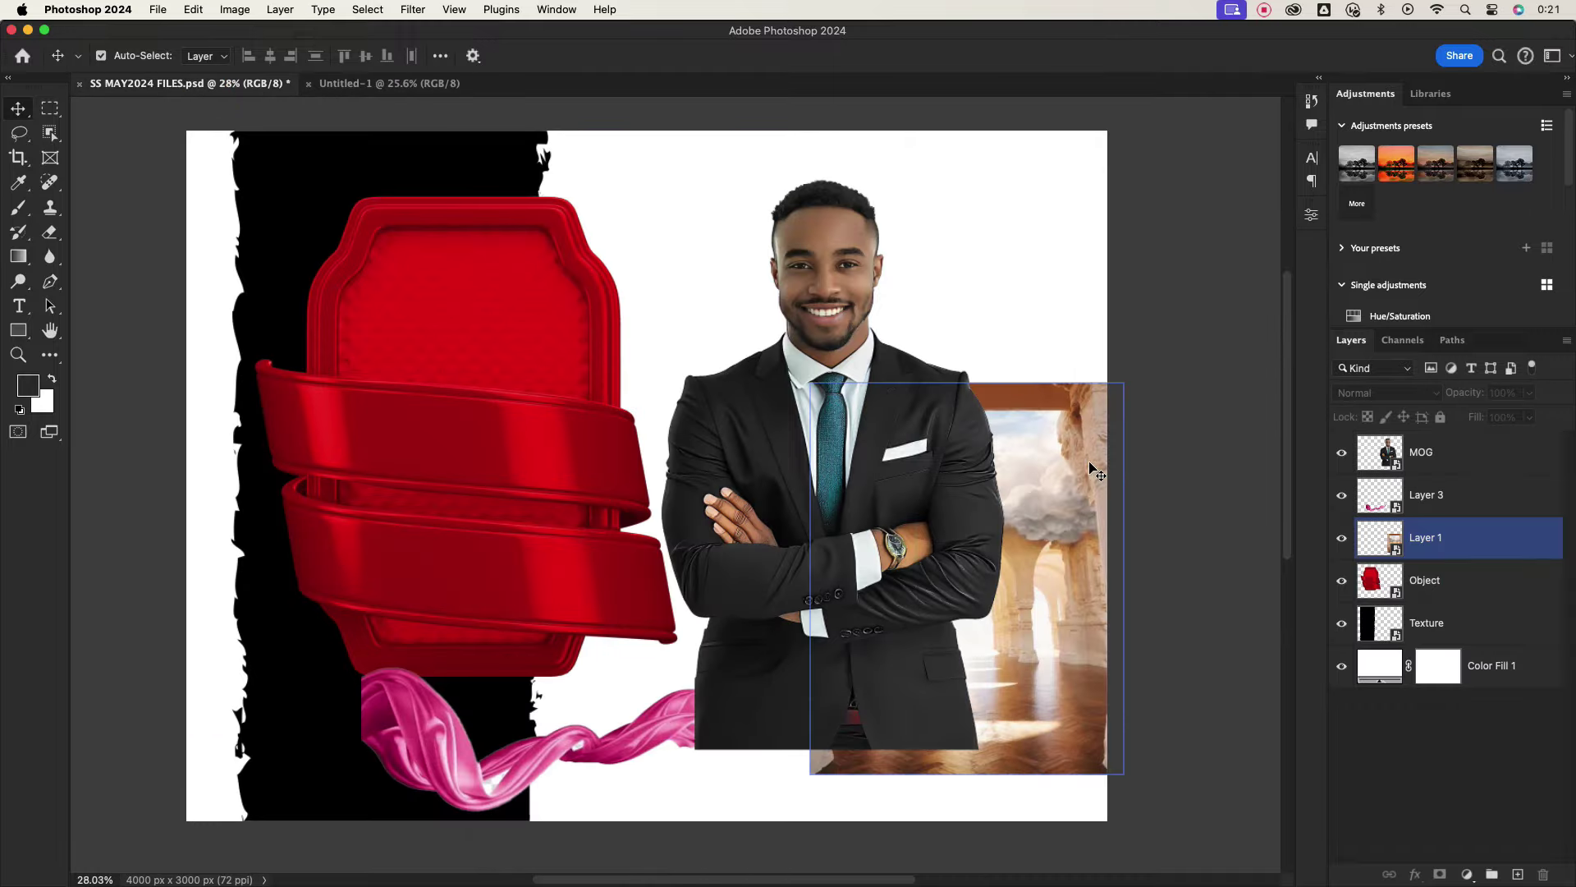
{"action": "left_click_drag", "start_coordinate": [1026, 492], "coordinate": [555, 337]}
{"action": "key", "text": "ctrl+t"}
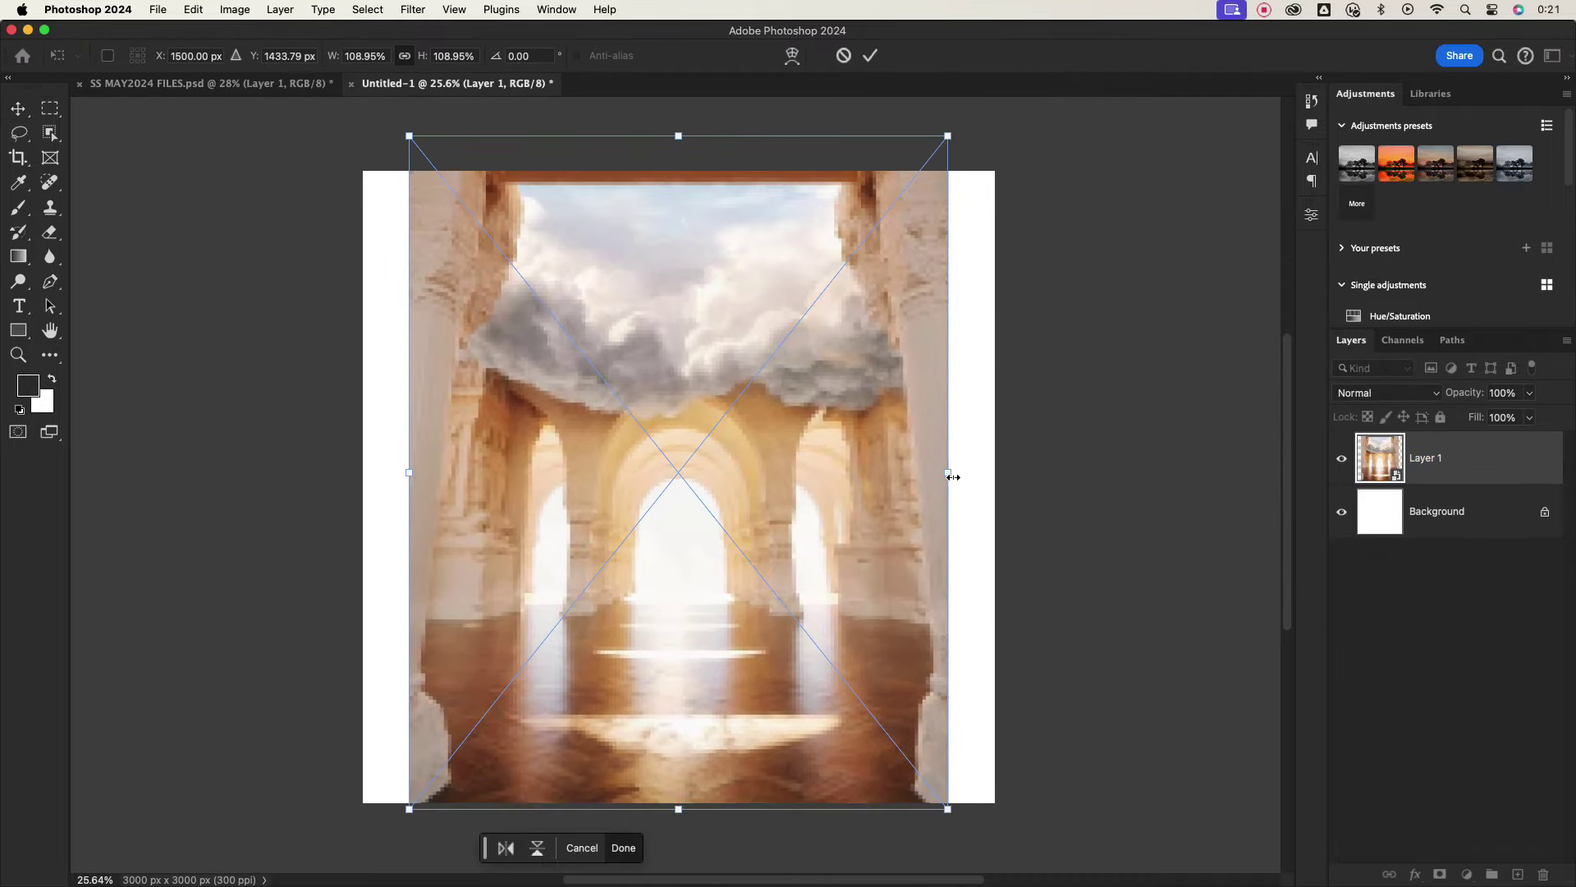
{"action": "left_click_drag", "start_coordinate": [829, 353], "coordinate": [1003, 483]}
{"action": "mouse_move", "coordinate": [409, 472]}
{"action": "left_mouse_down"}
{"action": "mouse_move", "coordinate": [353, 478]}
{"action": "mouse_move", "coordinate": [370, 476]}
{"action": "left_mouse_up"}
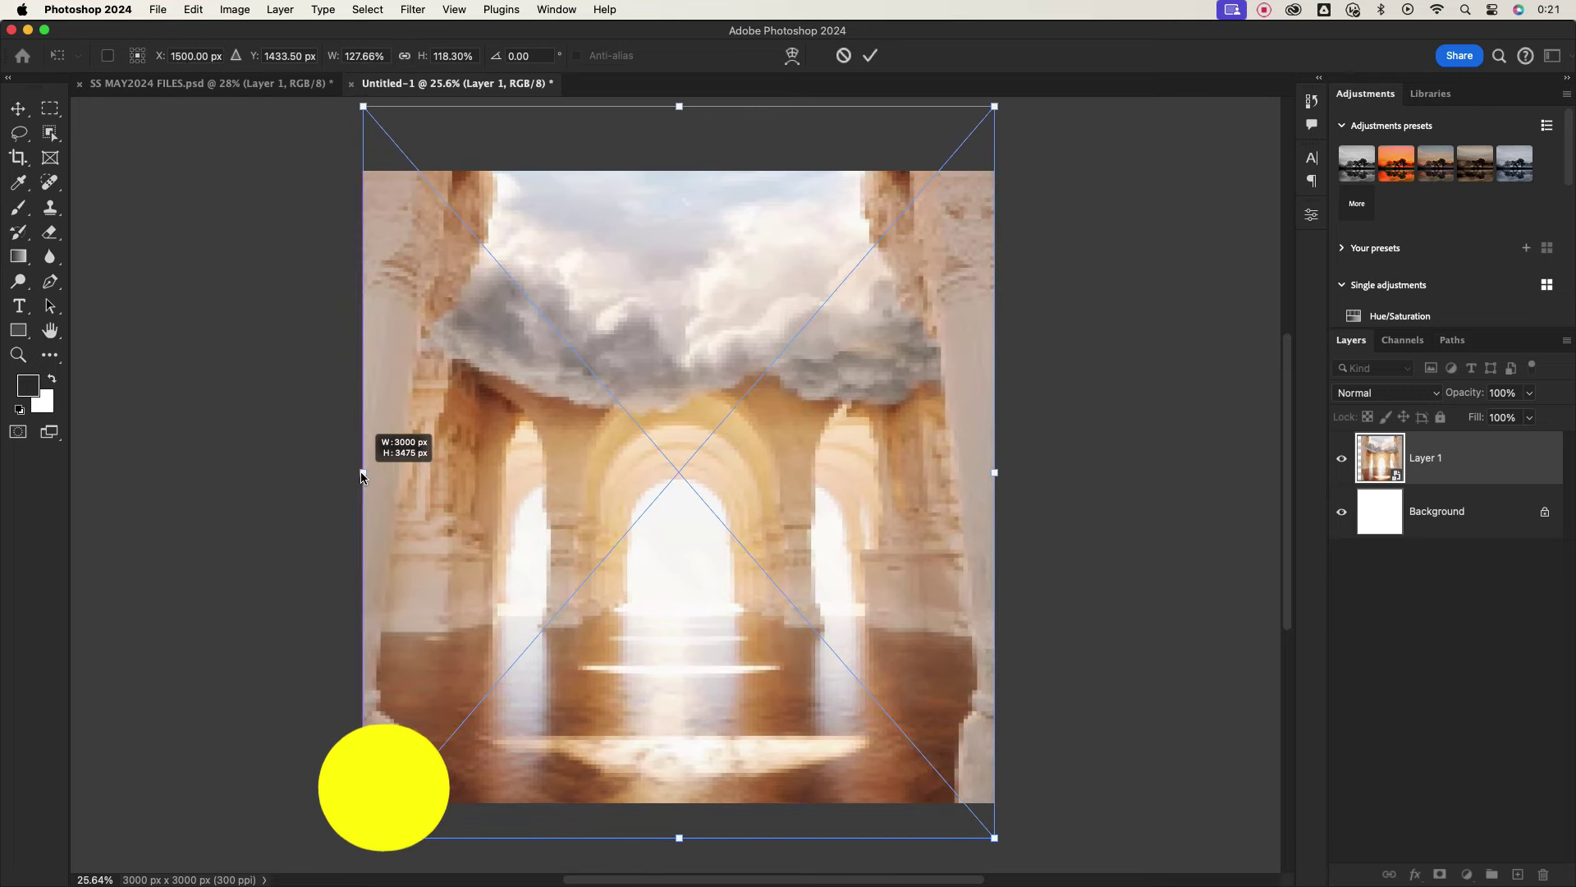
{"action": "left_click", "coordinate": [870, 56]}
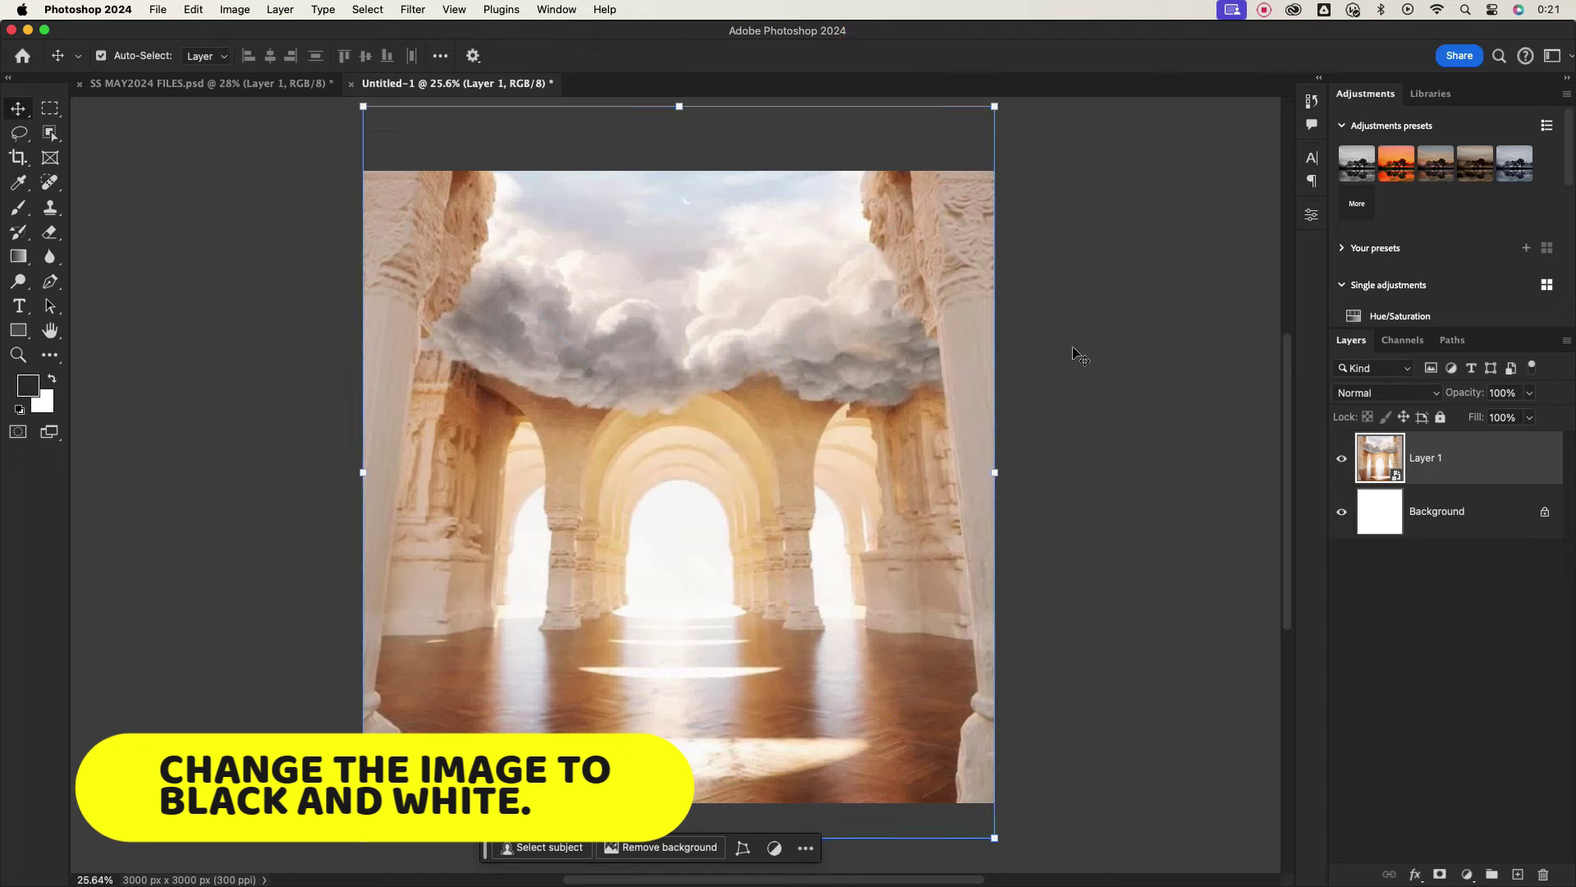
{"action": "left_click", "coordinate": [1531, 450]}
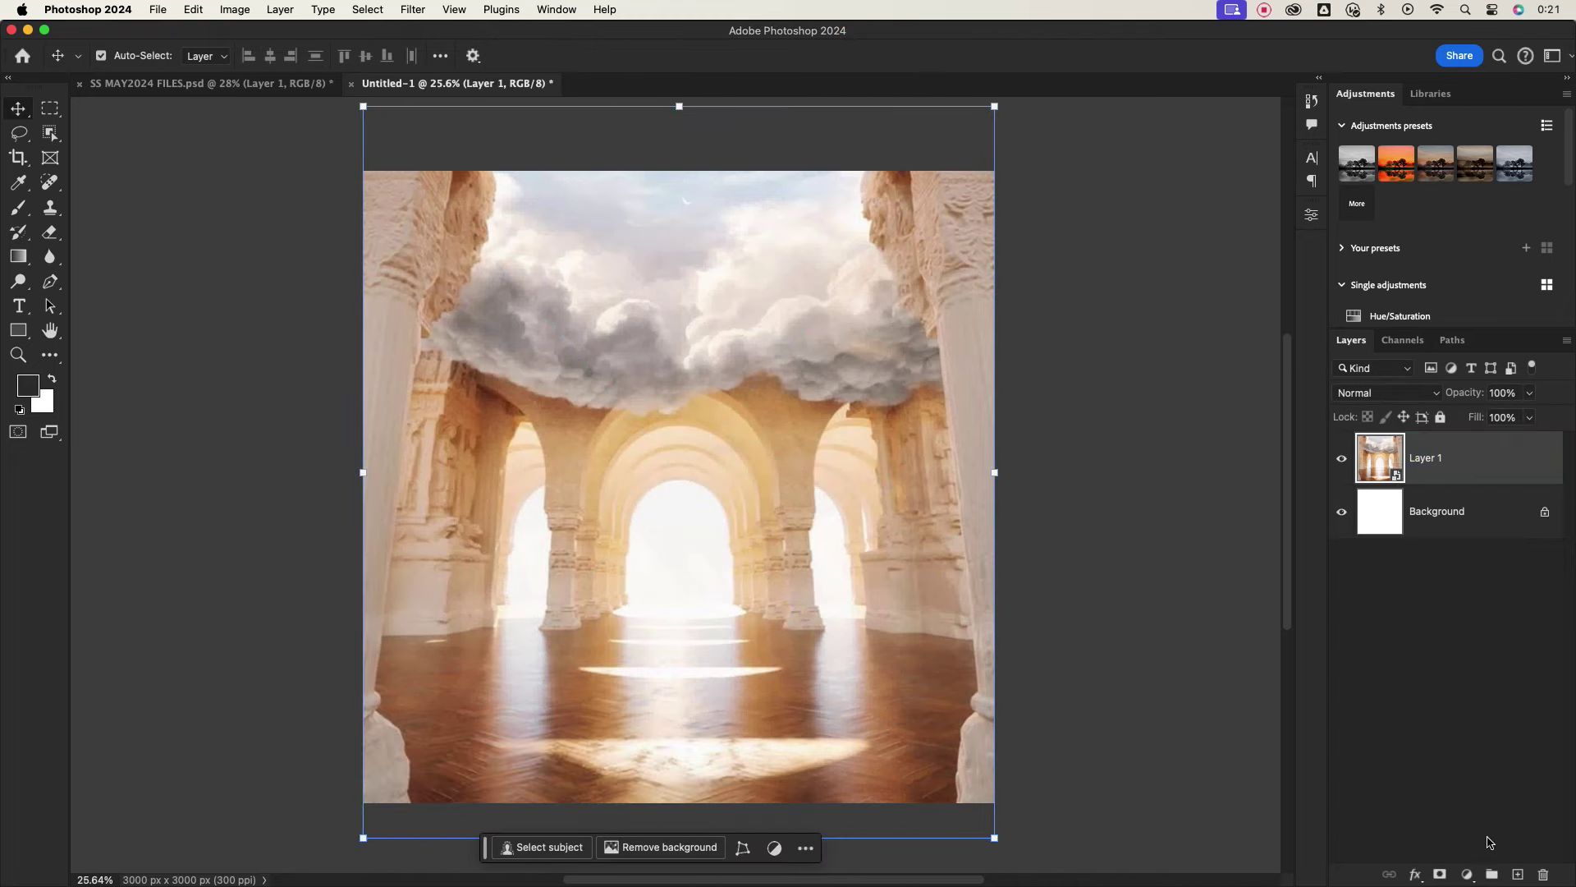
{"action": "left_click", "coordinate": [1470, 874]}
Add a Black & White adjustment over the arches with the Cyans slider raised.
{"action": "left_click", "coordinate": [1498, 803]}
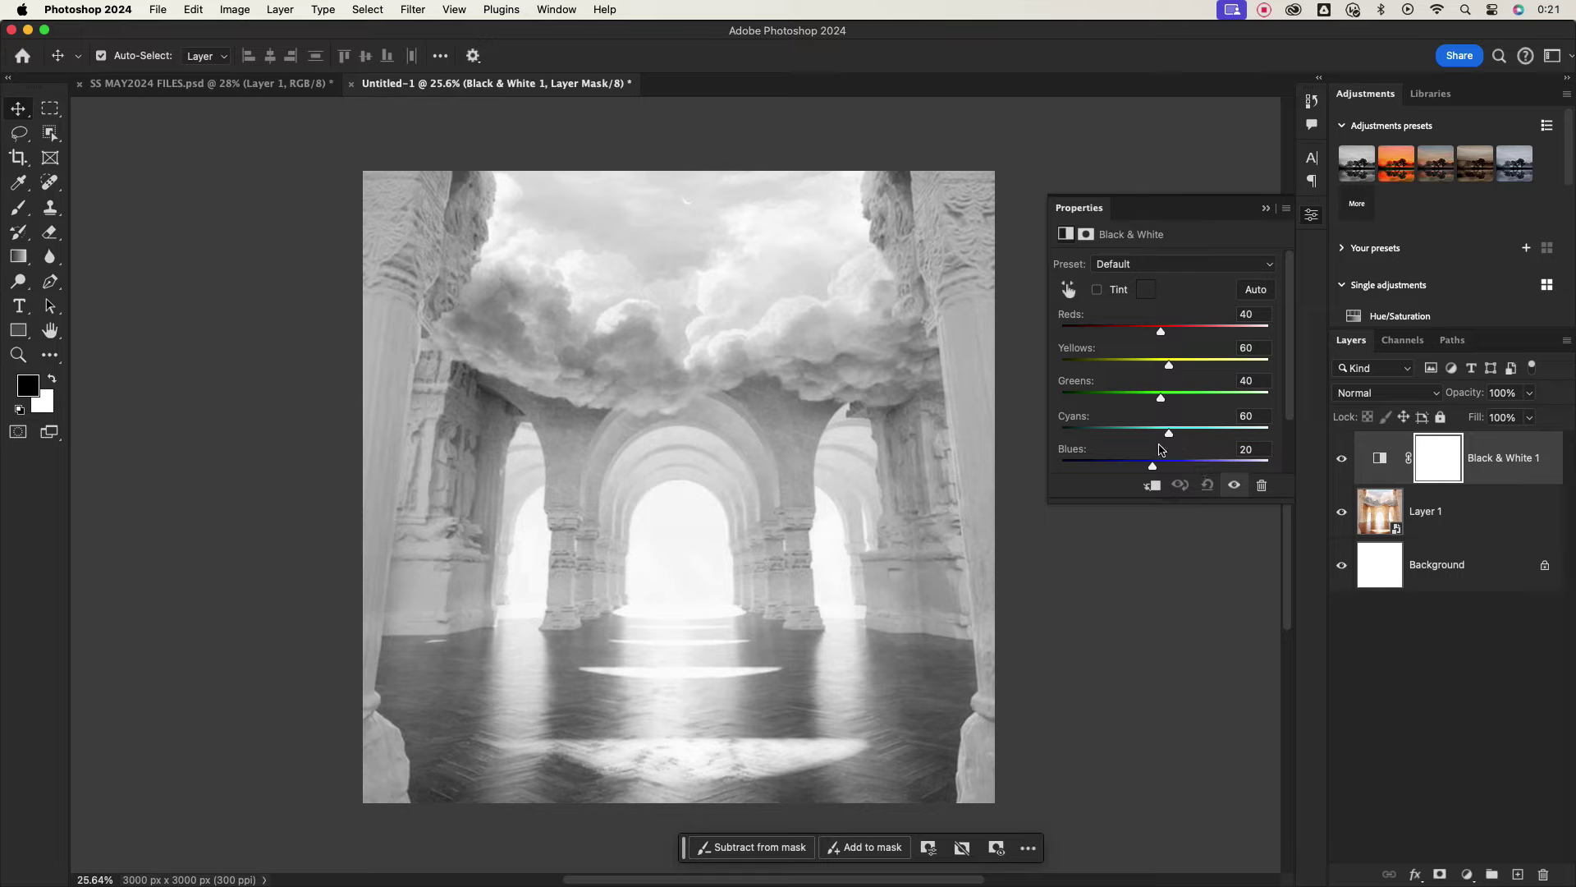
{"action": "mouse_move", "coordinate": [1169, 432]}
{"action": "left_mouse_down"}
{"action": "mouse_move", "coordinate": [1084, 435]}
{"action": "mouse_move", "coordinate": [1272, 412]}
{"action": "left_mouse_up"}
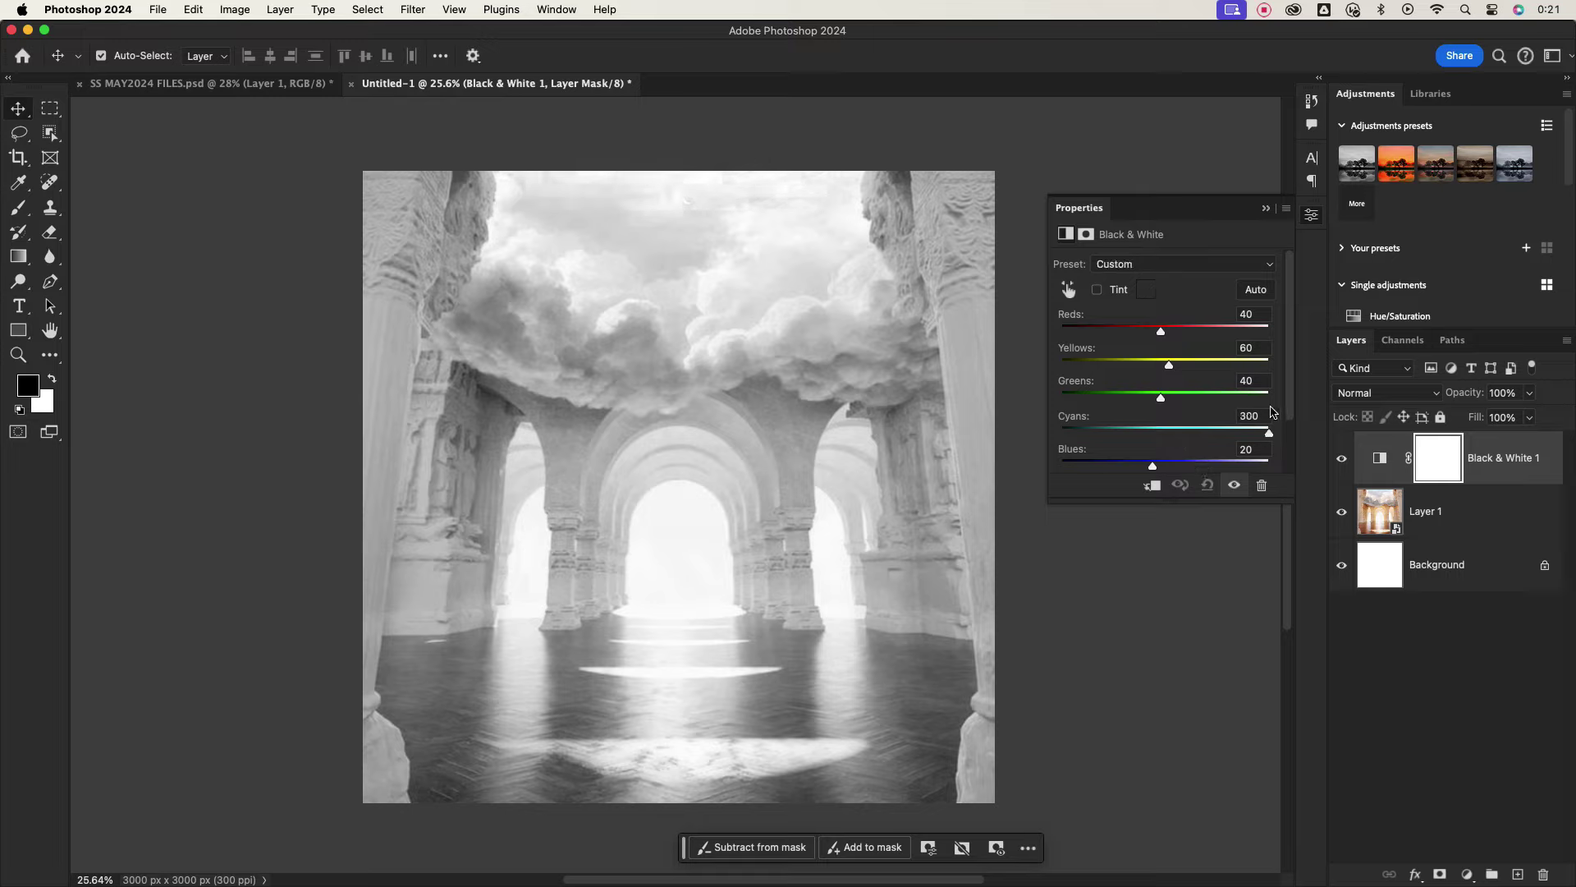
{"action": "left_click", "coordinate": [1266, 208]}
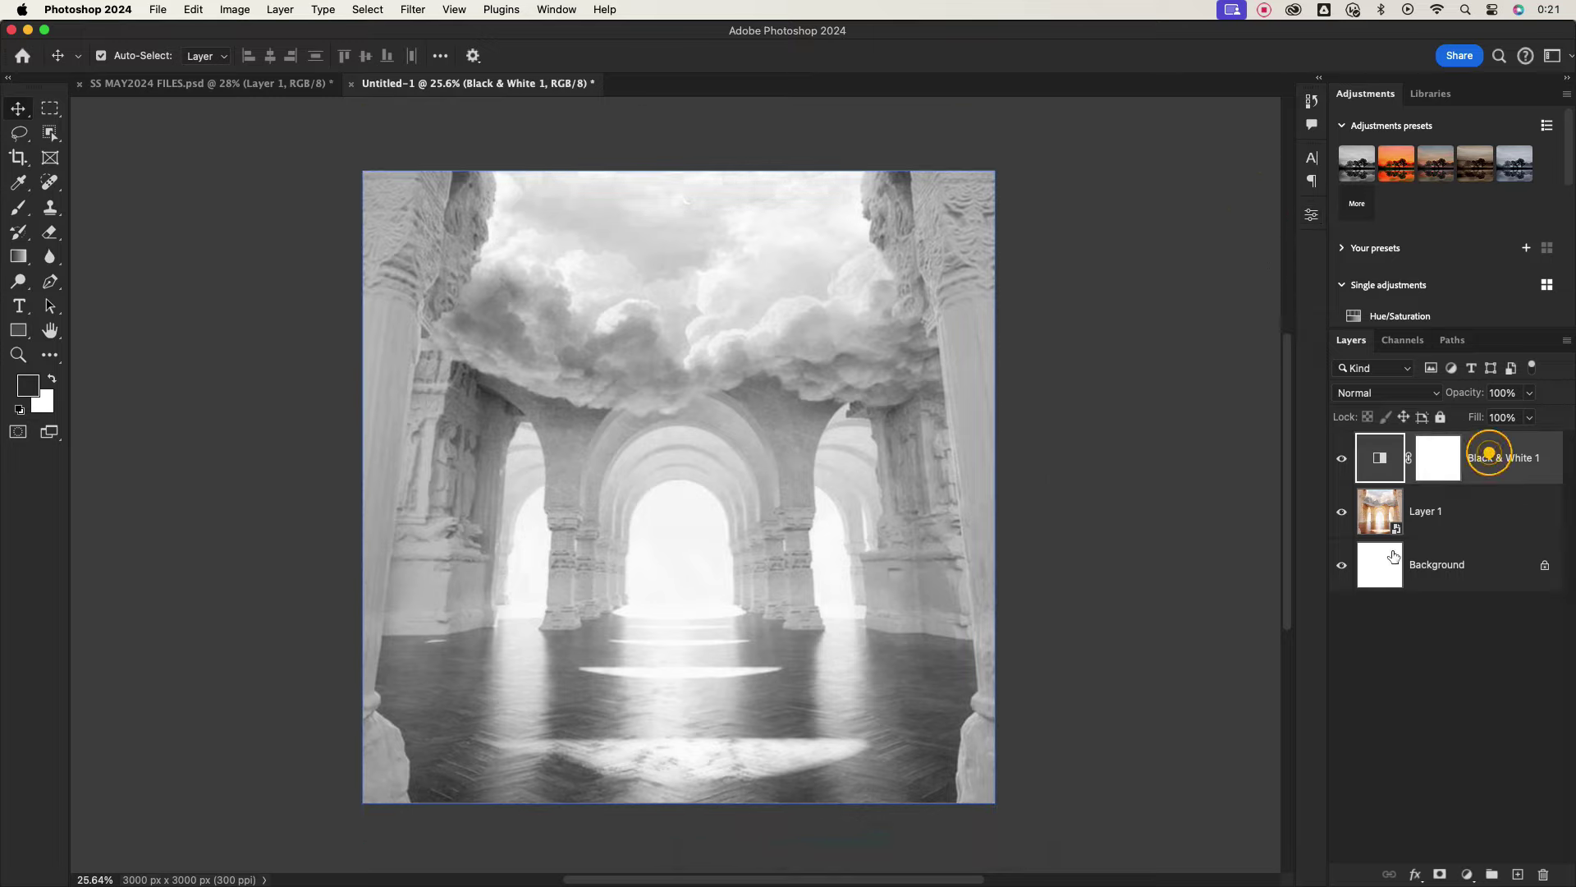
Add an empty Layer 2 at the top of the layer stack.
{"action": "left_click", "coordinate": [1112, 451]}
{"action": "left_click", "coordinate": [1431, 492]}
{"action": "left_click", "coordinate": [1157, 472]}
{"action": "left_click", "coordinate": [1515, 472]}
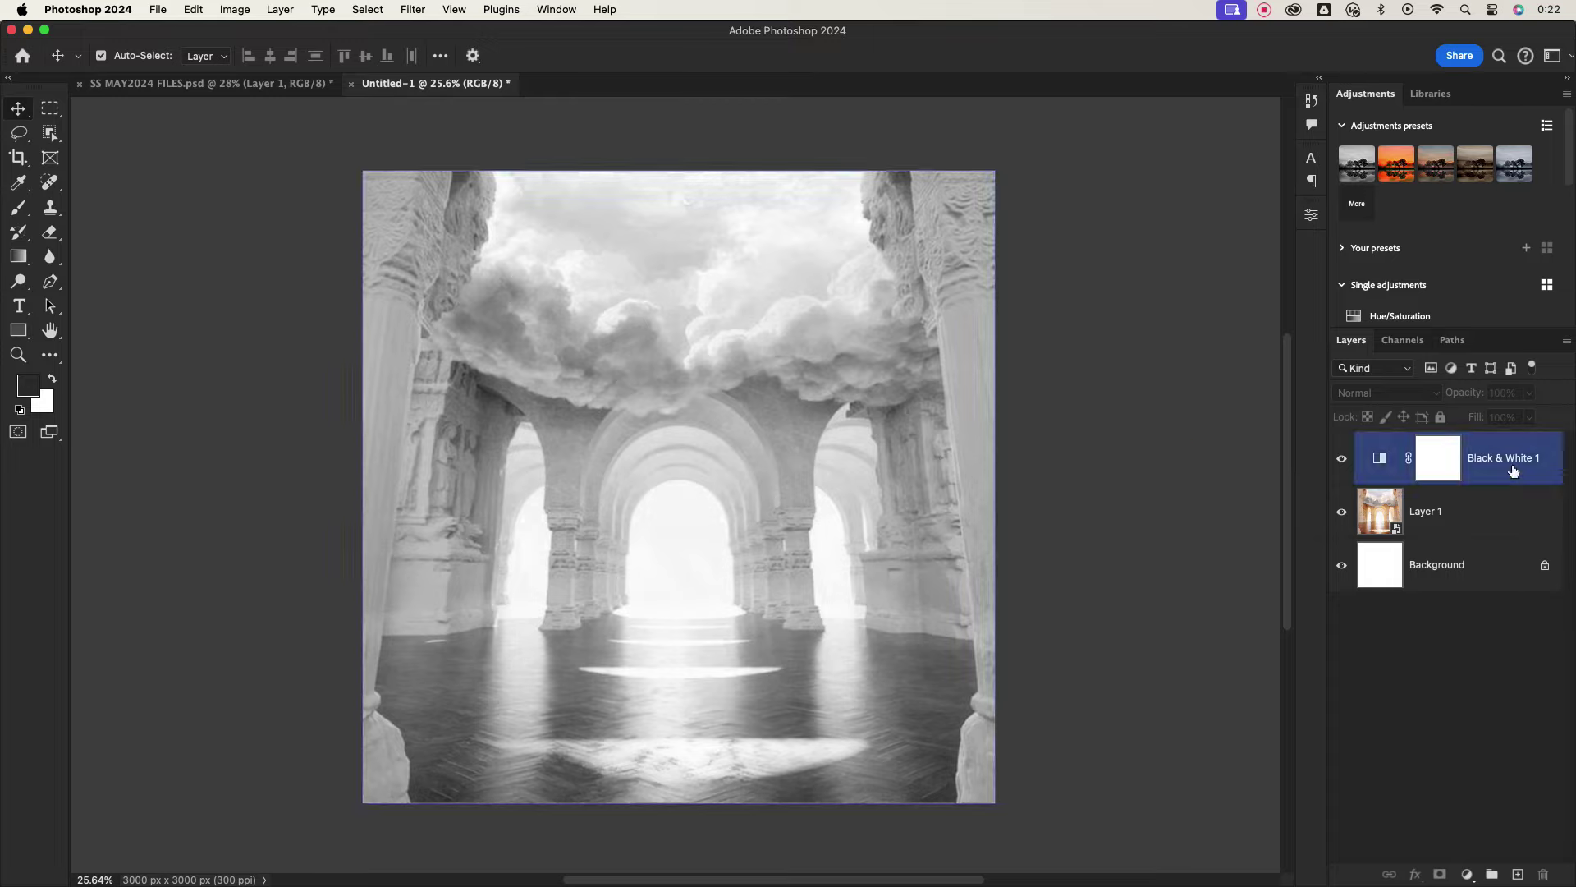
{"action": "left_click", "coordinate": [1517, 475], "text": "super"}
{"action": "left_click", "coordinate": [1517, 869]}
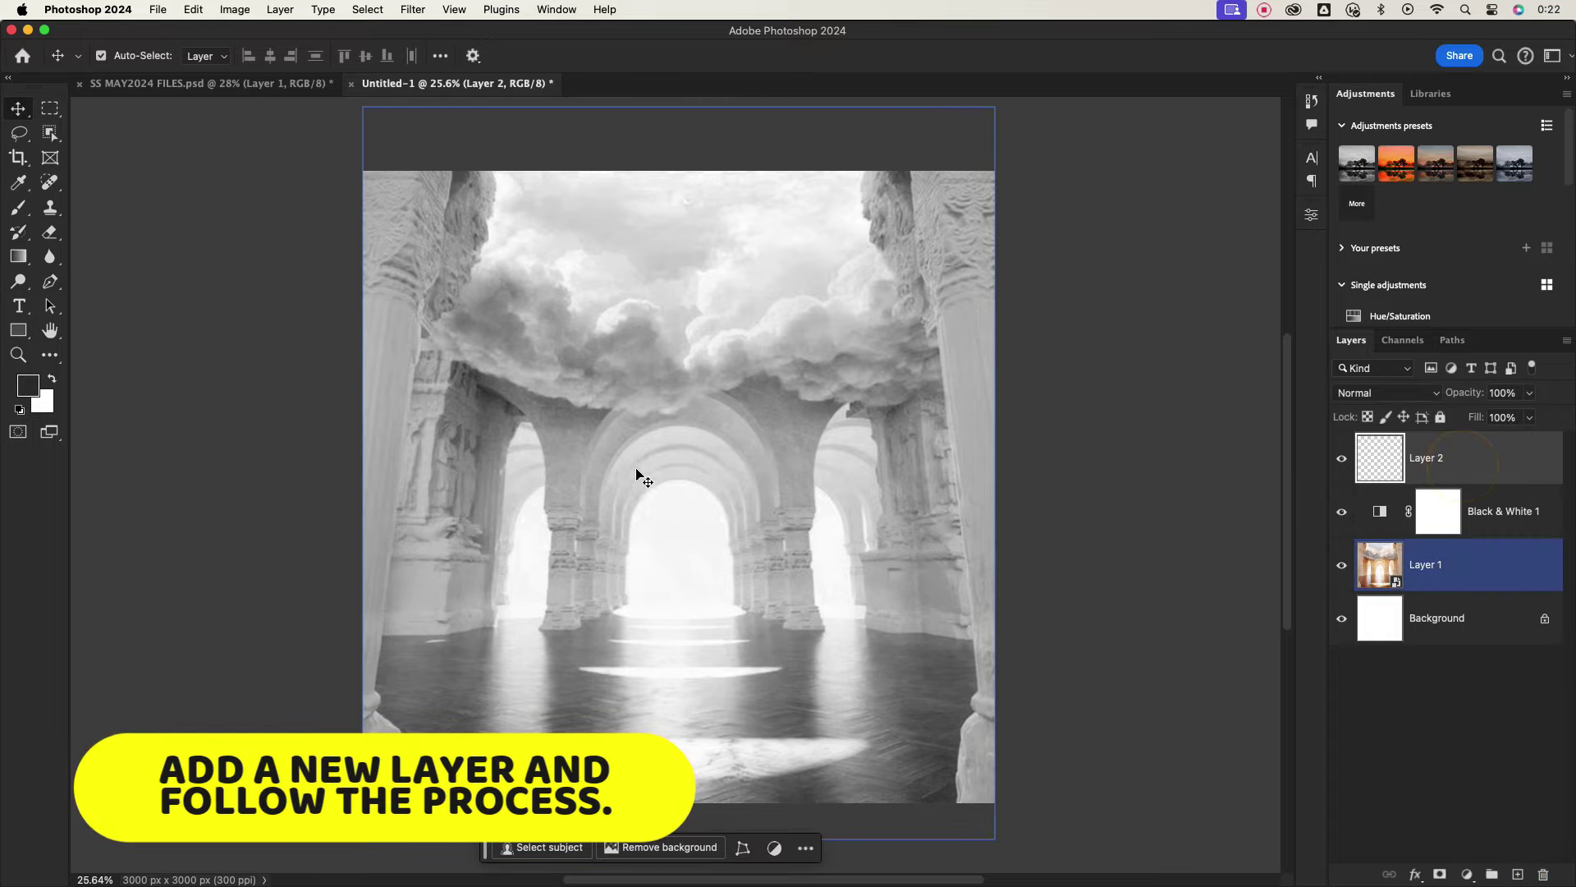
Paint over the canvas on Layer 2 with a large light-grey brush to fade the arches.
{"action": "left_click", "coordinate": [18, 206]}
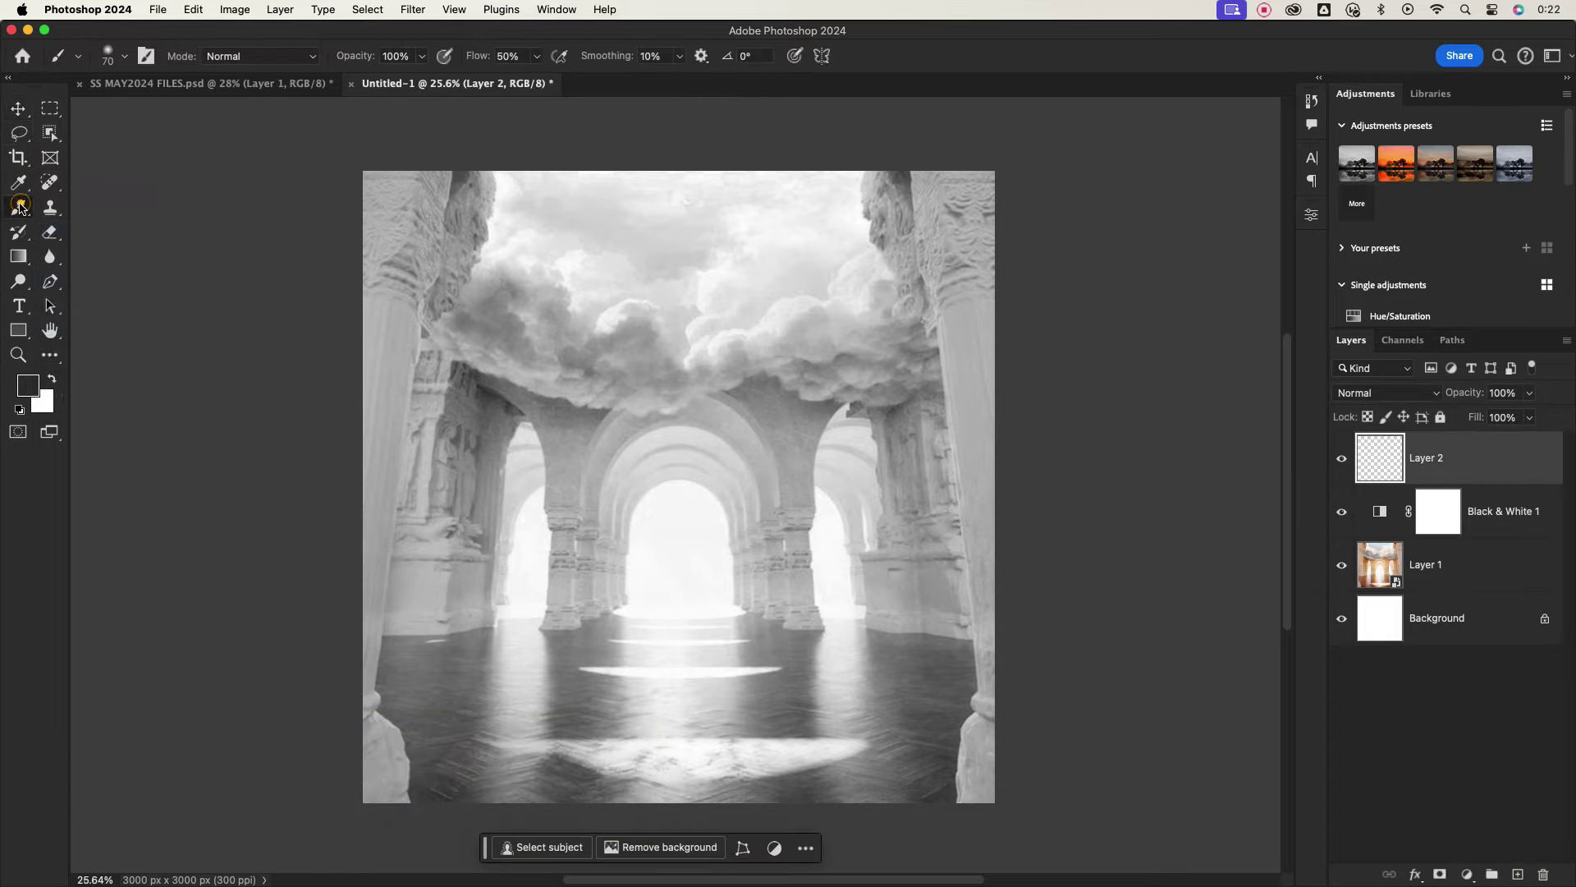
{"action": "left_click", "coordinate": [27, 386]}
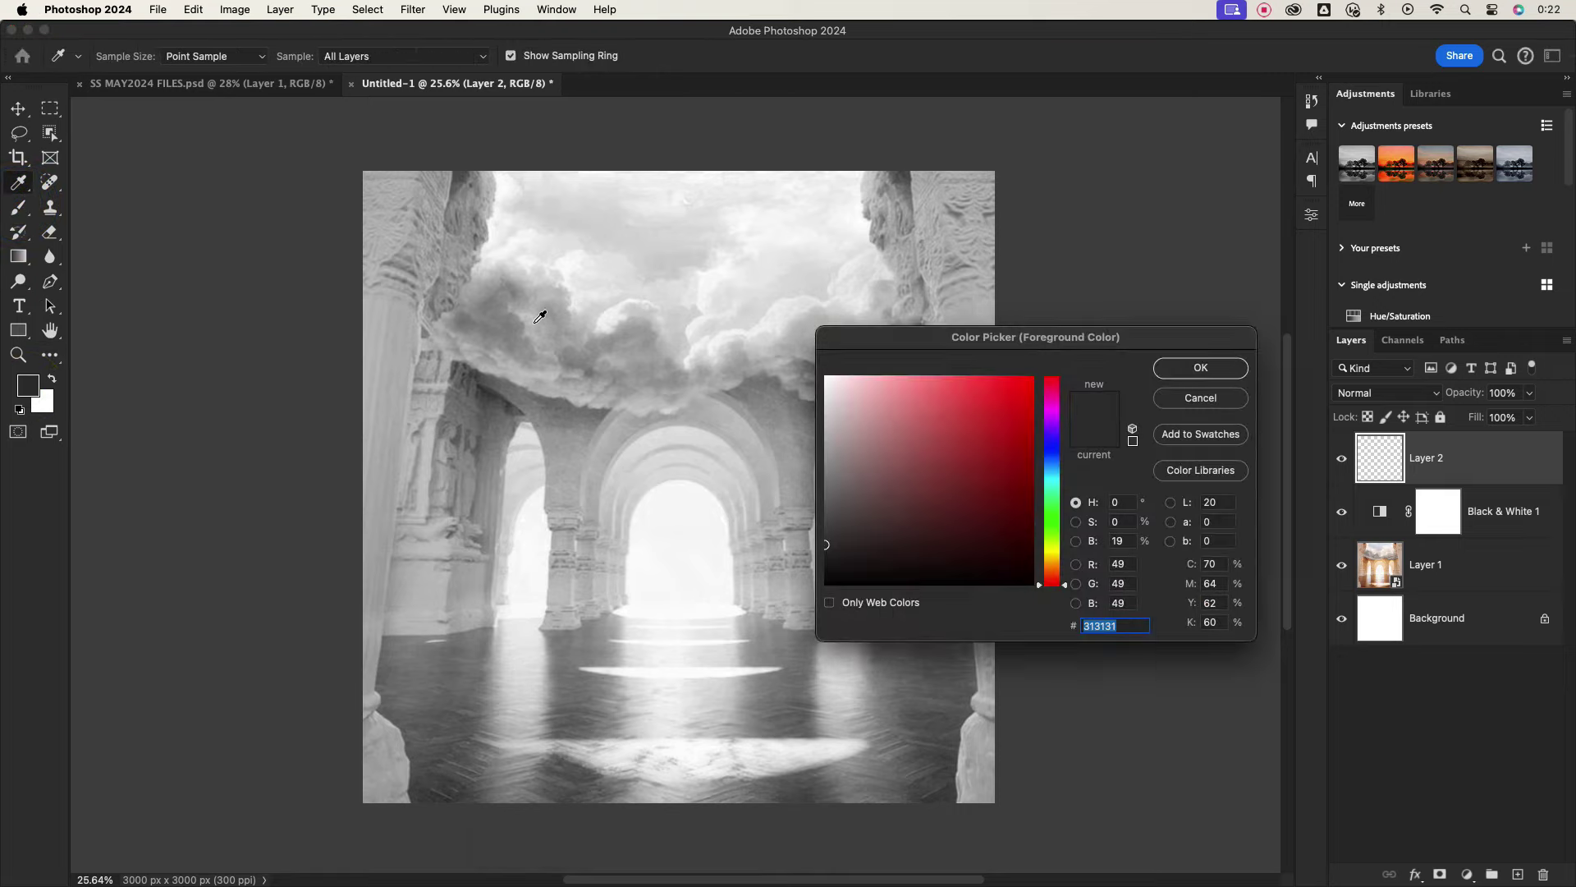
{"action": "left_click", "coordinate": [1200, 368]}
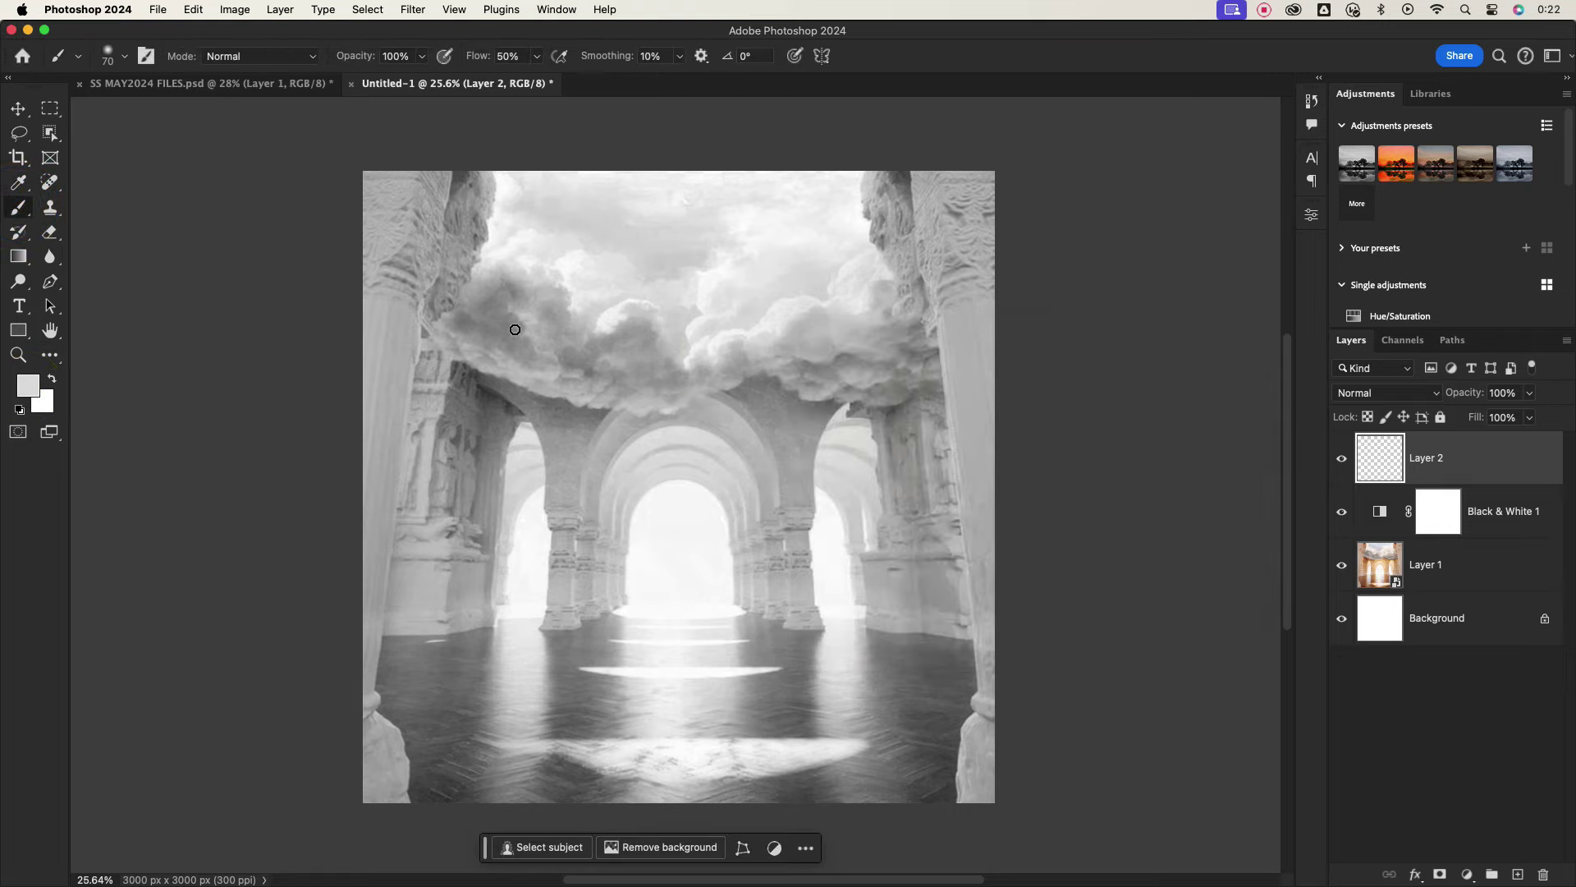
{"action": "key", "text": "bracketright"}
{"action": "key", "text": "bracketright"}
{"action": "key", "text": "bracketright"}
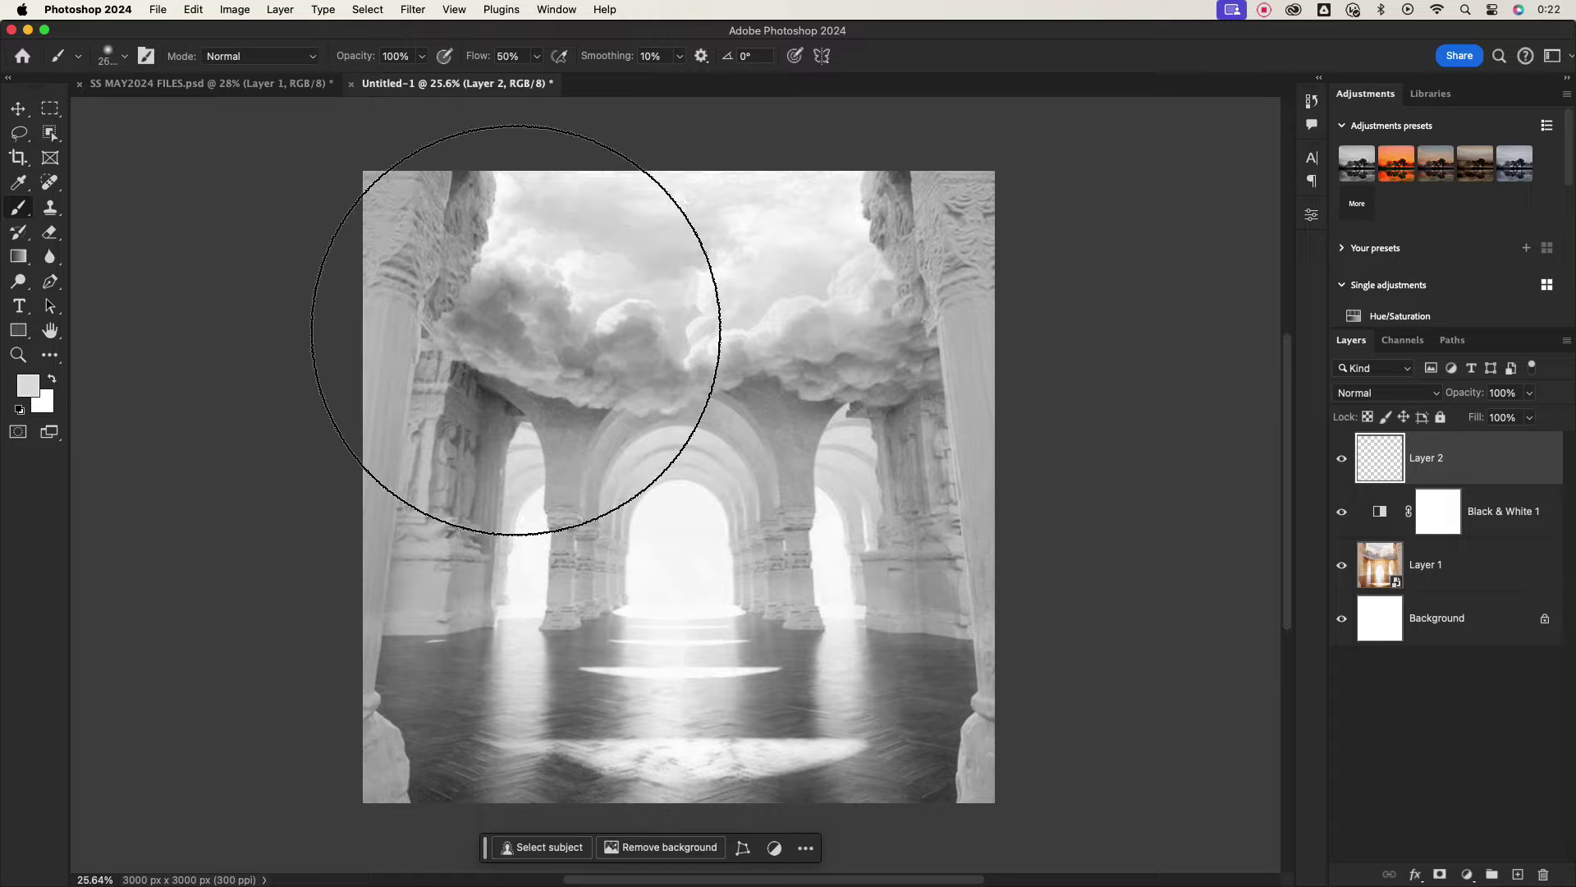
{"action": "key", "text": "bracketright"}
{"action": "key", "text": "bracketright"}
{"action": "key", "text": "bracketright"}
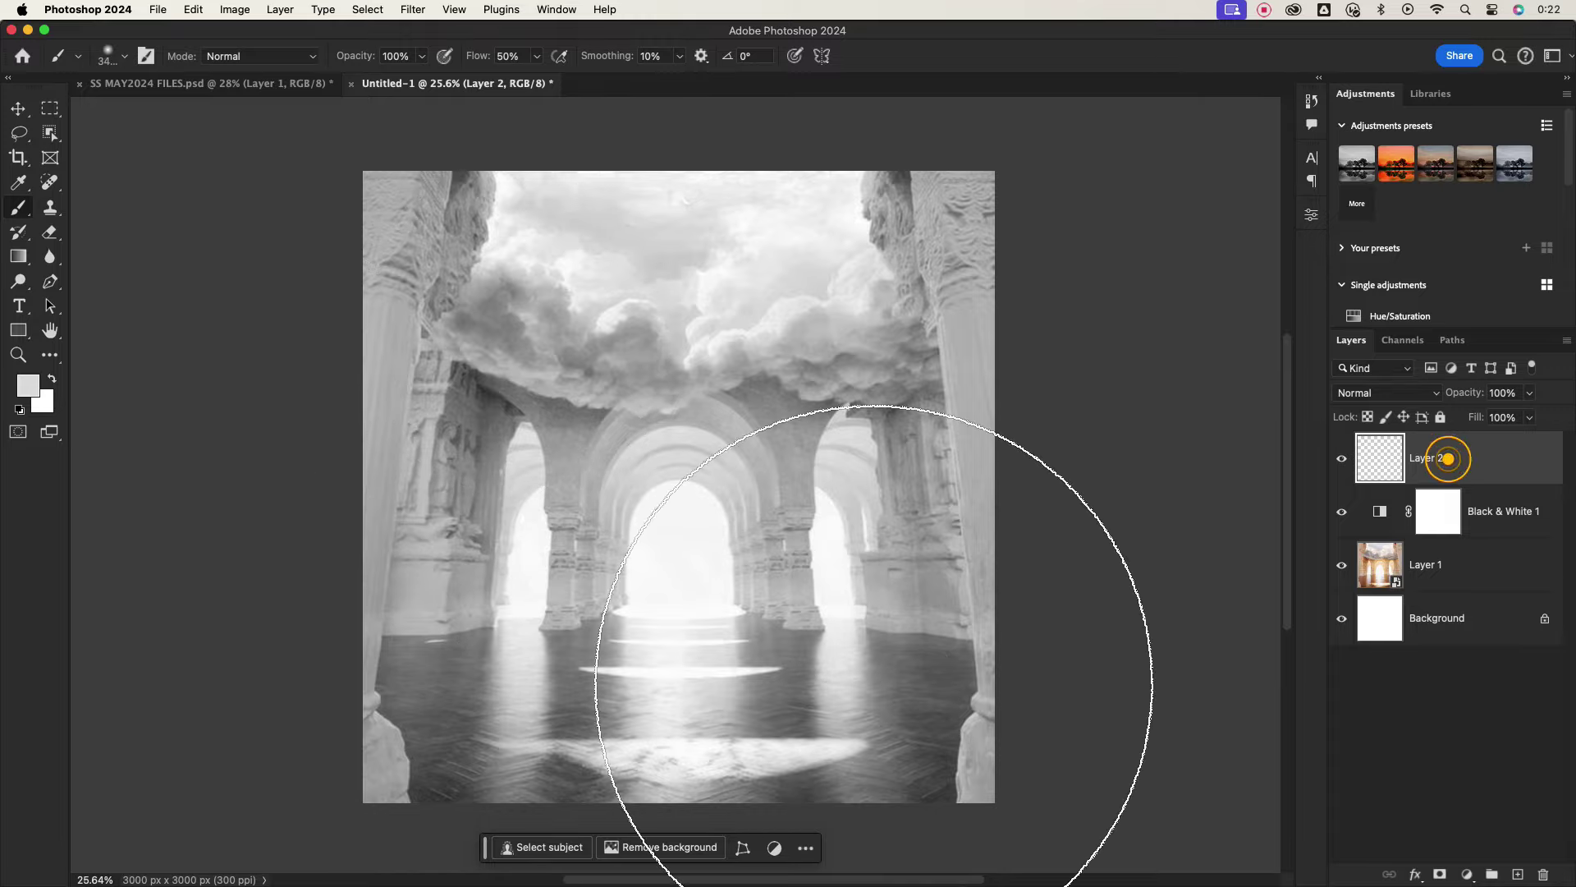
{"action": "mouse_move", "coordinate": [686, 756]}
{"action": "left_mouse_down"}
{"action": "mouse_move", "coordinate": [481, 812]}
{"action": "mouse_move", "coordinate": [846, 862]}
{"action": "mouse_move", "coordinate": [756, 509]}
{"action": "mouse_move", "coordinate": [592, 201]}
{"action": "mouse_move", "coordinate": [866, 189]}
{"action": "mouse_move", "coordinate": [587, 299]}
{"action": "mouse_move", "coordinate": [803, 352]}
{"action": "mouse_move", "coordinate": [387, 493]}
{"action": "left_mouse_up"}
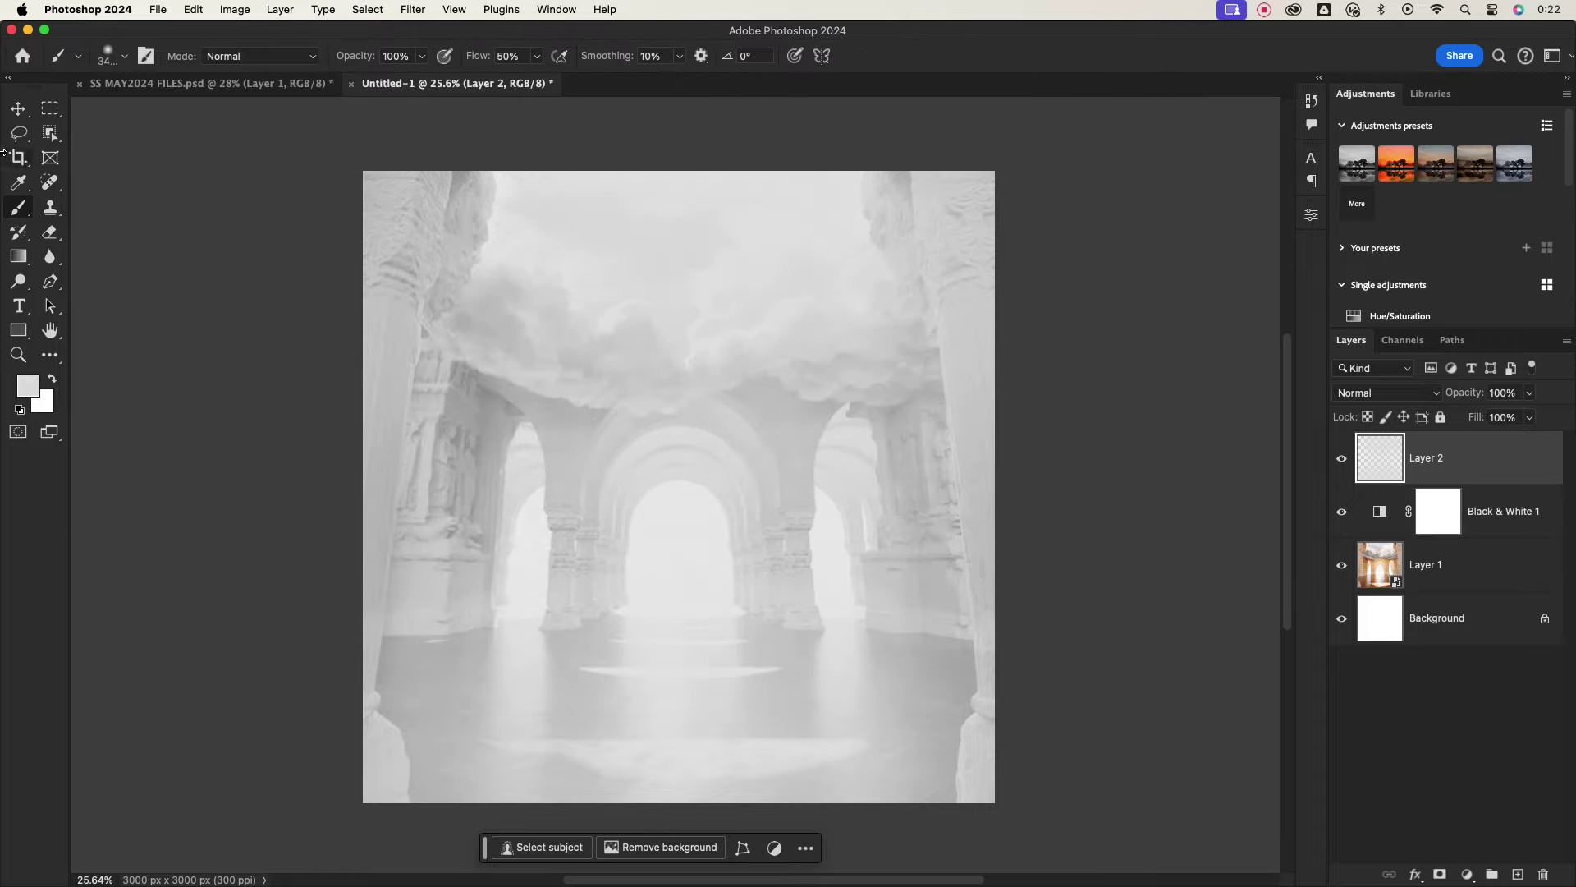
{"action": "left_click", "coordinate": [17, 108]}
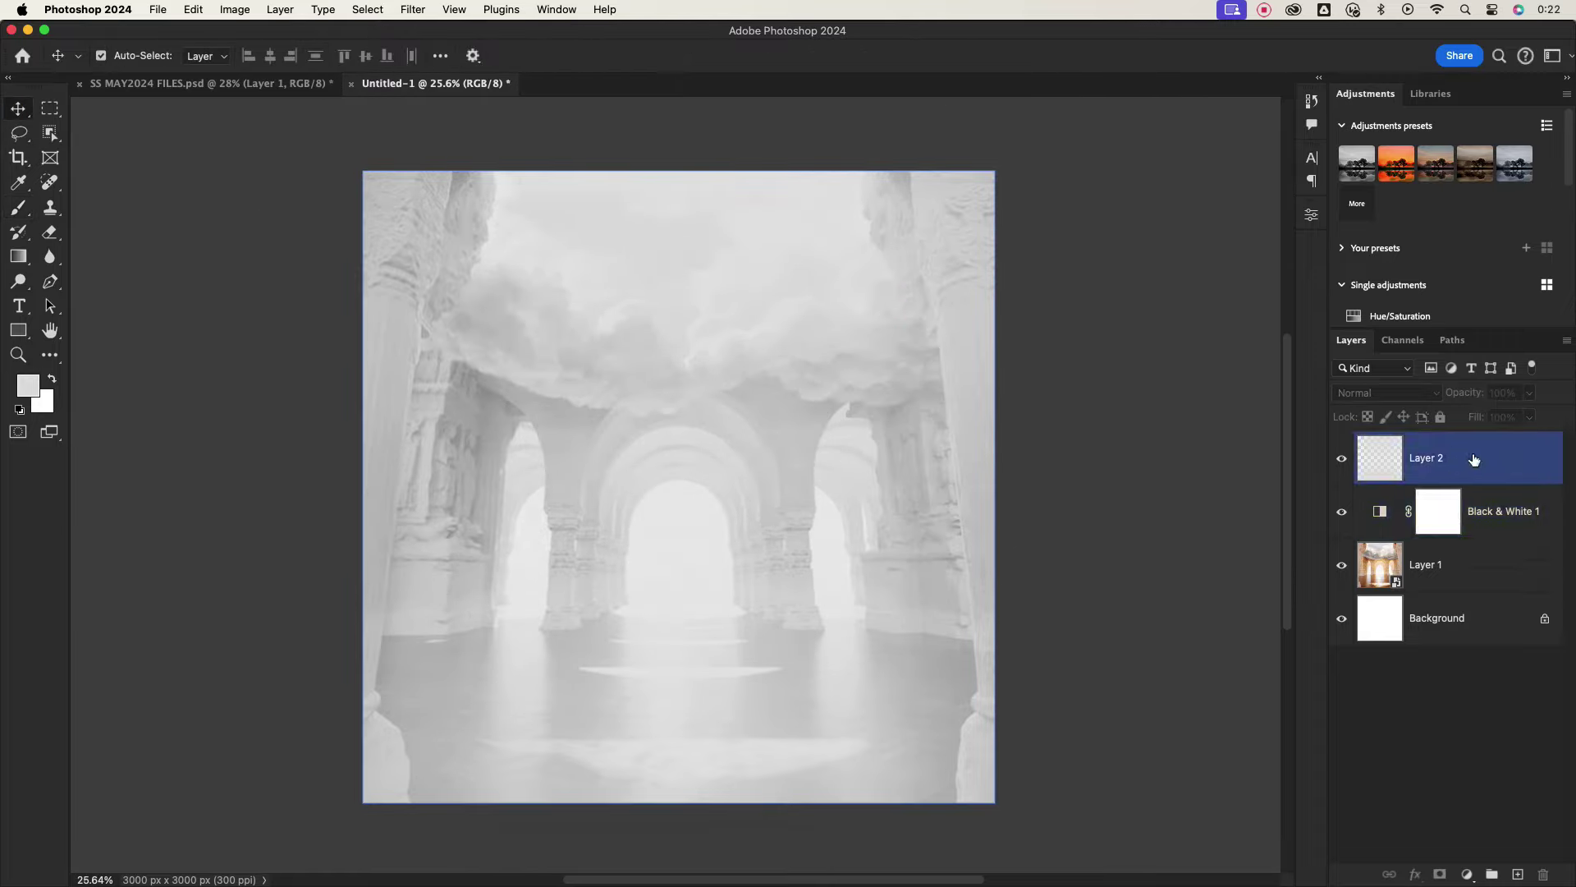
{"action": "left_click", "coordinate": [1469, 872]}
Add a Levels adjustment (22, 1.13, 236) to the backdrop.
{"action": "left_click", "coordinate": [1482, 672]}
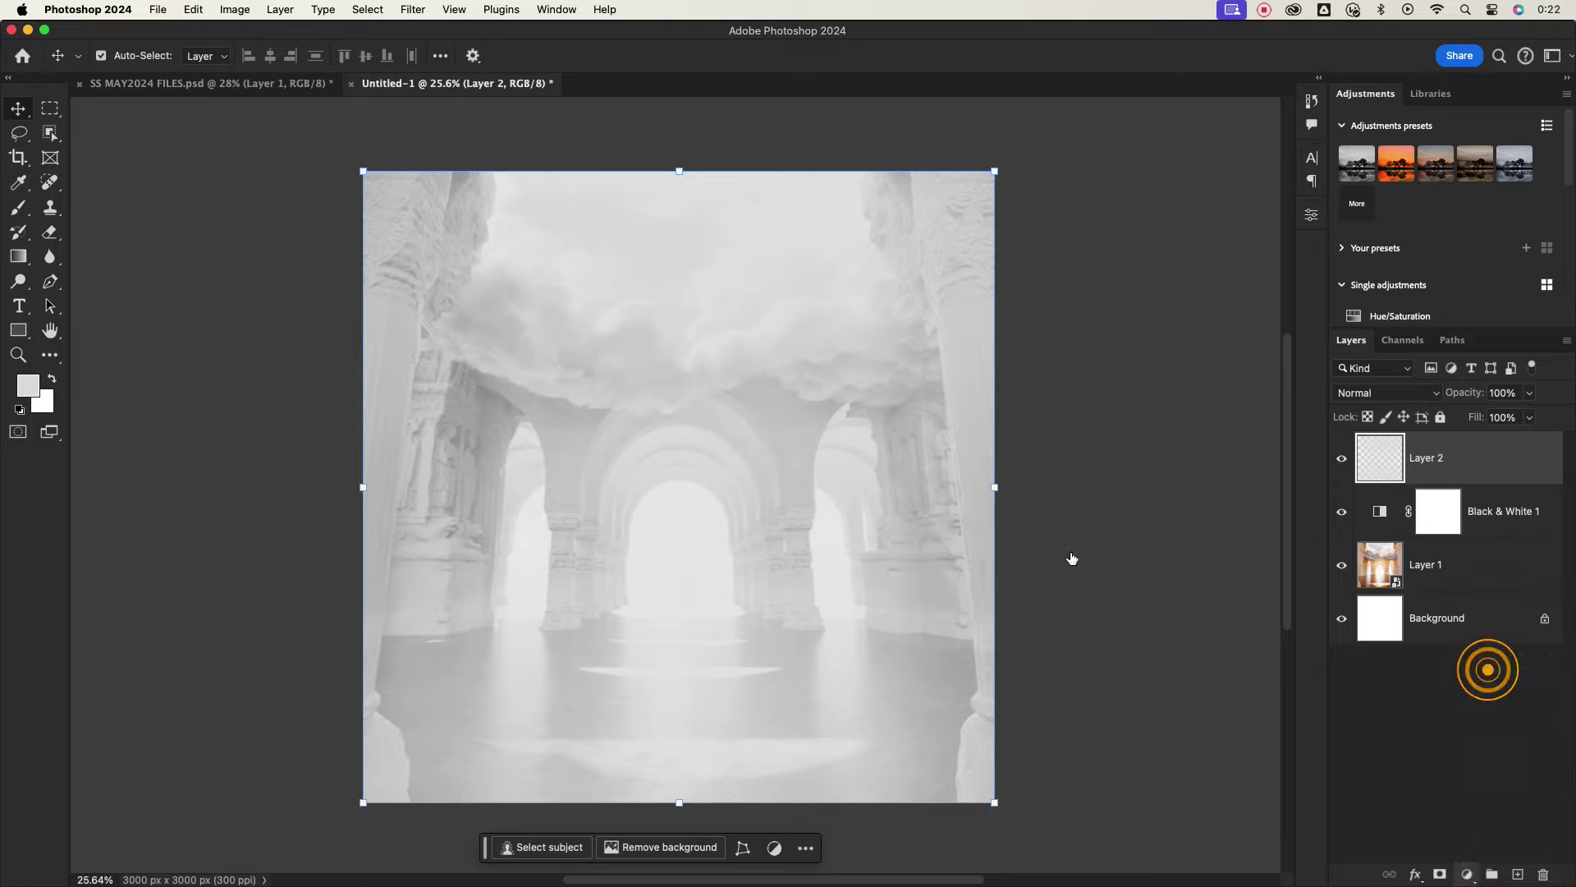
{"action": "left_click_drag", "start_coordinate": [1087, 396], "coordinate": [1242, 391]}
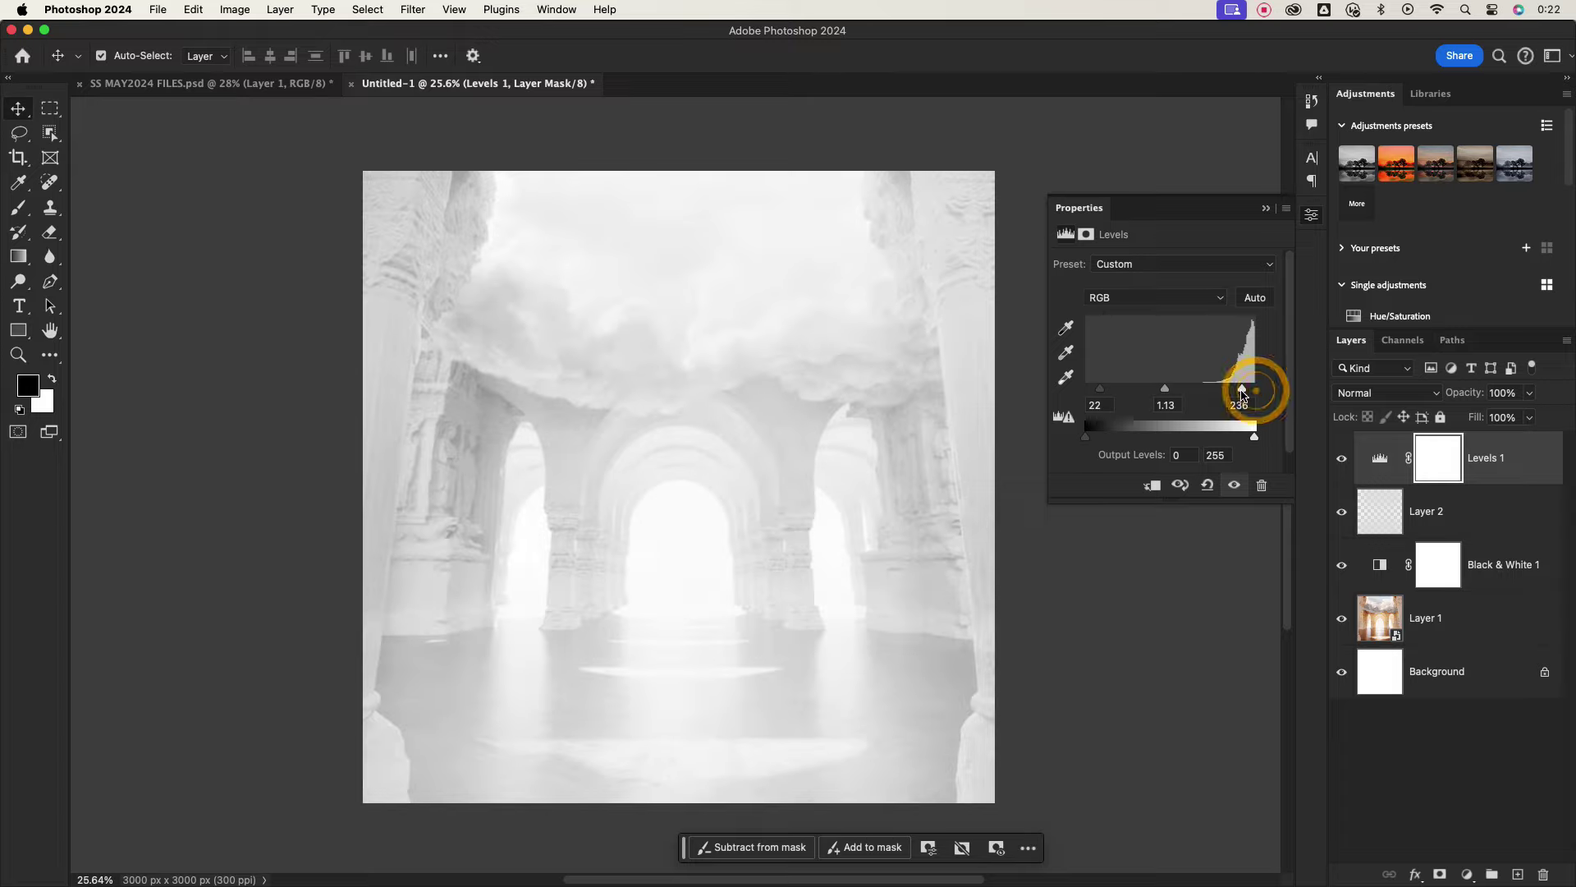
{"action": "left_click", "coordinate": [1262, 209]}
Group Levels 1 down to Layer 1 into a group named BG.
{"action": "left_click", "coordinate": [1421, 628]}
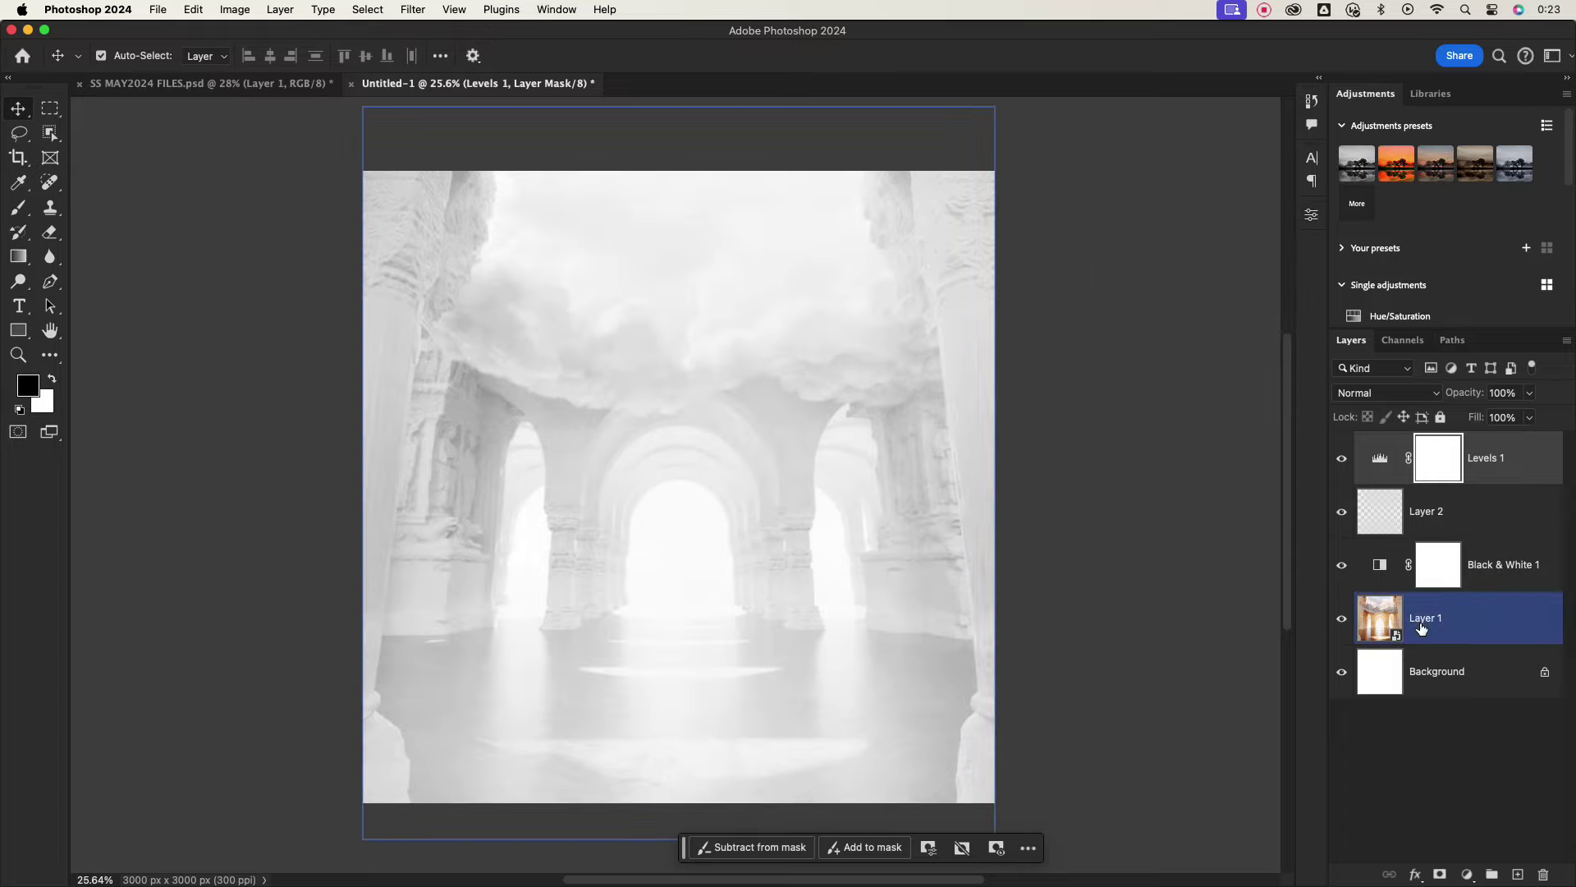
{"action": "left_click", "coordinate": [1501, 460], "text": "shift"}
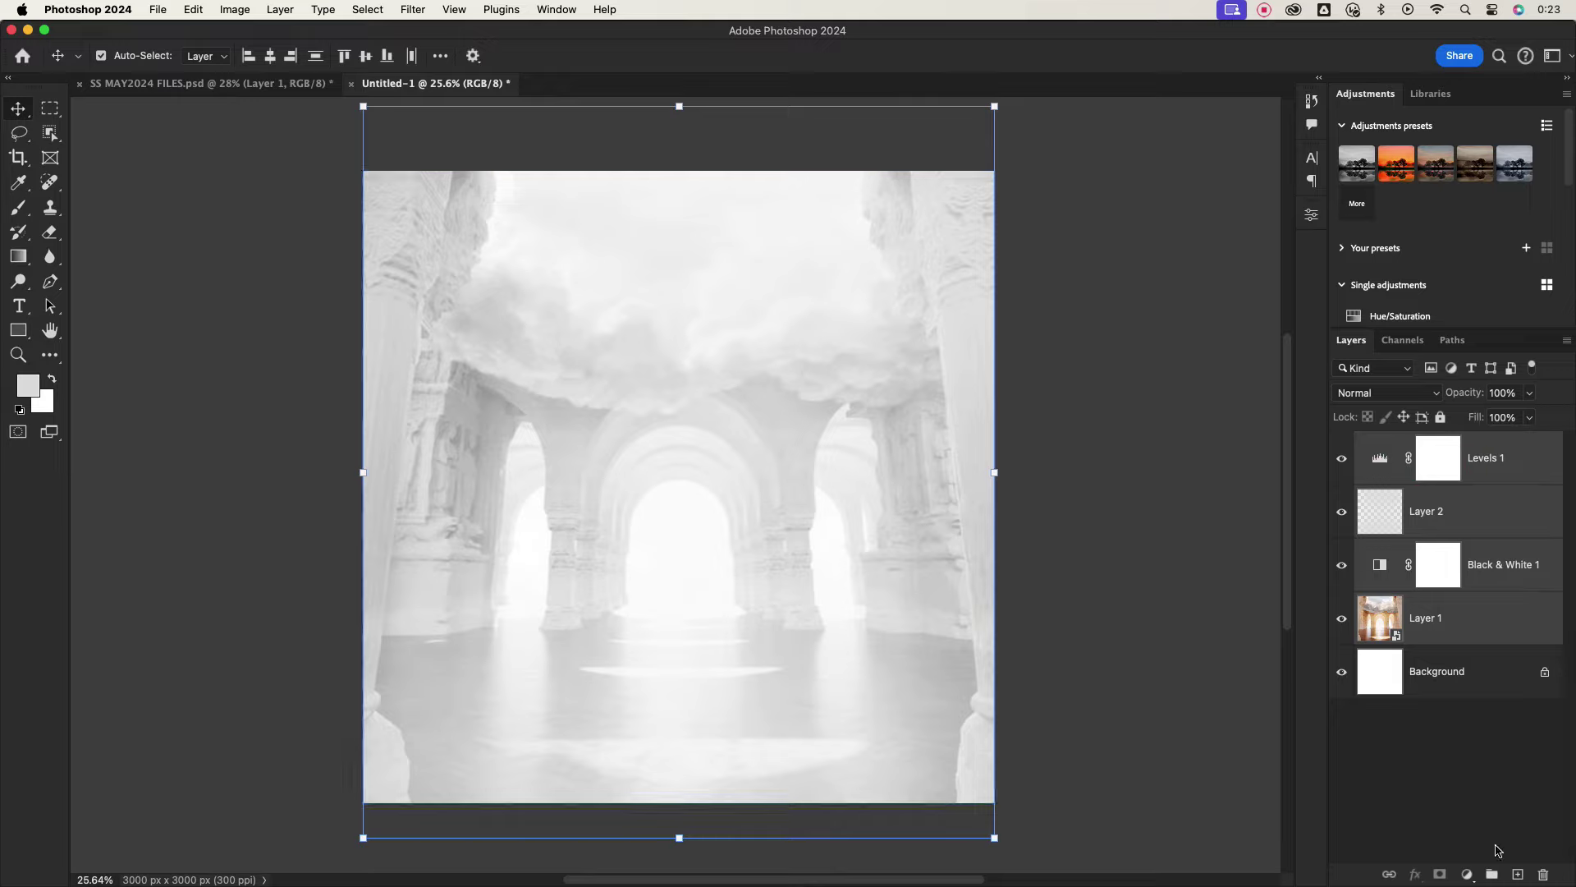
{"action": "left_click", "coordinate": [1492, 872]}
{"action": "double_click", "coordinate": [1412, 444]}
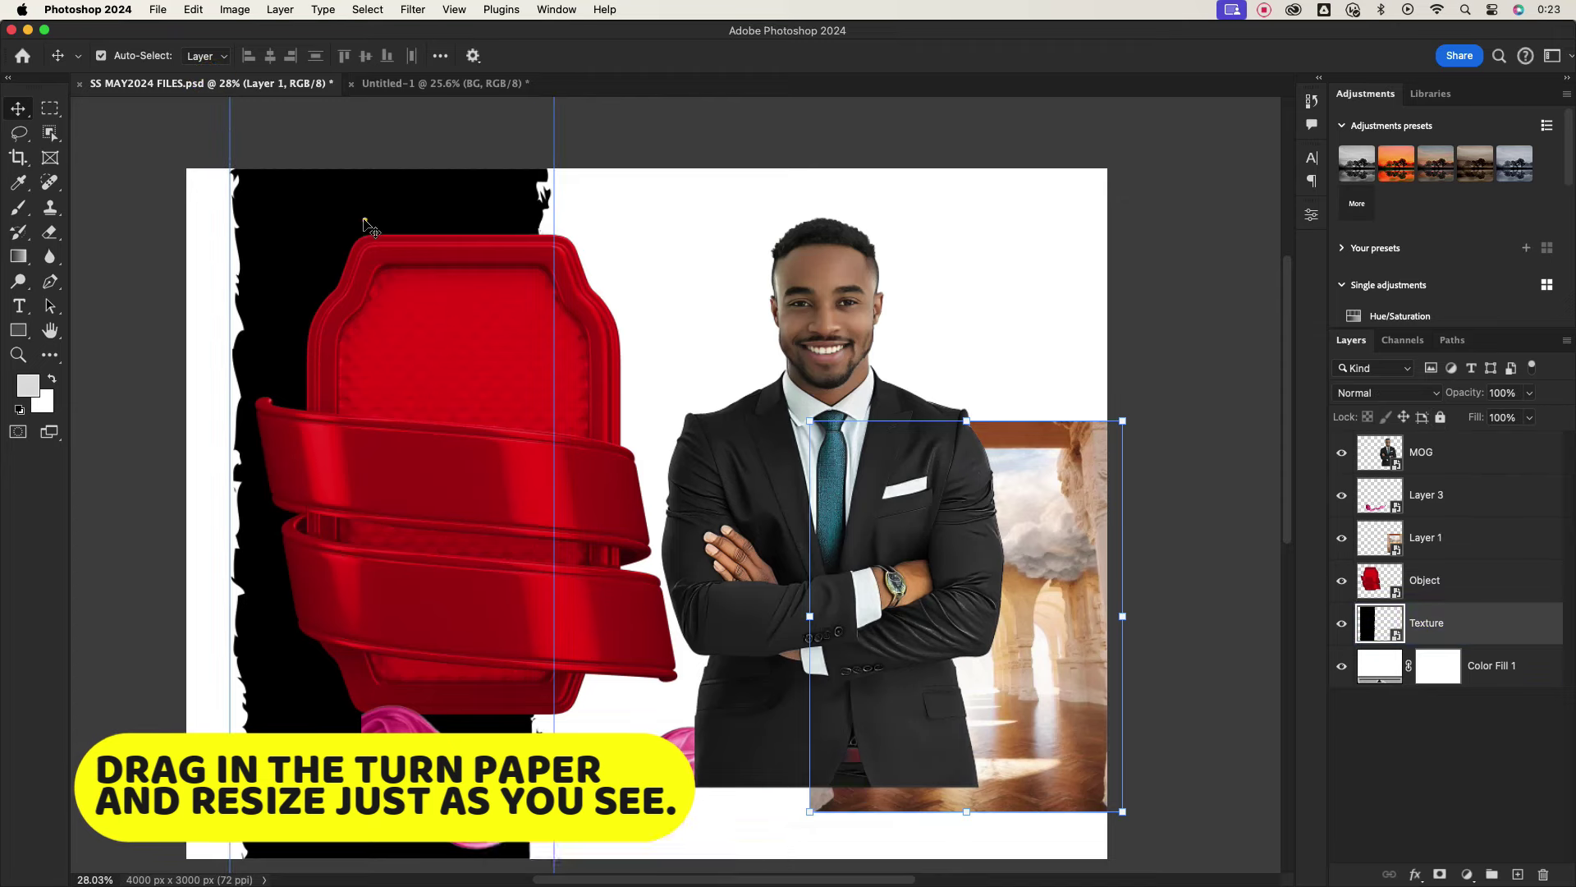
Copy the black torn-paper Texture in and stretch it into a full-height vertical strip.
{"action": "left_click_drag", "start_coordinate": [368, 225], "coordinate": [612, 433]}
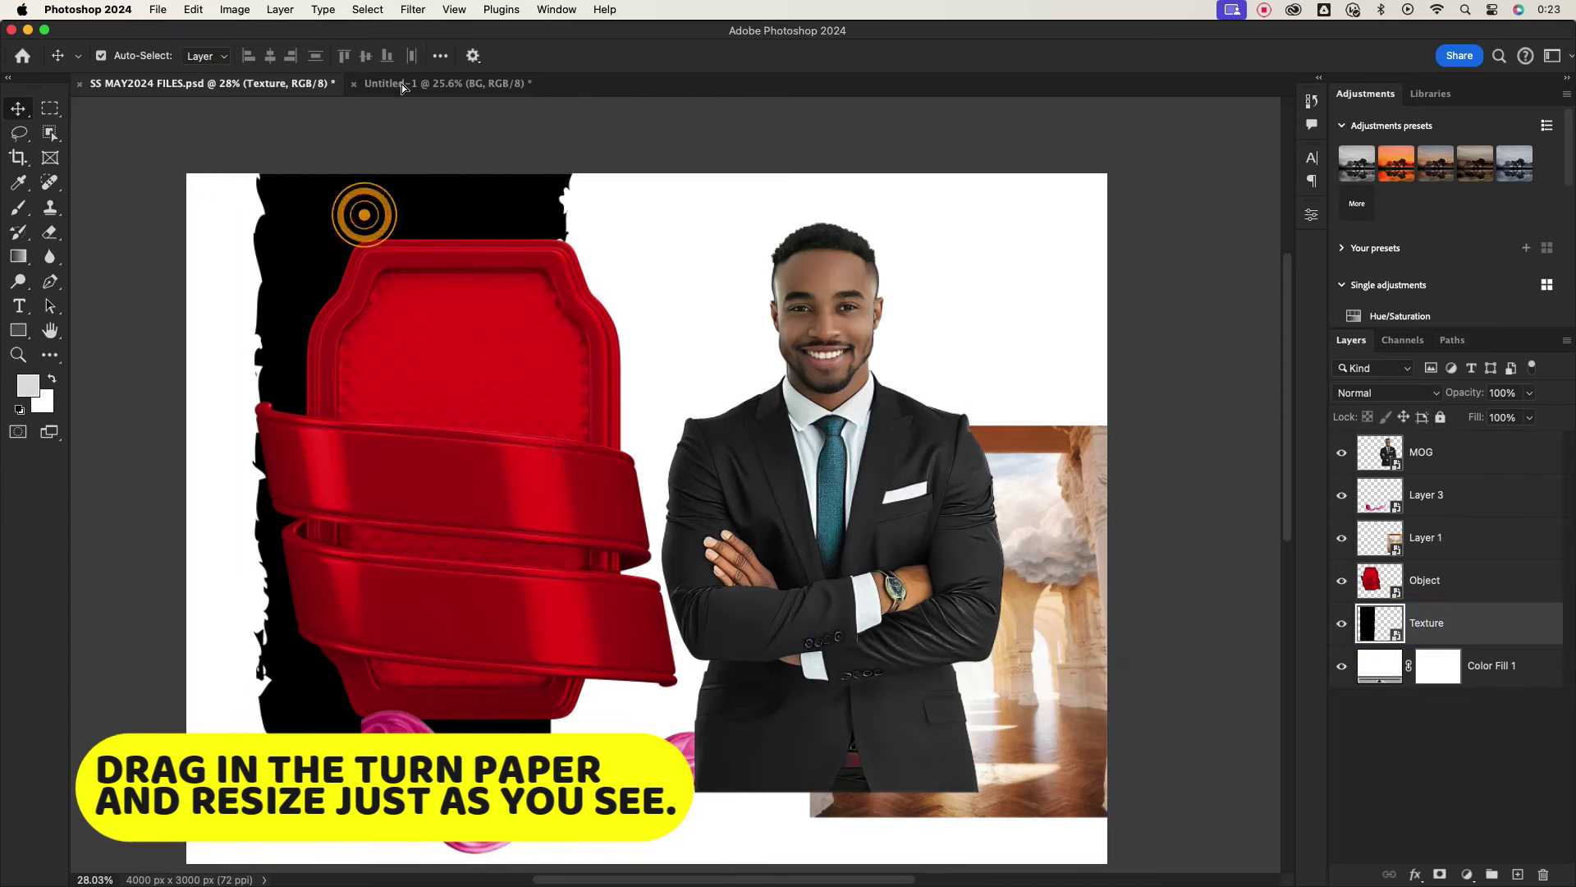
{"action": "mouse_move", "coordinate": [739, 447]}
{"action": "left_mouse_down"}
{"action": "mouse_move", "coordinate": [668, 435]}
{"action": "mouse_move", "coordinate": [603, 483]}
{"action": "mouse_move", "coordinate": [637, 473]}
{"action": "left_mouse_up"}
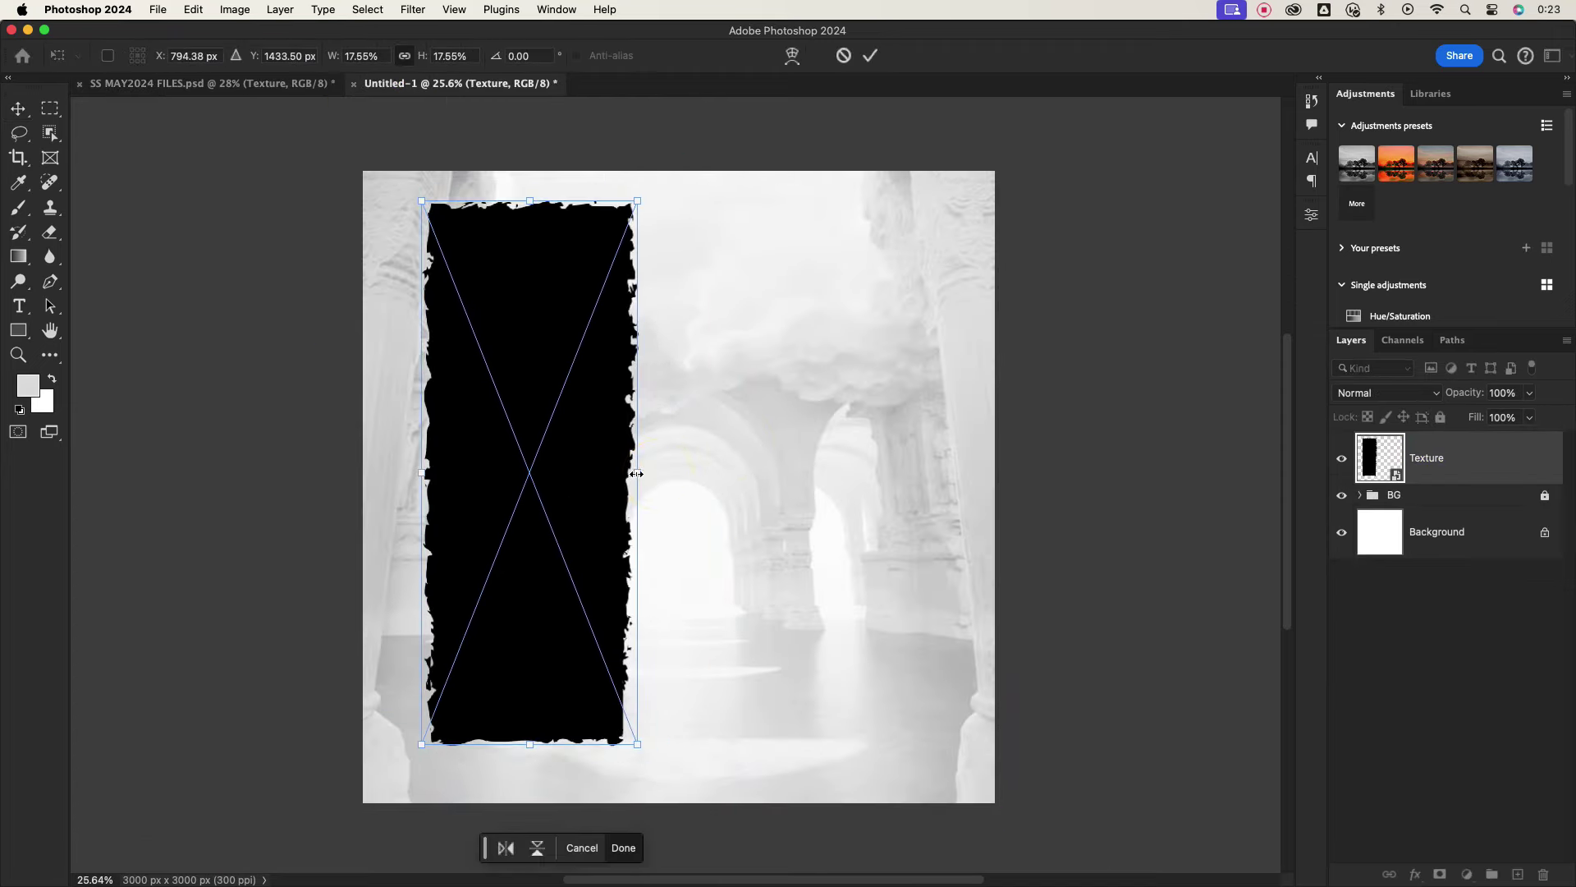
{"action": "left_click_drag", "start_coordinate": [529, 200], "coordinate": [530, 161]}
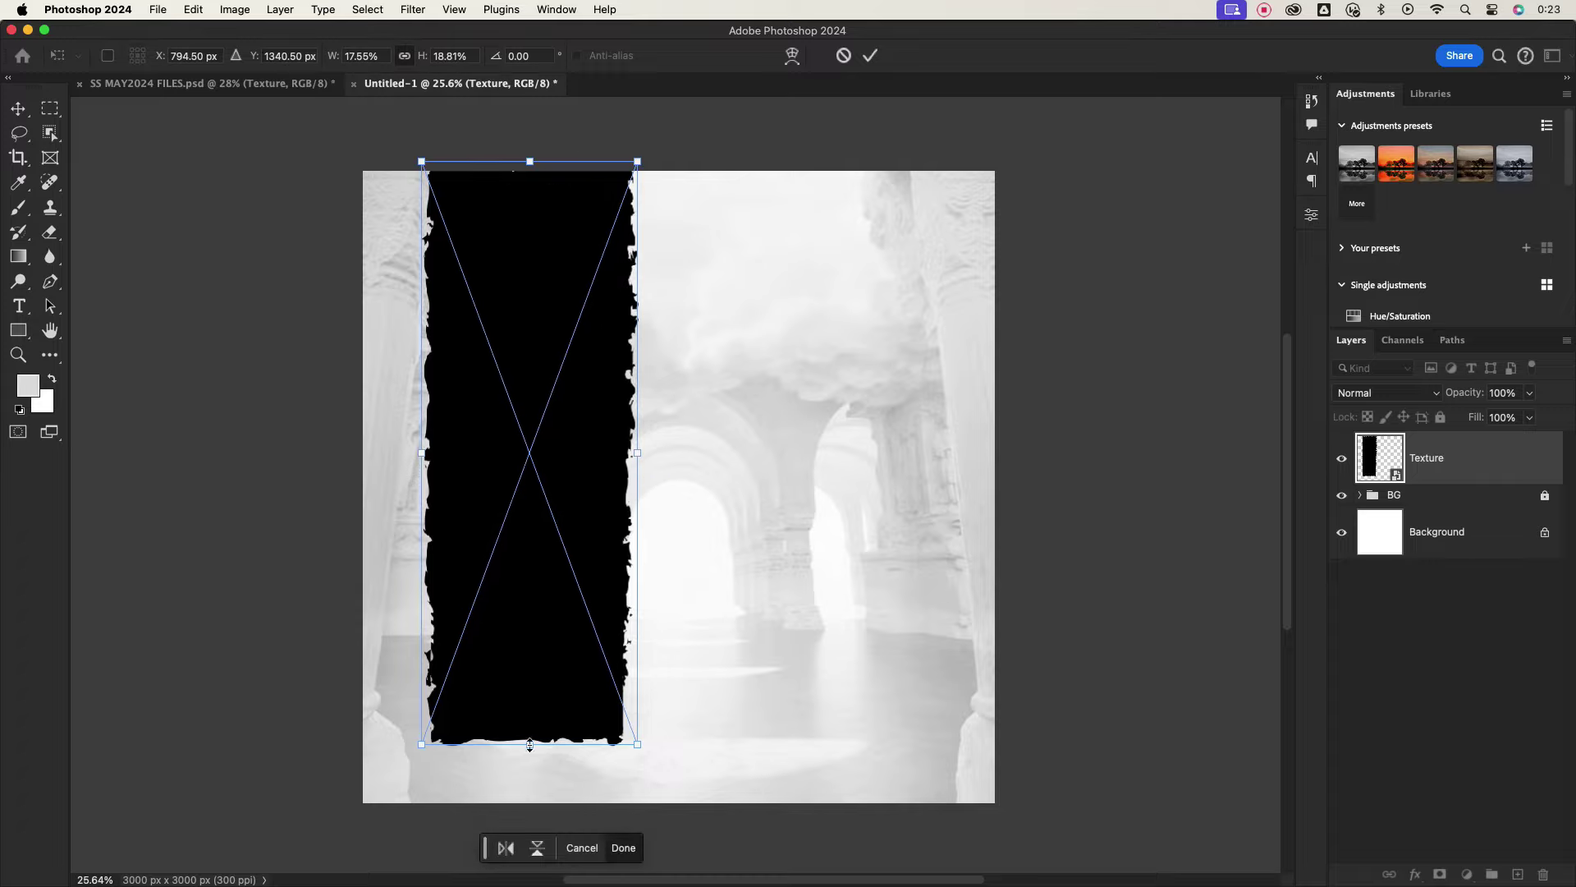
{"action": "left_click_drag", "start_coordinate": [530, 744], "coordinate": [530, 821]}
{"action": "left_click_drag", "start_coordinate": [542, 525], "coordinate": [533, 520]}
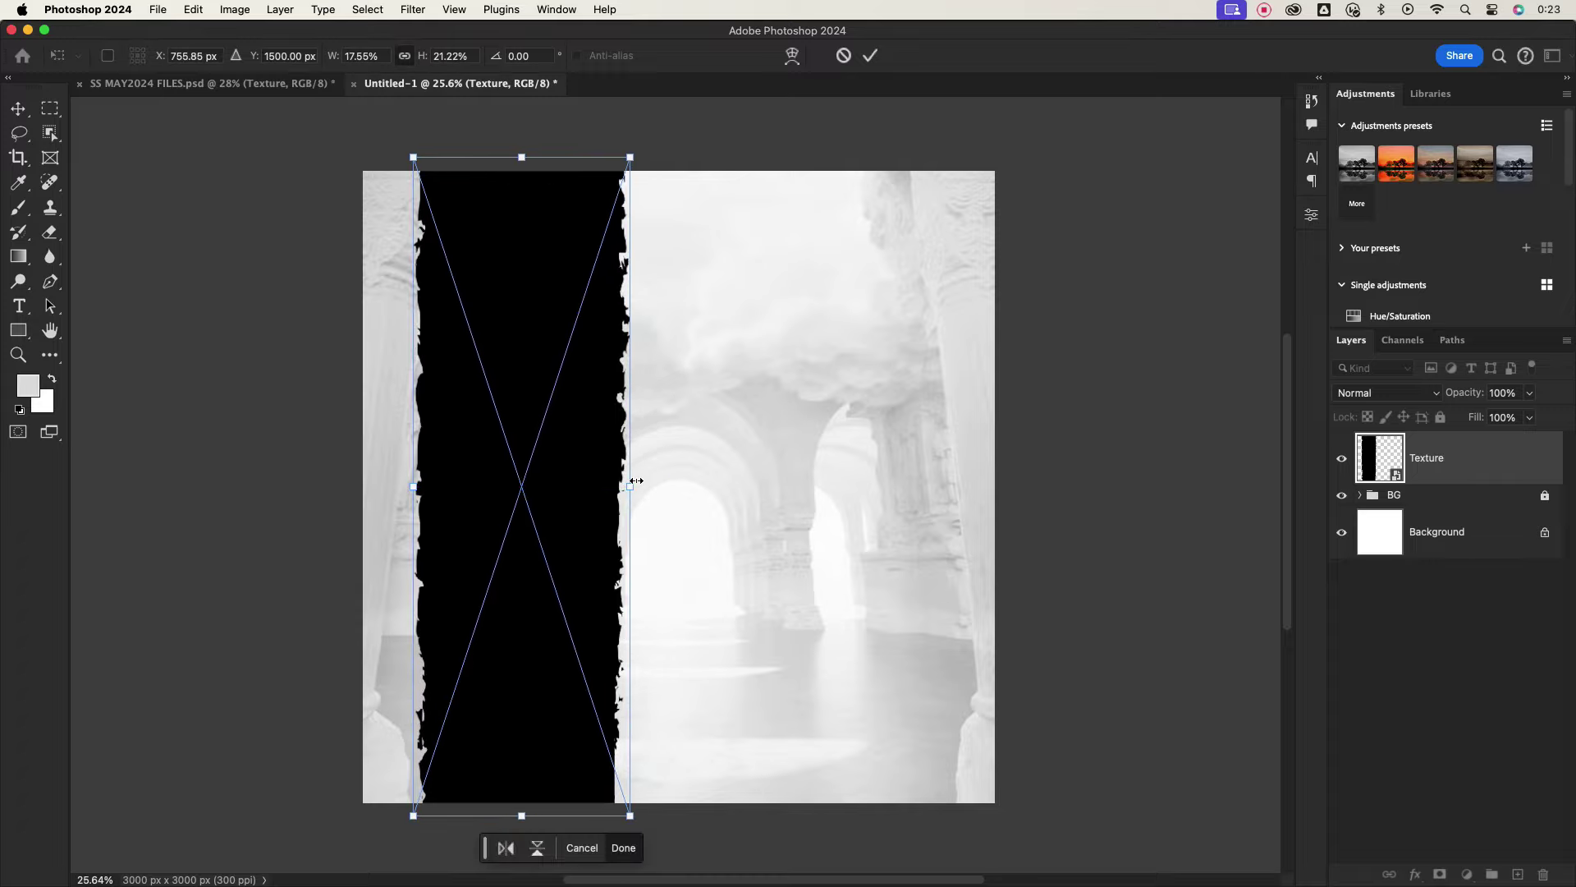
{"action": "left_click_drag", "start_coordinate": [636, 480], "coordinate": [648, 481]}
{"action": "left_click", "coordinate": [872, 55]}
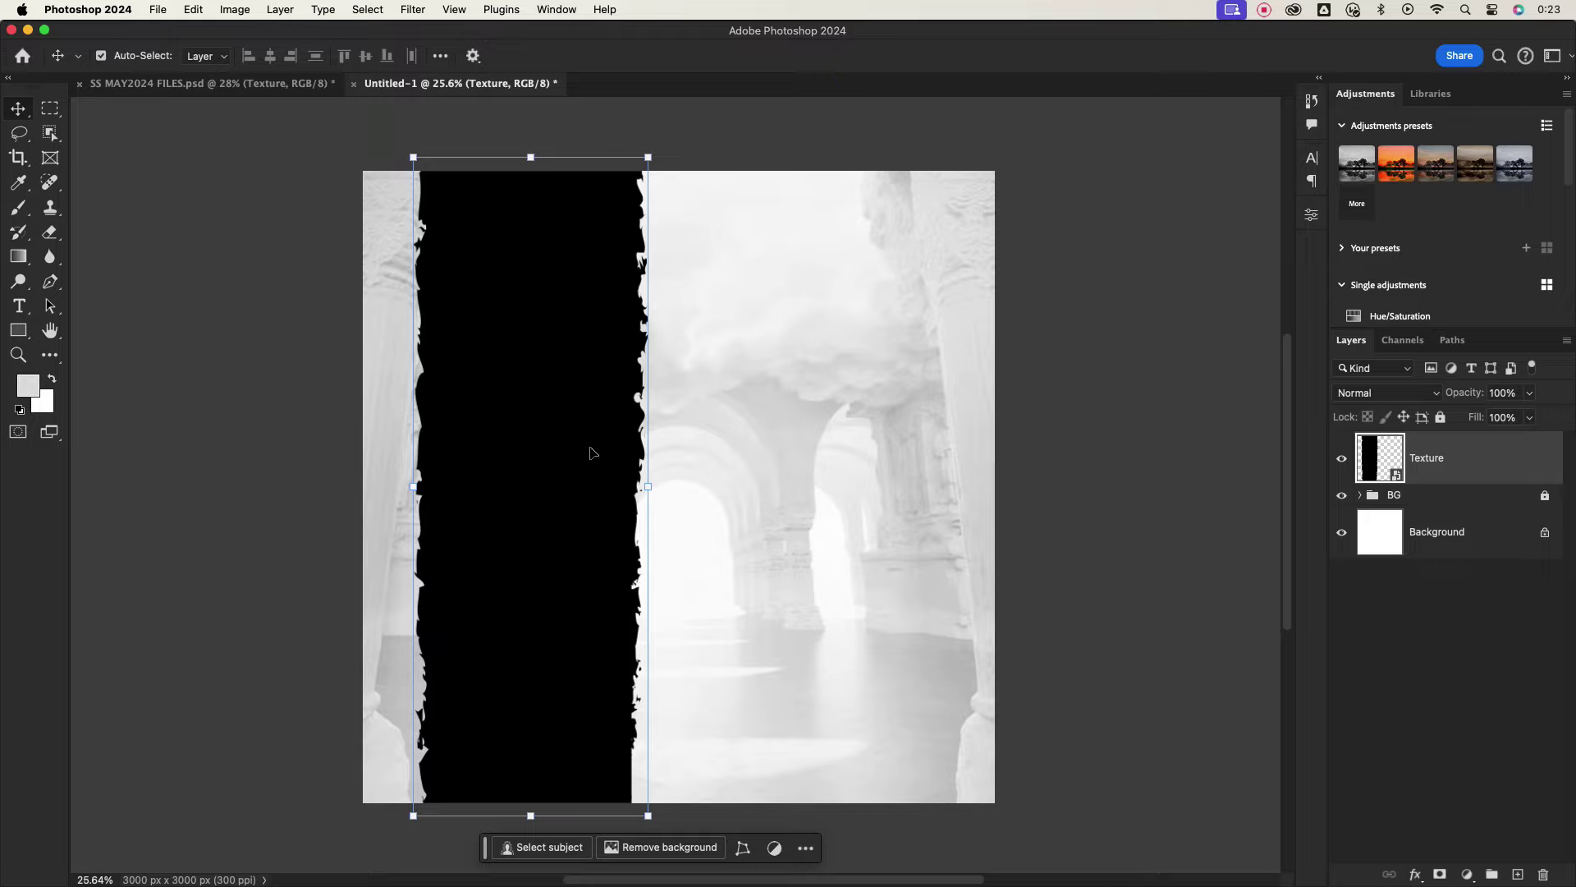
Copy the red 3D badge Object layer from SS MAY2024 FILES into Untitled-1.
{"action": "left_click", "coordinate": [246, 82]}
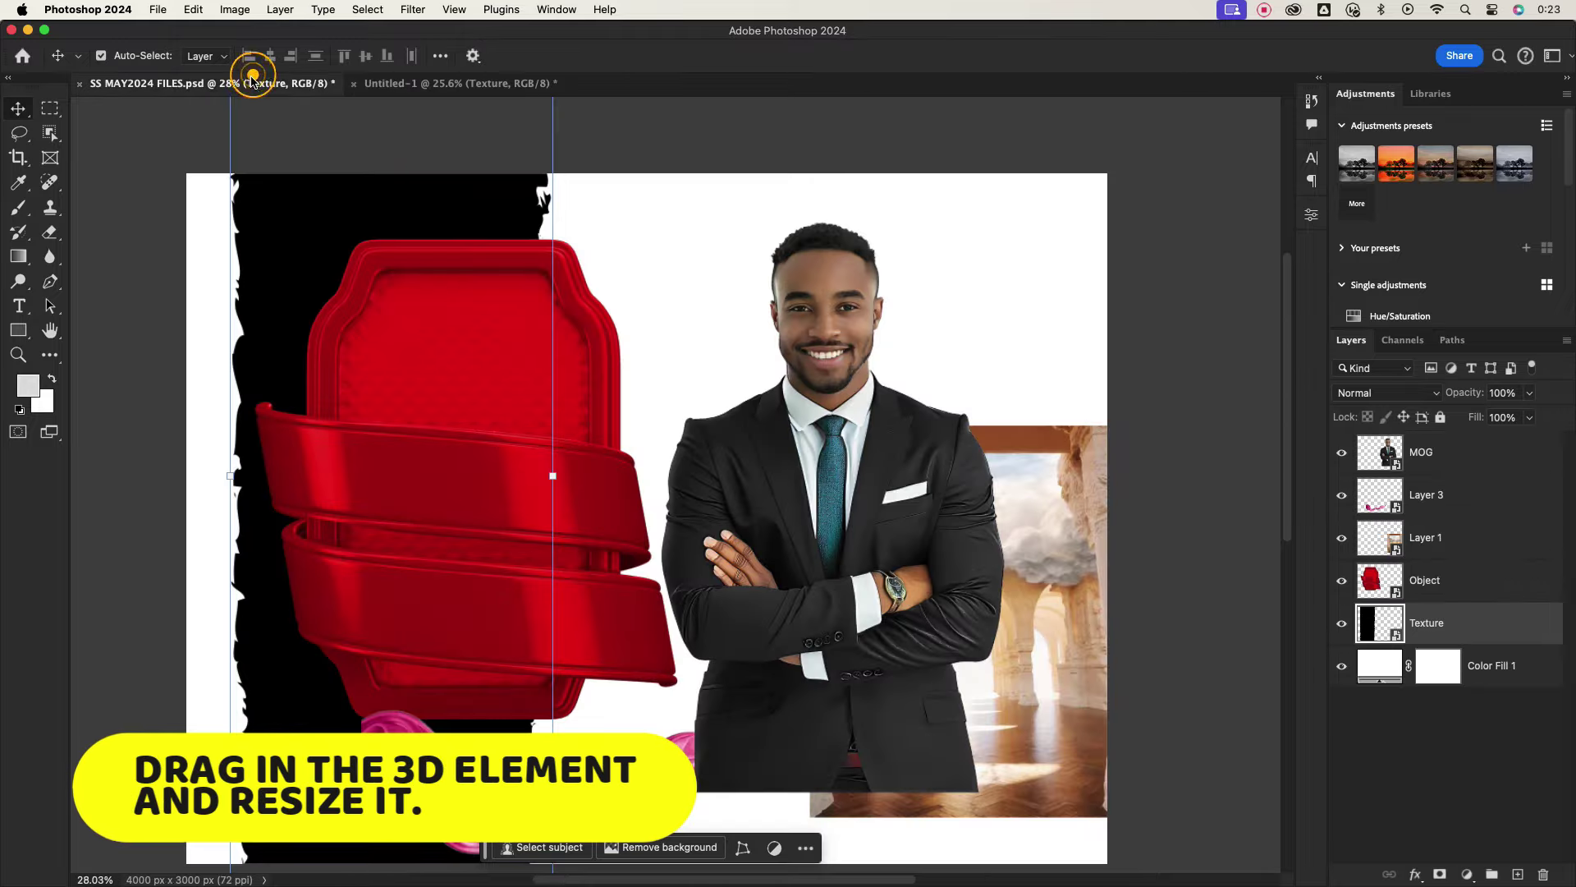
{"action": "left_click", "coordinate": [464, 408]}
{"action": "mouse_move", "coordinate": [464, 408]}
{"action": "left_mouse_down"}
{"action": "mouse_move", "coordinate": [667, 489]}
{"action": "mouse_move", "coordinate": [596, 493]}
{"action": "left_mouse_up"}
{"action": "right_click", "coordinate": [1478, 458]}
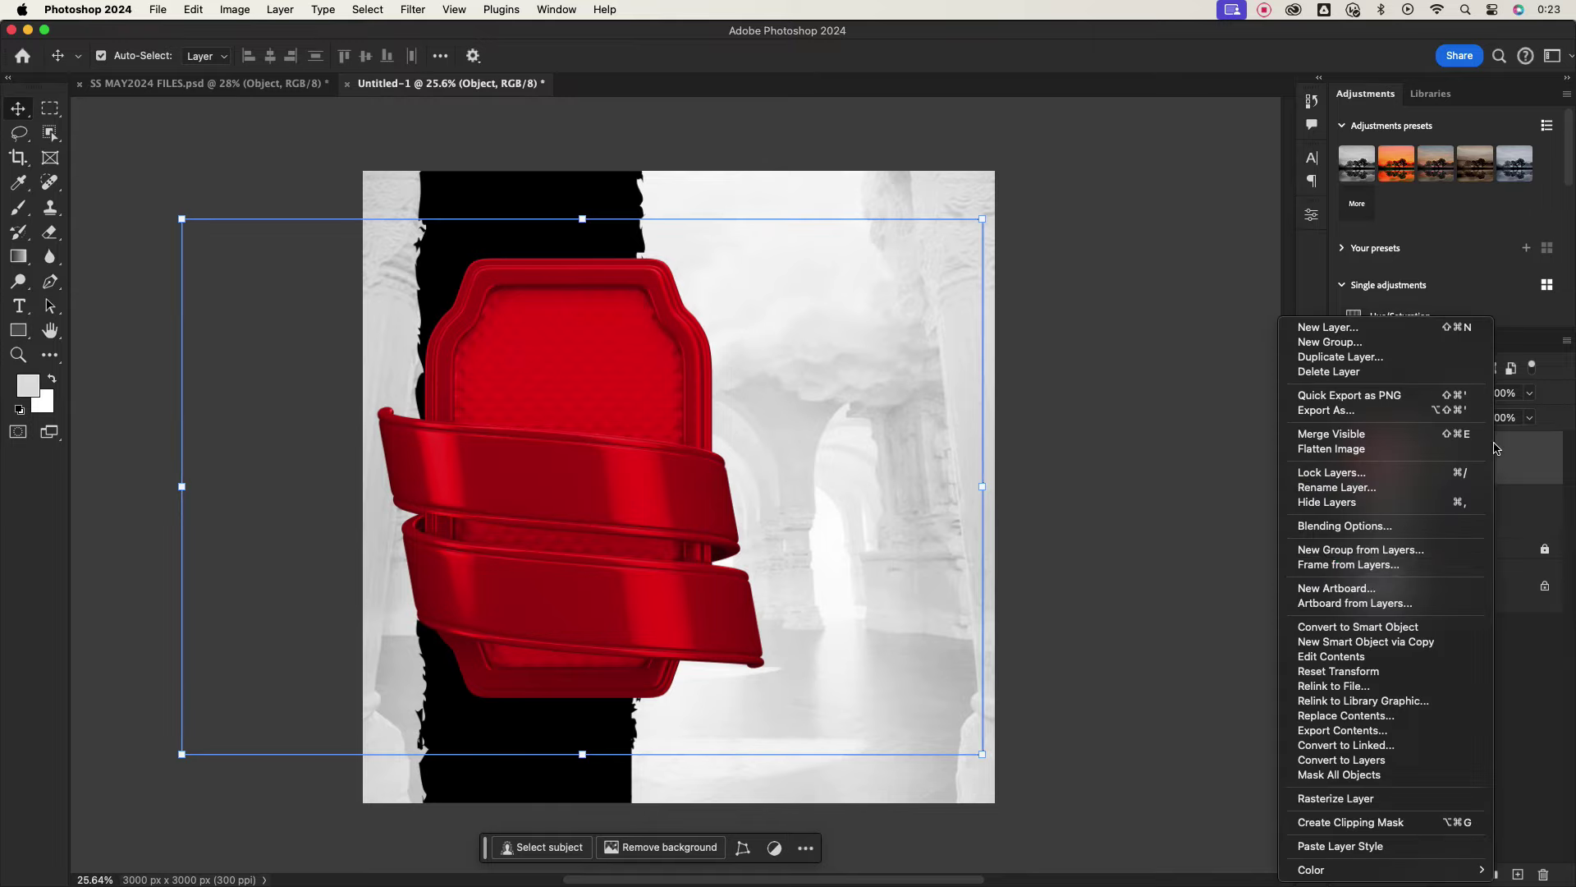
{"action": "left_click", "coordinate": [1338, 627]}
{"action": "left_click", "coordinate": [979, 486]}
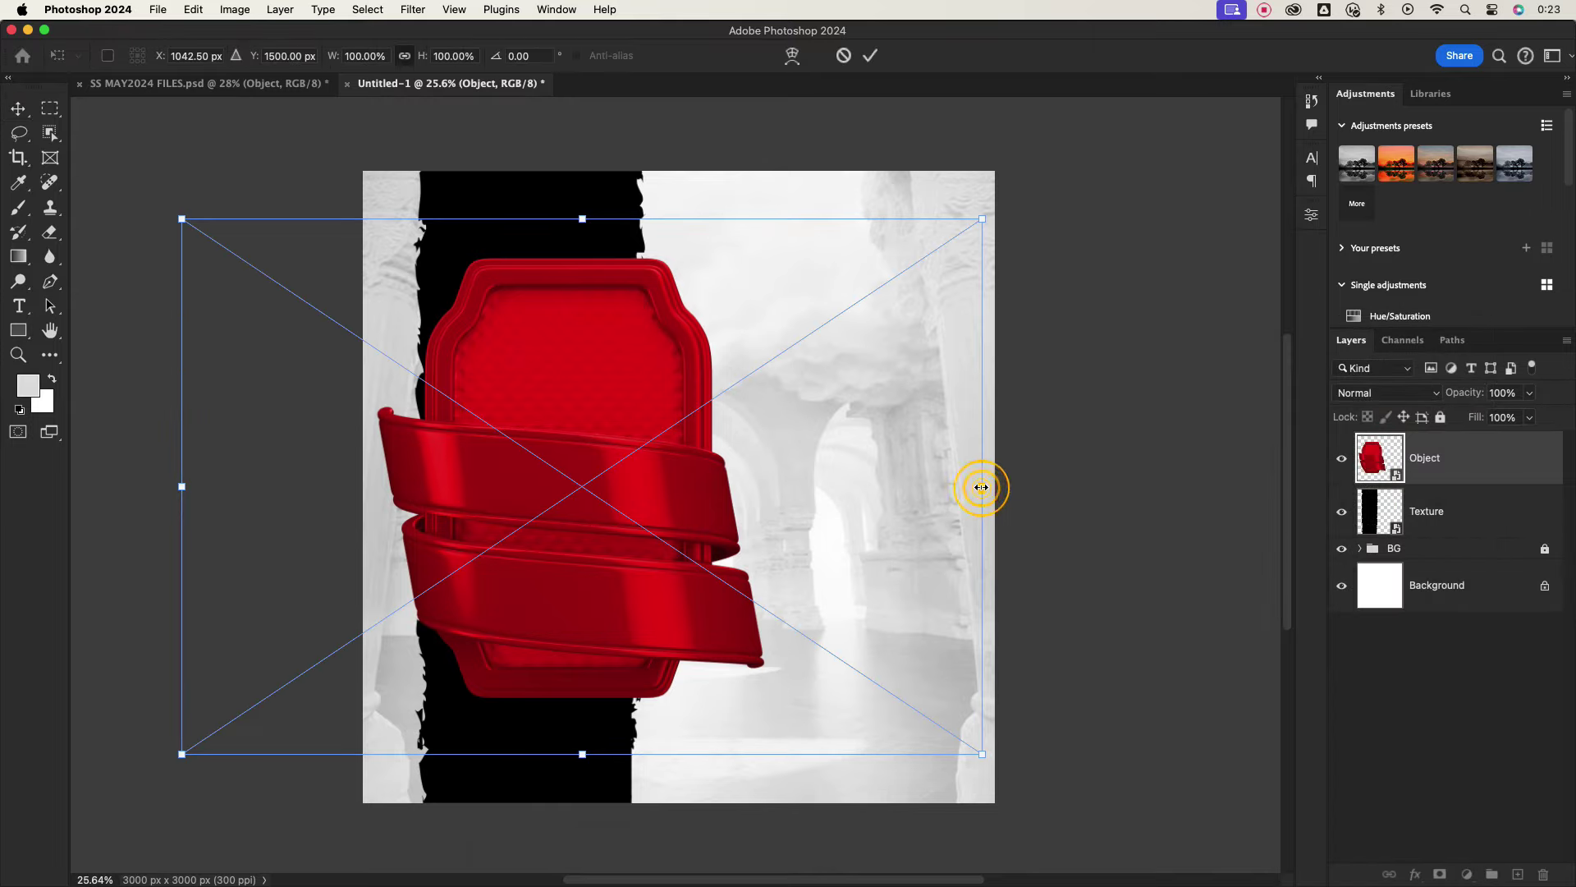
{"action": "left_click", "coordinate": [871, 55]}
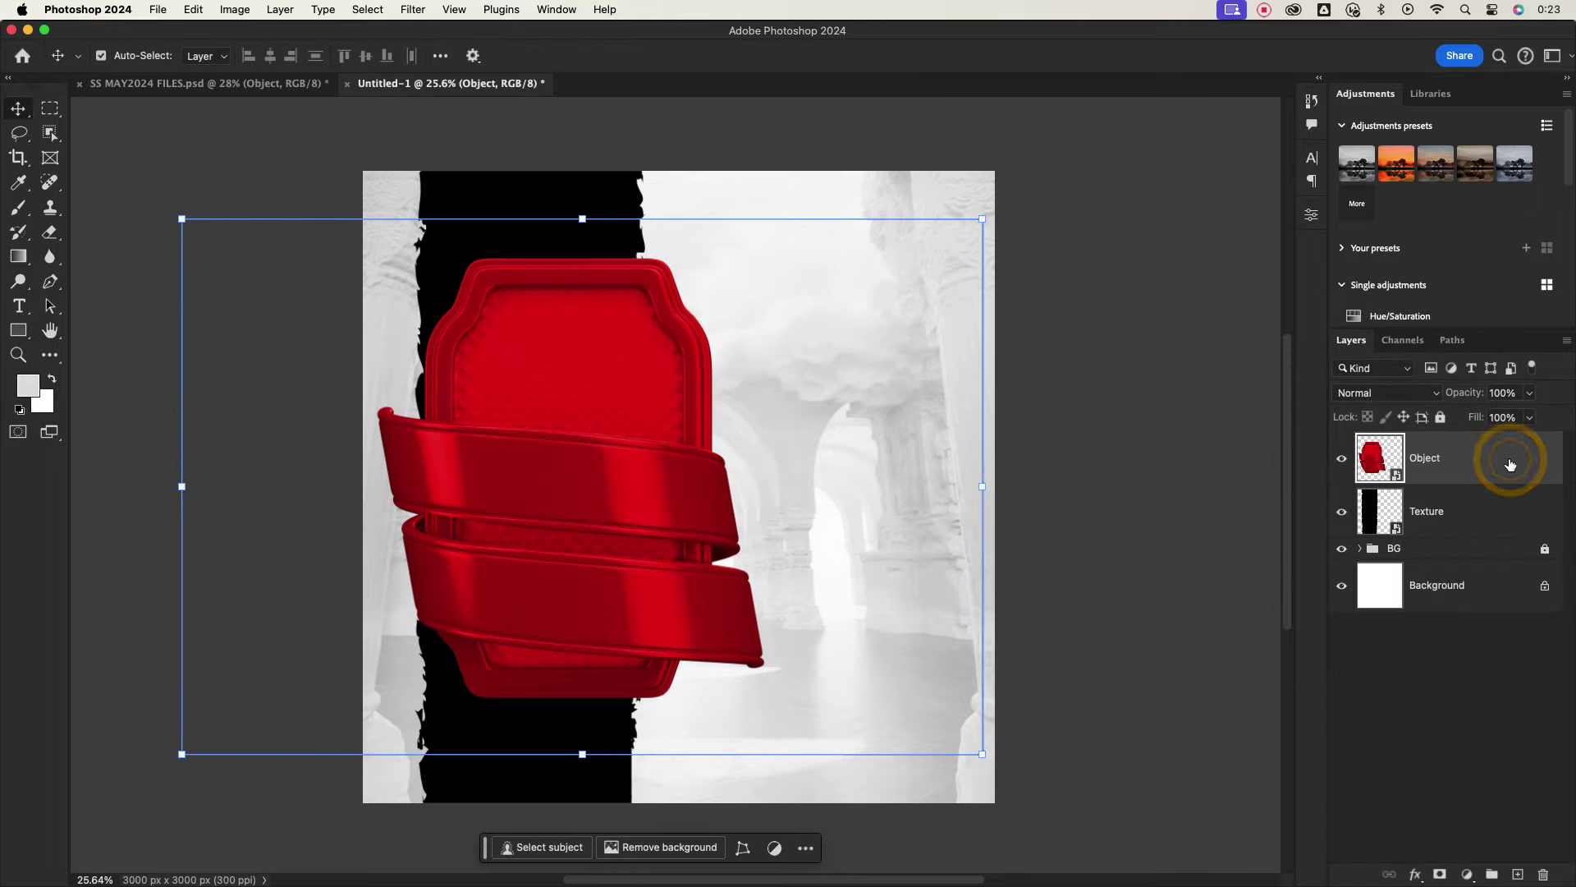
{"action": "right_click", "coordinate": [1515, 454]}
{"action": "double_click", "coordinate": [1516, 459]}
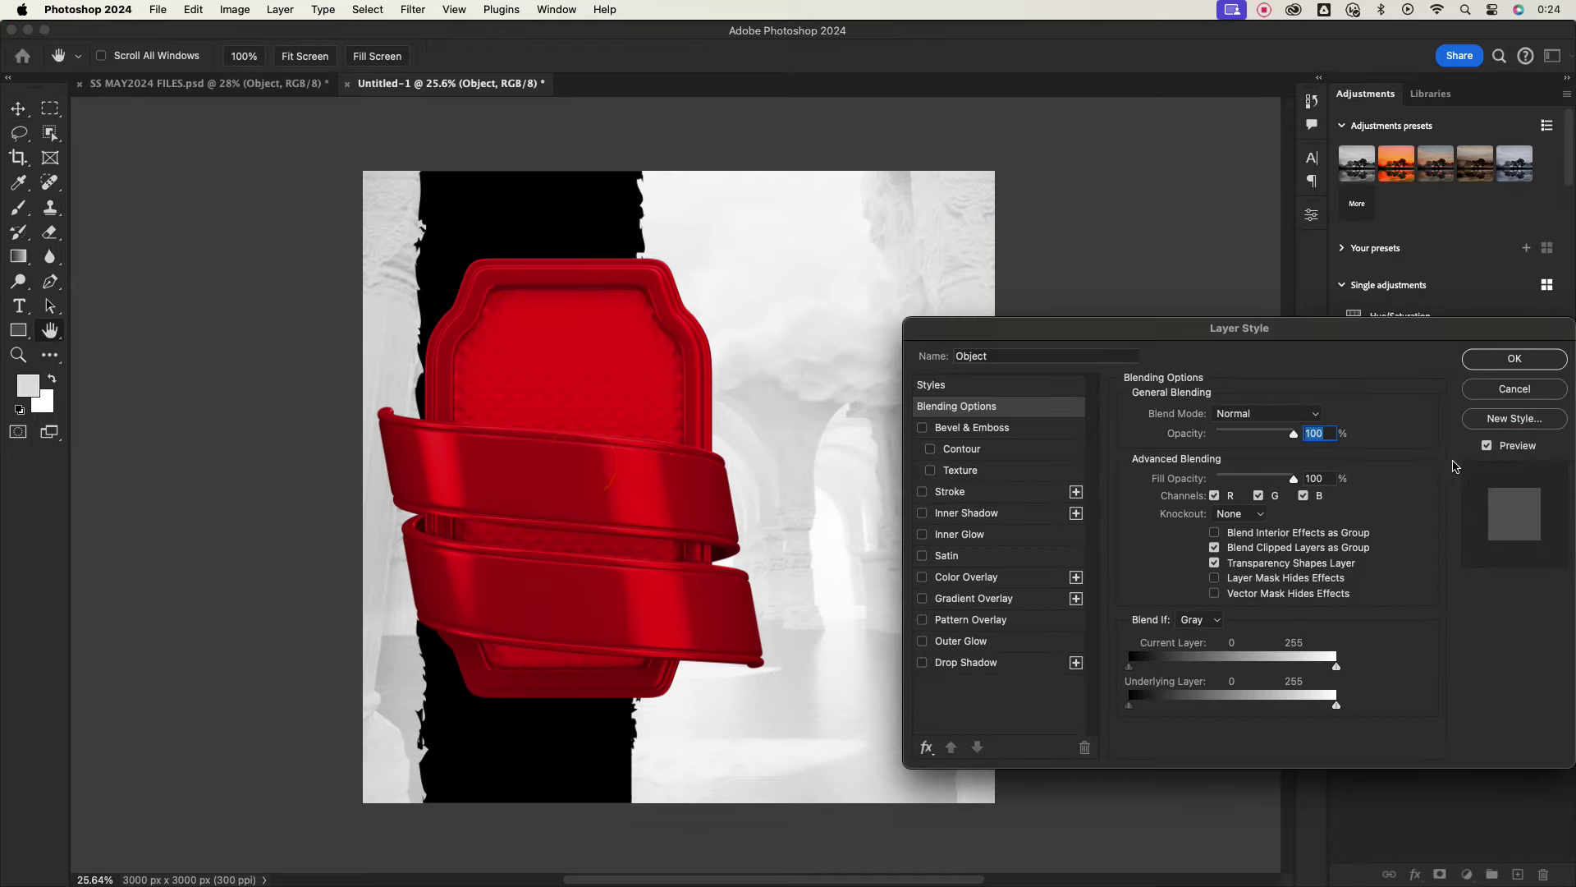
{"action": "left_click", "coordinate": [1514, 391]}
Scale the red badge to about 82% and position it over the black paper strip.
{"action": "key", "text": "ctrl+t"}
{"action": "left_click", "coordinate": [468, 545]}
{"action": "left_click_drag", "start_coordinate": [977, 487], "coordinate": [704, 491]}
{"action": "left_click_drag", "start_coordinate": [448, 500], "coordinate": [590, 536]}
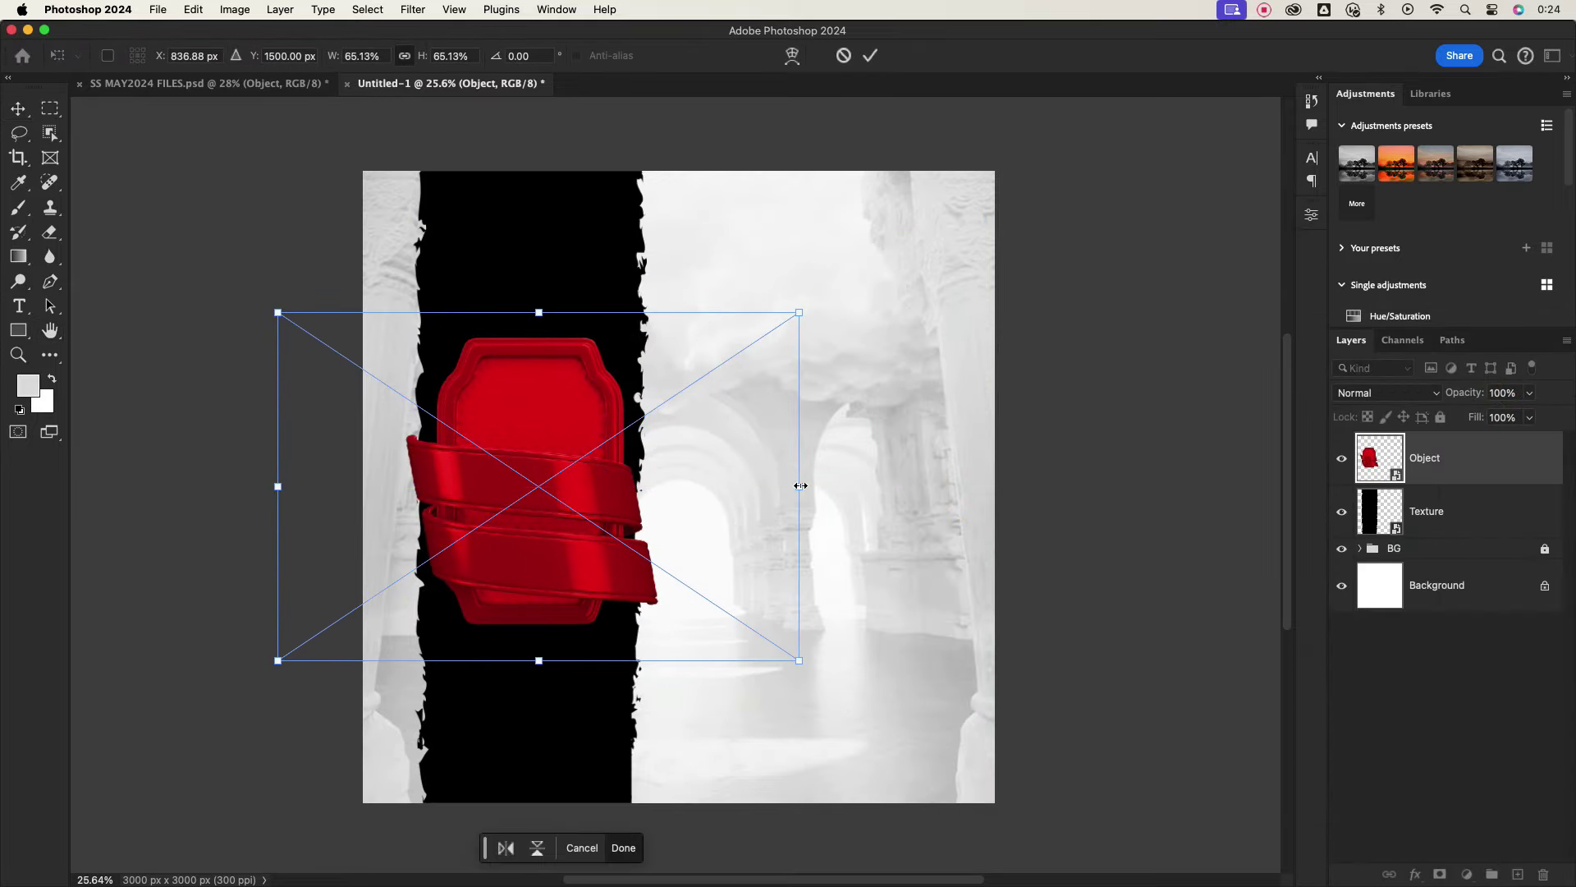
{"action": "left_click_drag", "start_coordinate": [800, 486], "coordinate": [835, 486]}
{"action": "left_click_drag", "start_coordinate": [523, 504], "coordinate": [526, 490]}
{"action": "left_click_drag", "start_coordinate": [836, 472], "coordinate": [844, 472]}
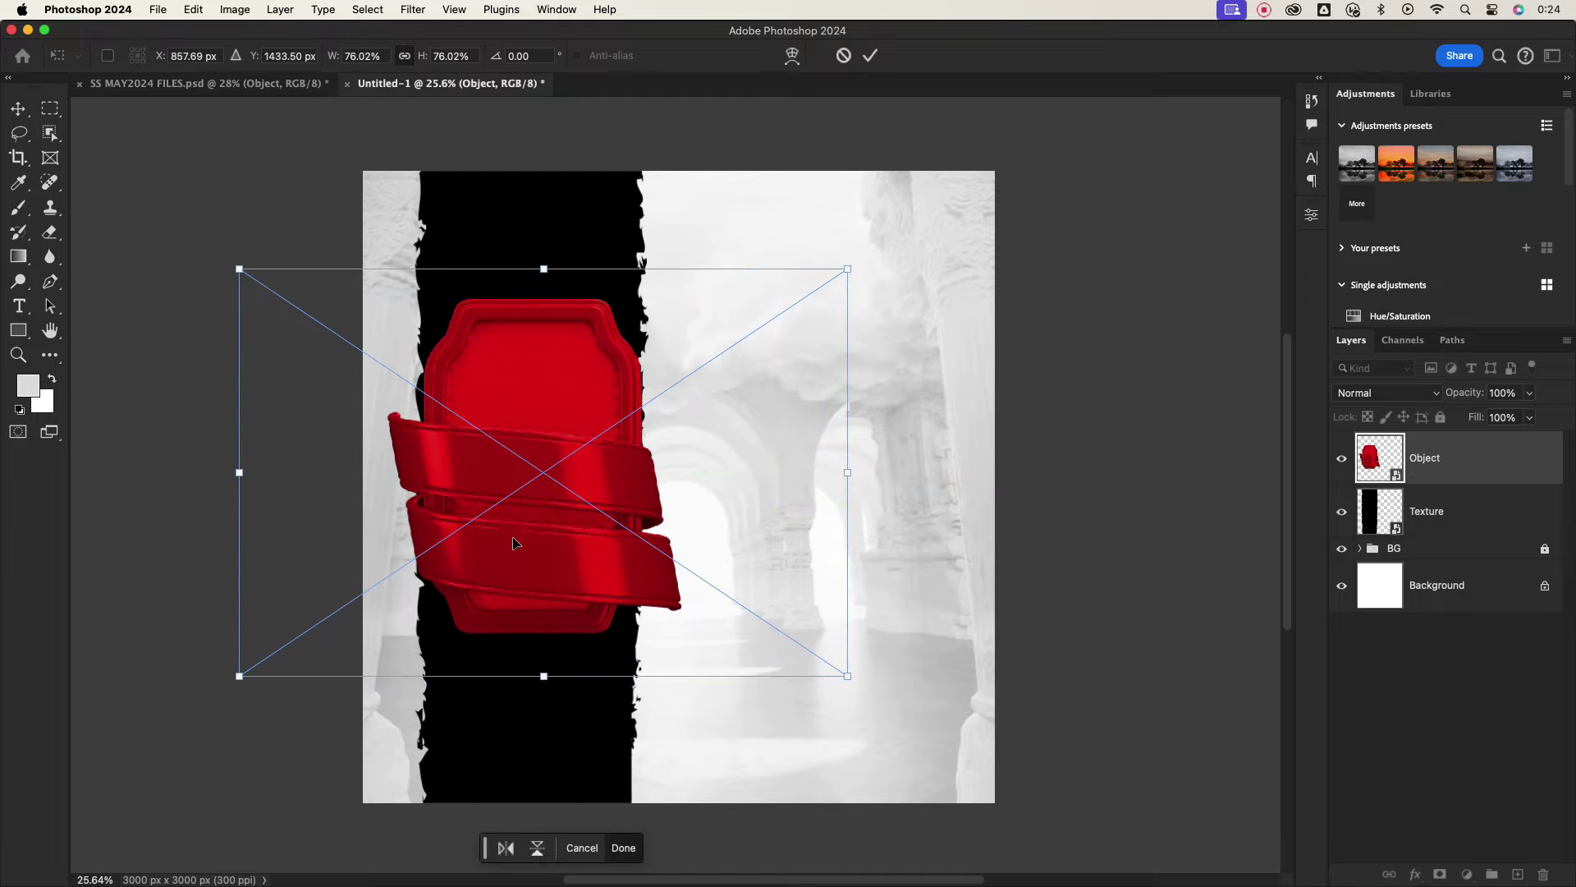
{"action": "left_click_drag", "start_coordinate": [517, 545], "coordinate": [517, 512]}
{"action": "left_click_drag", "start_coordinate": [844, 432], "coordinate": [869, 433]}
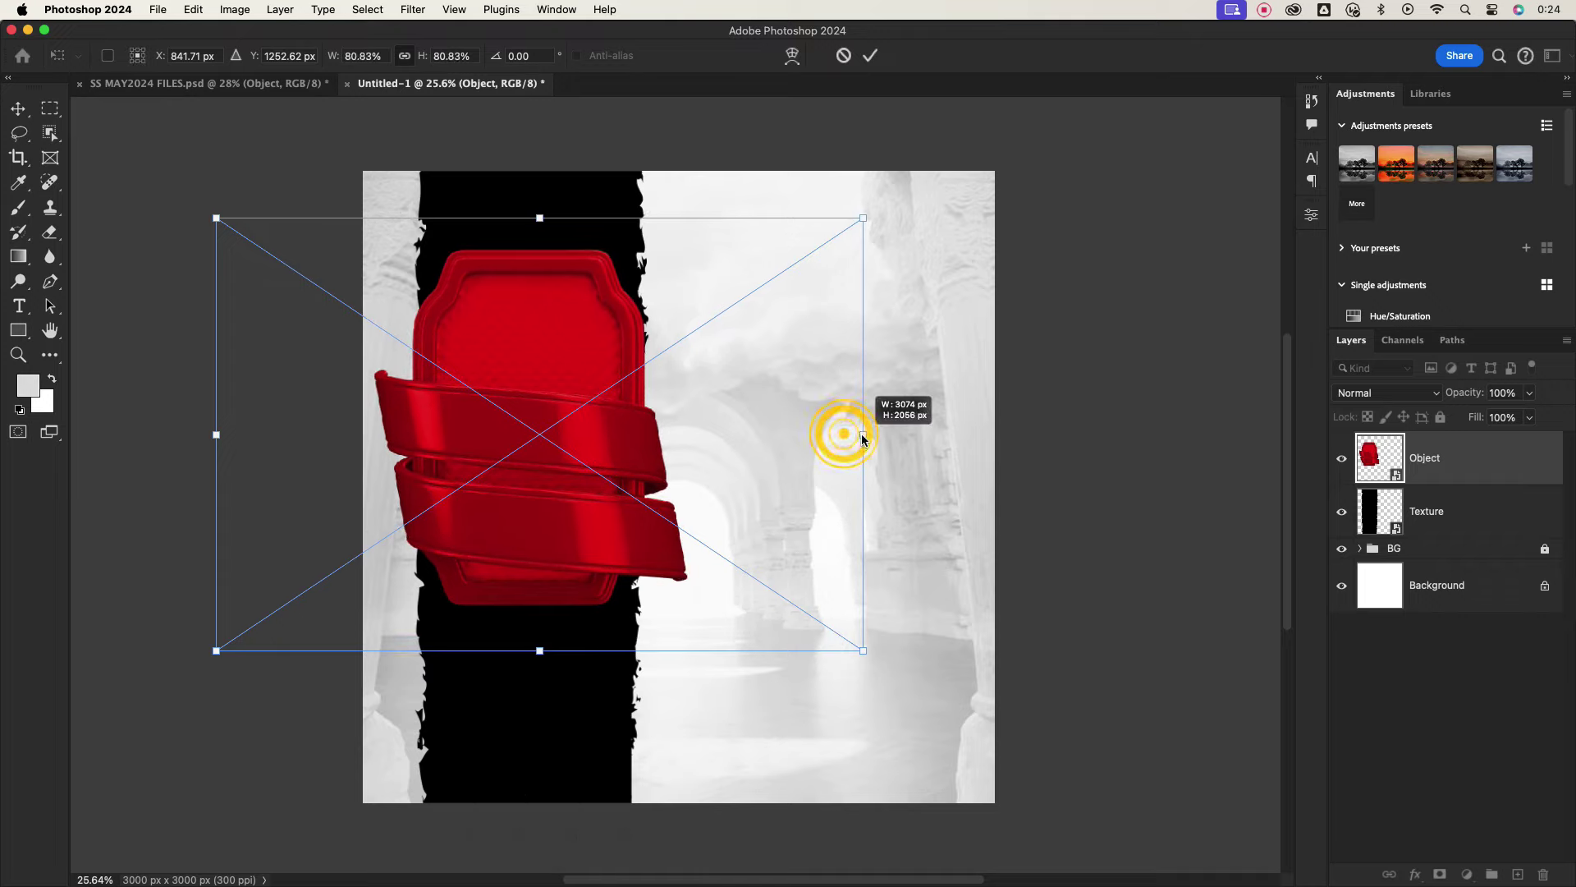
{"action": "left_click_drag", "start_coordinate": [517, 490], "coordinate": [526, 497]}
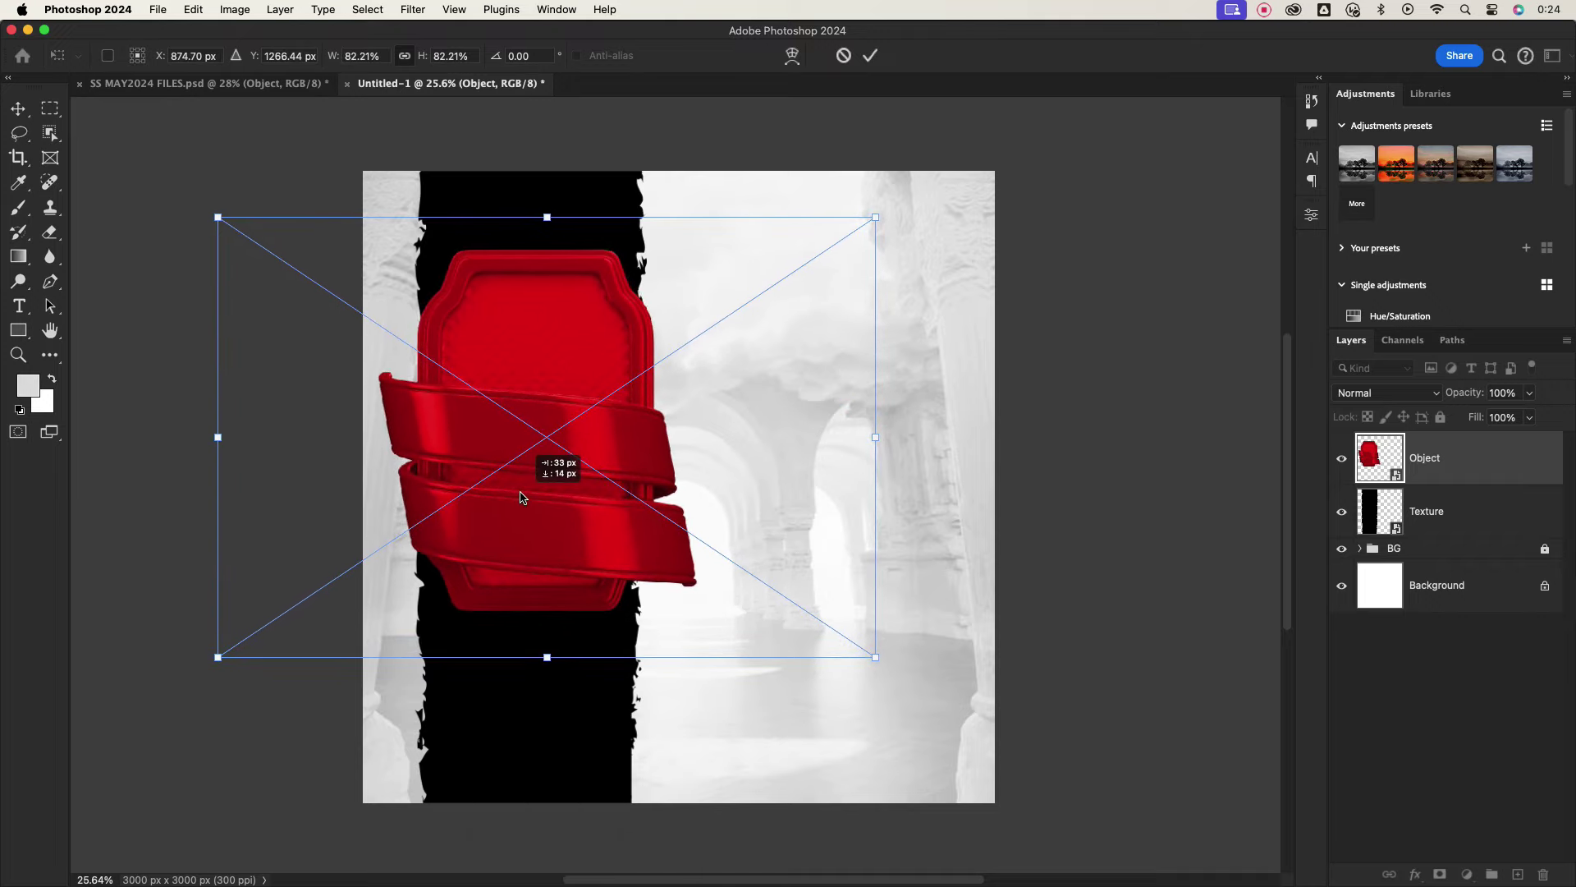
{"action": "key", "text": "Return"}
{"action": "left_click", "coordinate": [587, 700]}
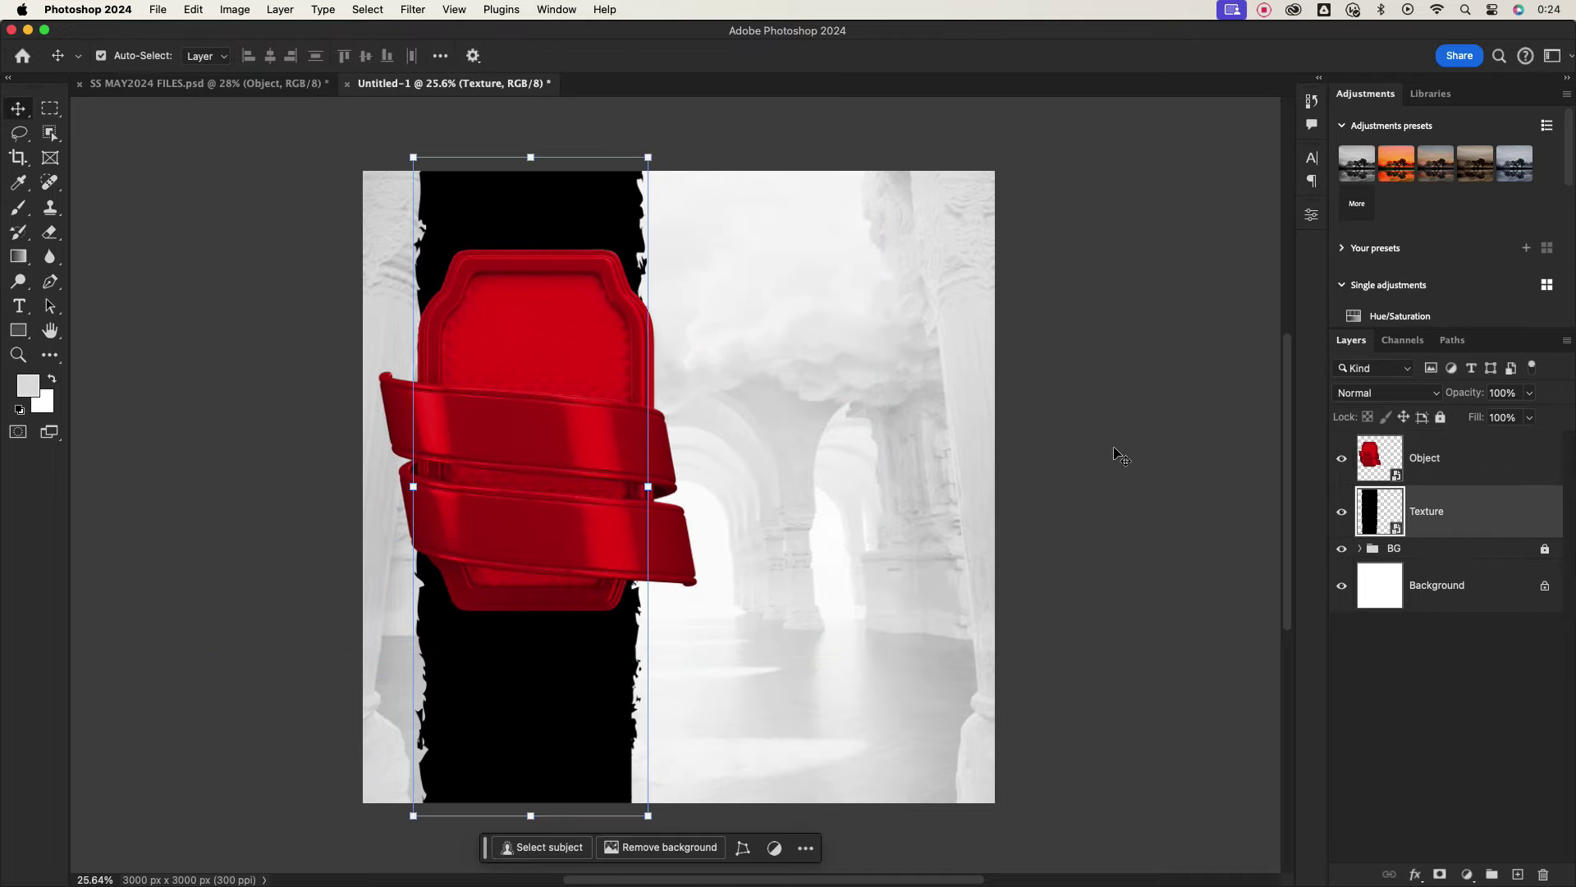
Give the torn-paper Texture strip a dark-red ab0f0f Color Overlay sampled from the ribbon.
{"action": "double_click", "coordinate": [1506, 510]}
{"action": "left_click", "coordinate": [977, 577]}
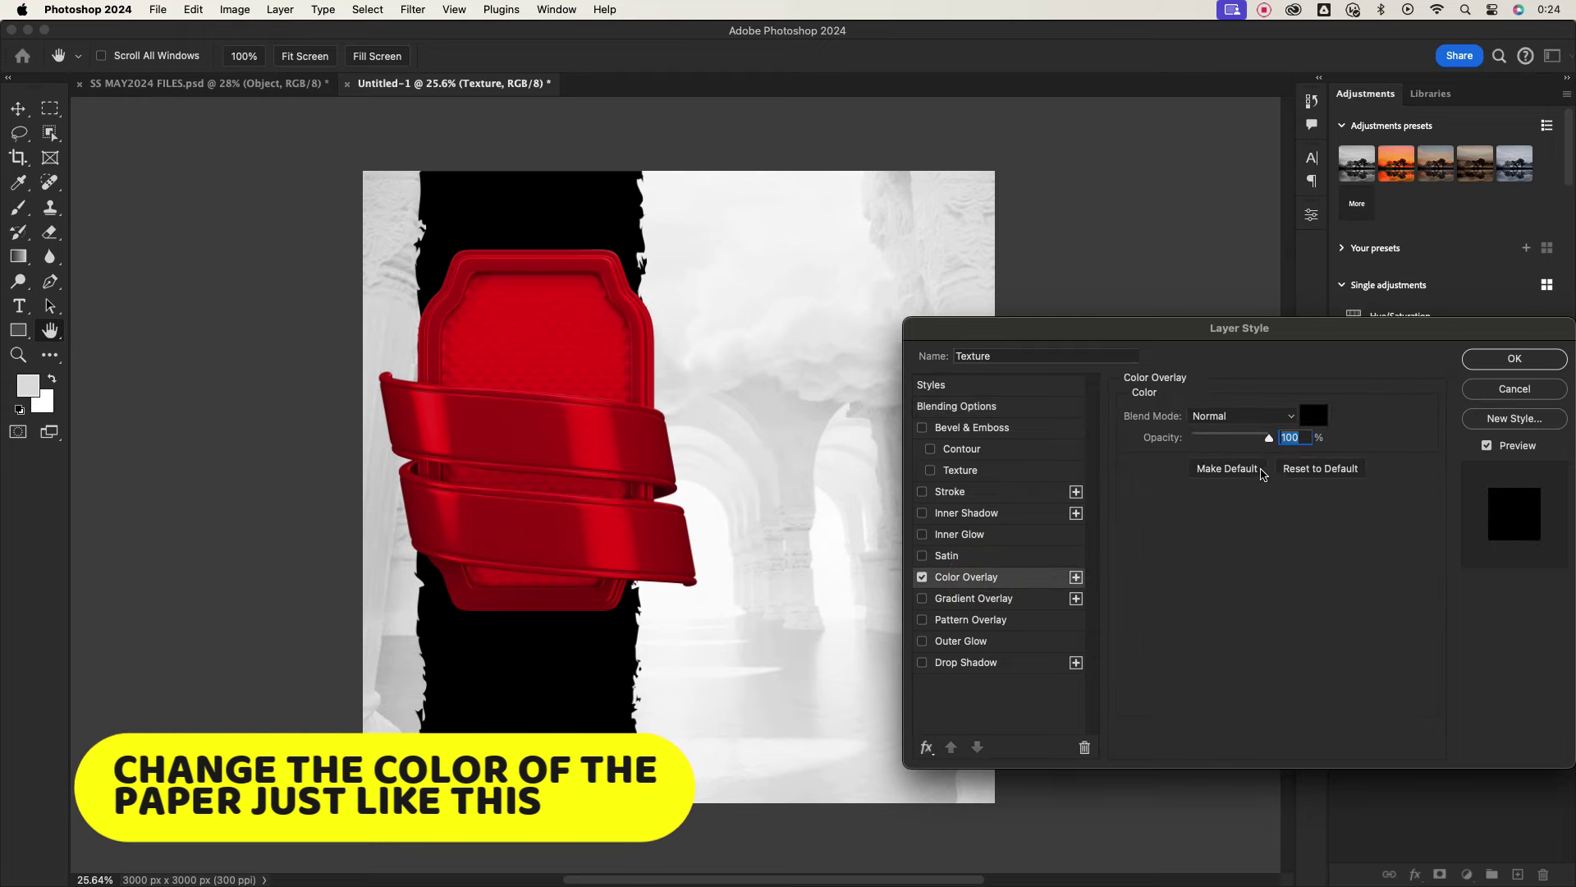
{"action": "left_click", "coordinate": [1314, 415]}
{"action": "left_click", "coordinate": [660, 441]}
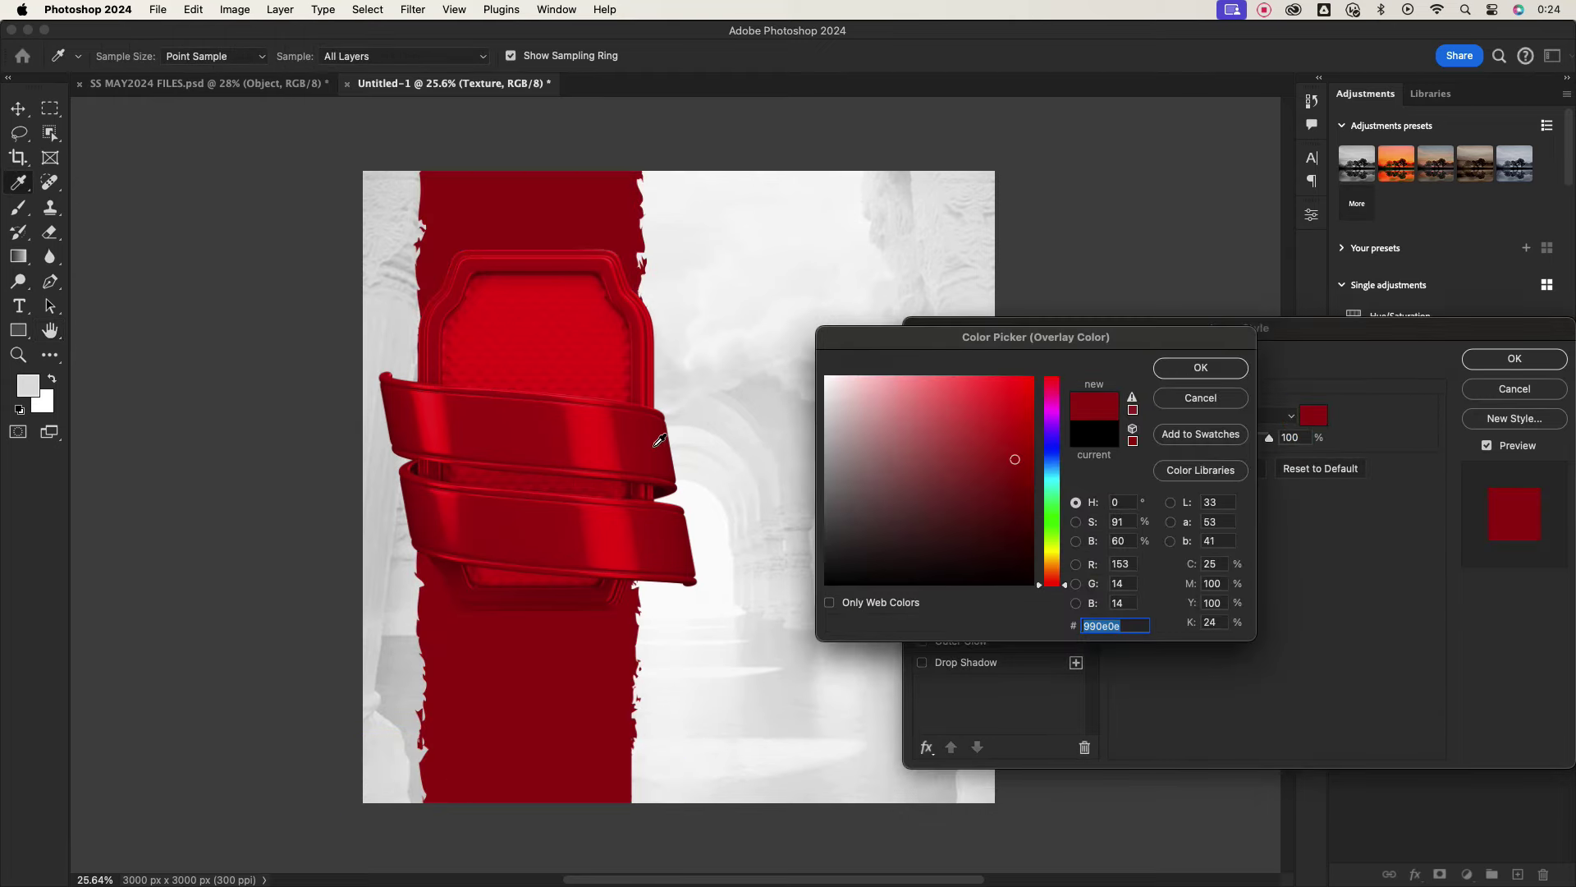
{"action": "left_click_drag", "start_coordinate": [642, 390], "coordinate": [601, 408]}
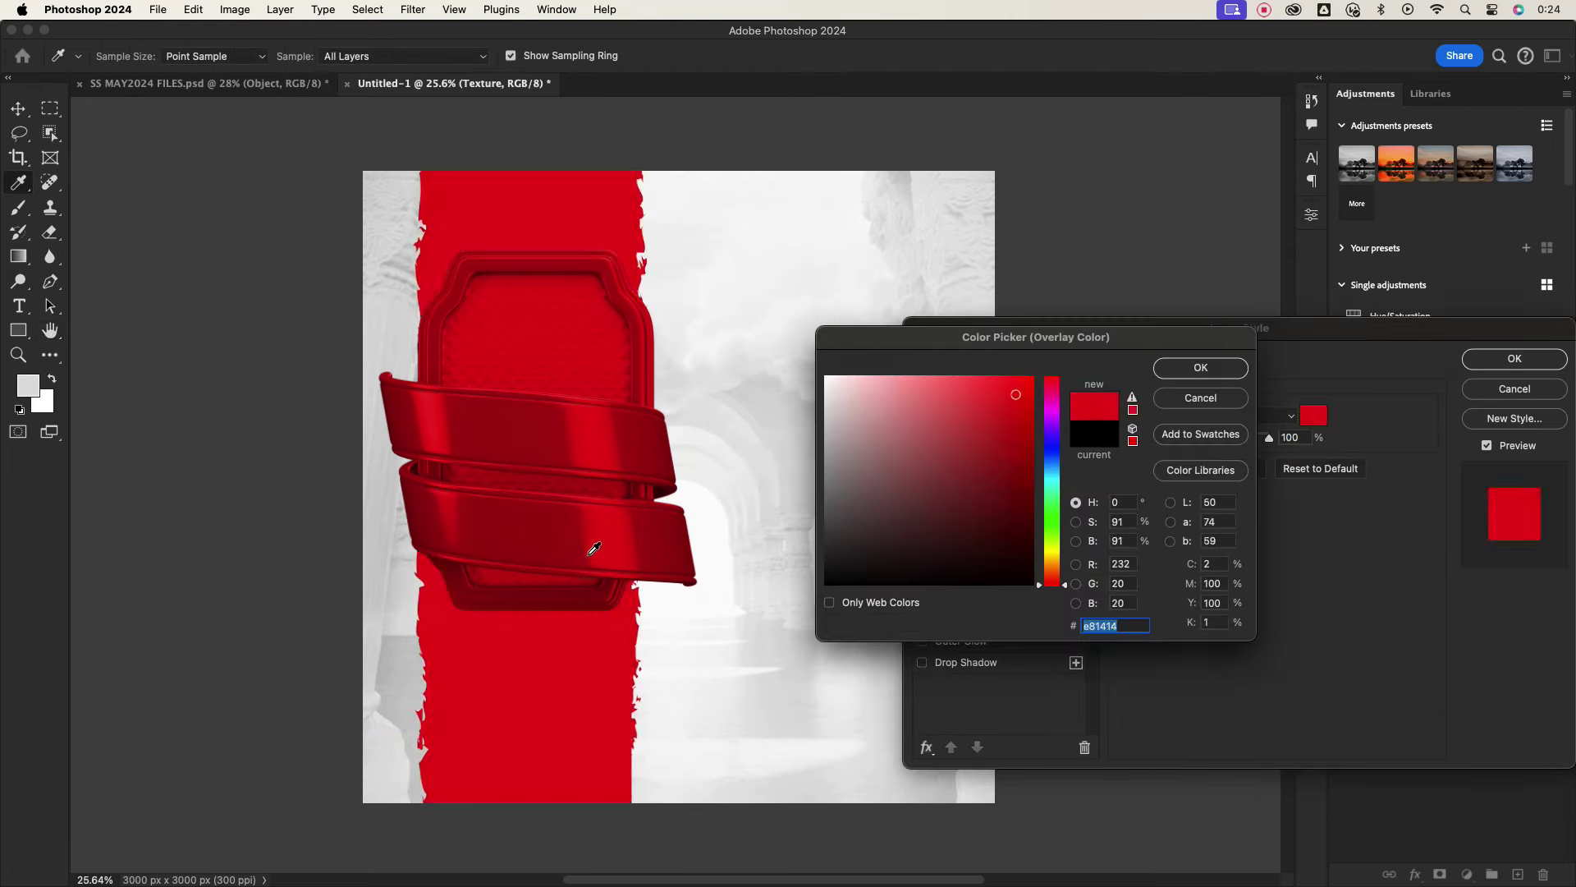
{"action": "left_click", "coordinate": [530, 257]}
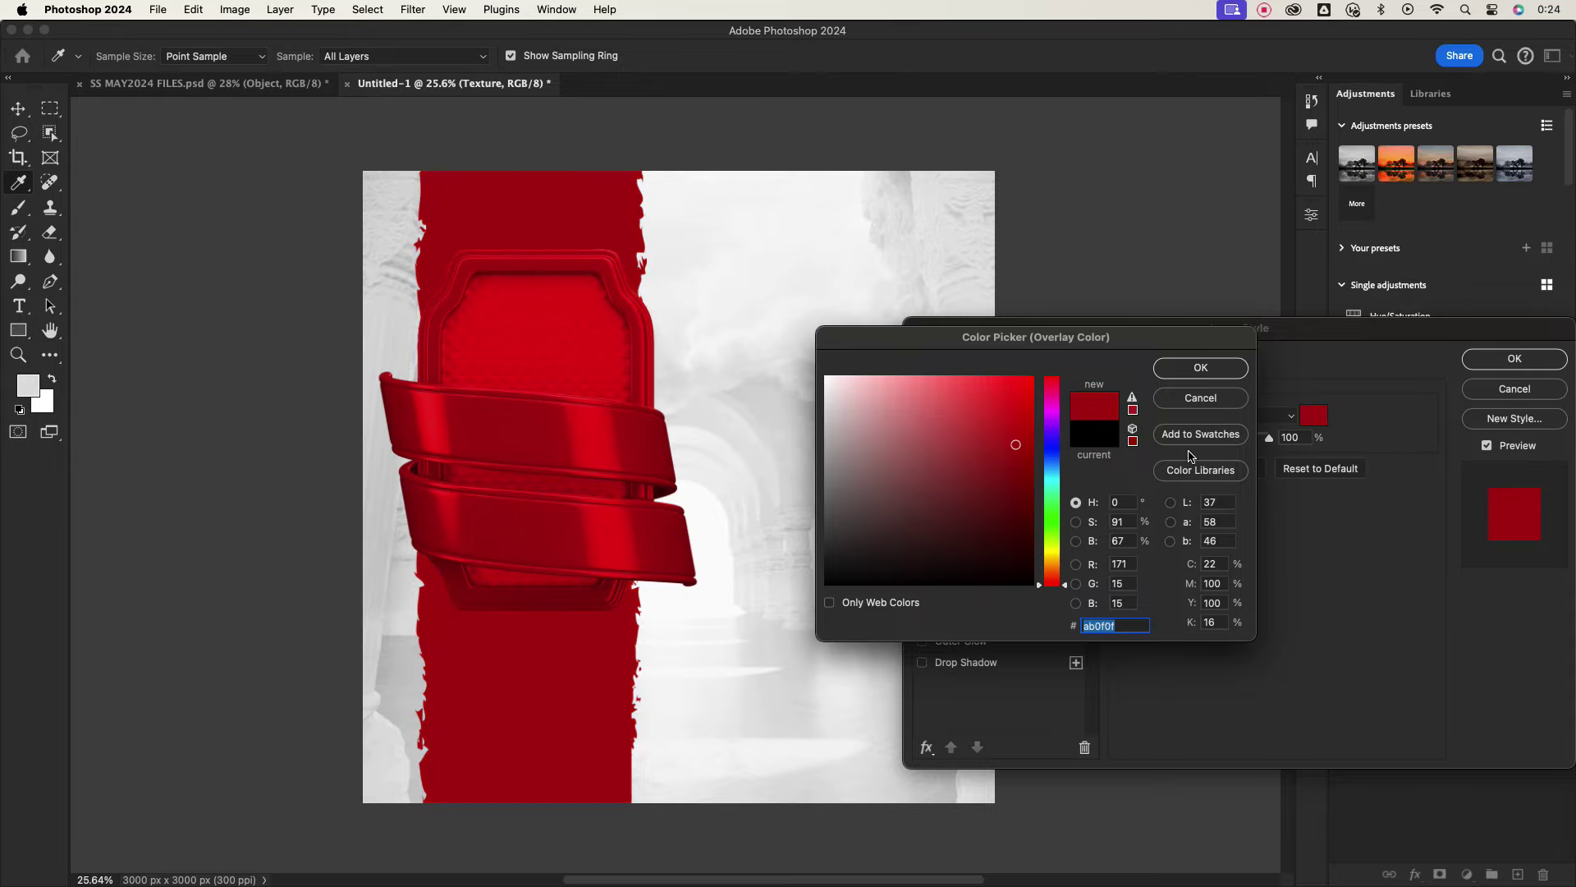
{"action": "left_click", "coordinate": [1200, 367]}
{"action": "left_click", "coordinate": [1514, 358]}
Add a Multiply drop shadow to the badge: 69% opacity, 90° angle, size 150.
{"action": "left_click", "coordinate": [1500, 458]}
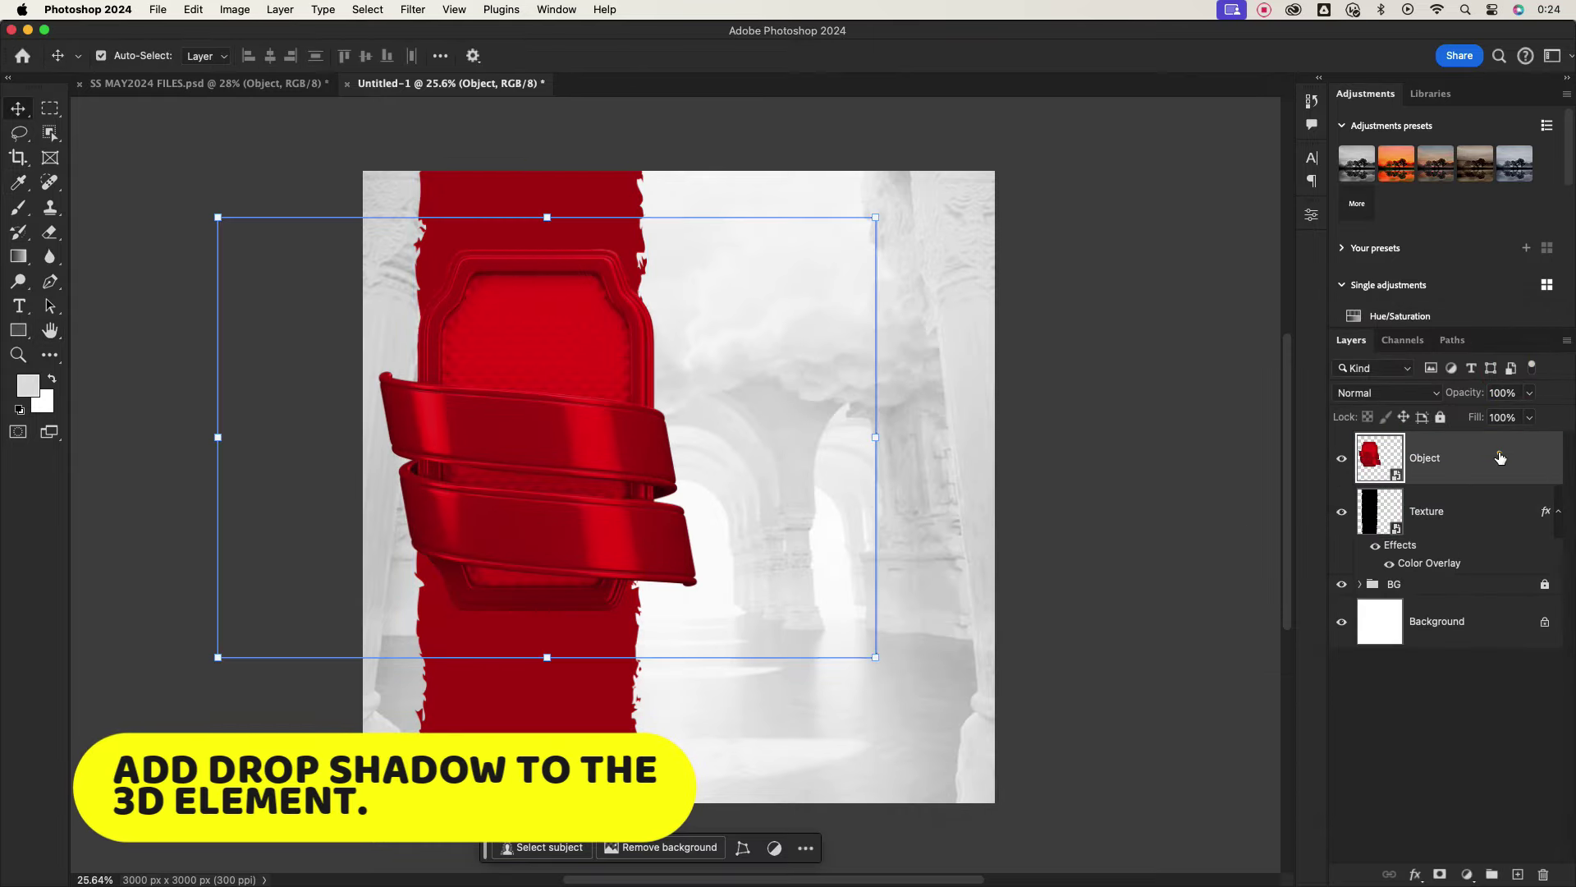
{"action": "double_click", "coordinate": [1500, 457]}
{"action": "left_click", "coordinate": [965, 661]}
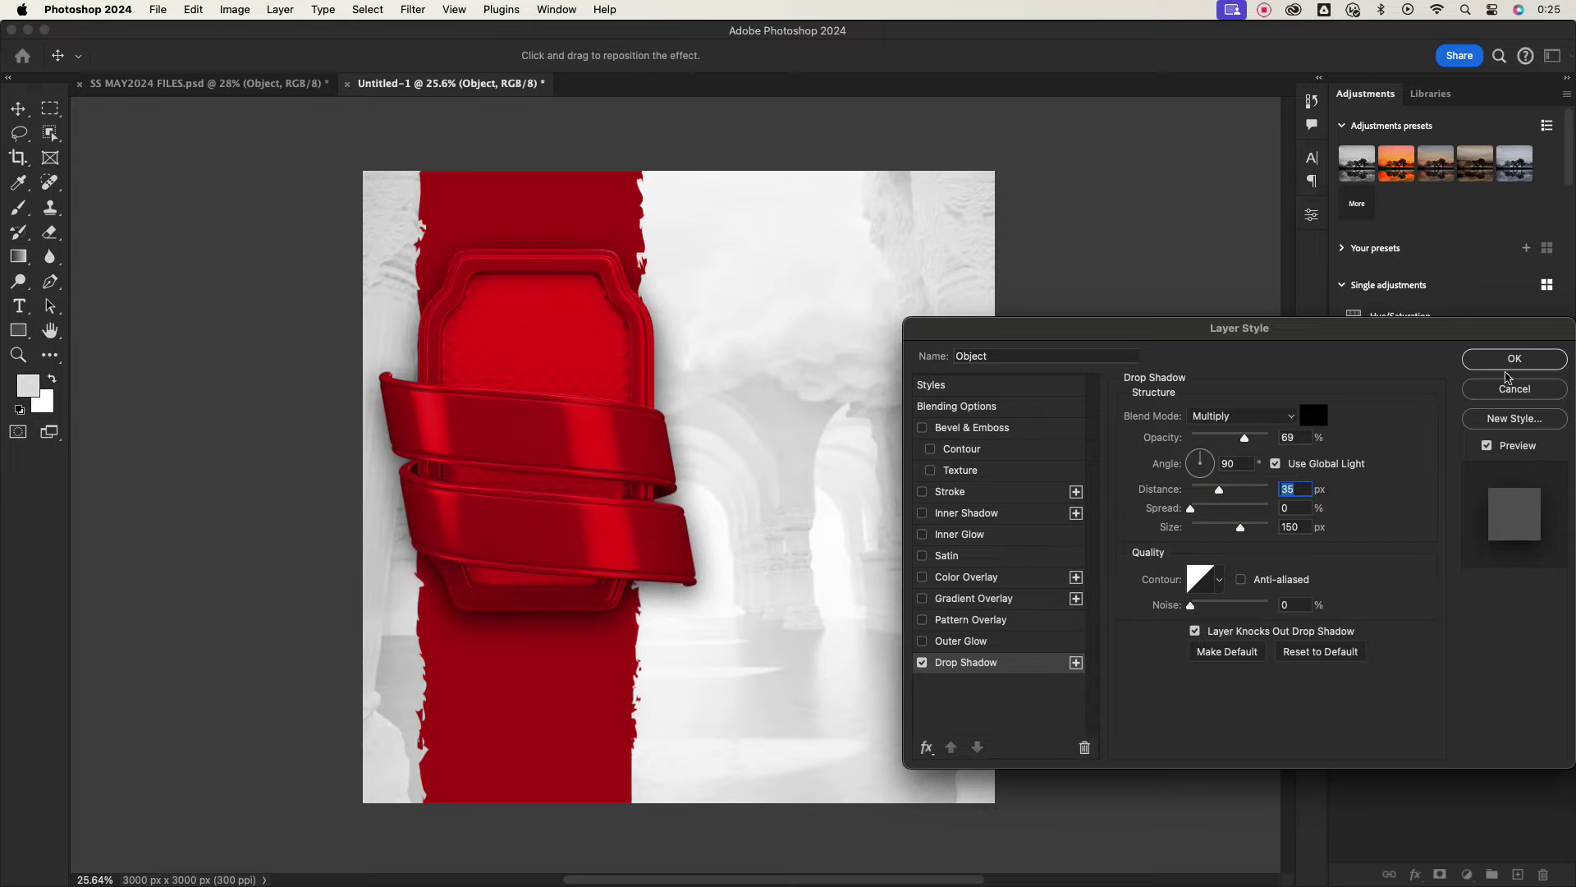
{"action": "left_click", "coordinate": [1511, 362]}
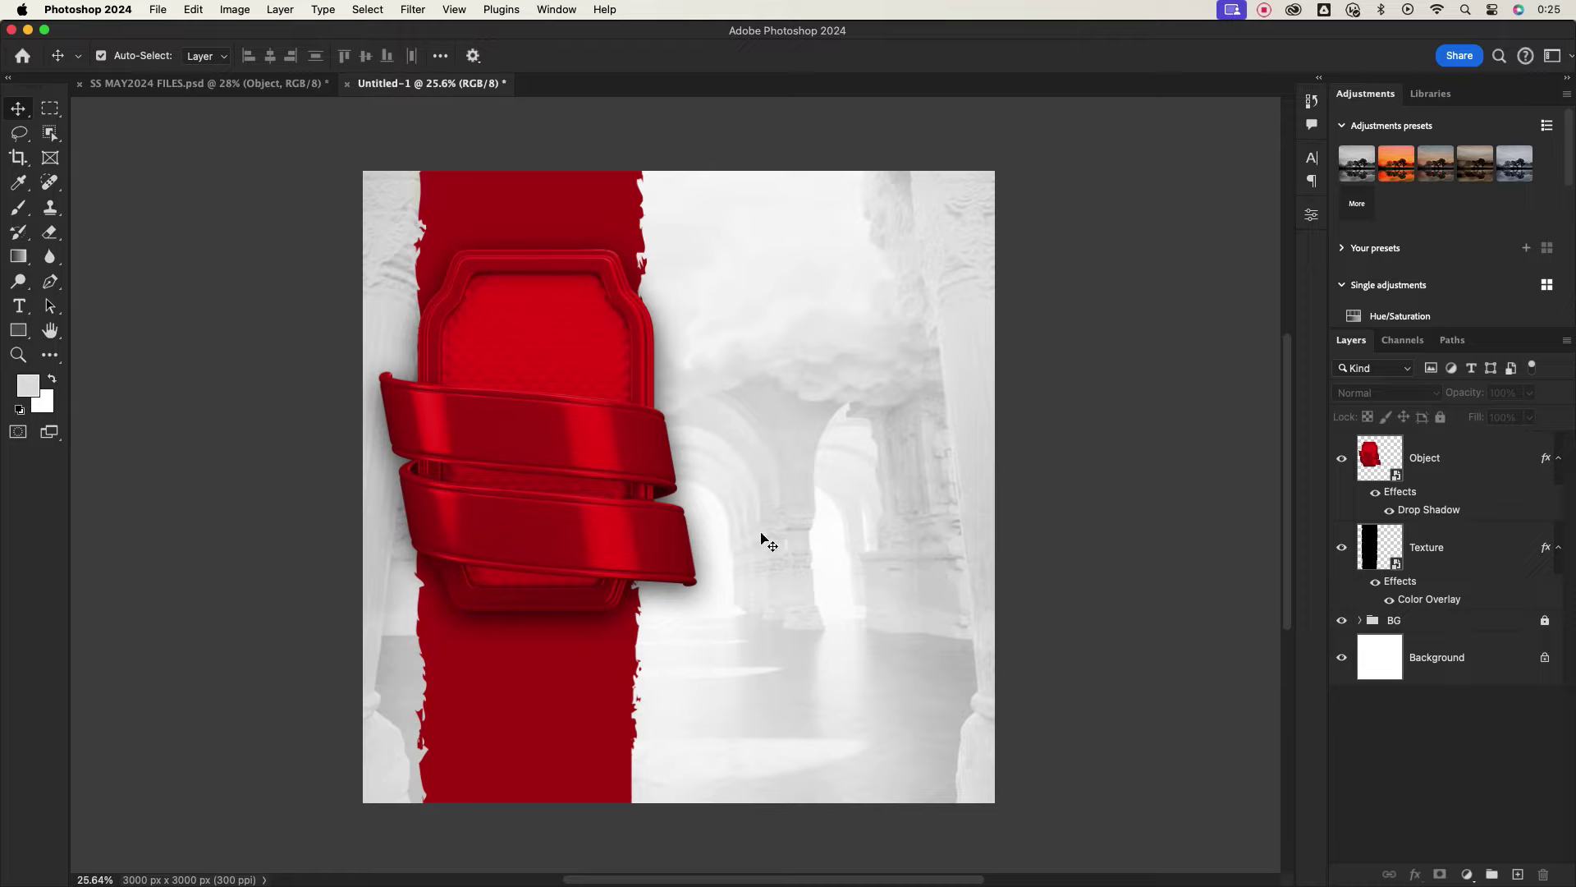
Shrink the badge to about 79% and nudge it down and left.
{"action": "left_click", "coordinate": [633, 454]}
{"action": "left_click", "coordinate": [1045, 422]}
{"action": "left_click", "coordinate": [564, 451]}
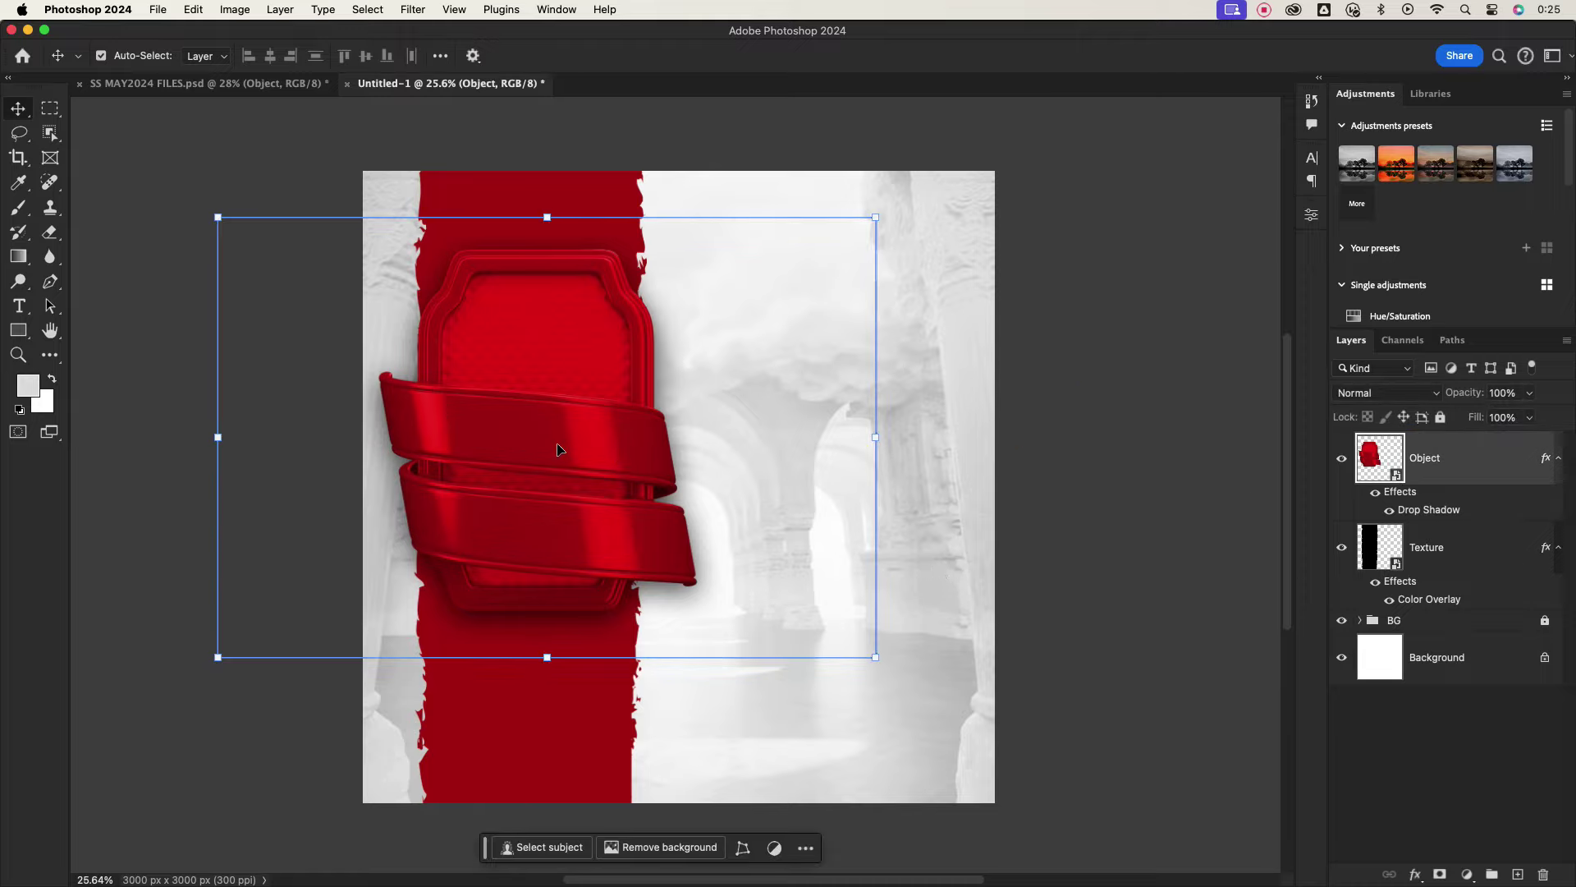
{"action": "left_click_drag", "start_coordinate": [880, 434], "coordinate": [865, 436]}
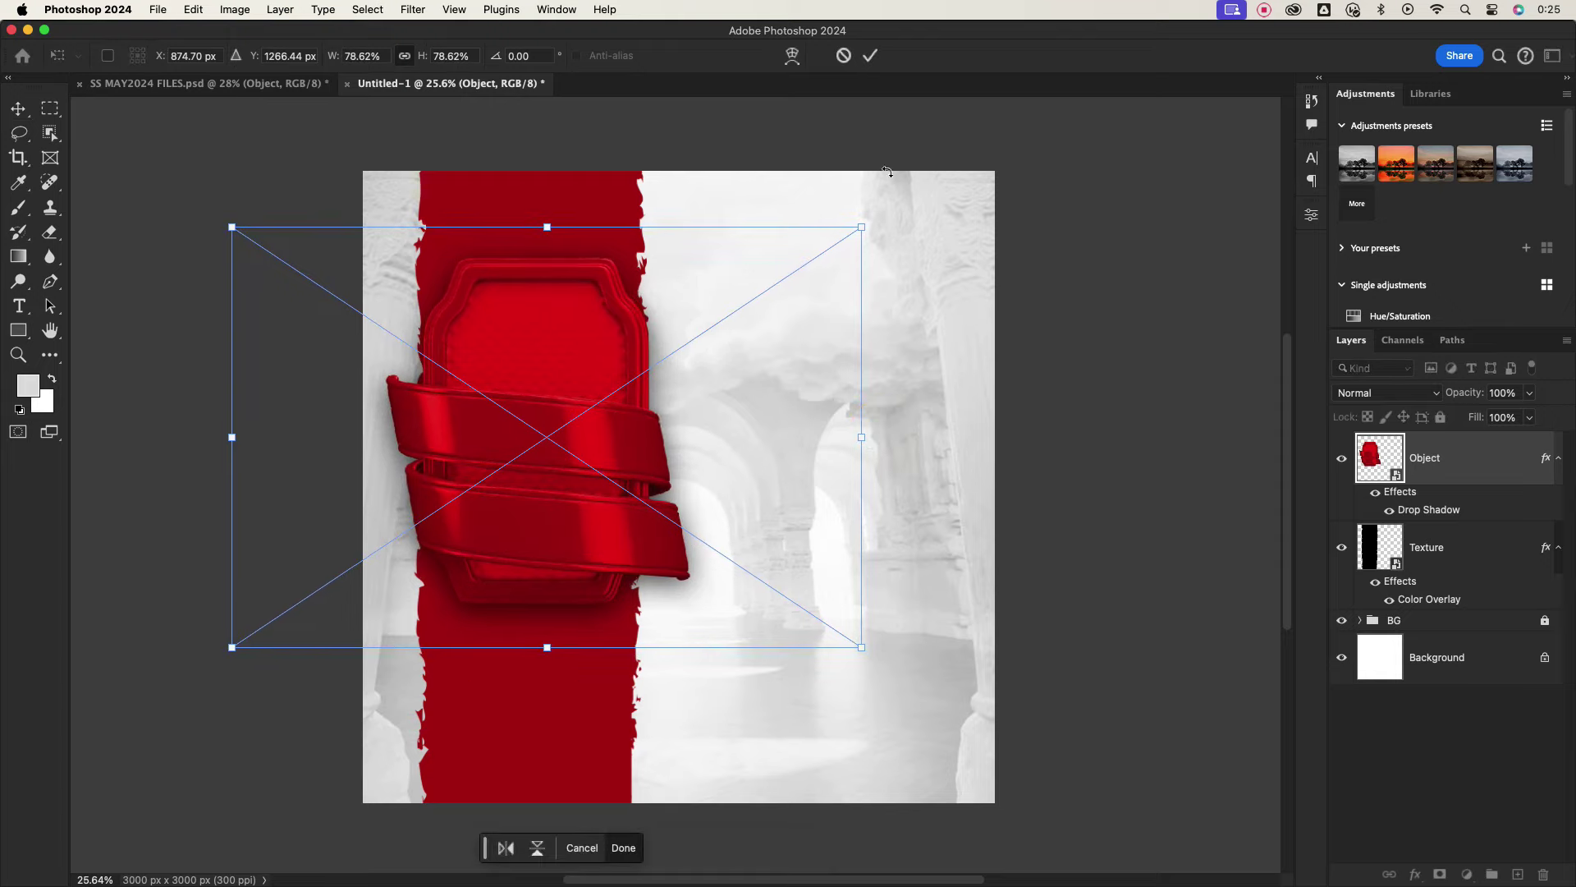
{"action": "left_click", "coordinate": [1056, 368]}
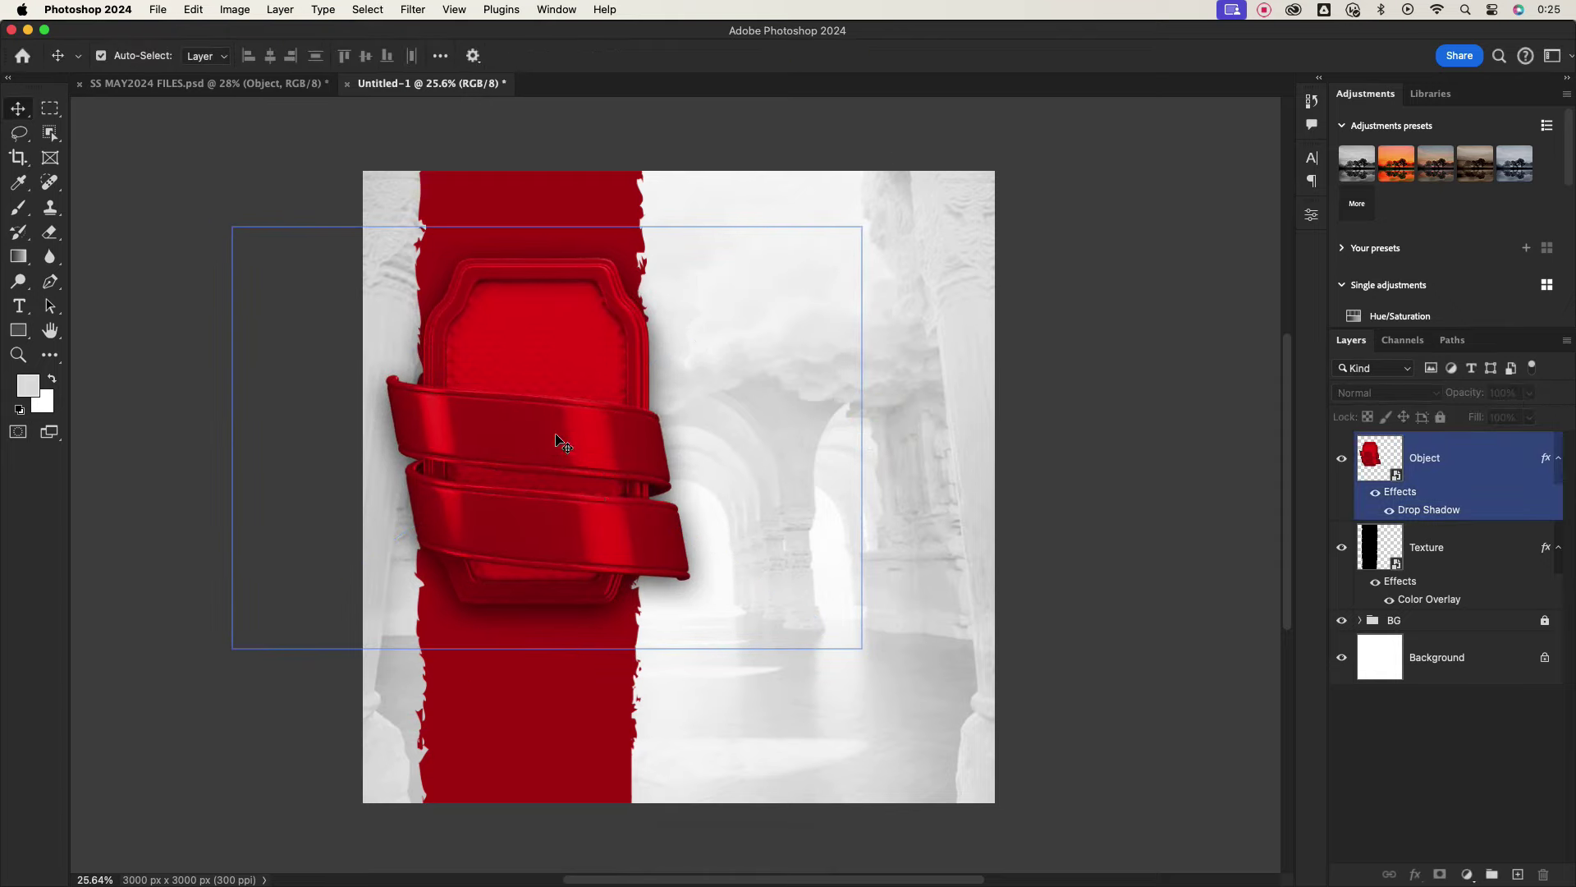
{"action": "left_click_drag", "start_coordinate": [563, 444], "coordinate": [553, 446]}
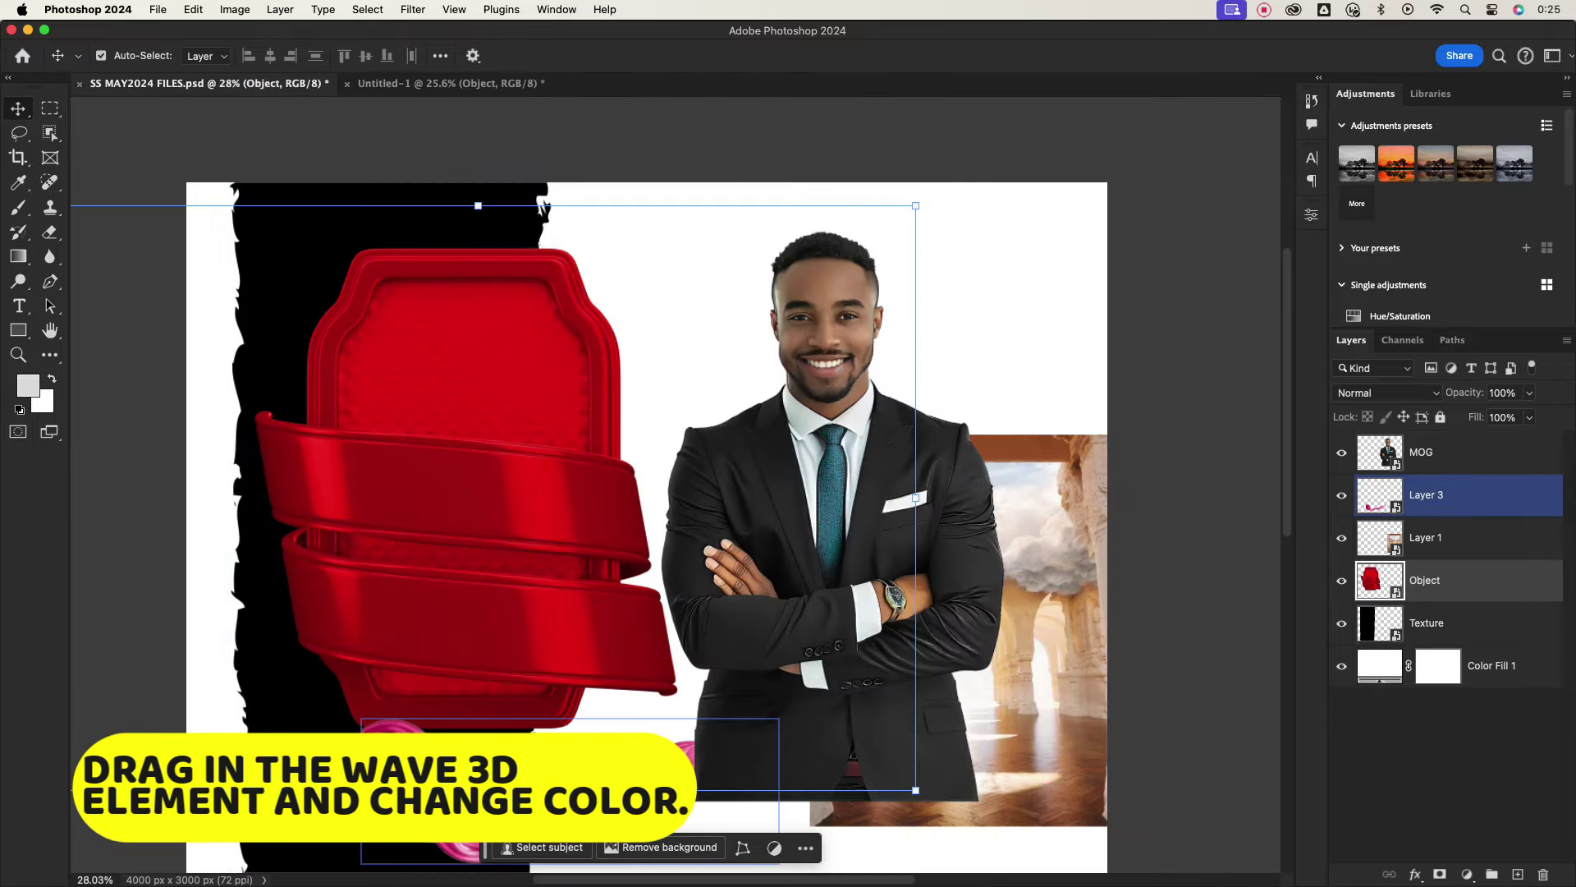
Drag the pink silk wave into the poster, rotate it about -166°, and widen it across the top right.
{"action": "mouse_move", "coordinate": [474, 818]}
{"action": "left_mouse_down"}
{"action": "mouse_move", "coordinate": [398, 80]}
{"action": "mouse_move", "coordinate": [481, 304]}
{"action": "mouse_move", "coordinate": [804, 317]}
{"action": "left_mouse_up"}
{"action": "left_click_drag", "start_coordinate": [997, 218], "coordinate": [505, 217]}
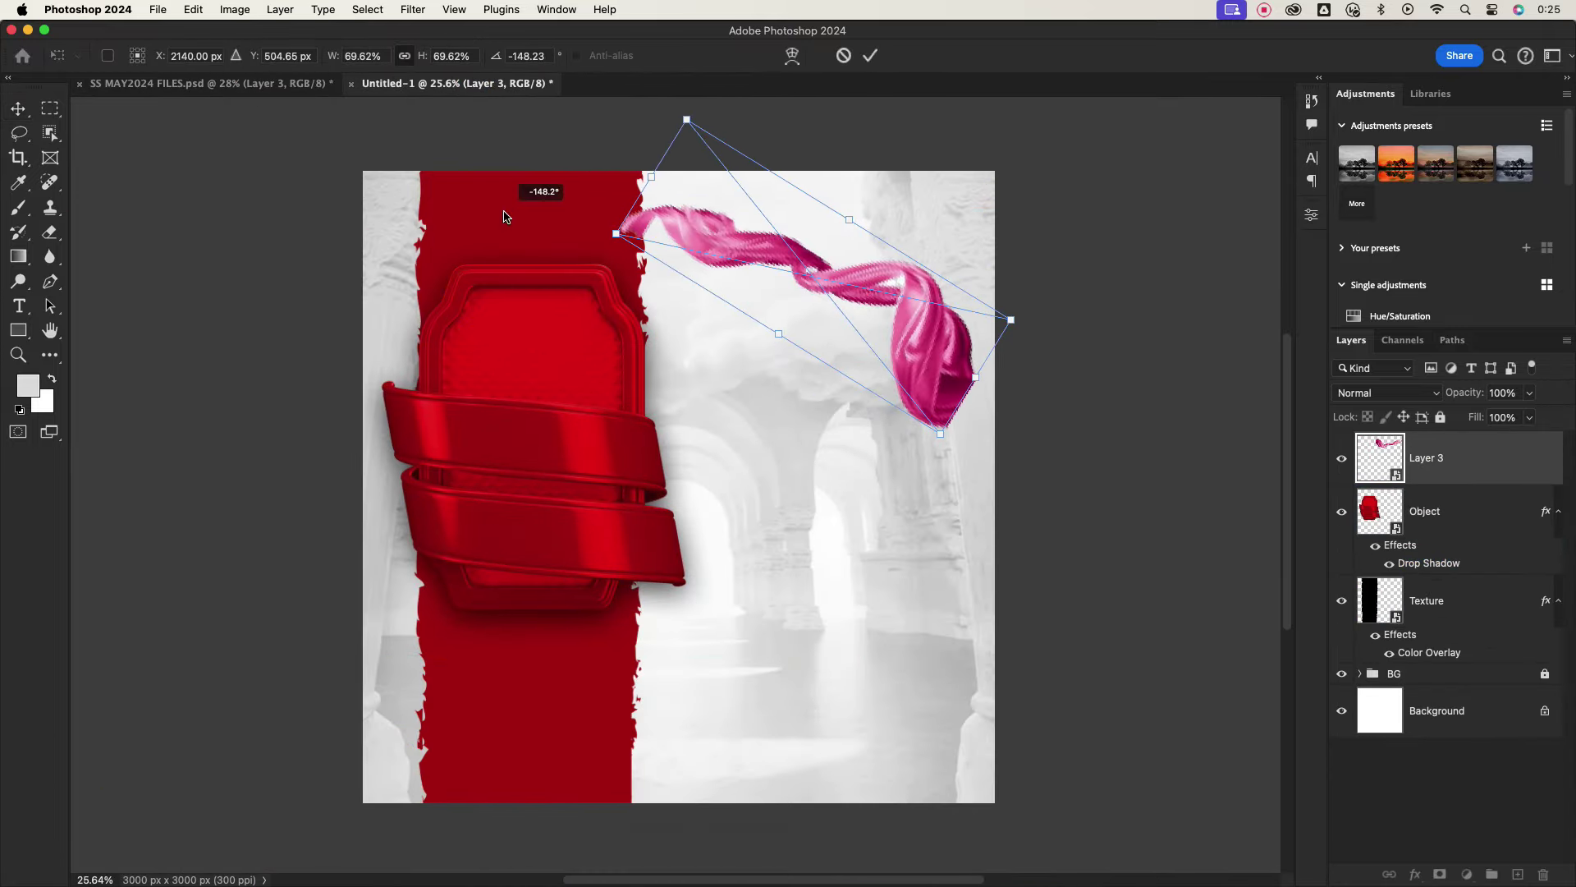
{"action": "mouse_move", "coordinate": [981, 378]}
{"action": "left_mouse_down"}
{"action": "mouse_move", "coordinate": [1167, 341]}
{"action": "mouse_move", "coordinate": [1129, 299]}
{"action": "left_mouse_up"}
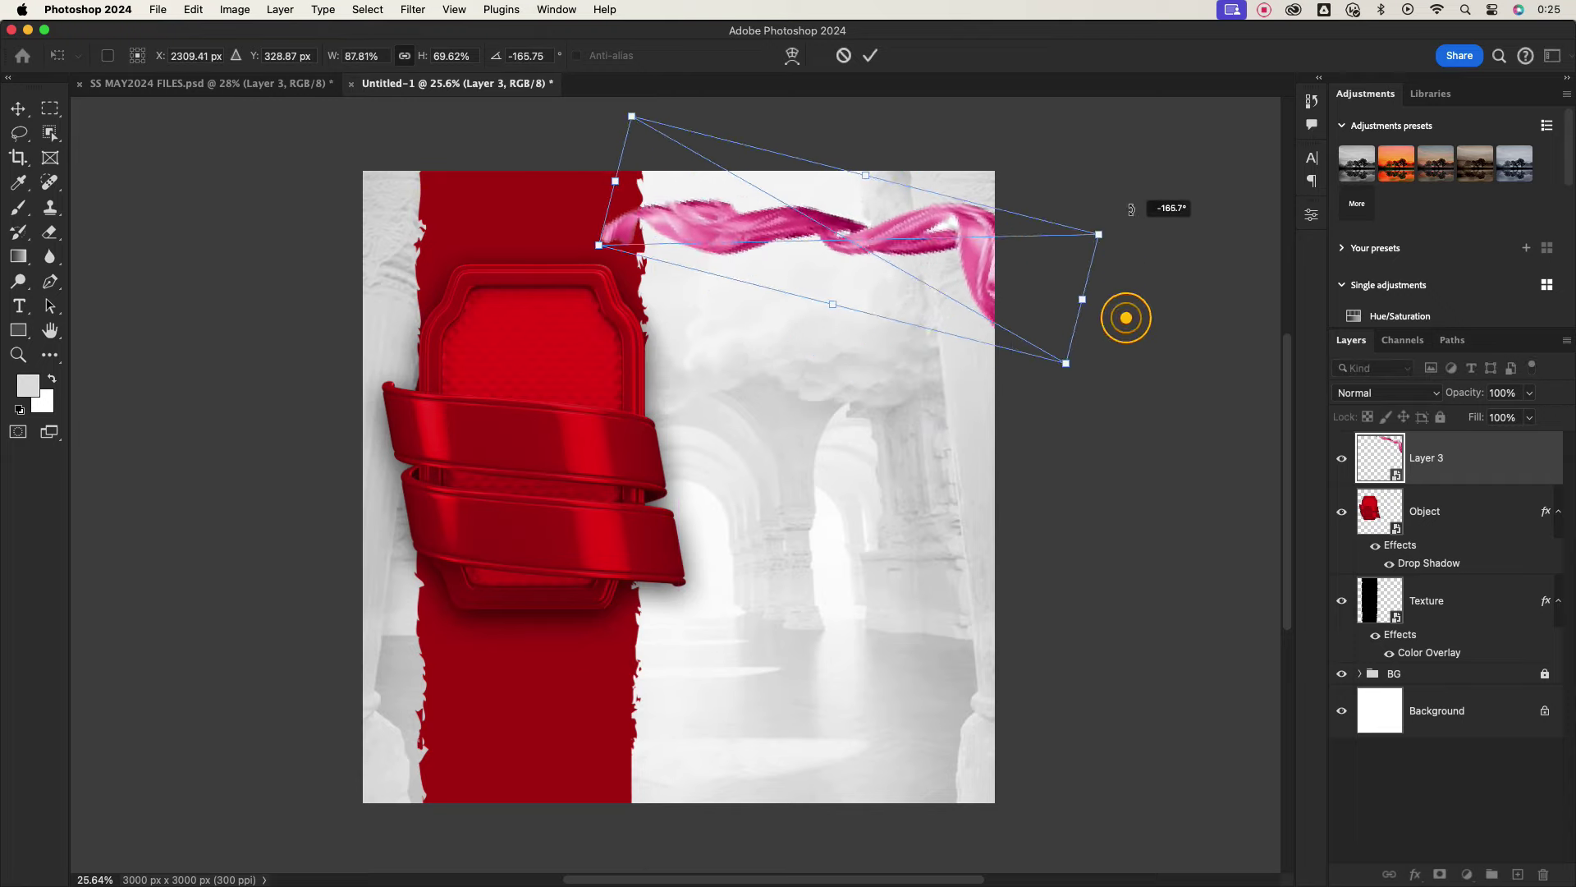
{"action": "left_click_drag", "start_coordinate": [915, 257], "coordinate": [897, 261]}
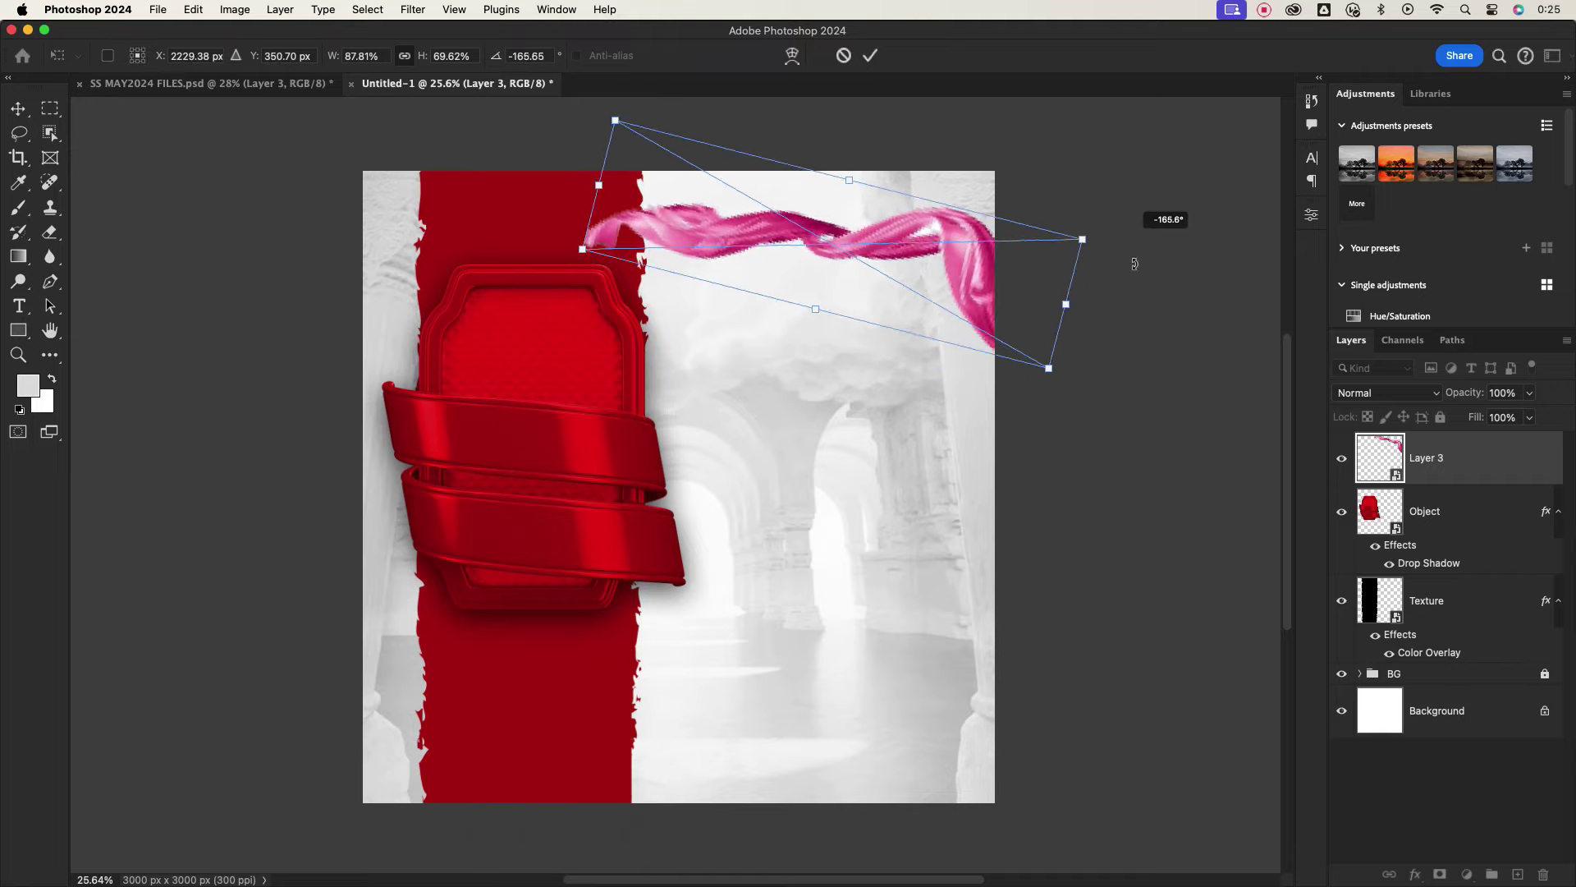
{"action": "left_click_drag", "start_coordinate": [1119, 301], "coordinate": [1144, 317]}
{"action": "left_click", "coordinate": [871, 55]}
{"action": "left_click", "coordinate": [1426, 457]}
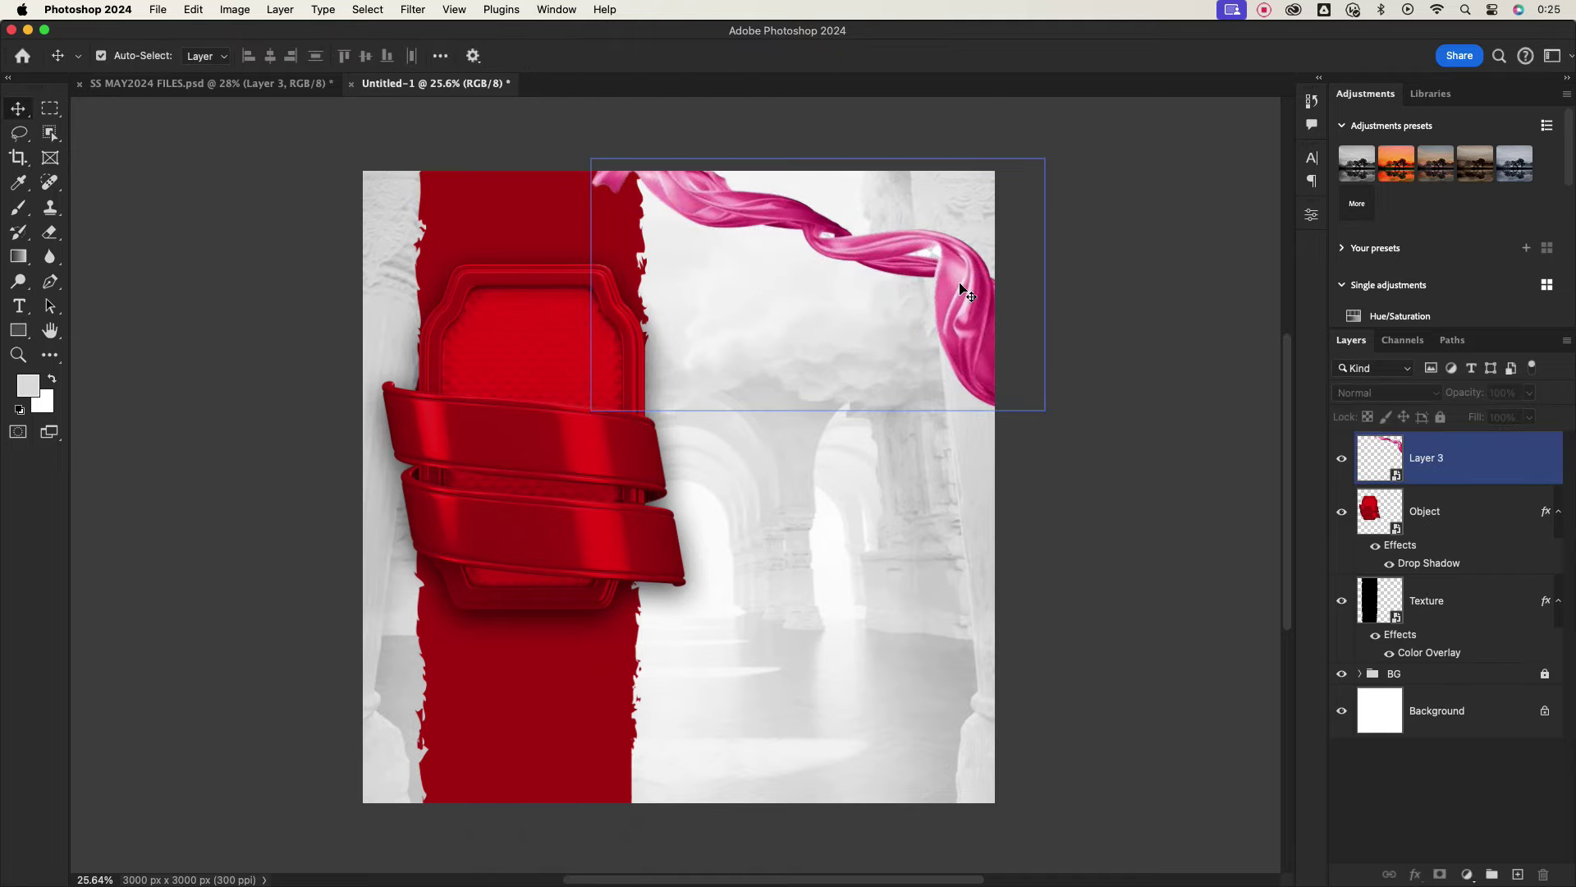
{"action": "left_click", "coordinate": [1470, 874]}
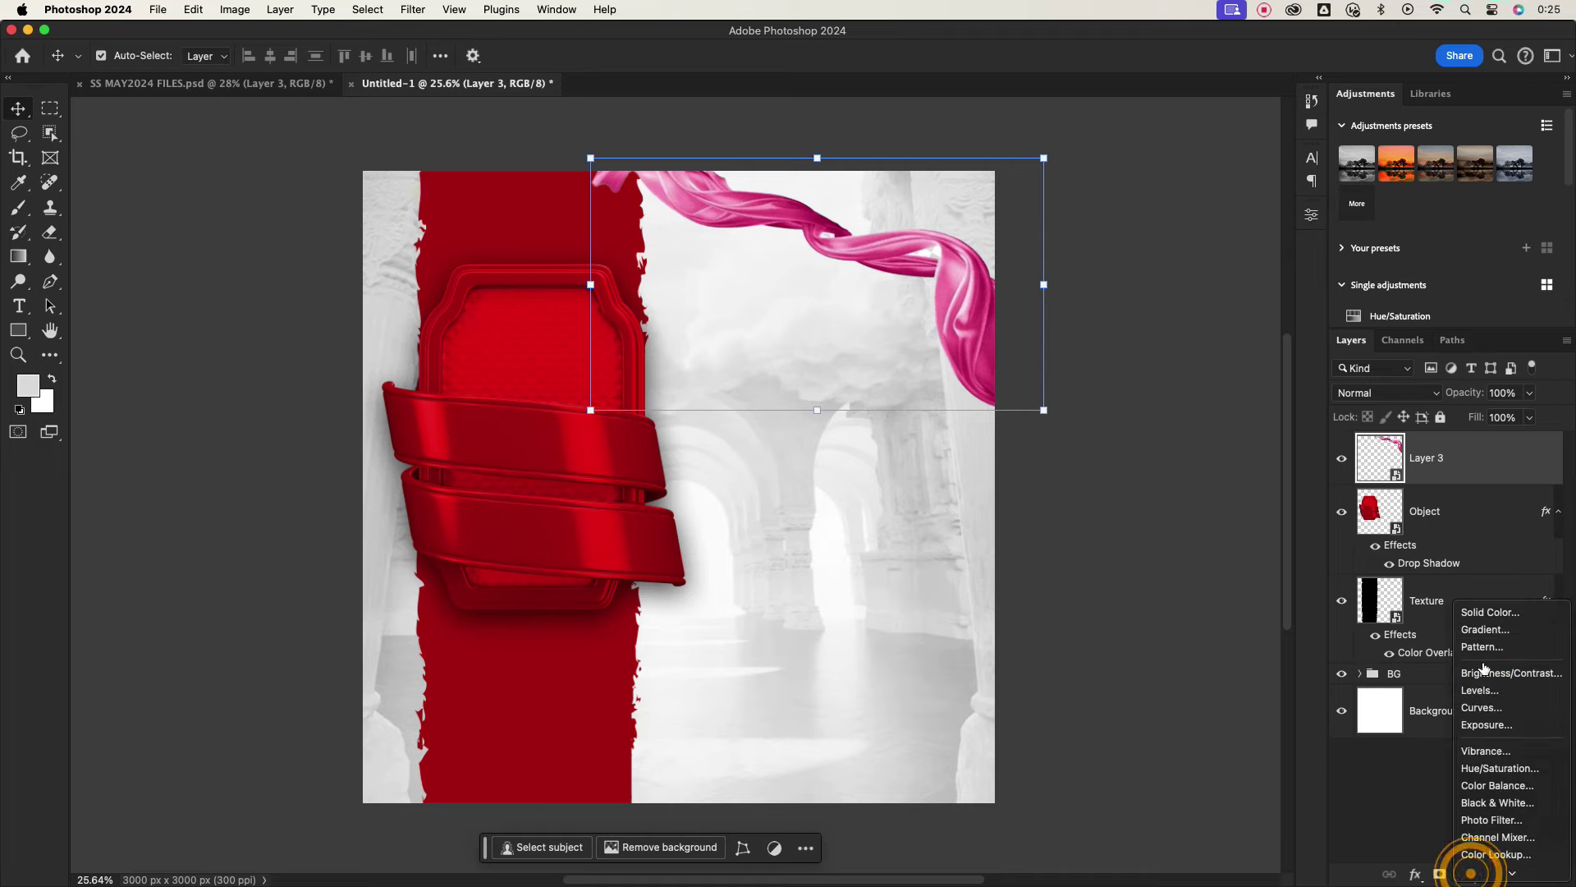
Add a clipped, colorized Hue/Saturation to the silk: Hue 1, Saturation 100, Lightness -57.
{"action": "left_click", "coordinate": [1506, 769]}
{"action": "left_click", "coordinate": [1149, 486]}
{"action": "left_click", "coordinate": [1153, 421]}
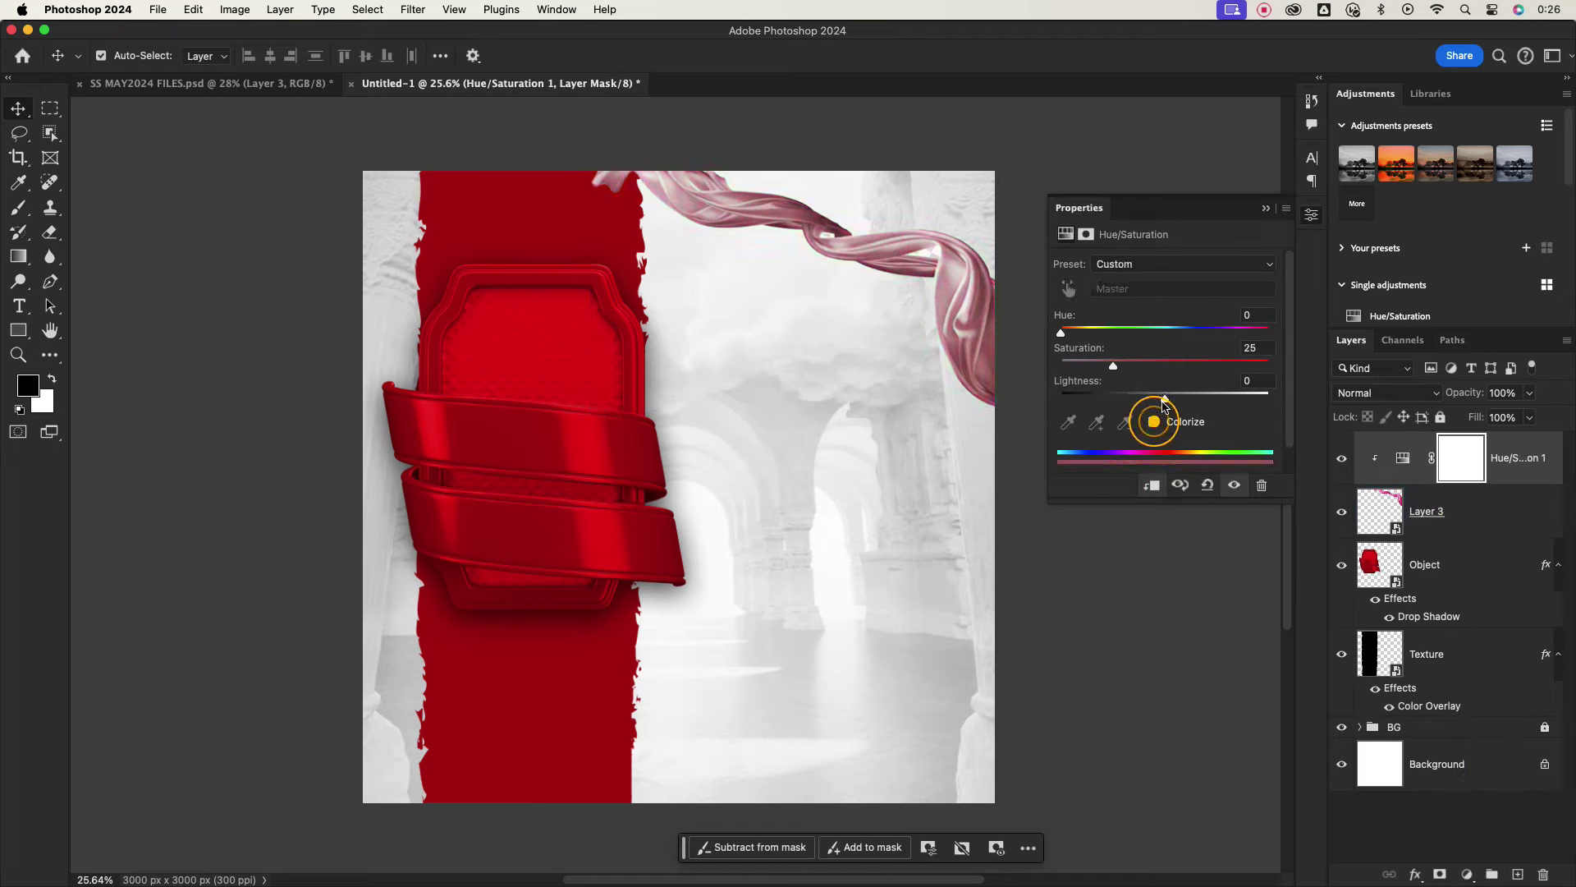
{"action": "left_click_drag", "start_coordinate": [1115, 365], "coordinate": [1258, 362]}
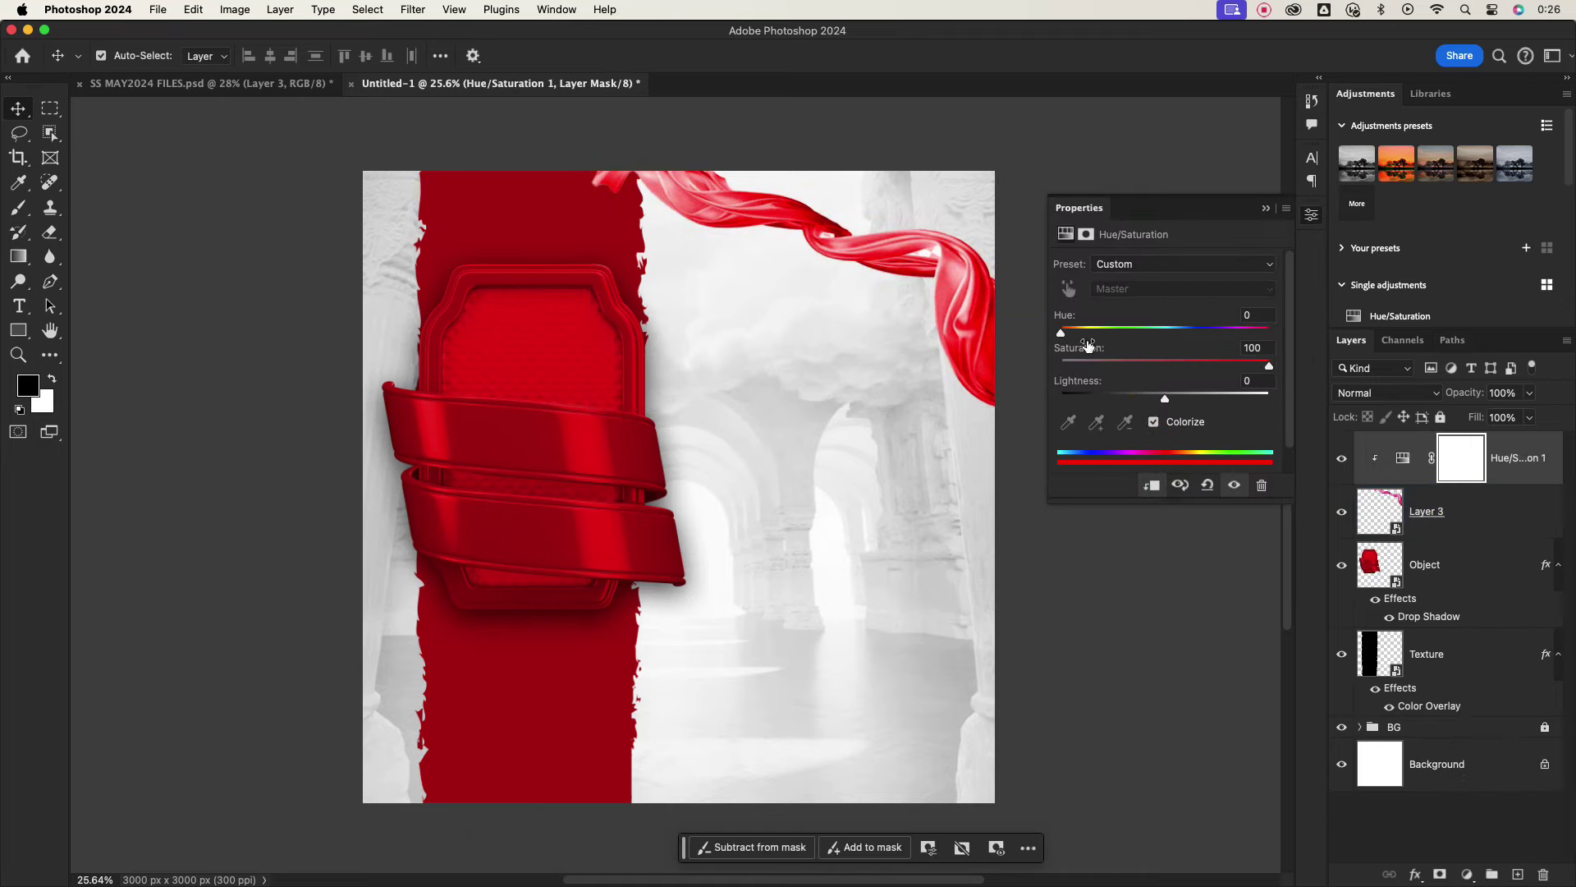
{"action": "left_click_drag", "start_coordinate": [1061, 332], "coordinate": [1062, 334]}
{"action": "left_click_drag", "start_coordinate": [1167, 400], "coordinate": [1120, 400]}
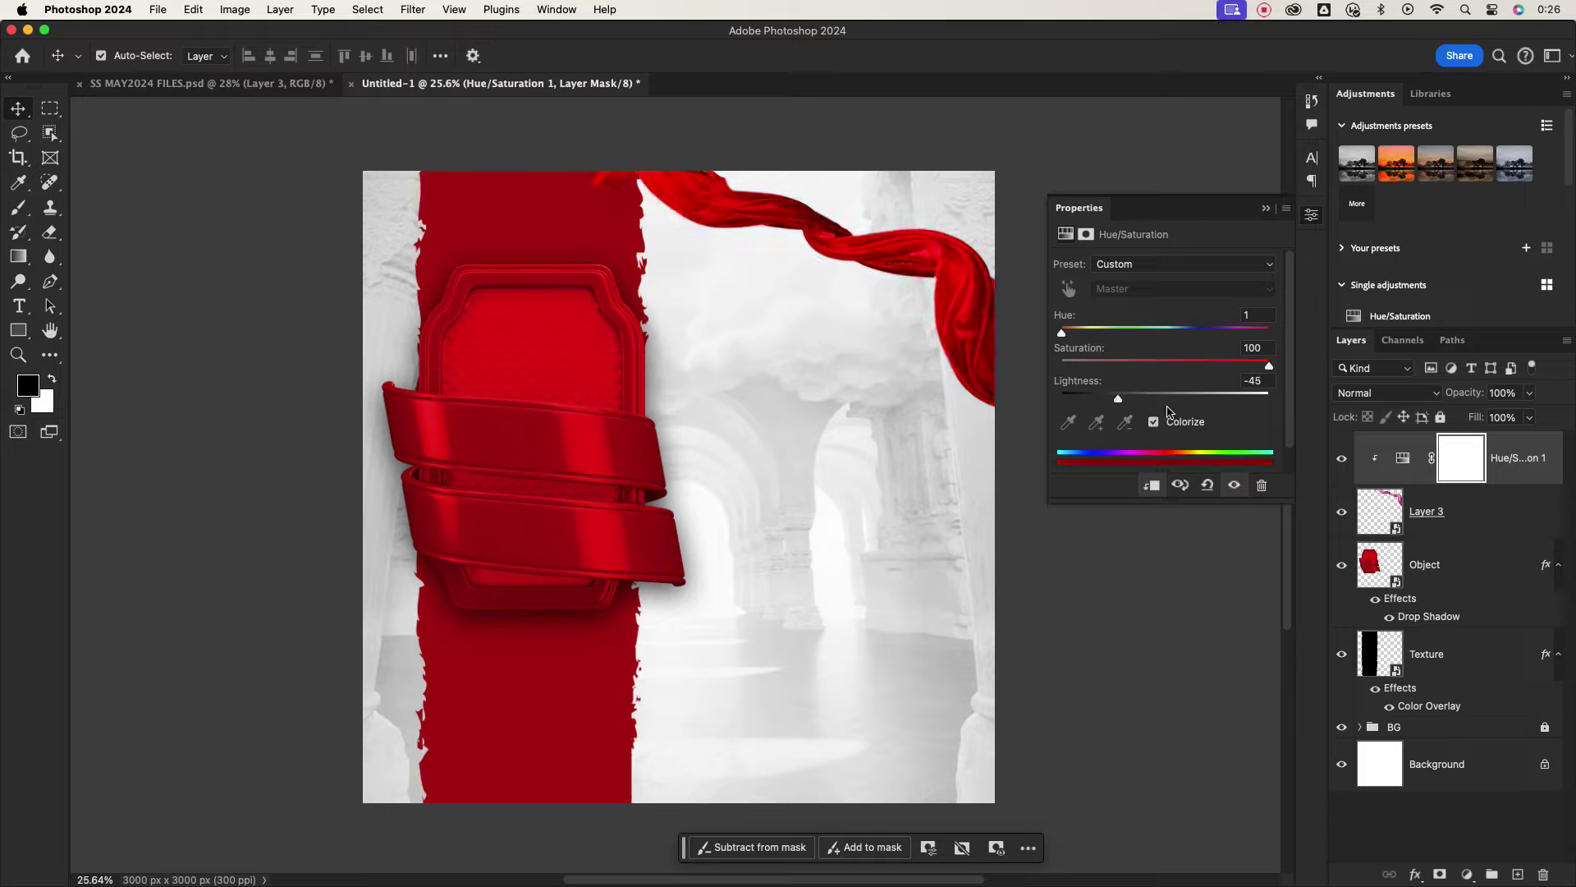
{"action": "left_click_drag", "start_coordinate": [1118, 408], "coordinate": [1100, 405]}
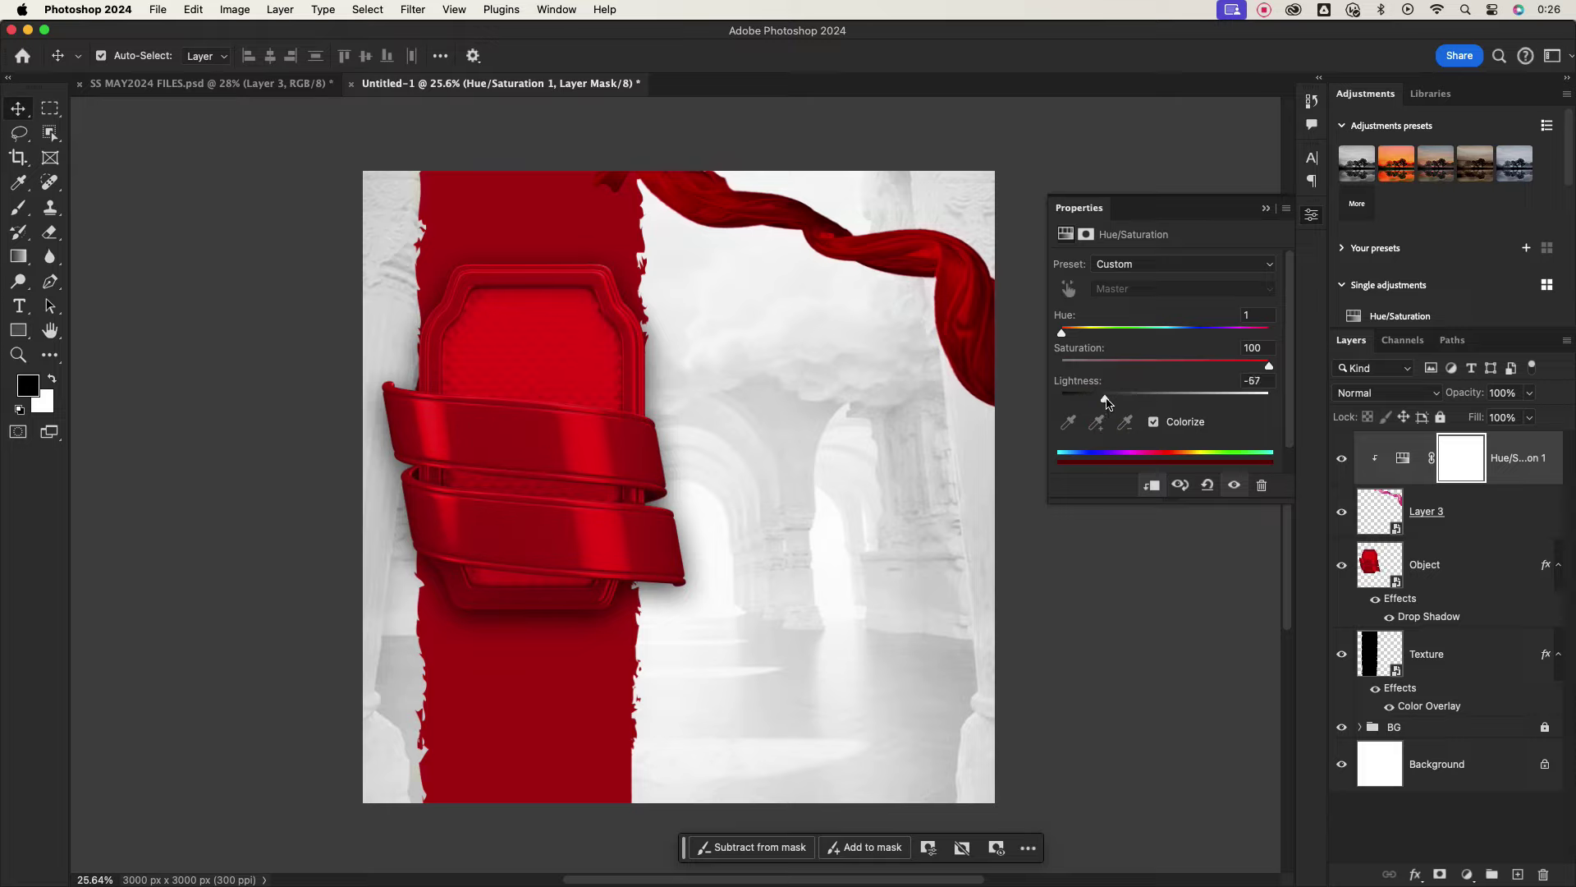
{"action": "left_click", "coordinate": [1265, 211]}
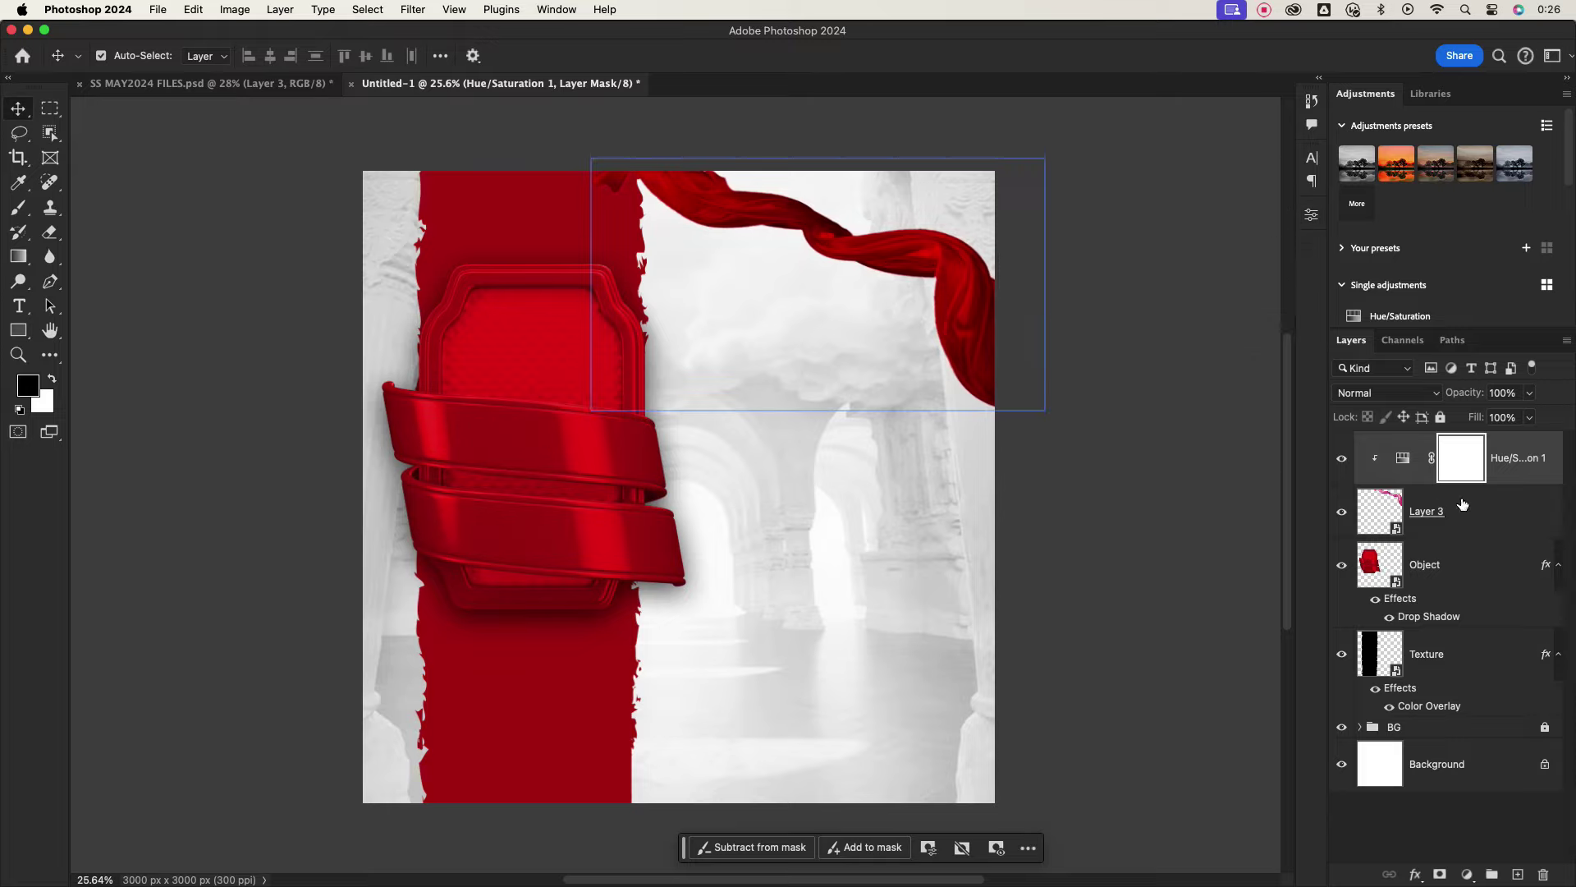
Nudge the red cloth upward and rotate and stretch it across the top.
{"action": "left_click", "coordinate": [965, 310]}
{"action": "left_click_drag", "start_coordinate": [960, 302], "coordinate": [958, 267]}
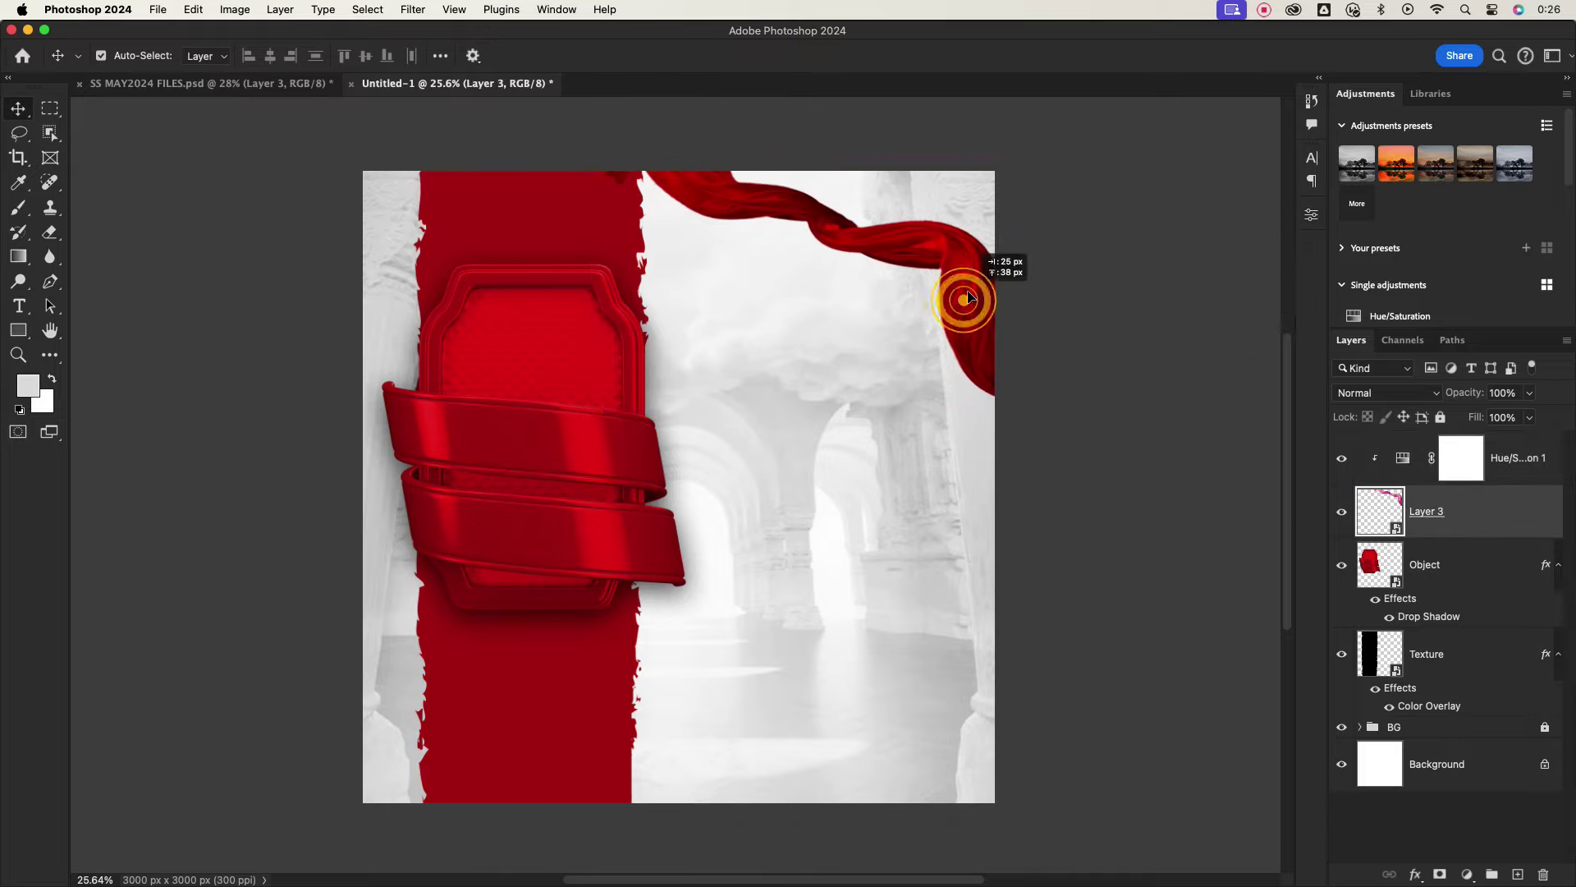
{"action": "mouse_move", "coordinate": [1050, 401]}
{"action": "left_mouse_down"}
{"action": "mouse_move", "coordinate": [1019, 408]}
{"action": "mouse_move", "coordinate": [1062, 432]}
{"action": "left_mouse_up"}
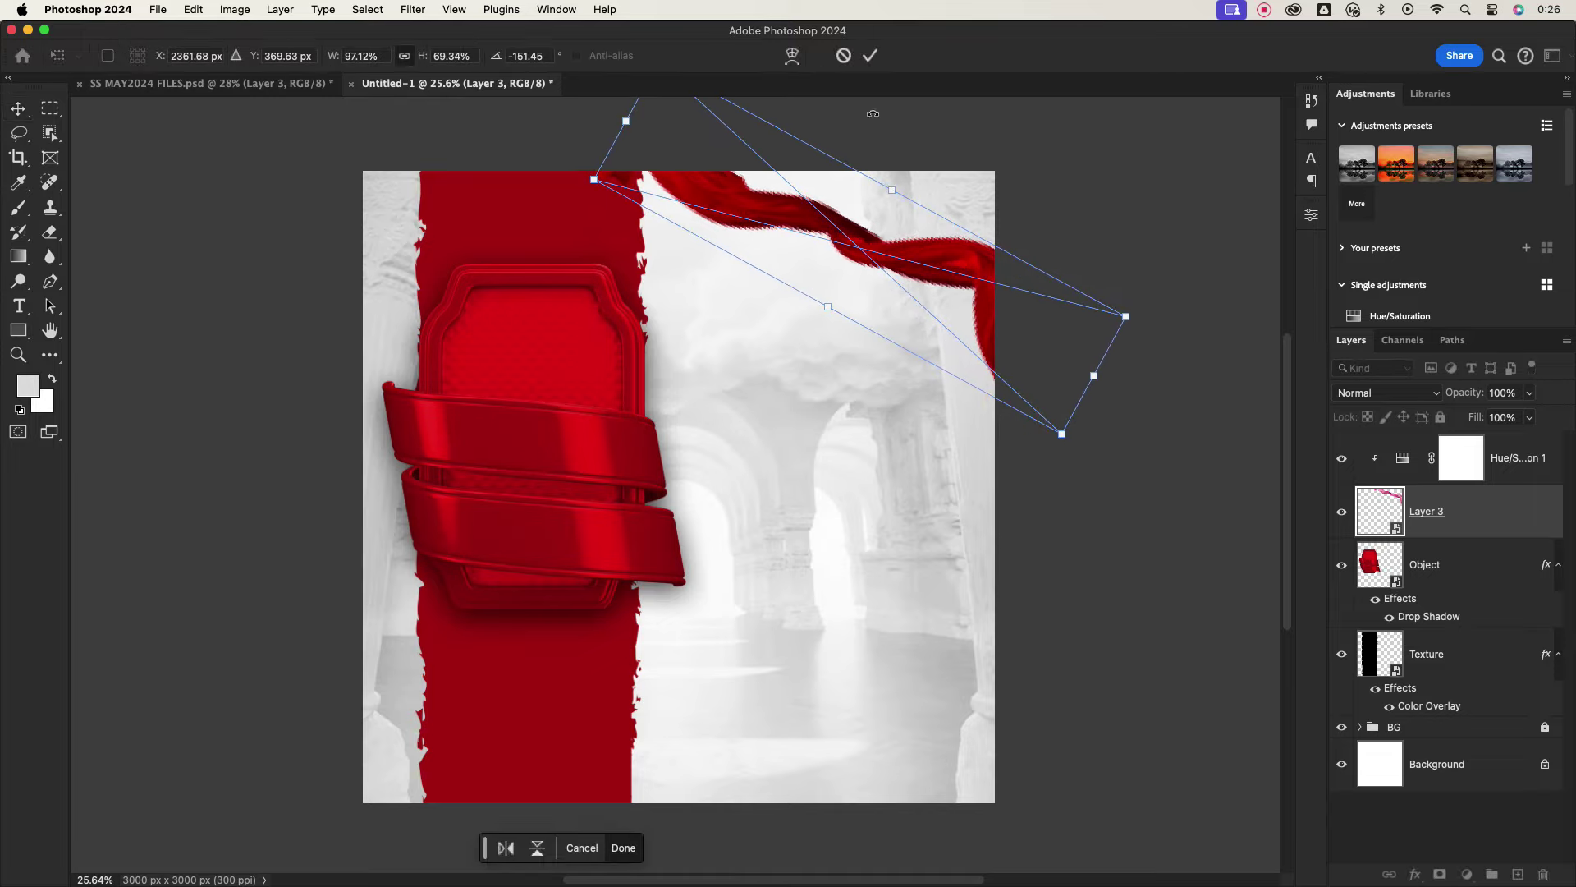
{"action": "left_click", "coordinate": [870, 55]}
Re-angle the cloth to about -159.65° and move it up so it reaches the right edge.
{"action": "left_click_drag", "start_coordinate": [731, 235], "coordinate": [723, 224]}
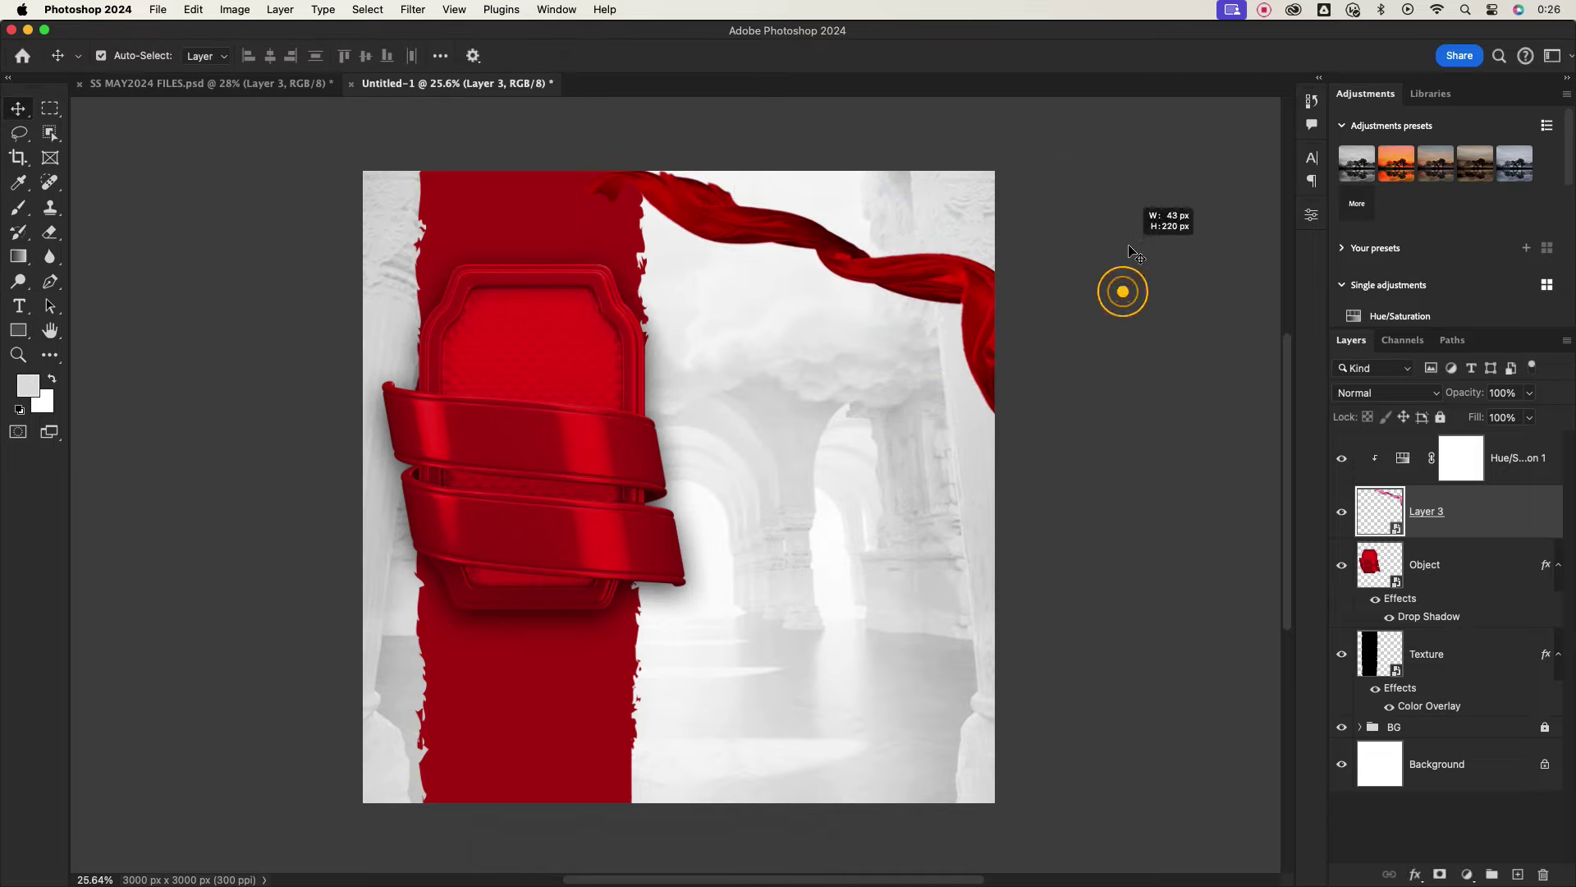
{"action": "left_click_drag", "start_coordinate": [1096, 166], "coordinate": [1100, 113]}
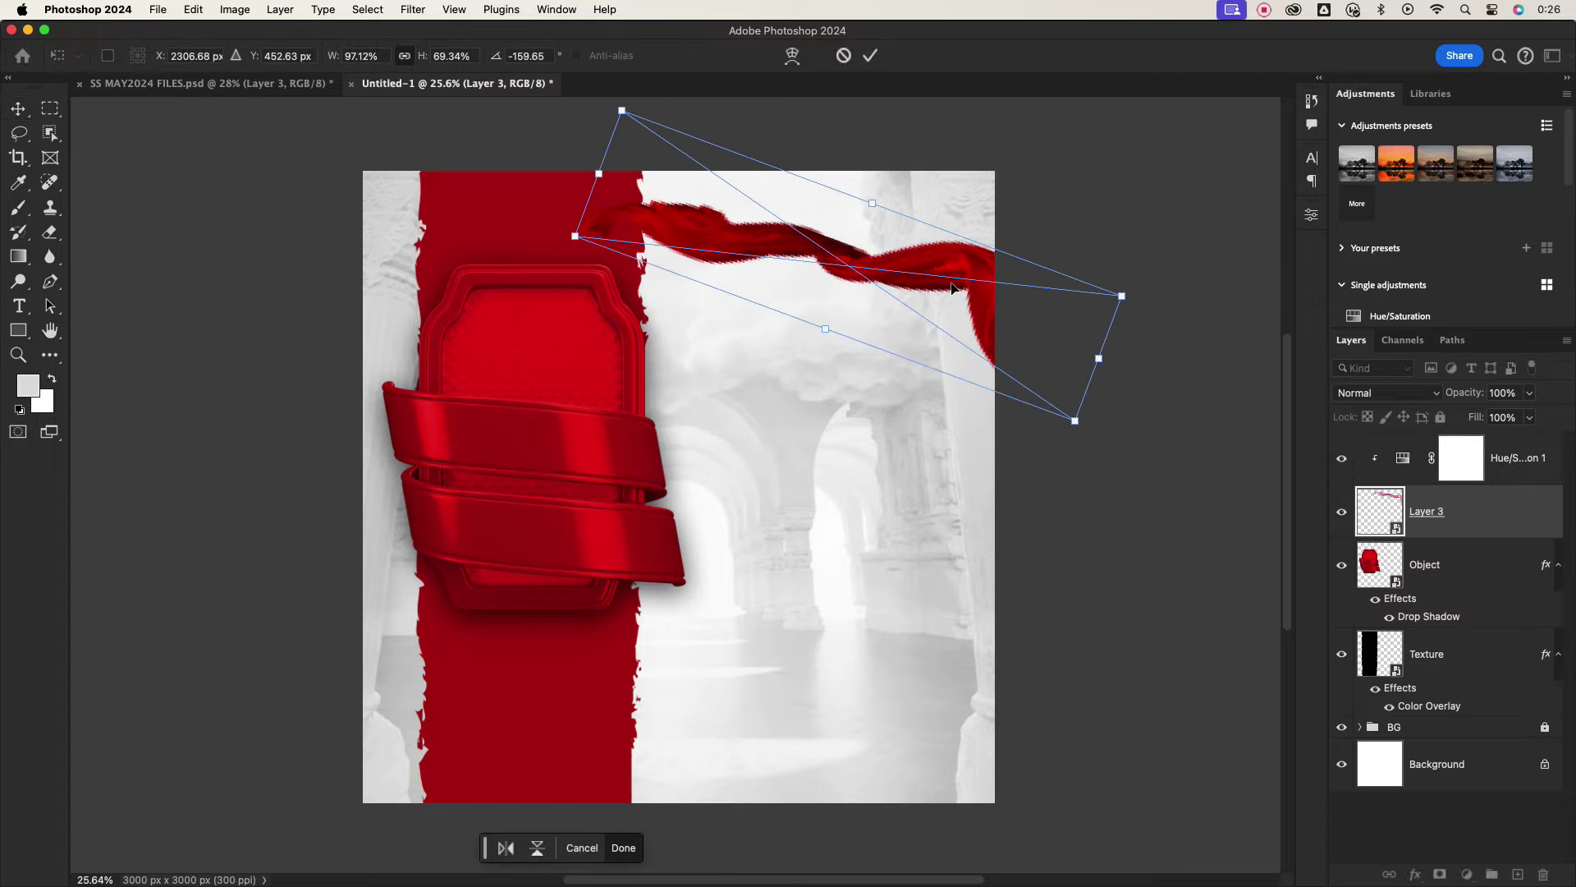
{"action": "left_click_drag", "start_coordinate": [951, 276], "coordinate": [952, 235]}
{"action": "left_click", "coordinate": [870, 52]}
{"action": "left_click", "coordinate": [1024, 452]}
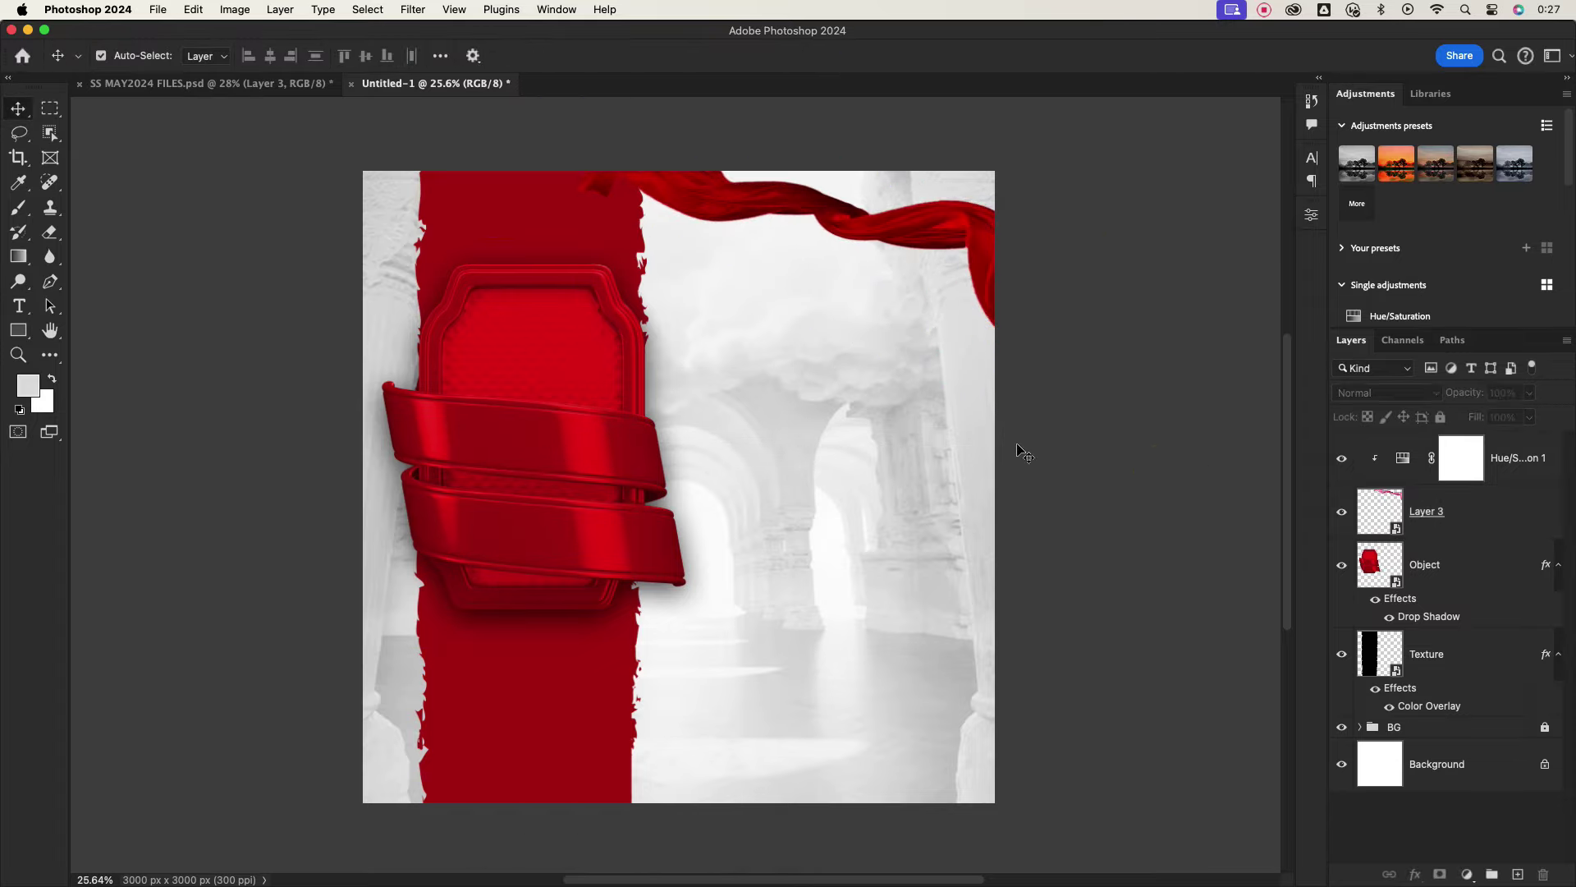
Bring the MOG smiling-man photo from SS MAY2024 FILES into the poster, aligned to the bottom right.
{"action": "left_click", "coordinate": [219, 85]}
{"action": "left_click_drag", "start_coordinate": [848, 363], "coordinate": [493, 88]}
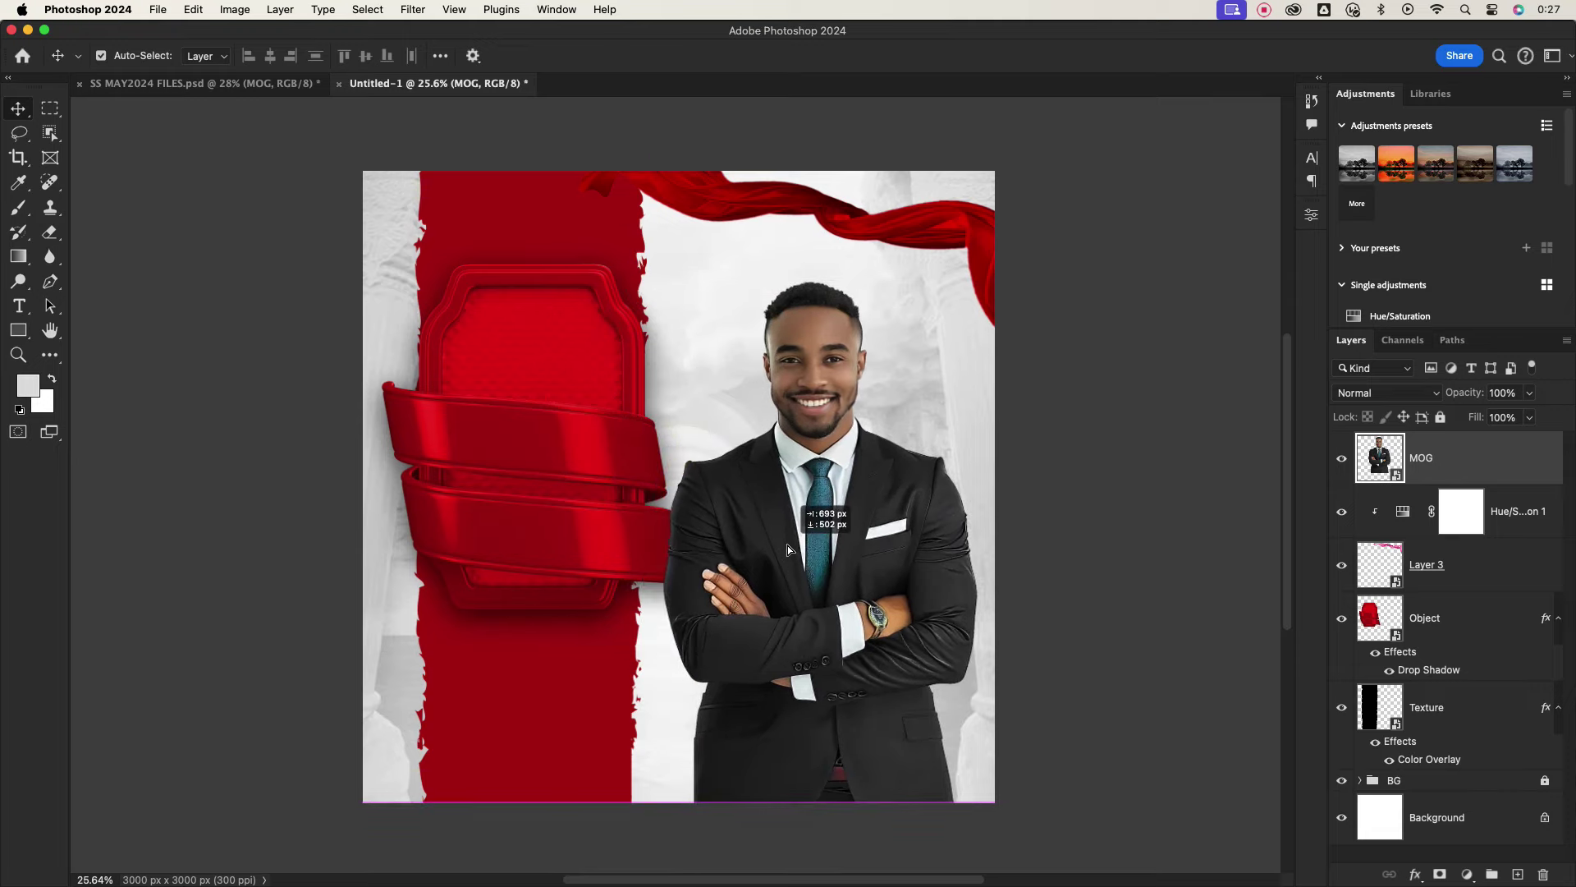
{"action": "mouse_move", "coordinate": [492, 87]}
{"action": "left_mouse_down"}
{"action": "mouse_move", "coordinate": [786, 545]}
{"action": "mouse_move", "coordinate": [782, 591]}
{"action": "left_mouse_up"}
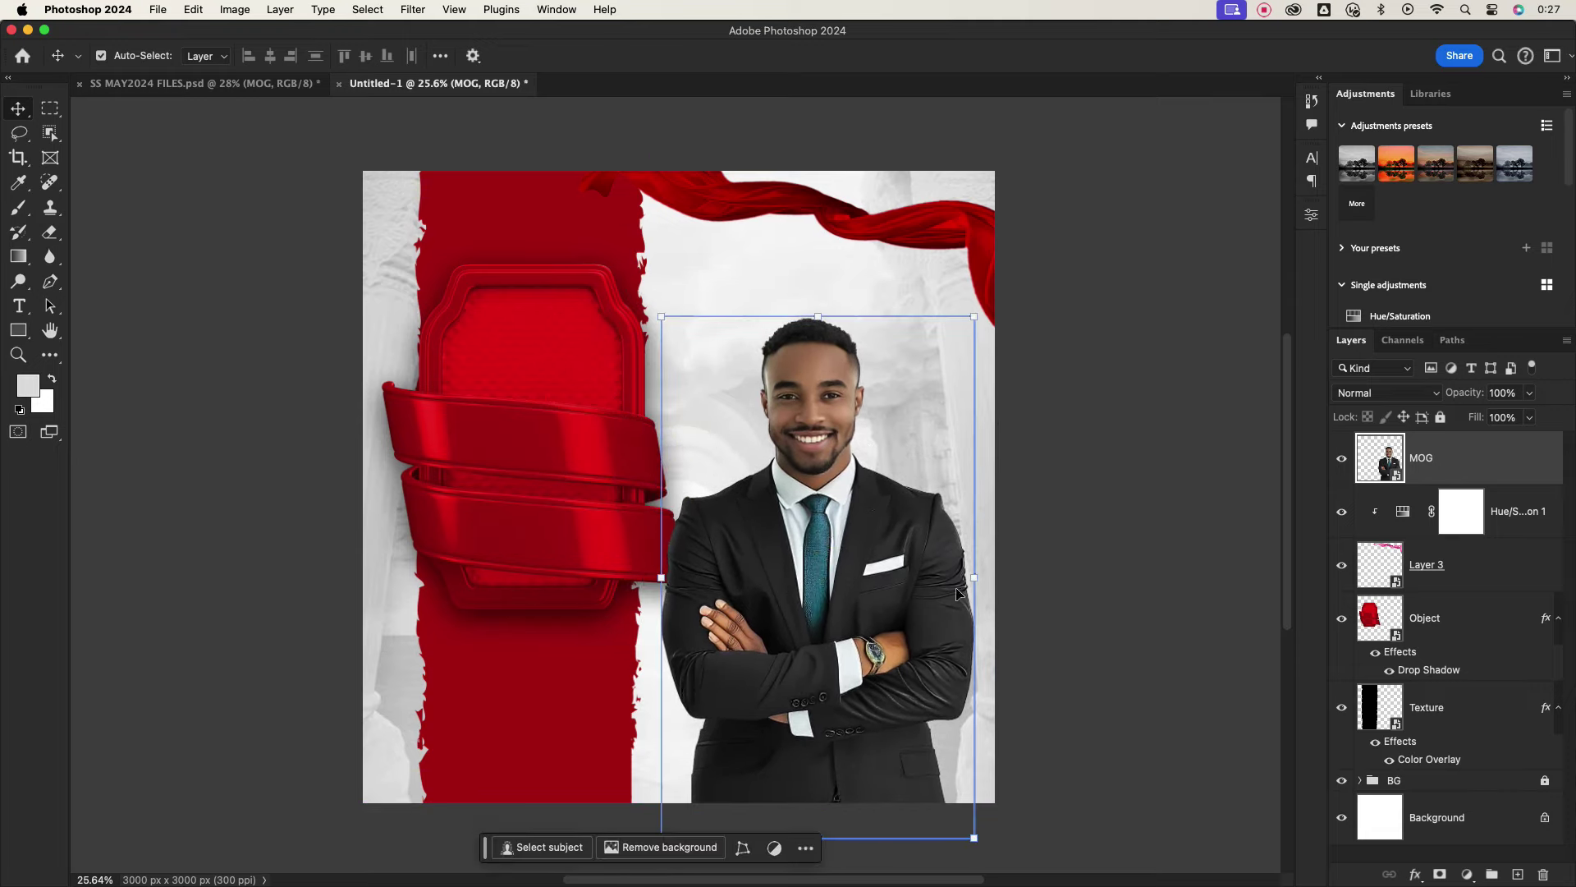
{"action": "left_click_drag", "start_coordinate": [863, 554], "coordinate": [863, 566]}
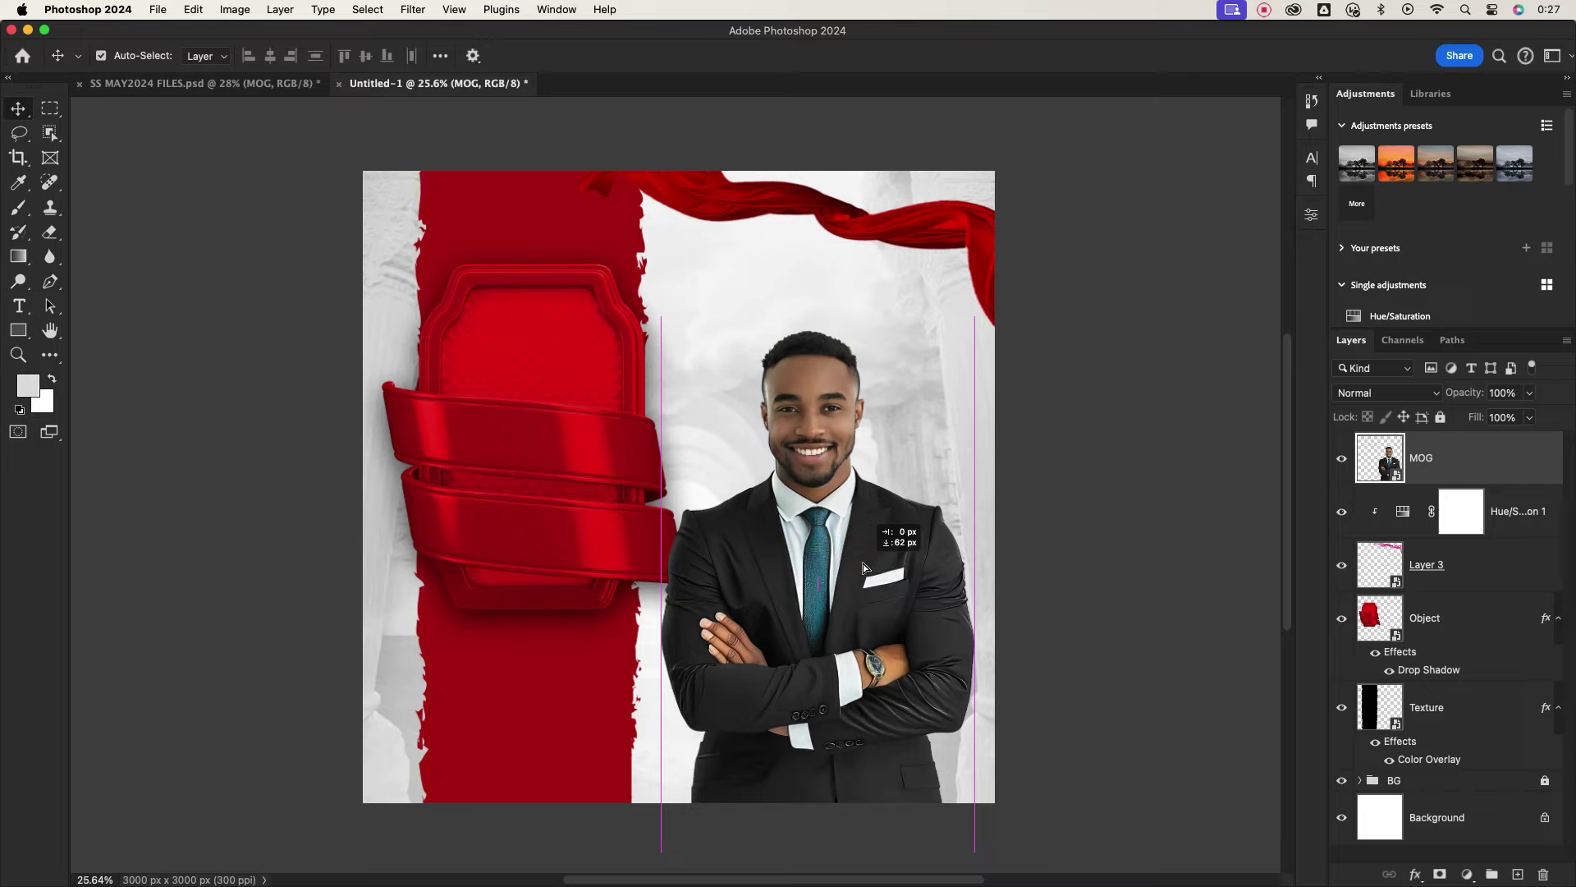
{"action": "left_click_drag", "start_coordinate": [863, 567], "coordinate": [876, 583]}
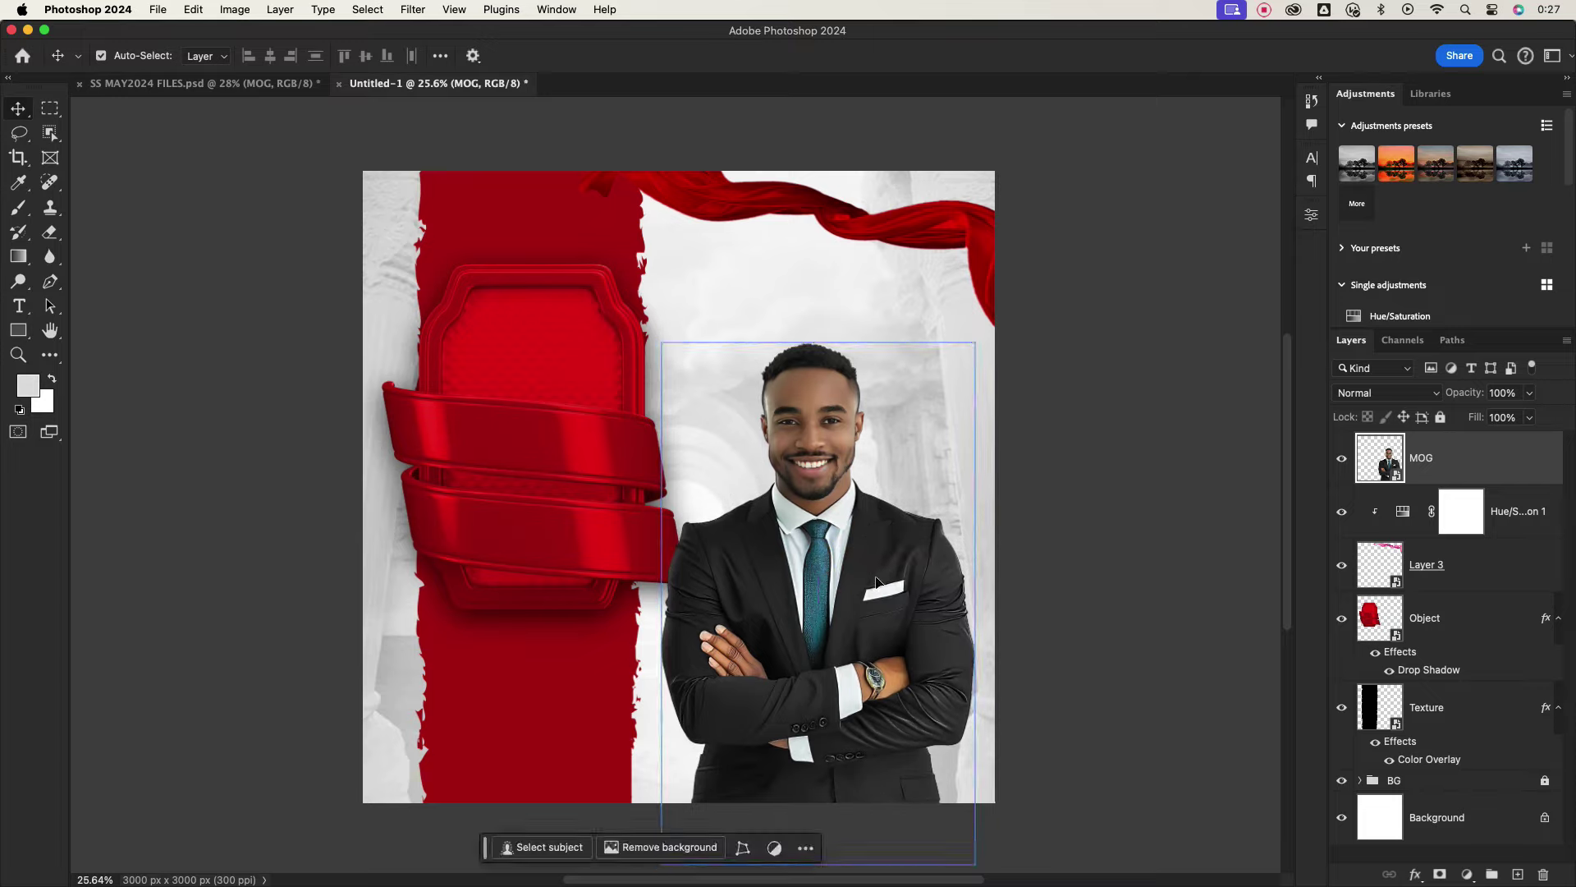
{"action": "left_click", "coordinate": [1198, 512]}
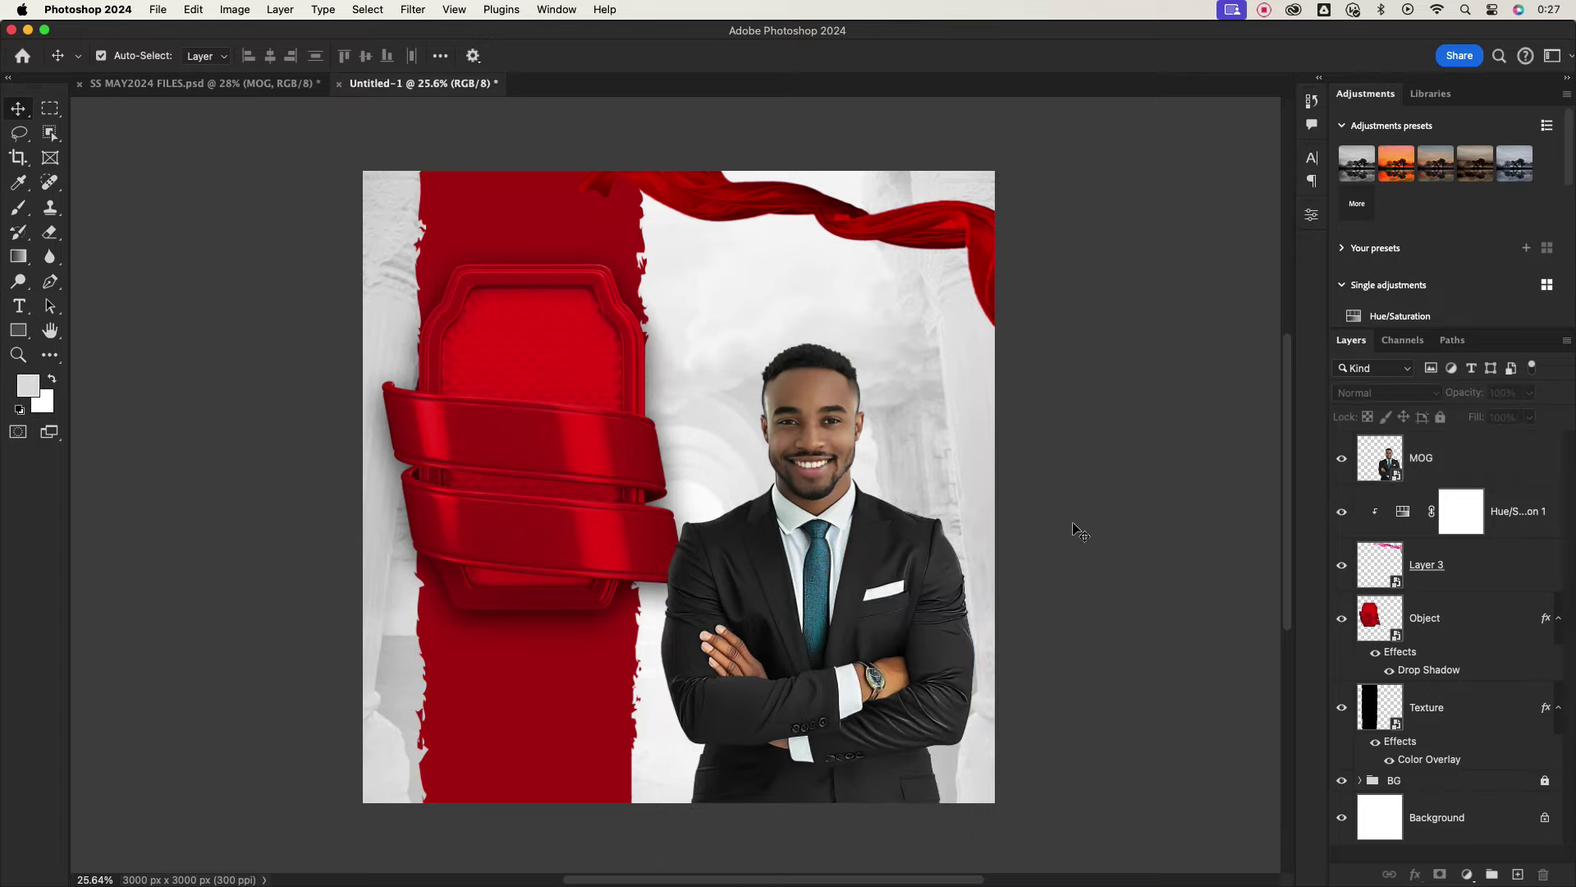
{"action": "left_click_drag", "start_coordinate": [829, 621], "coordinate": [829, 623]}
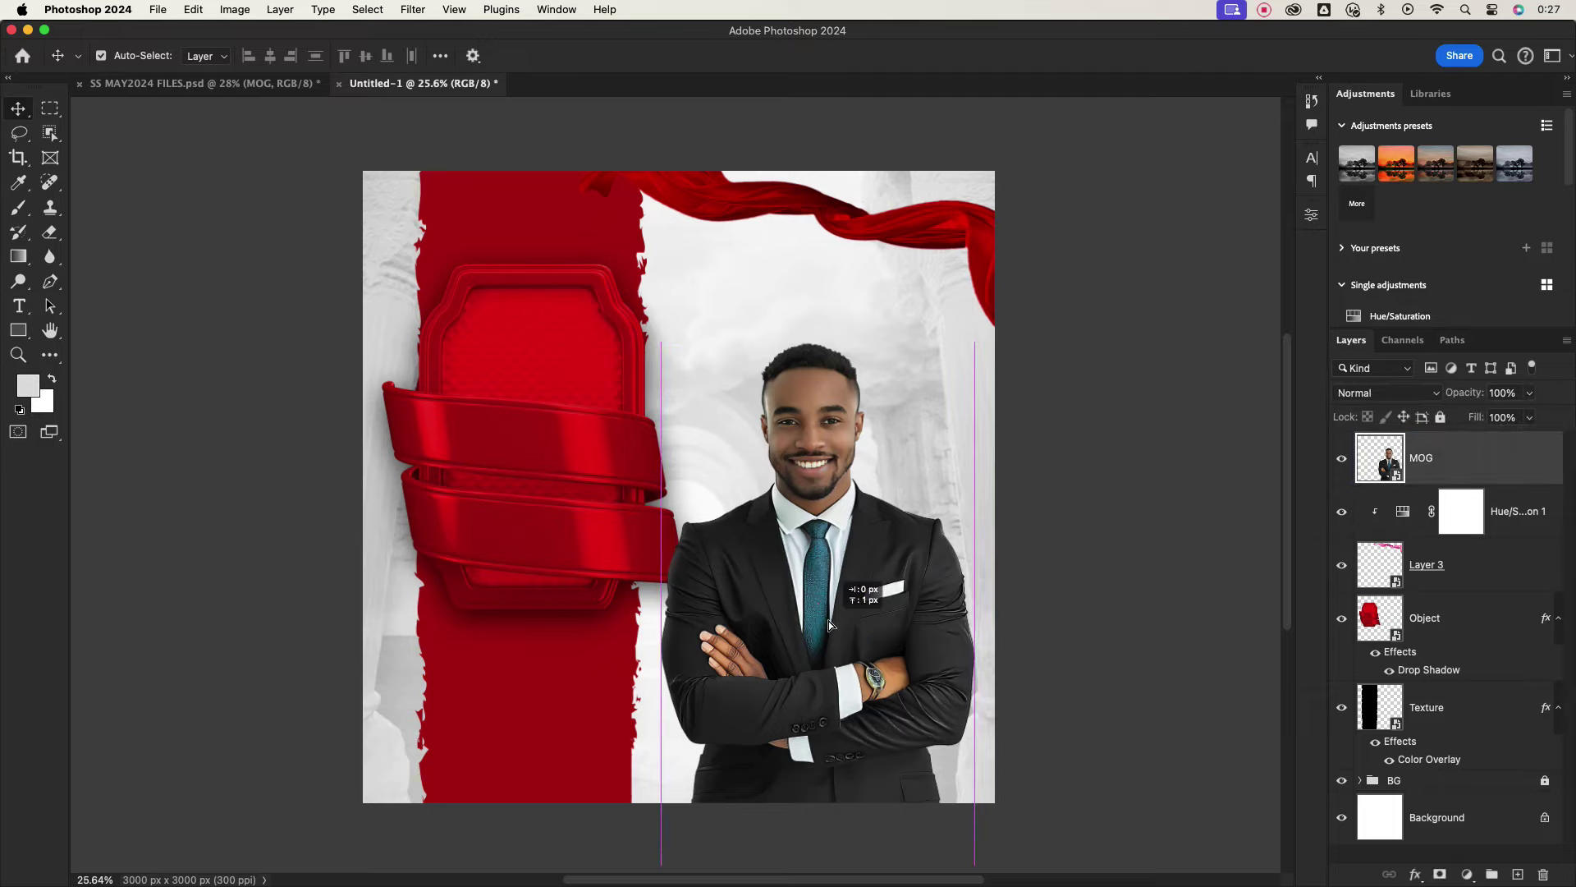
{"action": "left_click", "coordinate": [1059, 549]}
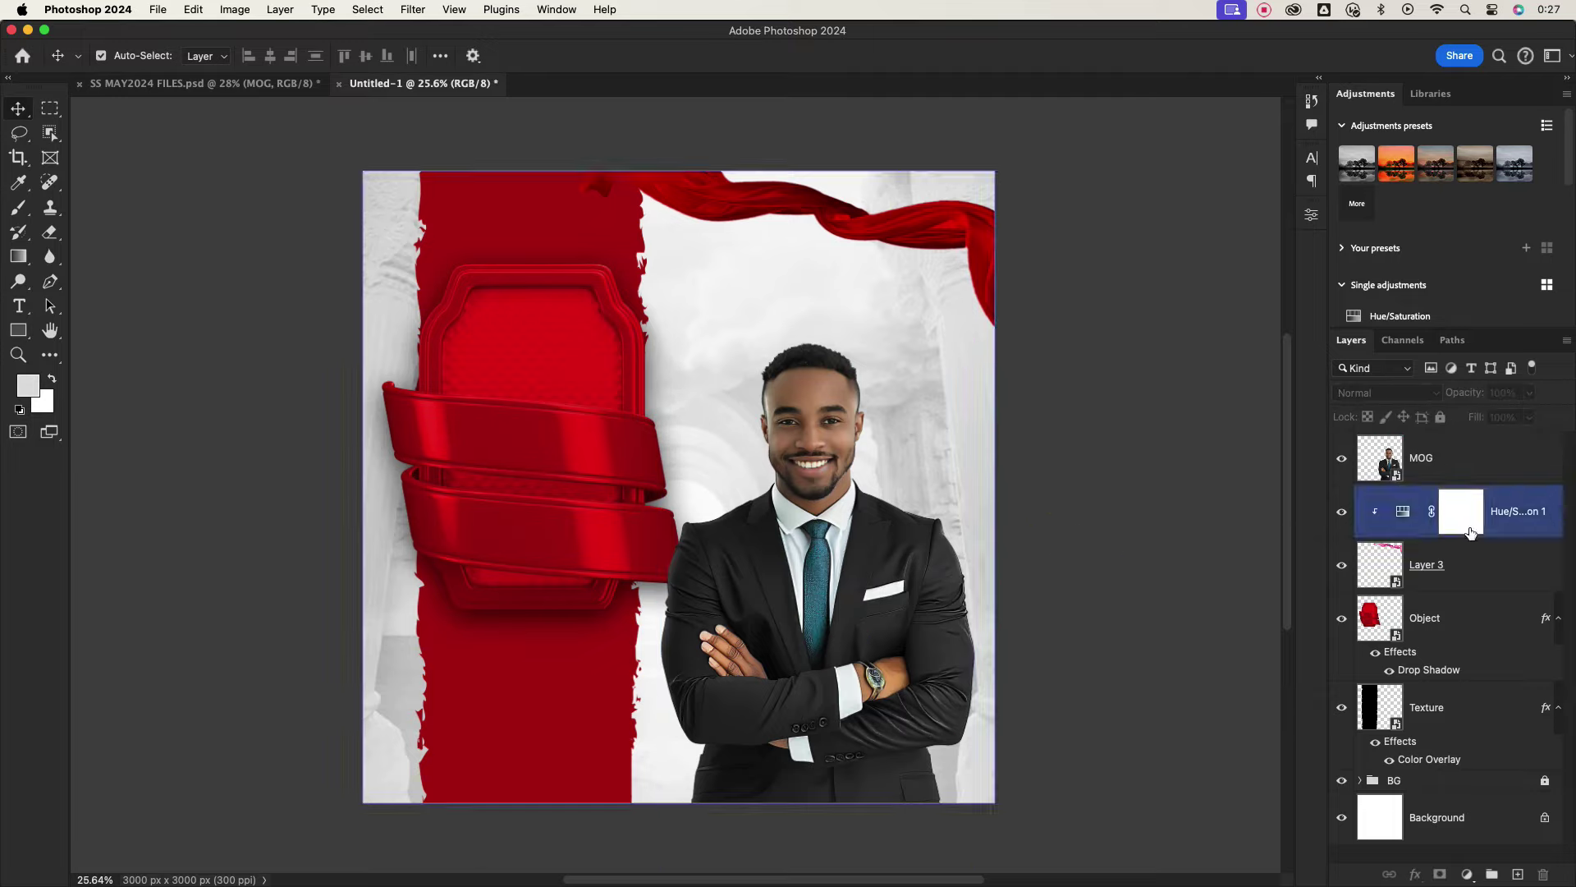
Type a 3 inside the red badge as a new text layer.
{"action": "left_click", "coordinate": [18, 307]}
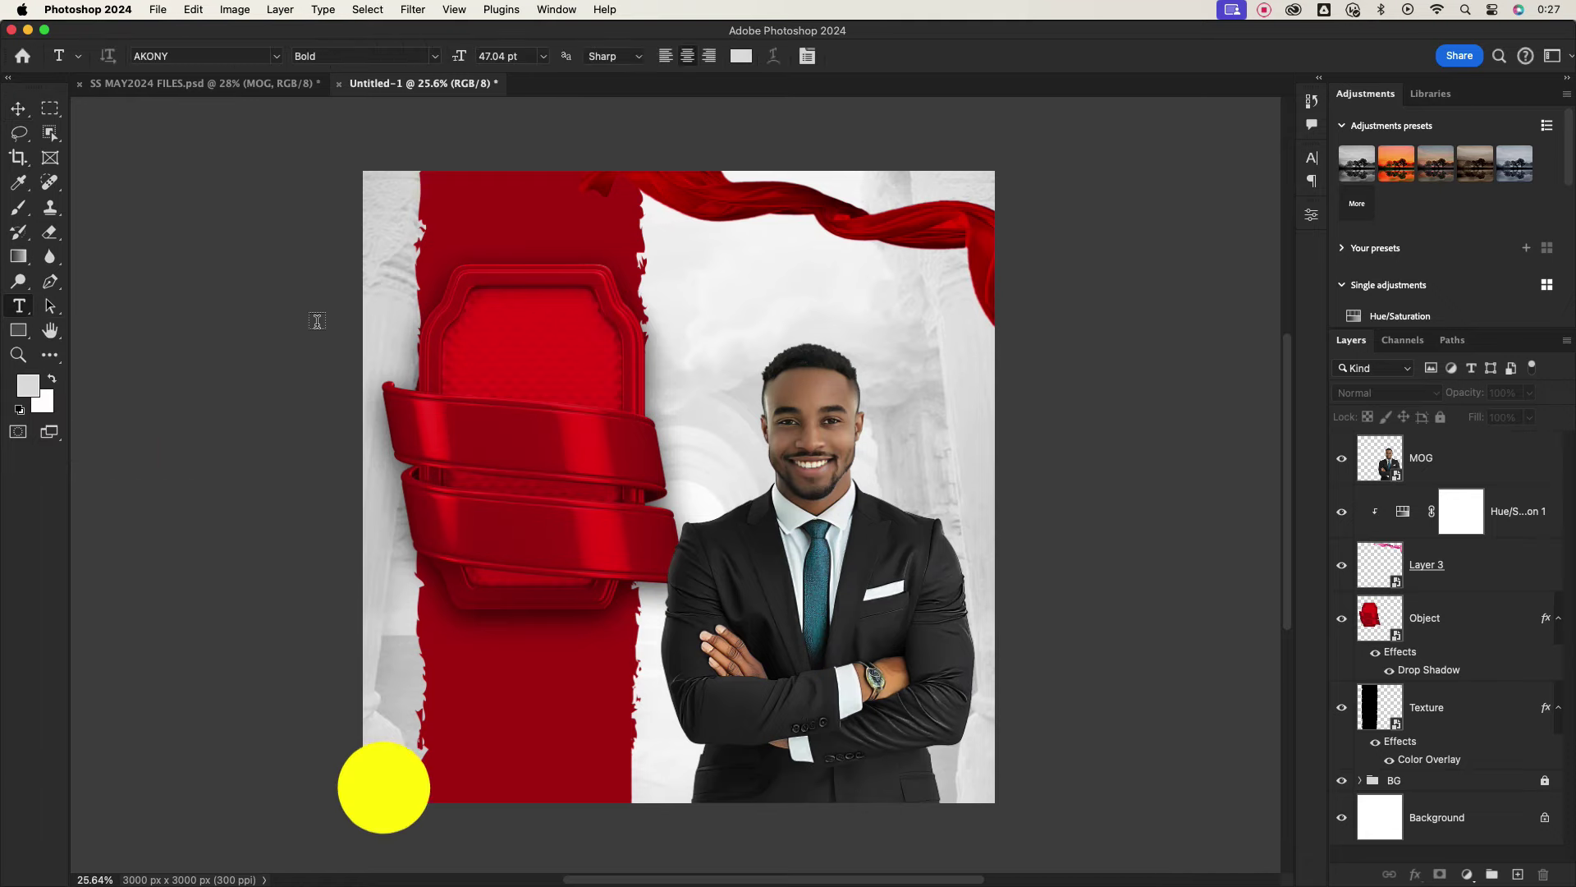
{"action": "left_click", "coordinate": [548, 343]}
{"action": "type", "text": "3"}
{"action": "left_click", "coordinate": [18, 108]}
Paste the copied layer style onto the 3, enlarge it, and open its Bevel & Emboss settings.
{"action": "right_click", "coordinate": [1486, 464]}
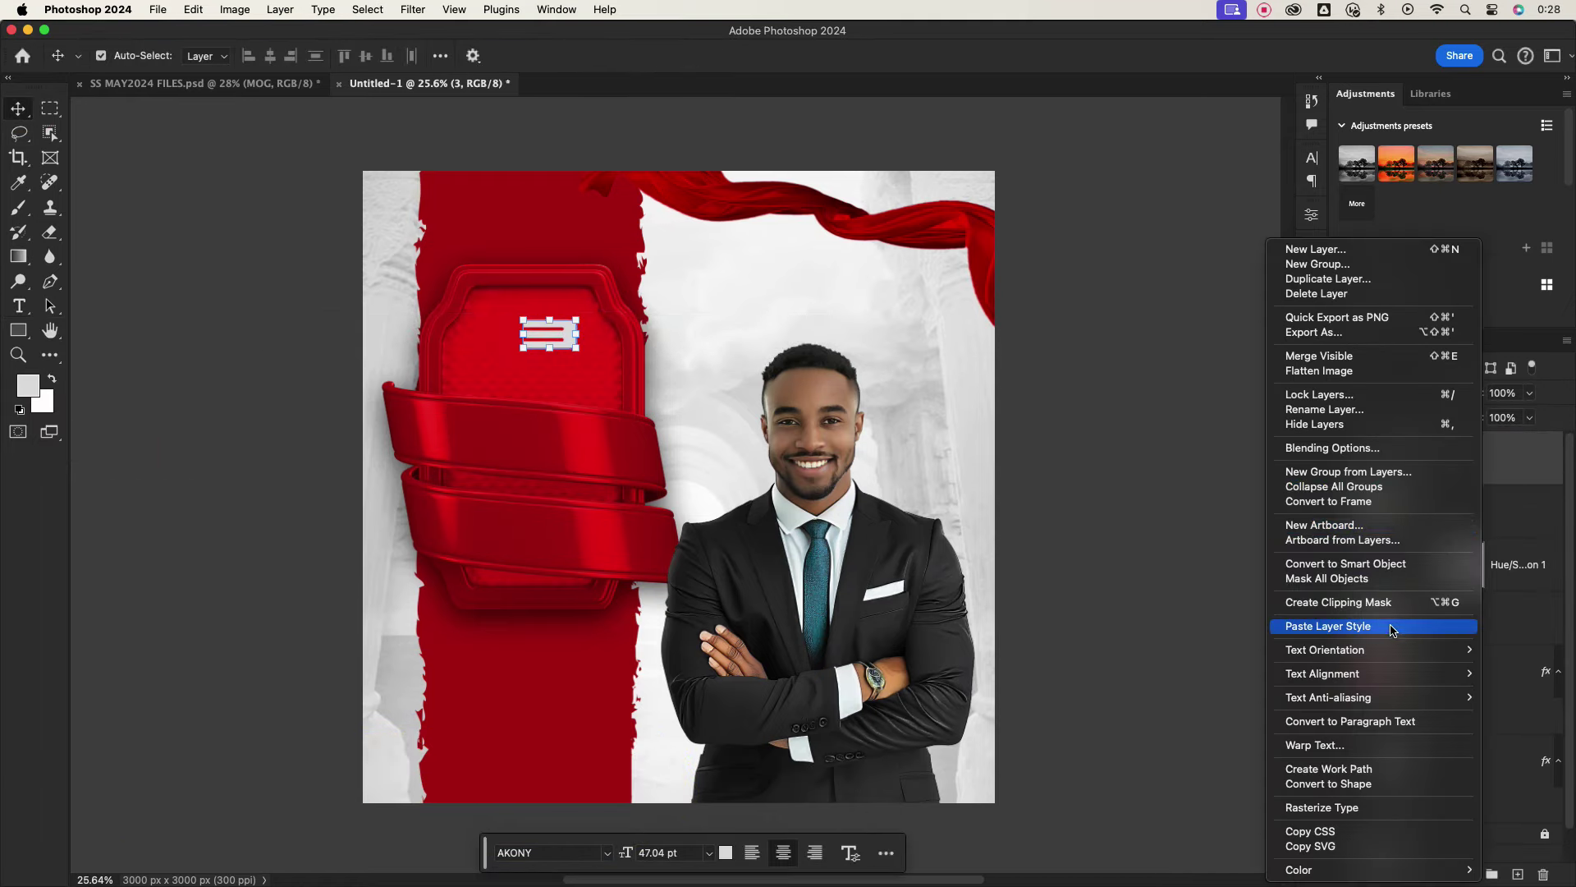
{"action": "left_click", "coordinate": [1346, 535]}
{"action": "left_click", "coordinate": [580, 348]}
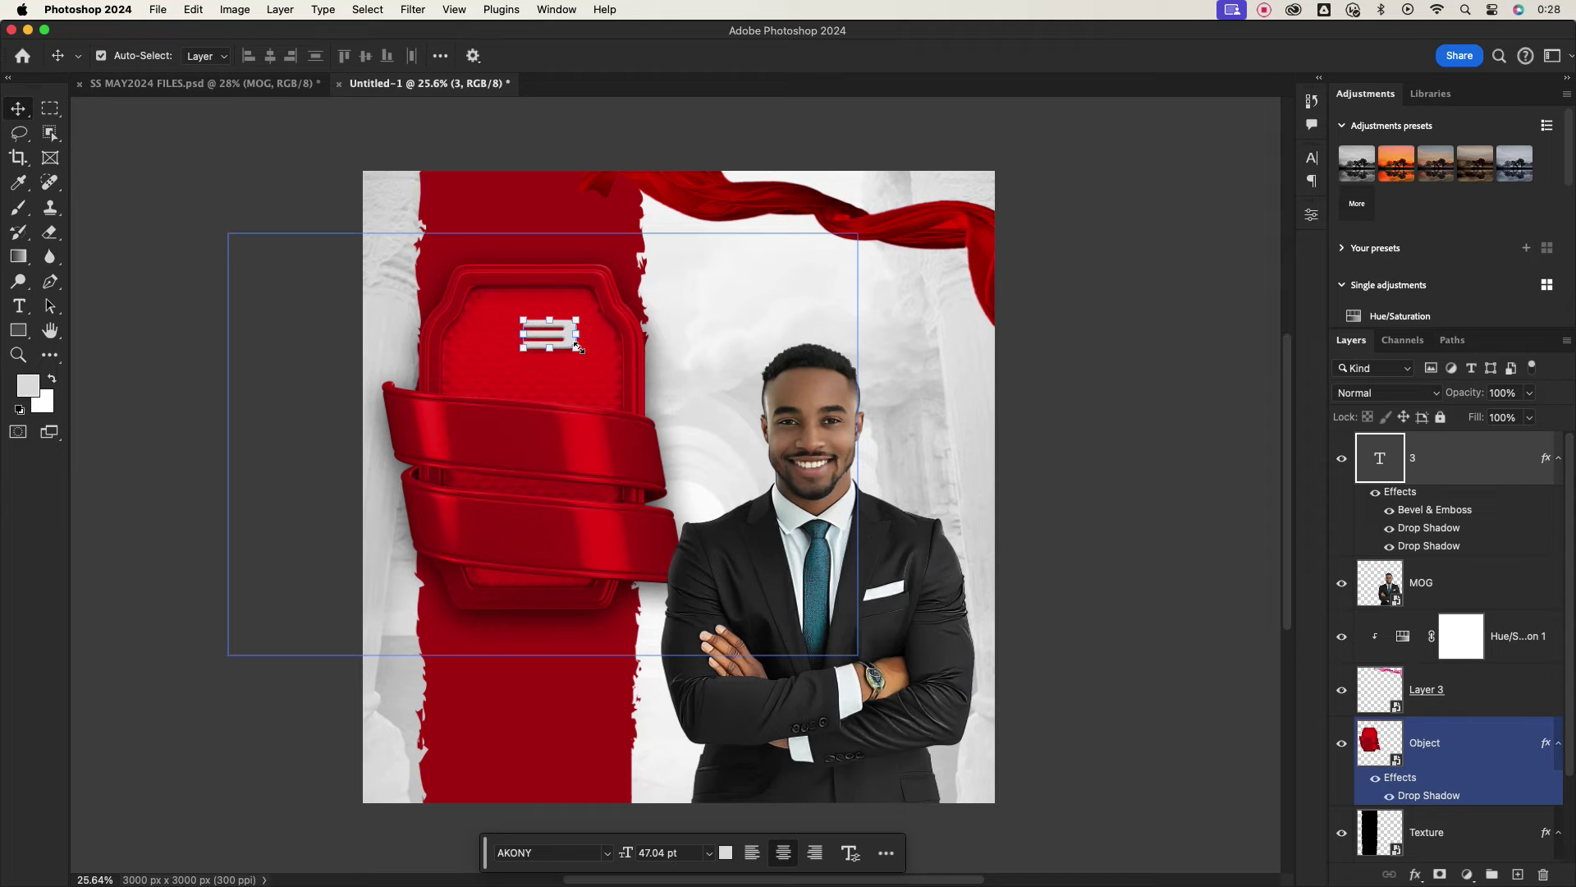
{"action": "mouse_move", "coordinate": [577, 347]}
{"action": "left_mouse_down"}
{"action": "mouse_move", "coordinate": [624, 401]}
{"action": "mouse_move", "coordinate": [535, 335]}
{"action": "left_mouse_up"}
{"action": "key", "text": "Return"}
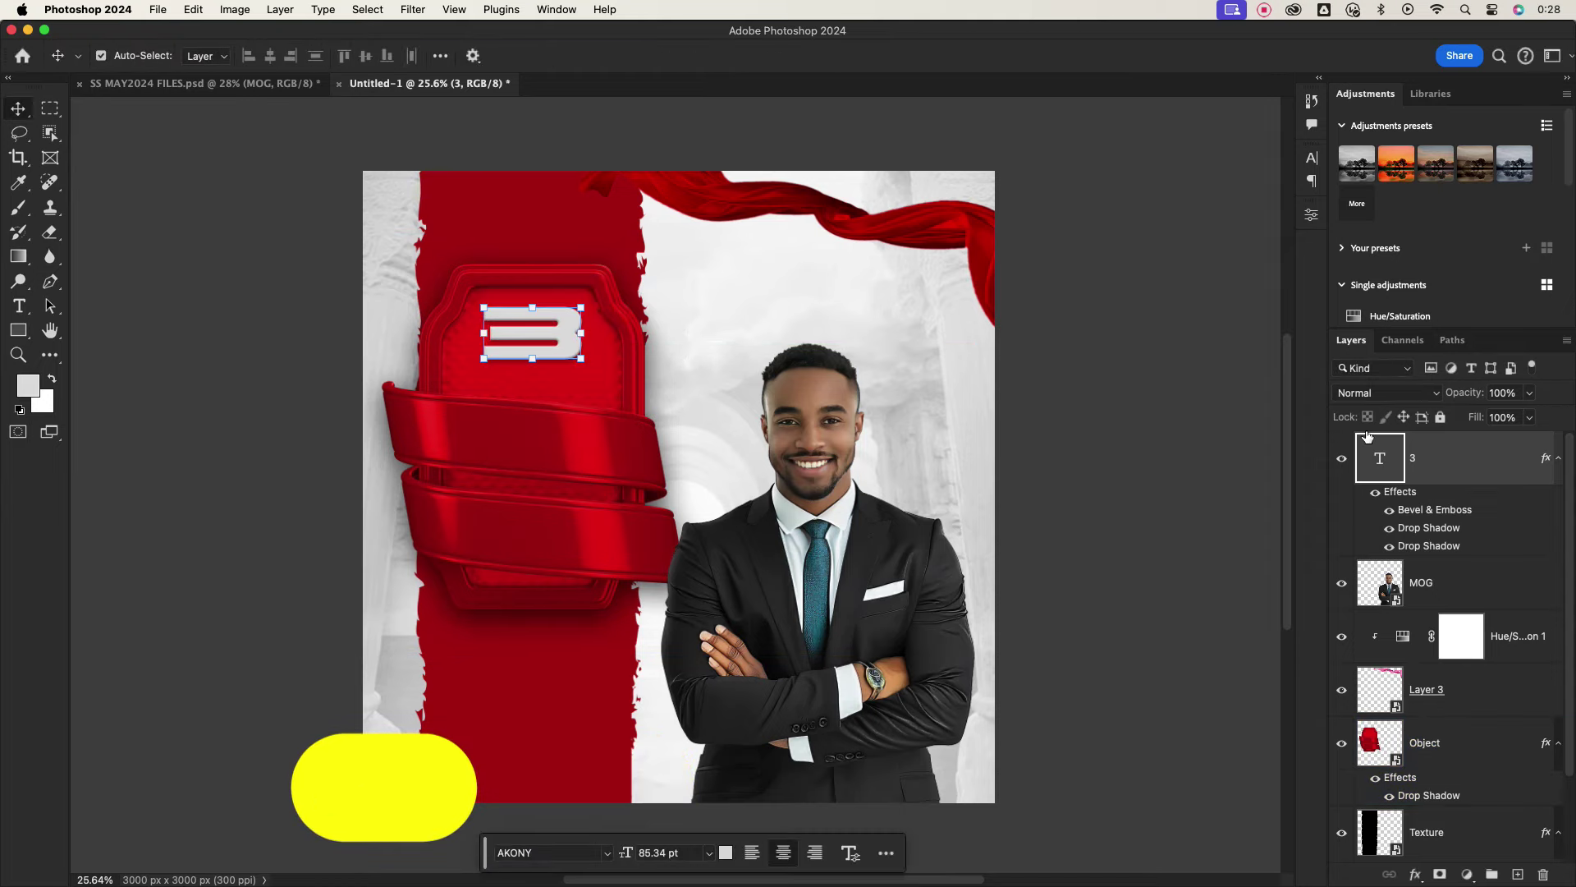
{"action": "double_click", "coordinate": [1482, 456]}
{"action": "left_click", "coordinate": [1006, 428]}
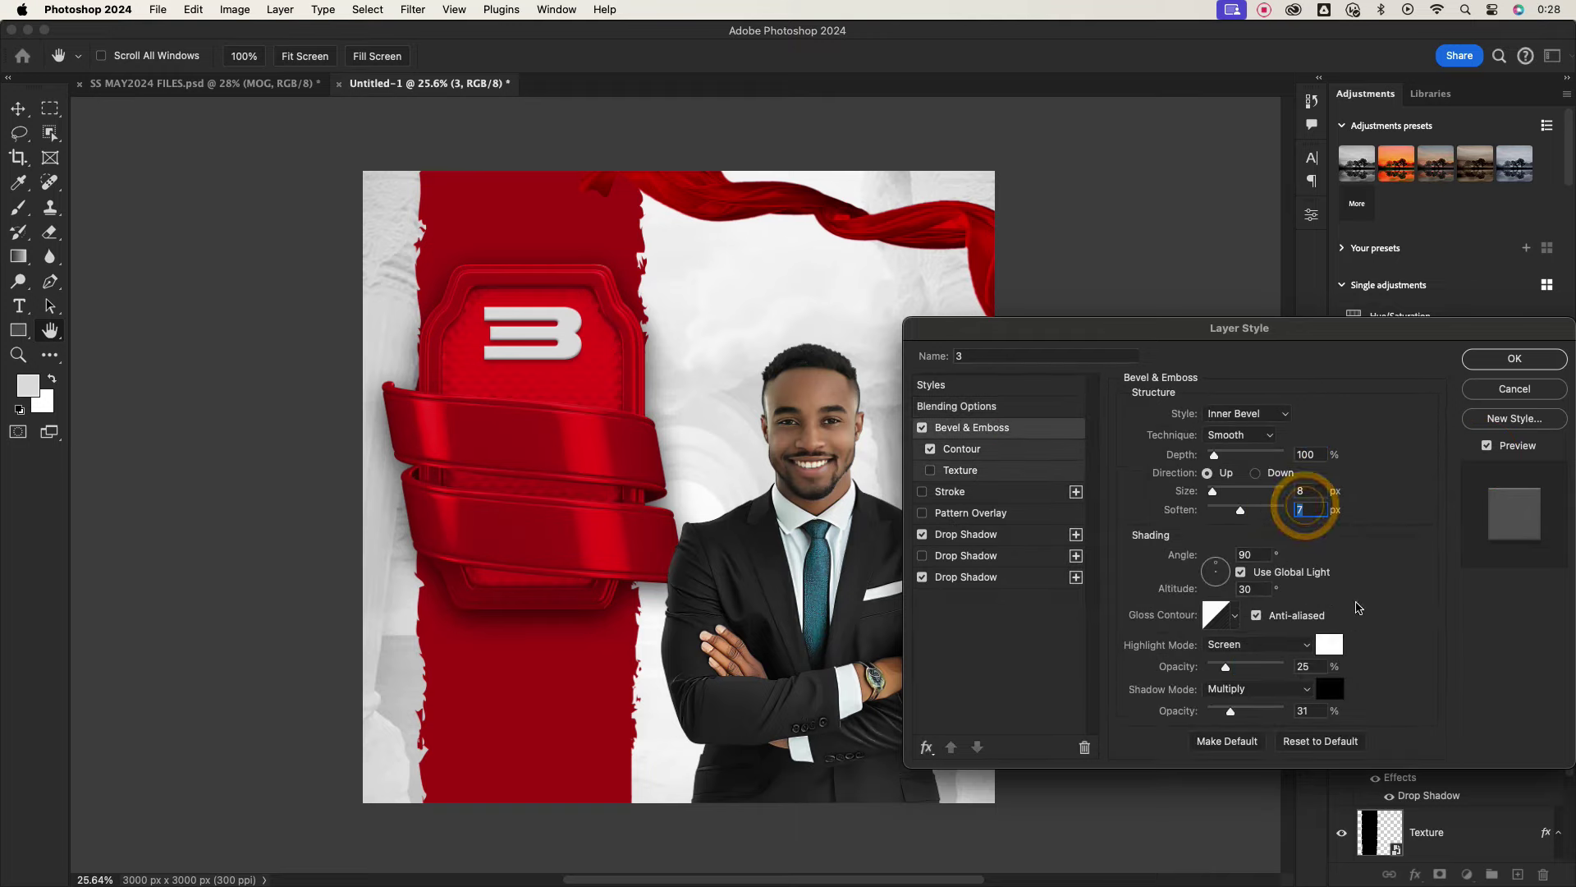
Confirm the 3's Contour and drop shadows at 10% and 19% opacity, then close Layer Style.
{"action": "left_click", "coordinate": [964, 450]}
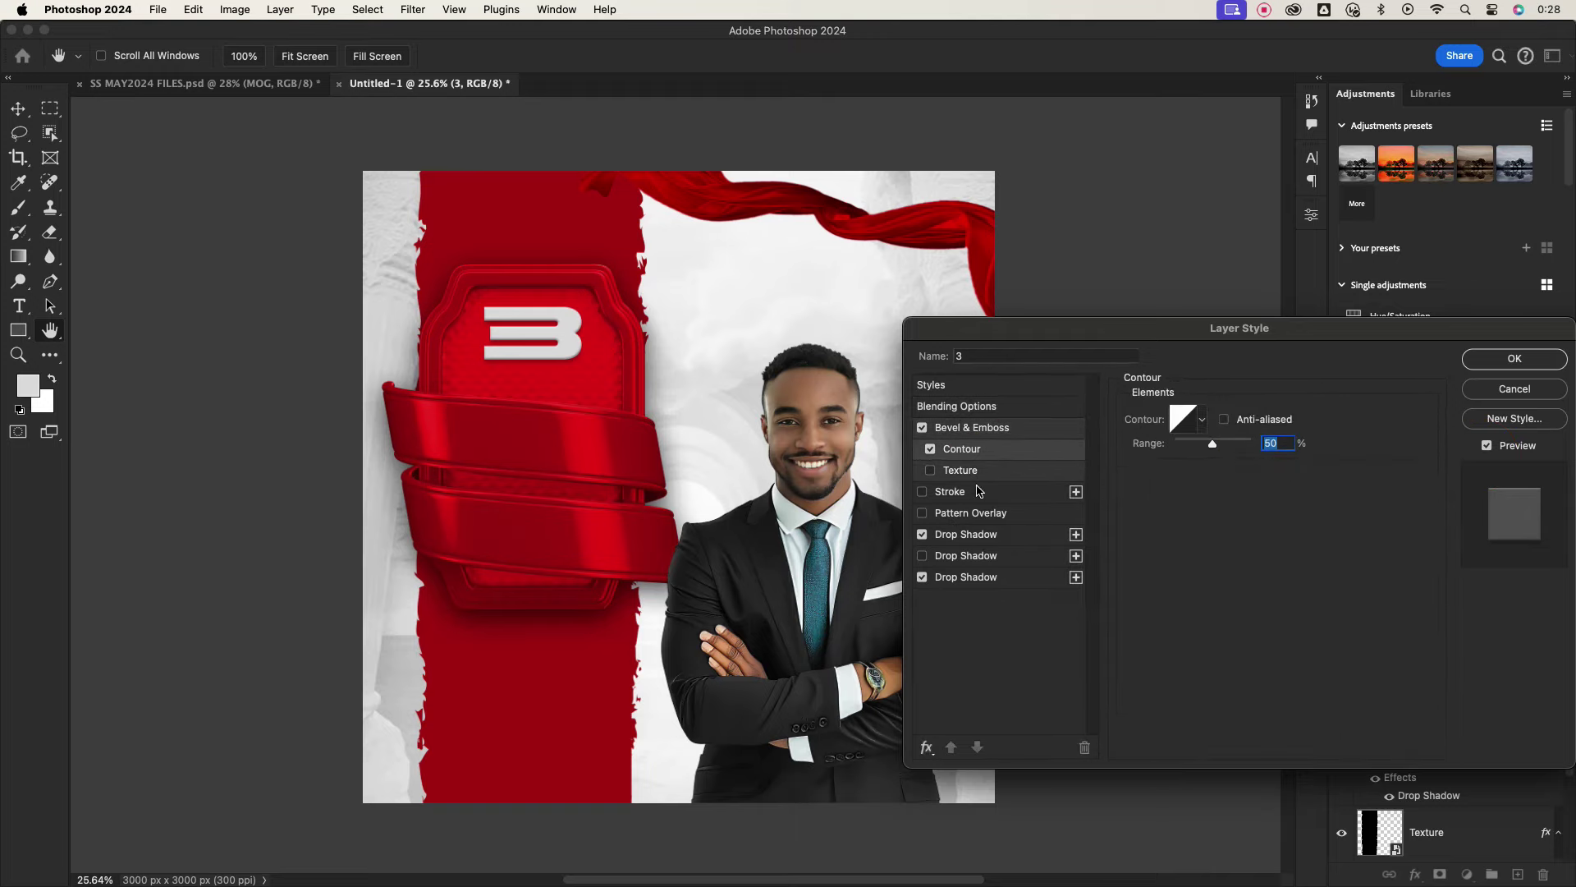
{"action": "left_click", "coordinate": [971, 535]}
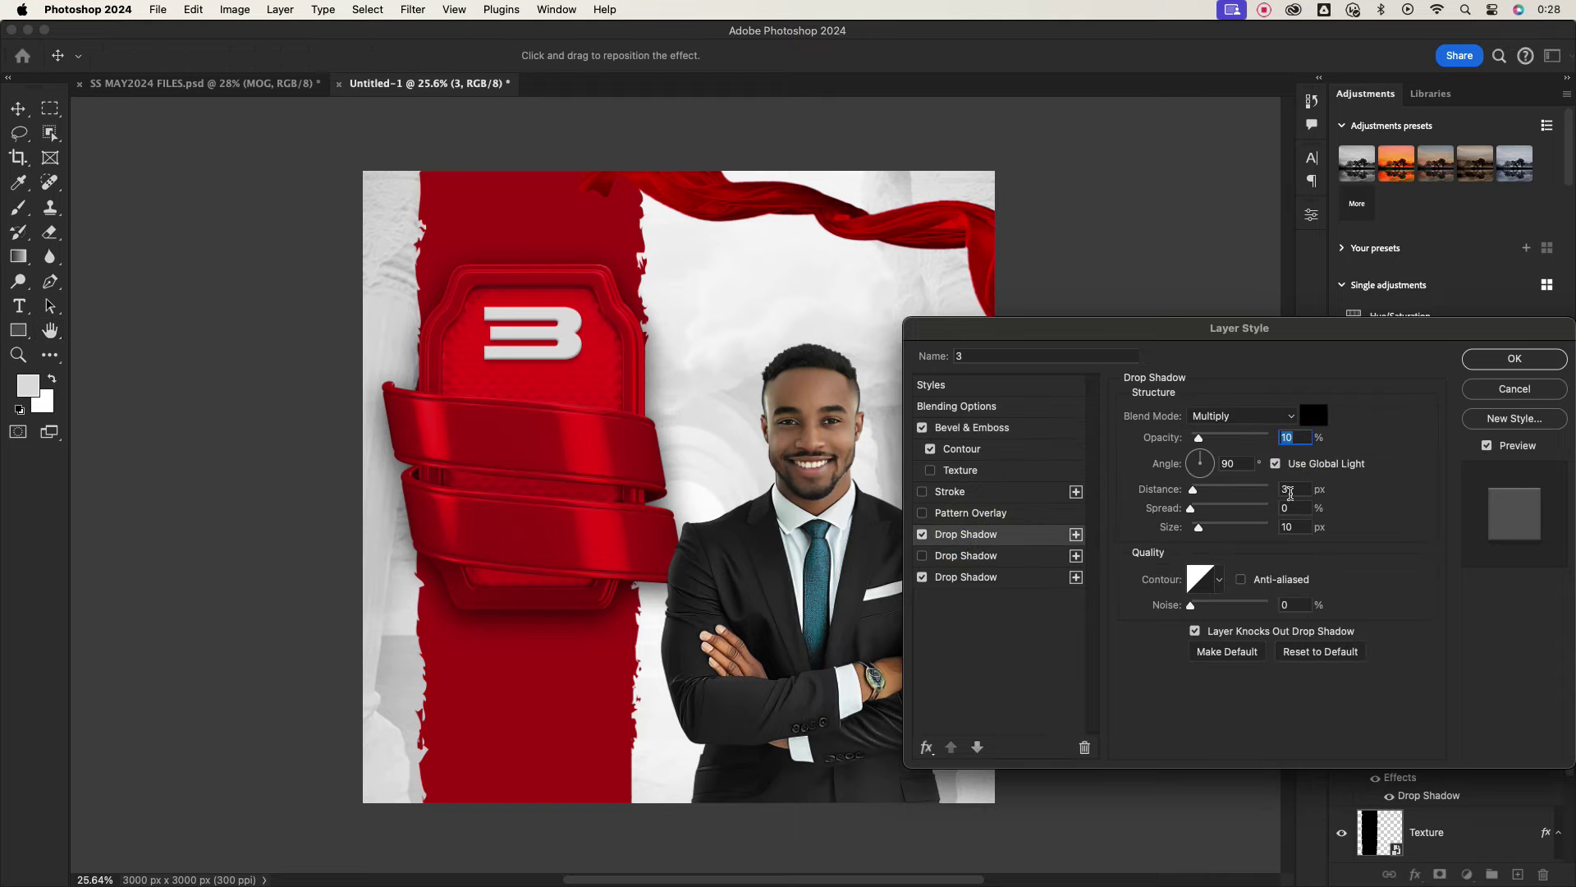
{"action": "left_click", "coordinate": [960, 580]}
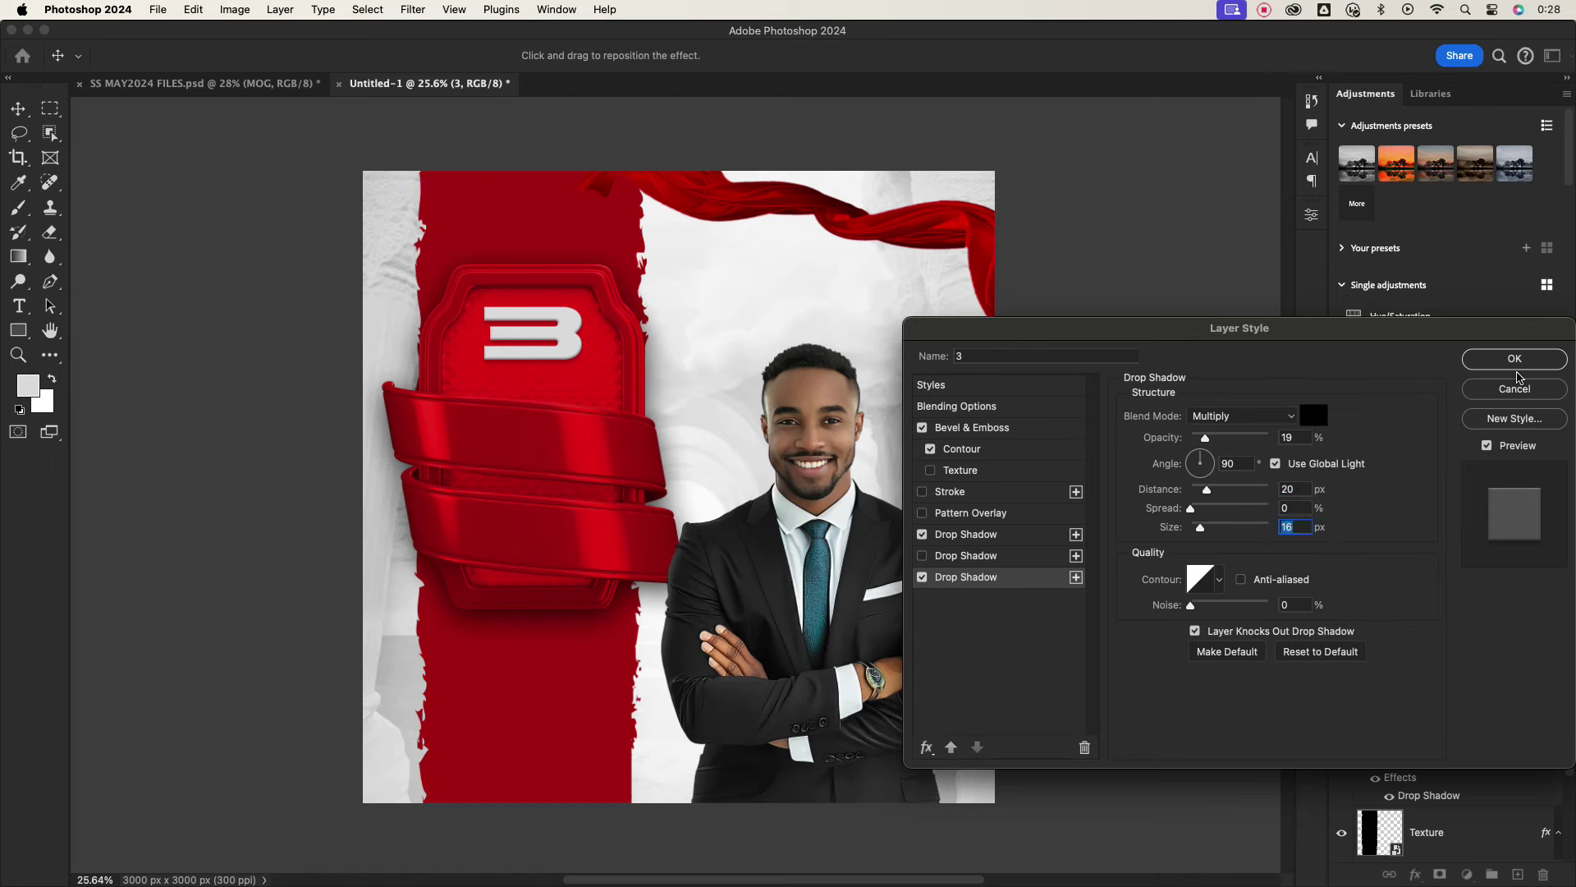
{"action": "left_click", "coordinate": [1514, 361]}
Revisit the 3 text layer's colour in the Character panel and re-commit the 3.
{"action": "left_click", "coordinate": [1451, 459]}
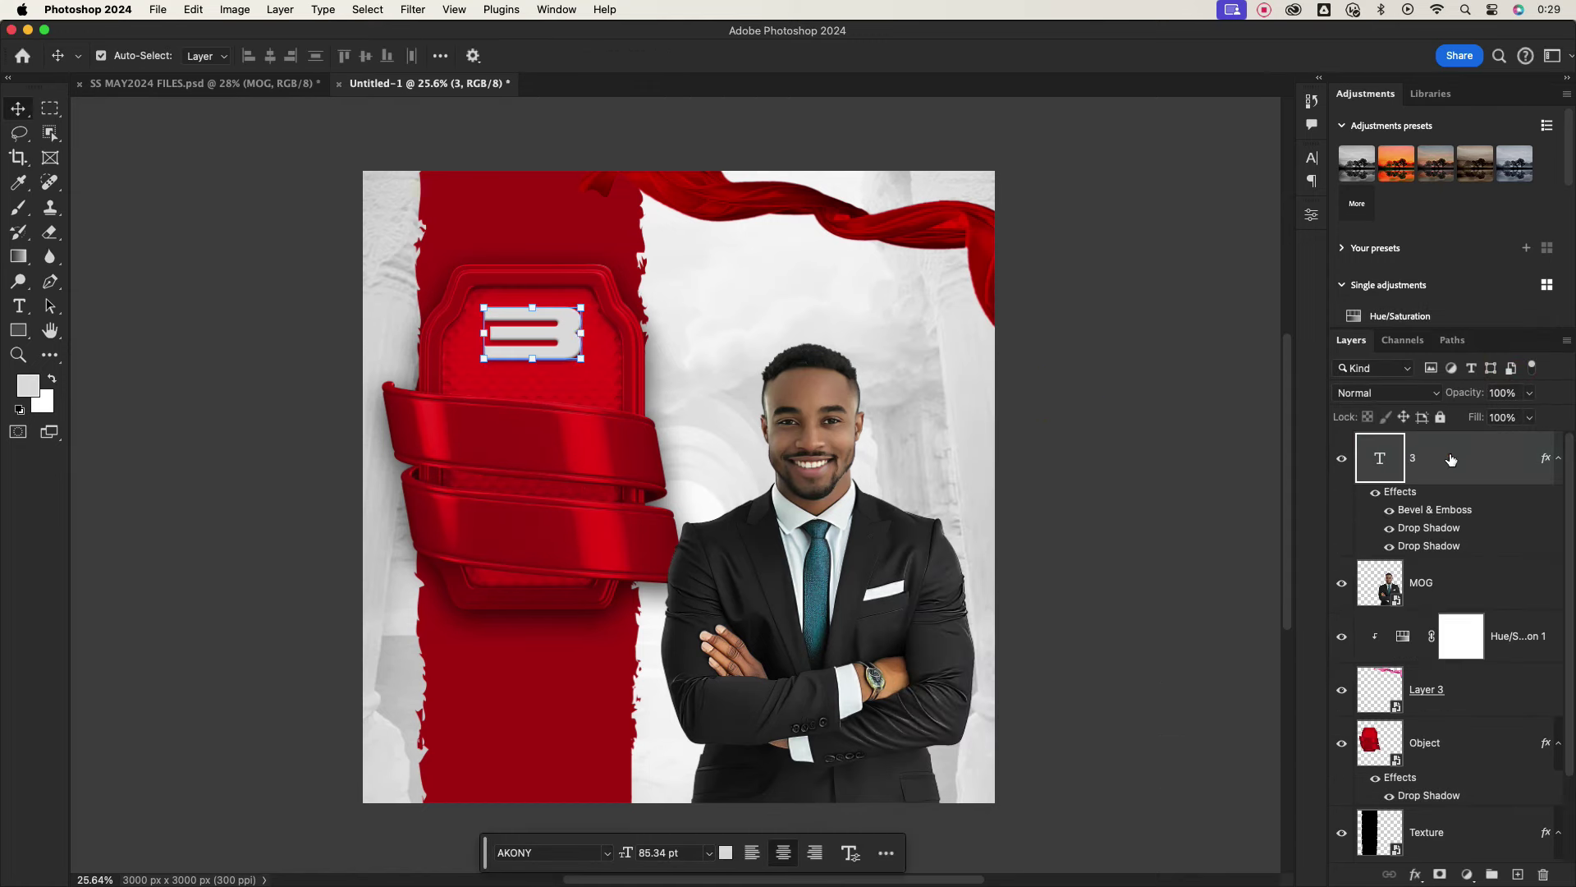
{"action": "left_click", "coordinate": [1311, 157]}
{"action": "left_click", "coordinate": [1267, 264]}
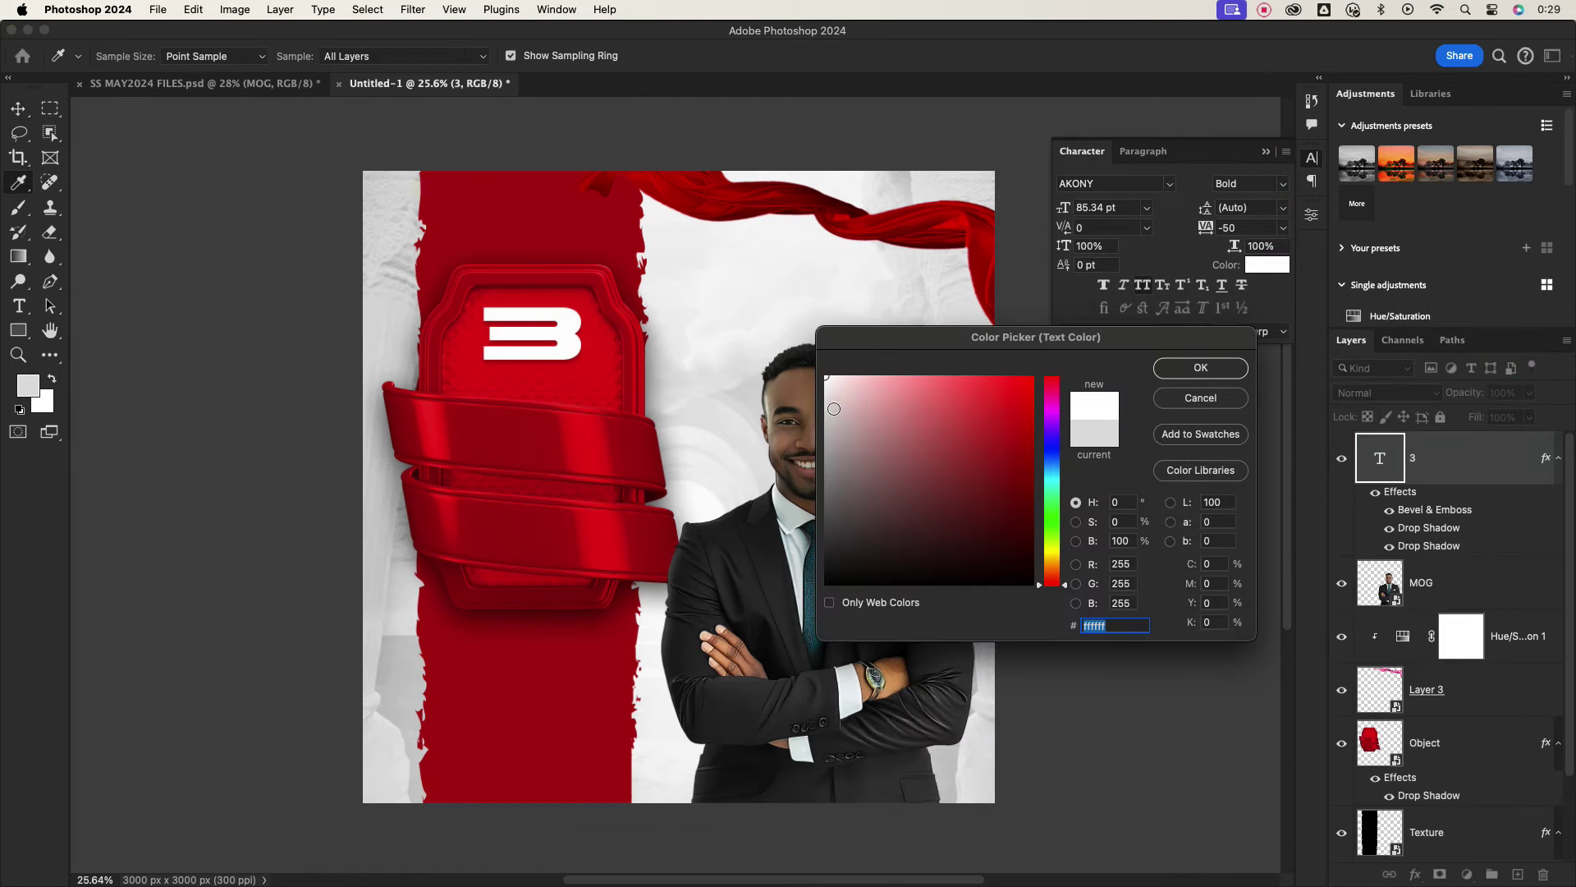
{"action": "left_click", "coordinate": [1201, 366]}
{"action": "left_click", "coordinate": [598, 380]}
{"action": "scroll", "coordinate": [599, 380], "scroll_direction": "up", "scroll_amount": 1}
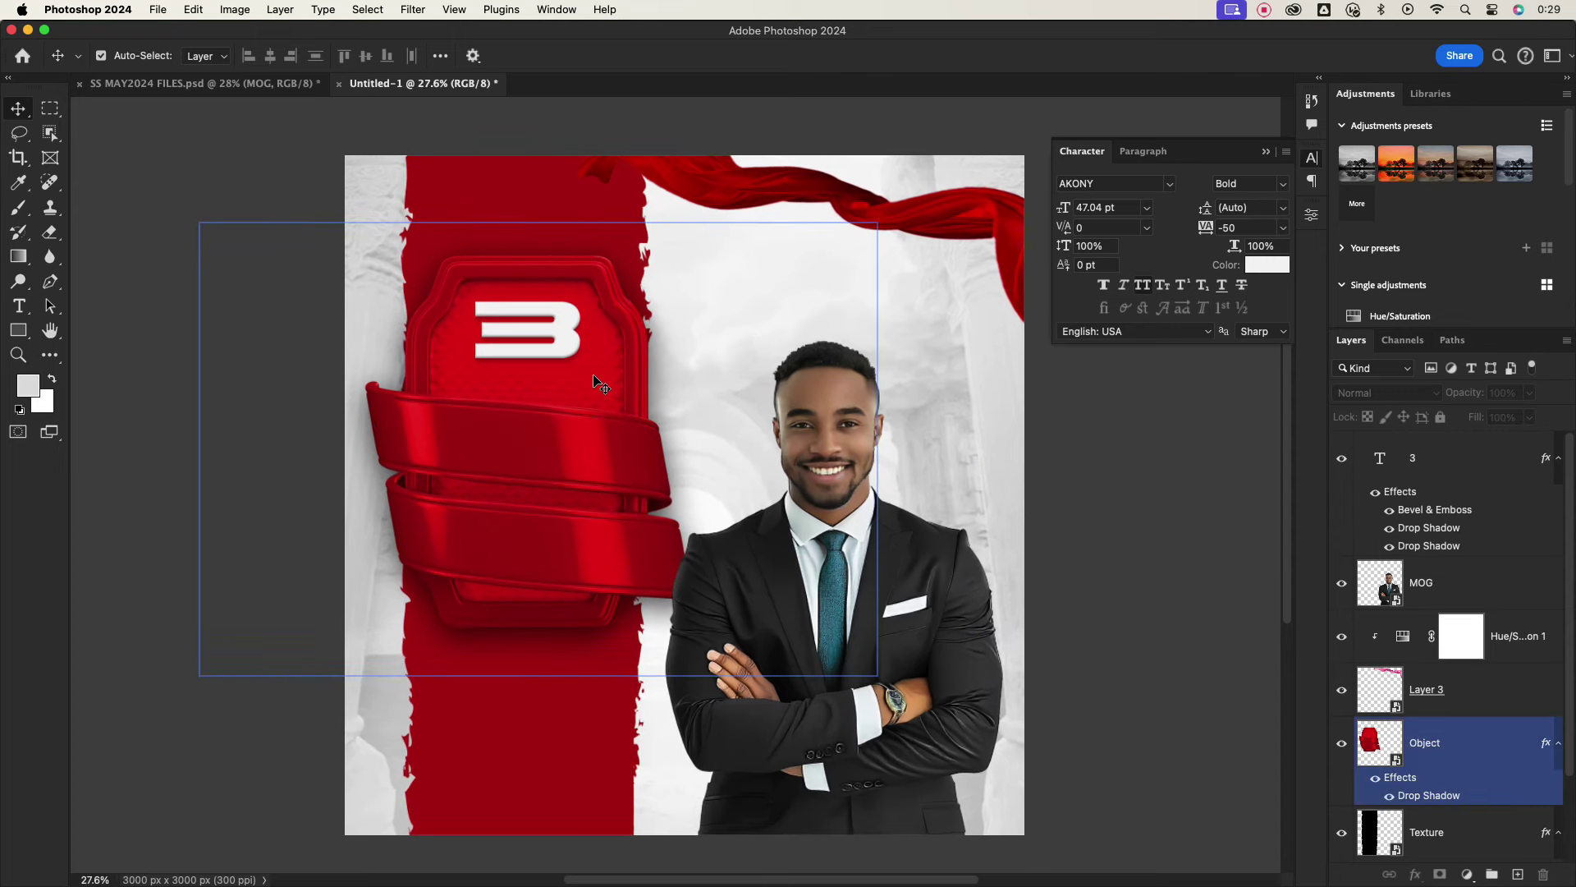
{"action": "scroll", "coordinate": [599, 381], "scroll_direction": "up", "scroll_amount": 2}
{"action": "left_click", "coordinate": [1450, 454]}
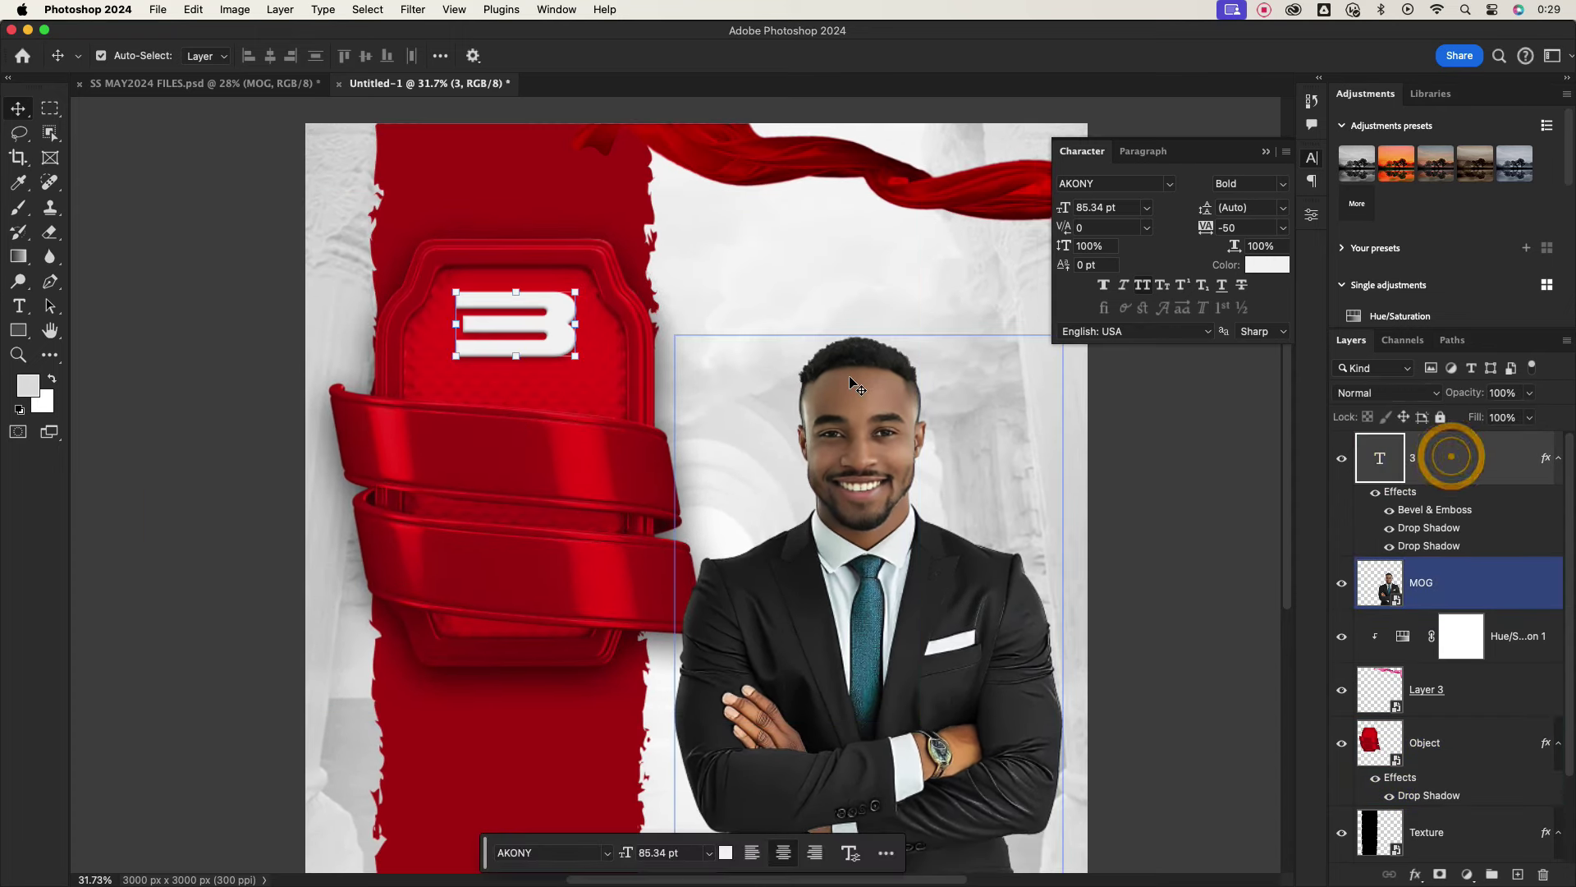
{"action": "left_click", "coordinate": [18, 306]}
{"action": "left_click", "coordinate": [525, 382]}
{"action": "left_click", "coordinate": [868, 55]}
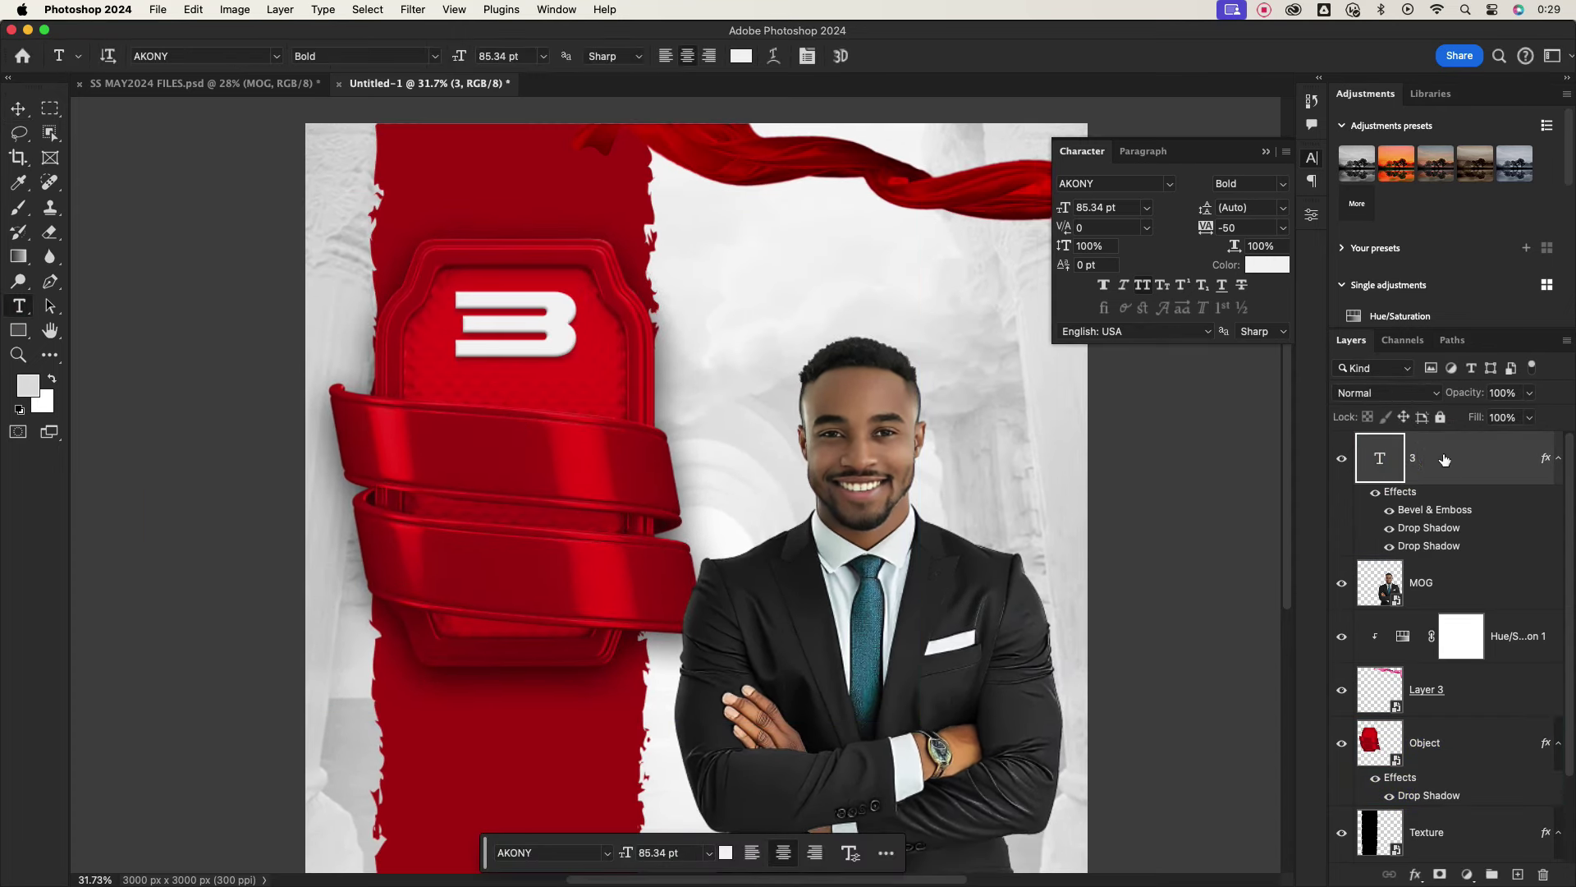
Place the DAY OF text just below the 3 in Monument Extended Bold.
{"action": "left_click", "coordinate": [1558, 457]}
{"action": "left_click", "coordinate": [763, 257]}
{"action": "key", "text": "BackSpace"}
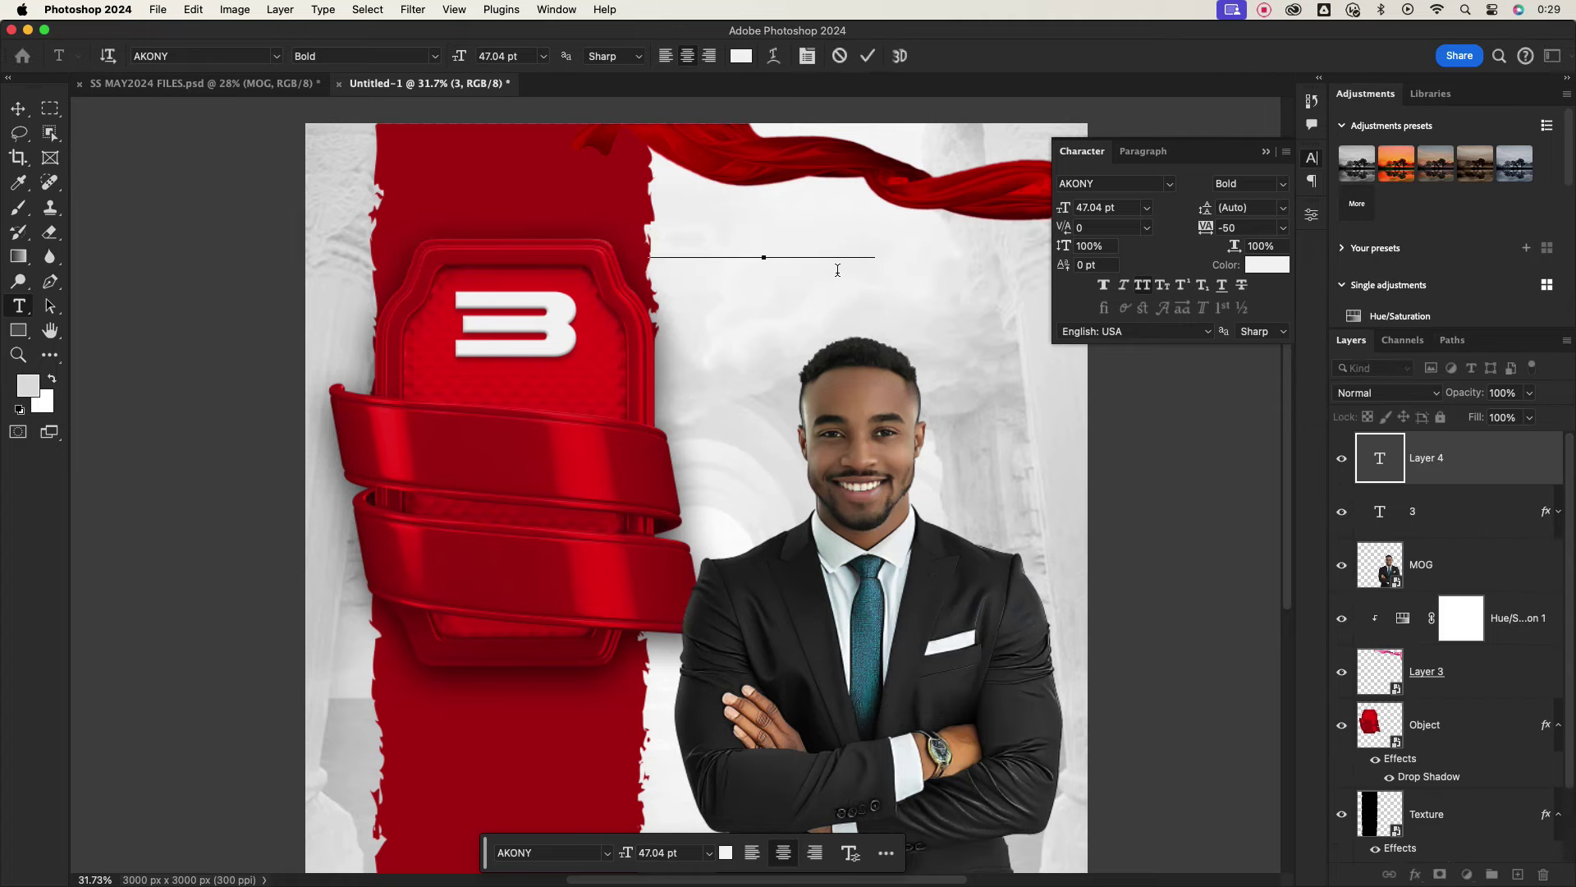
{"action": "left_click", "coordinate": [18, 108]}
{"action": "left_click_drag", "start_coordinate": [608, 239], "coordinate": [430, 395]}
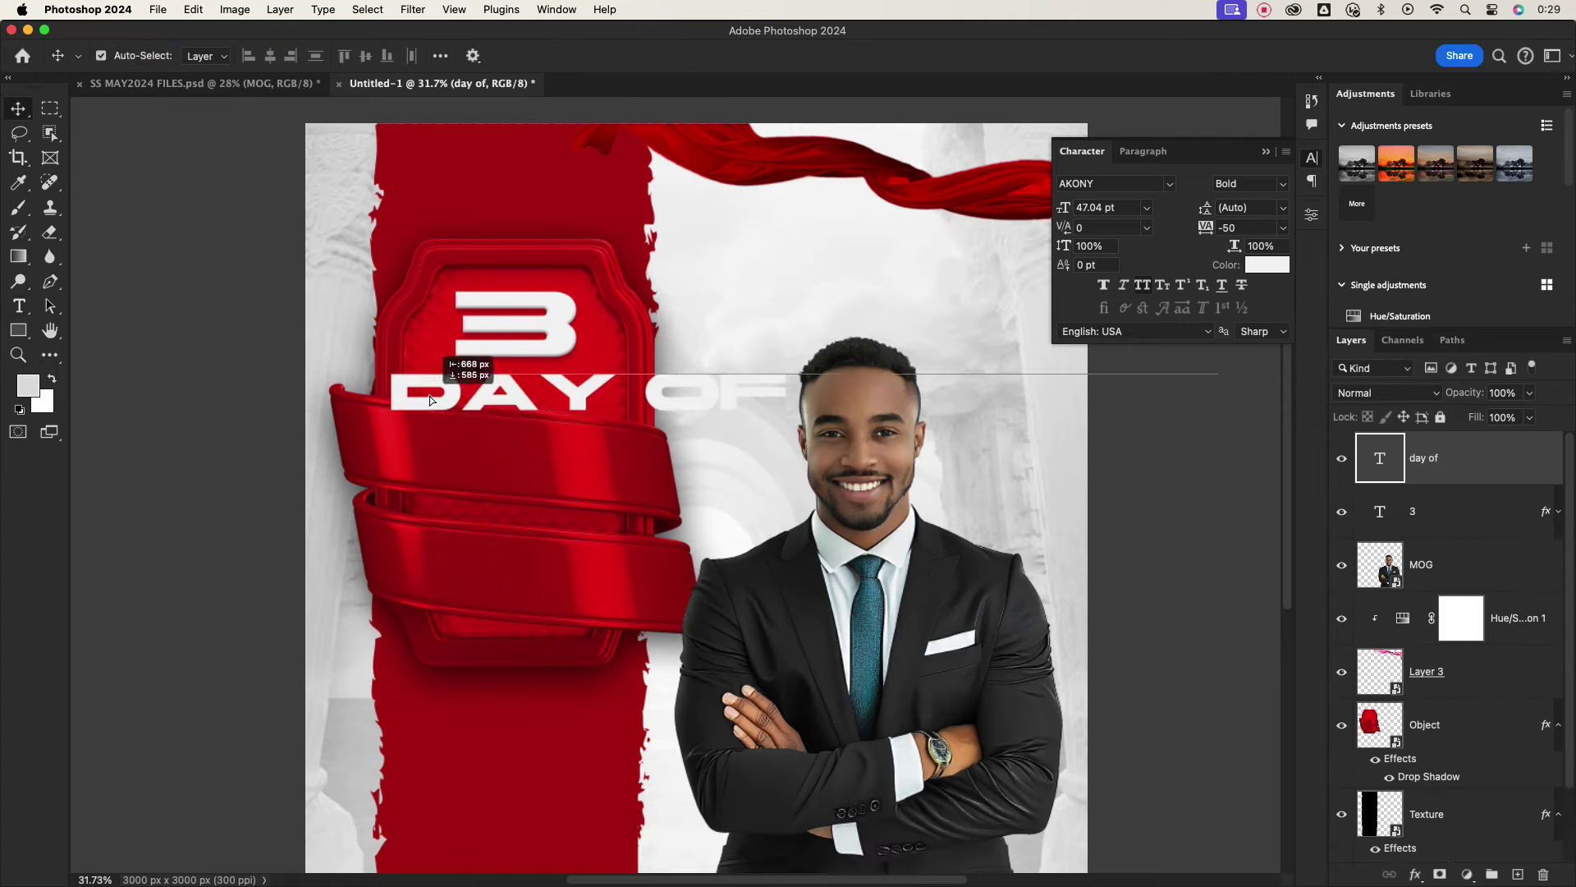
{"action": "type", "text": "mon"}
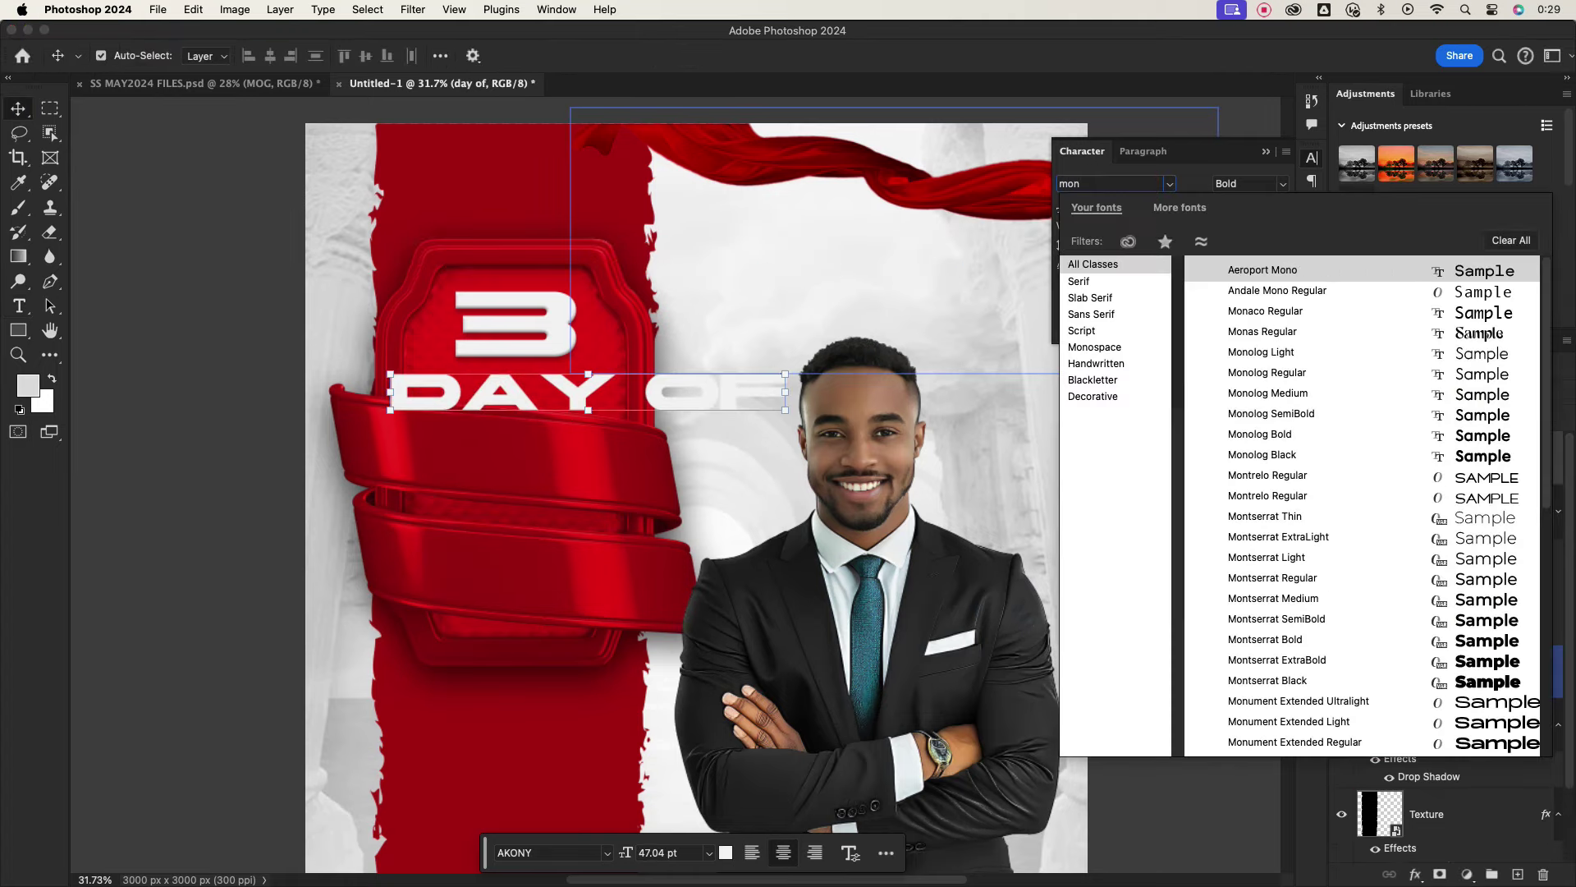
{"action": "scroll", "coordinate": [1313, 492], "scroll_direction": "down", "scroll_amount": 5}
{"action": "left_click", "coordinate": [1297, 332]}
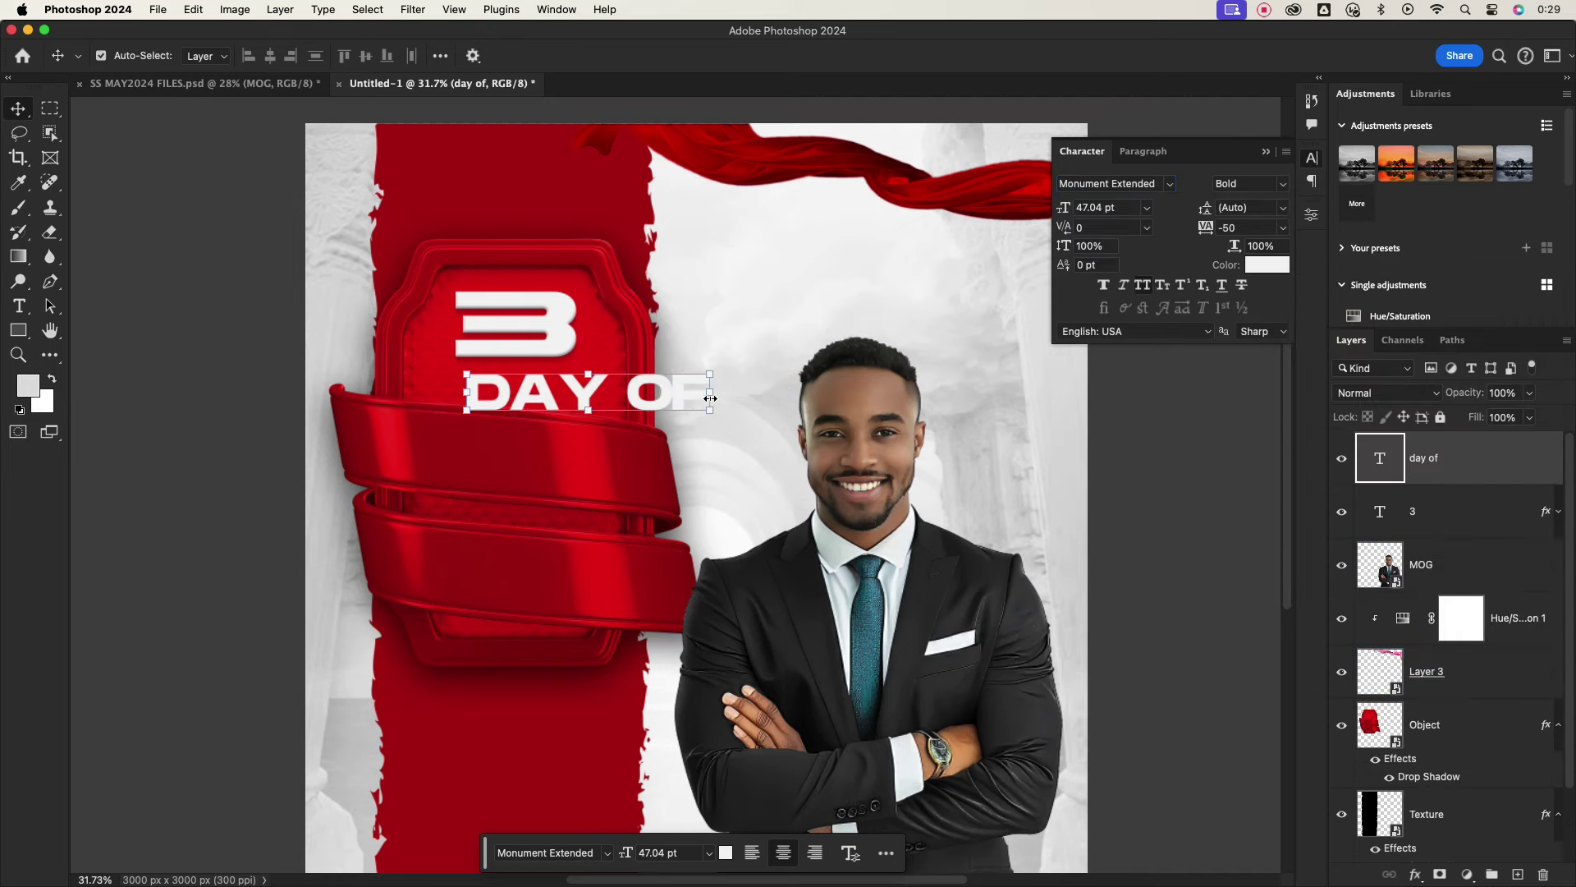
Scale DAY OF down to about 50% so it fits beneath the 3.
{"action": "key", "text": "super+t"}
{"action": "mouse_move", "coordinate": [711, 395]}
{"action": "left_mouse_down"}
{"action": "mouse_move", "coordinate": [610, 396]}
{"action": "mouse_move", "coordinate": [584, 361]}
{"action": "left_mouse_up"}
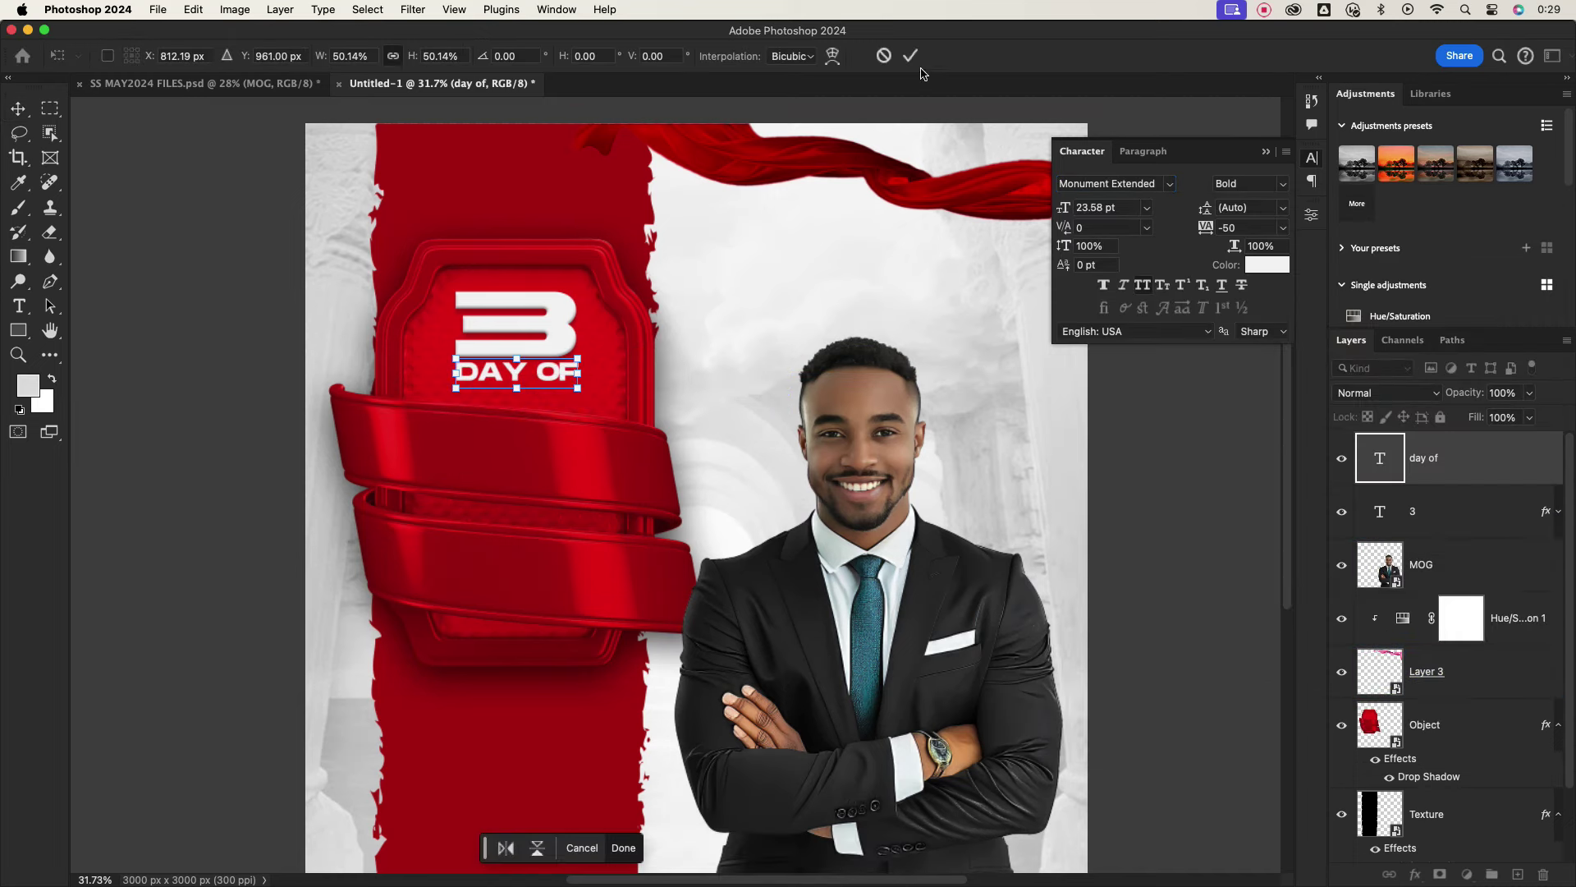
{"action": "key", "text": "Return"}
{"action": "left_click", "coordinate": [535, 394]}
{"action": "key", "text": "super+z"}
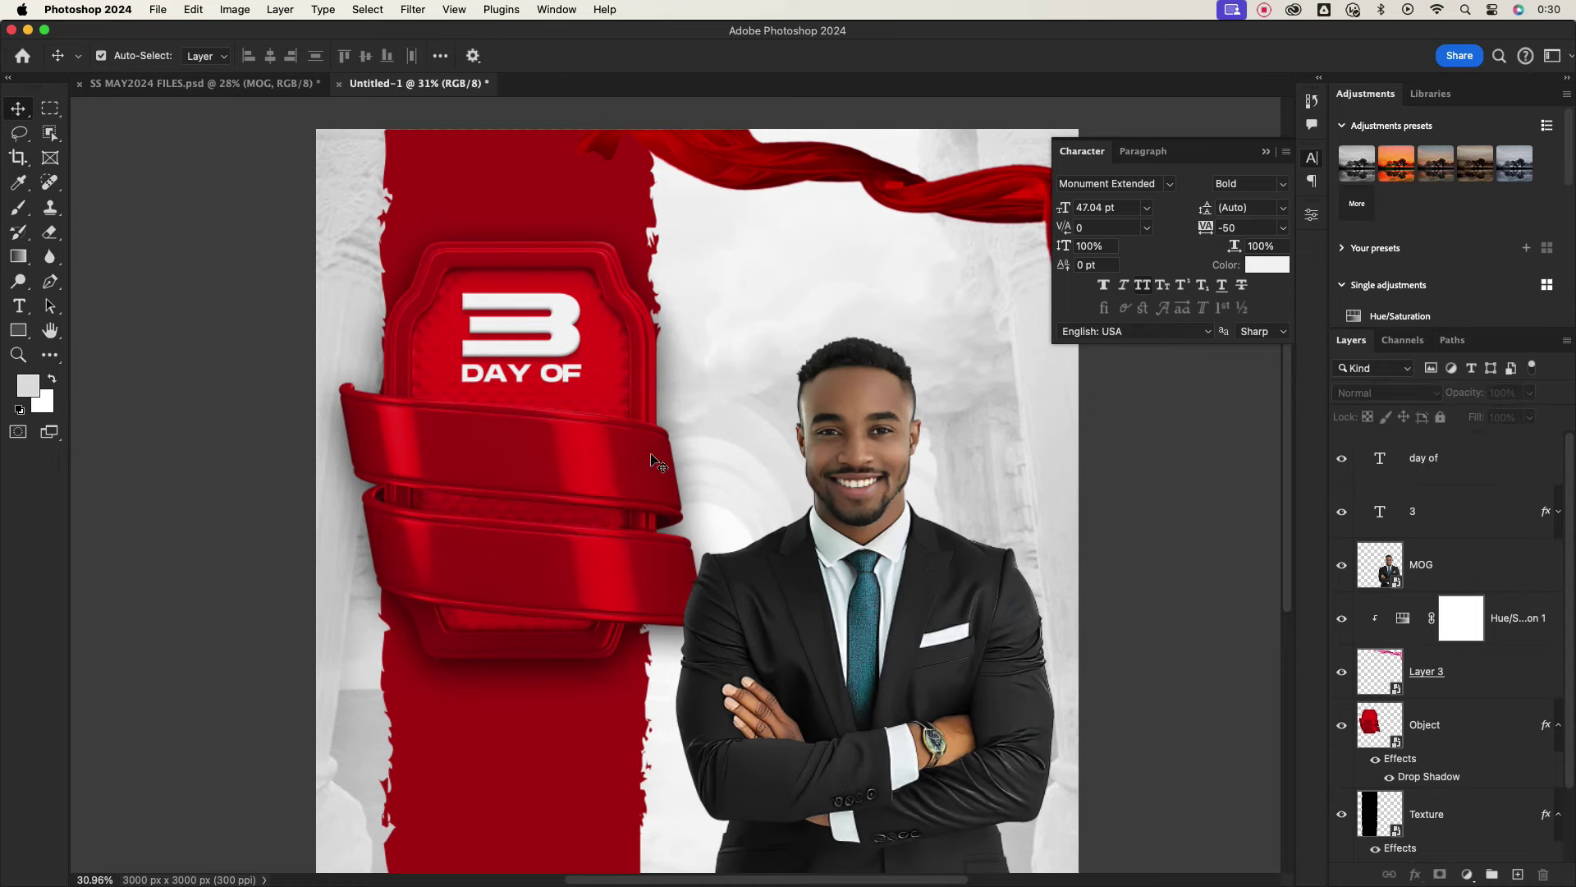
Duplicate DAY OF onto the upper ribbon as HEALING, with tracking 0 and Arch-BlackCond font.
{"action": "left_click_drag", "start_coordinate": [541, 375], "coordinate": [534, 453]}
{"action": "double_click", "coordinate": [533, 453]}
{"action": "type", "text": "HEALING"}
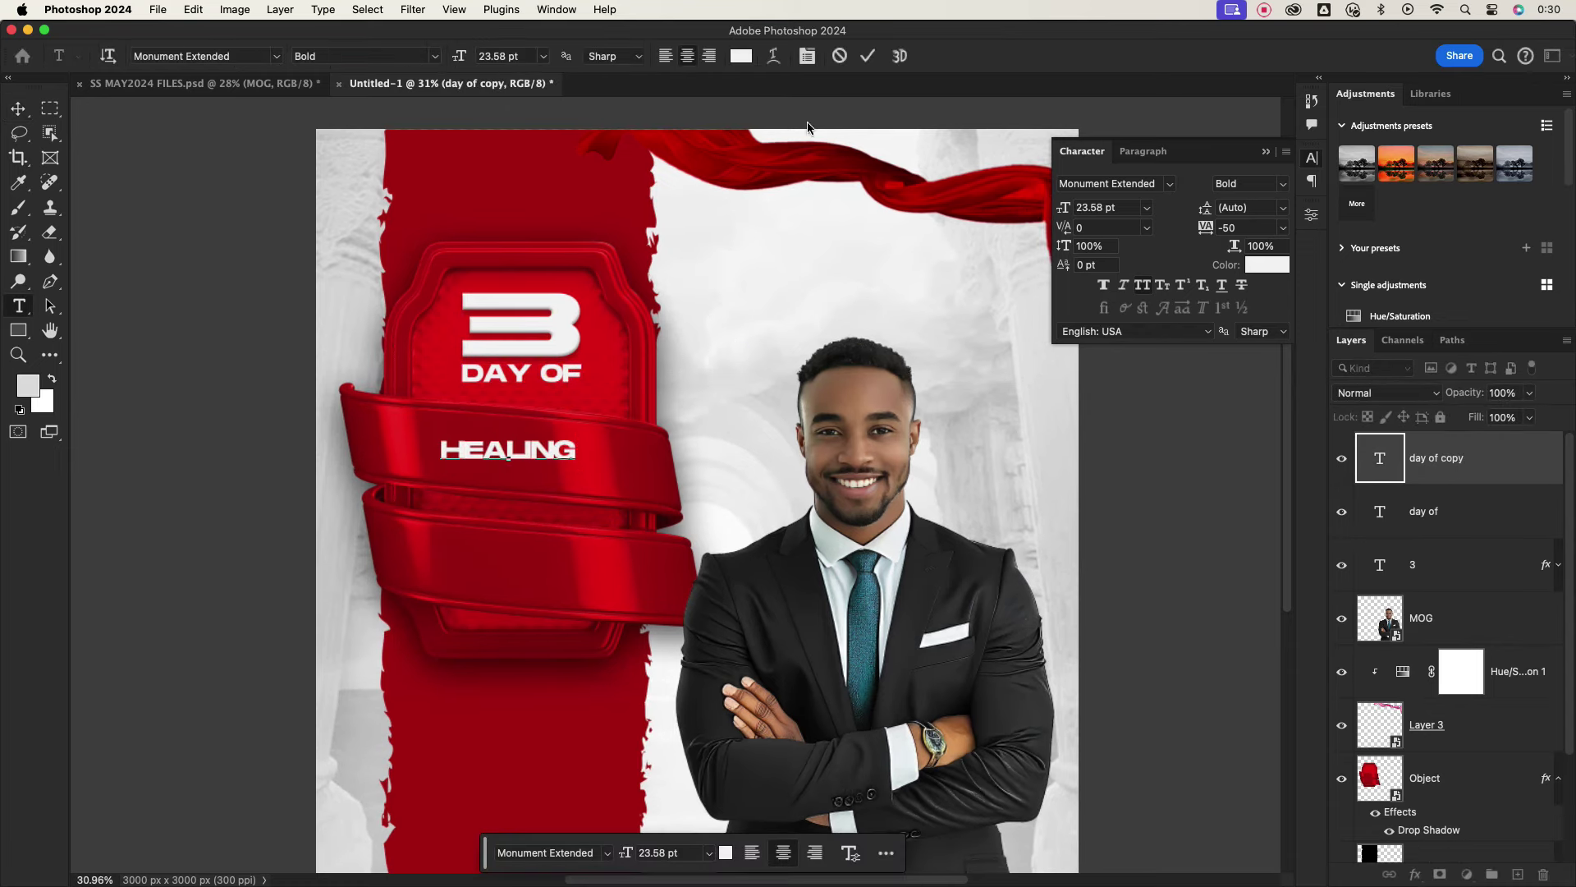
{"action": "left_click", "coordinate": [868, 56]}
{"action": "key", "text": "v"}
{"action": "left_click", "coordinate": [1282, 227]}
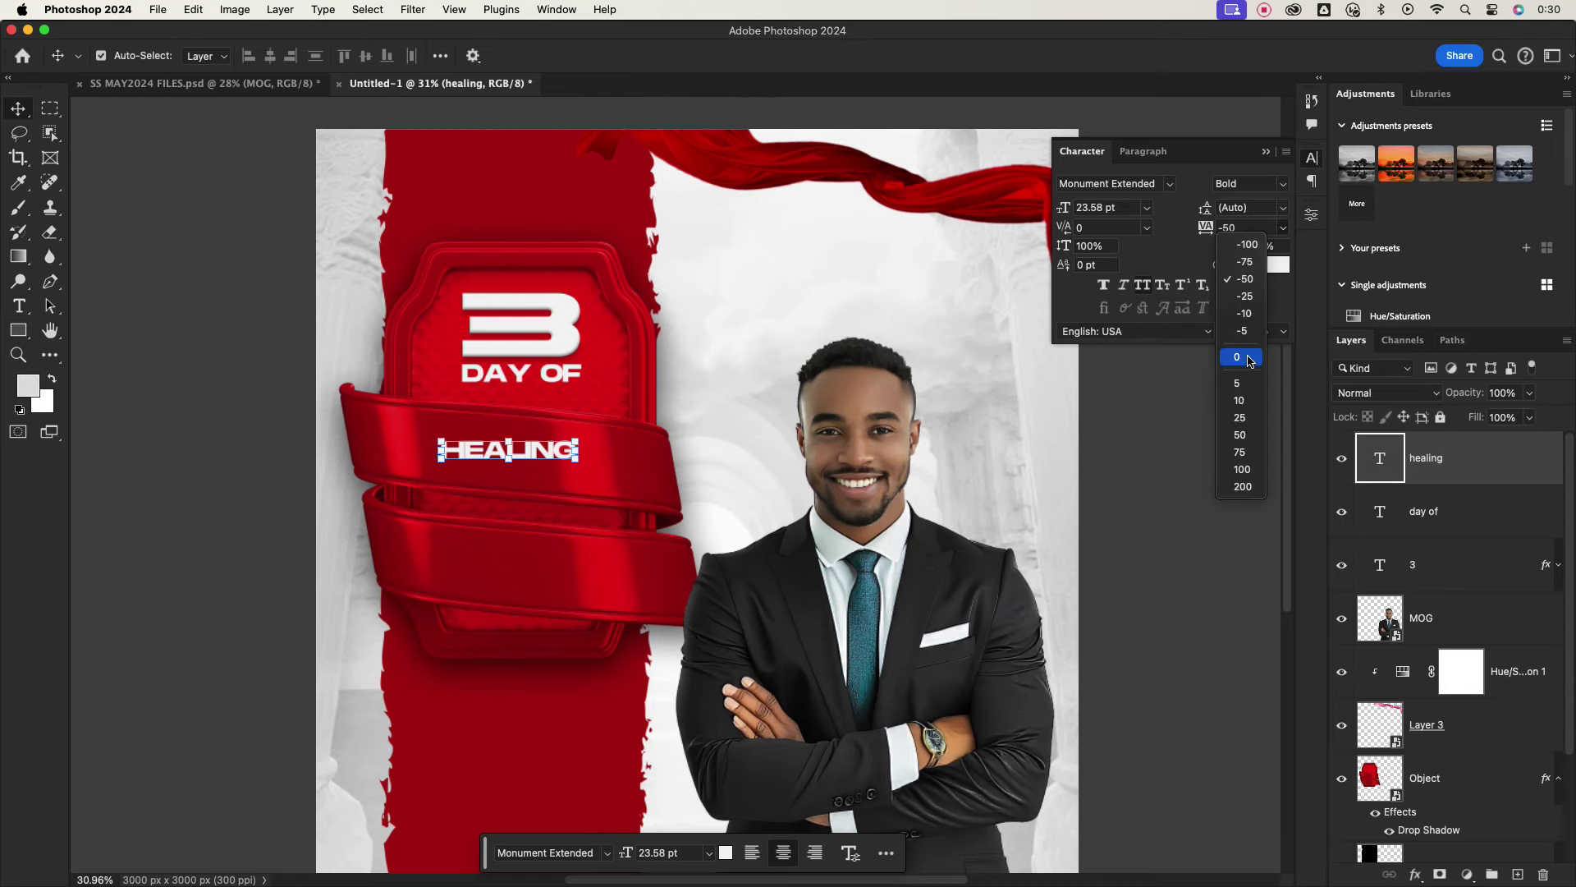
{"action": "left_click", "coordinate": [1240, 358]}
{"action": "left_click", "coordinate": [568, 461]}
{"action": "left_click_drag", "start_coordinate": [546, 462], "coordinate": [545, 462]}
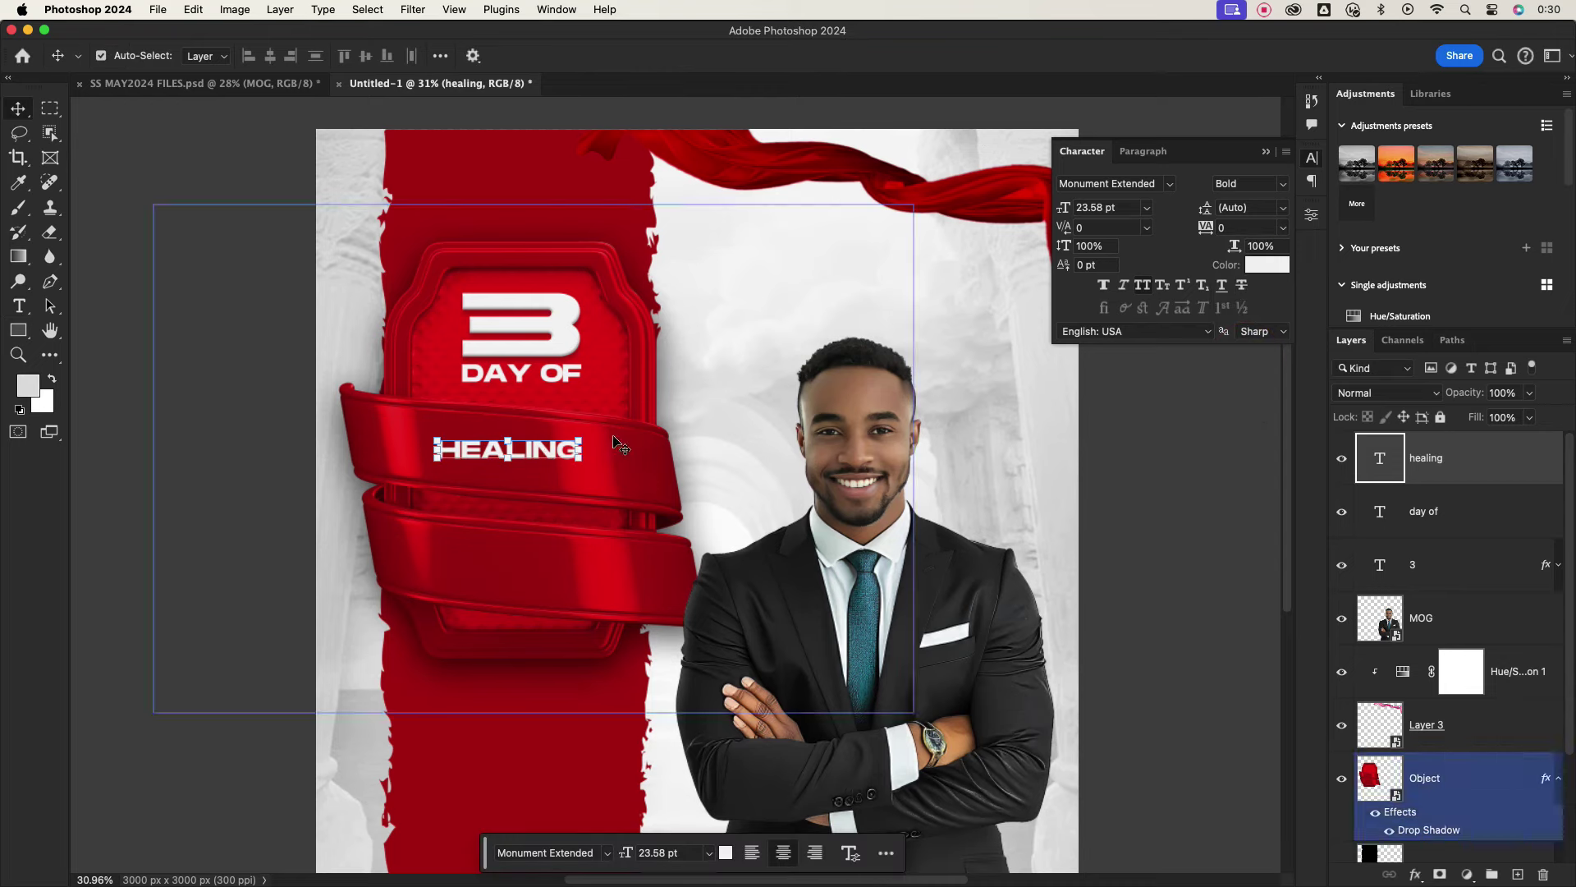
{"action": "type", "text": "a"}
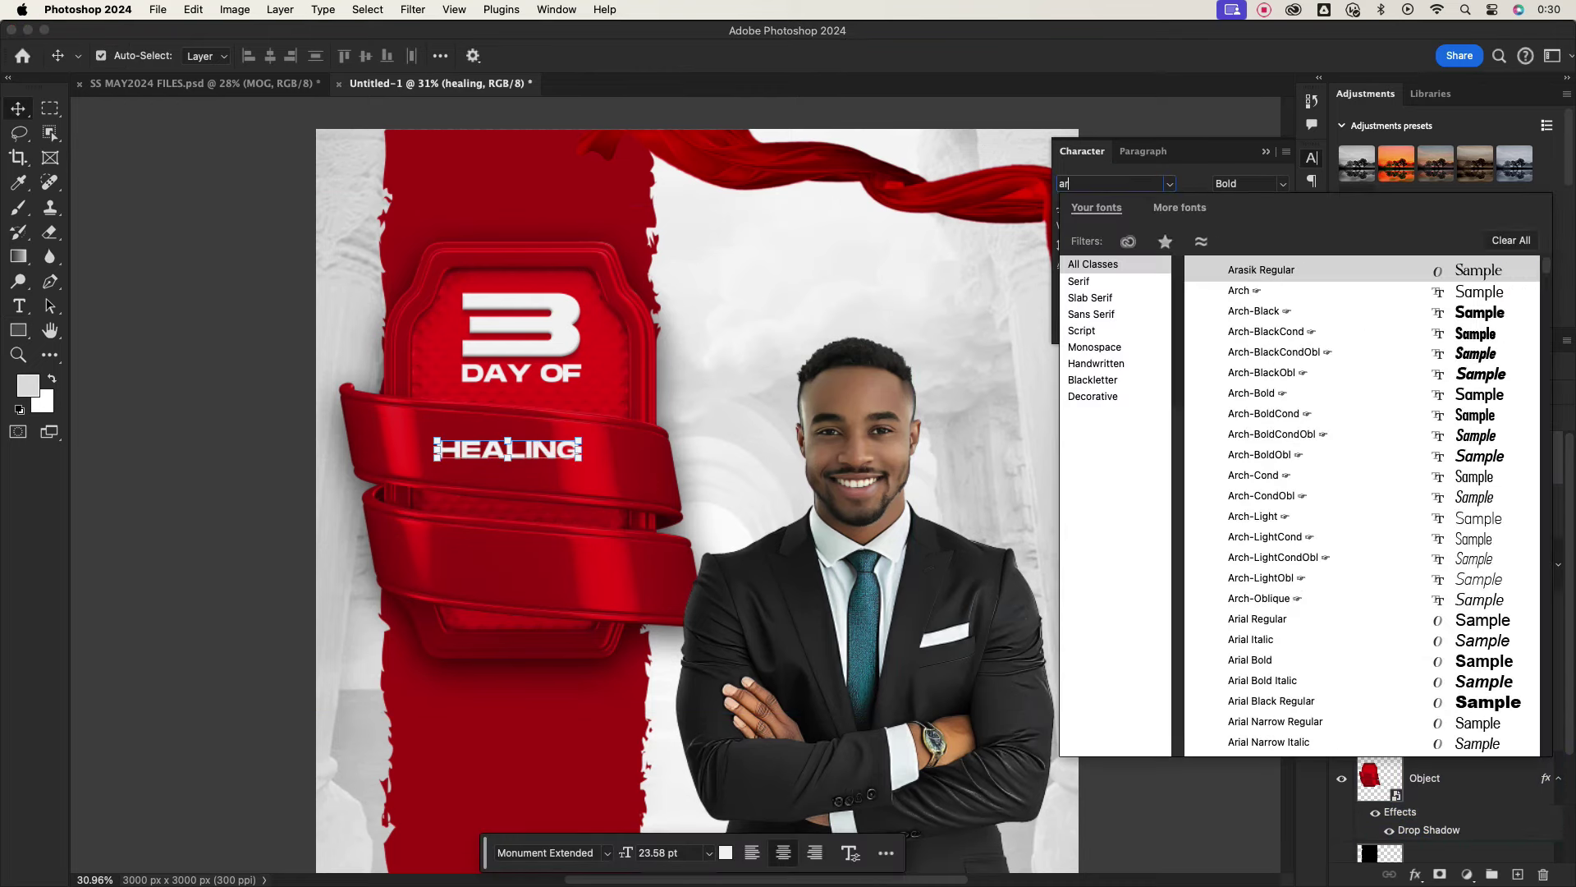
{"action": "type", "text": "rial"}
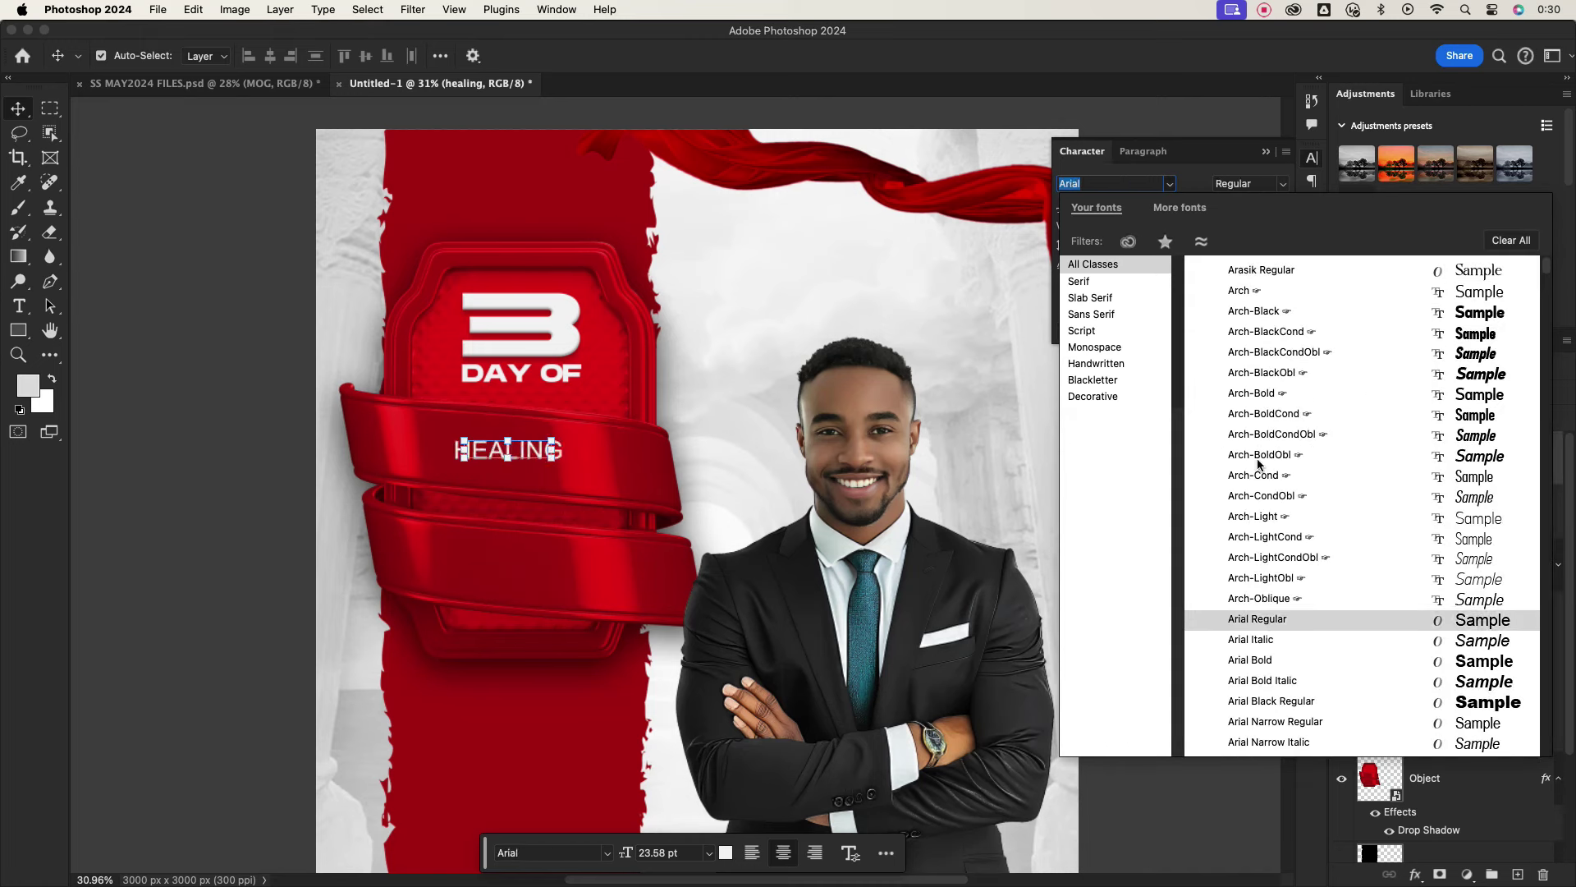
{"action": "left_click", "coordinate": [1363, 328]}
Enlarge the word to span the ribbon, correct it to HEALINGS, and duplicate it below.
{"action": "left_click", "coordinate": [542, 447]}
{"action": "mouse_move", "coordinate": [548, 450]}
{"action": "left_mouse_down"}
{"action": "mouse_move", "coordinate": [705, 465]}
{"action": "mouse_move", "coordinate": [641, 424]}
{"action": "left_mouse_up"}
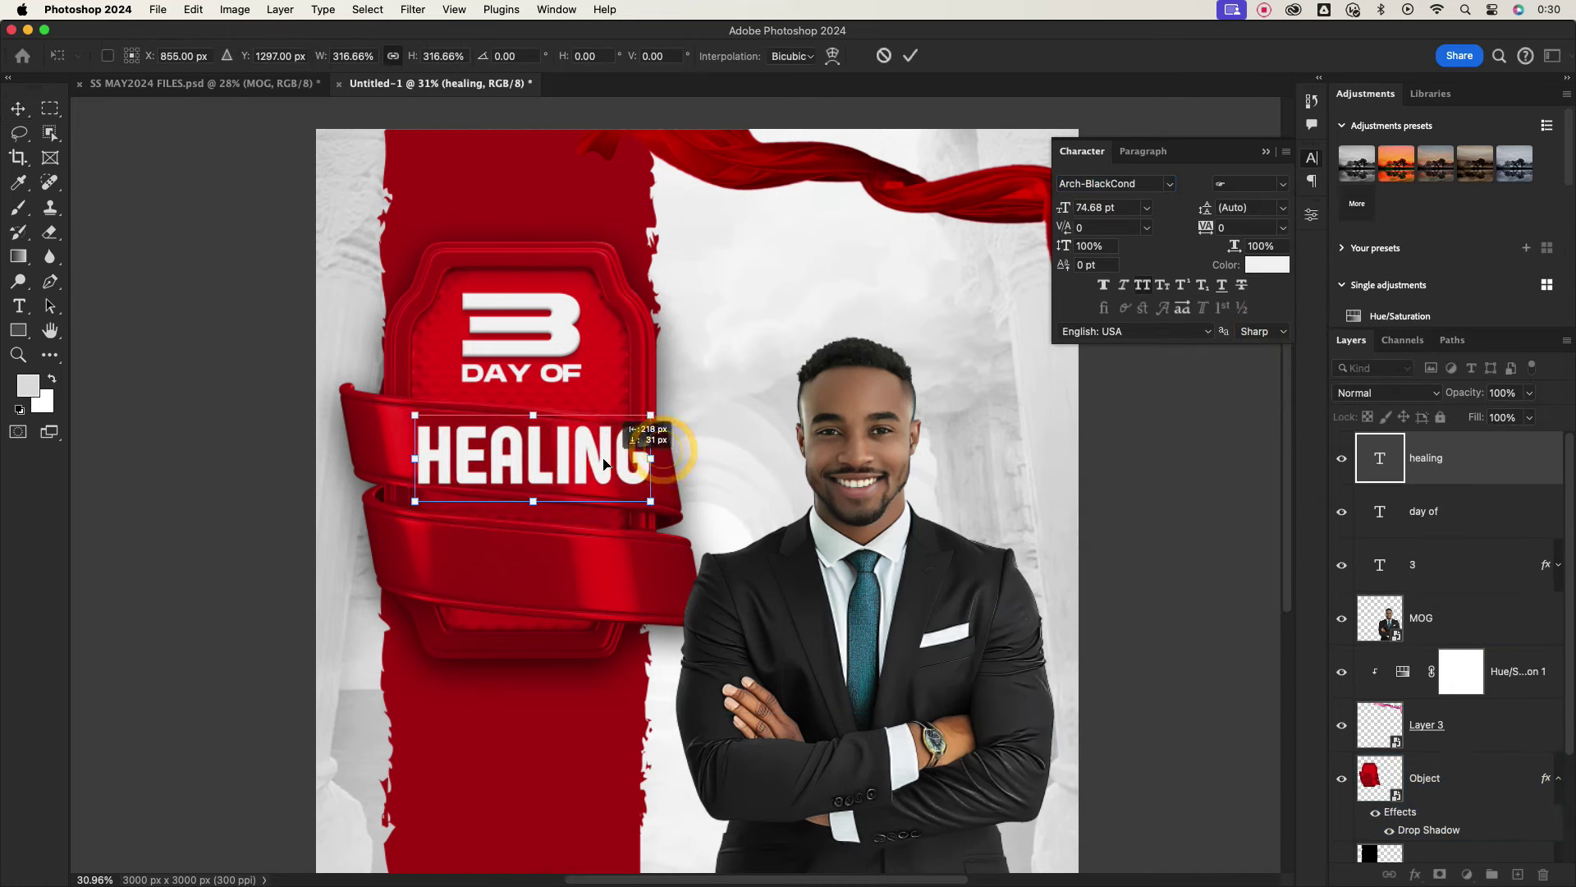
{"action": "left_click_drag", "start_coordinate": [607, 474], "coordinate": [598, 475]}
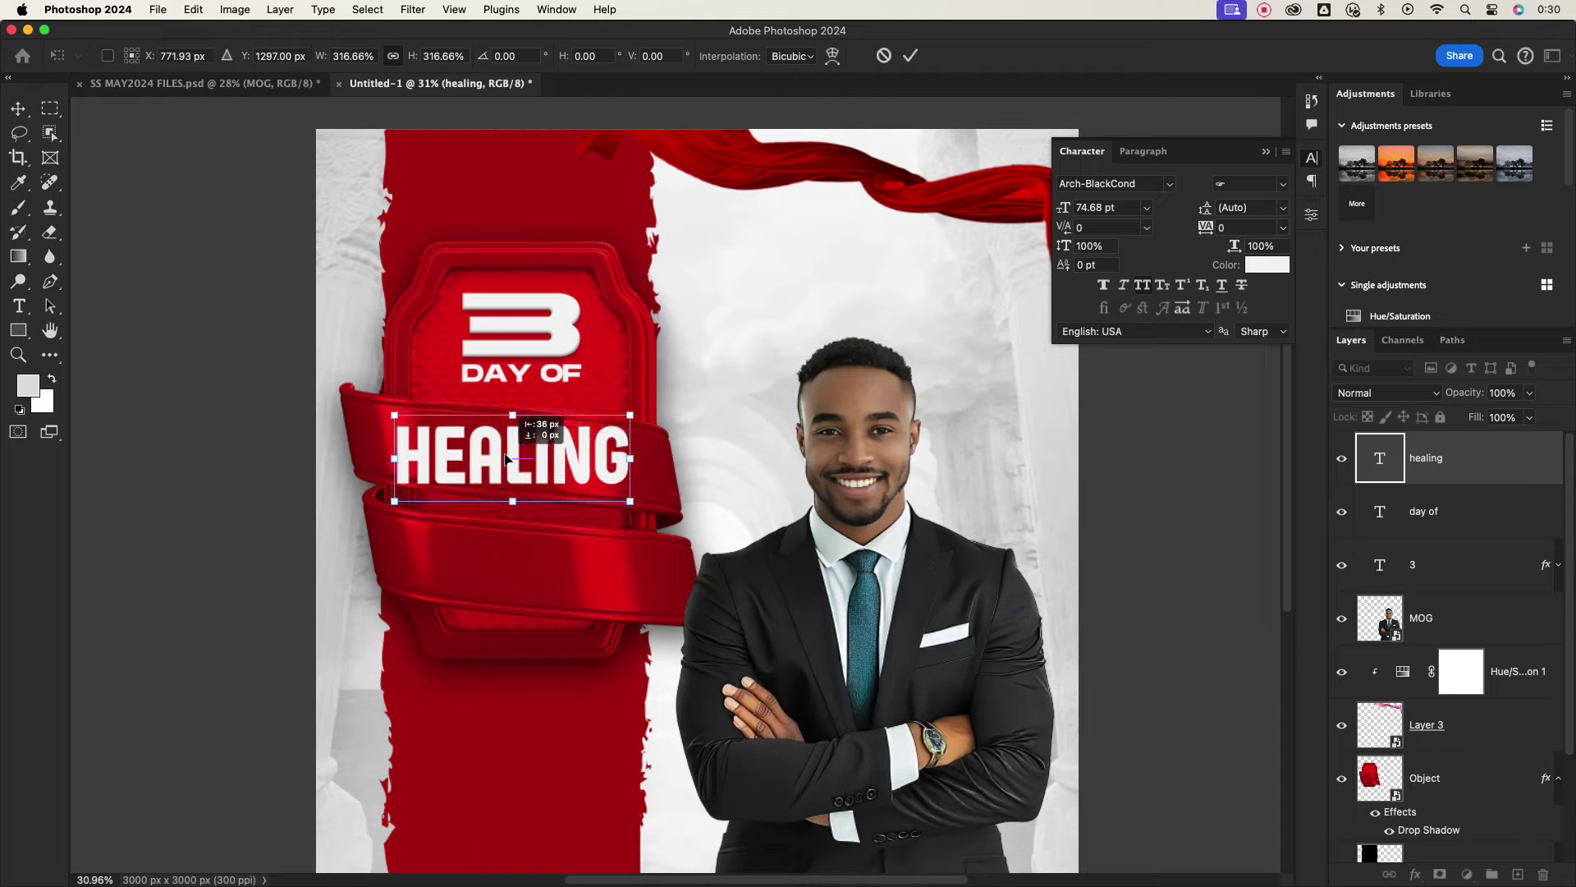
{"action": "double_click", "coordinate": [588, 459]}
{"action": "left_click", "coordinate": [617, 454]}
{"action": "type", "text": "s"}
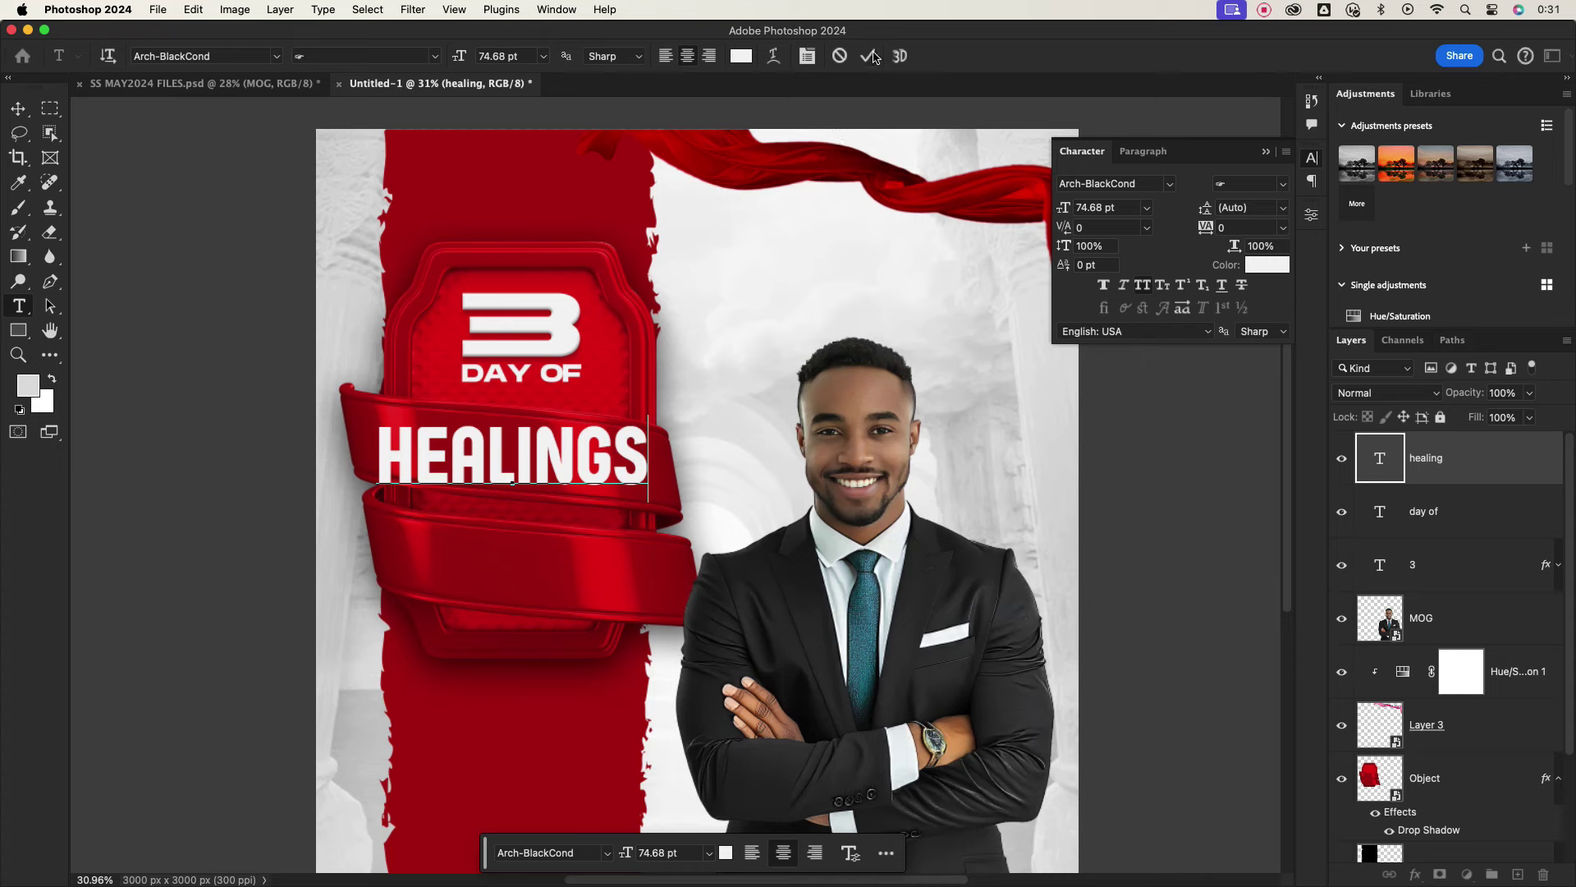
{"action": "left_click", "coordinate": [871, 56]}
{"action": "key", "text": "v"}
{"action": "left_click_drag", "start_coordinate": [568, 458], "coordinate": [575, 570]}
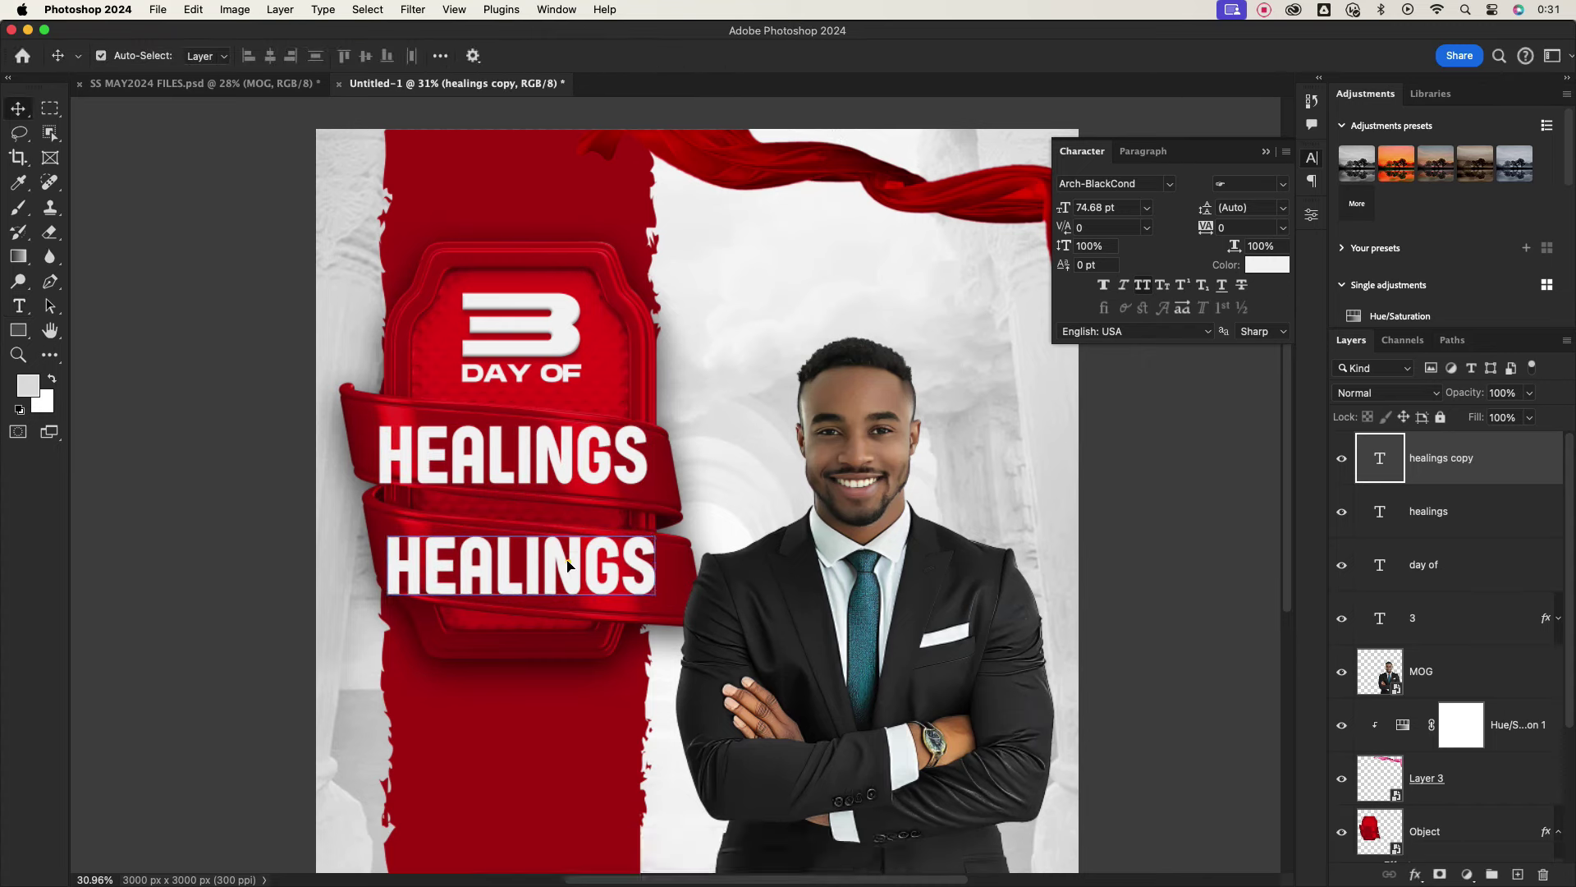
Change the copy to WORSHIP and tilt it to follow the lower ribbon.
{"action": "double_click", "coordinate": [606, 563]}
{"action": "type", "text": "WOR"}
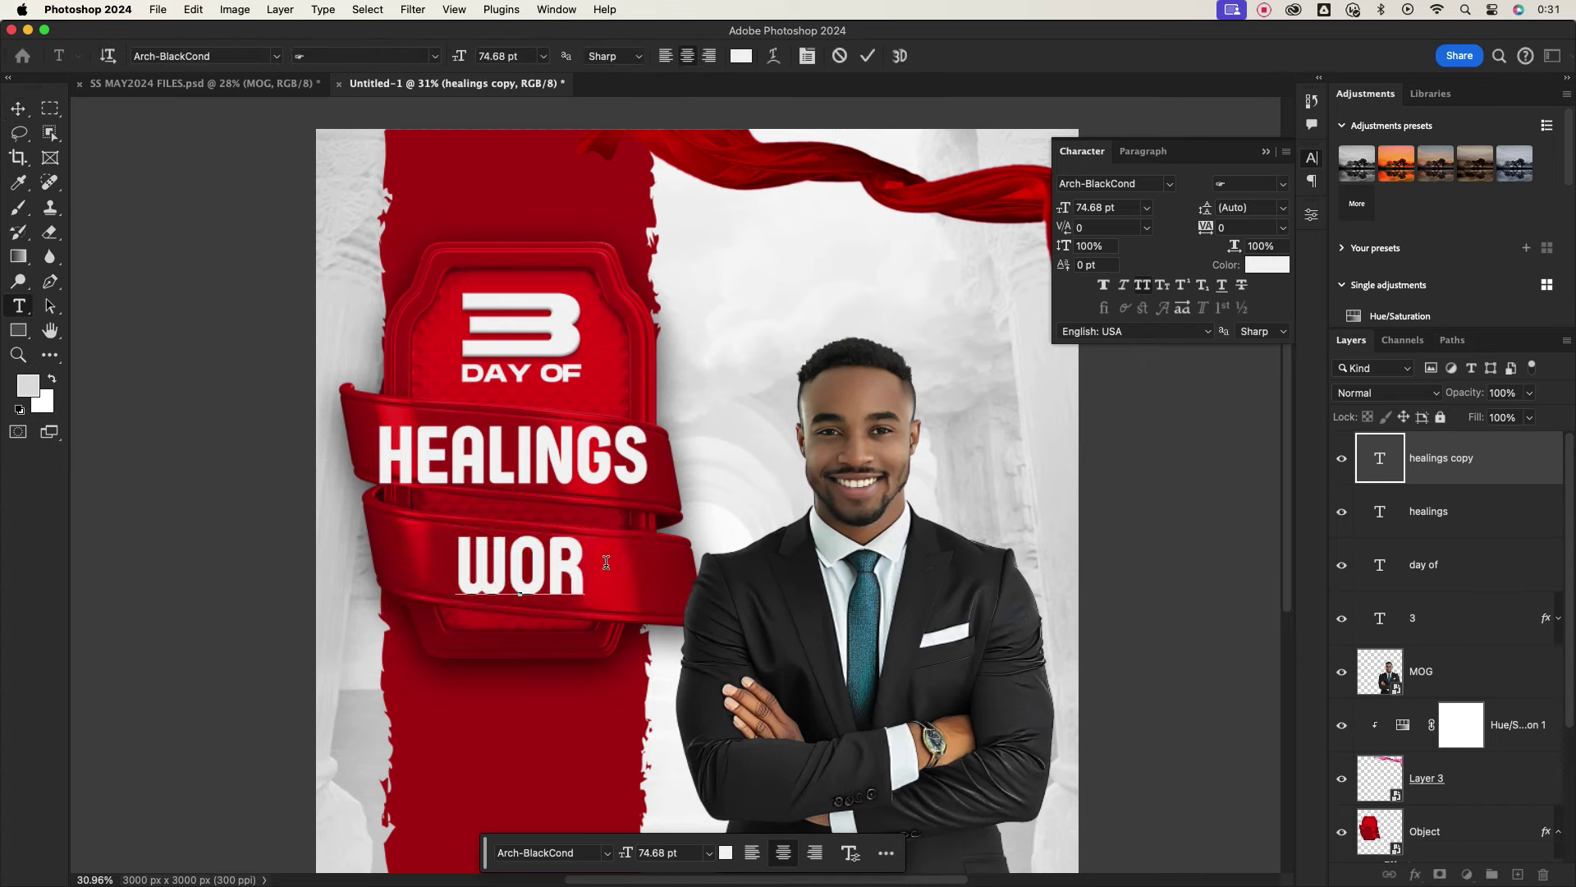
{"action": "type", "text": "SHIP"}
{"action": "left_click", "coordinate": [868, 56]}
{"action": "key", "text": "v"}
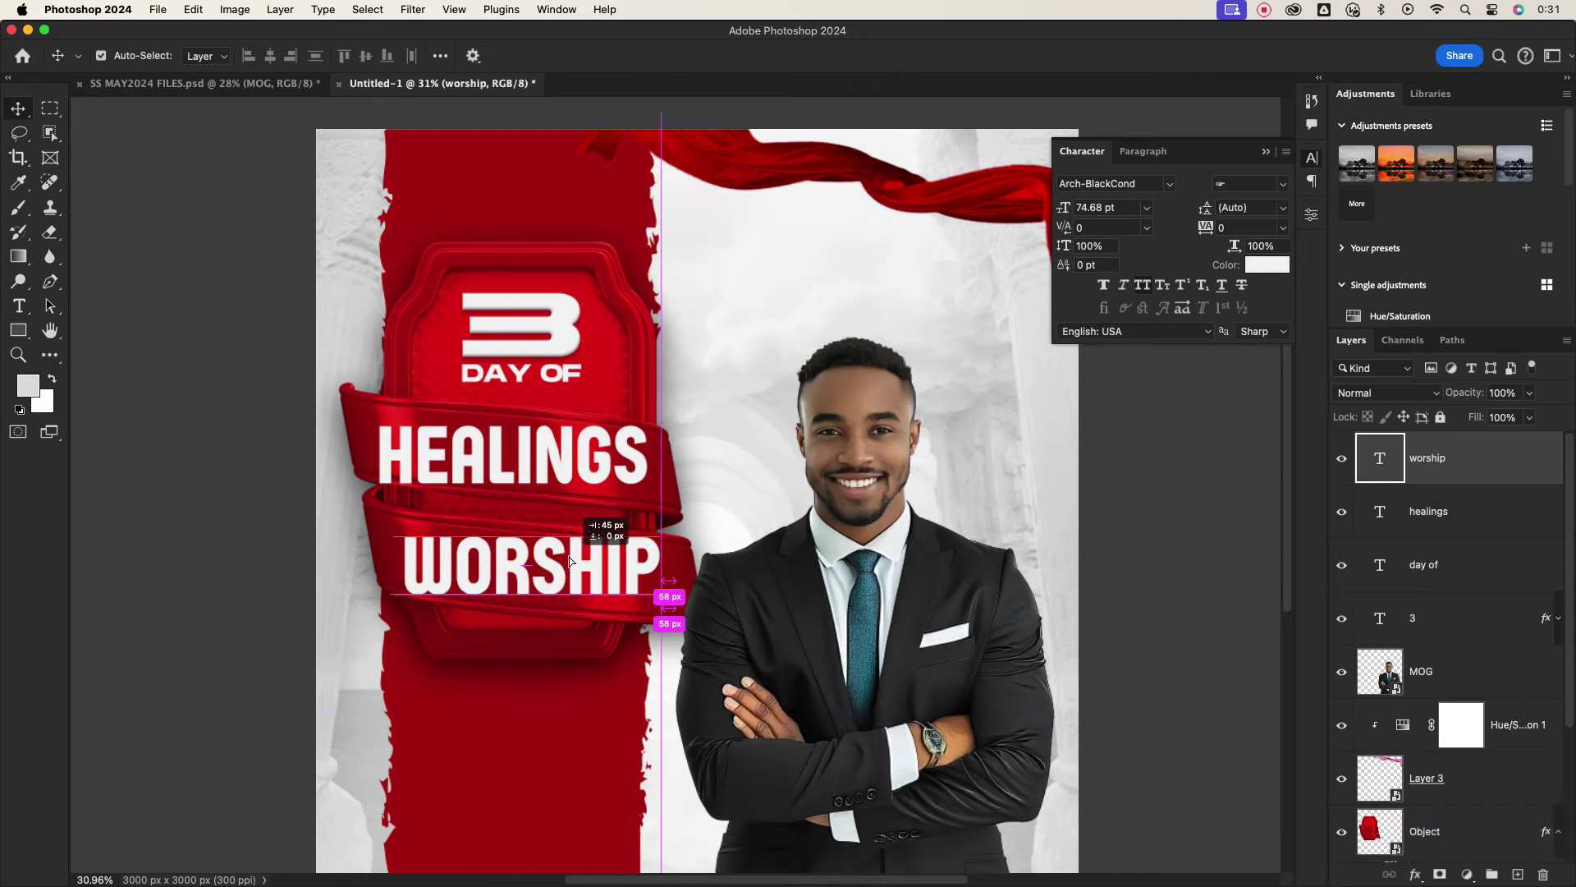
{"action": "left_click_drag", "start_coordinate": [651, 565], "coordinate": [661, 576]}
{"action": "key", "text": "ctrl+t"}
{"action": "left_click_drag", "start_coordinate": [515, 567], "coordinate": [516, 574]}
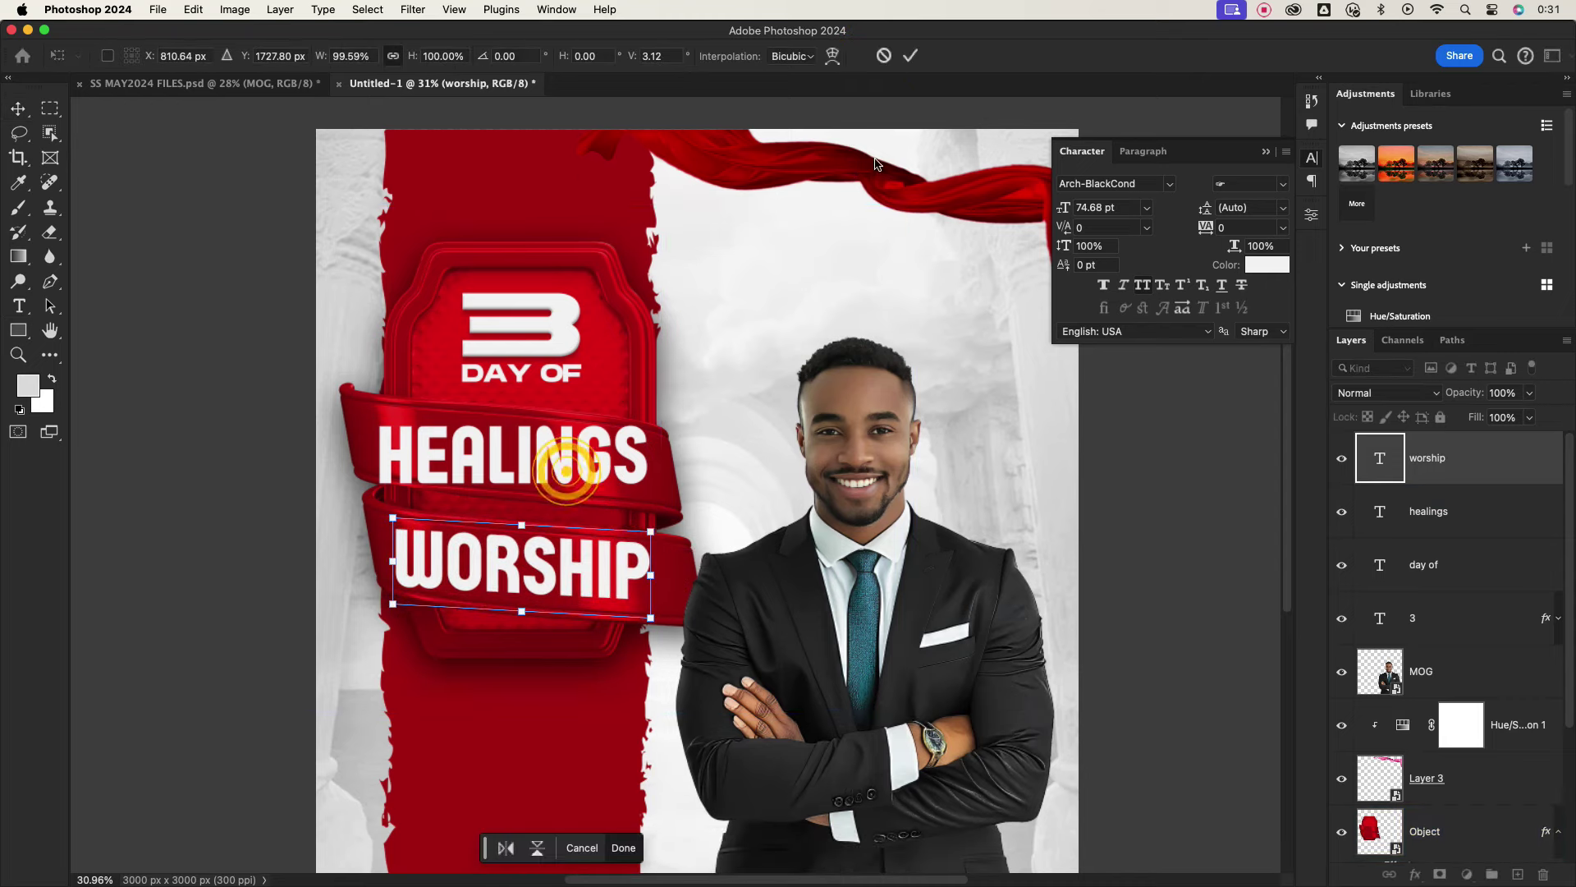
{"action": "key", "text": "Return"}
{"action": "left_click", "coordinate": [567, 460], "text": "ctrl"}
Tilt and shift HEALINGS along the upper ribbon, and widen WORSHIP to fill the lower ribbon.
{"action": "key", "text": "ctrl+t"}
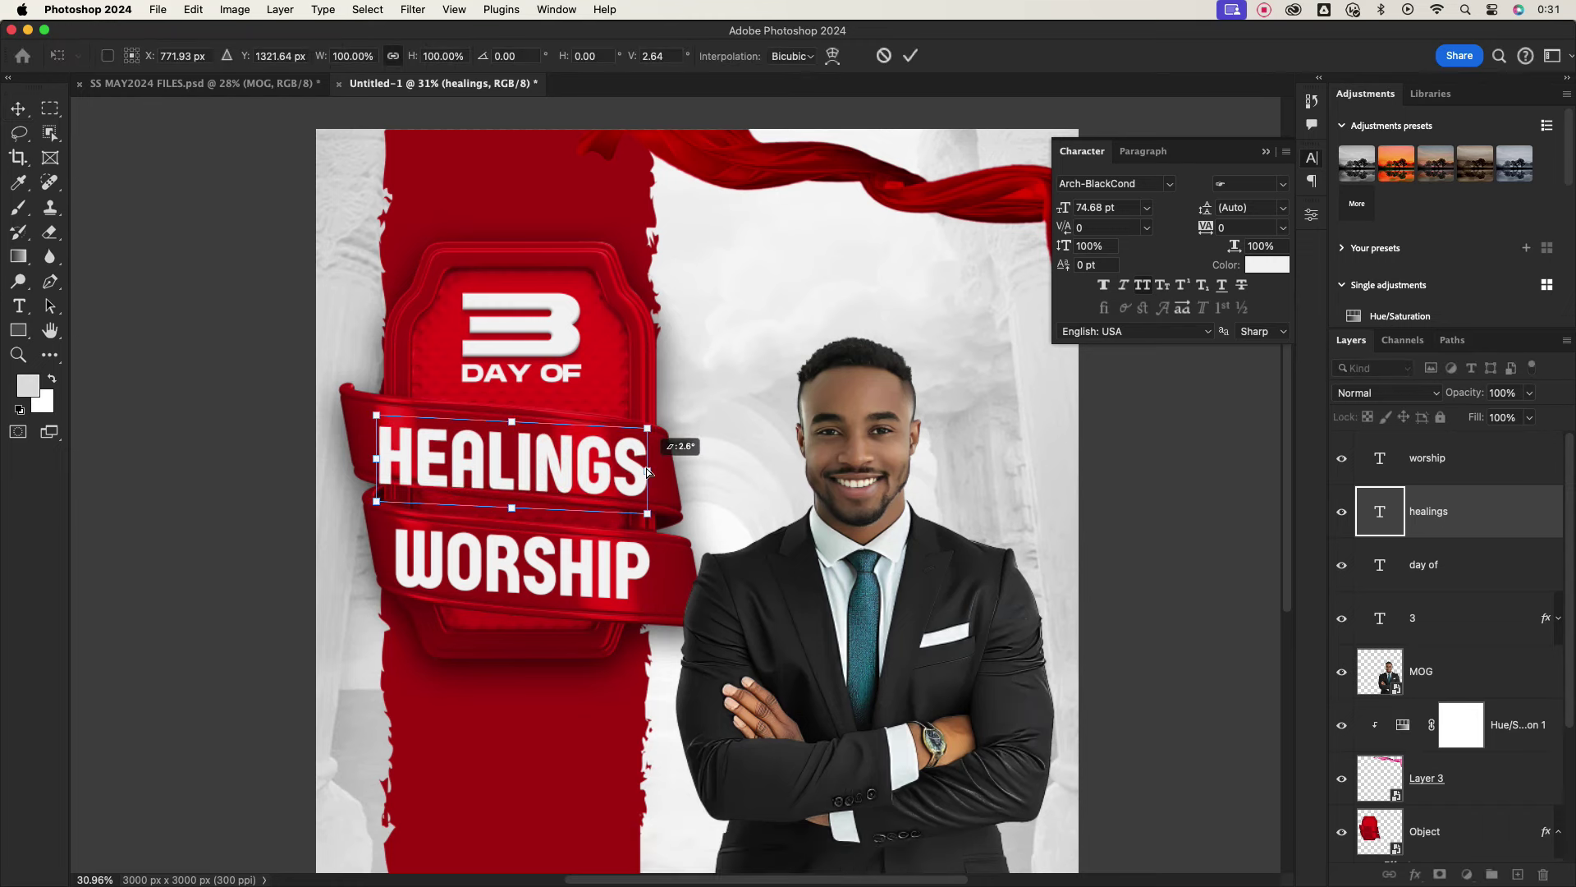
{"action": "left_click_drag", "start_coordinate": [650, 459], "coordinate": [679, 451]}
{"action": "left_click_drag", "start_coordinate": [567, 461], "coordinate": [661, 458]}
{"action": "key", "text": "Return"}
{"action": "key", "text": "ctrl+t"}
{"action": "key", "text": "Return"}
{"action": "left_click", "coordinate": [648, 584]}
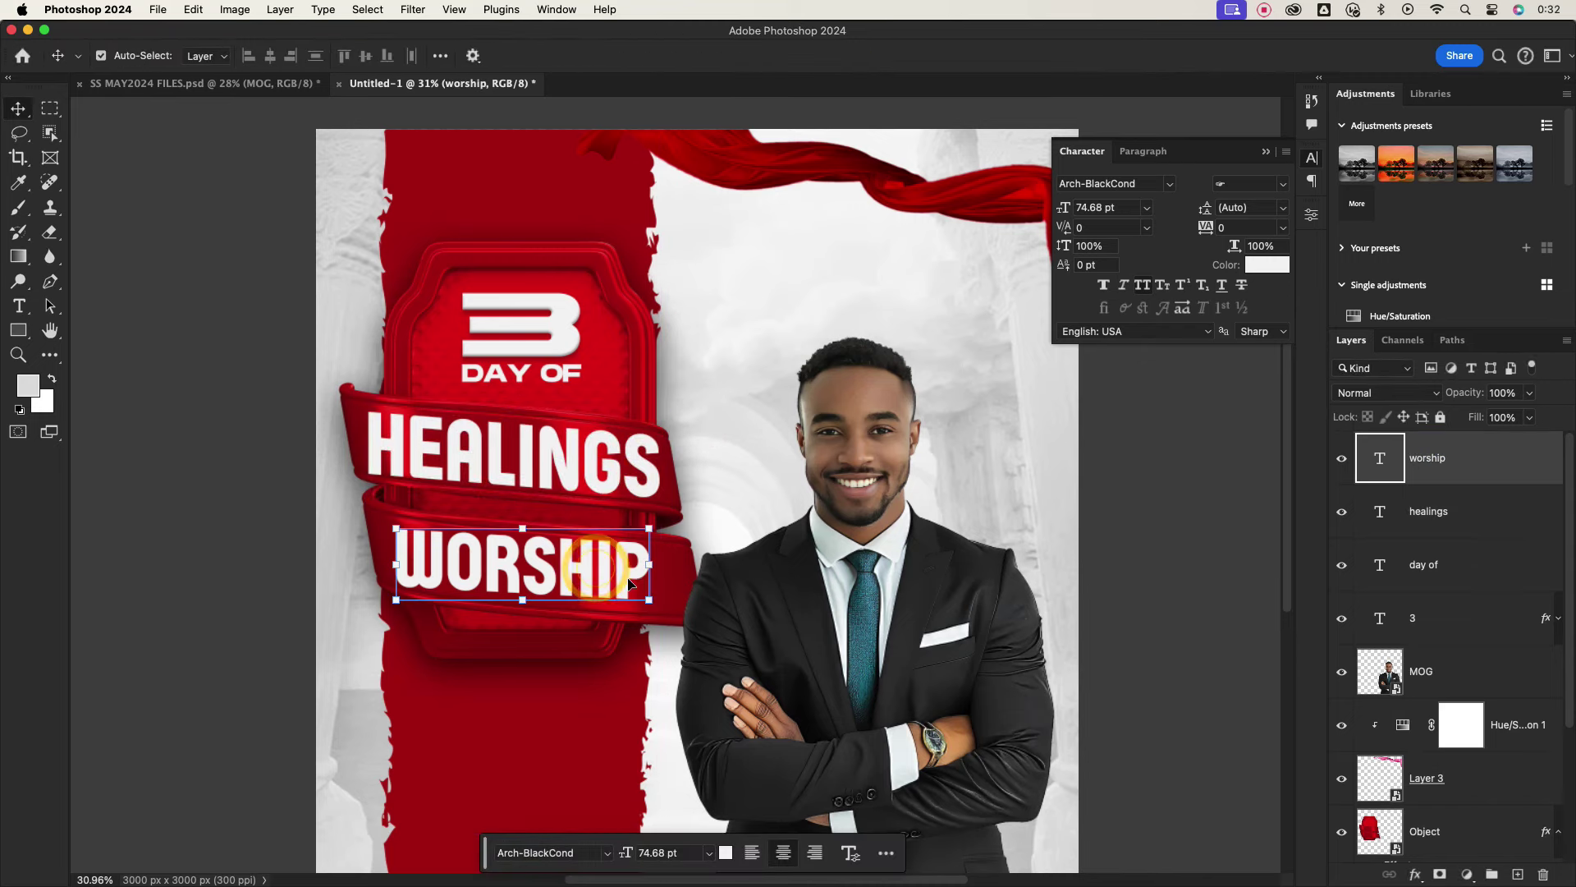
{"action": "key", "text": "ctrl+t"}
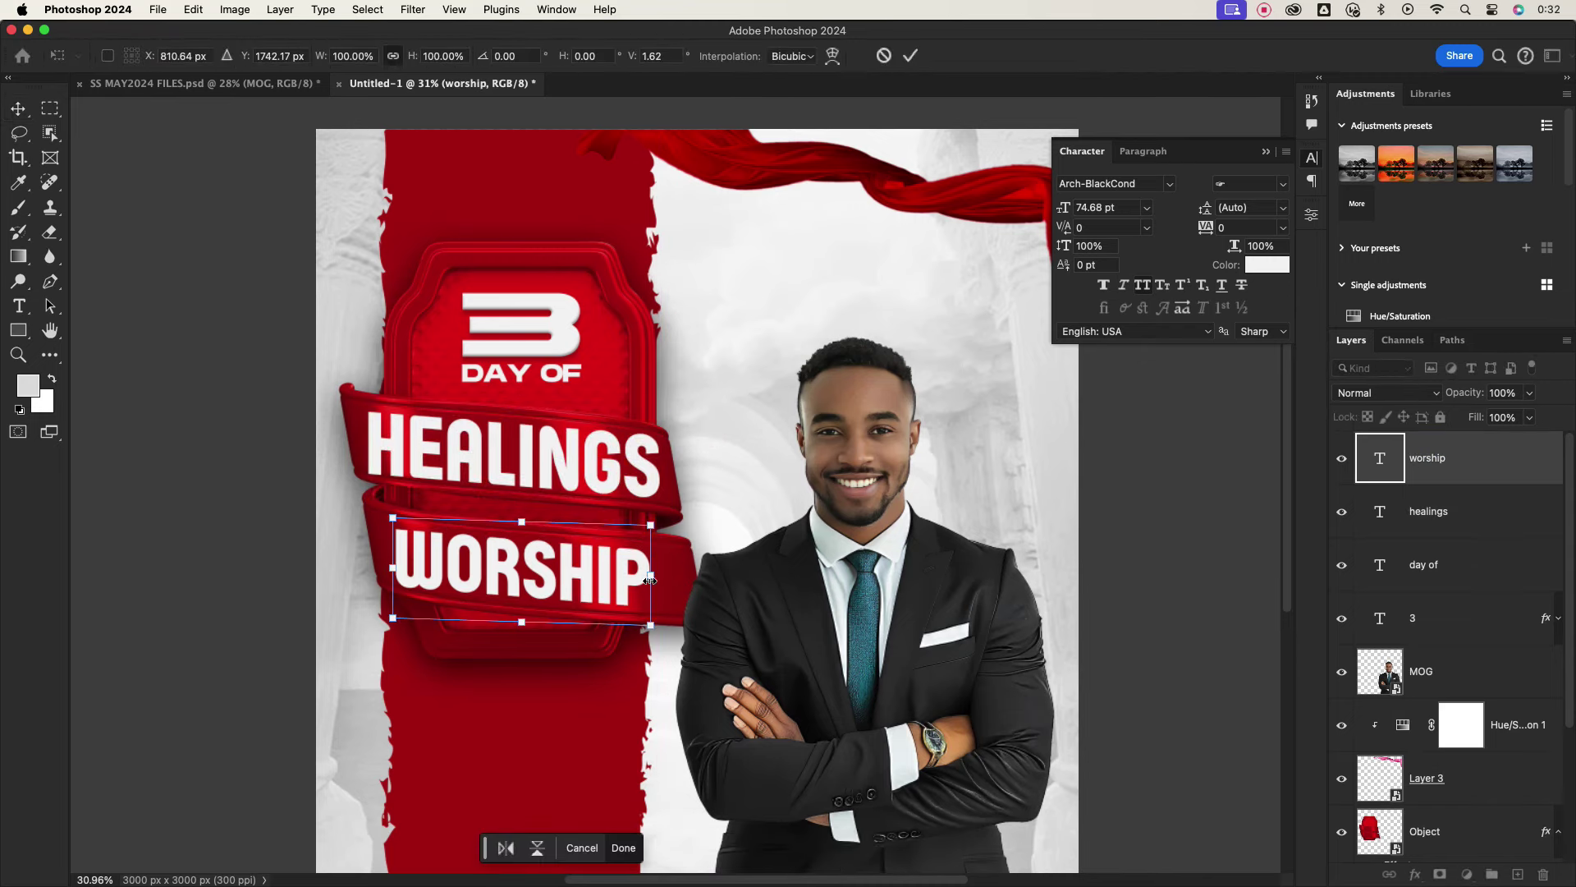
{"action": "left_click_drag", "start_coordinate": [650, 566], "coordinate": [679, 576]}
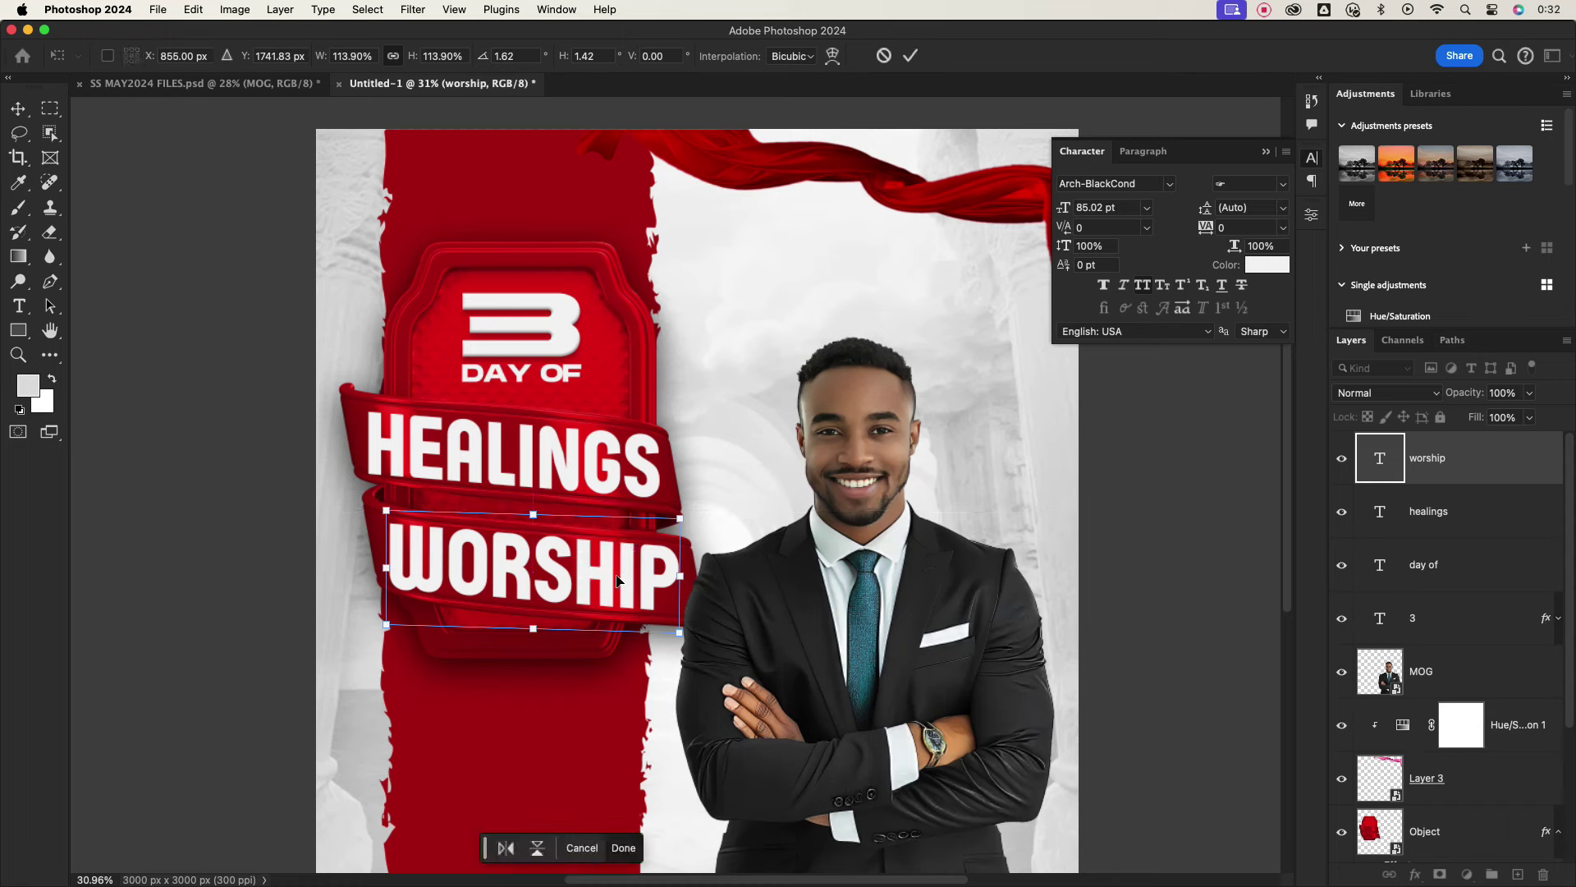
{"action": "left_click", "coordinate": [914, 56]}
Paste the copied bevel and drop shadow layer style onto HEALINGS and WORSHIP.
{"action": "left_click", "coordinate": [511, 447]}
{"action": "right_click", "coordinate": [1507, 517]}
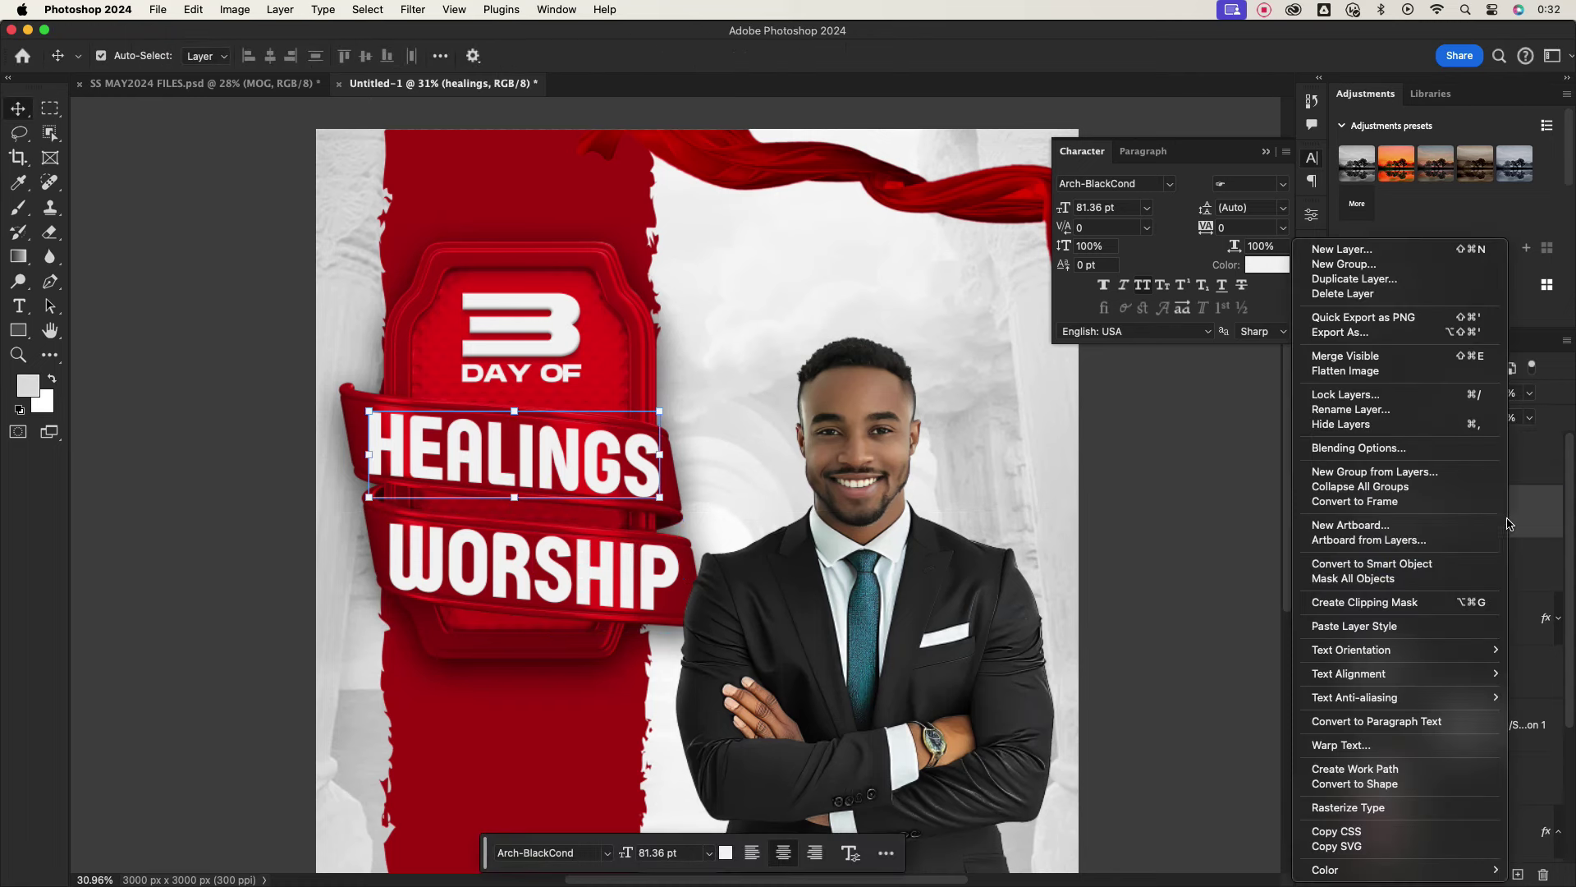
{"action": "left_click", "coordinate": [1358, 630]}
{"action": "left_click", "coordinate": [1519, 458]}
{"action": "right_click", "coordinate": [1494, 459]}
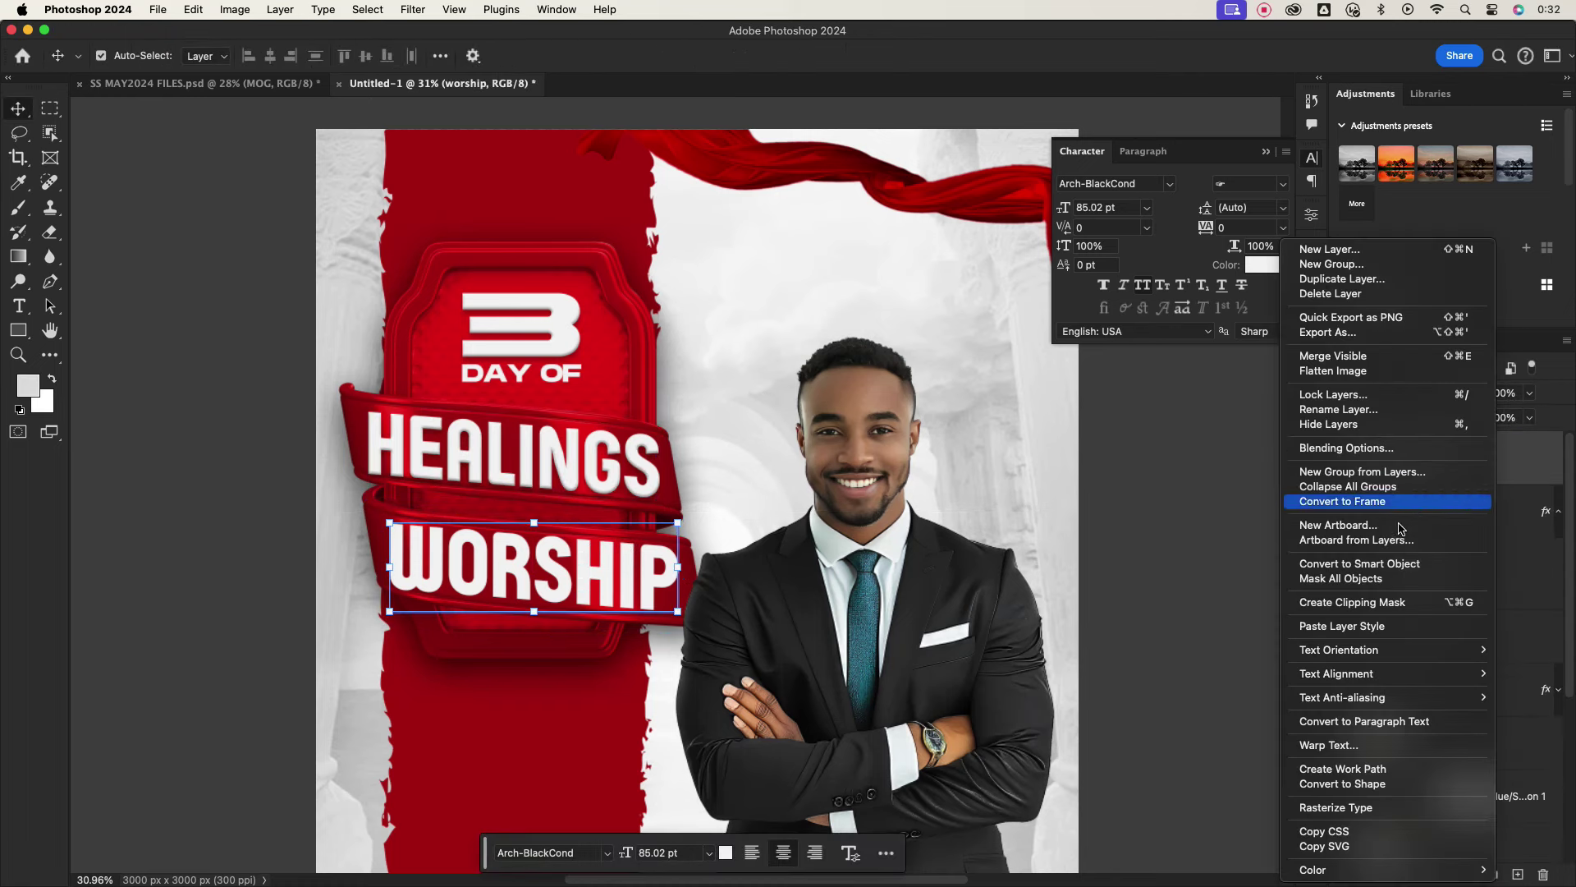
{"action": "left_click", "coordinate": [1354, 626]}
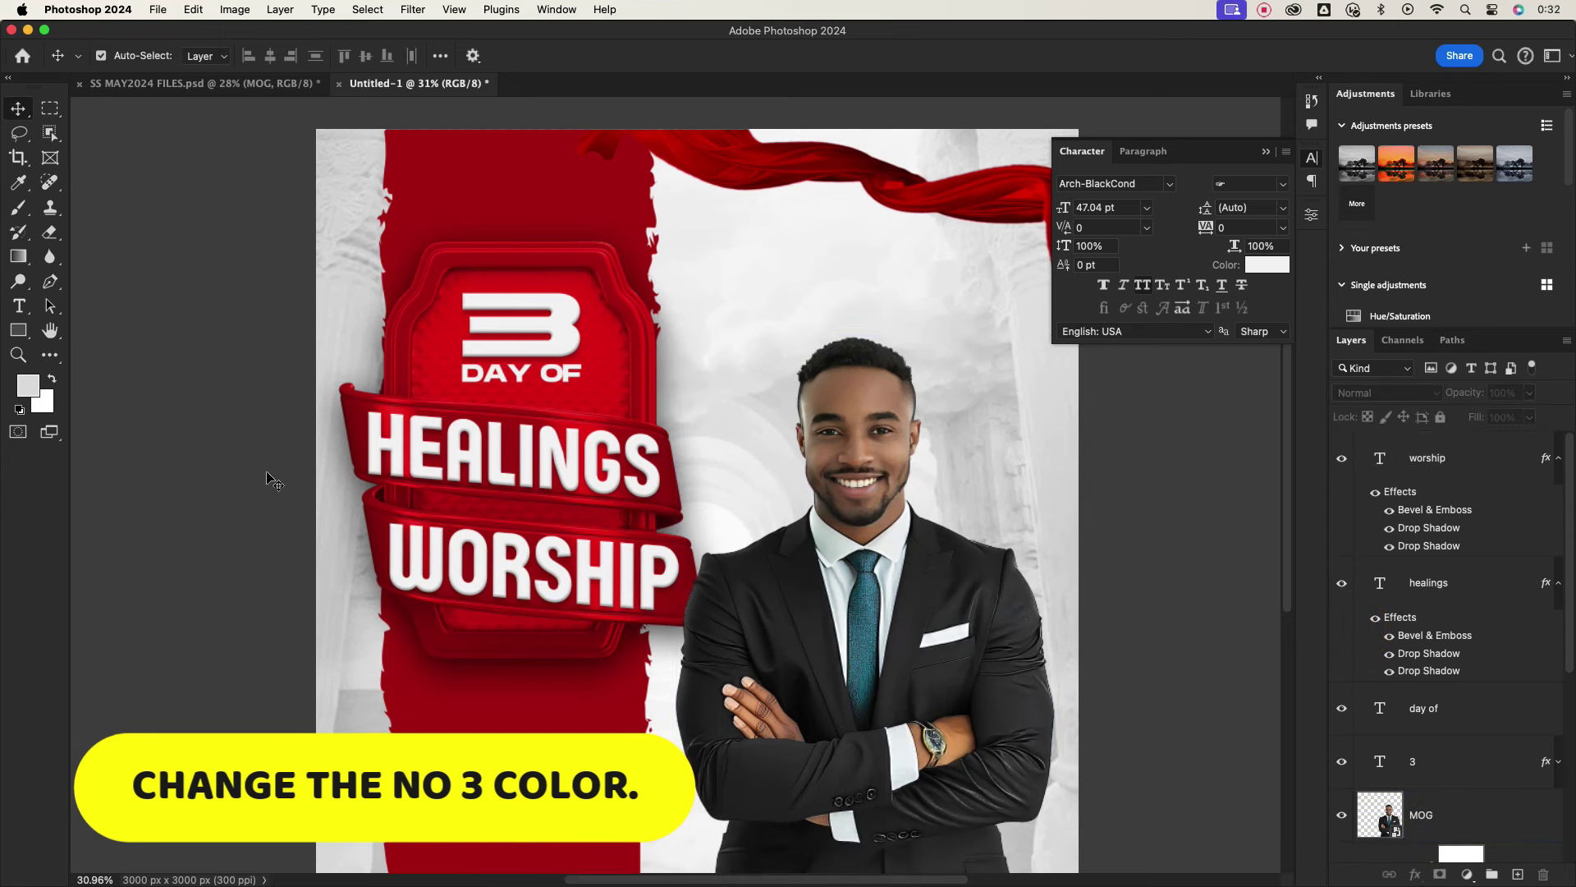
{"action": "left_click", "coordinate": [516, 487]}
{"action": "scroll", "coordinate": [531, 437], "scroll_direction": "up", "scroll_amount": 3}
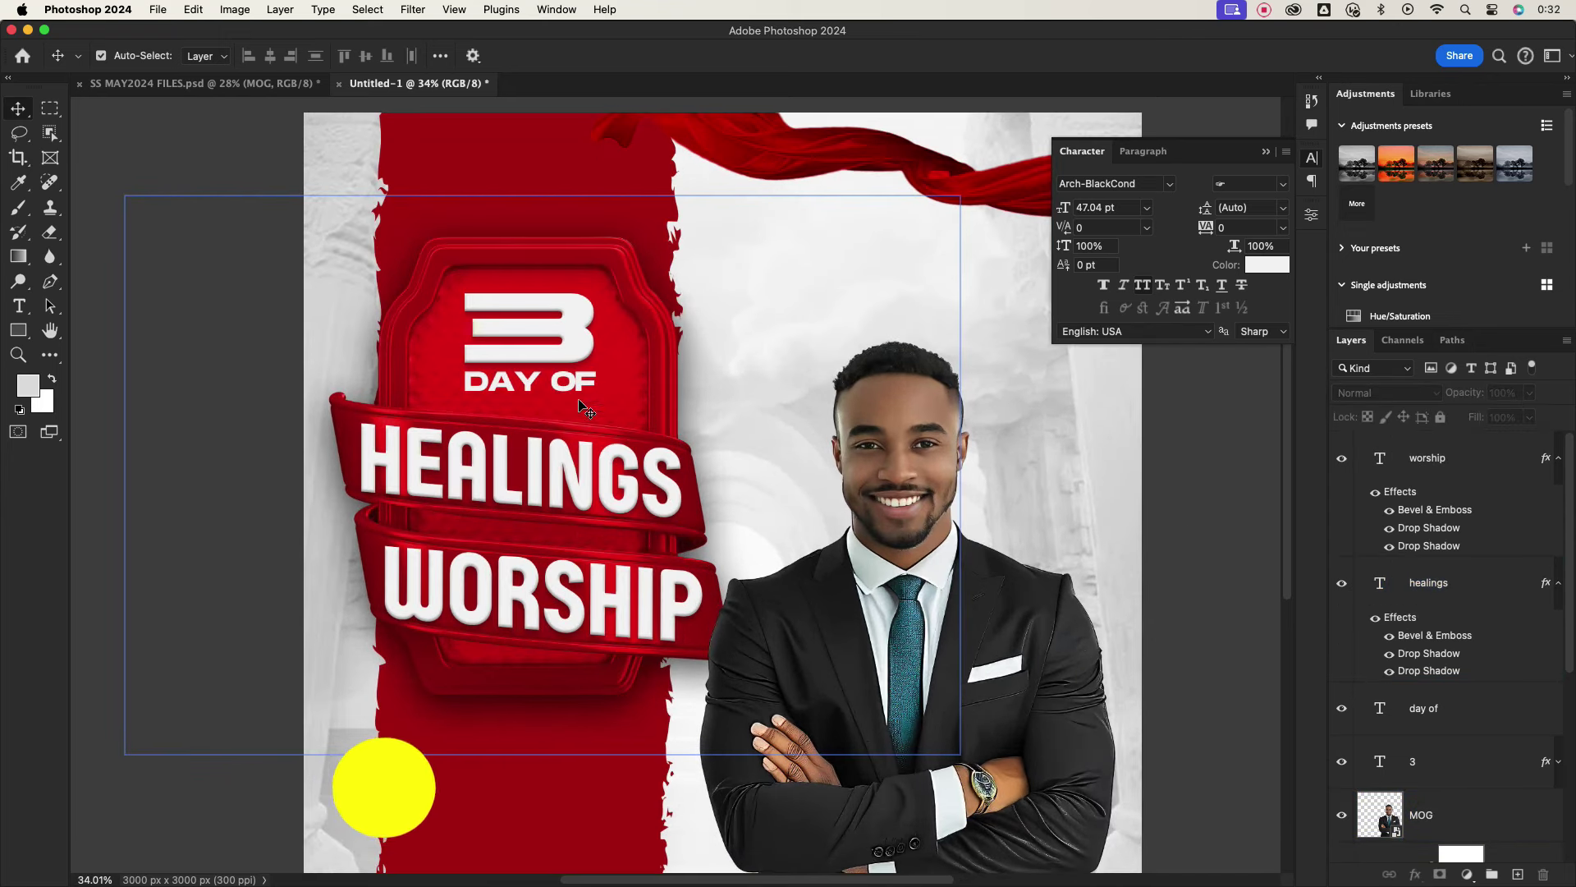
Colour the 3 yellow, then give DAY OF the same yellow sampled from the 3.
{"action": "left_click", "coordinate": [559, 345]}
{"action": "left_click", "coordinate": [1267, 264]}
{"action": "left_click", "coordinate": [1053, 556]}
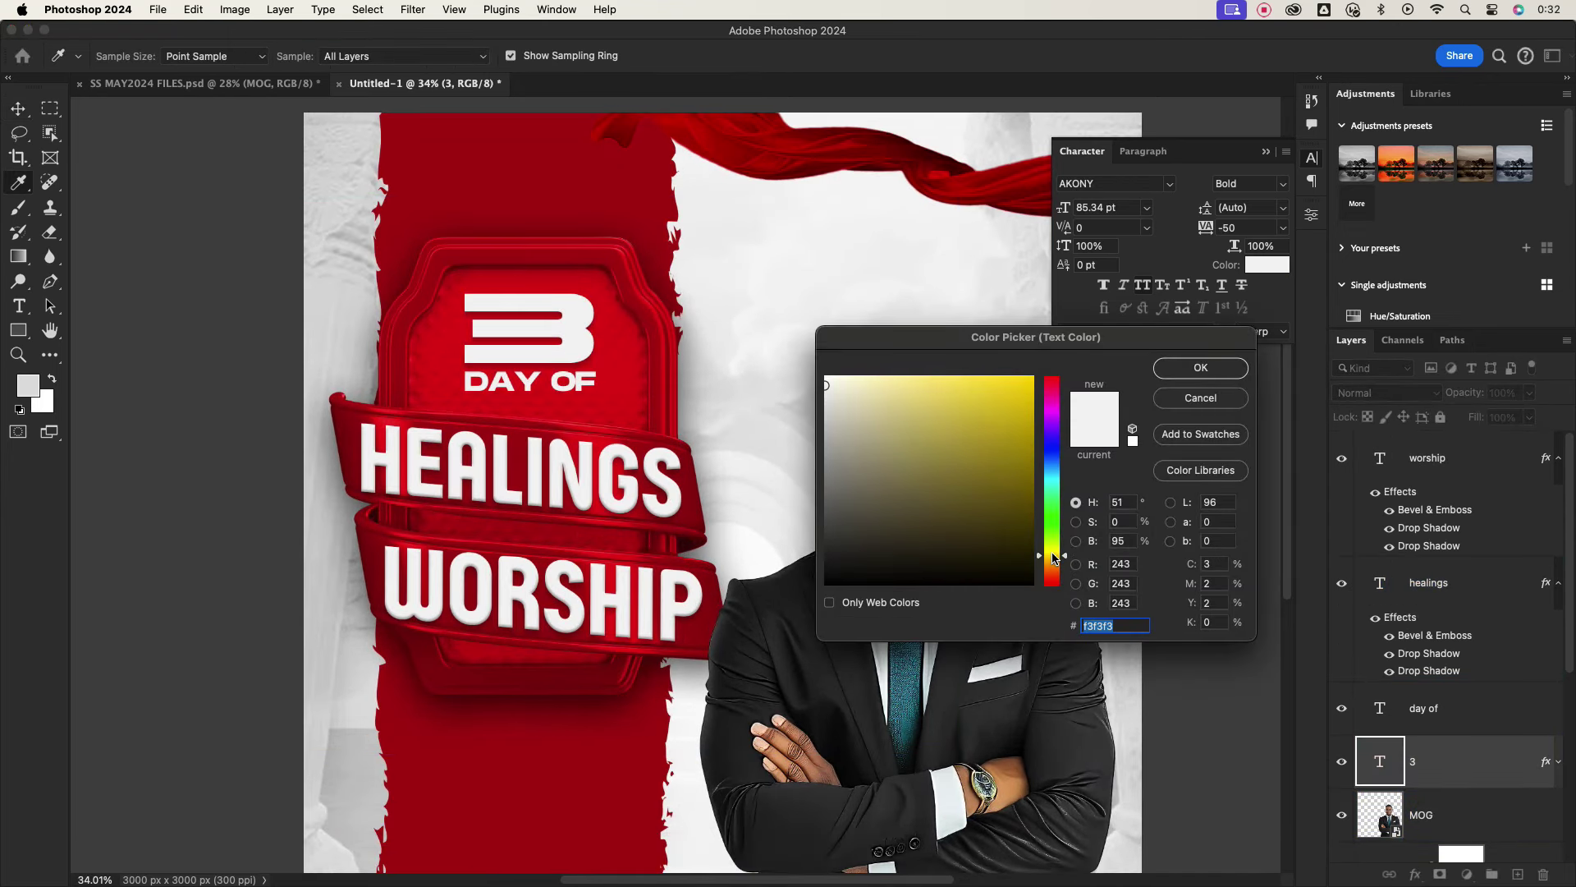
{"action": "left_click", "coordinate": [1200, 368]}
{"action": "left_click", "coordinate": [572, 386]}
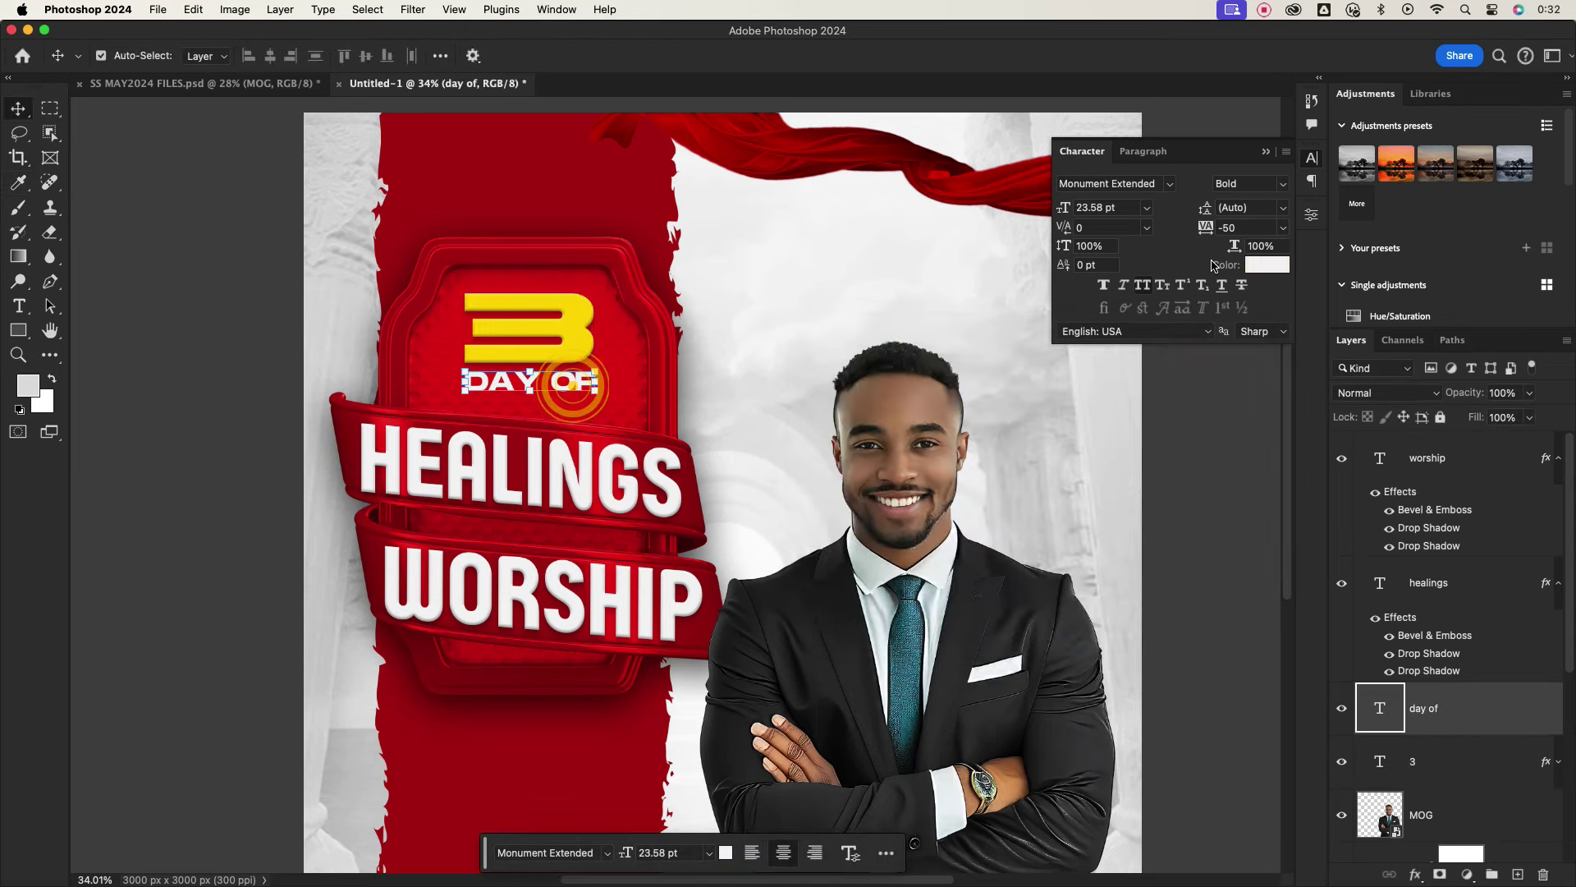
{"action": "left_click", "coordinate": [1267, 264]}
{"action": "left_click", "coordinate": [585, 324]}
{"action": "left_click", "coordinate": [1203, 366]}
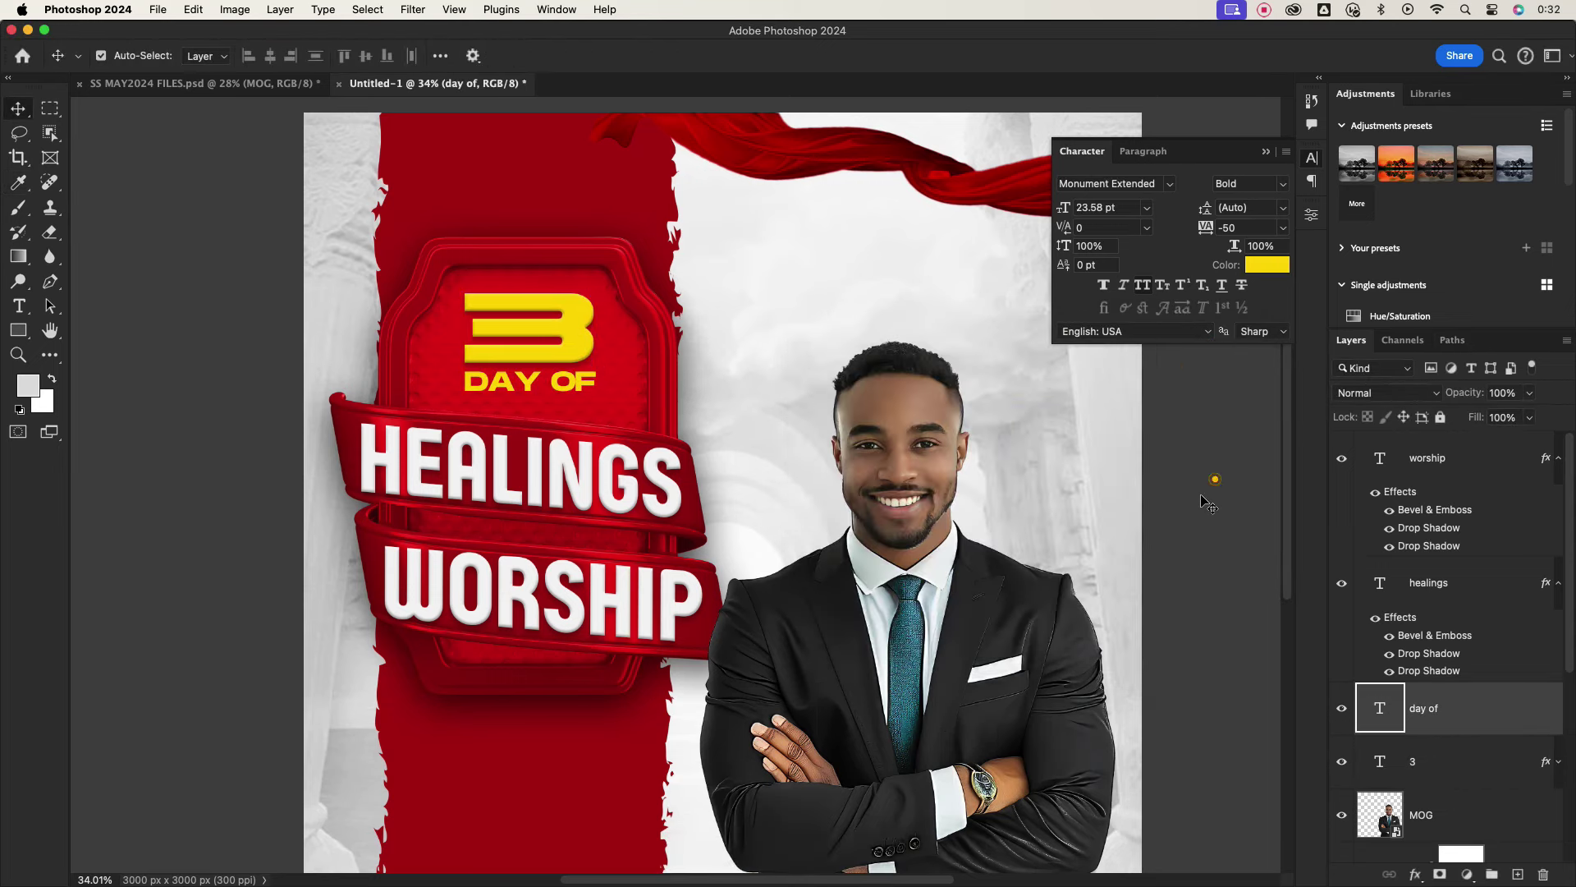
Collapse the WORSHIP and HEALINGS effects lists and reselect the worship layer.
{"action": "scroll", "coordinate": [634, 551], "scroll_direction": "down", "scroll_amount": 2}
{"action": "left_click", "coordinate": [634, 551]}
{"action": "left_click", "coordinate": [1097, 502]}
{"action": "left_click", "coordinate": [1517, 623]}
{"action": "left_click", "coordinate": [1458, 491]}
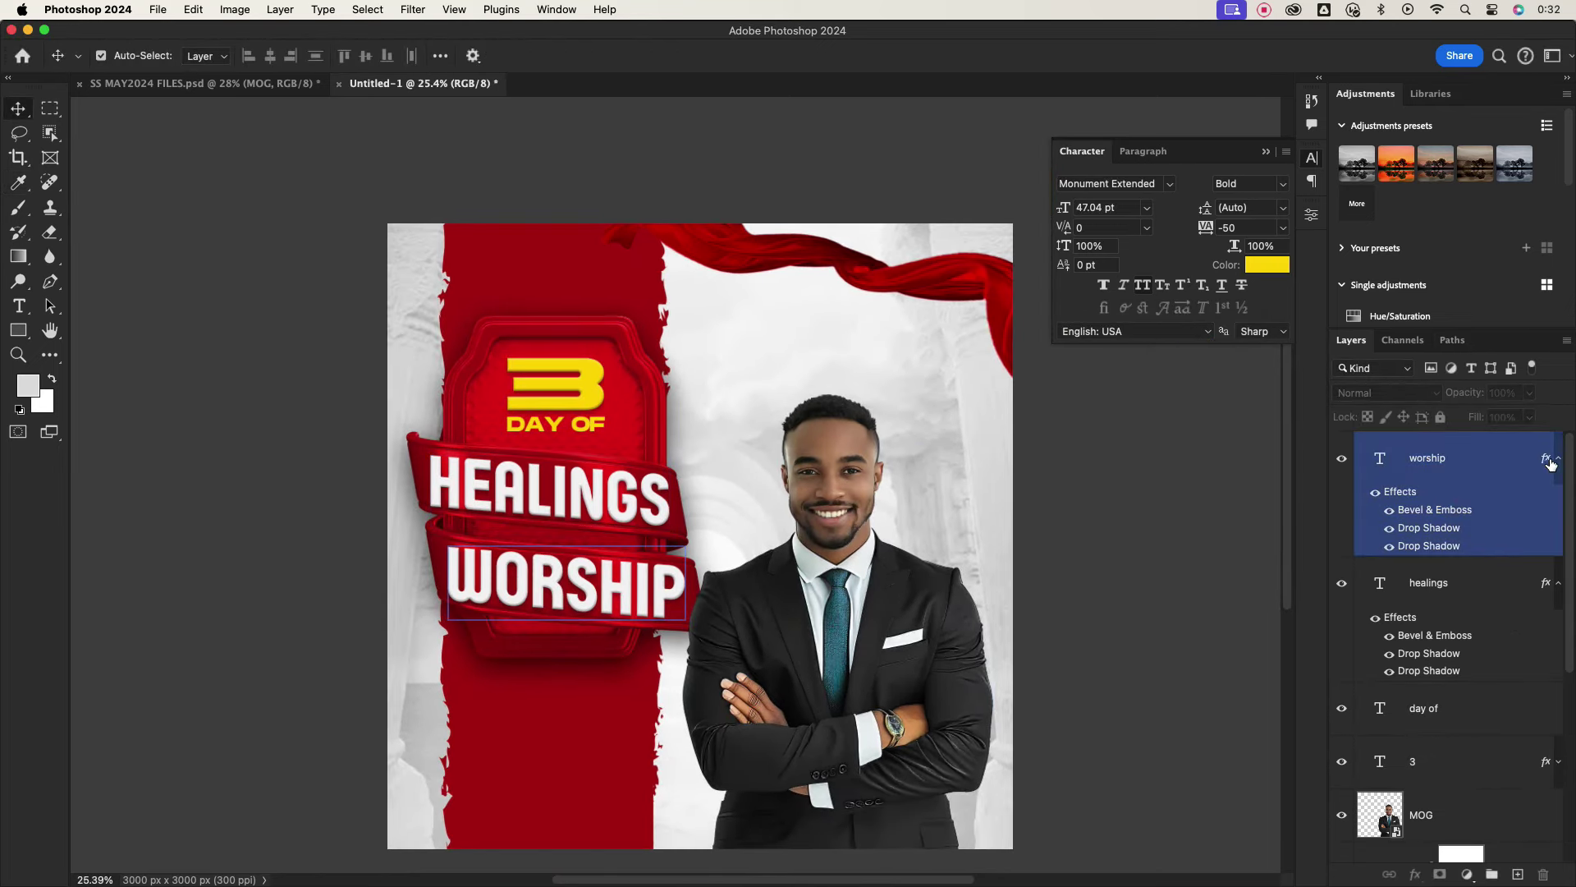
{"action": "left_click", "coordinate": [1558, 457]}
{"action": "left_click", "coordinate": [1558, 511]}
{"action": "left_click", "coordinate": [1505, 563]}
{"action": "left_click", "coordinate": [1477, 510]}
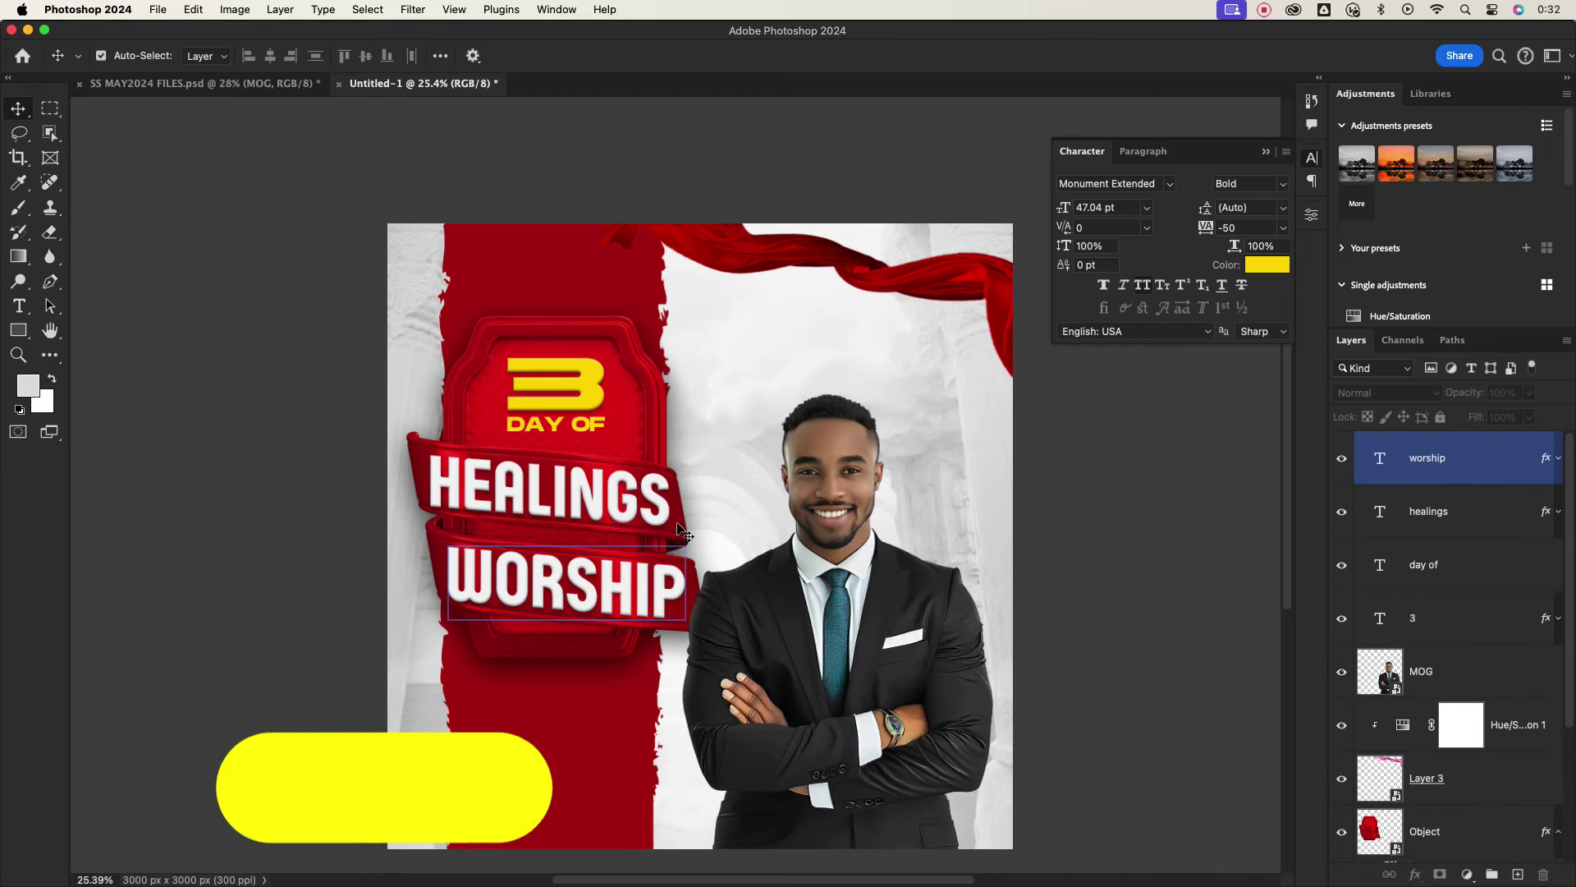
{"action": "scroll", "coordinate": [684, 519], "scroll_direction": "up", "scroll_amount": 5}
{"action": "scroll", "coordinate": [748, 567], "scroll_direction": "down", "scroll_amount": 3}
{"action": "left_click", "coordinate": [1428, 457]}
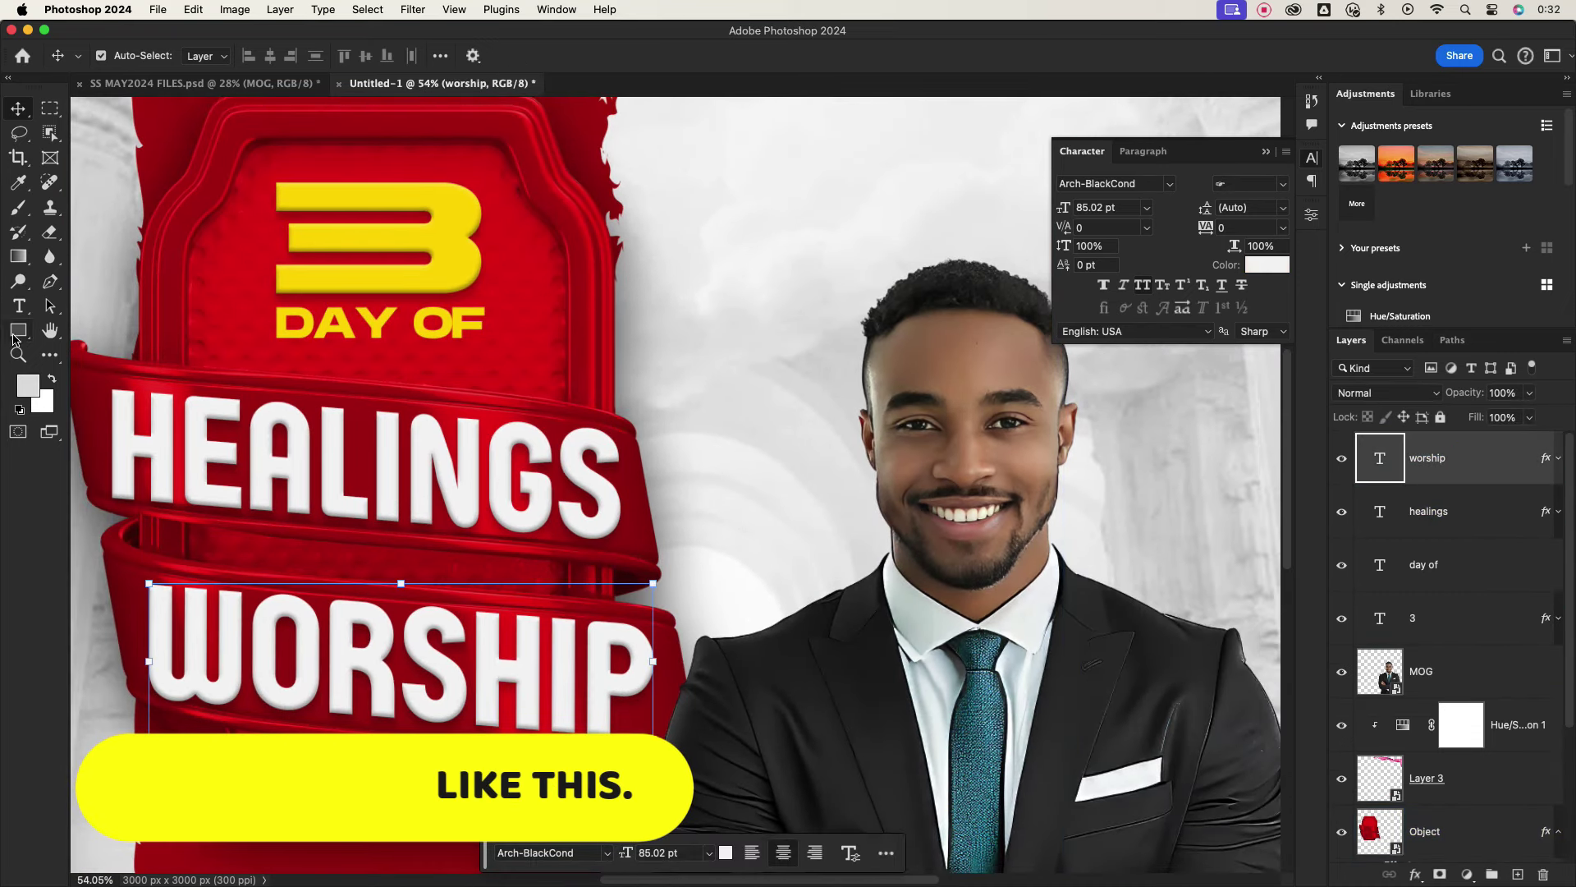
Draw a small grey bar between HEALINGS and WORSHIP and round its corners into a pill.
{"action": "key", "text": "u"}
{"action": "left_click_drag", "start_coordinate": [243, 526], "coordinate": [371, 570]}
{"action": "key", "text": "v"}
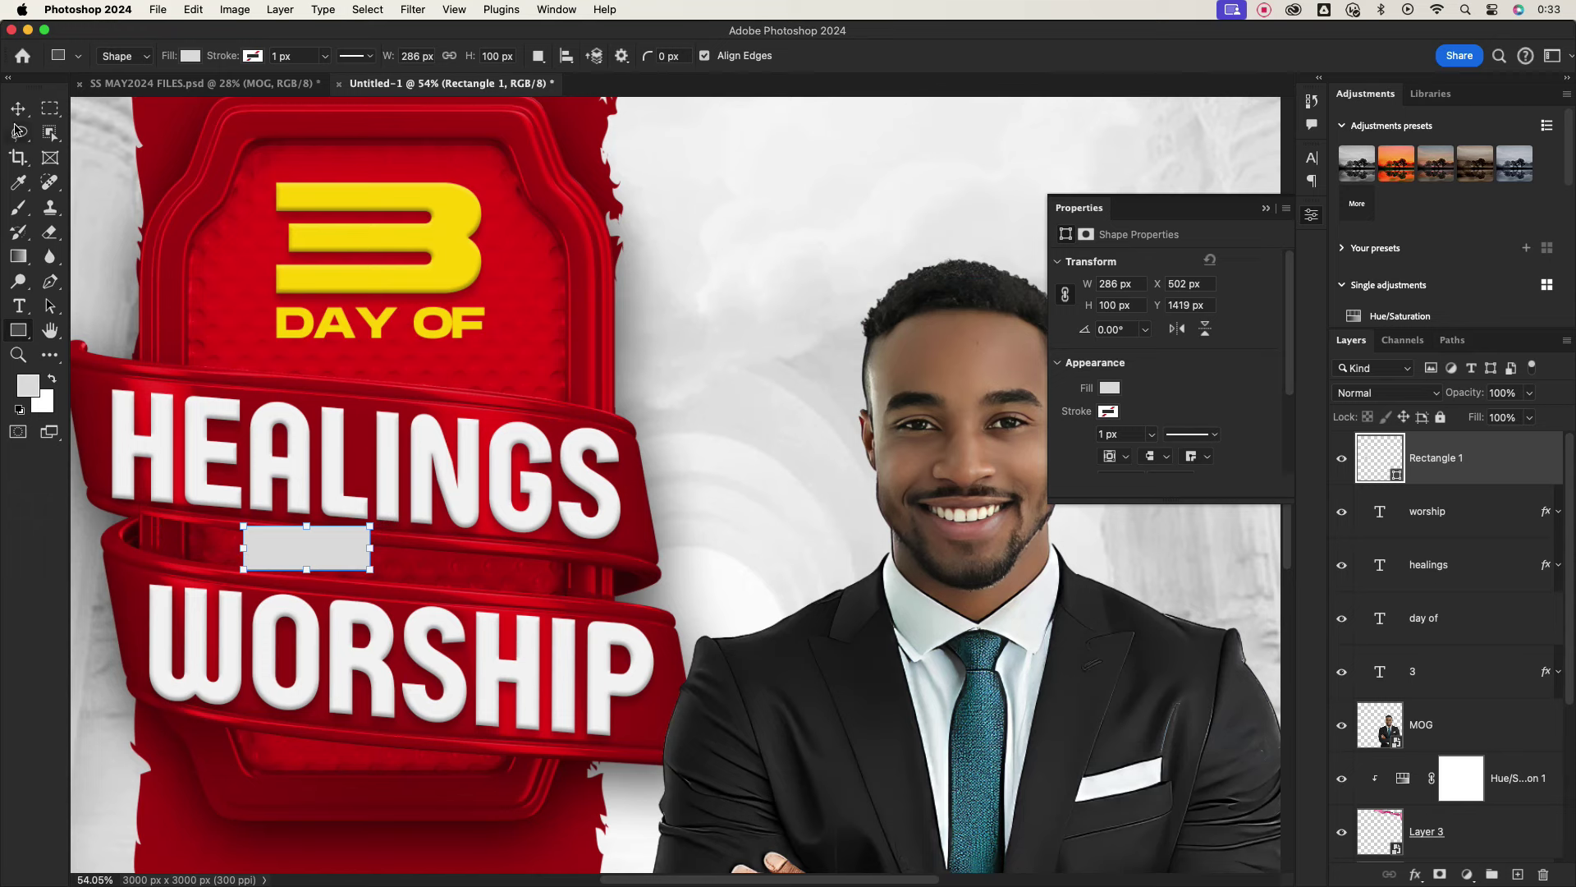
{"action": "scroll", "coordinate": [348, 563], "scroll_direction": "up", "scroll_amount": 3}
{"action": "left_click_drag", "start_coordinate": [500, 500], "coordinate": [116, 615]}
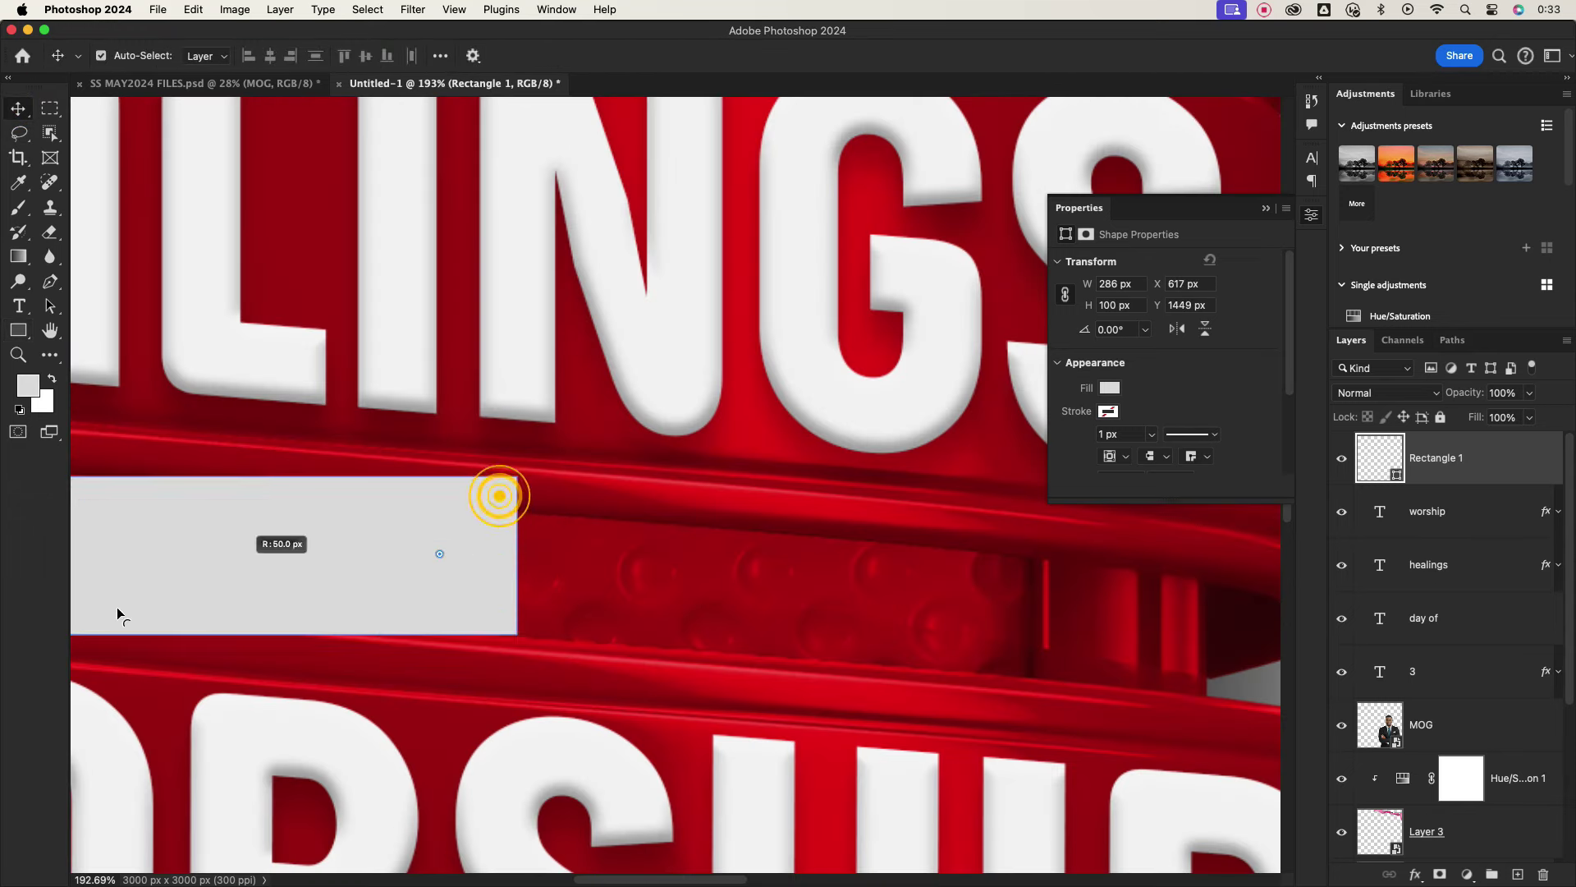
{"action": "scroll", "coordinate": [304, 581], "scroll_direction": "down", "scroll_amount": 2}
{"action": "left_click_drag", "start_coordinate": [304, 581], "coordinate": [293, 573]}
Try skewing the pill, keep it a live shape, then cancel the tilt to leave it level.
{"action": "key", "text": "ctrl+t"}
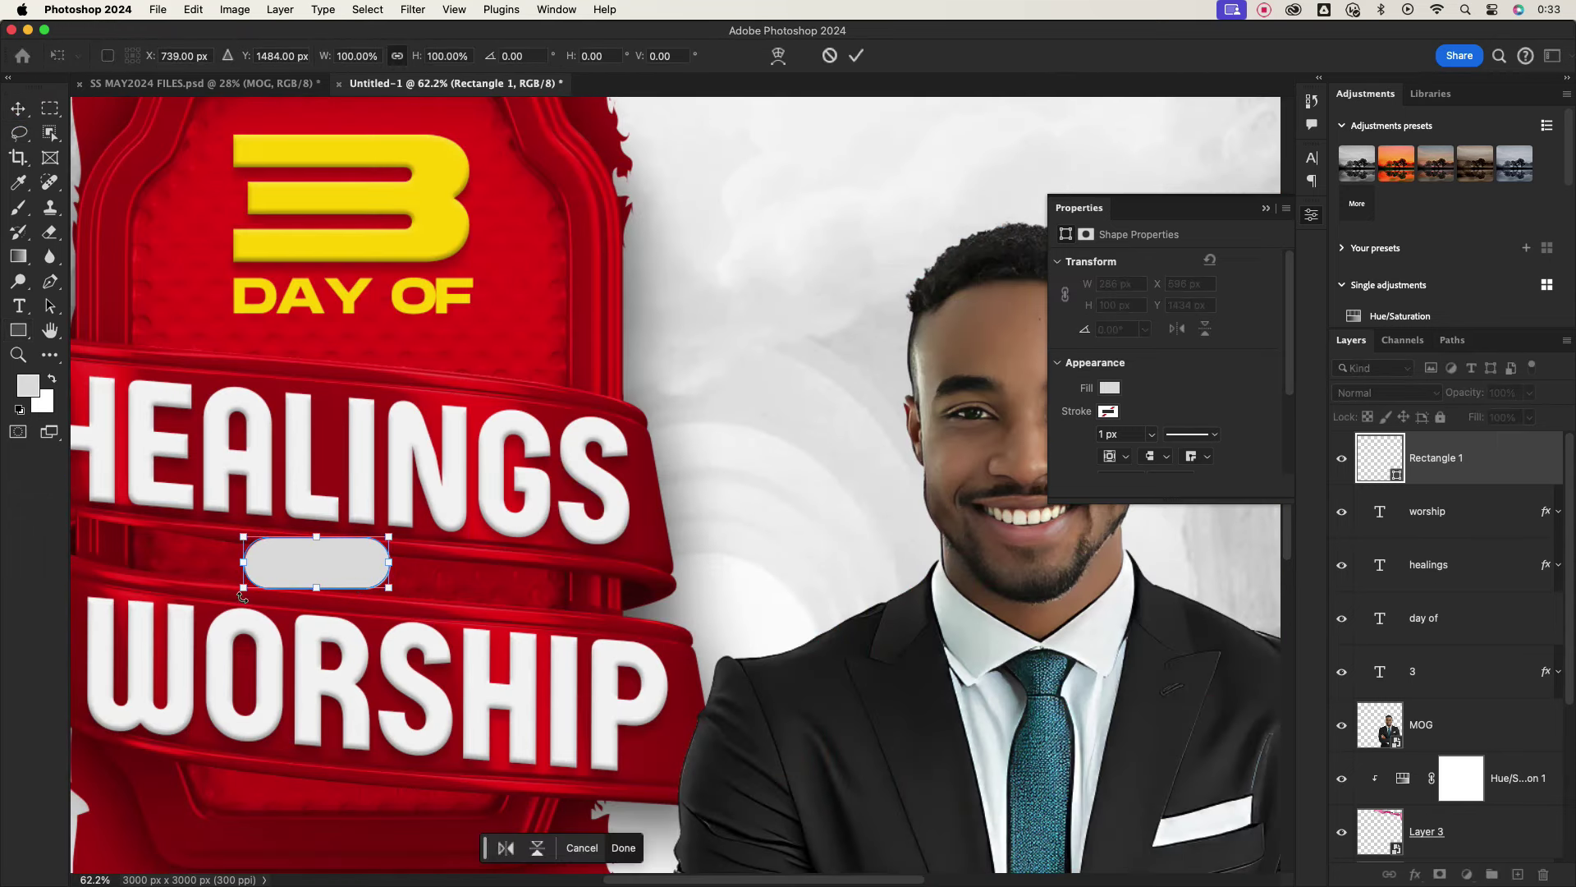
{"action": "mouse_move", "coordinate": [388, 566]}
{"action": "left_mouse_down"}
{"action": "mouse_move", "coordinate": [387, 584]}
{"action": "mouse_move", "coordinate": [345, 567]}
{"action": "left_mouse_up"}
{"action": "scroll", "coordinate": [346, 566], "scroll_direction": "down", "scroll_amount": 5}
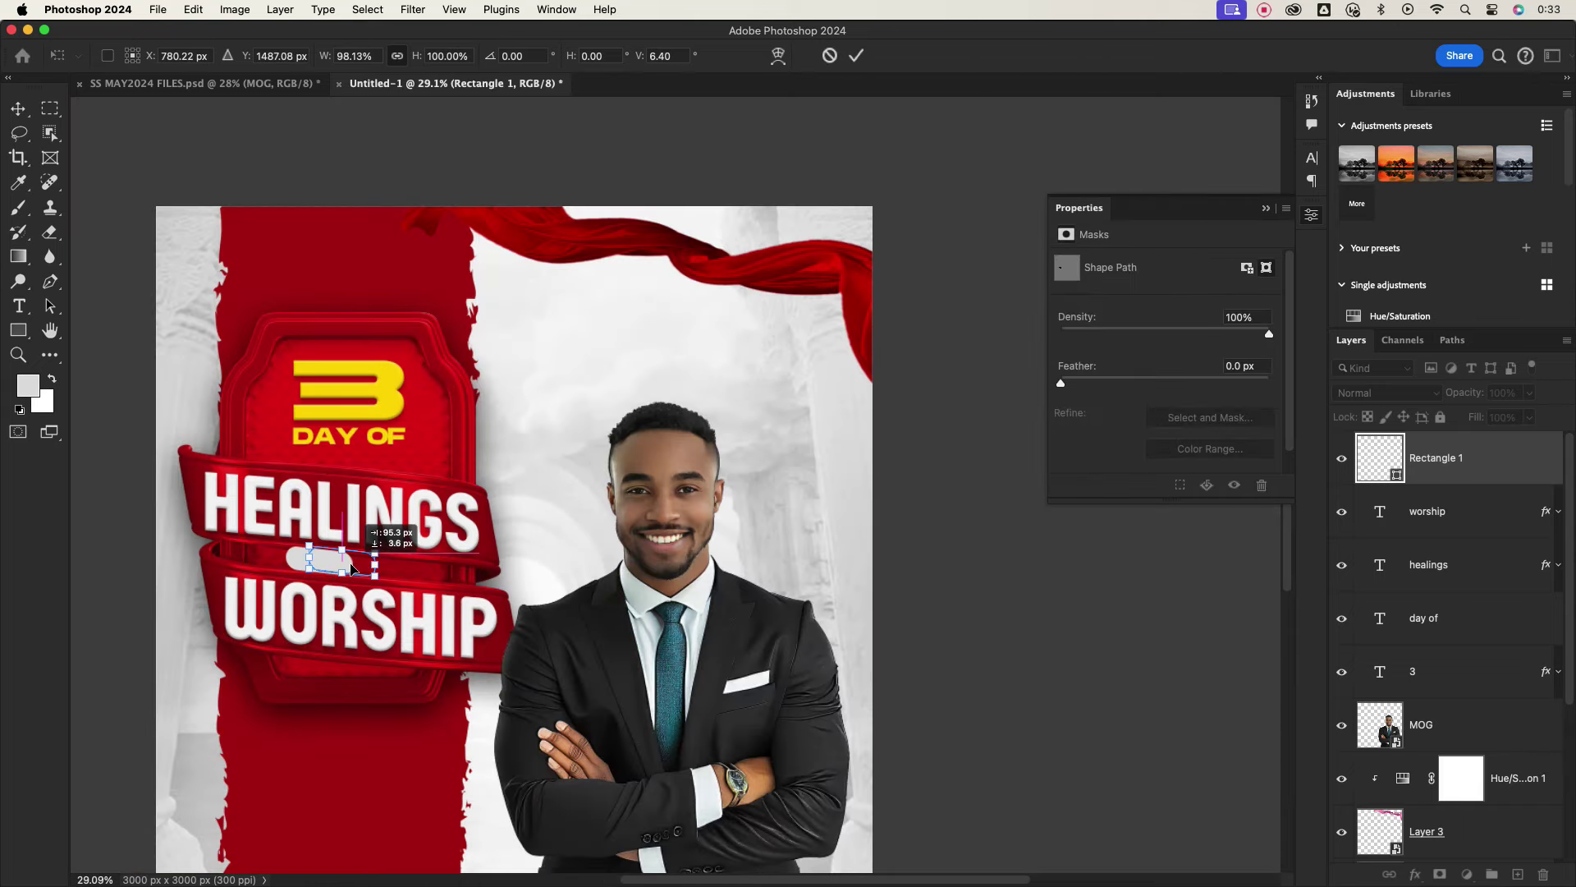
{"action": "left_click", "coordinate": [537, 485]}
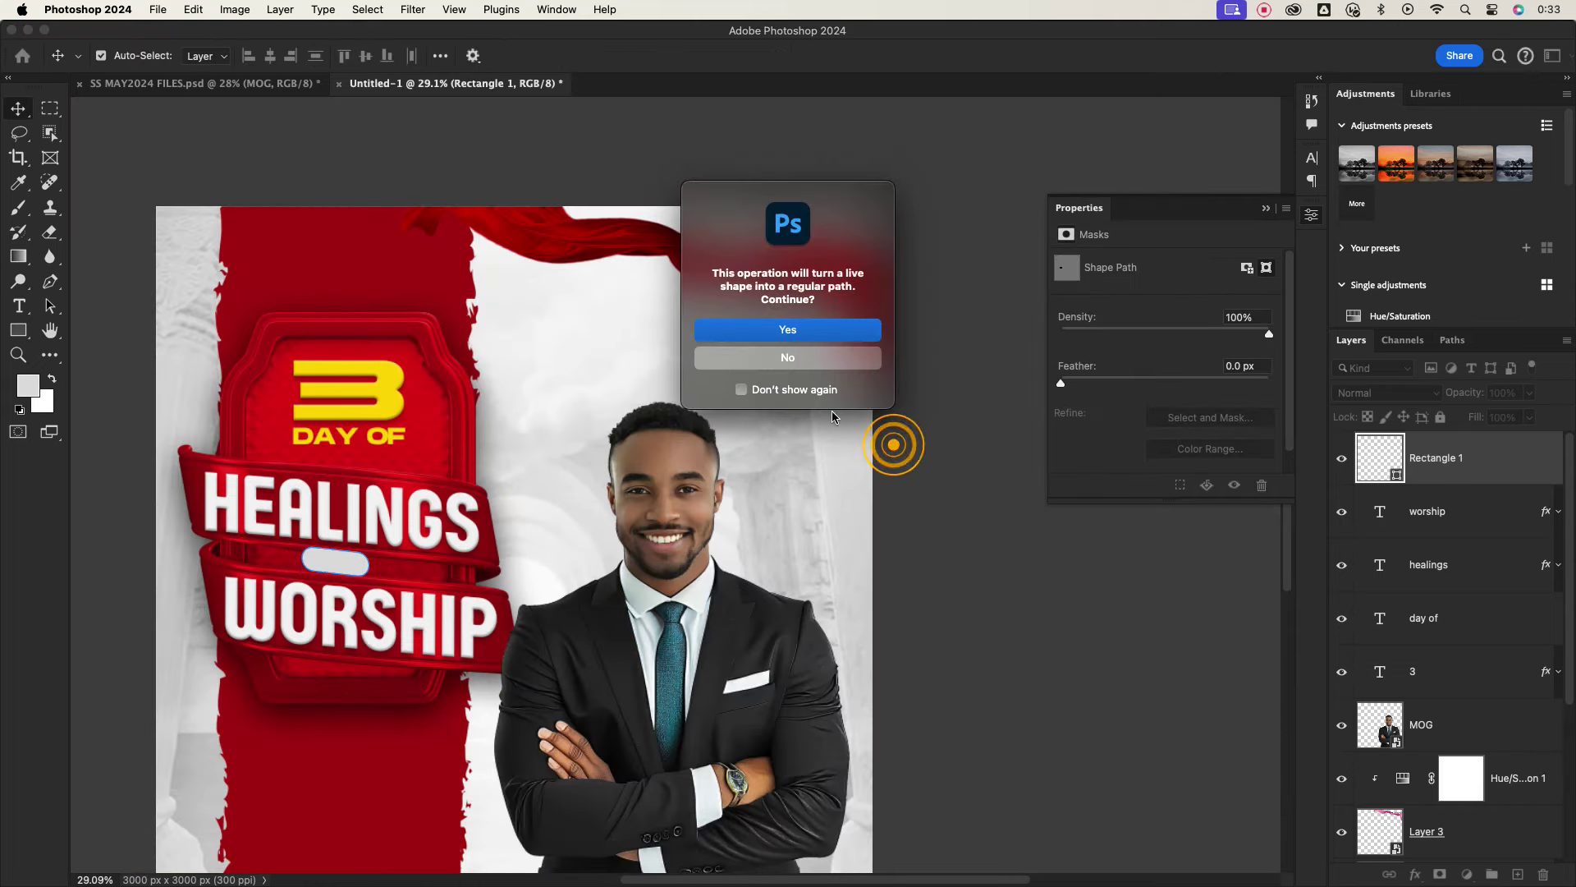
{"action": "left_click", "coordinate": [787, 357]}
{"action": "scroll", "coordinate": [312, 579], "scroll_direction": "up", "scroll_amount": 5}
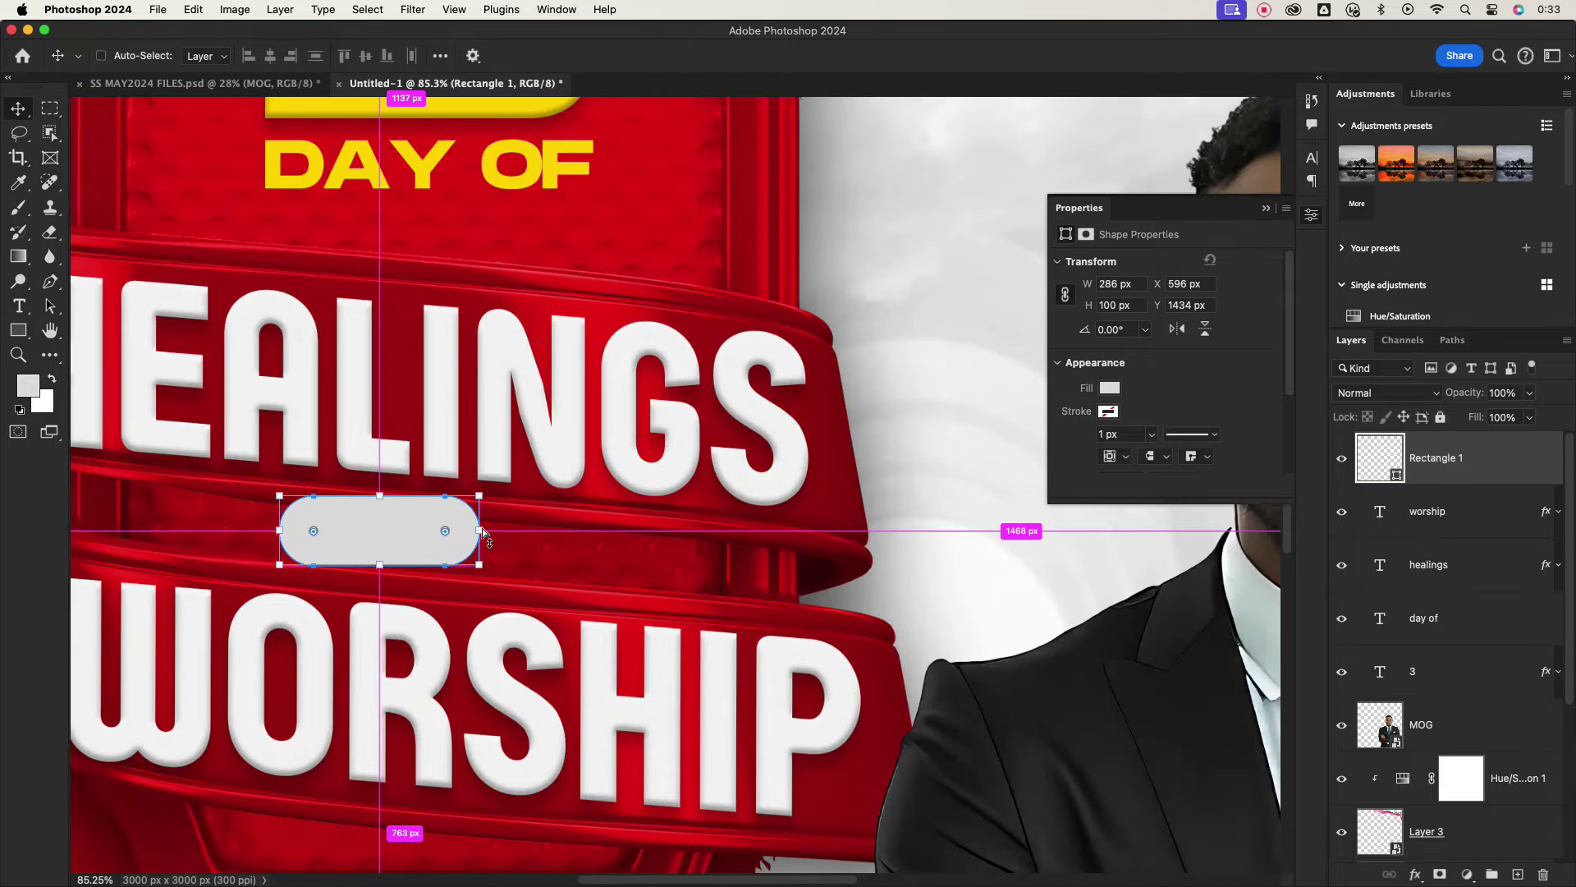
{"action": "left_click_drag", "start_coordinate": [481, 531], "coordinate": [482, 550]}
{"action": "key", "text": "Escape"}
{"action": "left_click", "coordinate": [545, 551]}
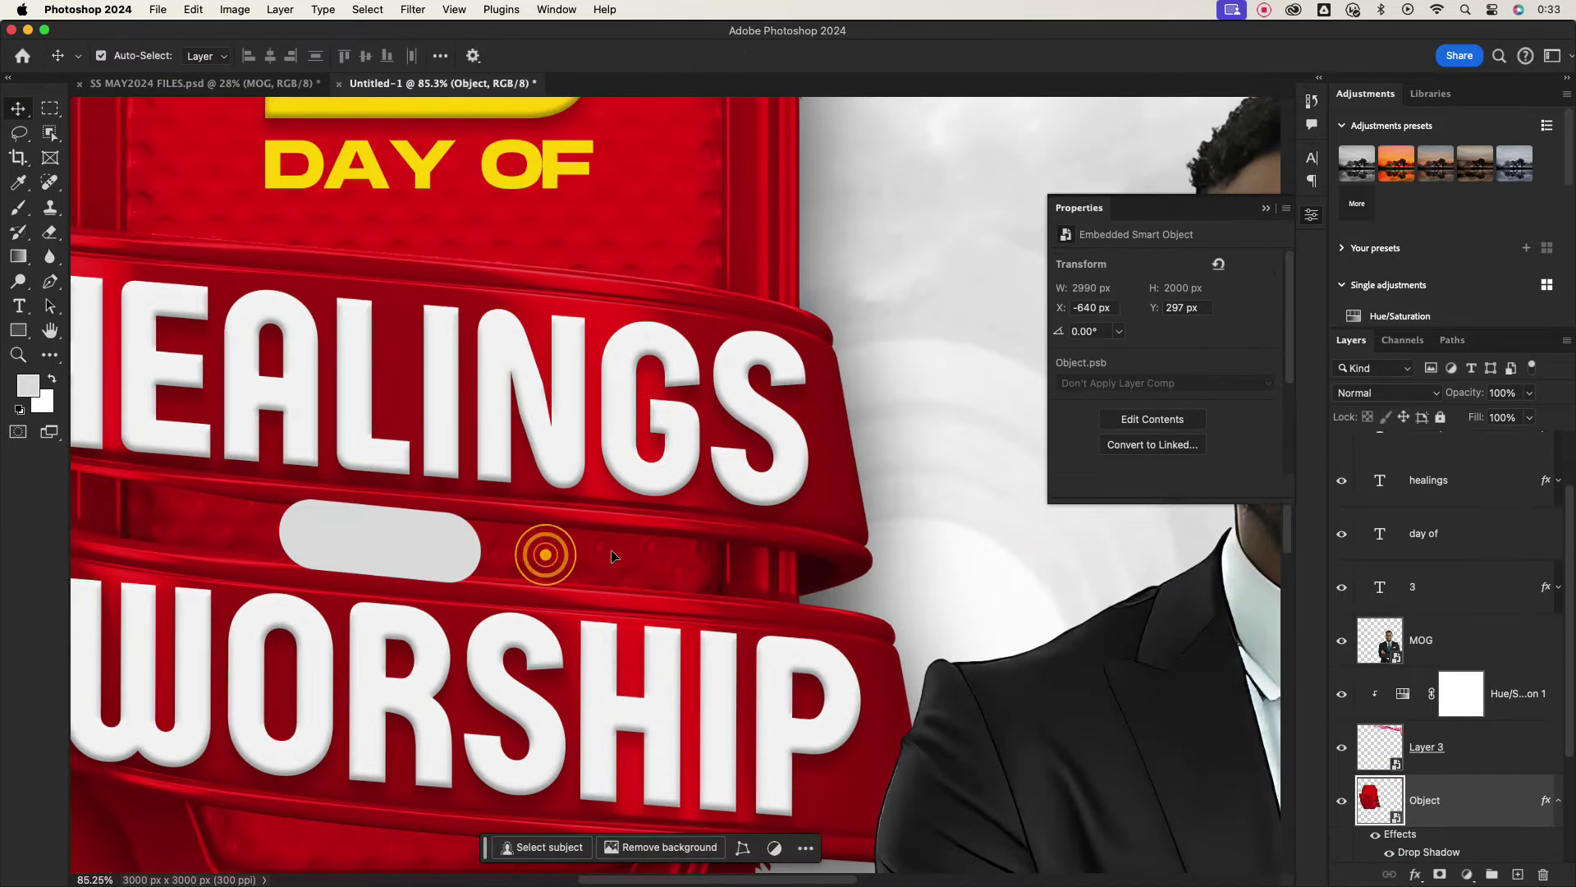
{"action": "scroll", "coordinate": [566, 558], "scroll_direction": "down", "scroll_amount": 5}
{"action": "scroll", "coordinate": [597, 605], "scroll_direction": "down", "scroll_amount": 2}
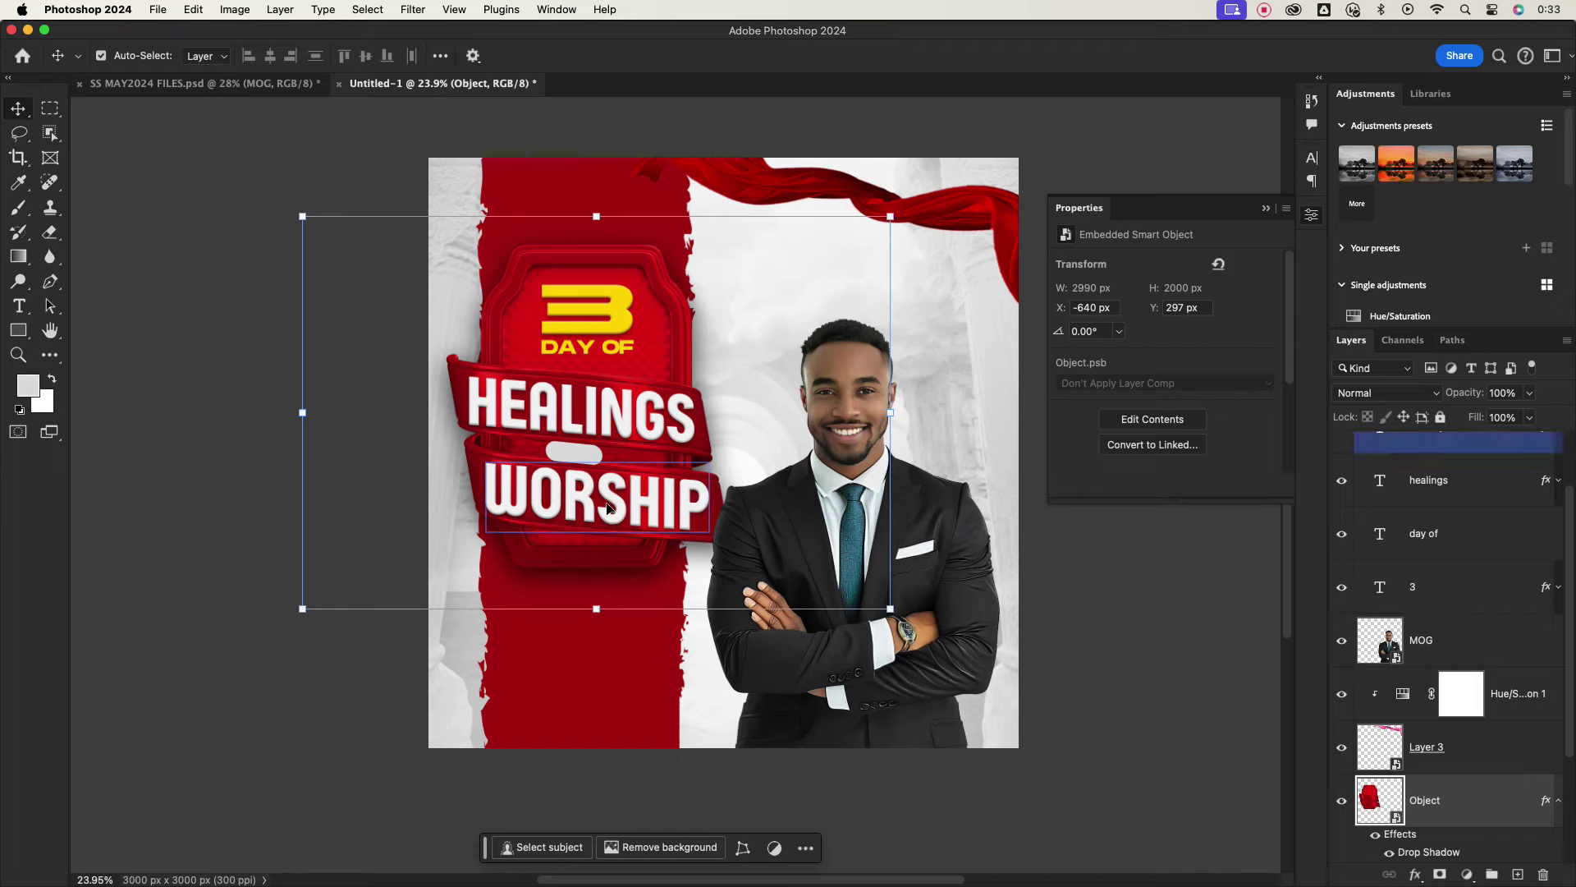
Deselect the current layer and reselect the Rectangle 1 pill layer.
{"action": "left_click", "coordinate": [1091, 570]}
{"action": "scroll", "coordinate": [1455, 502], "scroll_direction": "up", "scroll_amount": 2}
{"action": "left_click", "coordinate": [1455, 502]}
{"action": "left_click", "coordinate": [1456, 457]}
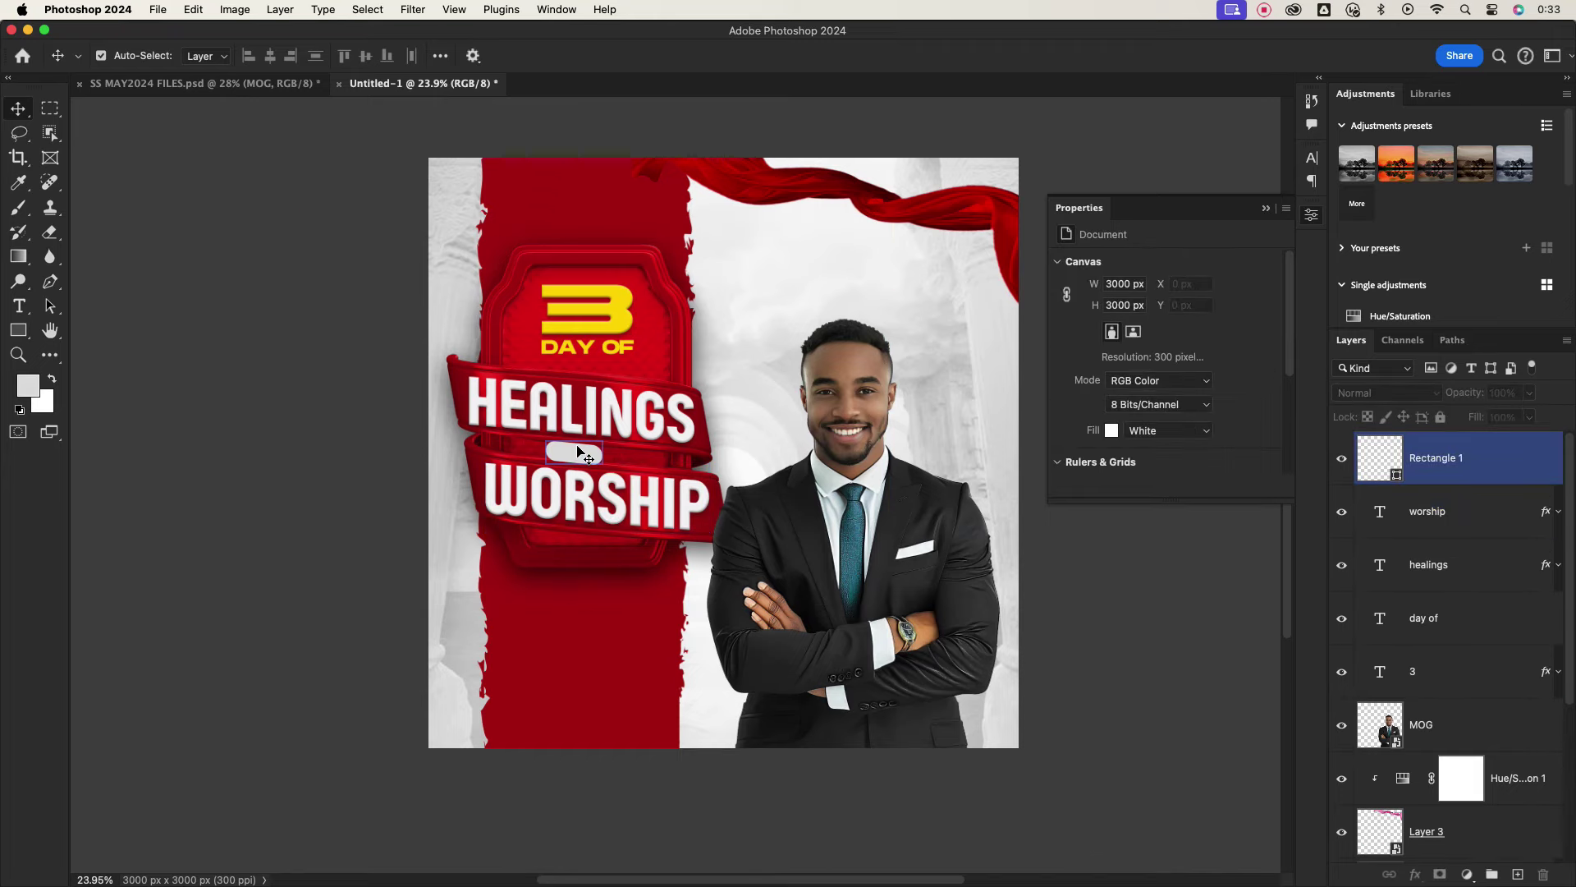
{"action": "scroll", "coordinate": [744, 549], "scroll_direction": "up", "scroll_amount": 2}
{"action": "scroll", "coordinate": [744, 550], "scroll_direction": "right", "scroll_amount": 2}
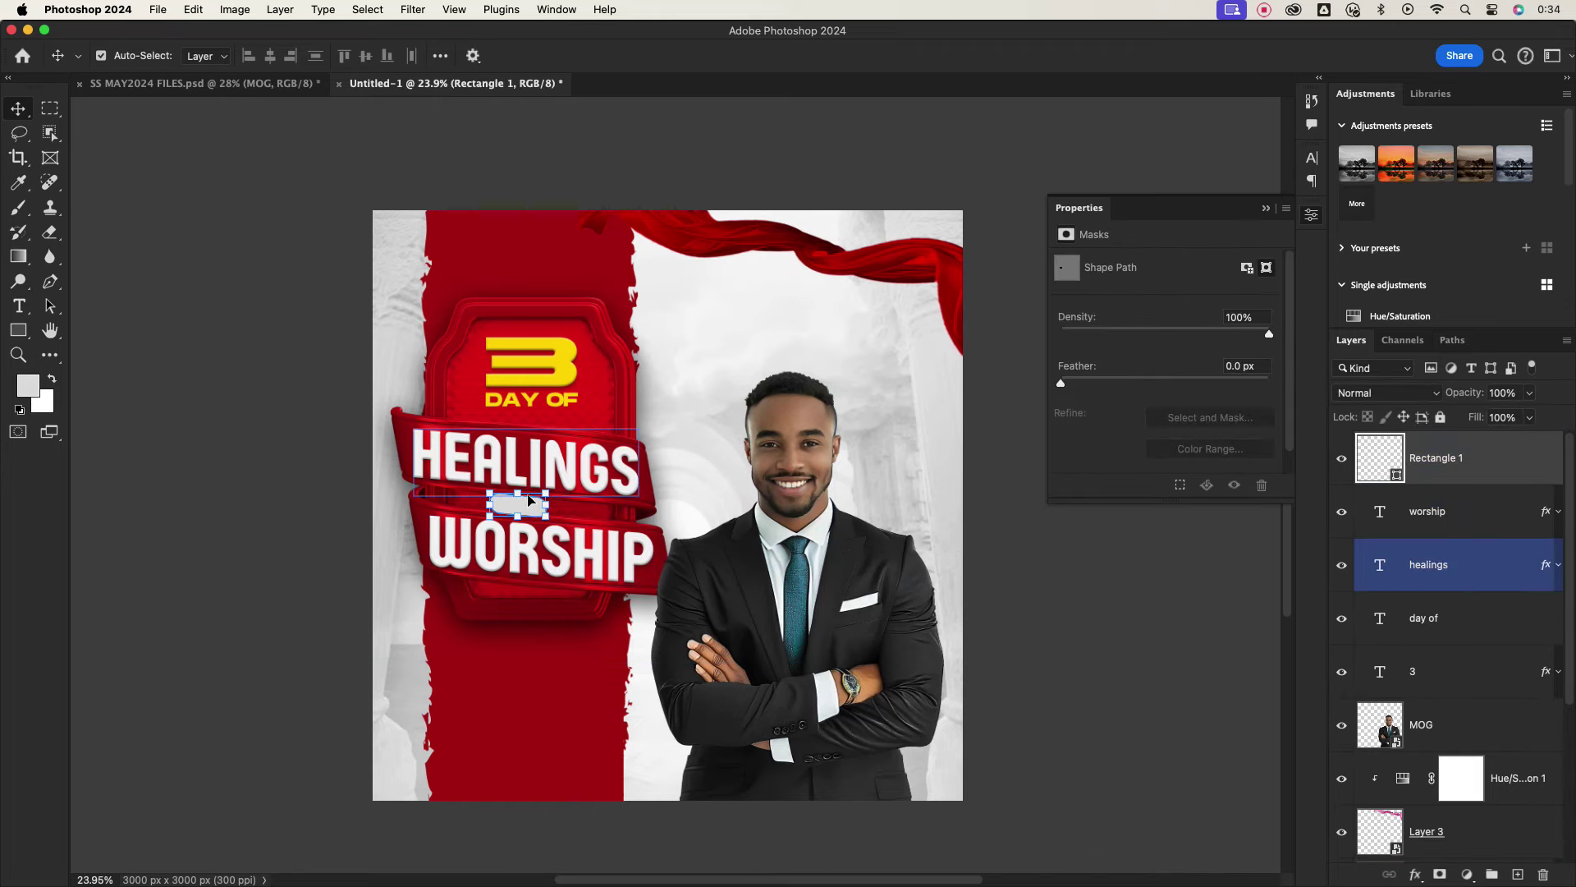
Fill the pill with the yellow sampled from the 3 and add the text AND.
{"action": "double_click", "coordinate": [1396, 476]}
{"action": "left_click", "coordinate": [529, 343]}
{"action": "left_click", "coordinate": [1223, 368]}
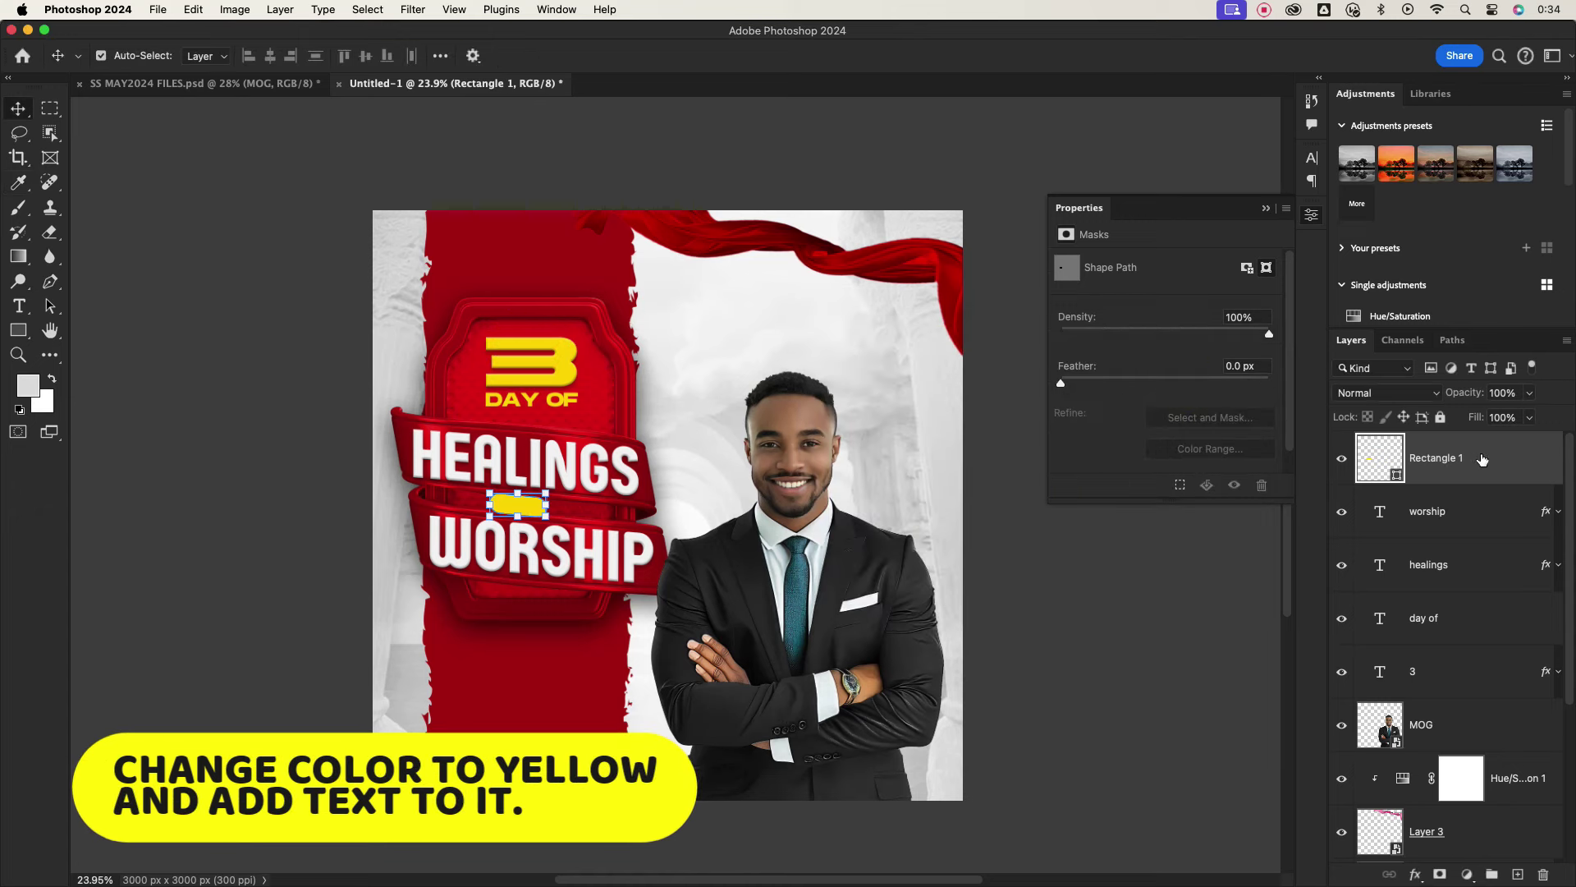
{"action": "left_click", "coordinate": [18, 305]}
{"action": "left_click", "coordinate": [530, 706]}
{"action": "type", "text": "A"}
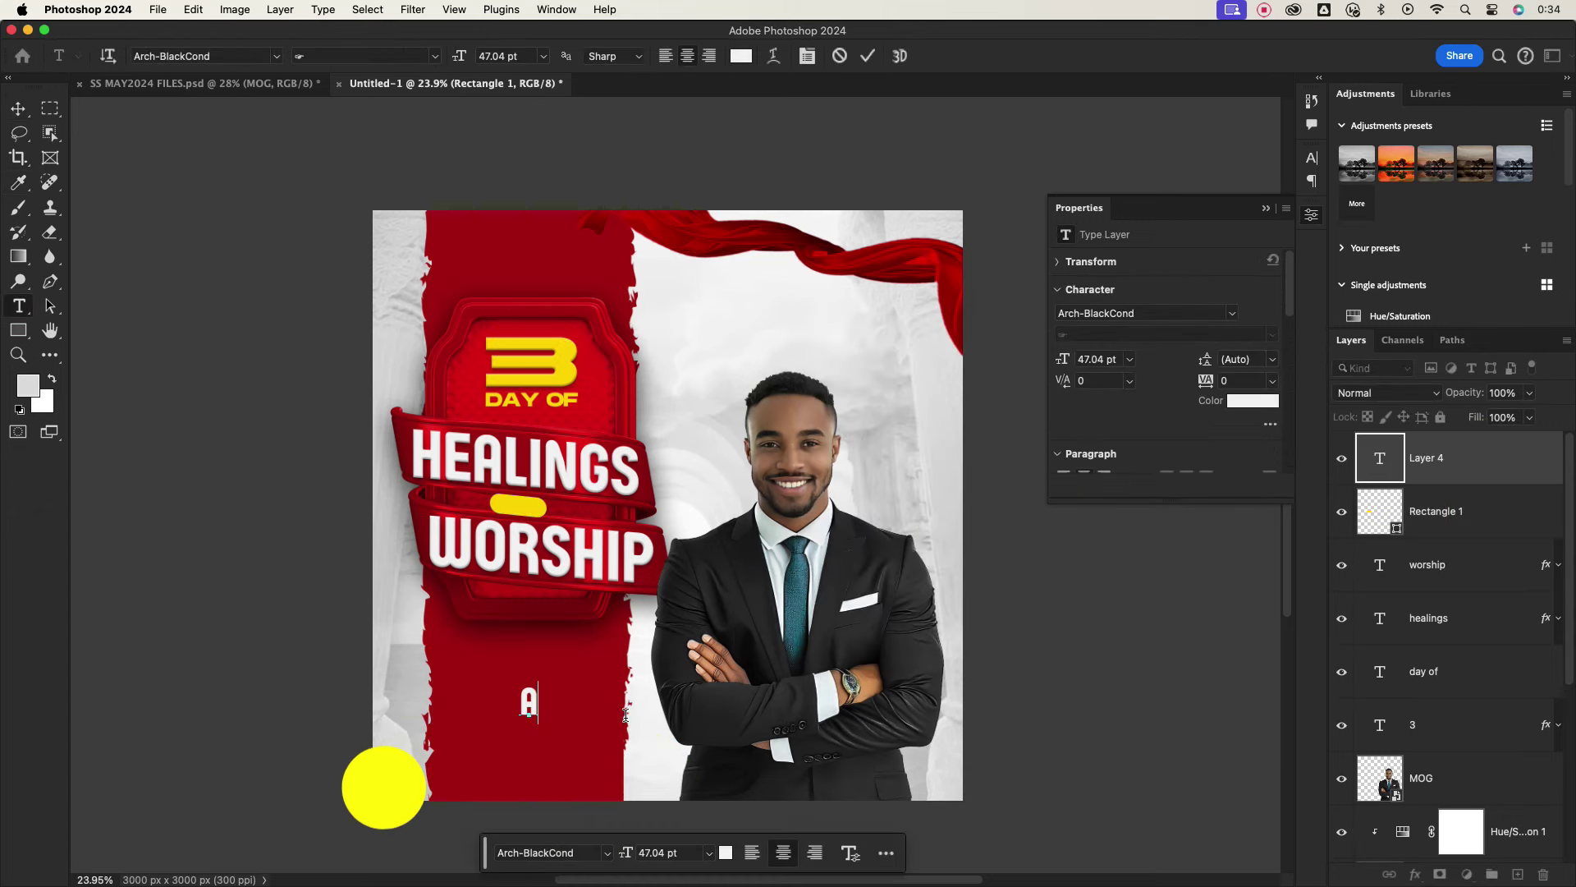
{"action": "type", "text": "ND"}
{"action": "left_click", "coordinate": [17, 108]}
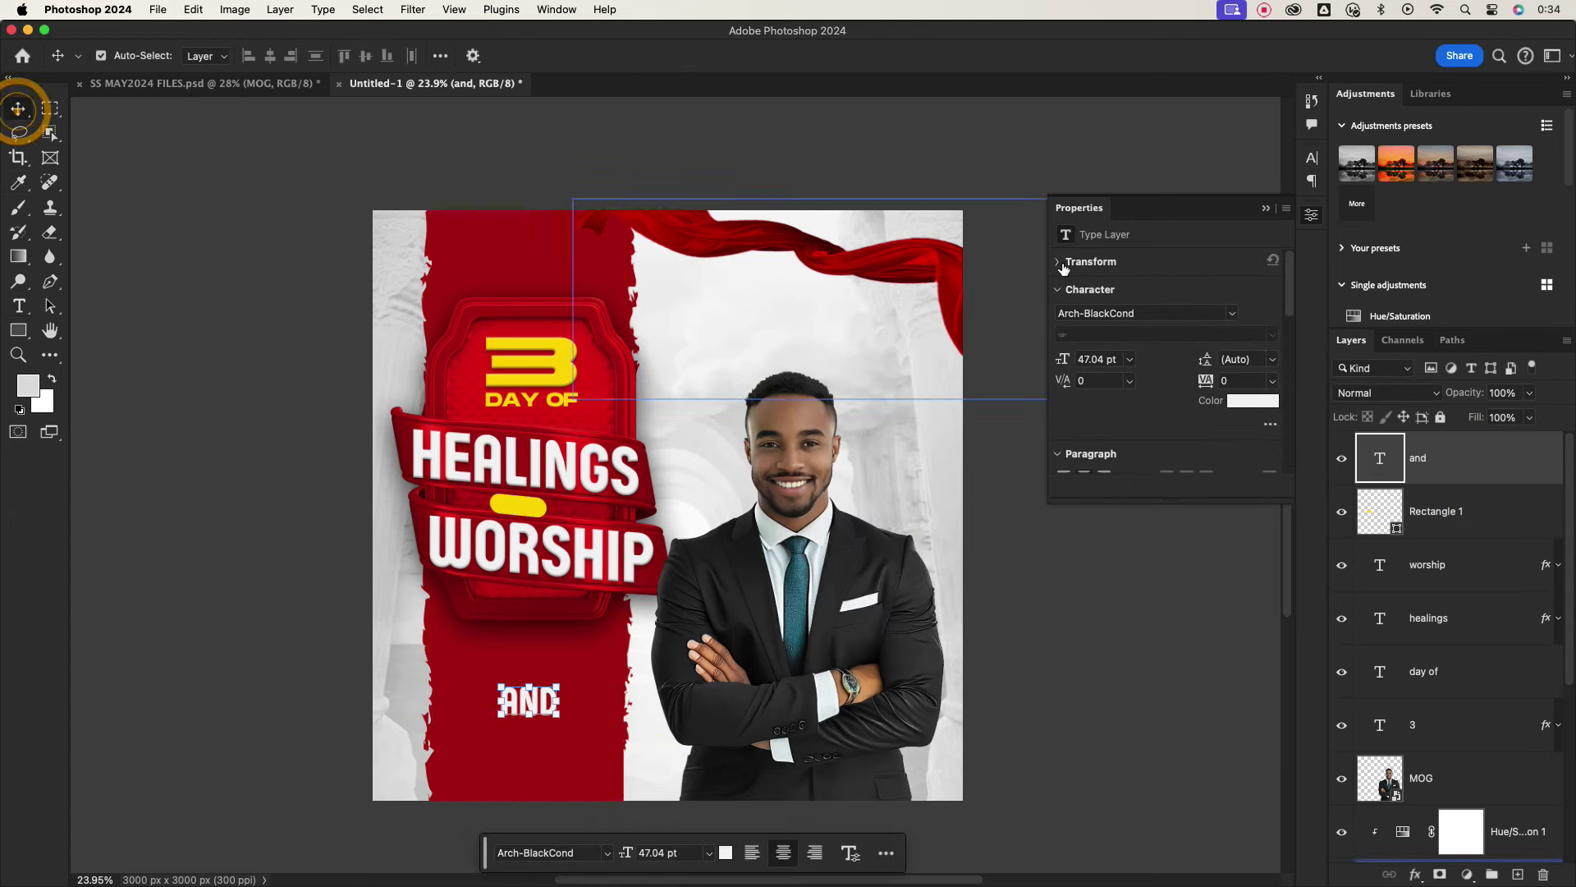
Set AND in Monument Extended Bold, shrink it onto the pill, and skew it to follow the ribbons.
{"action": "left_click", "coordinate": [1312, 157]}
{"action": "type", "text": "Monument Extended"}
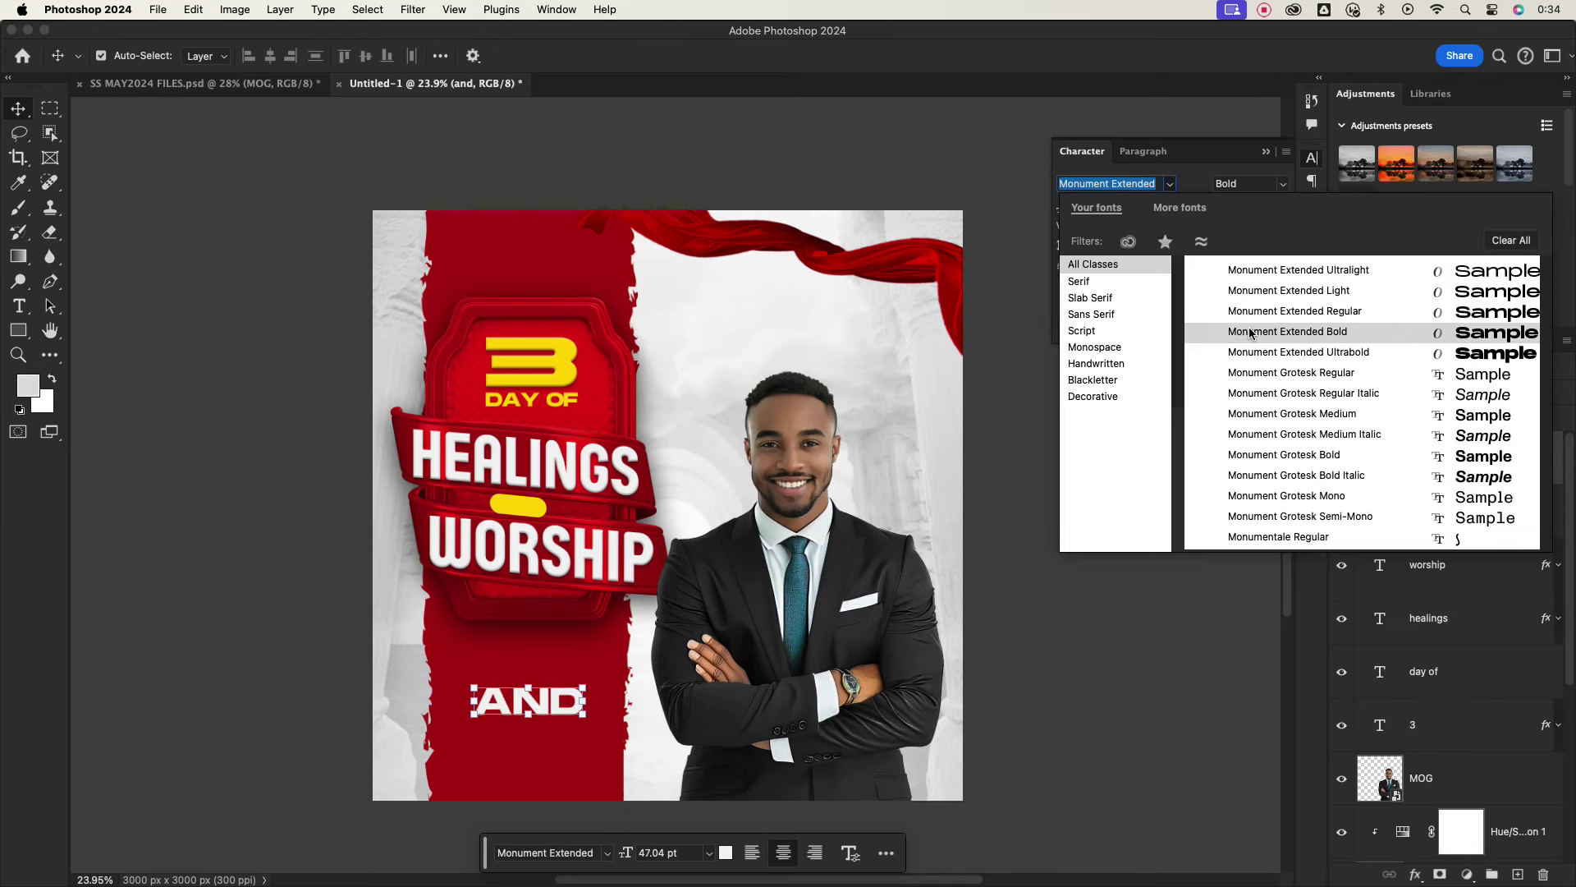
{"action": "left_click", "coordinate": [1250, 332]}
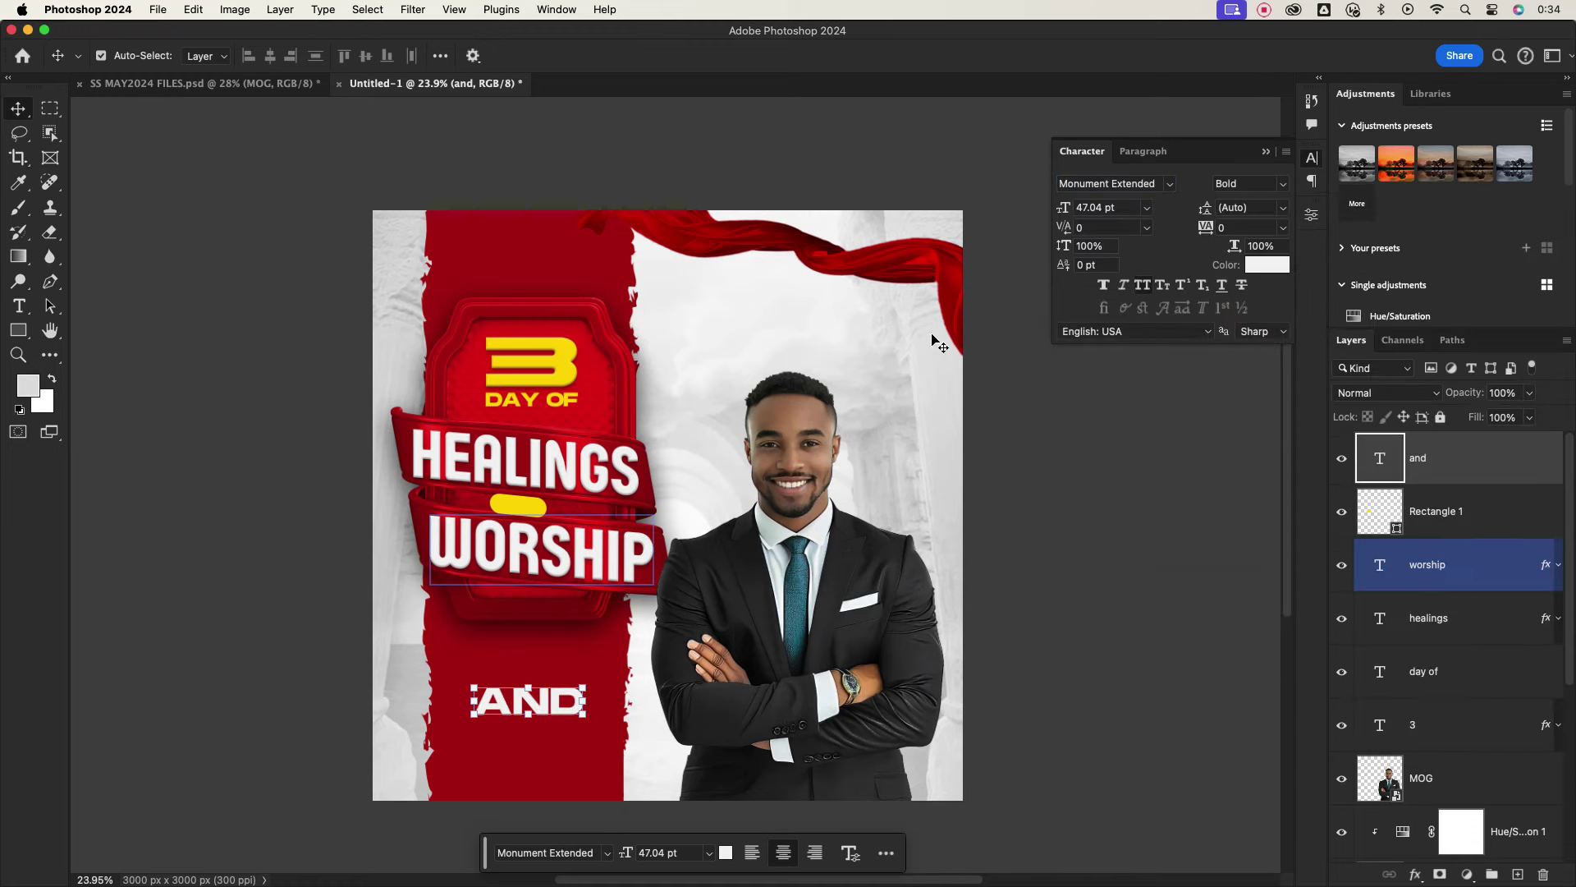
{"action": "mouse_move", "coordinate": [582, 707]}
{"action": "left_mouse_down"}
{"action": "mouse_move", "coordinate": [515, 699]}
{"action": "mouse_move", "coordinate": [524, 488]}
{"action": "mouse_move", "coordinate": [525, 513]}
{"action": "left_mouse_up"}
{"action": "scroll", "coordinate": [525, 513], "scroll_direction": "up", "scroll_amount": 10}
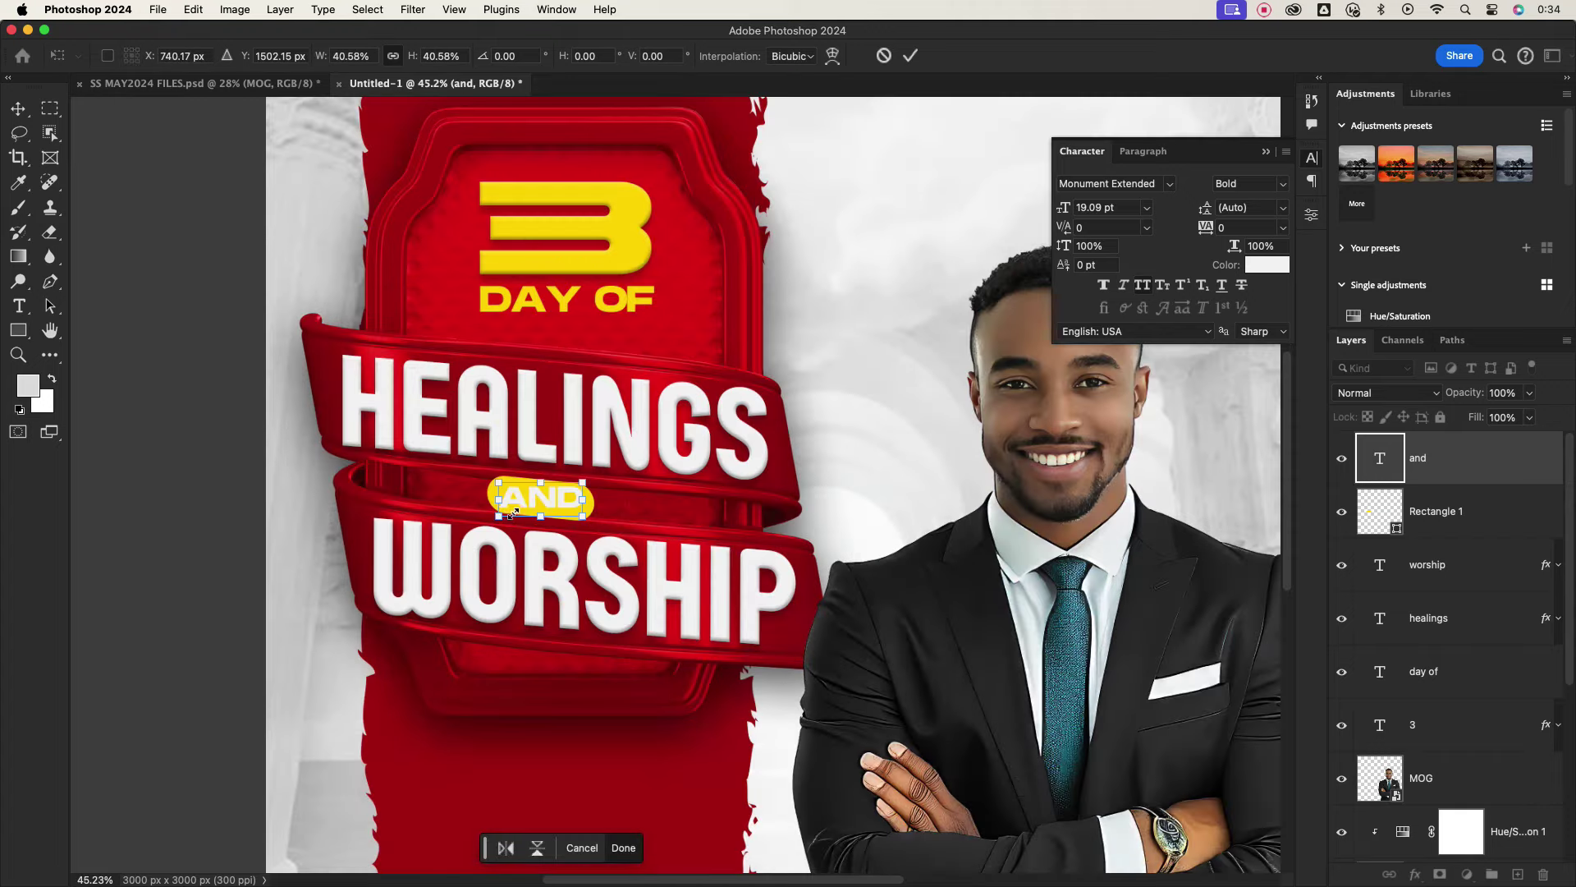
{"action": "left_click_drag", "start_coordinate": [882, 447], "coordinate": [883, 480]}
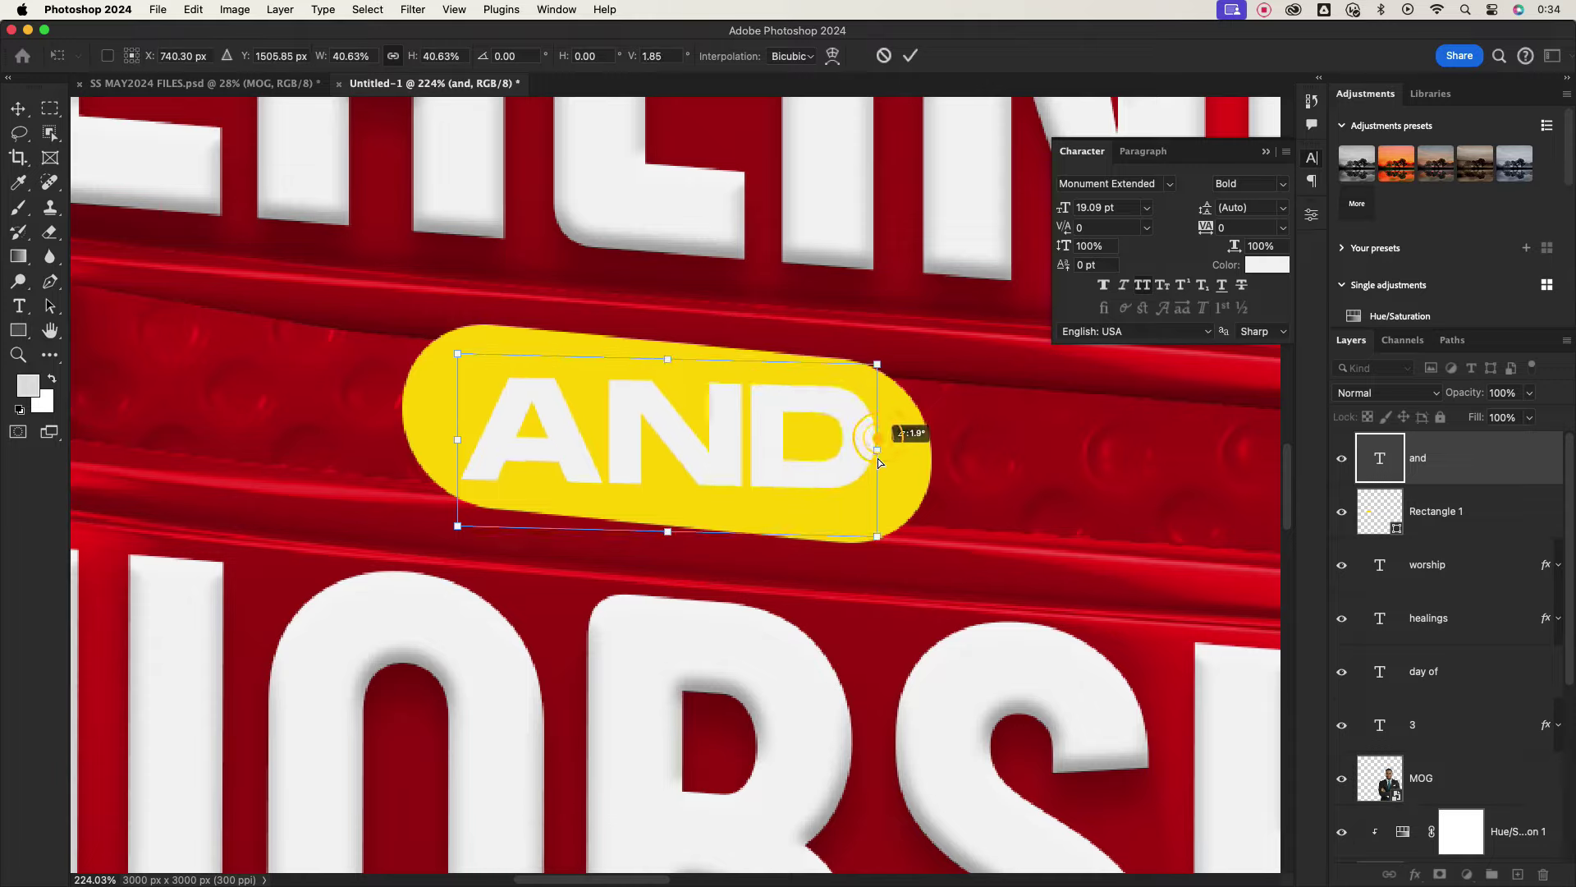
{"action": "left_click_drag", "start_coordinate": [458, 419], "coordinate": [443, 423]}
{"action": "left_click_drag", "start_coordinate": [887, 485], "coordinate": [872, 457]}
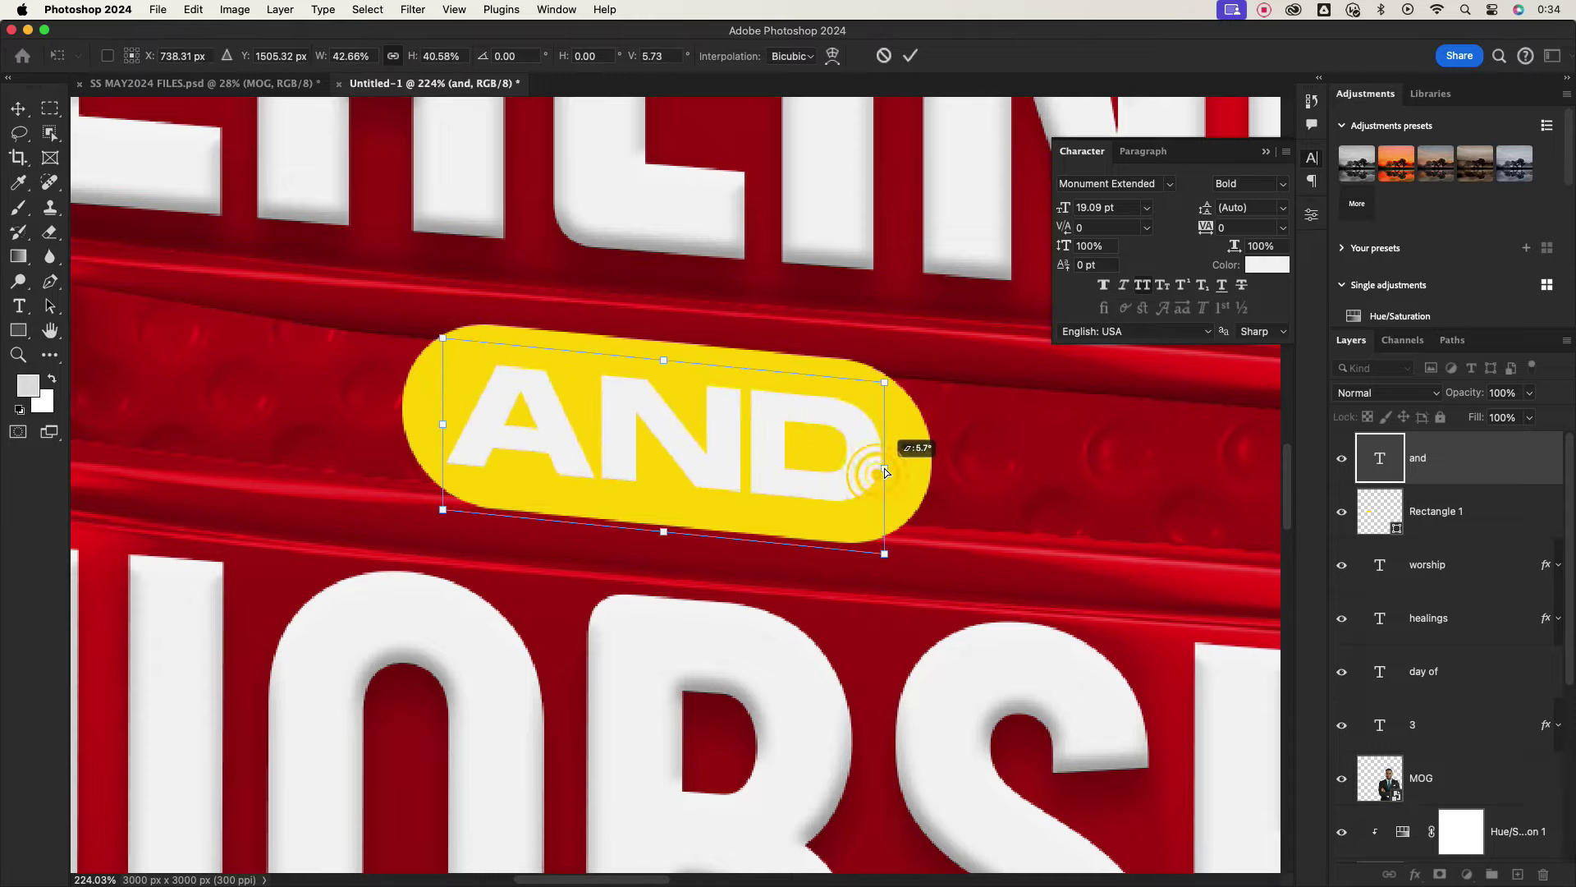
{"action": "left_click", "coordinate": [909, 55]}
Colour the AND text with the banner red.
{"action": "scroll", "coordinate": [692, 457], "scroll_direction": "down", "scroll_amount": 5}
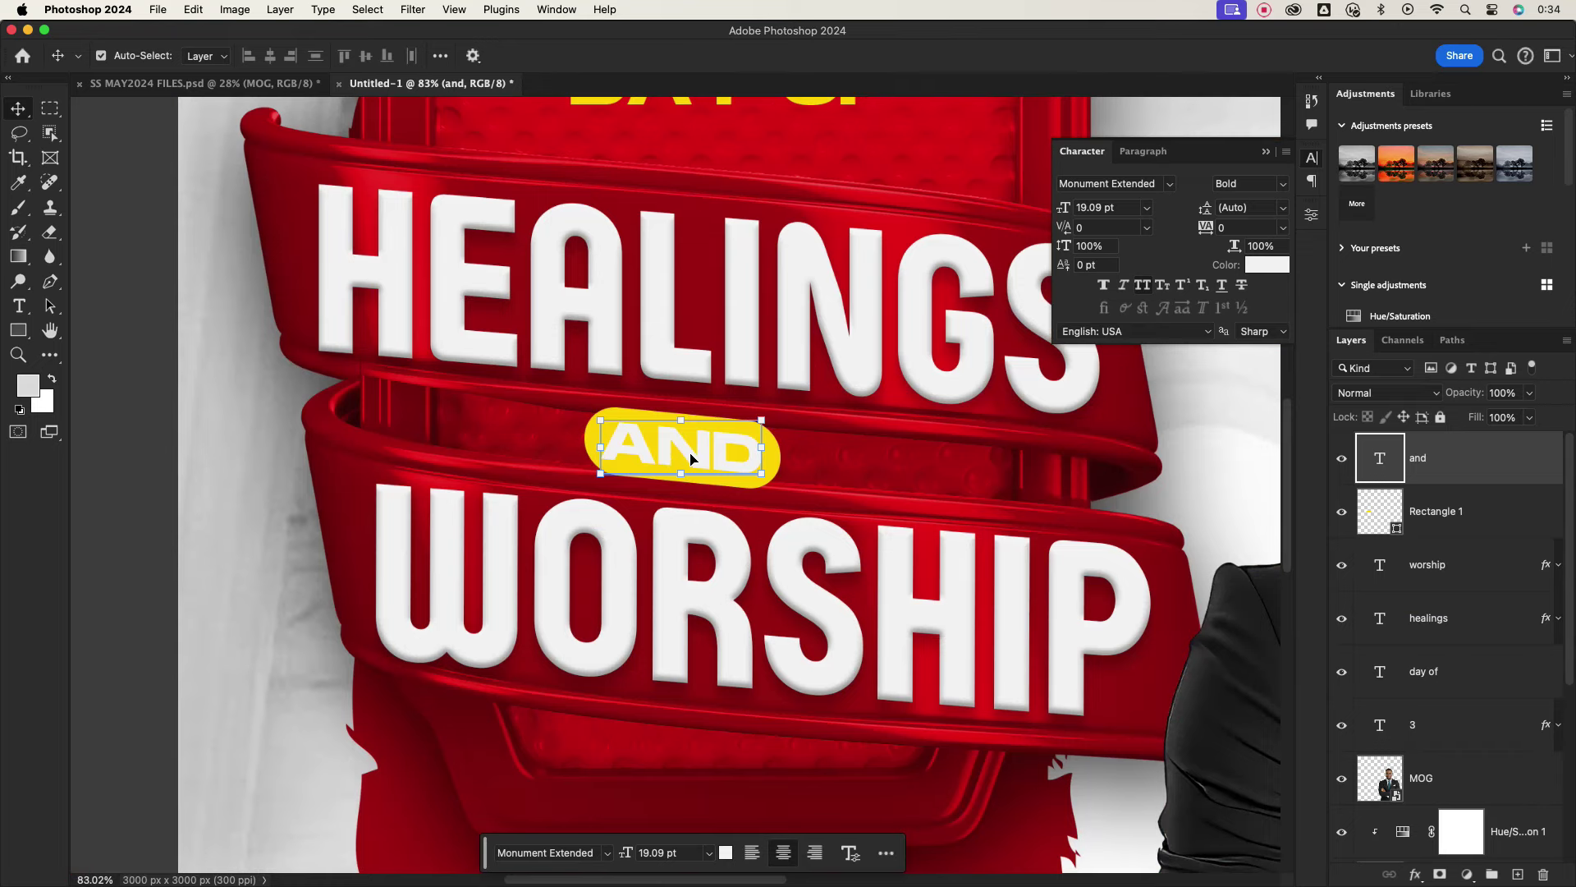
{"action": "left_click", "coordinate": [1266, 264]}
{"action": "left_click", "coordinate": [909, 220]}
{"action": "left_click", "coordinate": [1215, 370]}
Collapse the character settings and select the red texture strip layer.
{"action": "scroll", "coordinate": [795, 503], "scroll_direction": "down", "scroll_amount": 5}
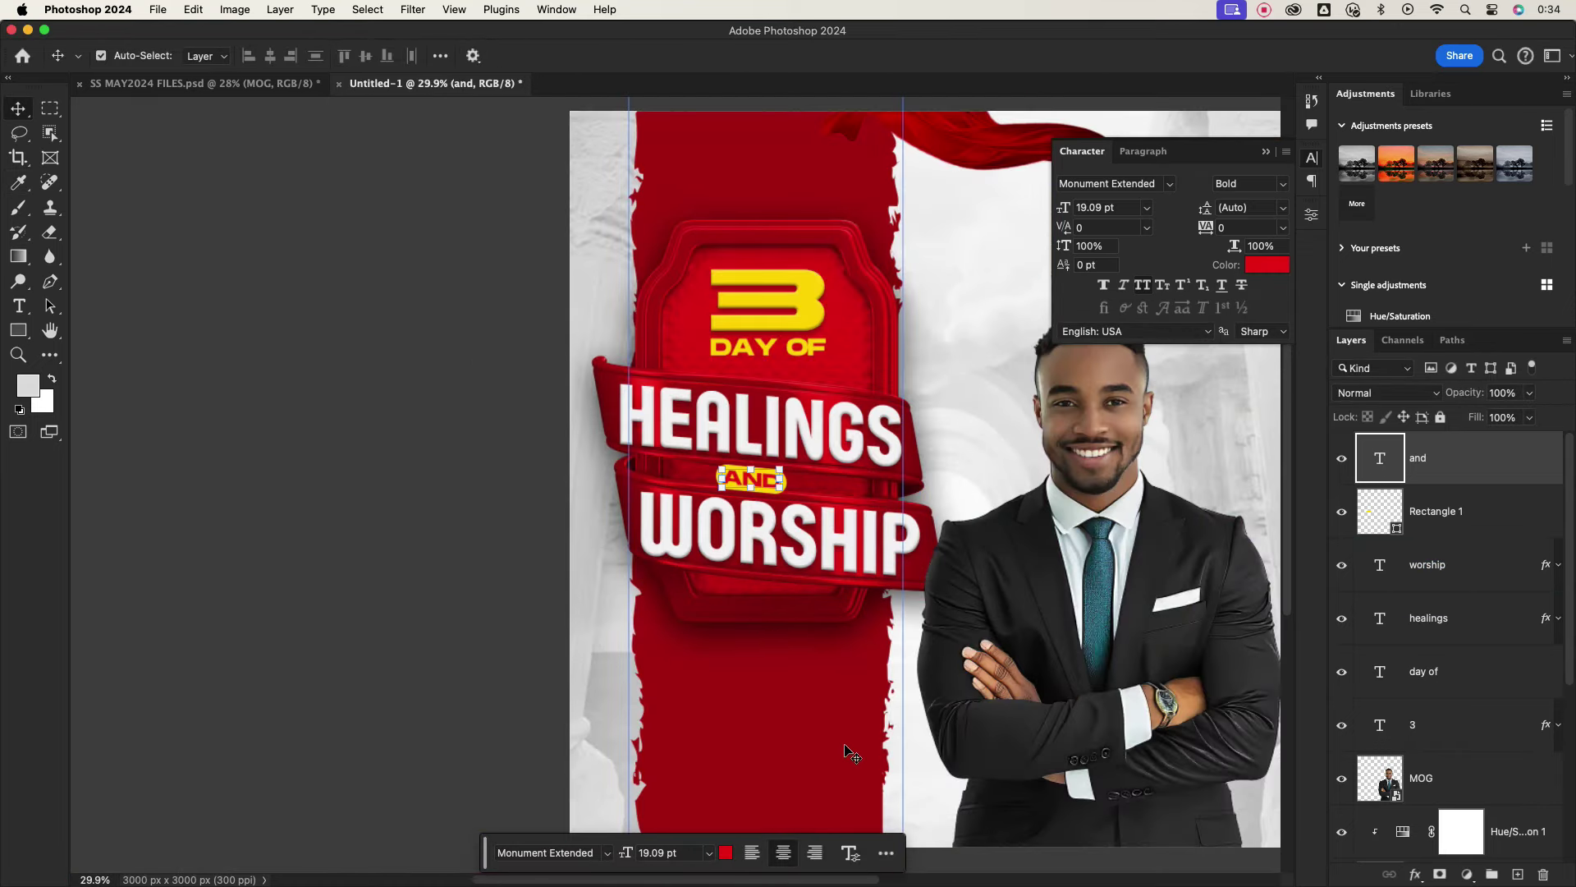
{"action": "left_click", "coordinate": [993, 461]}
{"action": "left_click_drag", "start_coordinate": [941, 598], "coordinate": [956, 598]}
{"action": "scroll", "coordinate": [956, 598], "scroll_direction": "right", "scroll_amount": 5}
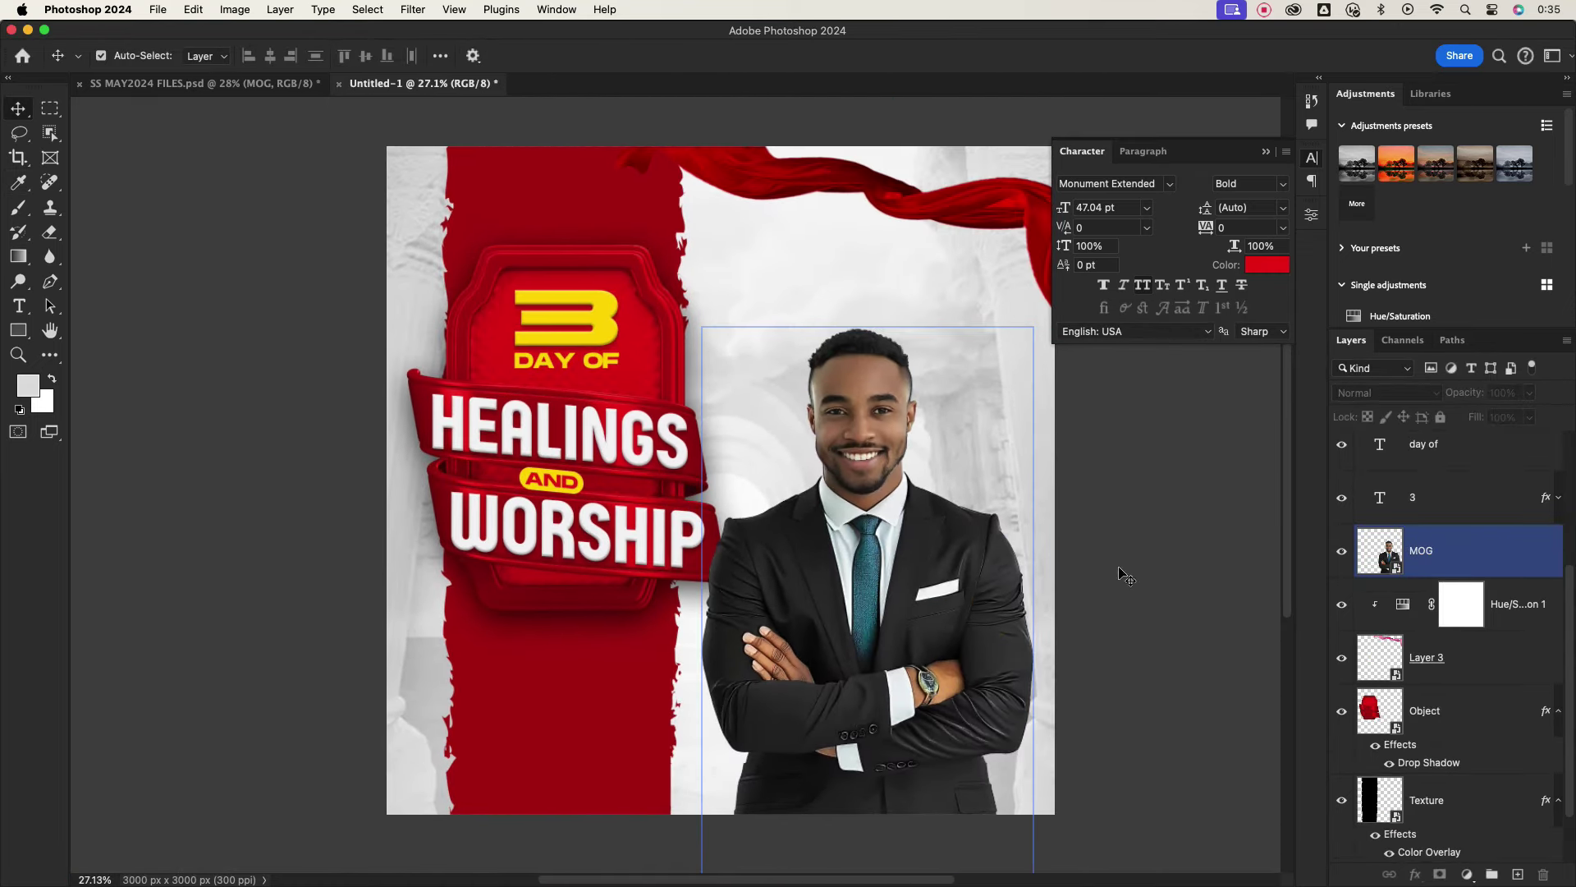
{"action": "left_click", "coordinate": [782, 438]}
{"action": "scroll", "coordinate": [728, 434], "scroll_direction": "down", "scroll_amount": 1}
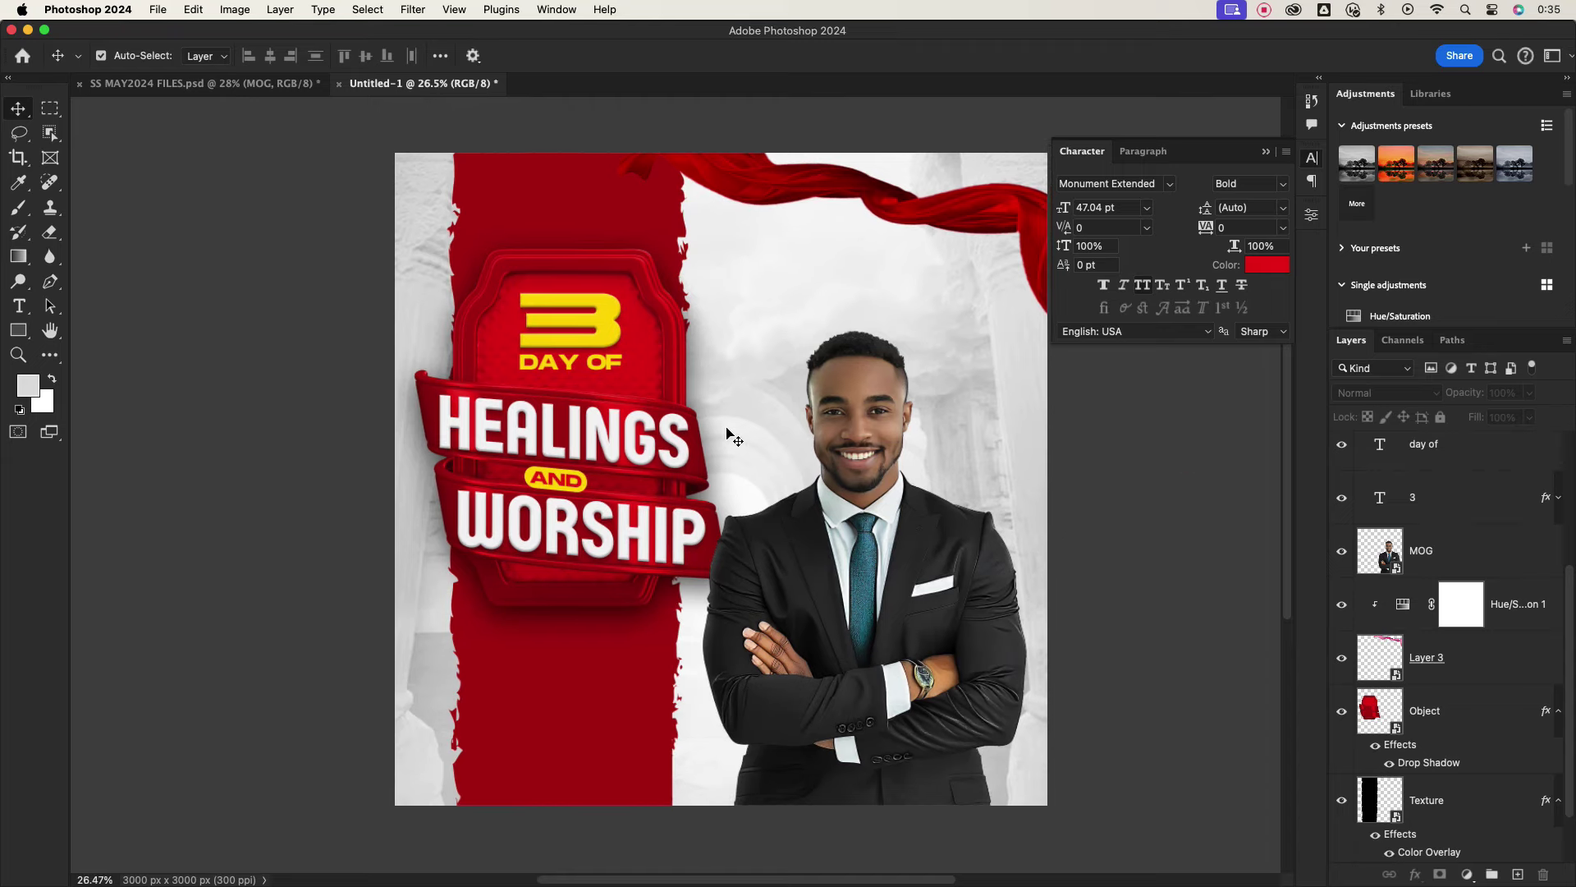
{"action": "left_click", "coordinate": [1266, 152]}
{"action": "left_click", "coordinate": [821, 533]}
{"action": "left_click", "coordinate": [564, 686]}
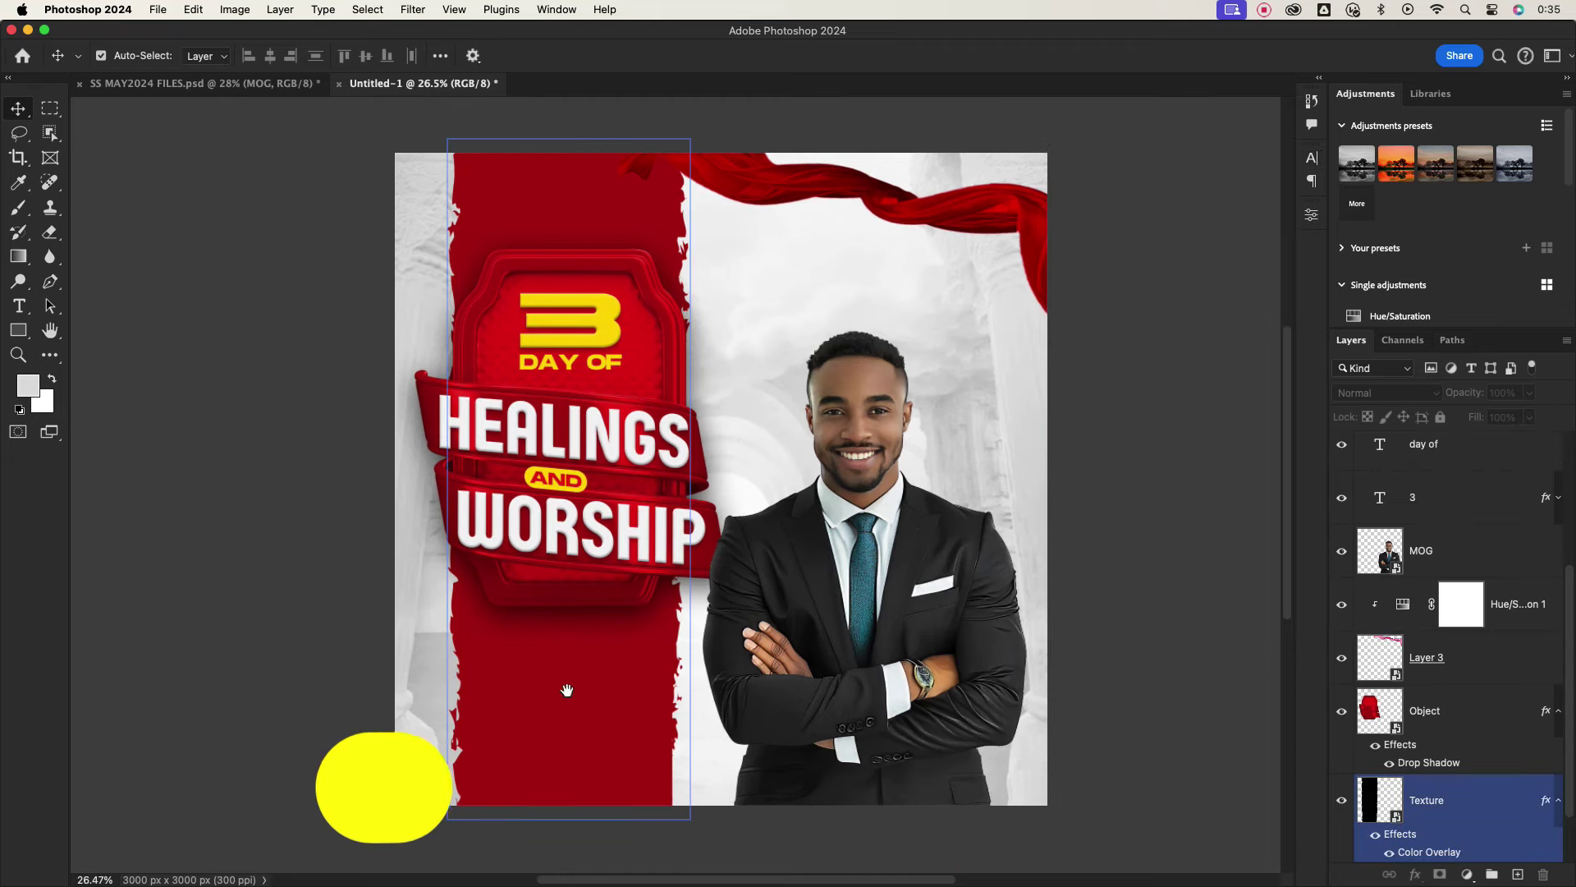
{"action": "scroll", "coordinate": [596, 602], "scroll_direction": "down", "scroll_amount": 2}
{"action": "left_click", "coordinate": [18, 330]}
Draw a box near the bottom of the red strip, clip it to Texture, and fill it #ffffff.
{"action": "scroll", "coordinate": [1444, 657], "scroll_direction": "down", "scroll_amount": 1}
{"action": "left_click", "coordinate": [1460, 714]}
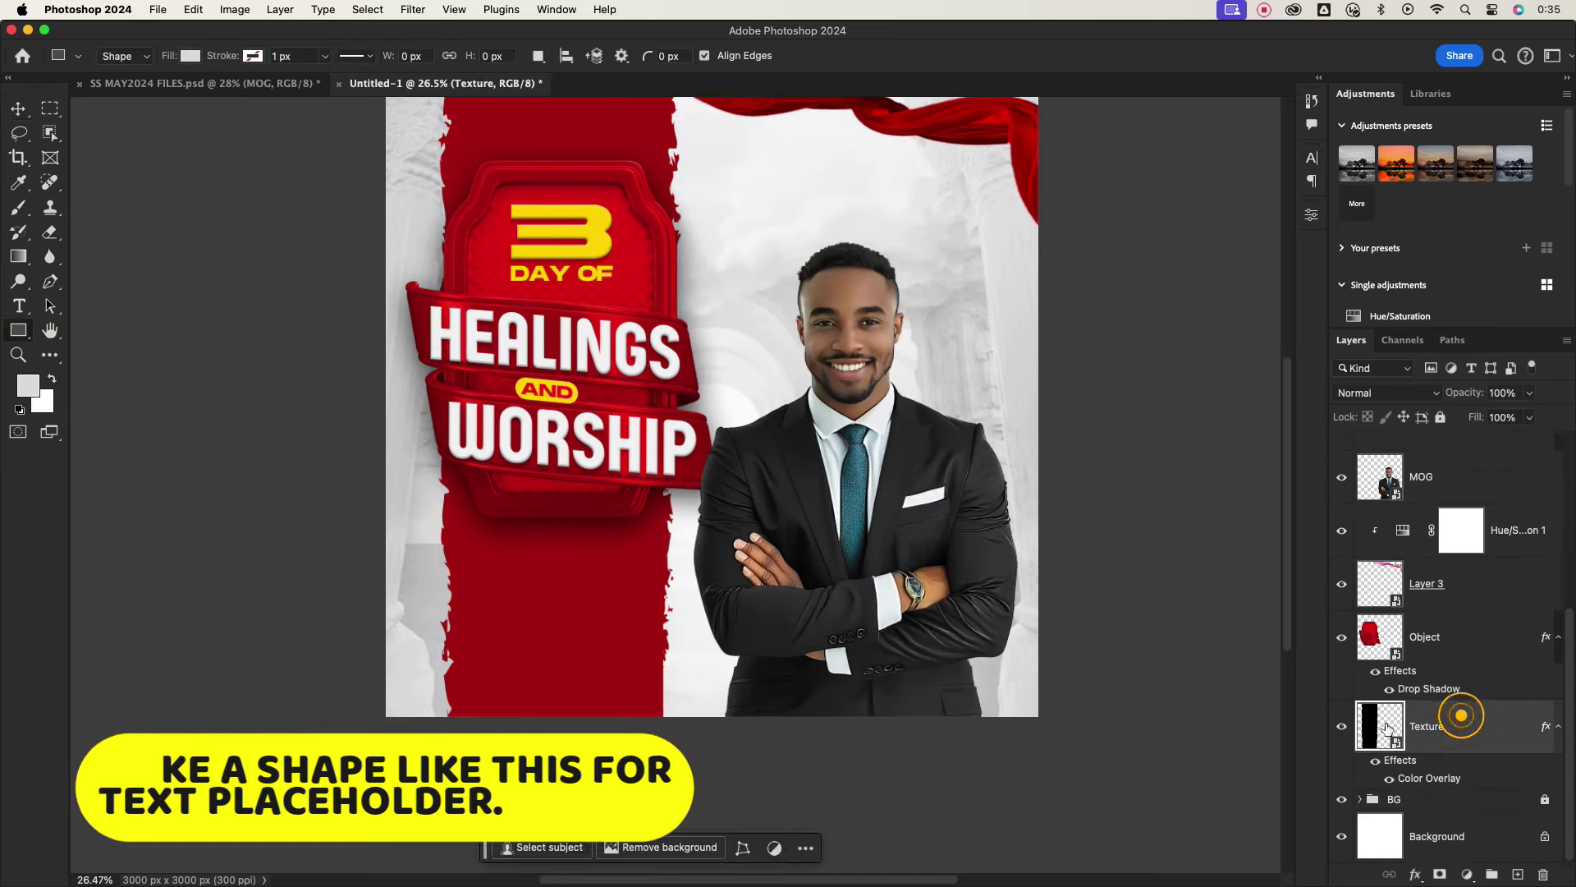
{"action": "mouse_move", "coordinate": [428, 546]}
{"action": "left_mouse_down"}
{"action": "mouse_move", "coordinate": [511, 631]}
{"action": "mouse_move", "coordinate": [699, 668]}
{"action": "left_mouse_up"}
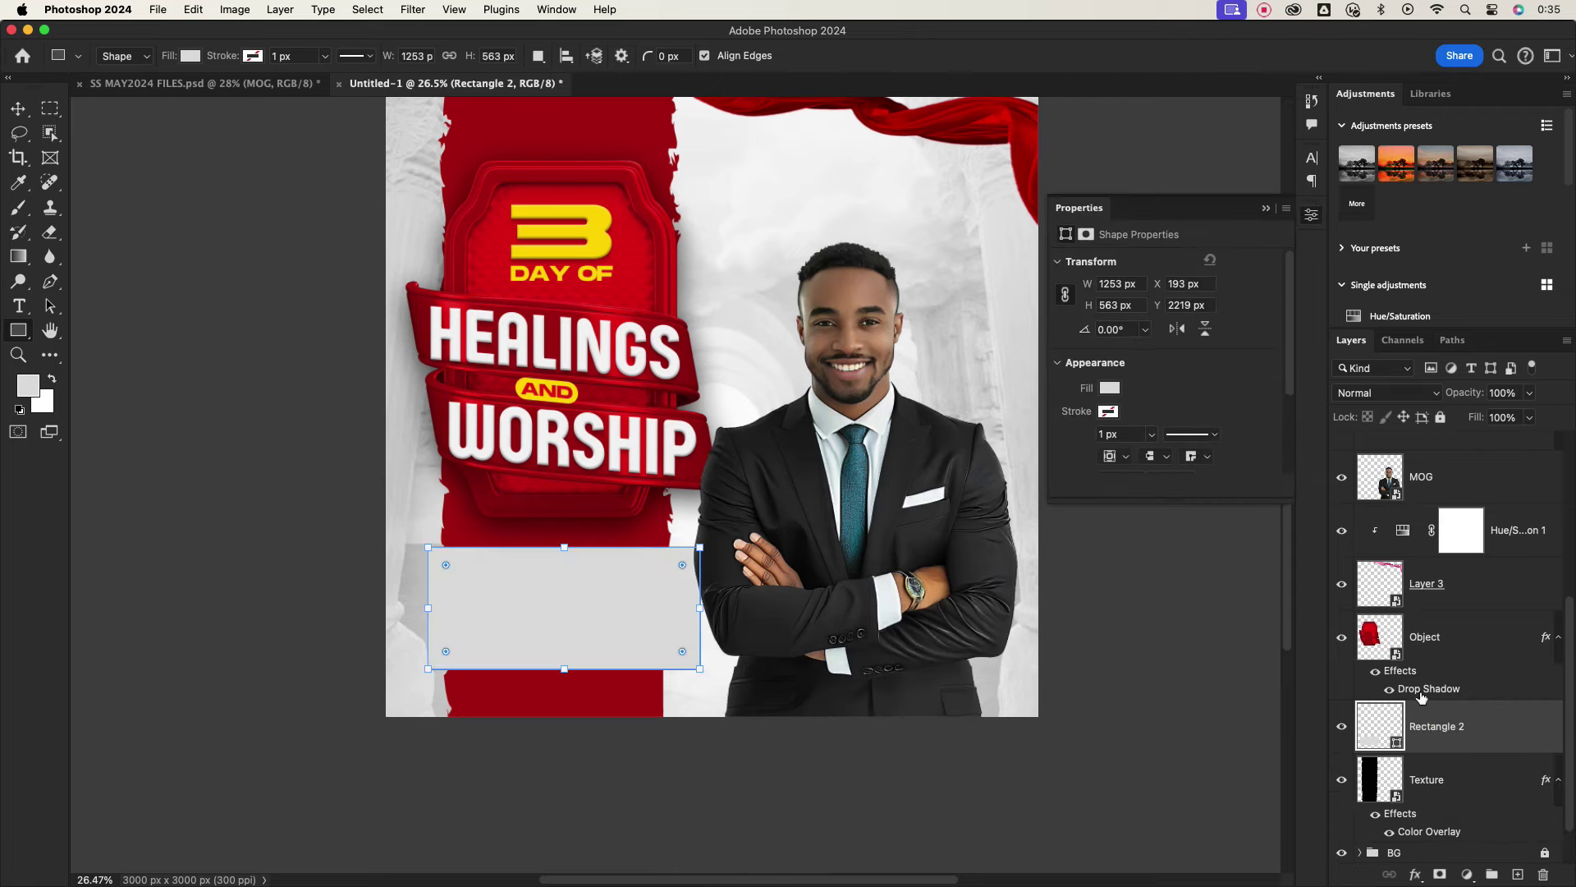
{"action": "left_click", "coordinate": [1459, 744], "text": "alt"}
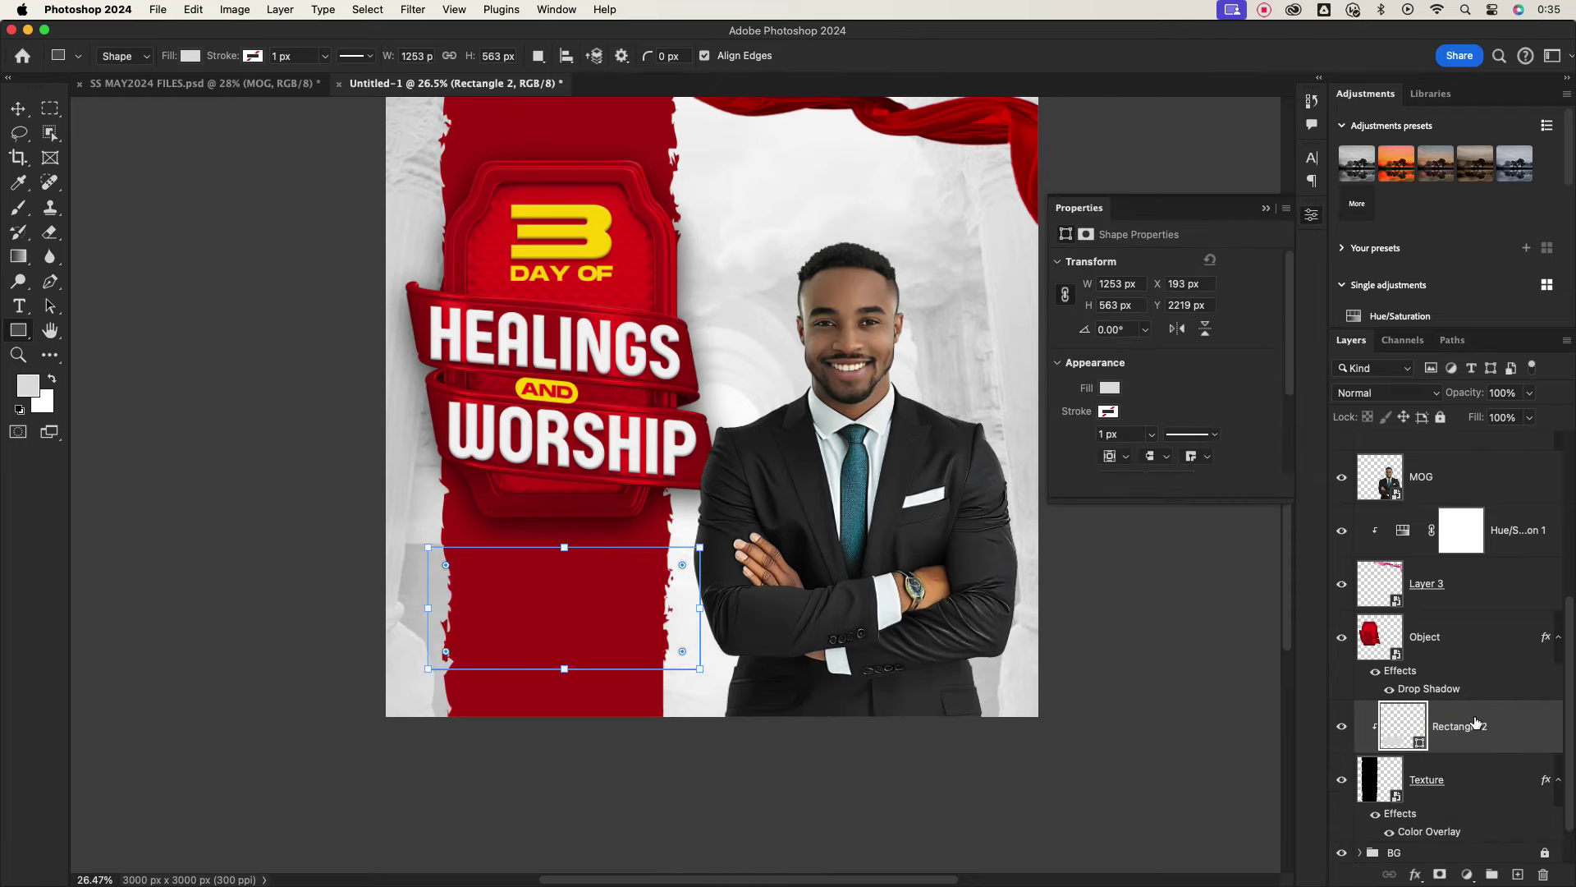
{"action": "right_click", "coordinate": [1484, 780]}
{"action": "left_click", "coordinate": [1354, 584]}
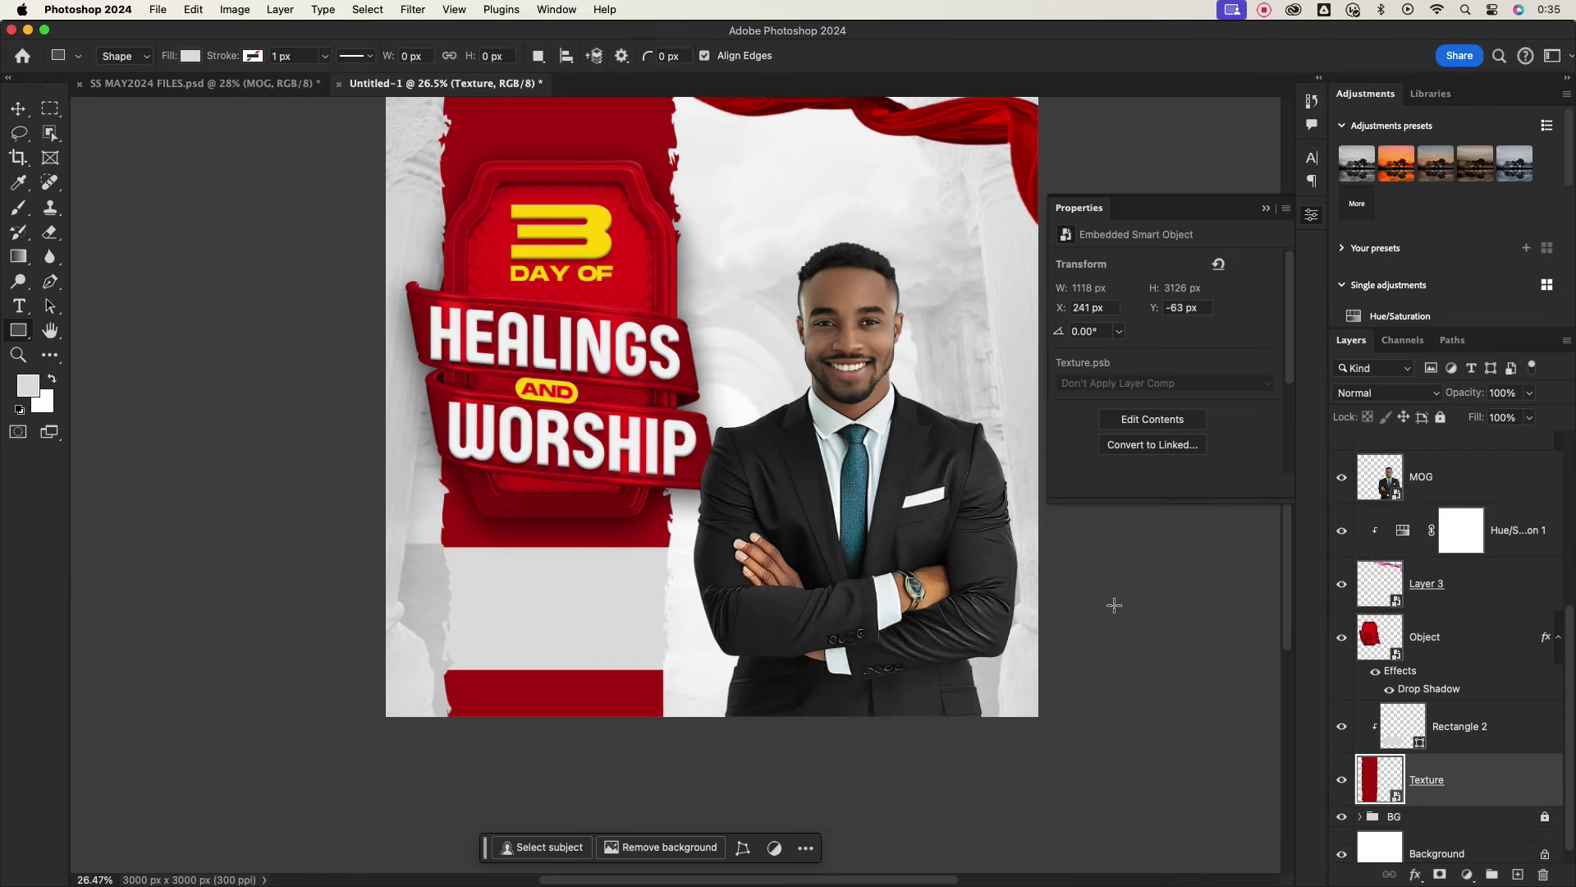
{"action": "double_click", "coordinate": [1420, 742]}
{"action": "left_click_drag", "start_coordinate": [915, 451], "coordinate": [815, 312]}
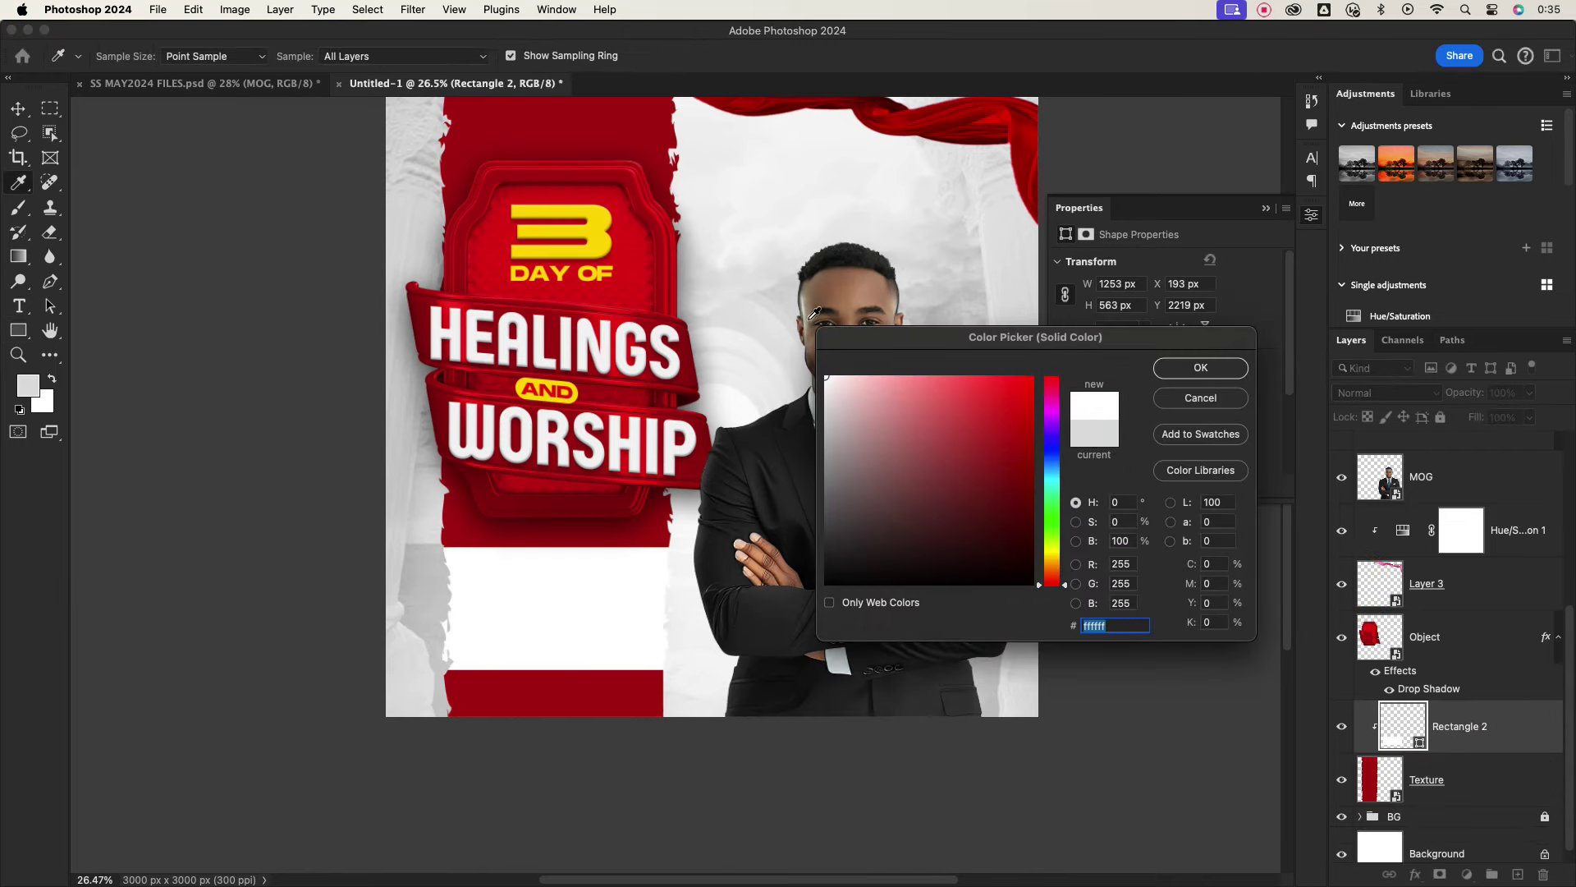
{"action": "left_click", "coordinate": [1200, 367]}
Narrow the white box from both sides to about 959 x 431 px.
{"action": "key", "text": "v"}
{"action": "left_click", "coordinate": [239, 430]}
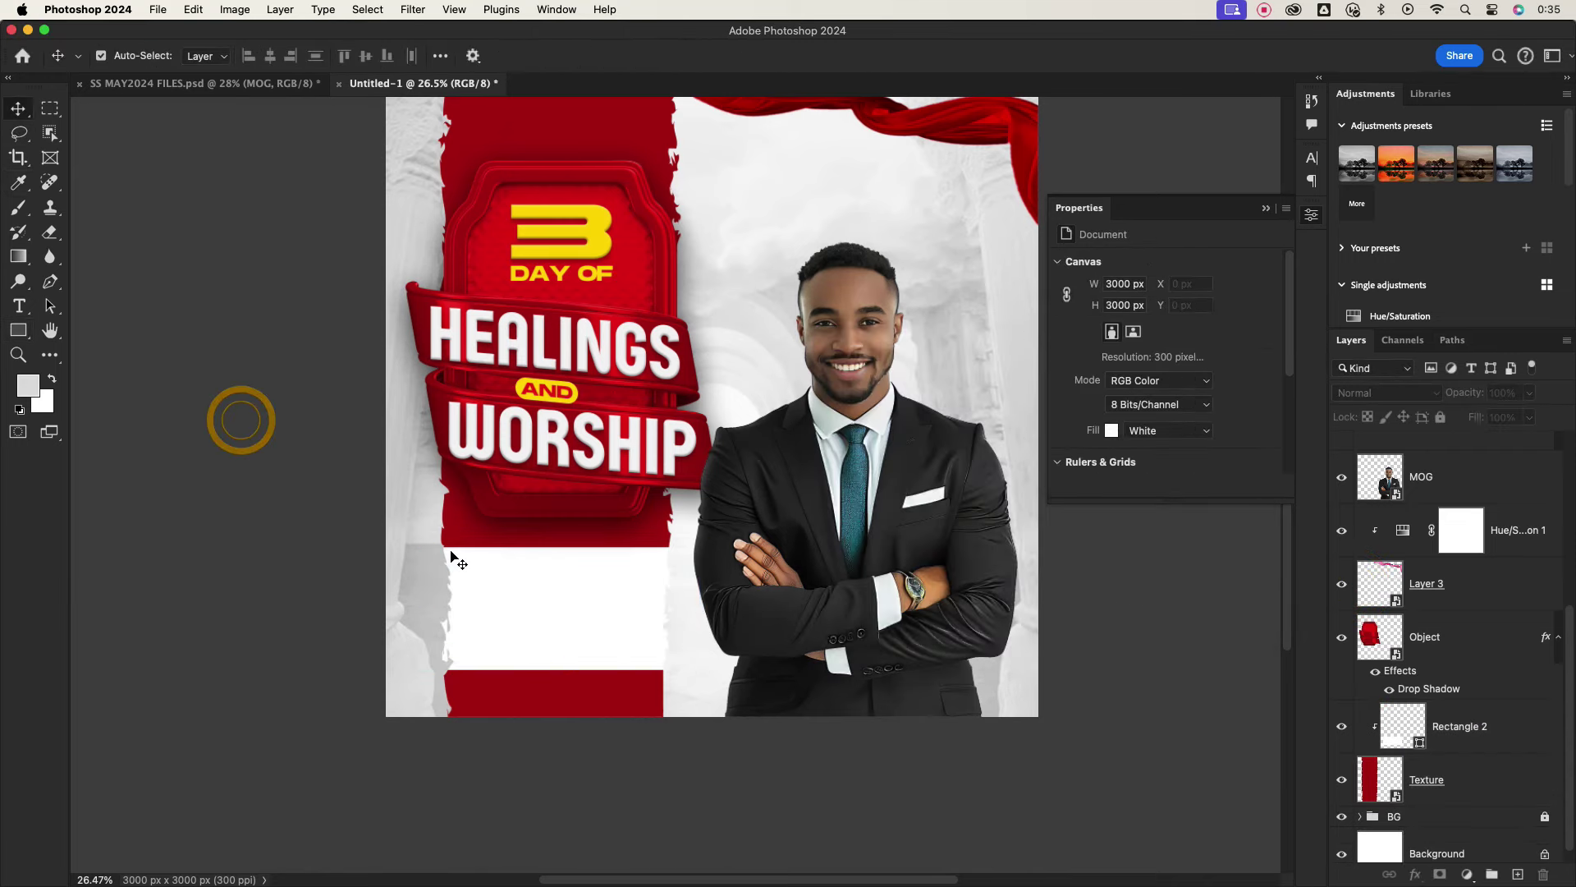
{"action": "key", "text": "super+0"}
{"action": "left_click", "coordinate": [586, 609]}
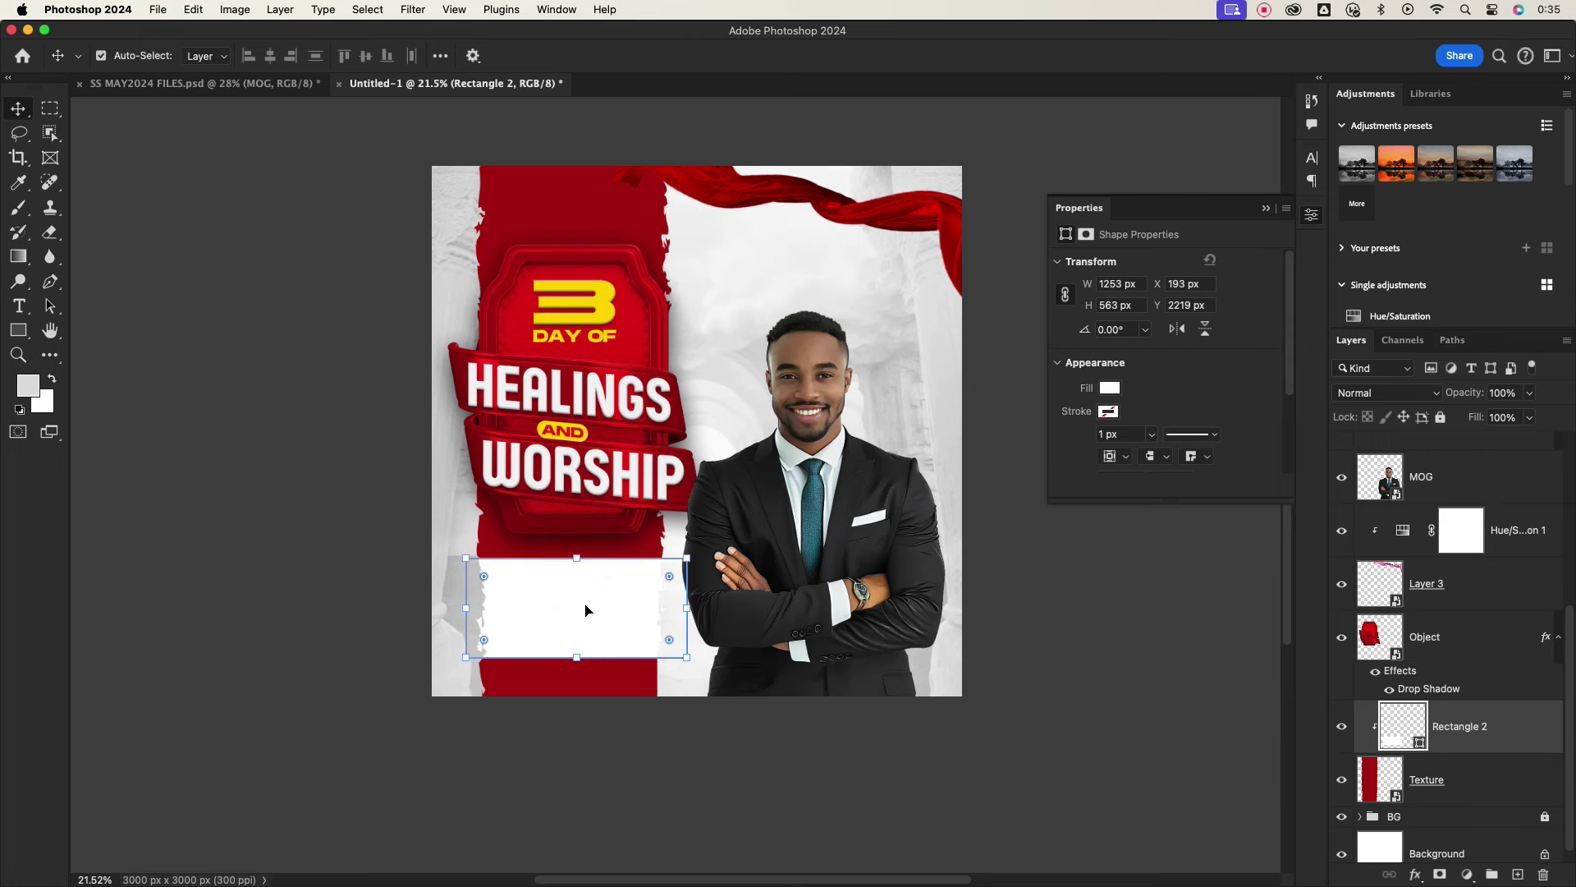
{"action": "scroll", "coordinate": [587, 611], "scroll_direction": "up", "scroll_amount": 2}
{"action": "key", "text": "super+t"}
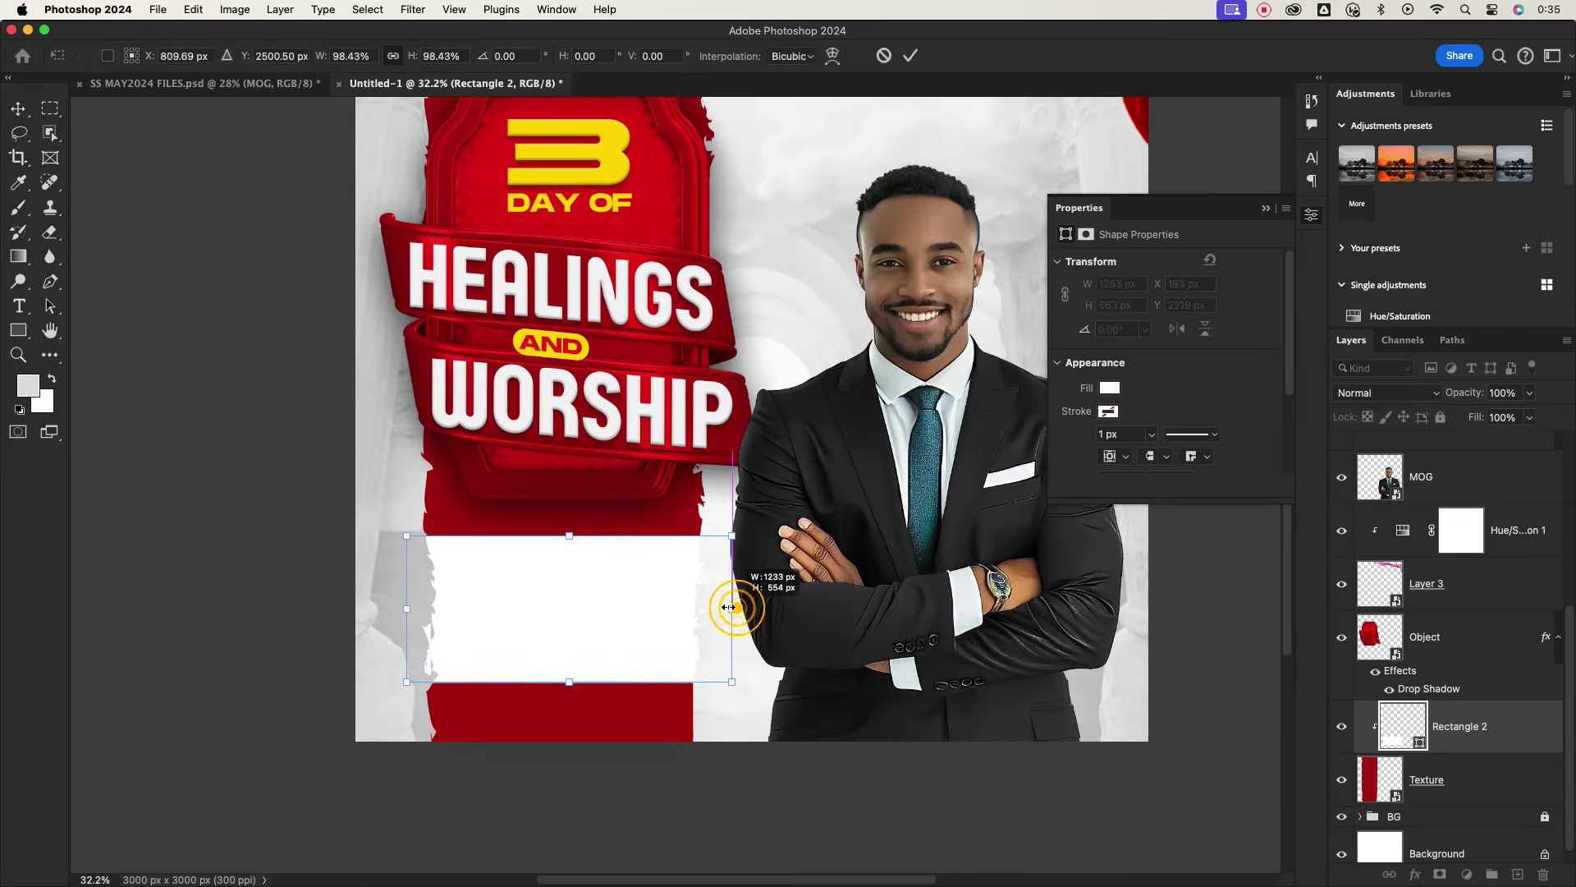
{"action": "left_click_drag", "start_coordinate": [736, 608], "coordinate": [692, 609]}
{"action": "left_click_drag", "start_coordinate": [406, 608], "coordinate": [439, 609]}
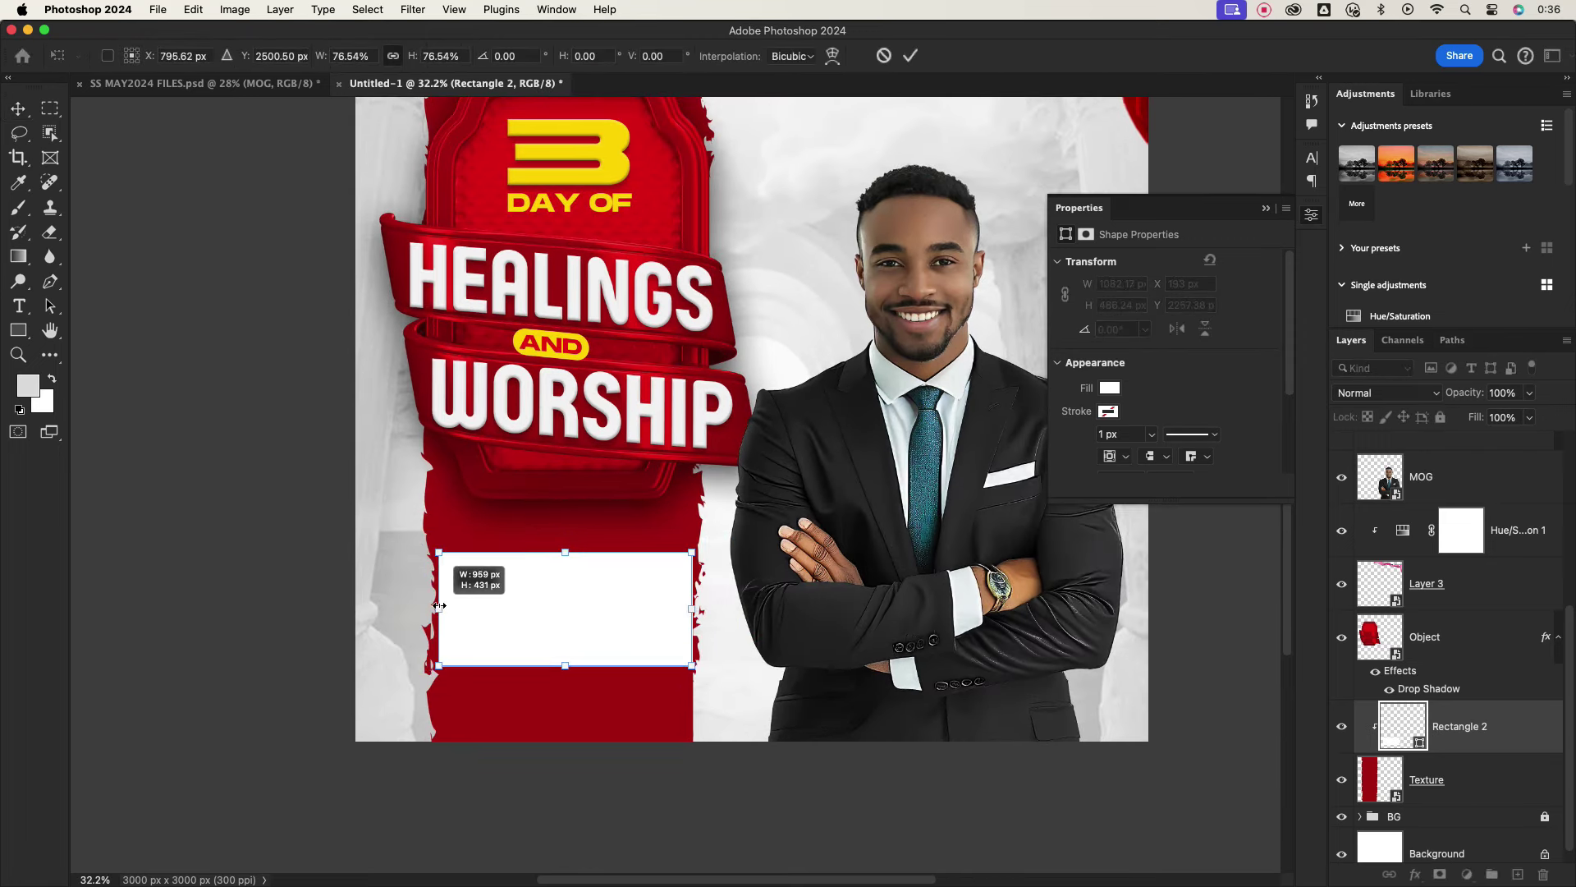
{"action": "scroll", "coordinate": [651, 591], "scroll_direction": "up", "scroll_amount": 3}
{"action": "scroll", "coordinate": [658, 580], "scroll_direction": "up", "scroll_amount": 3}
{"action": "key", "text": "Return"}
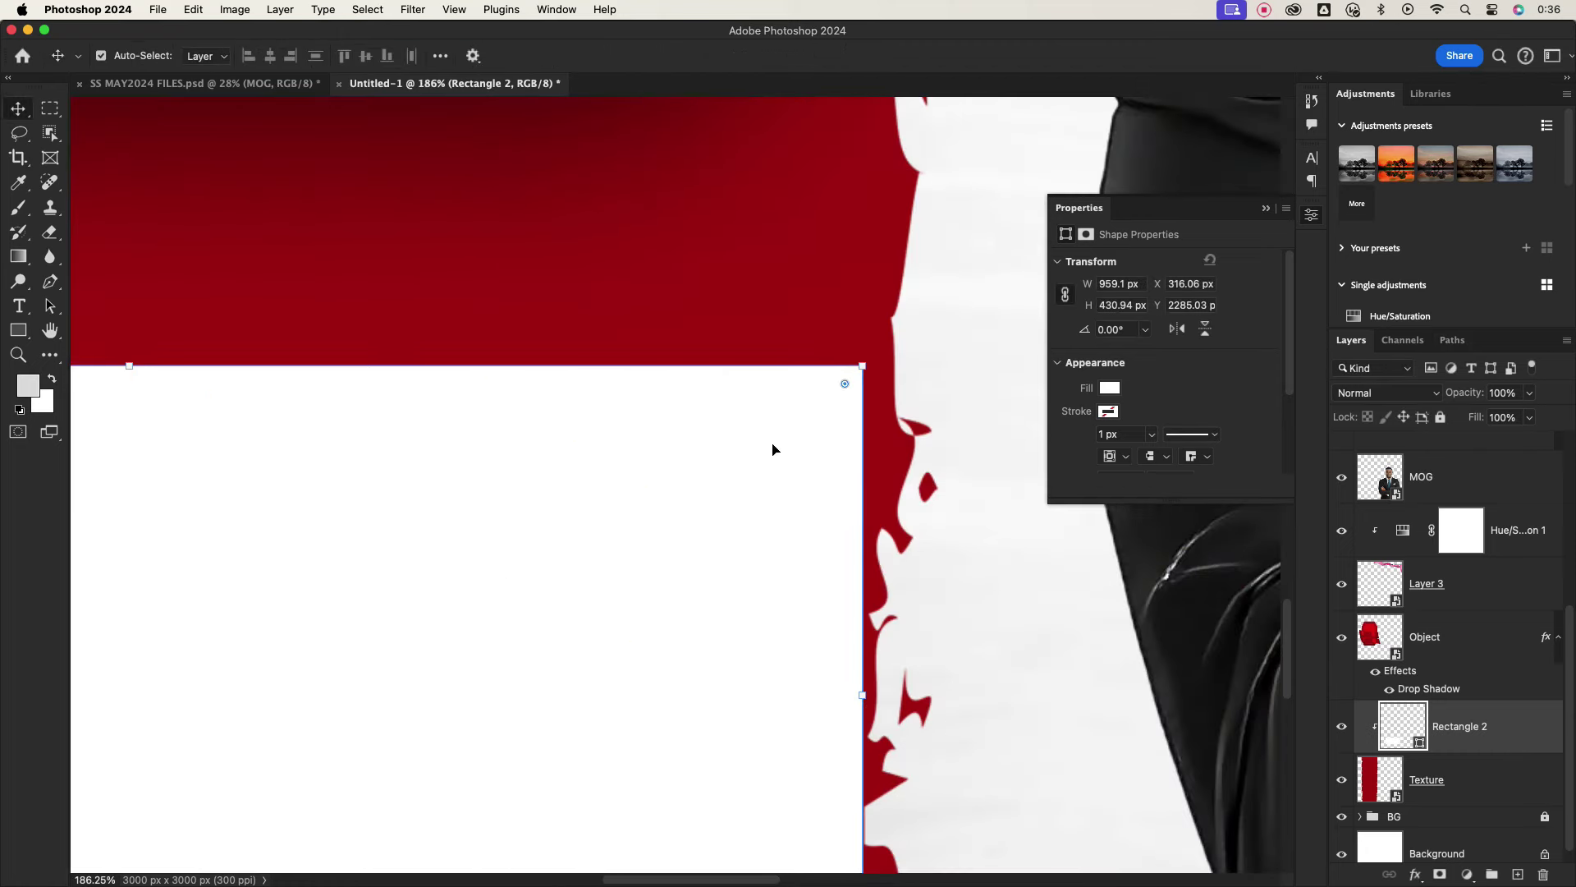
Select the red texture strip layer, then the white box layer.
{"action": "scroll", "coordinate": [816, 394], "scroll_direction": "down", "scroll_amount": 5}
{"action": "scroll", "coordinate": [575, 637], "scroll_direction": "down", "scroll_amount": 5}
{"action": "left_click", "coordinate": [637, 649]}
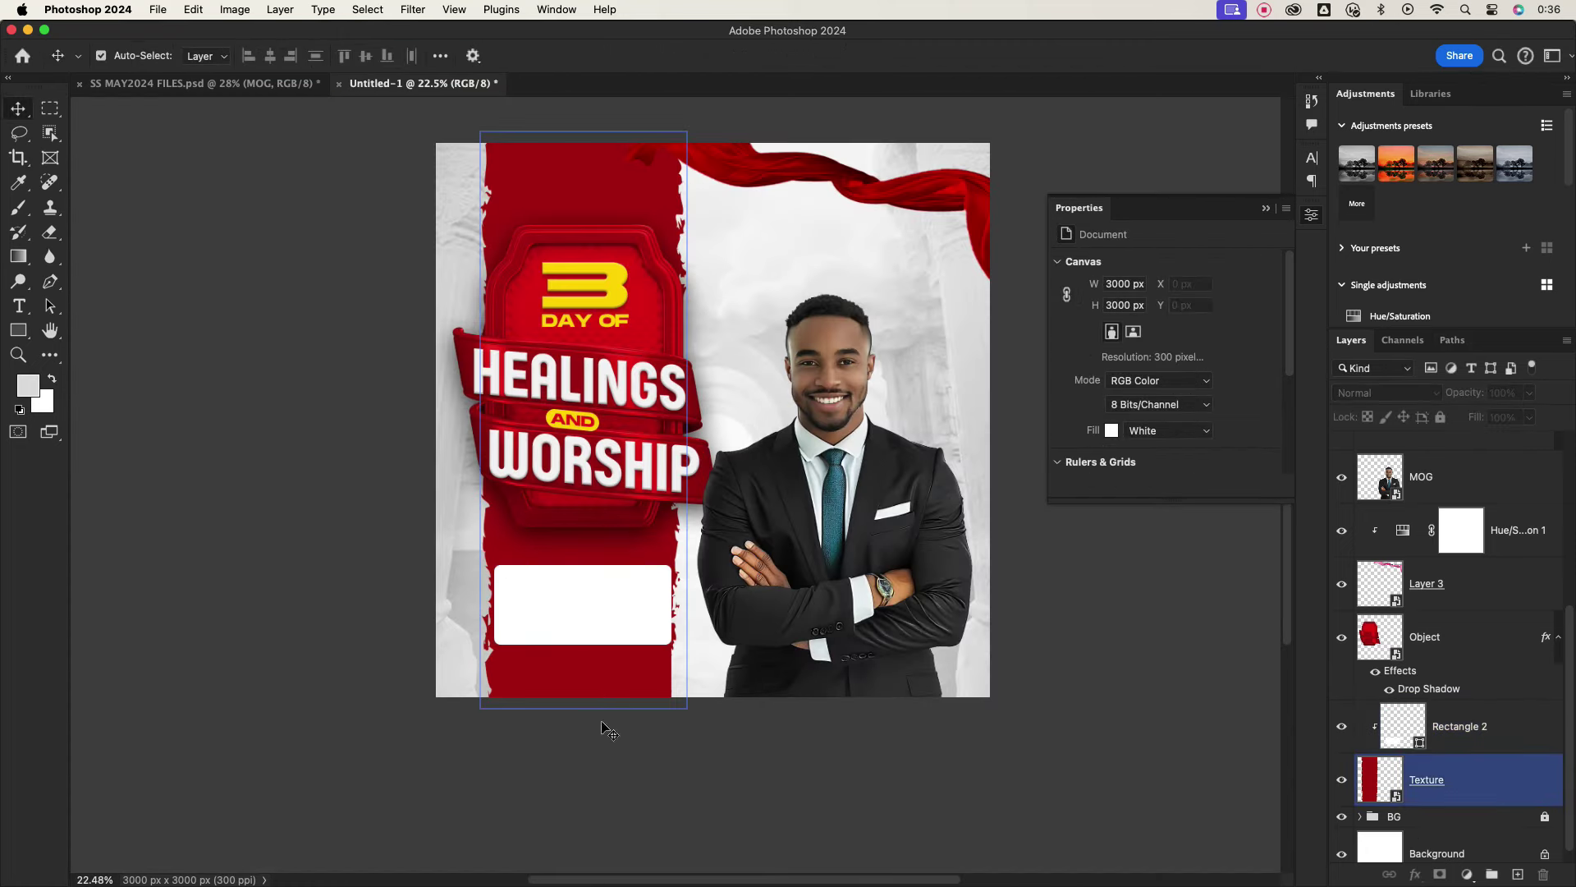
{"action": "scroll", "coordinate": [636, 648], "scroll_direction": "up", "scroll_amount": 2}
{"action": "left_click", "coordinate": [591, 634]}
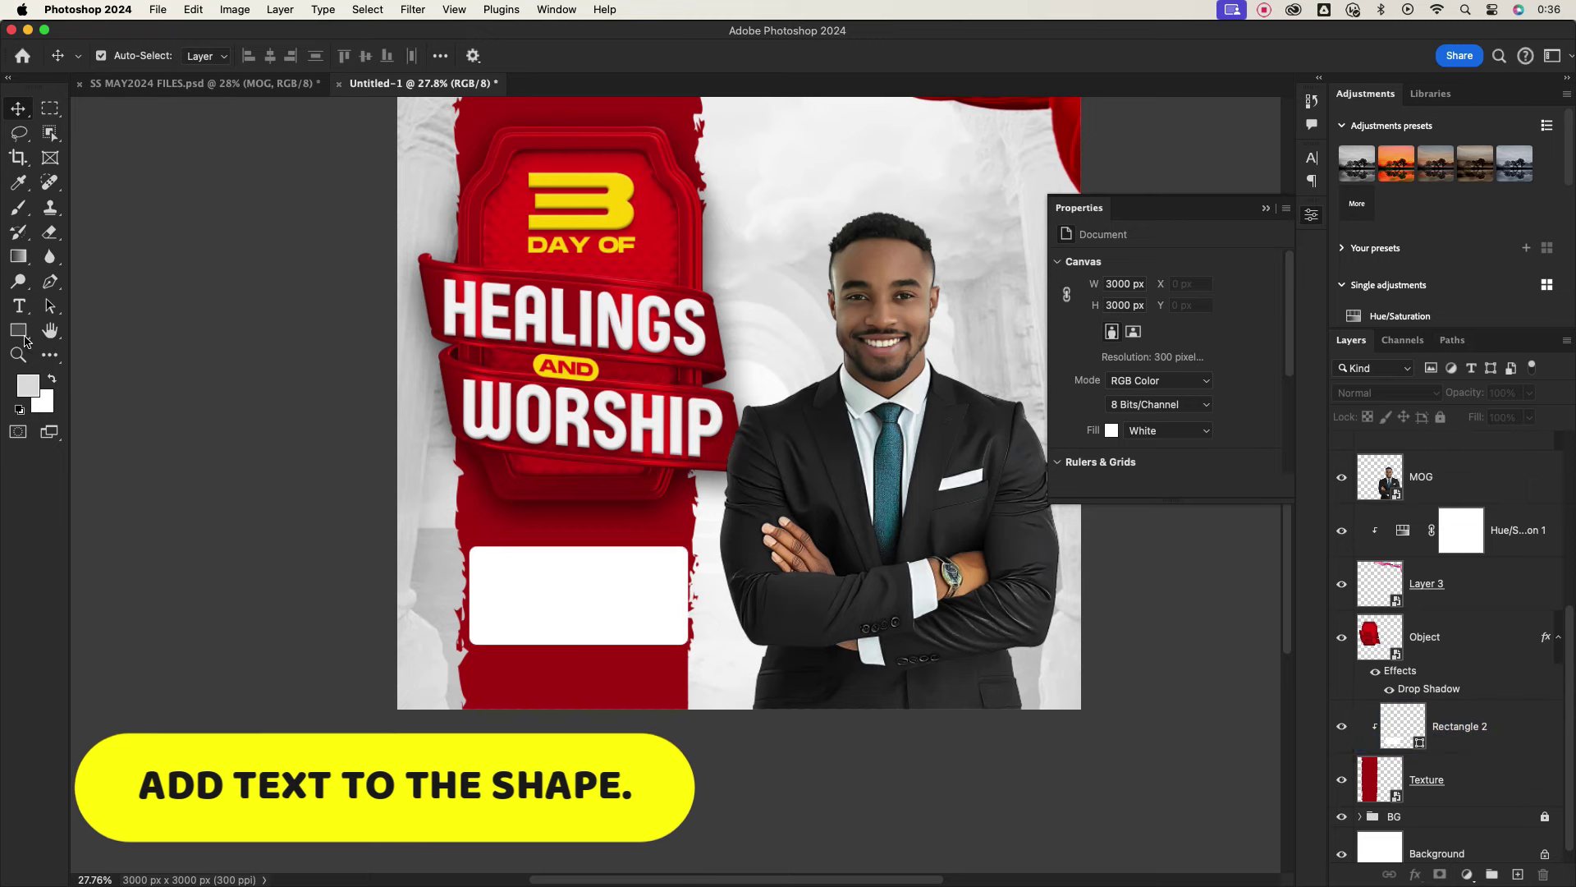
Add the text THE CHURCH OF GOD and scale it to about 29% inside the white box.
{"action": "key", "text": "t"}
{"action": "left_click", "coordinate": [539, 681]}
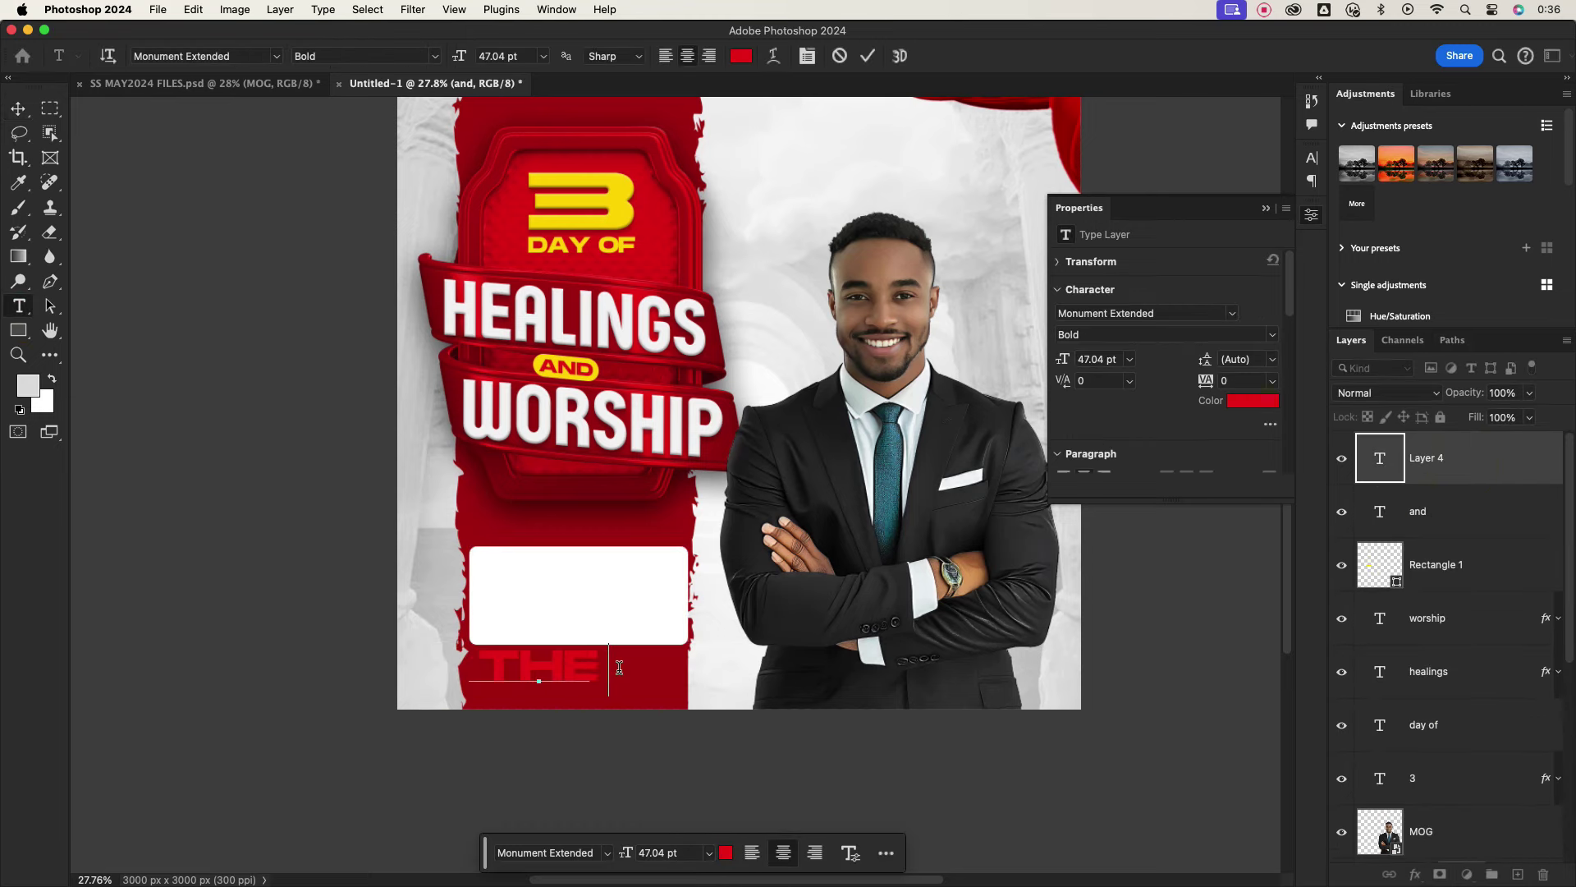
{"action": "type", "text": "THE CHURCH OF GOD"}
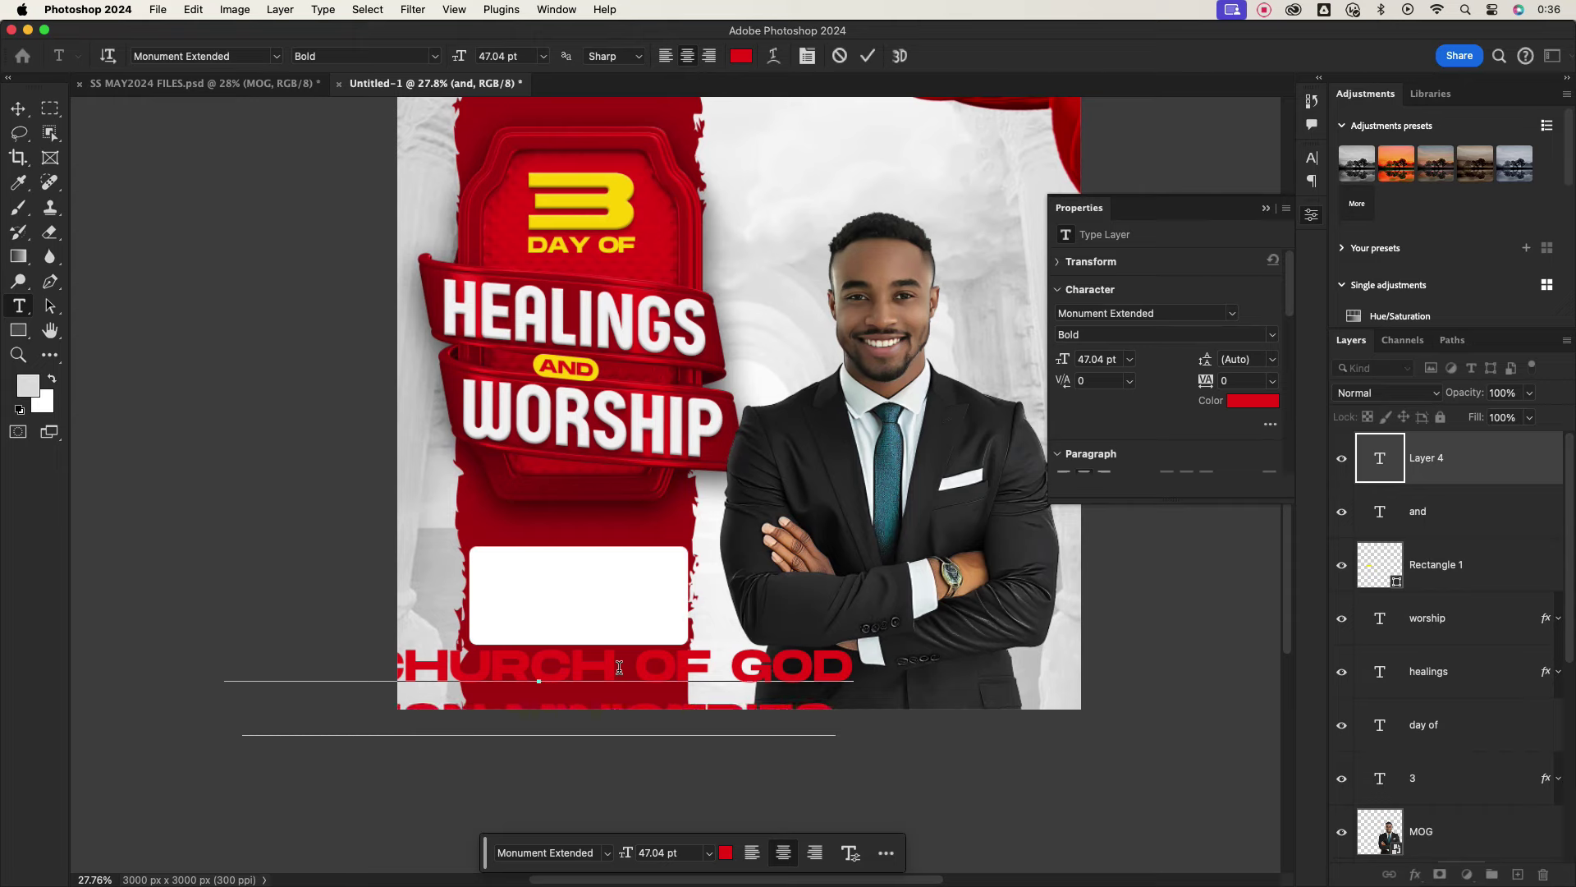
{"action": "key", "text": "ctrl+Return"}
{"action": "key", "text": "v"}
{"action": "key", "text": "ctrl+t"}
{"action": "mouse_move", "coordinate": [539, 646]}
{"action": "left_mouse_down"}
{"action": "mouse_move", "coordinate": [549, 676]}
{"action": "mouse_move", "coordinate": [585, 572]}
{"action": "left_mouse_up"}
{"action": "left_click", "coordinate": [911, 55]}
Colour the church name dark grey, set 11 pt leading, and nudge it toward the box top.
{"action": "left_click", "coordinate": [1311, 158]}
{"action": "left_click", "coordinate": [1267, 265]}
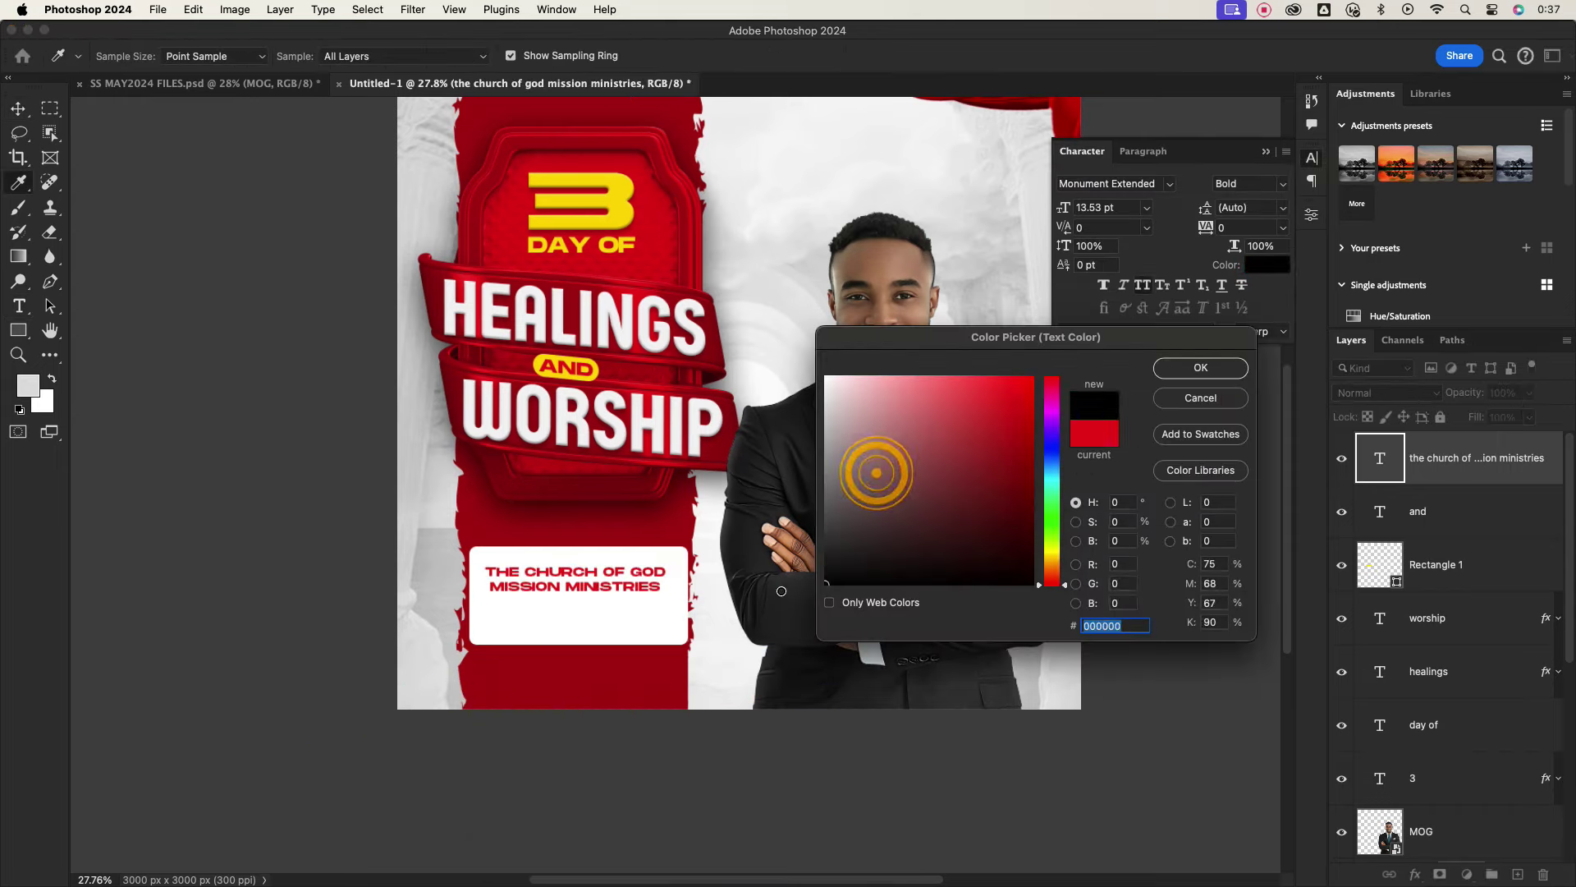
{"action": "left_click", "coordinate": [876, 472]}
{"action": "left_click", "coordinate": [1201, 367]}
{"action": "key", "text": "ctrl+plus"}
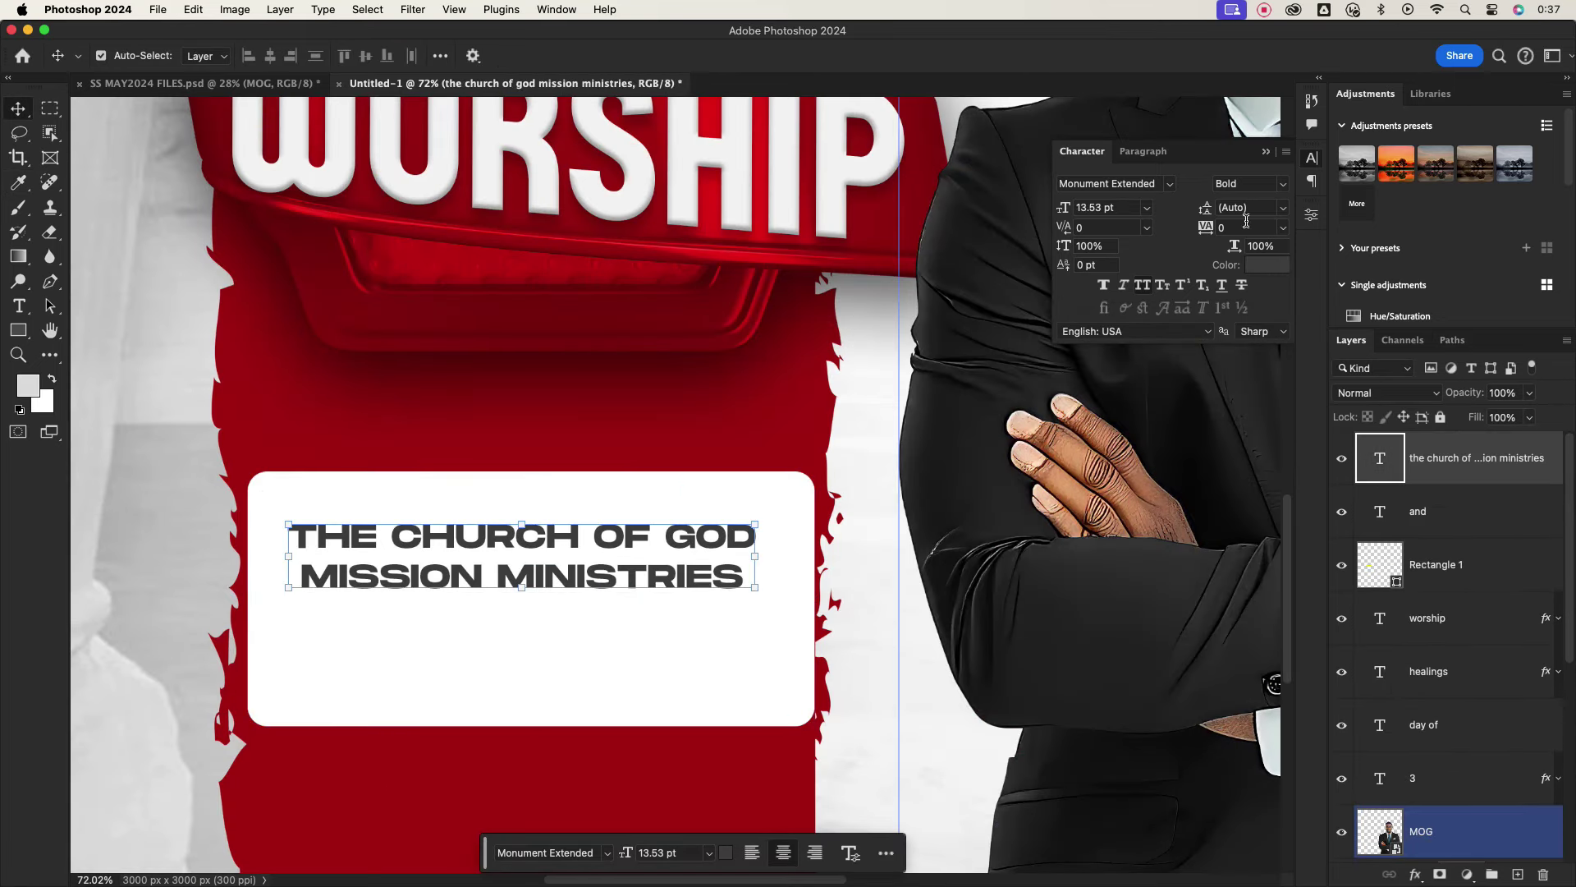
{"action": "left_click", "coordinate": [1254, 206]}
{"action": "type", "text": "11"}
{"action": "key", "text": "Return"}
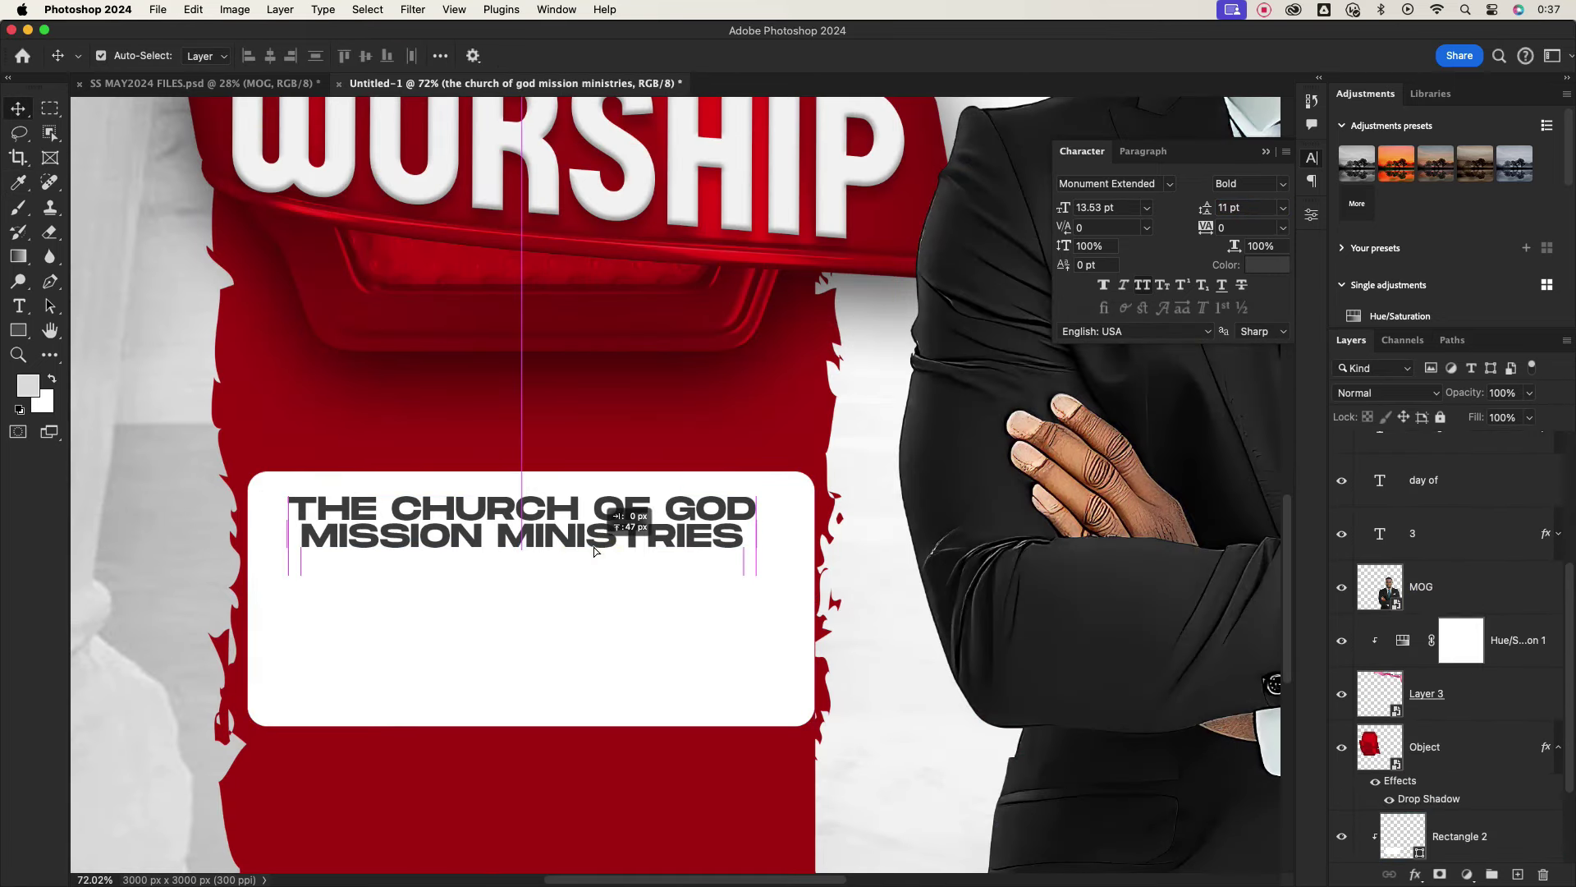
{"action": "left_click_drag", "start_coordinate": [593, 575], "coordinate": [594, 554]}
{"action": "key", "text": "ctrl+0"}
Duplicate the church name text just below the original.
{"action": "left_click", "coordinate": [564, 637]}
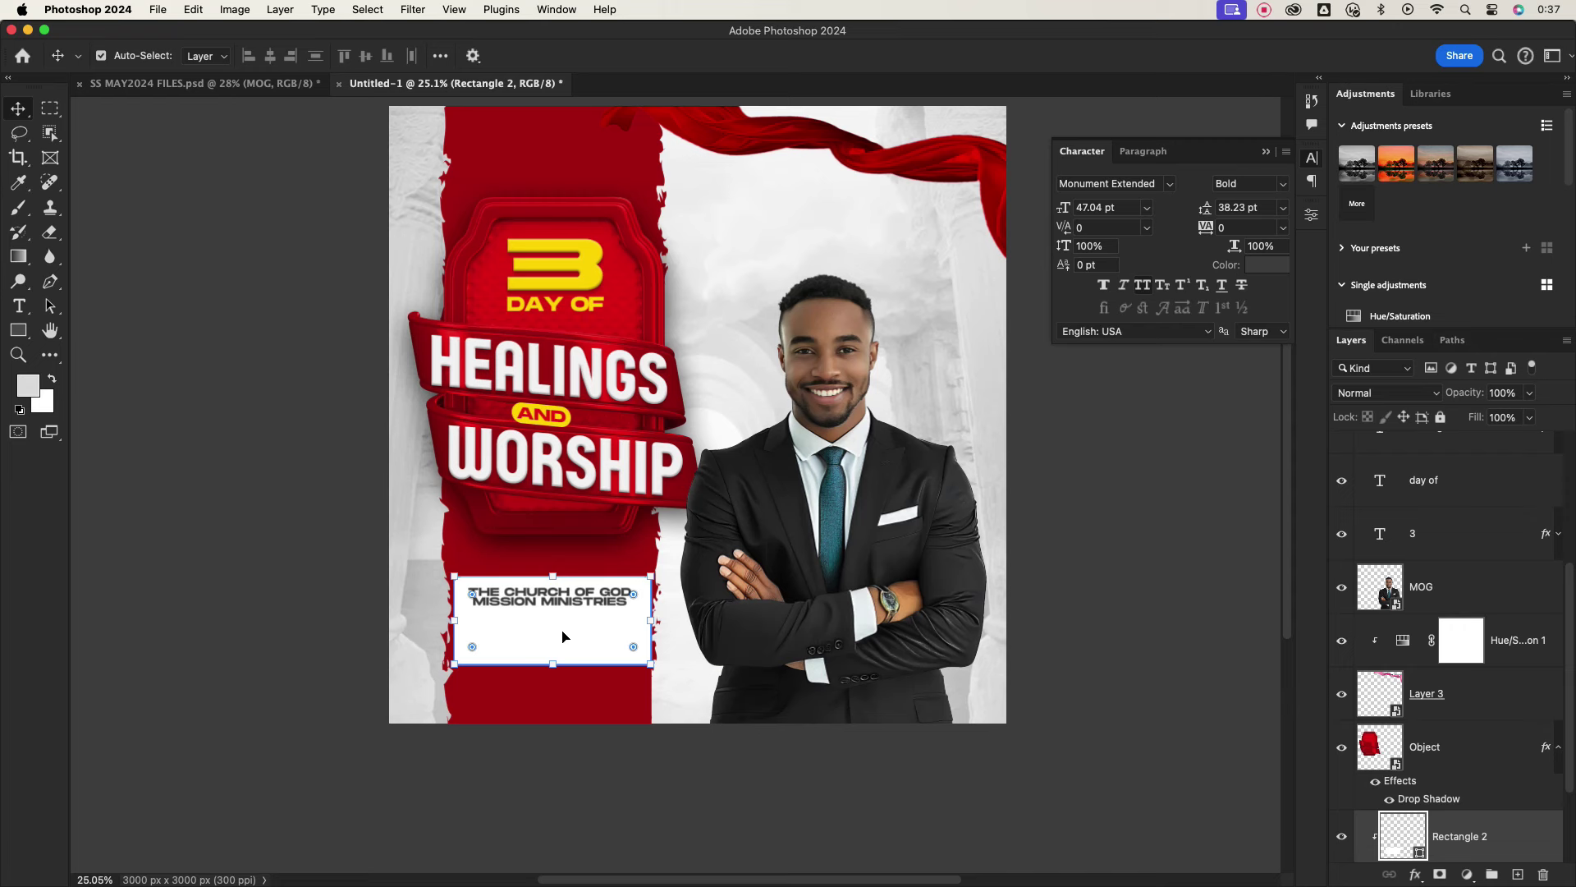
{"action": "scroll", "coordinate": [564, 636], "scroll_direction": "up", "scroll_amount": 2}
{"action": "left_click", "coordinate": [492, 585]}
{"action": "double_click", "coordinate": [506, 598]}
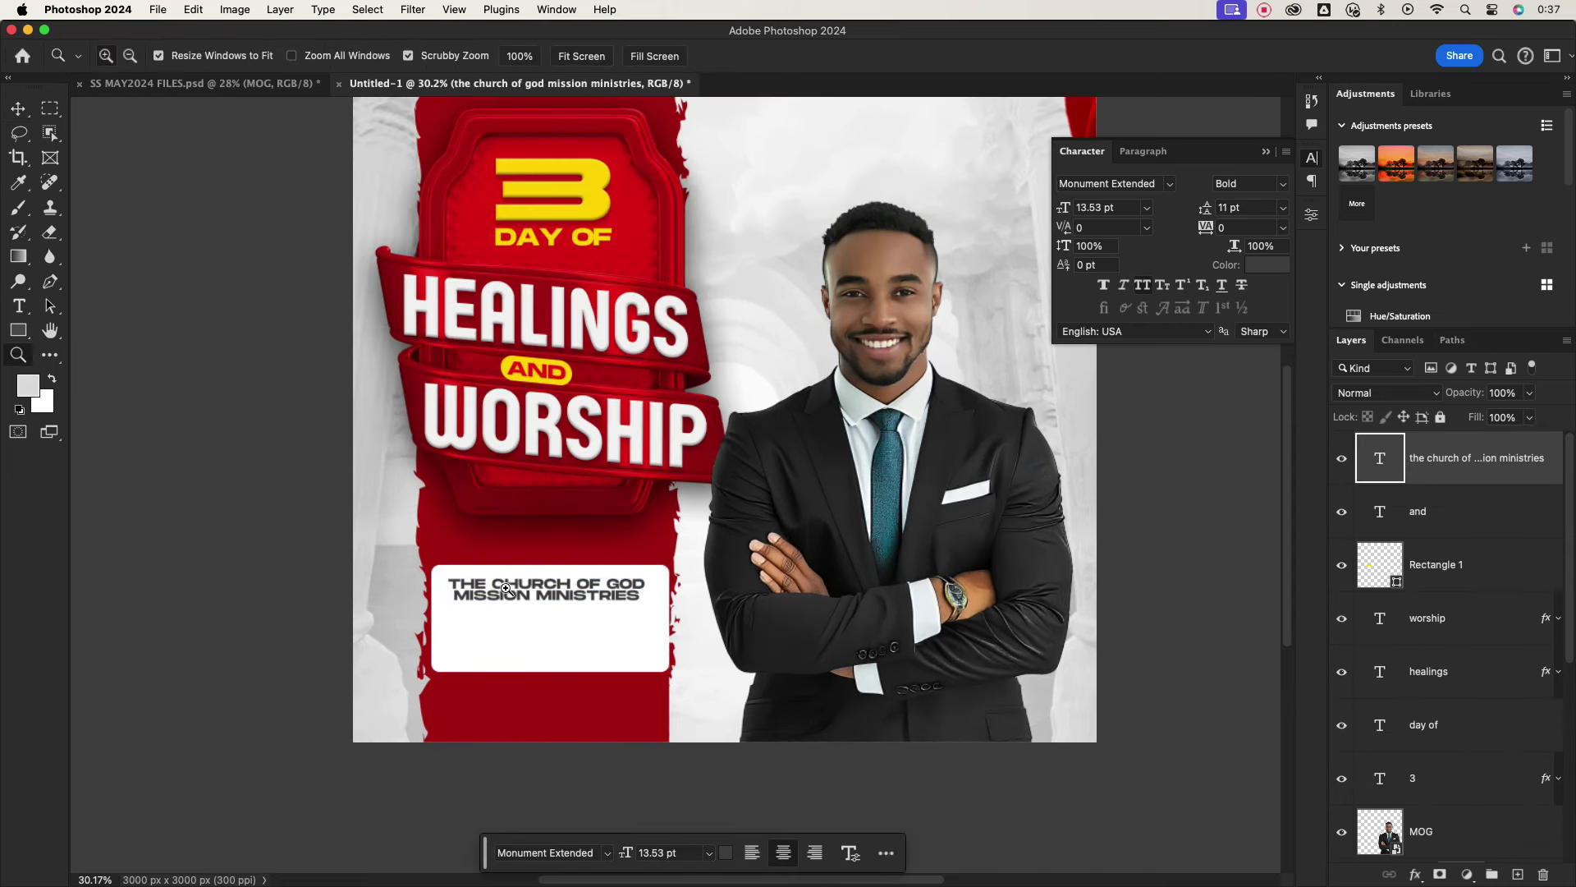
{"action": "left_click_drag", "start_coordinate": [688, 575], "coordinate": [688, 626]}
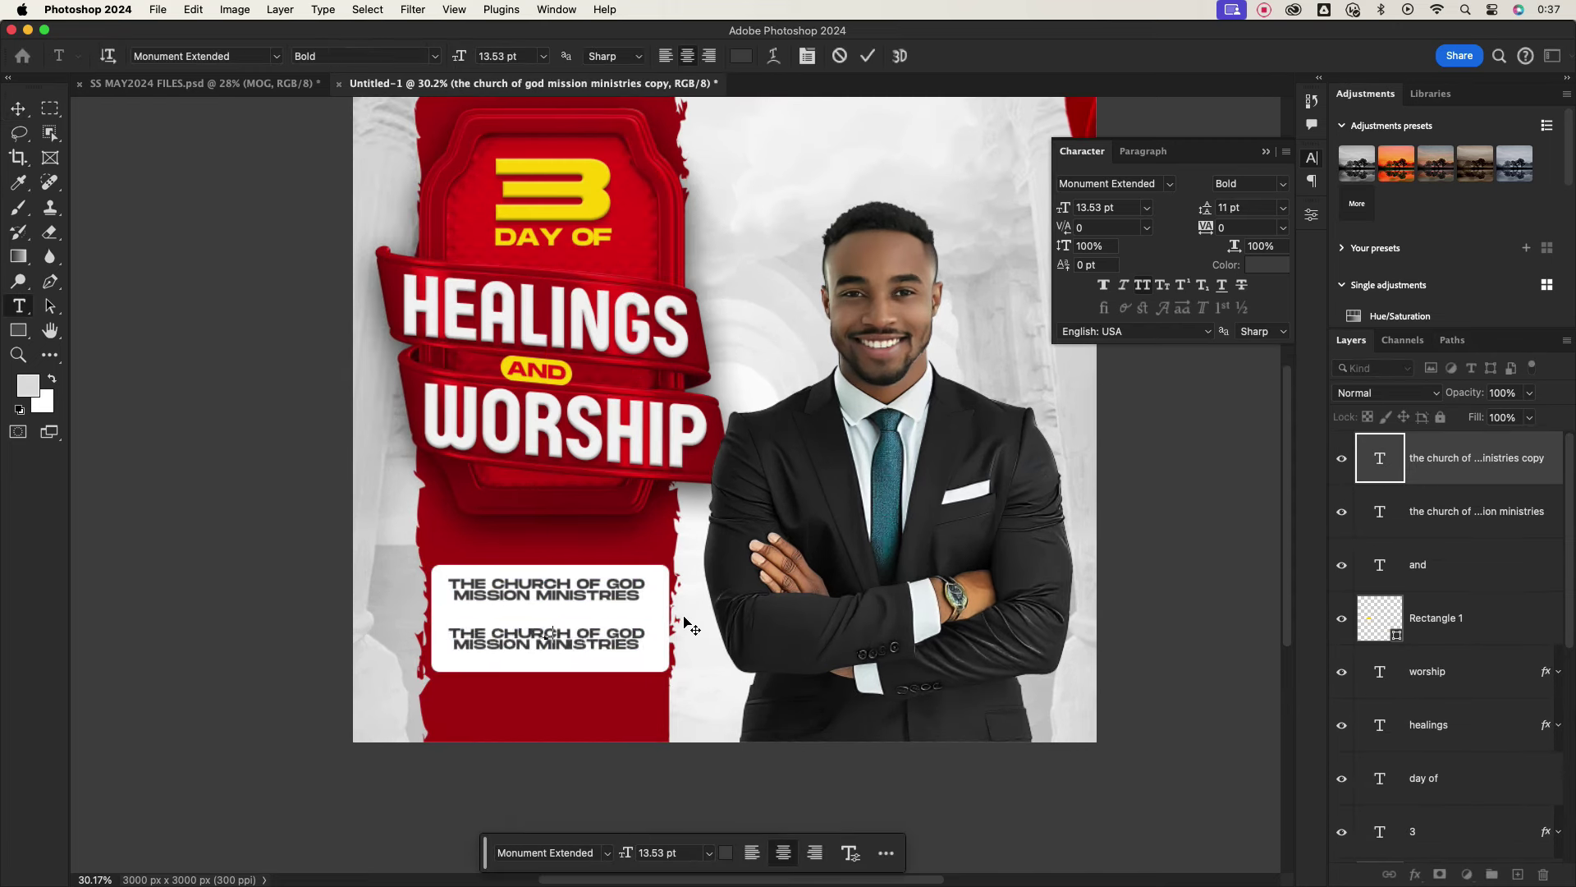
Retype the copy as the church's address at 10 pt with tighter leading.
{"action": "type", "text": "NO 23 RING ROAD OFF"}
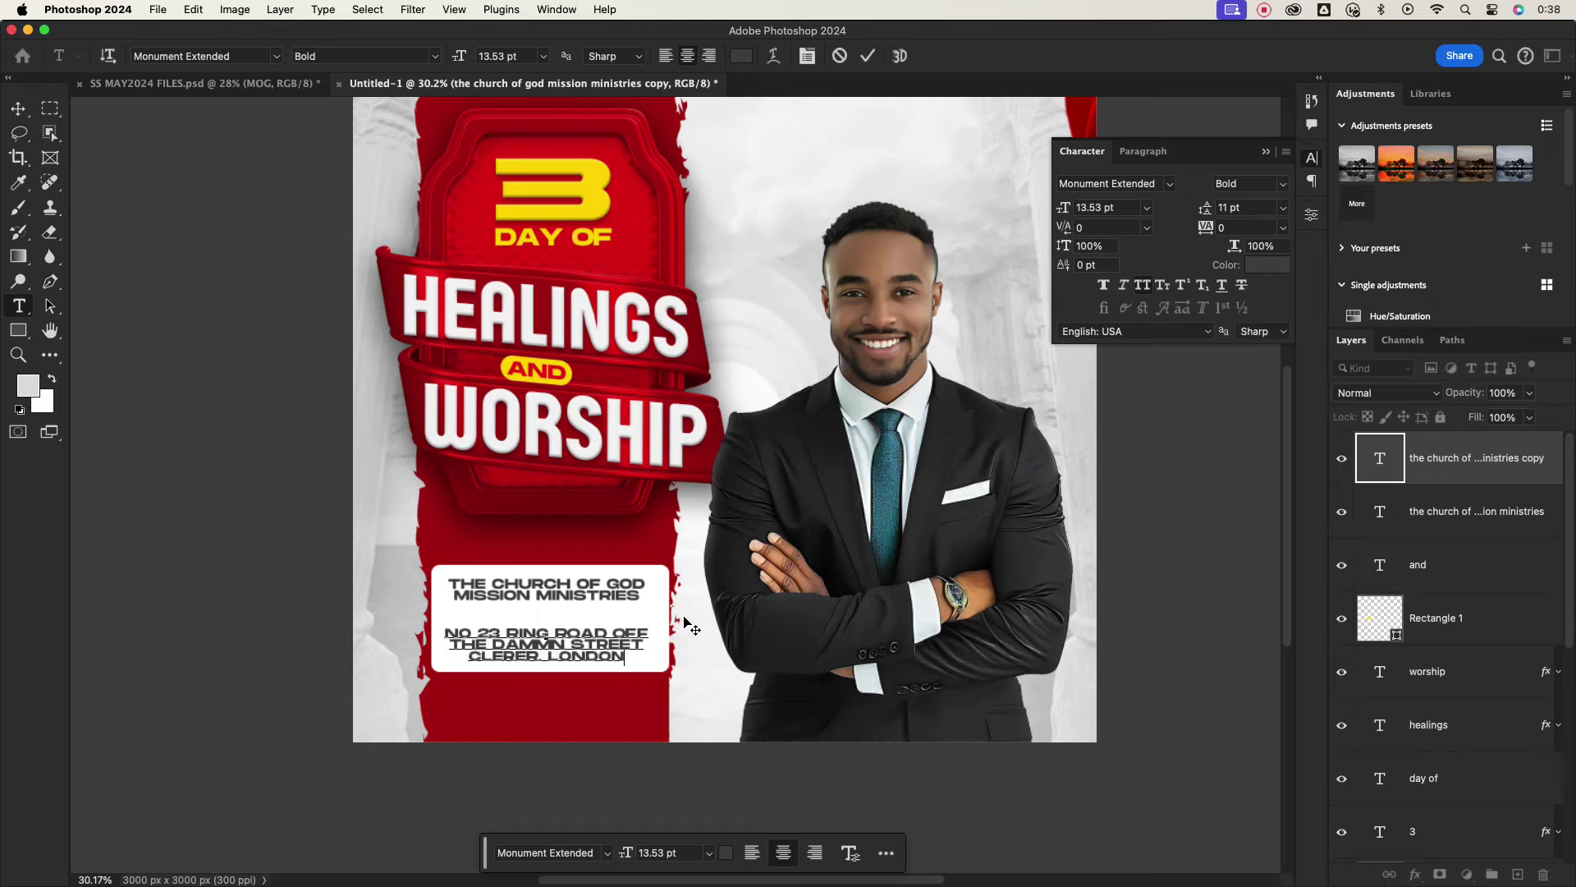
{"action": "key", "text": "Escape"}
{"action": "key", "text": "v"}
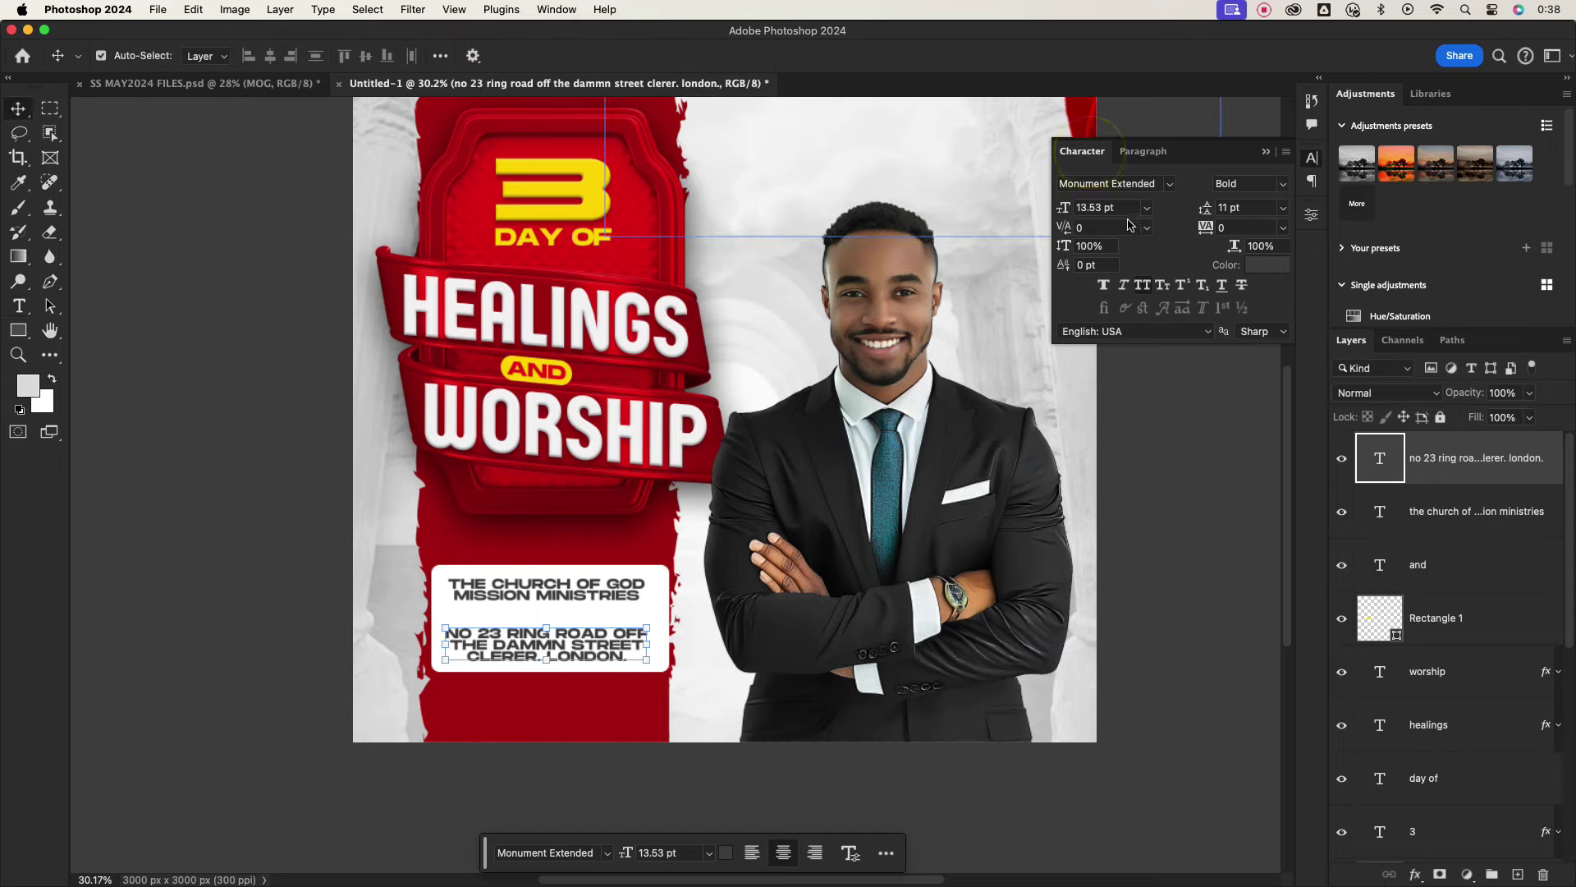
{"action": "left_click", "coordinate": [1146, 208]}
{"action": "left_click", "coordinate": [1100, 303]}
{"action": "left_click", "coordinate": [1254, 208]}
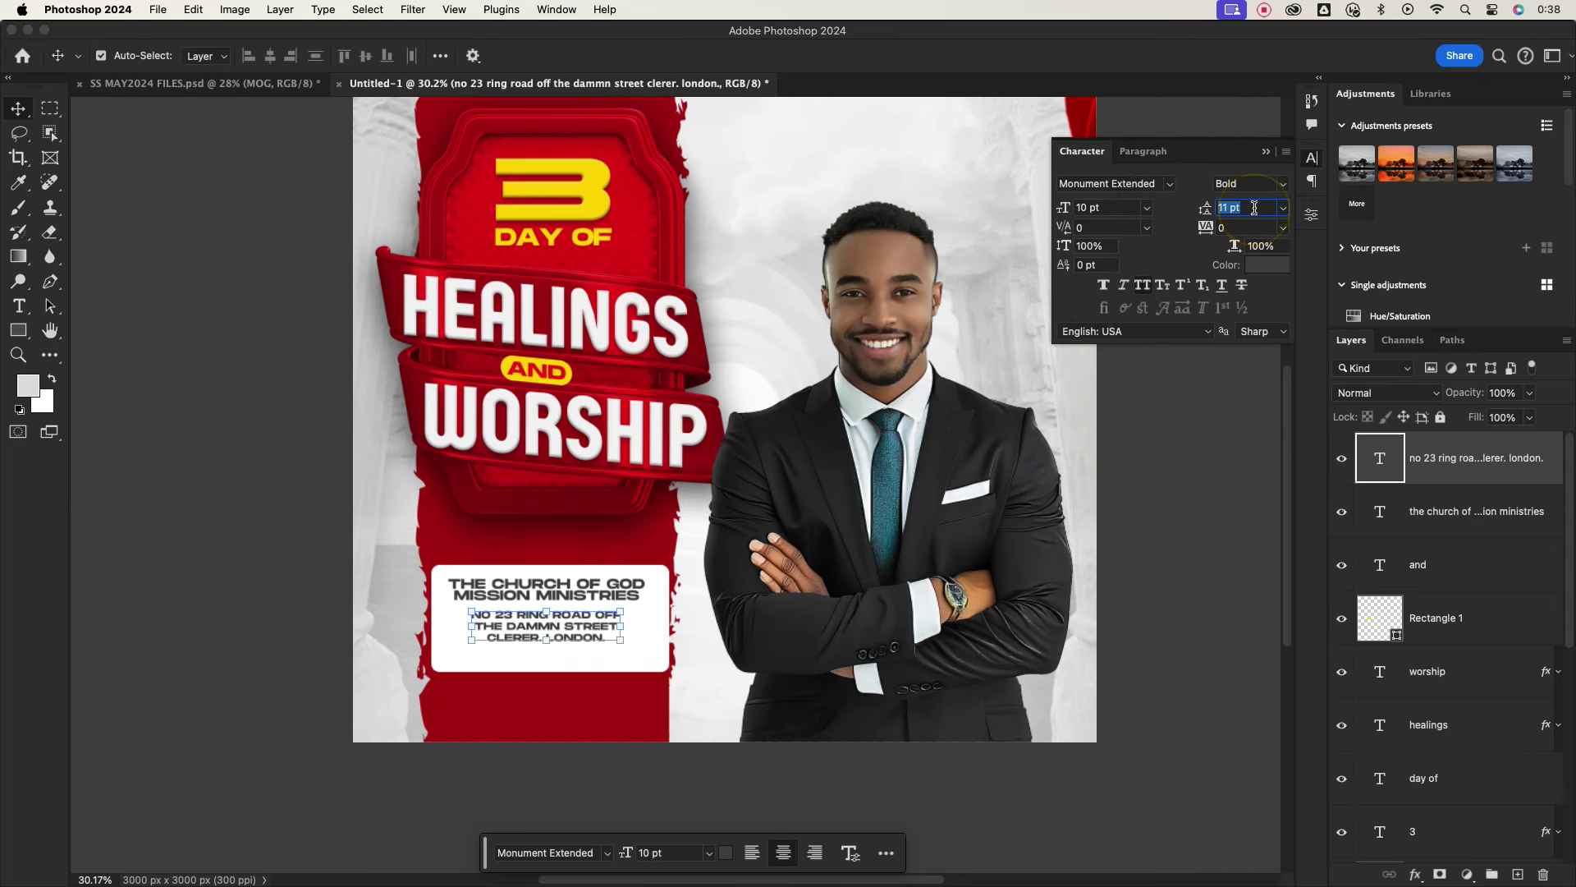
{"action": "type", "text": "9"}
{"action": "scroll", "coordinate": [562, 627], "scroll_direction": "up", "scroll_amount": 5}
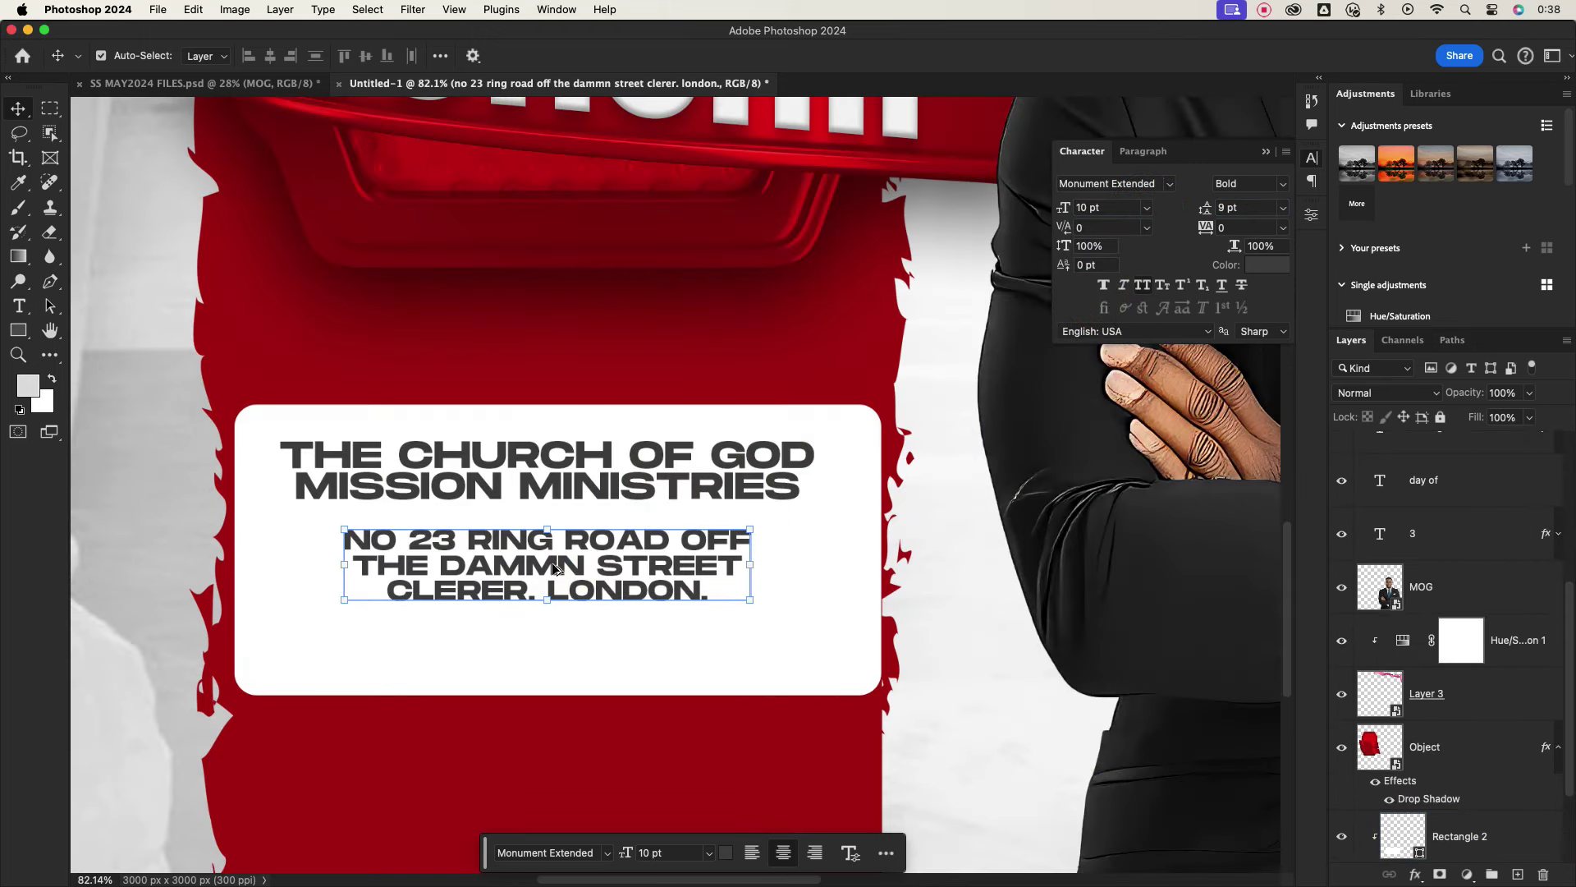
Duplicate the address below, type the 21ST–23RD MAY 2024 date, and make it Ultrabold.
{"action": "left_click_drag", "start_coordinate": [555, 568], "coordinate": [555, 644]}
{"action": "double_click", "coordinate": [555, 644]}
{"action": "type", "text": "21ST"}
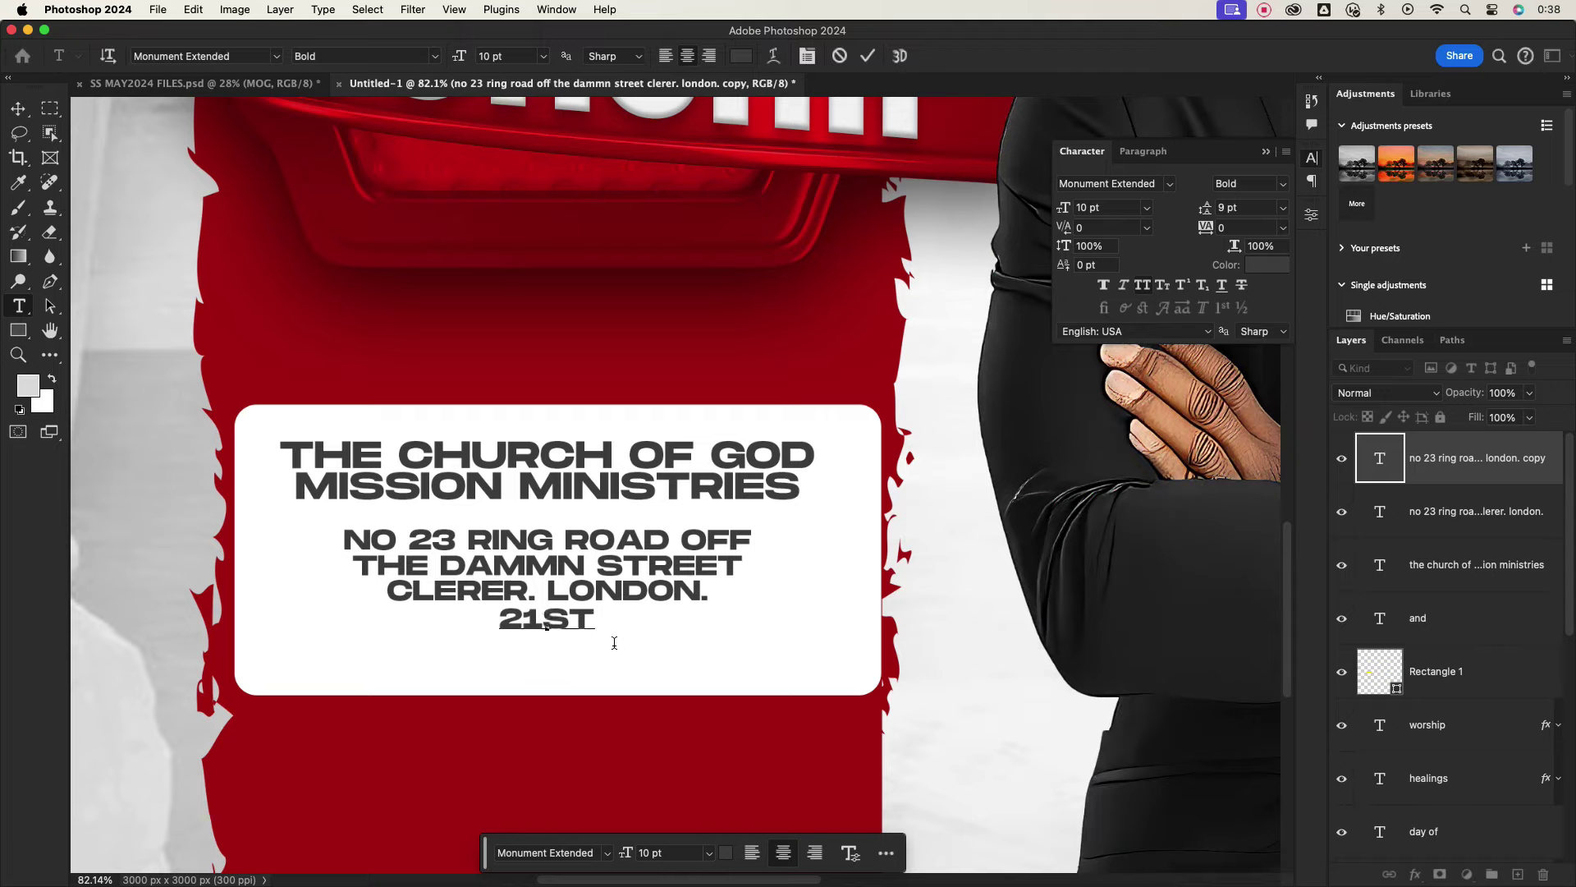
{"action": "type", "text": "3rd"}
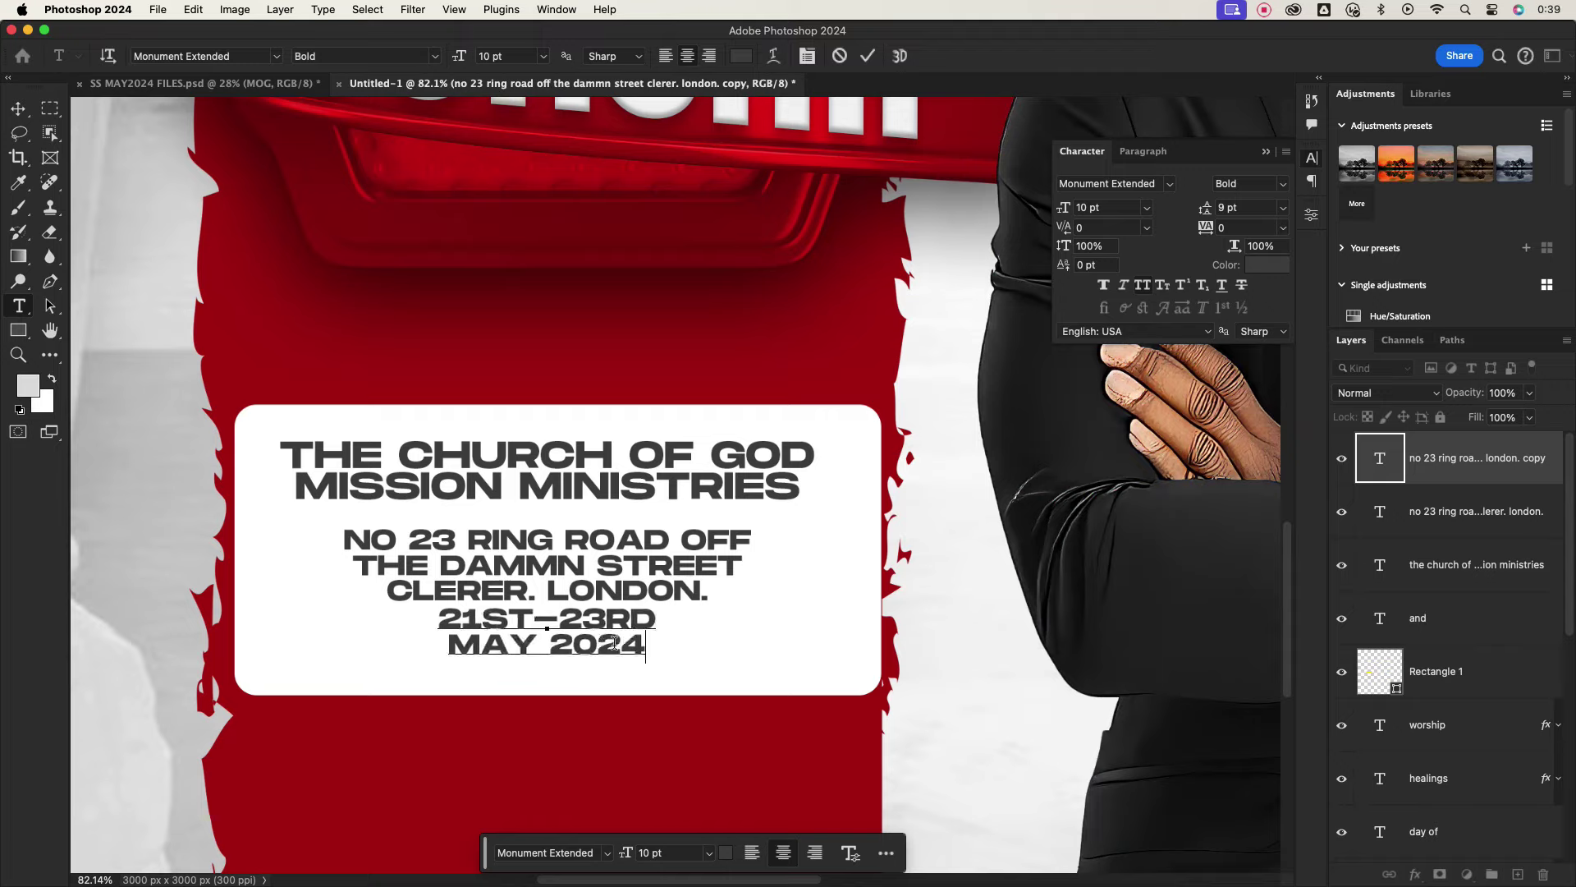
{"action": "left_click", "coordinate": [865, 56]}
{"action": "key", "text": "v"}
{"action": "left_click", "coordinate": [1282, 183]}
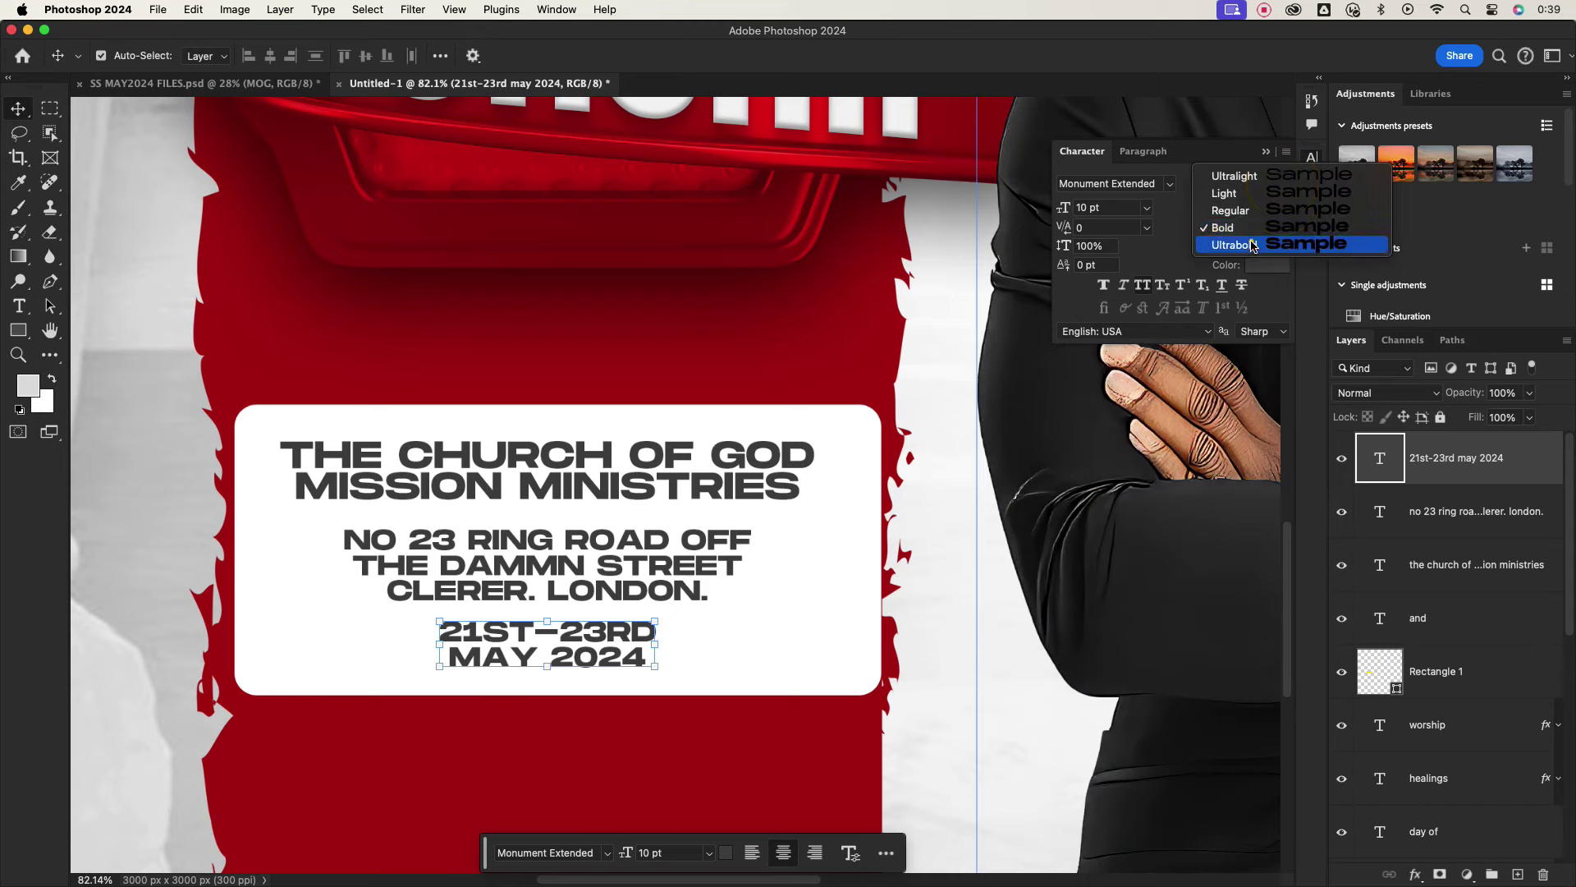
{"action": "left_click", "coordinate": [1231, 243]}
{"action": "scroll", "coordinate": [1115, 205], "scroll_direction": "up", "scroll_amount": 7}
{"action": "scroll", "coordinate": [1249, 215], "scroll_direction": "up", "scroll_amount": 4}
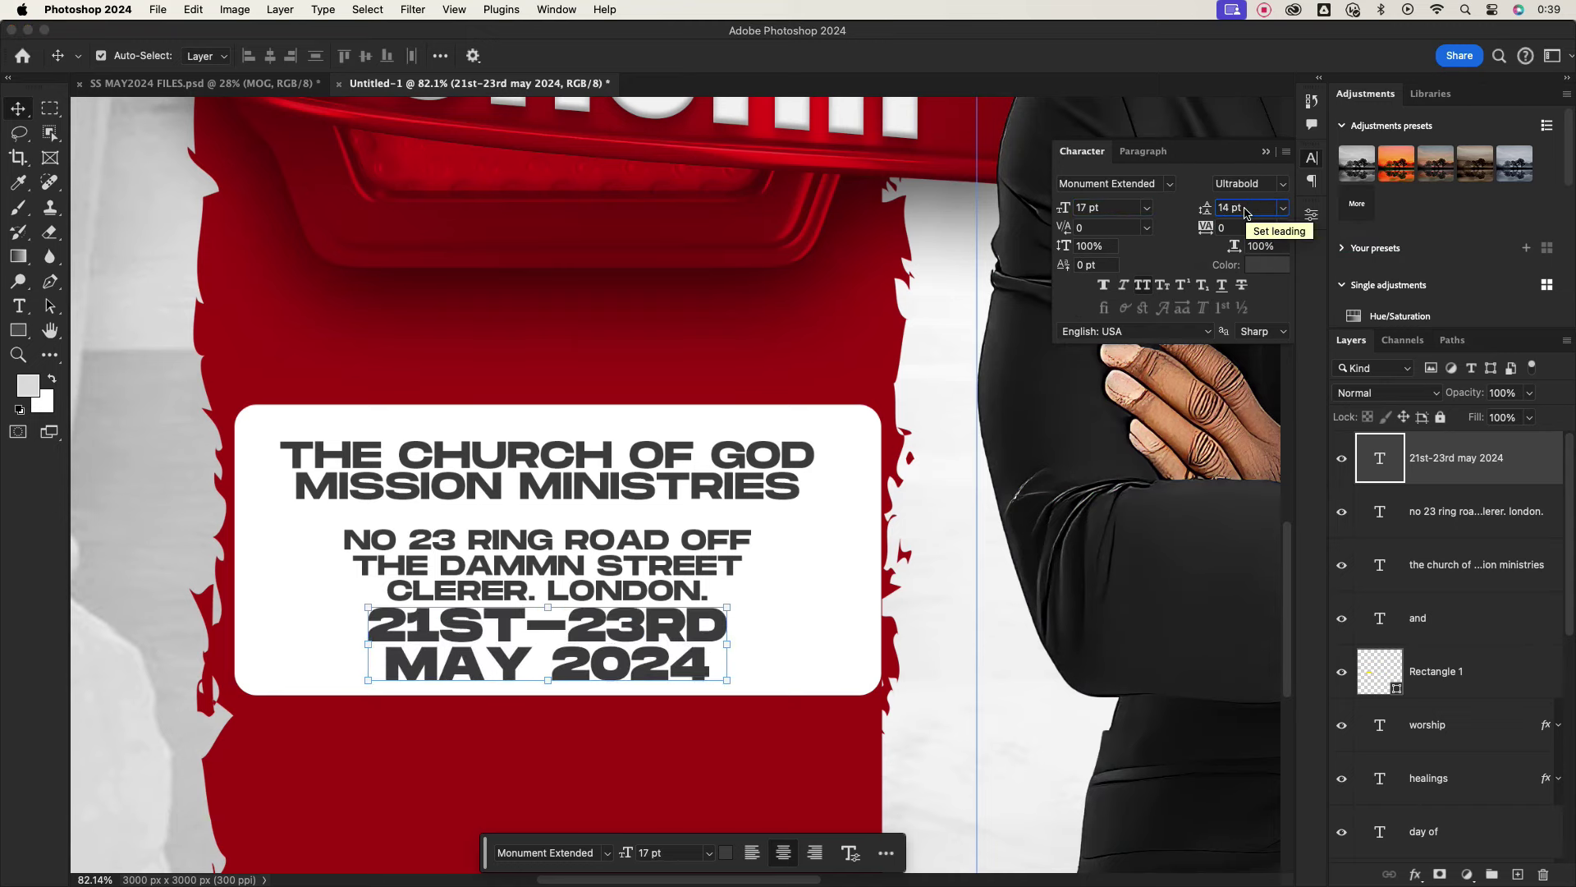
{"action": "scroll", "coordinate": [588, 666], "scroll_direction": "up", "scroll_amount": 2}
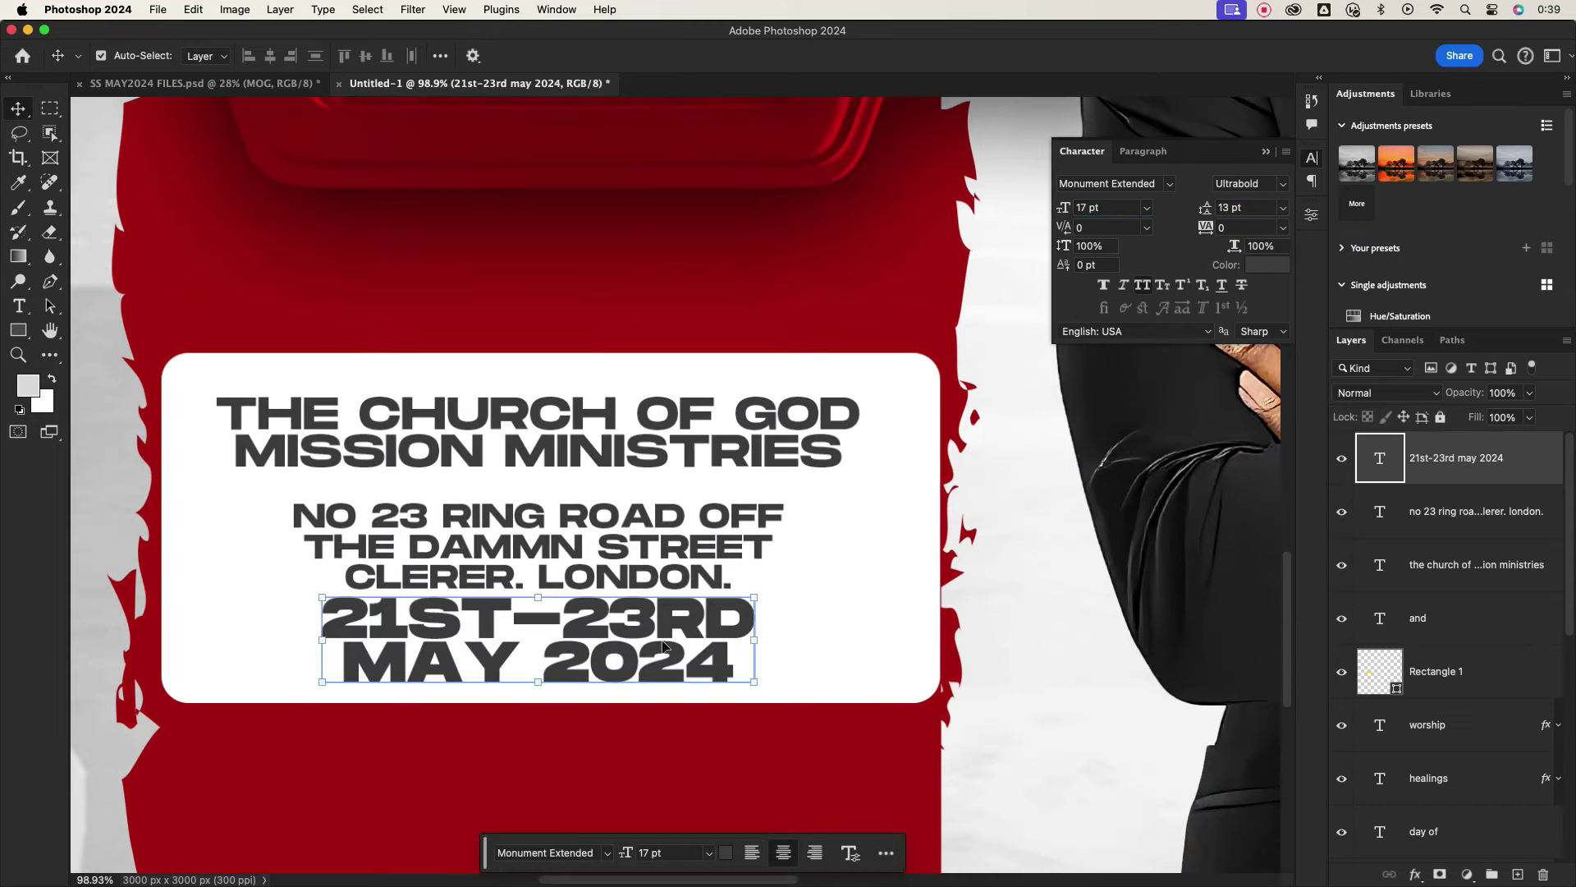
Adjust the MAY 2024 line and colour the date text red.
{"action": "double_click", "coordinate": [642, 663]}
{"action": "left_click_drag", "start_coordinate": [642, 663], "coordinate": [353, 655]}
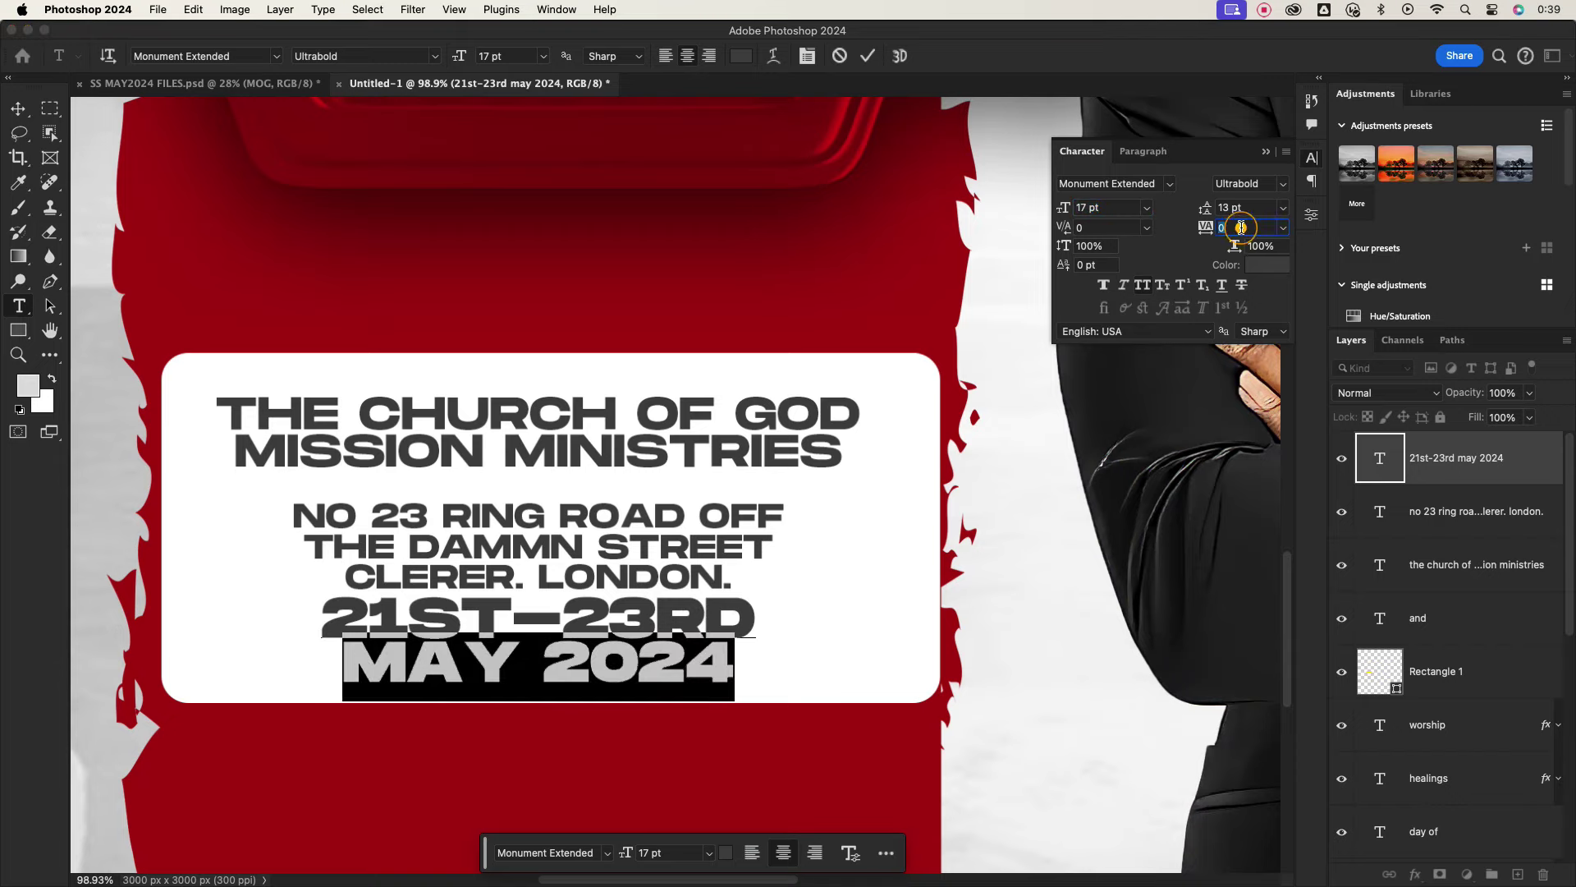
{"action": "scroll", "coordinate": [1241, 227], "scroll_direction": "up", "scroll_amount": 3}
{"action": "scroll", "coordinate": [1240, 227], "scroll_direction": "up", "scroll_amount": 1}
{"action": "key", "text": "ctrl+Return"}
{"action": "scroll", "coordinate": [622, 643], "scroll_direction": "down", "scroll_amount": 3}
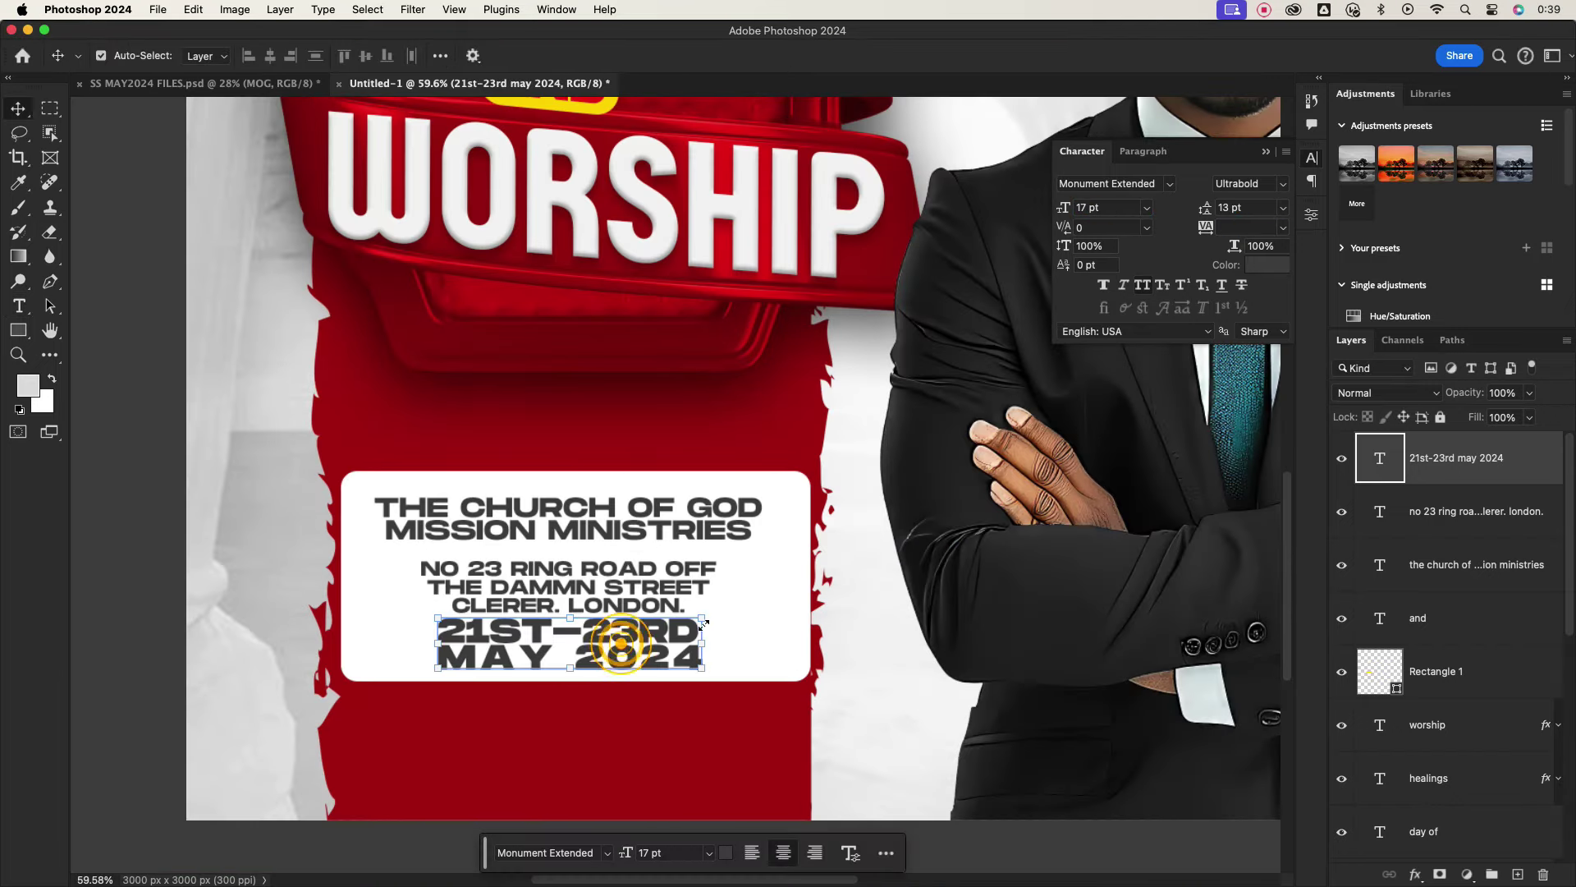
{"action": "left_click", "coordinate": [1267, 264]}
{"action": "left_click", "coordinate": [596, 102]}
{"action": "left_click", "coordinate": [774, 427]}
{"action": "left_click", "coordinate": [1203, 366]}
{"action": "left_click", "coordinate": [749, 735]}
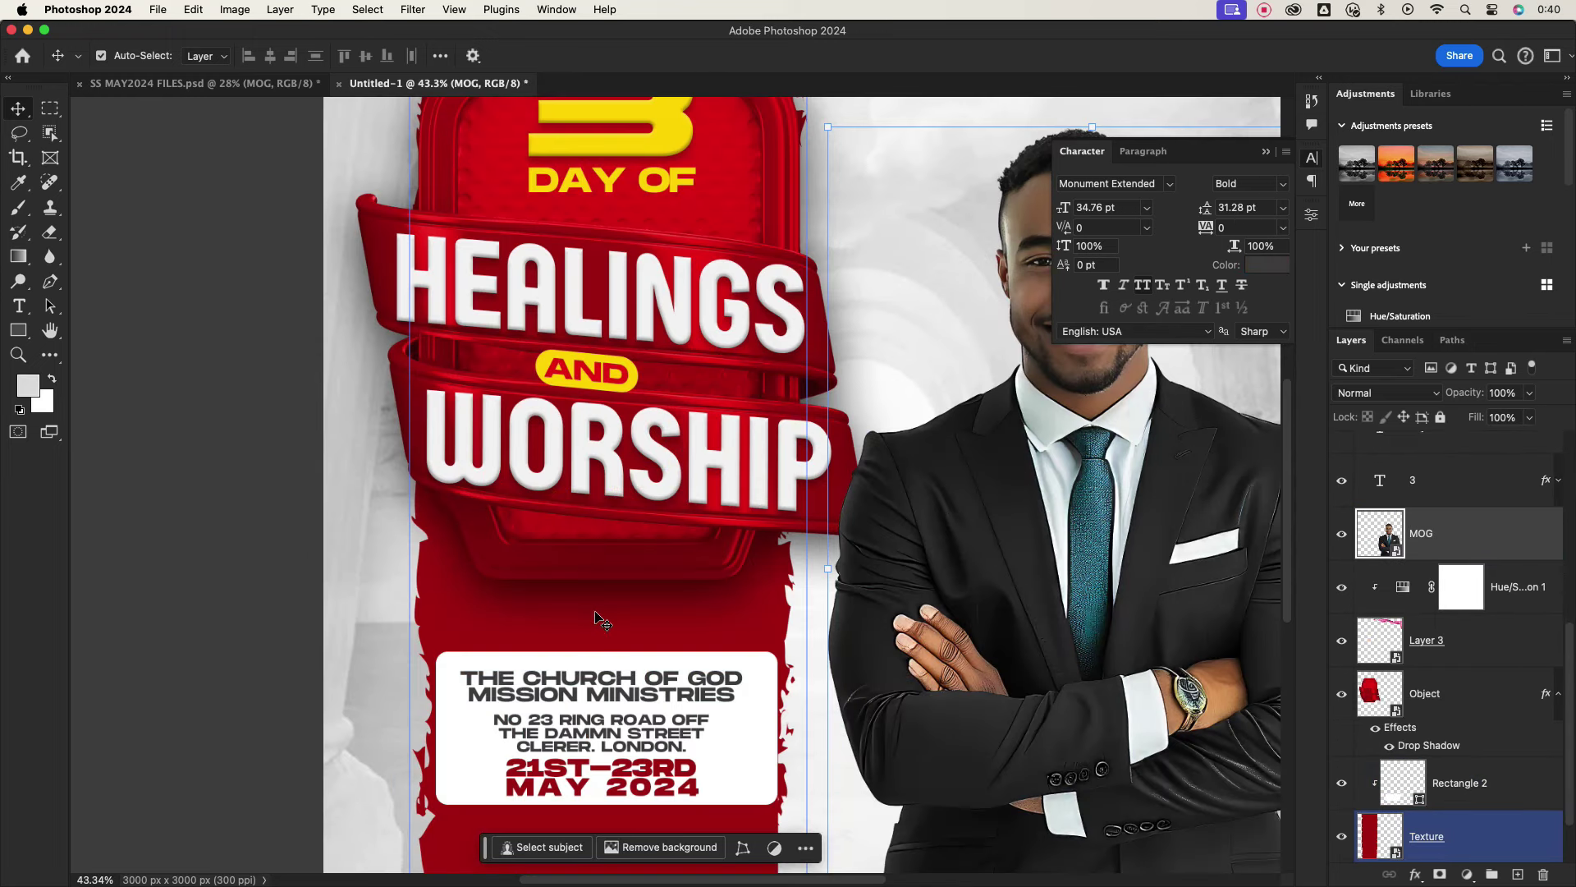
Move the red date line to the top of the white box, shifting the church name down.
{"action": "left_click_drag", "start_coordinate": [603, 779], "coordinate": [604, 648]}
{"action": "mouse_move", "coordinate": [600, 732]}
{"action": "left_mouse_down"}
{"action": "mouse_move", "coordinate": [588, 770]}
{"action": "mouse_move", "coordinate": [593, 746]}
{"action": "left_mouse_up"}
{"action": "left_click_drag", "start_coordinate": [646, 682], "coordinate": [645, 716]}
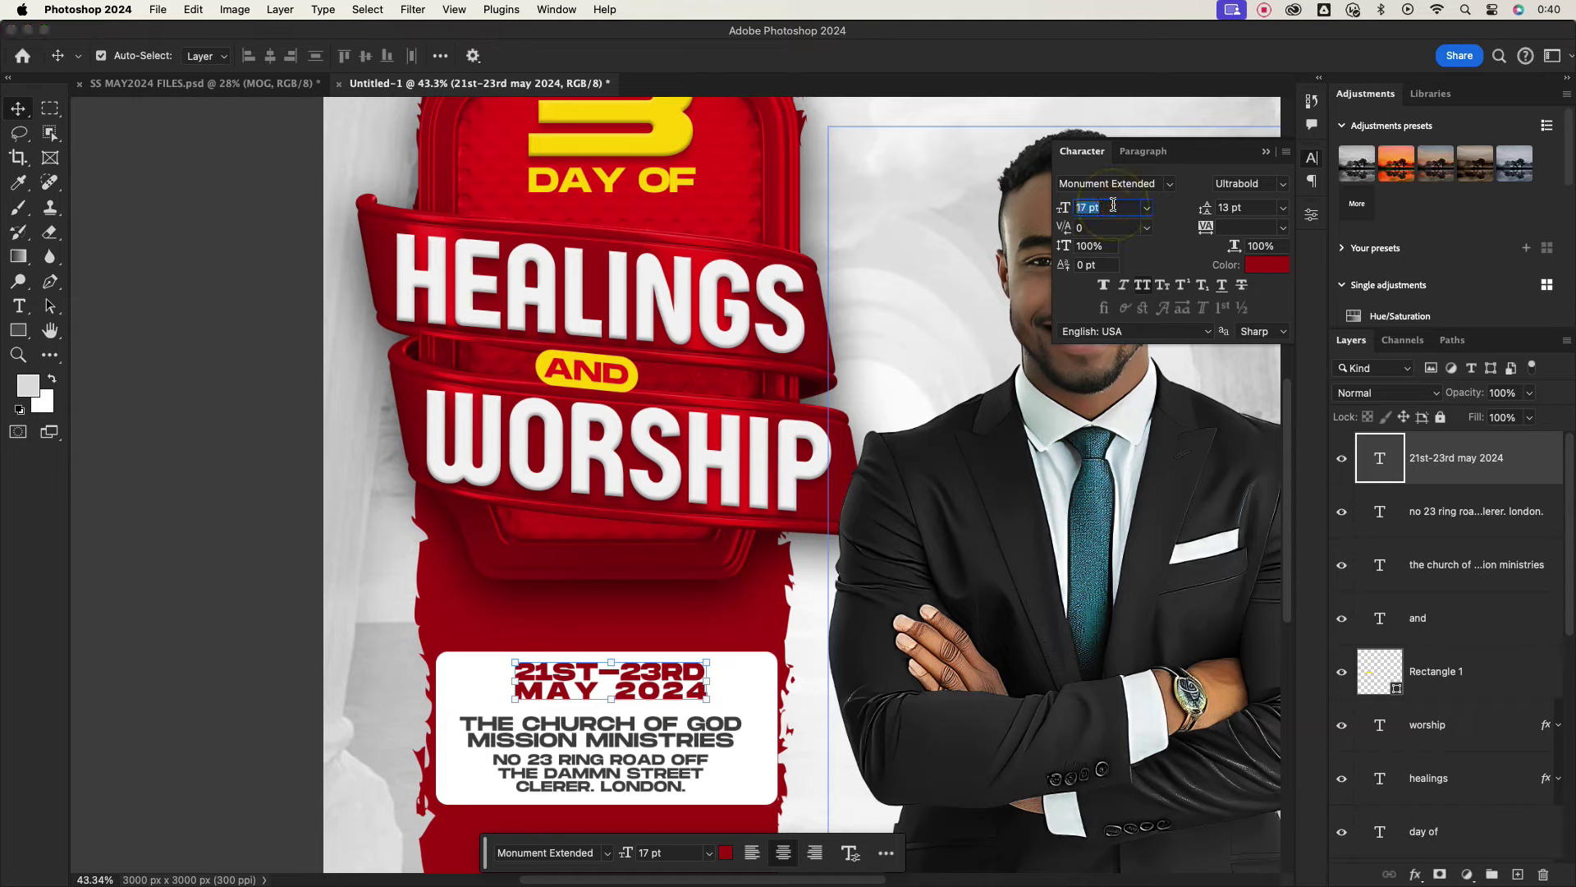
Enlarge the date text to 25 pt with 19 pt line spacing.
{"action": "key", "text": "Up"}
{"action": "key", "text": "Up"}
{"action": "key", "text": "Up"}
{"action": "key", "text": "Up"}
{"action": "key", "text": "Up"}
{"action": "left_click", "coordinate": [1256, 207]}
{"action": "key", "text": "Up"}
{"action": "key", "text": "Up"}
{"action": "key", "text": "Up"}
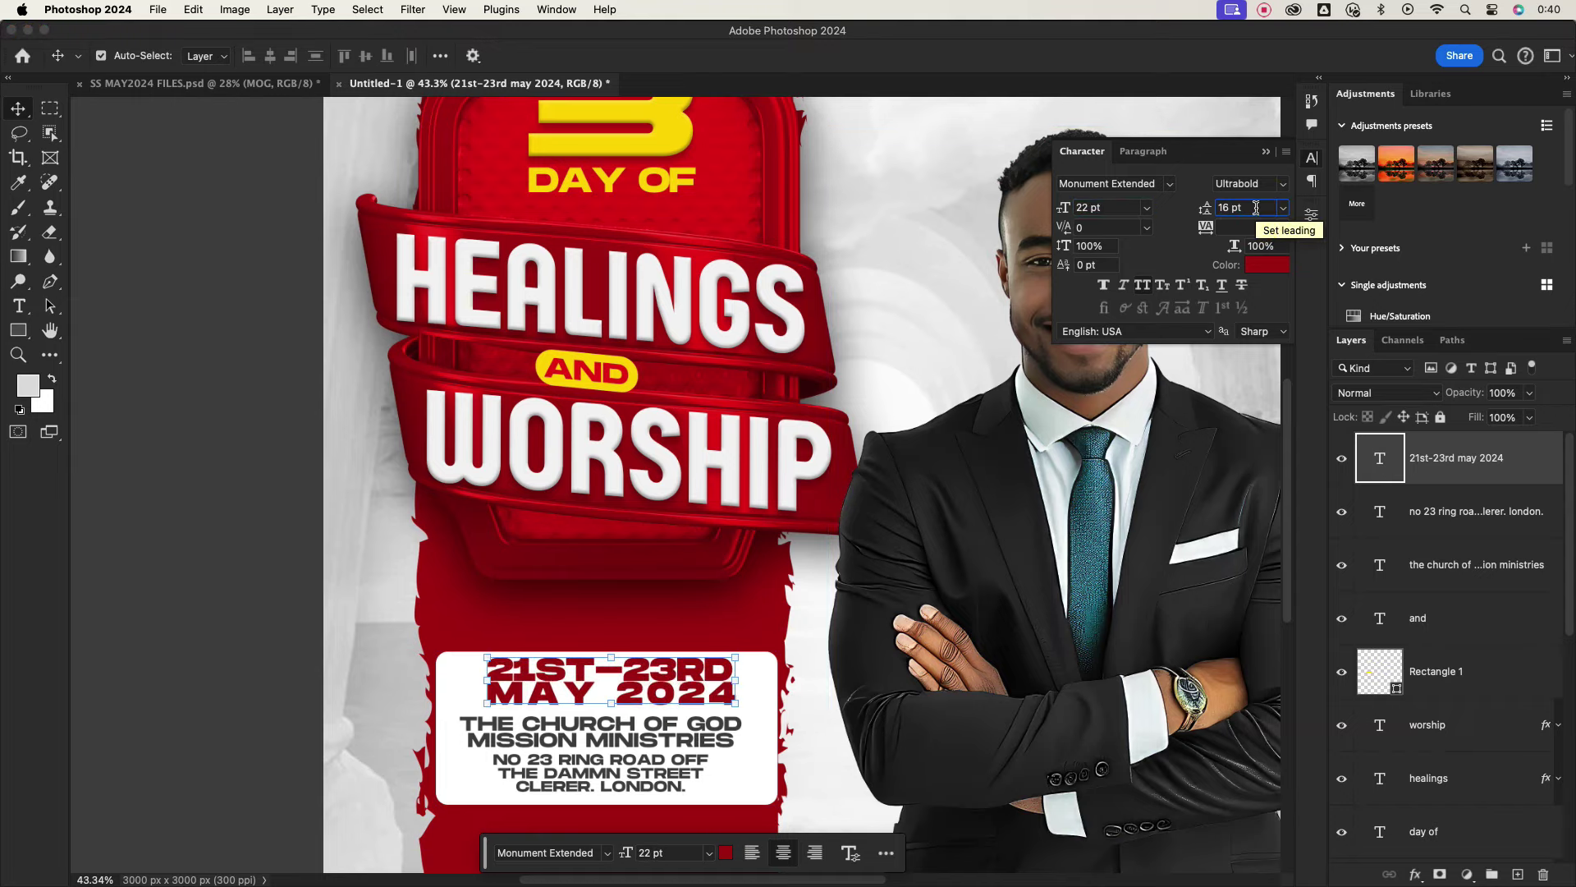
{"action": "left_click", "coordinate": [1100, 208]}
{"action": "key", "text": "Up"}
{"action": "key", "text": "Up"}
{"action": "key", "text": "Up"}
{"action": "left_click", "coordinate": [1232, 208]}
{"action": "key", "text": "Up"}
{"action": "key", "text": "Up"}
{"action": "key", "text": "Up"}
Nudge the address down and the date slightly left to tidy the box layout.
{"action": "left_click", "coordinate": [607, 784]}
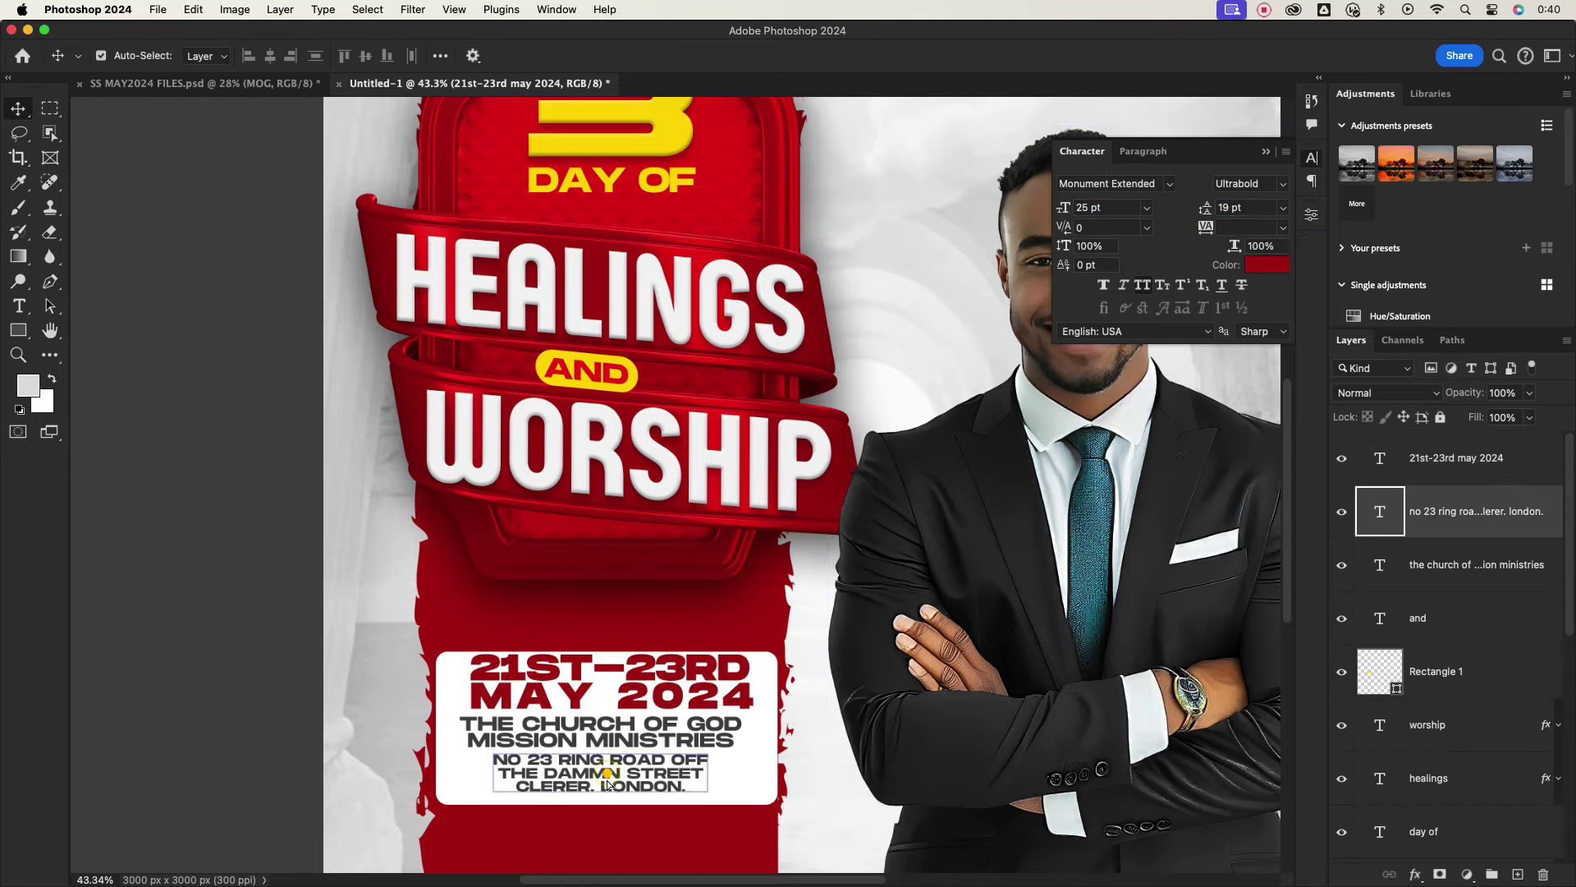
{"action": "left_click_drag", "start_coordinate": [607, 784], "coordinate": [607, 789]}
{"action": "left_click_drag", "start_coordinate": [607, 682], "coordinate": [600, 682]}
{"action": "double_click", "coordinate": [617, 734]}
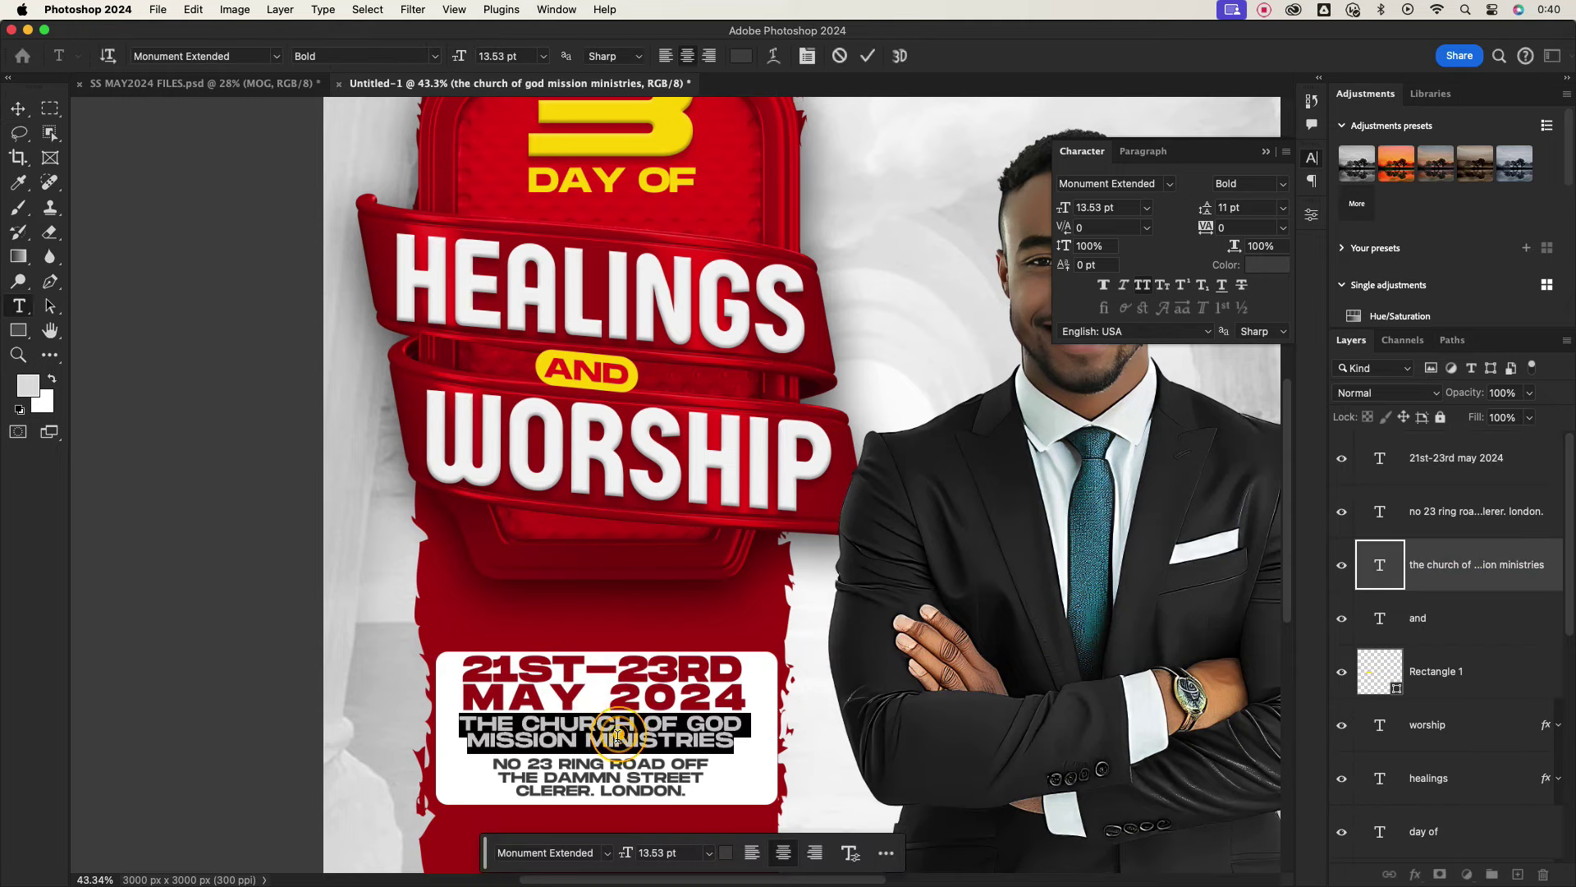
{"action": "left_click", "coordinate": [839, 56]}
{"action": "left_click", "coordinate": [603, 772]}
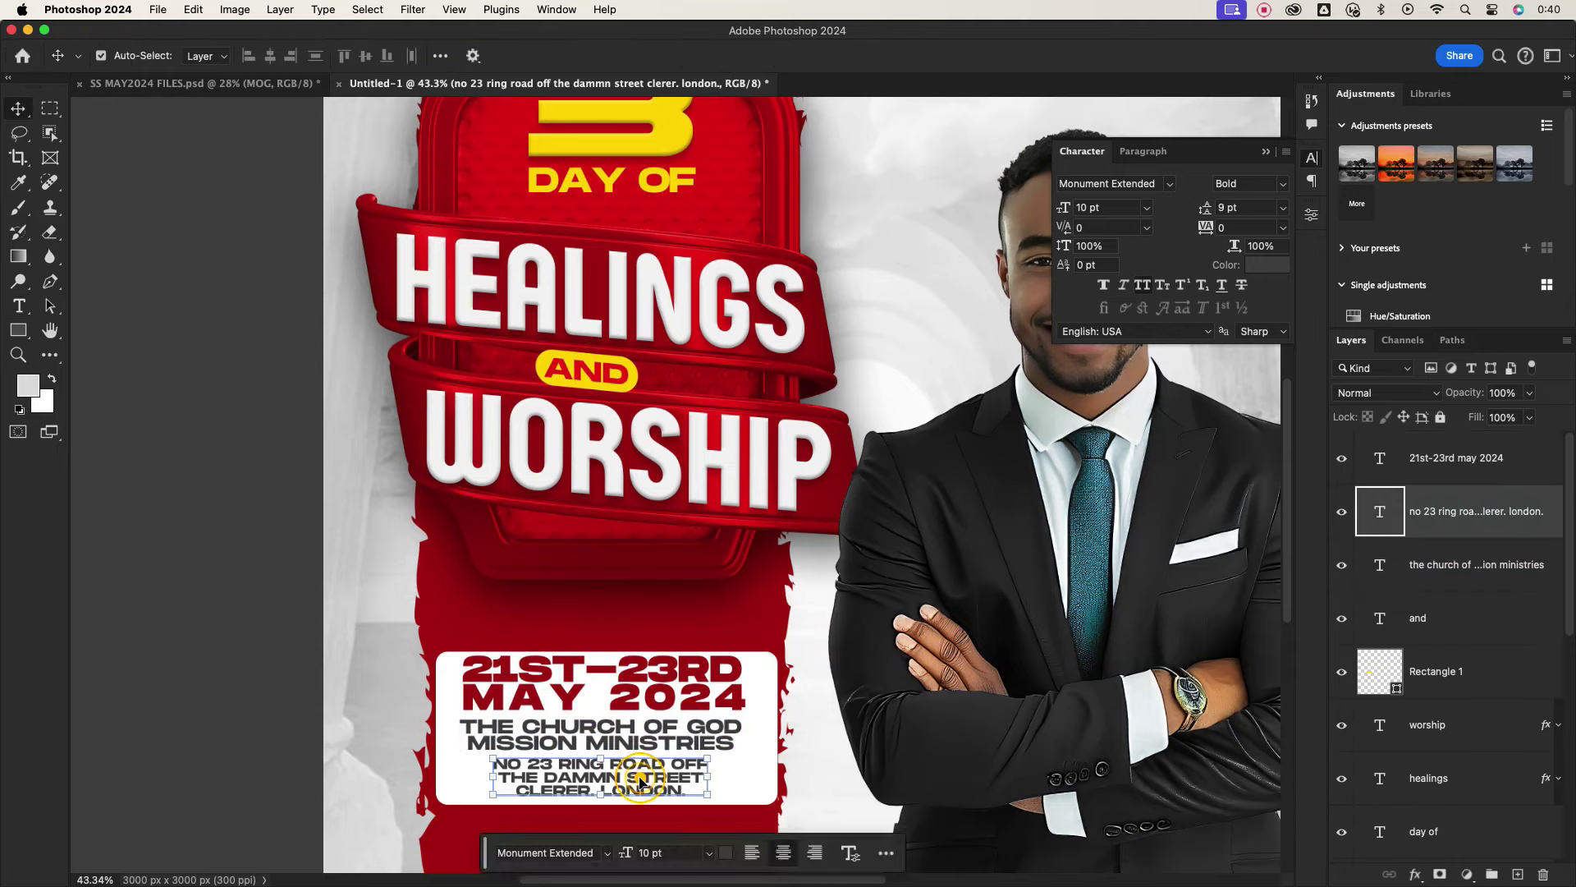
{"action": "scroll", "coordinate": [640, 612], "scroll_direction": "down", "scroll_amount": 2}
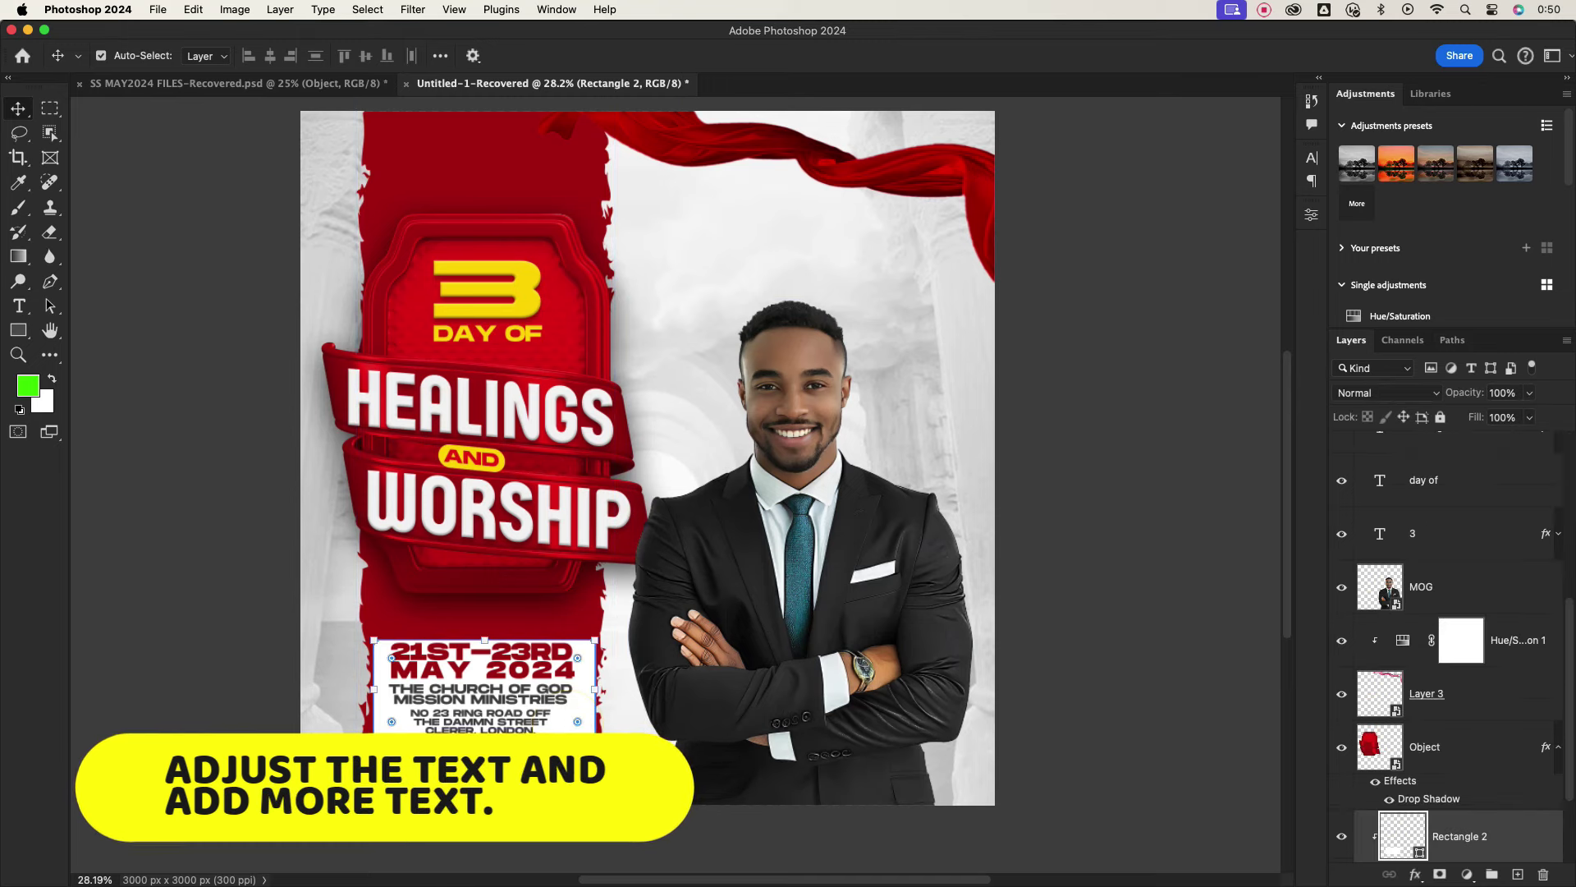
Move the info box with its texts down about 45 px.
{"action": "left_click", "coordinate": [509, 698]}
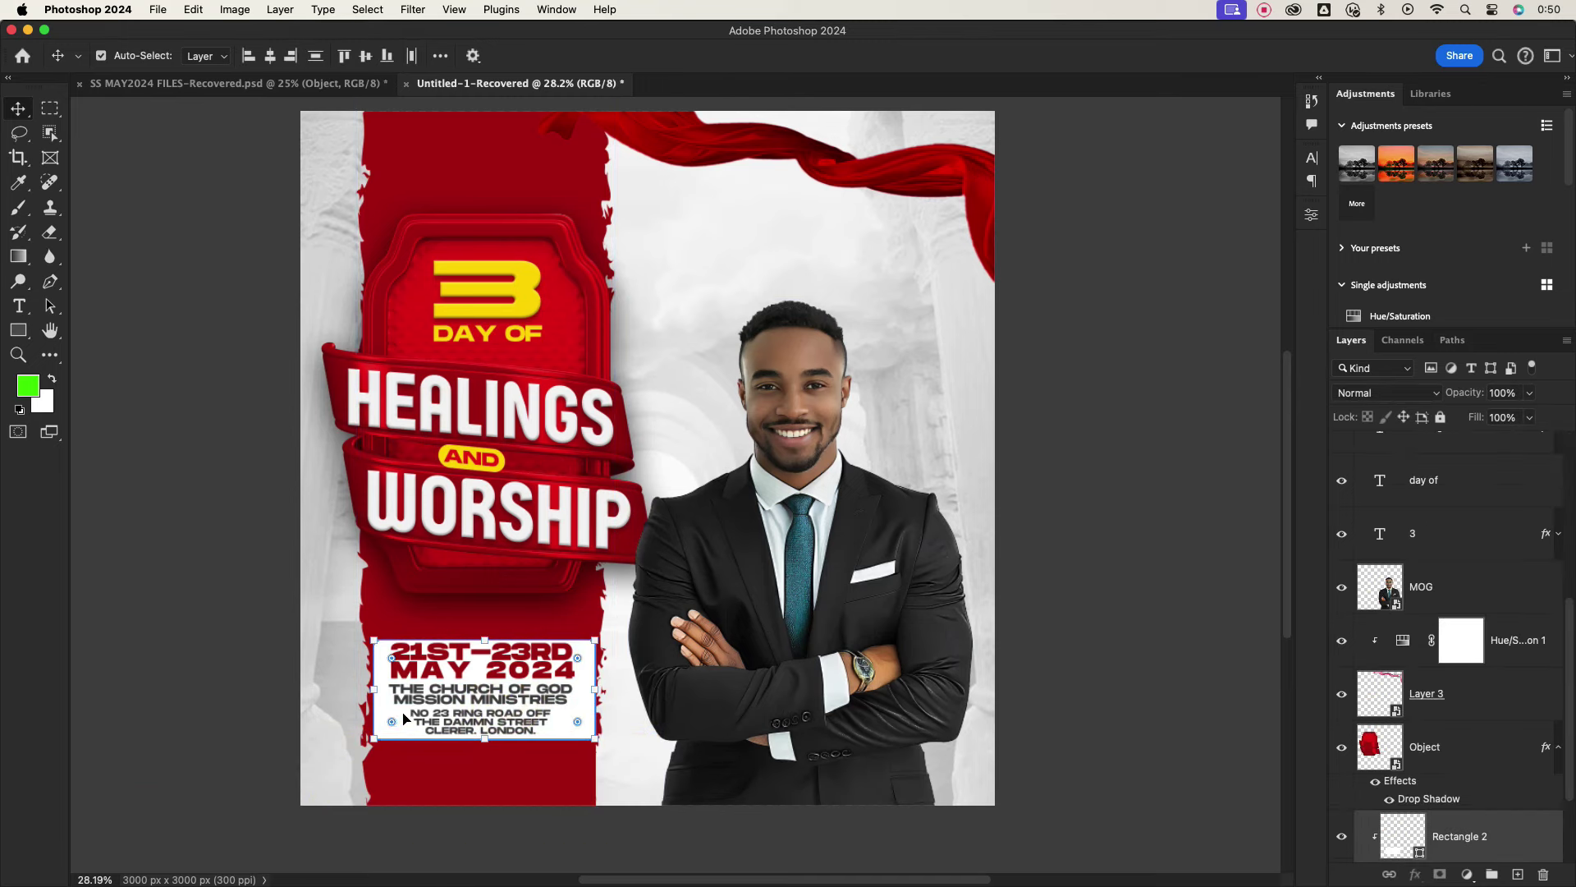
{"action": "left_click_drag", "start_coordinate": [400, 716], "coordinate": [400, 753]}
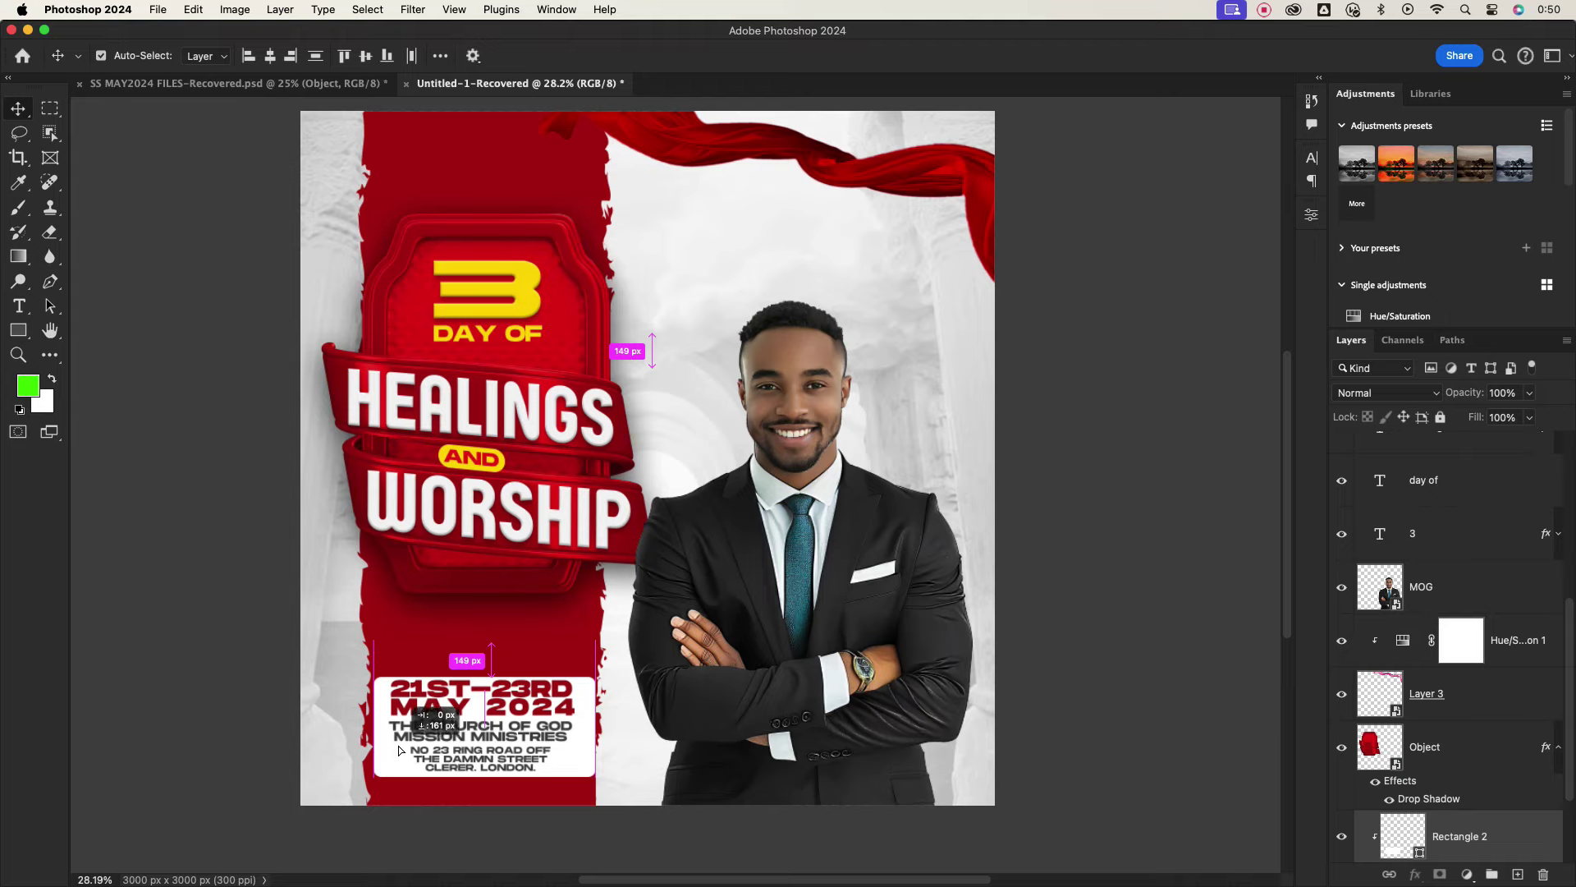
{"action": "left_click_drag", "start_coordinate": [398, 750], "coordinate": [398, 749]}
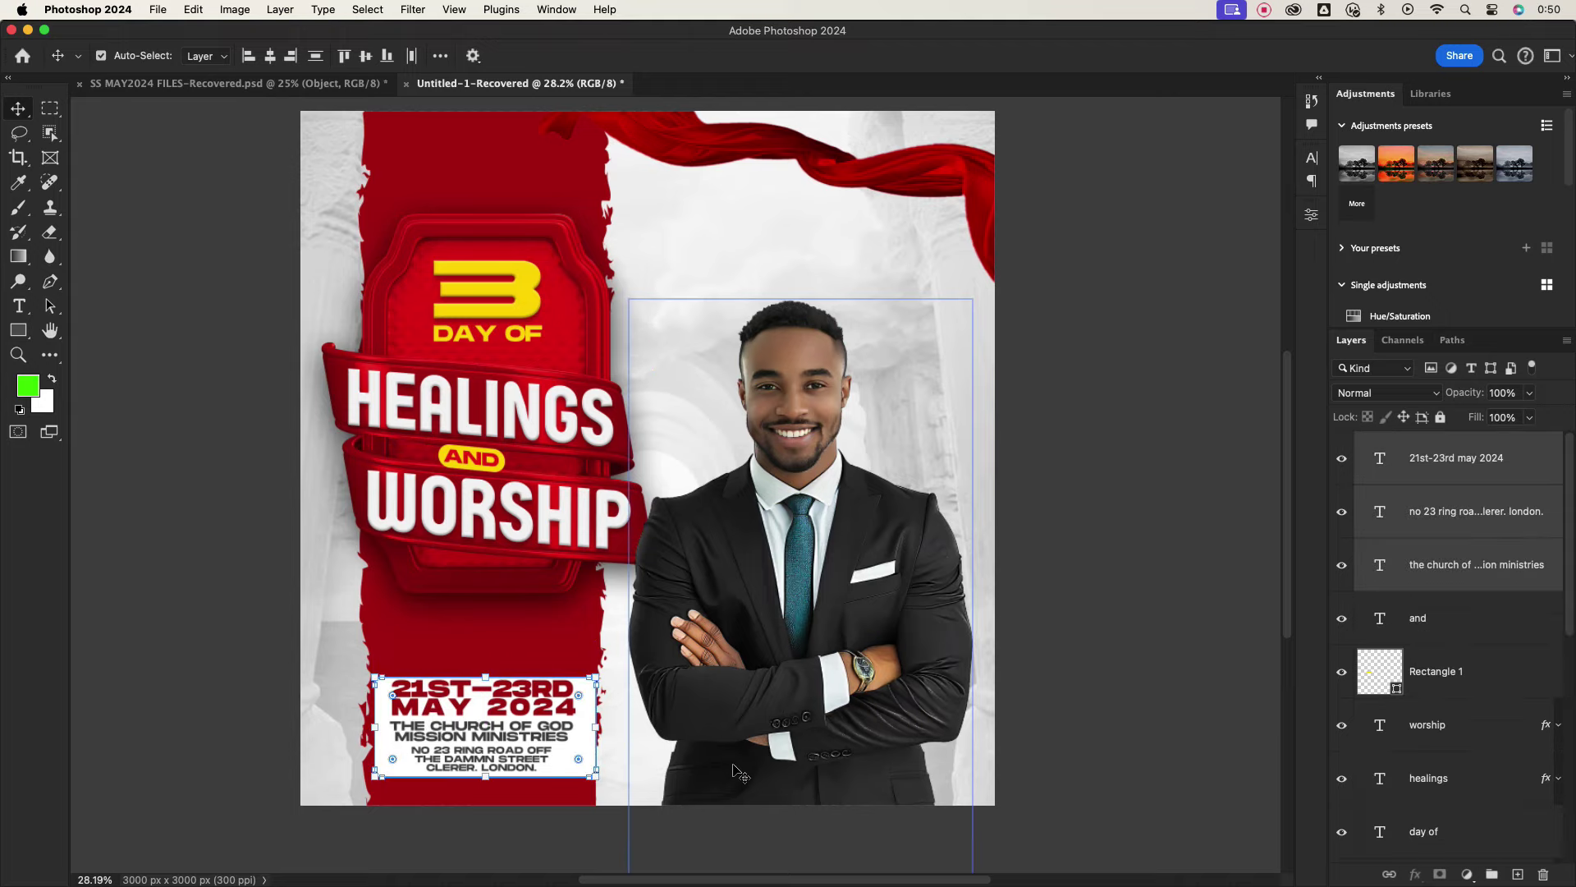
{"action": "left_click", "coordinate": [1140, 588]}
{"action": "left_click", "coordinate": [1455, 460]}
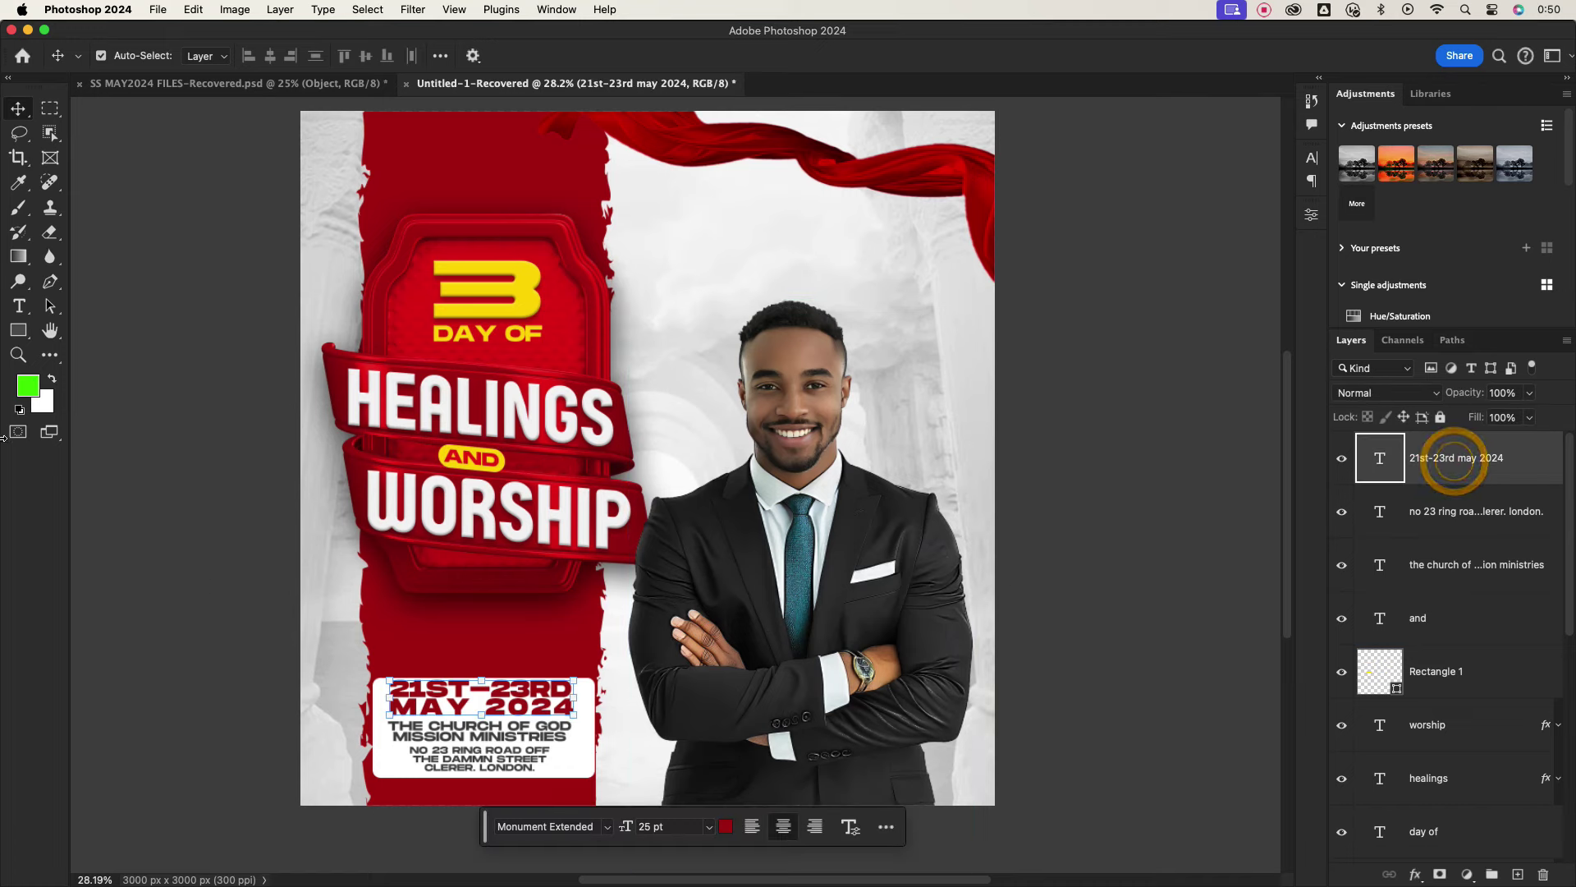
Draw a white bar under the pastor and stretch it to about 926 x 182 px.
{"action": "left_click", "coordinate": [18, 329]}
{"action": "mouse_move", "coordinate": [630, 753]}
{"action": "left_mouse_down"}
{"action": "mouse_move", "coordinate": [815, 791]}
{"action": "mouse_move", "coordinate": [736, 767]}
{"action": "left_mouse_up"}
{"action": "left_click", "coordinate": [18, 108]}
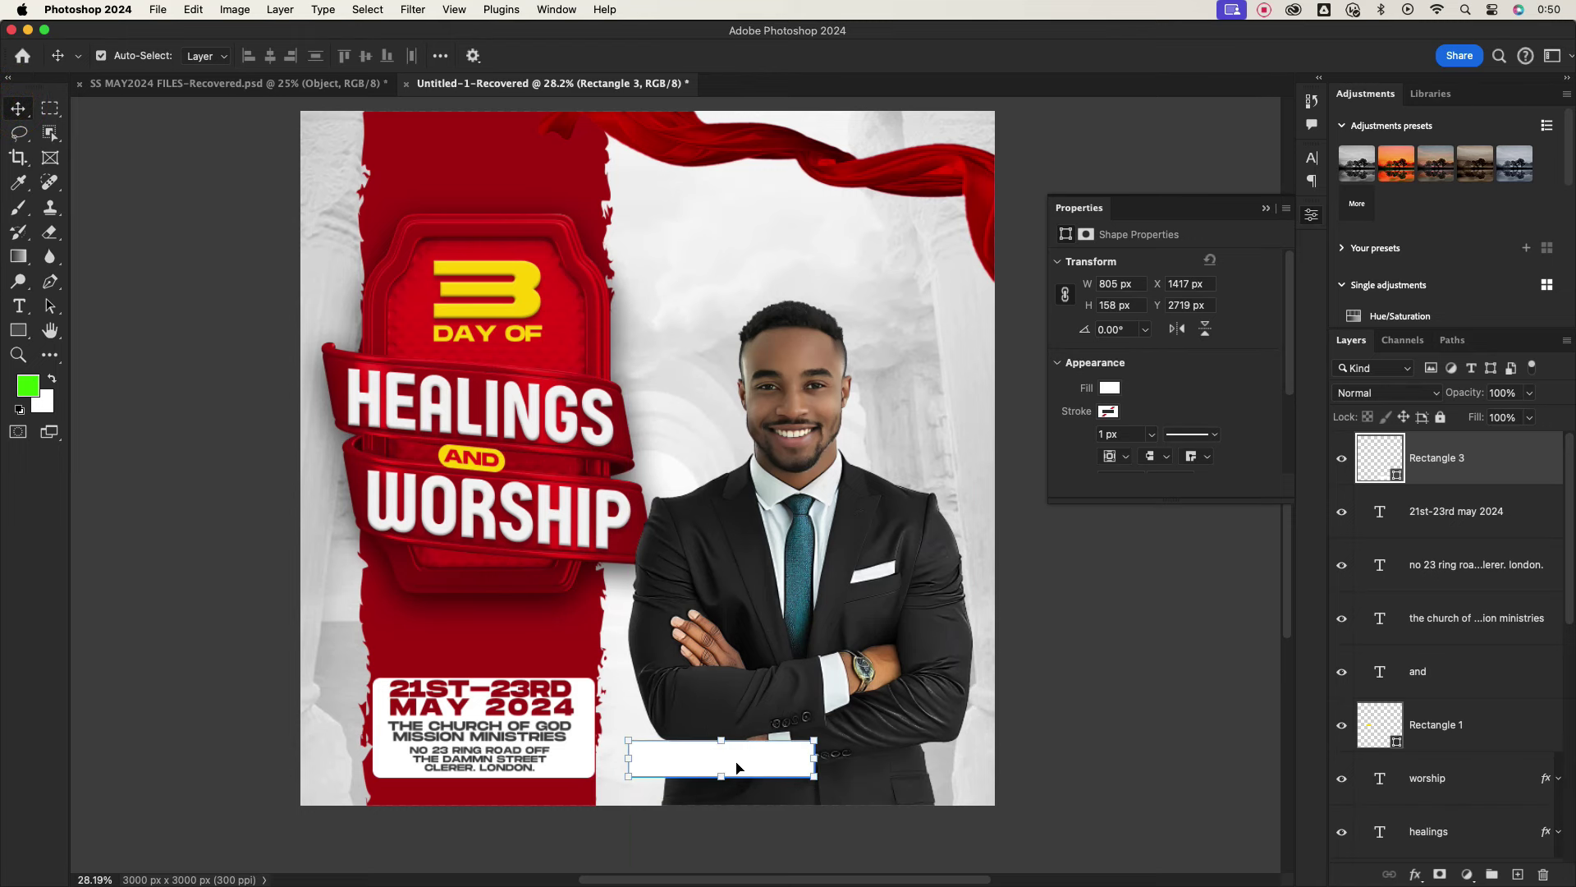
{"action": "scroll", "coordinate": [817, 756], "scroll_direction": "up", "scroll_amount": 5}
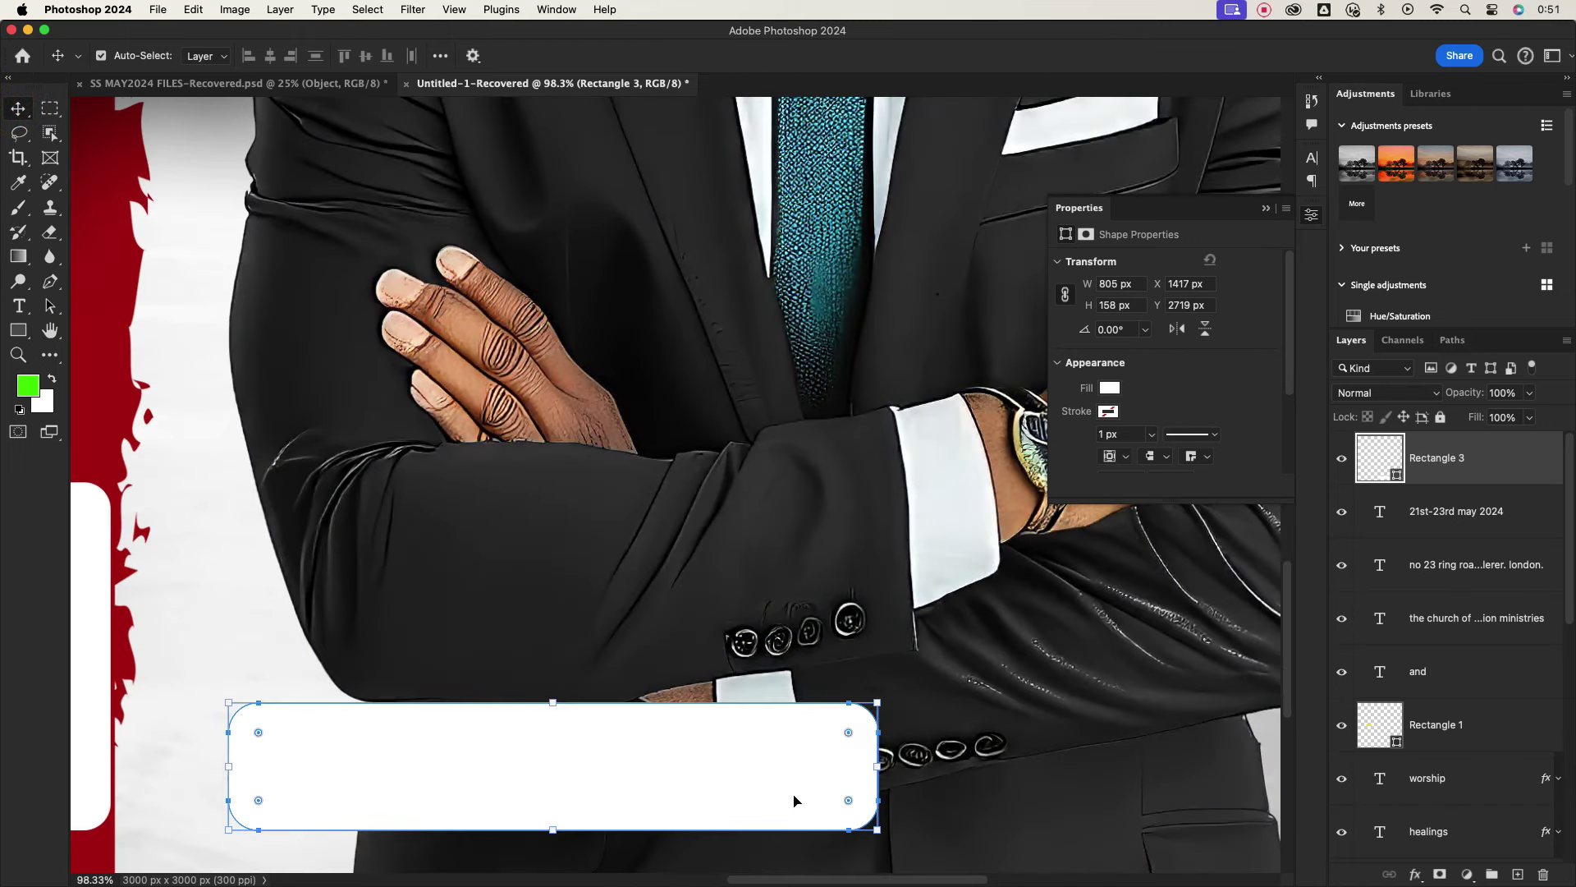
{"action": "scroll", "coordinate": [794, 800], "scroll_direction": "down", "scroll_amount": 3}
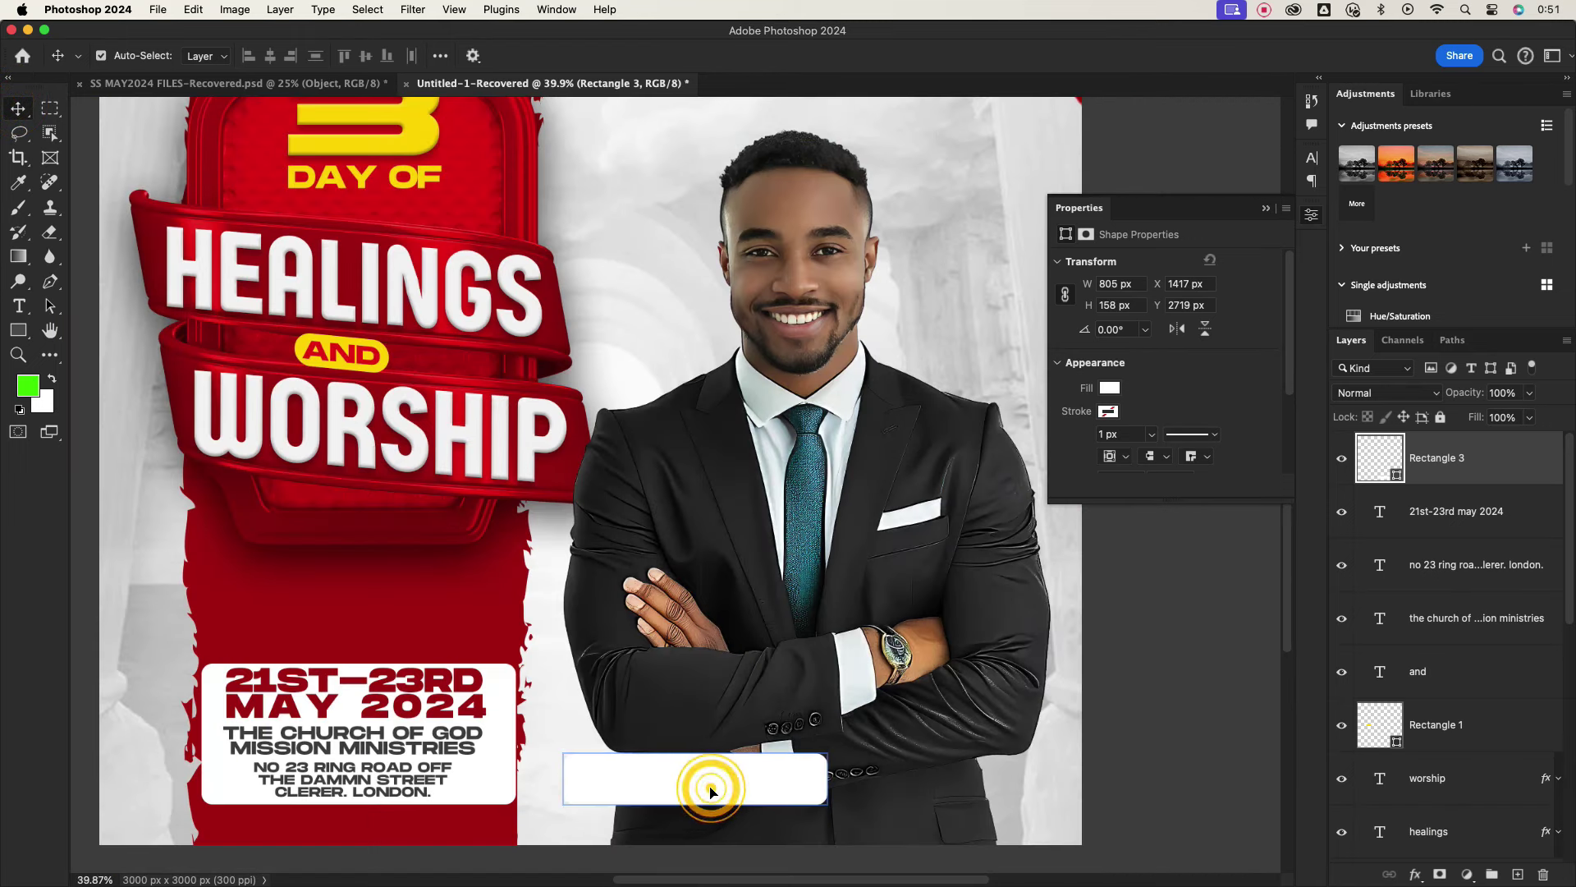
{"action": "left_click_drag", "start_coordinate": [821, 780], "coordinate": [873, 776]}
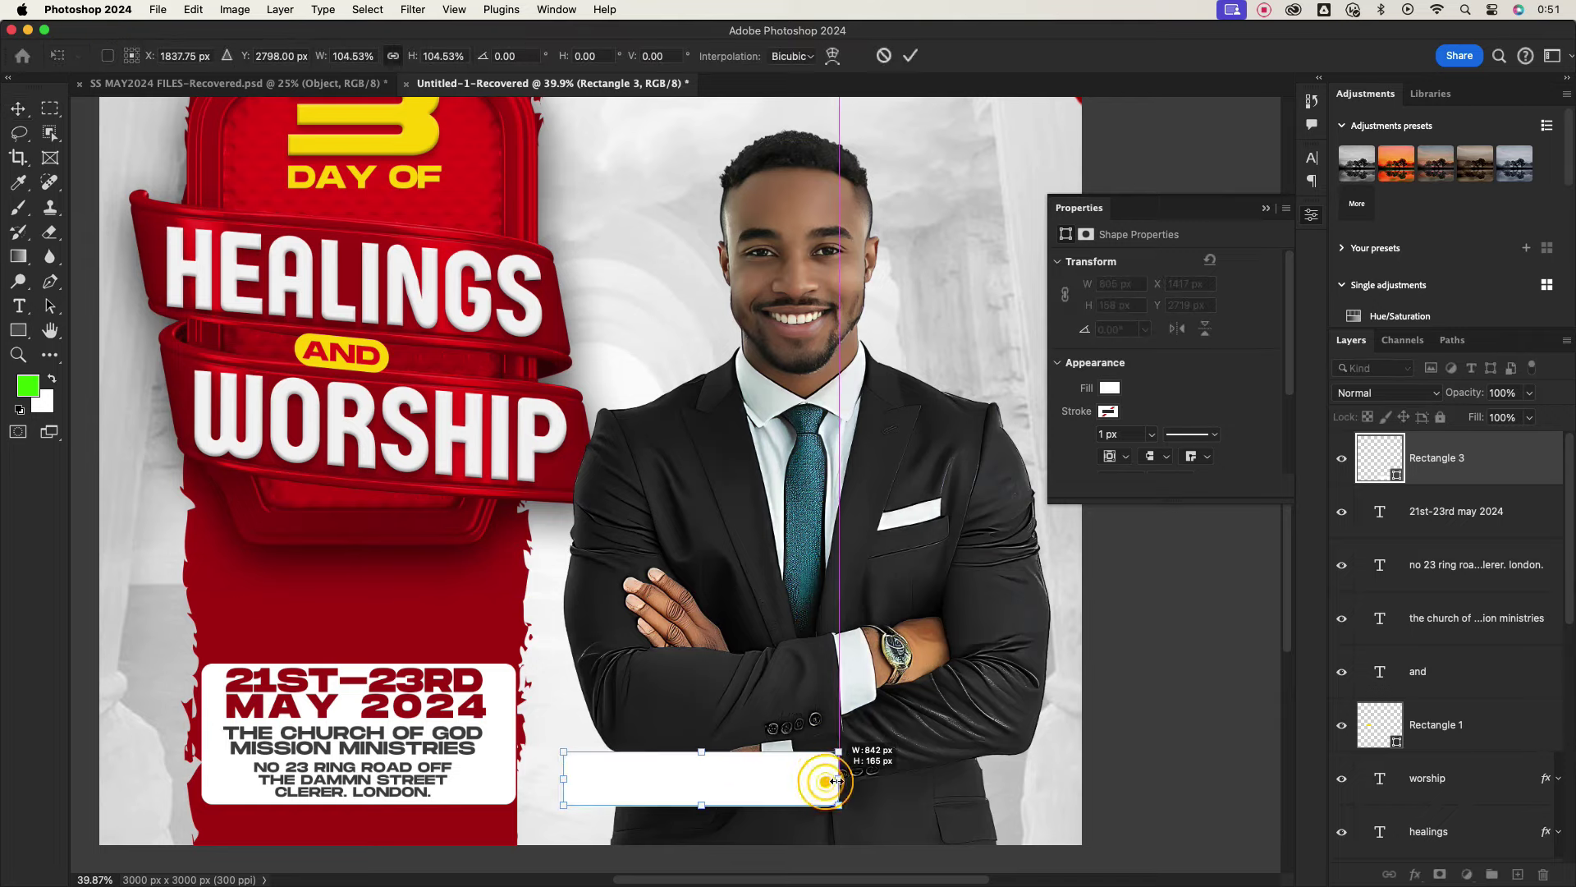
{"action": "left_click_drag", "start_coordinate": [710, 752], "coordinate": [715, 744]}
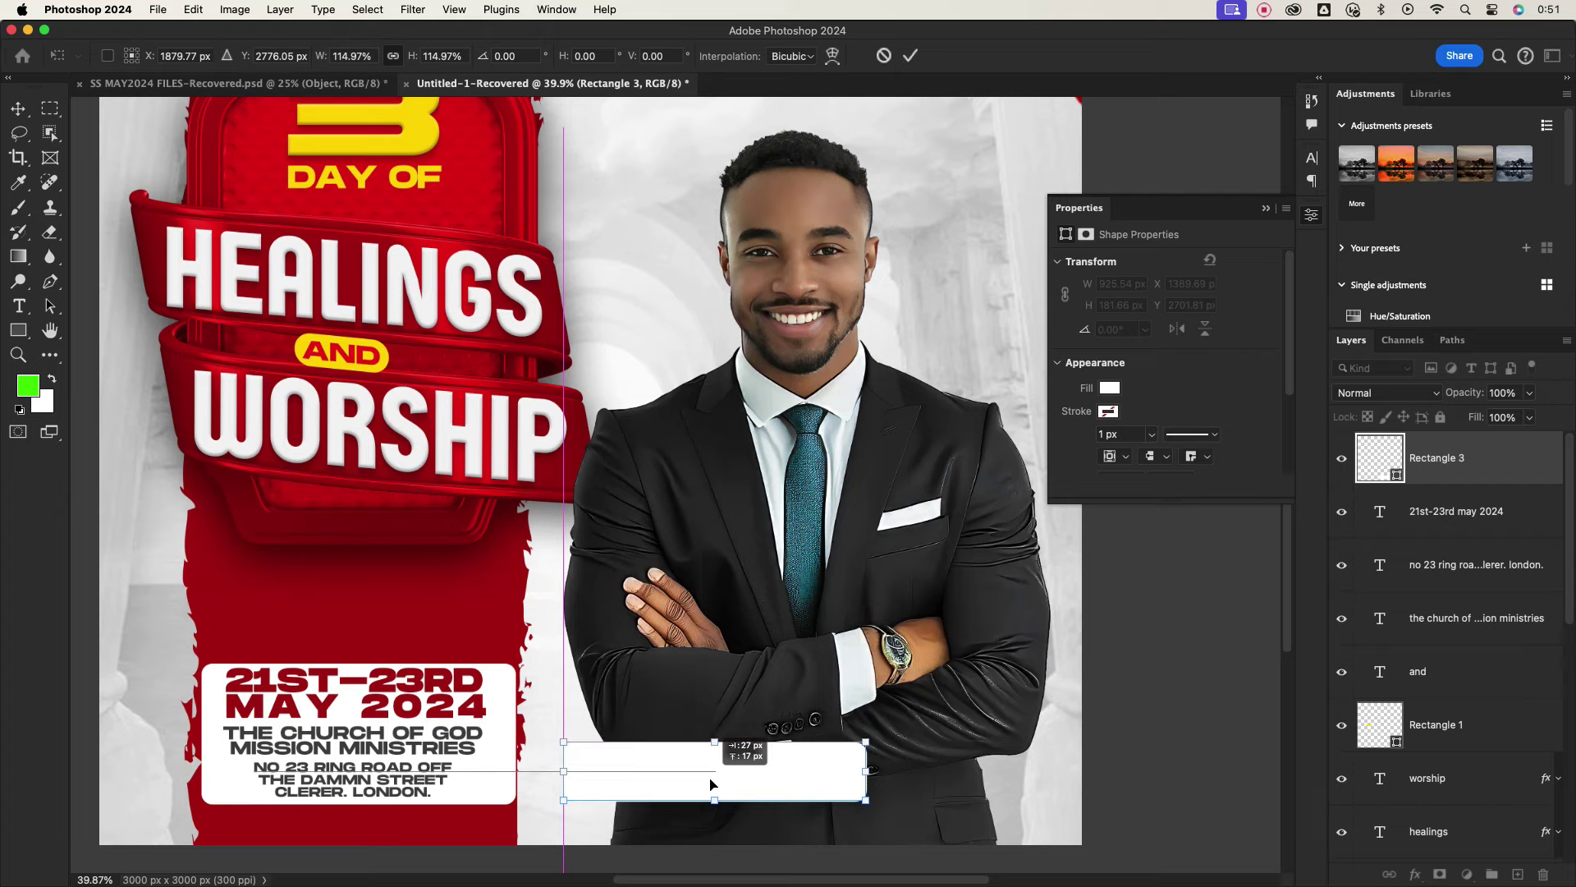
{"action": "key", "text": "Return"}
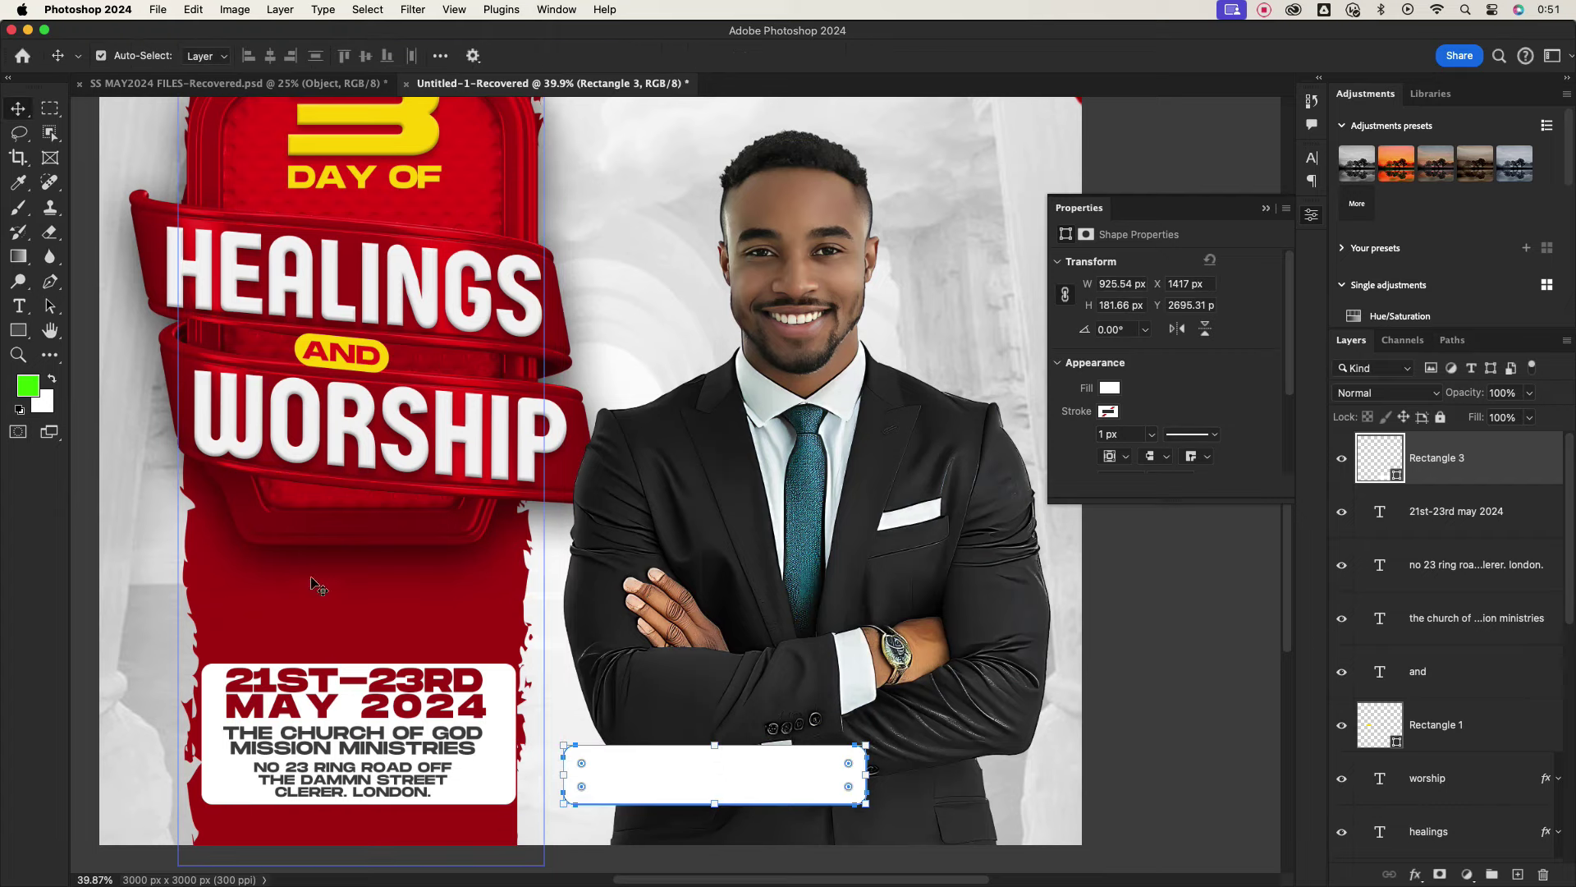
Duplicate the date text above the info box and color it yellow sampled from the big 3.
{"action": "left_click", "coordinate": [306, 693]}
{"action": "left_click_drag", "start_coordinate": [305, 693], "coordinate": [328, 604]}
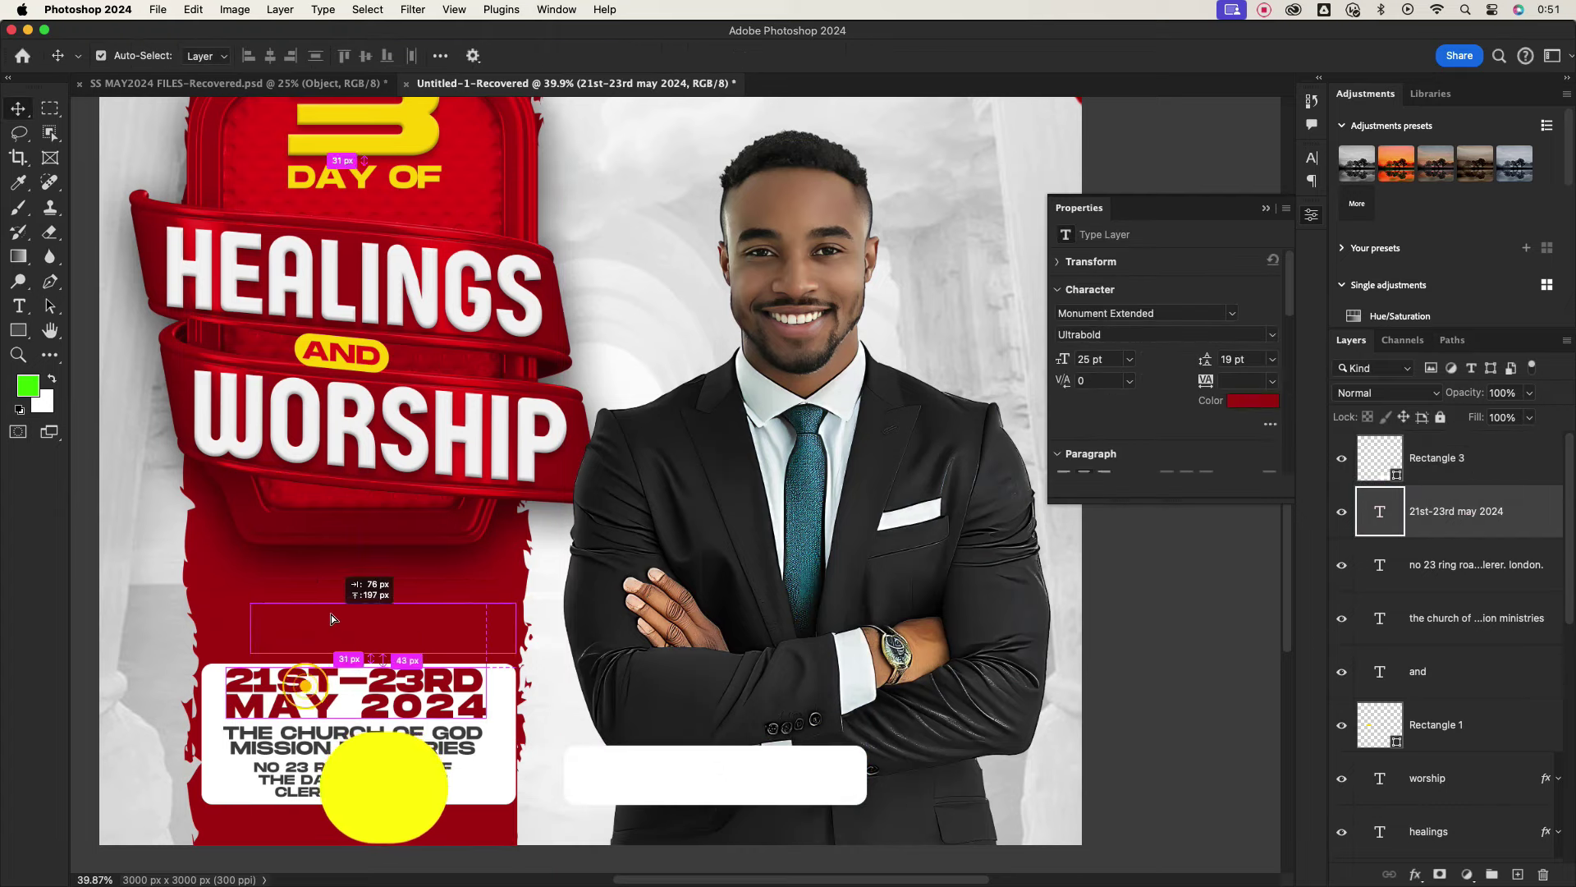
{"action": "left_click", "coordinate": [1312, 160]}
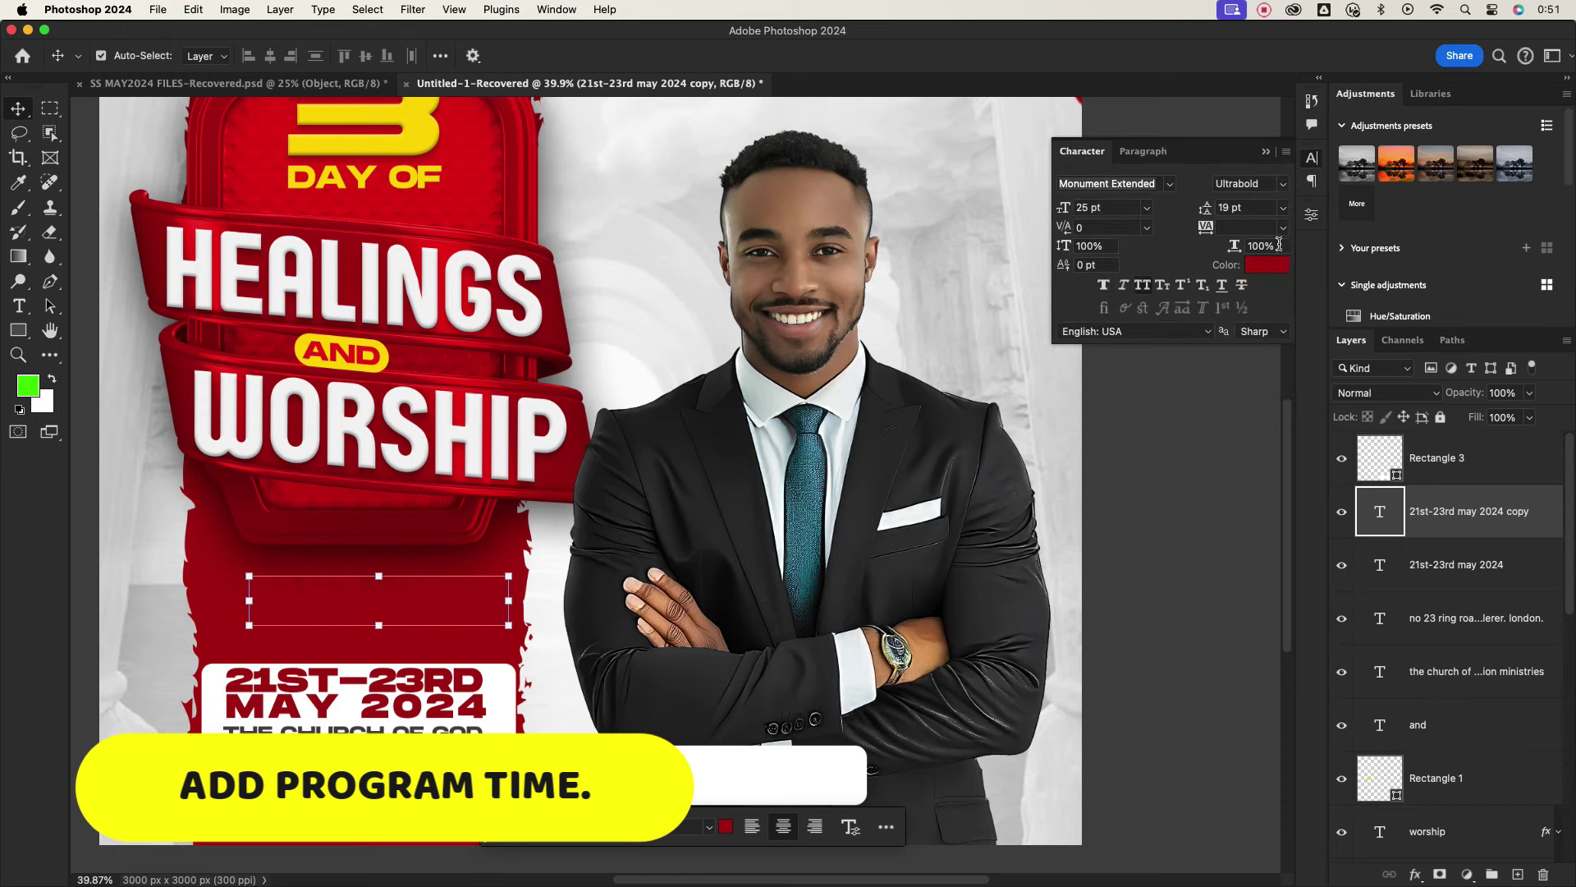
{"action": "left_click", "coordinate": [1267, 264]}
{"action": "left_click", "coordinate": [422, 136]}
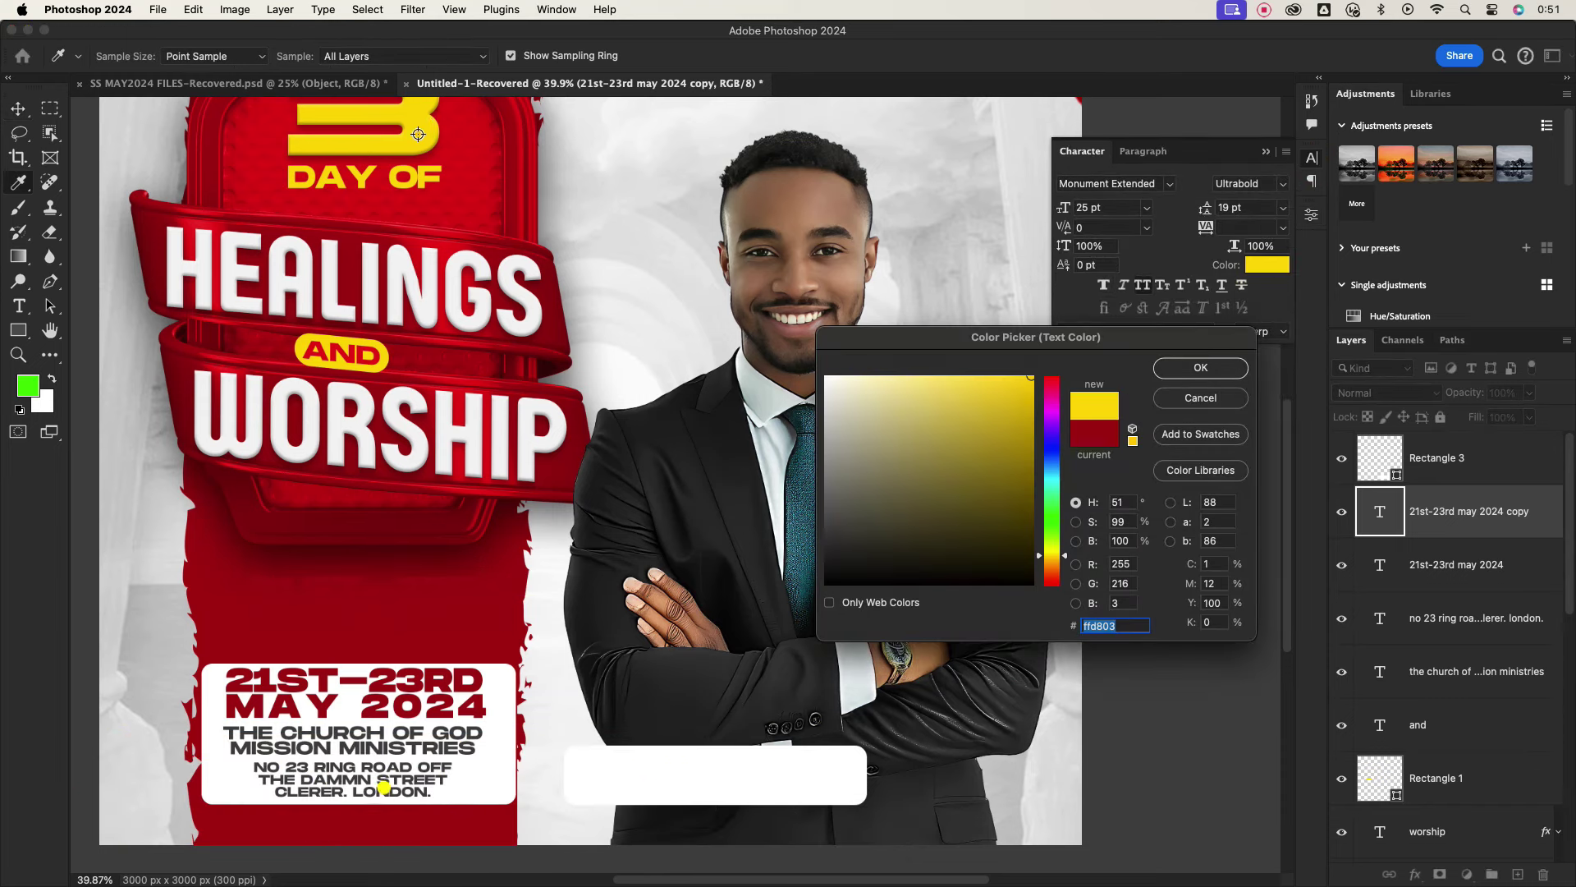
{"action": "left_click", "coordinate": [1200, 368]}
Retype the copy as 7PM PROMPT at 52 pt and place it above the info box.
{"action": "key", "text": "t"}
{"action": "double_click", "coordinate": [460, 614]}
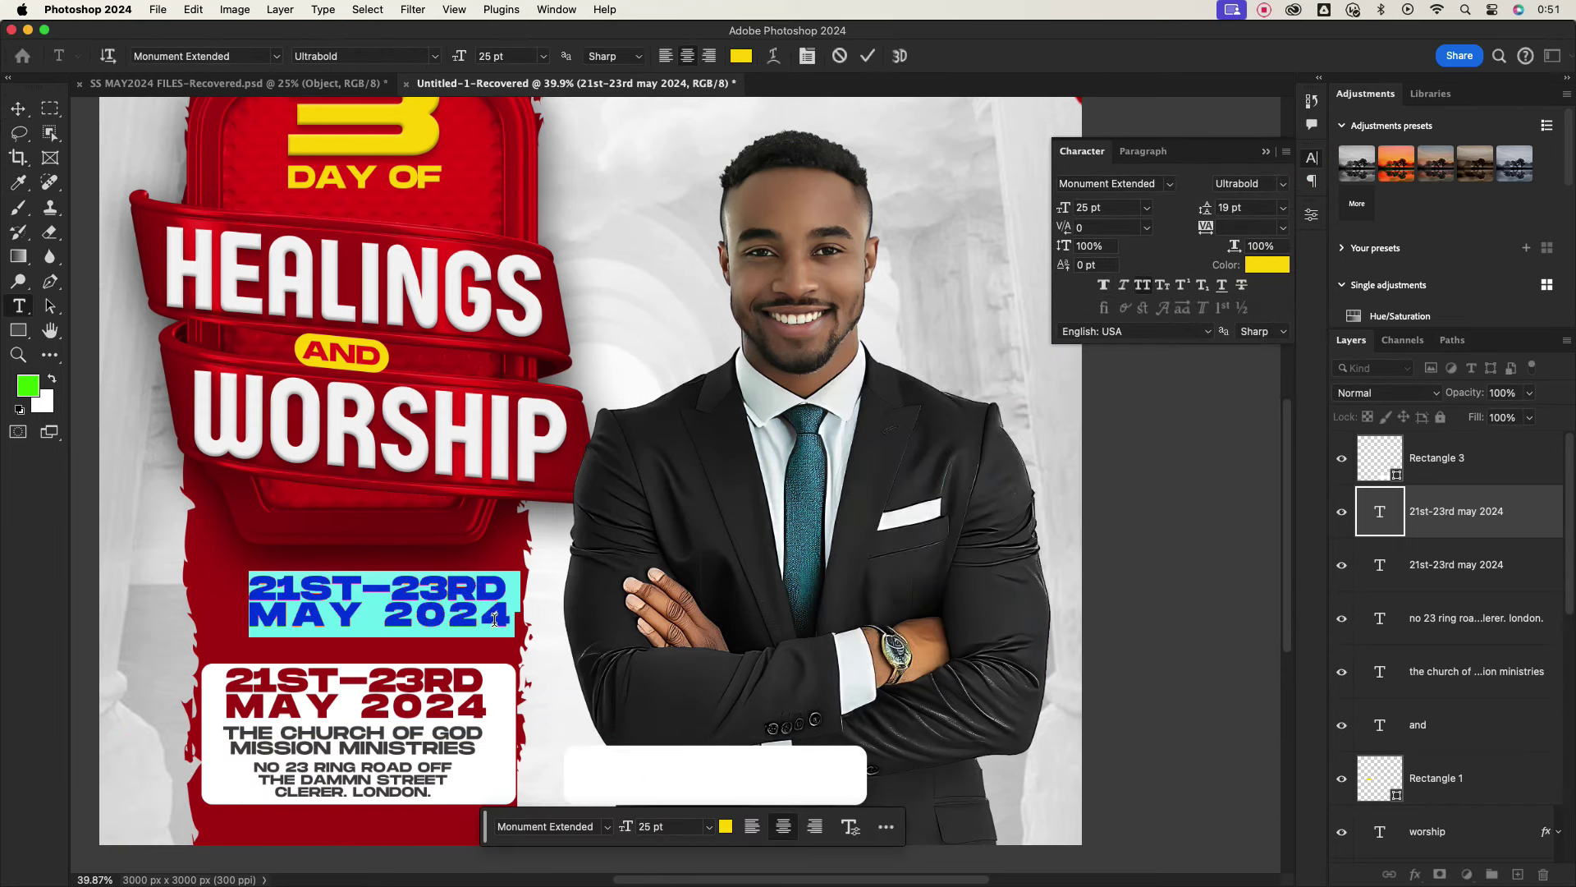
{"action": "type", "text": "7PM"}
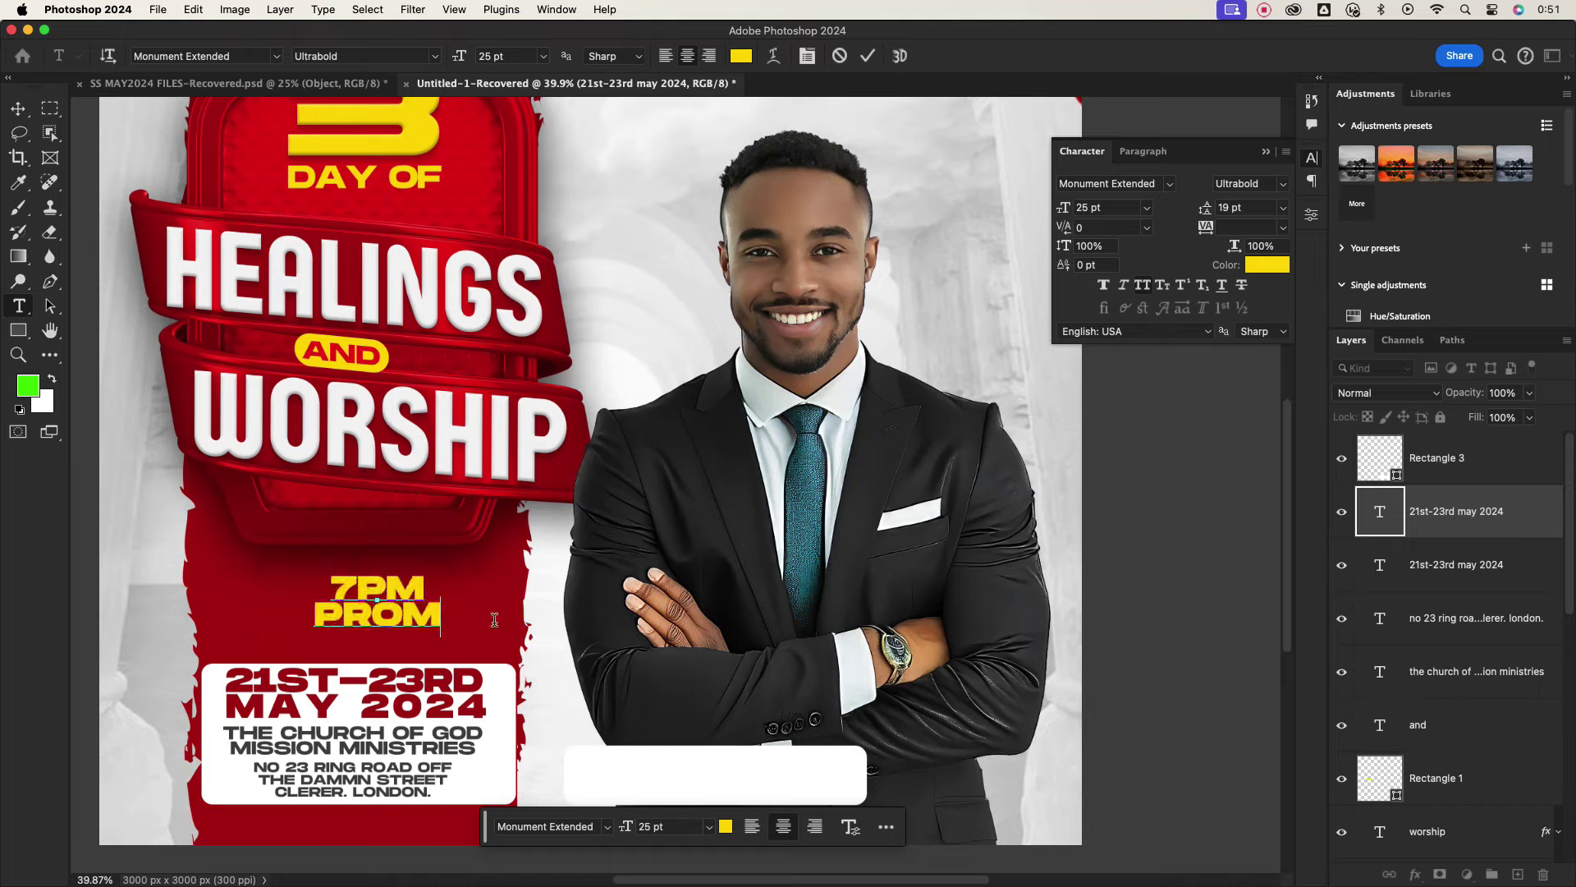
{"action": "left_click_drag", "start_coordinate": [425, 586], "coordinate": [315, 585]}
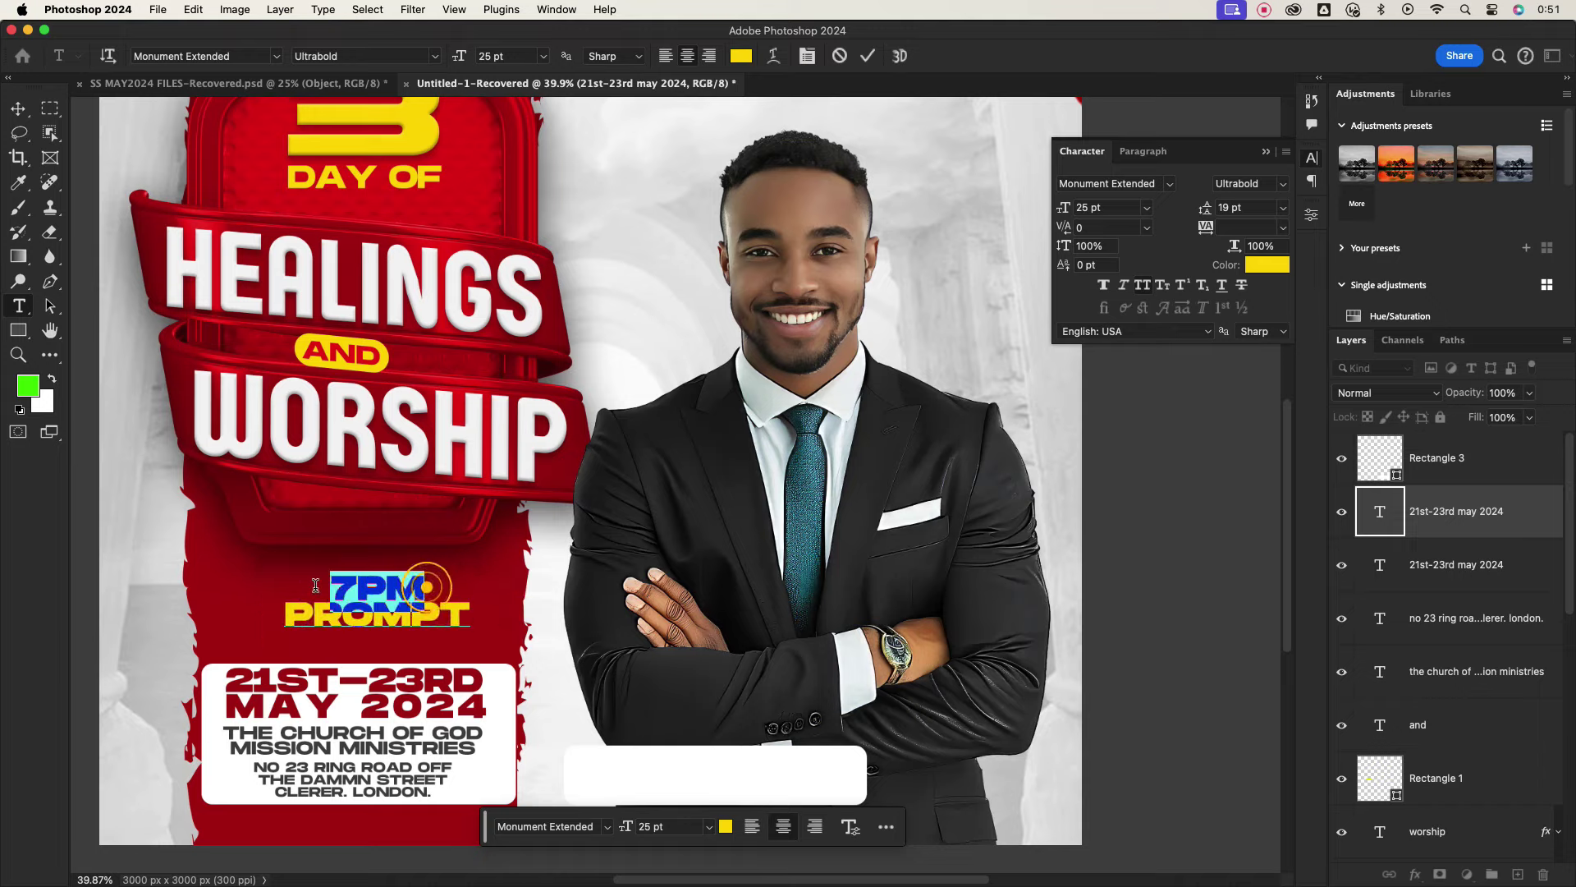
{"action": "scroll", "coordinate": [1108, 205], "scroll_direction": "up", "scroll_amount": 8}
{"action": "scroll", "coordinate": [1110, 206], "scroll_direction": "up", "scroll_amount": 10}
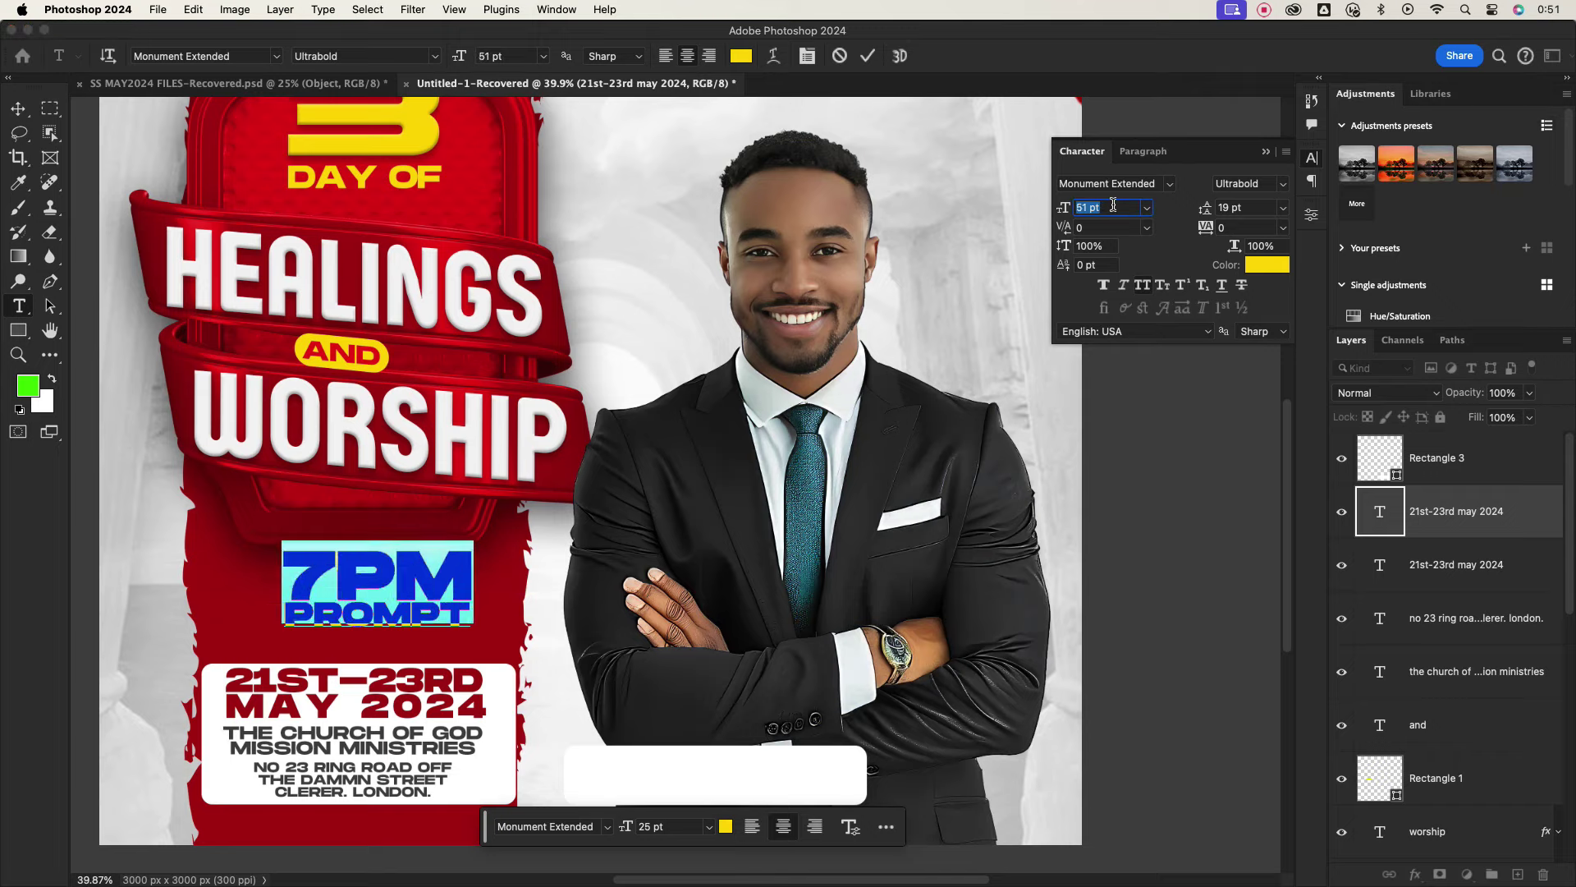
{"action": "scroll", "coordinate": [1113, 205], "scroll_direction": "up", "scroll_amount": 10}
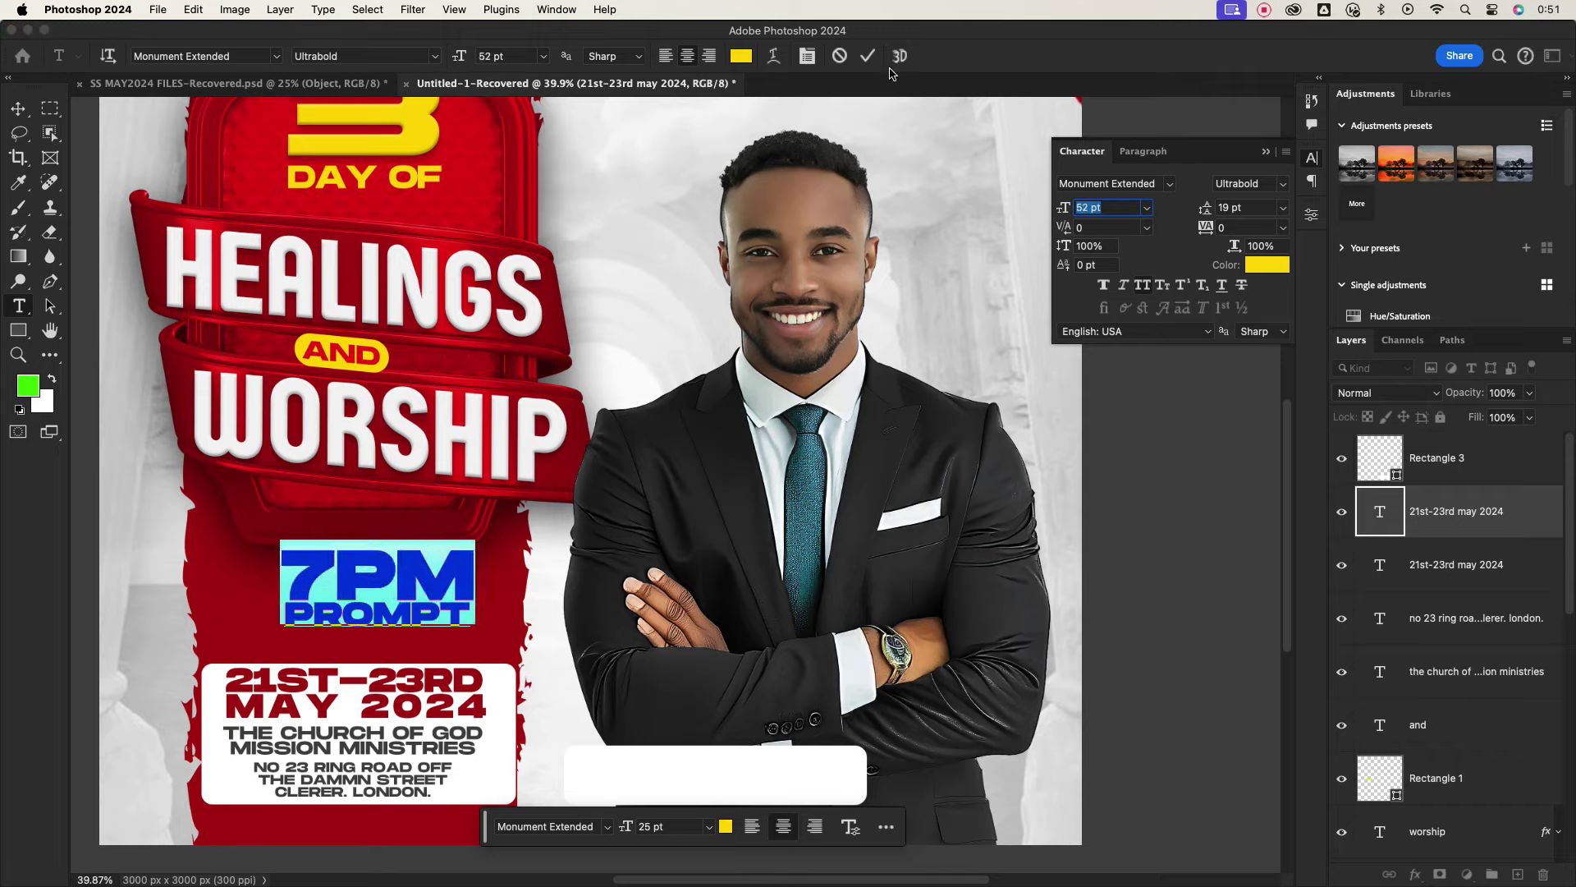
{"action": "left_click", "coordinate": [868, 55]}
{"action": "key", "text": "v"}
{"action": "left_click_drag", "start_coordinate": [371, 563], "coordinate": [347, 578]}
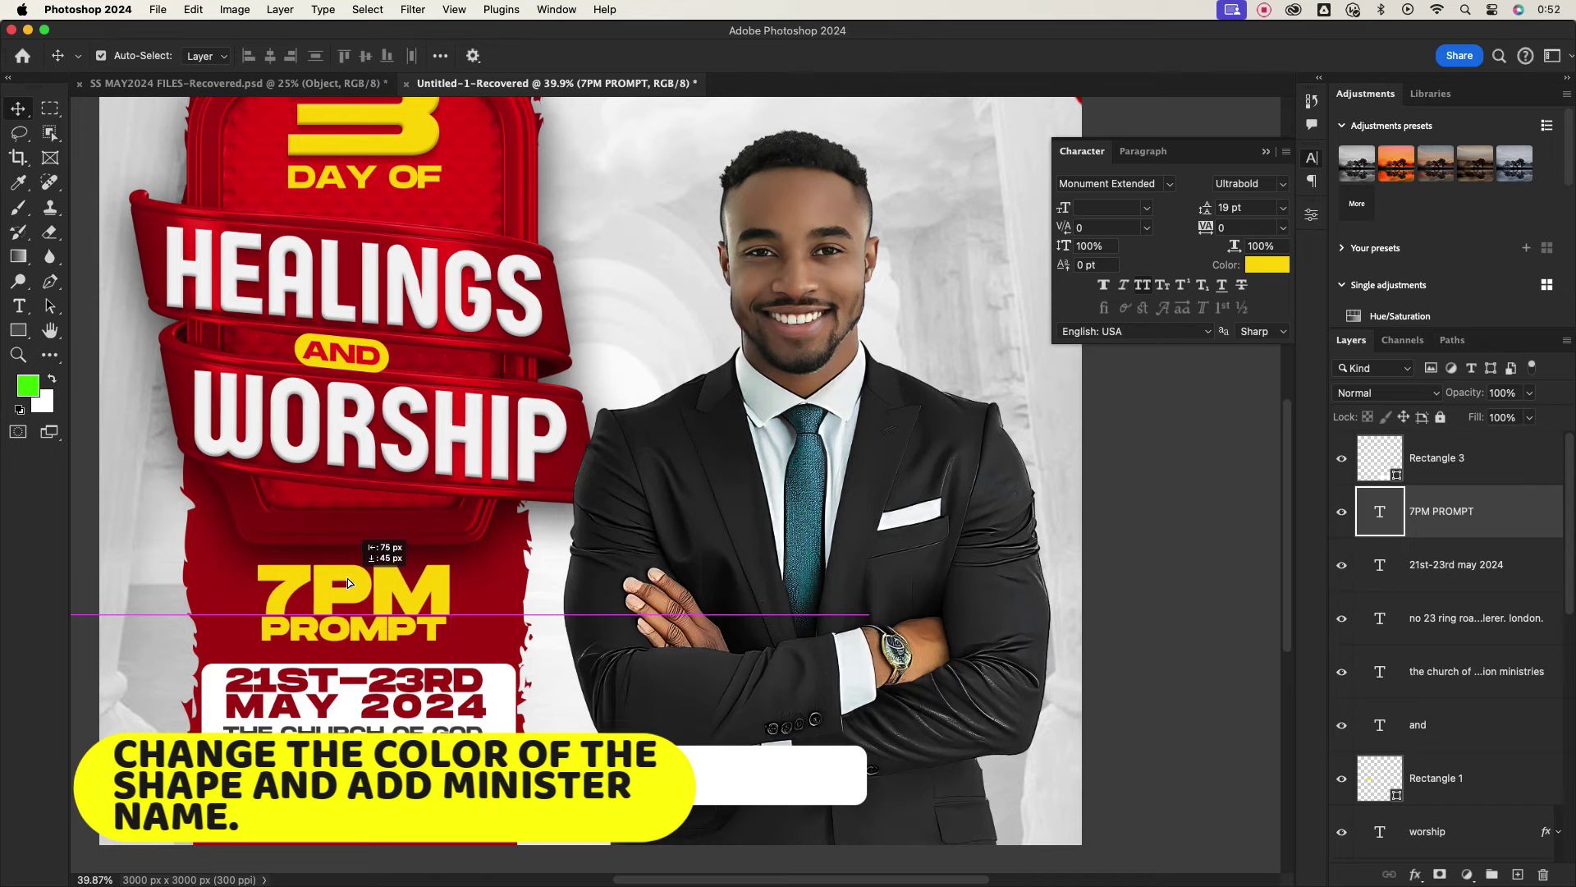
Fill the bar under the pastor with the yellow sampled from the 7PM text.
{"action": "left_click", "coordinate": [686, 766]}
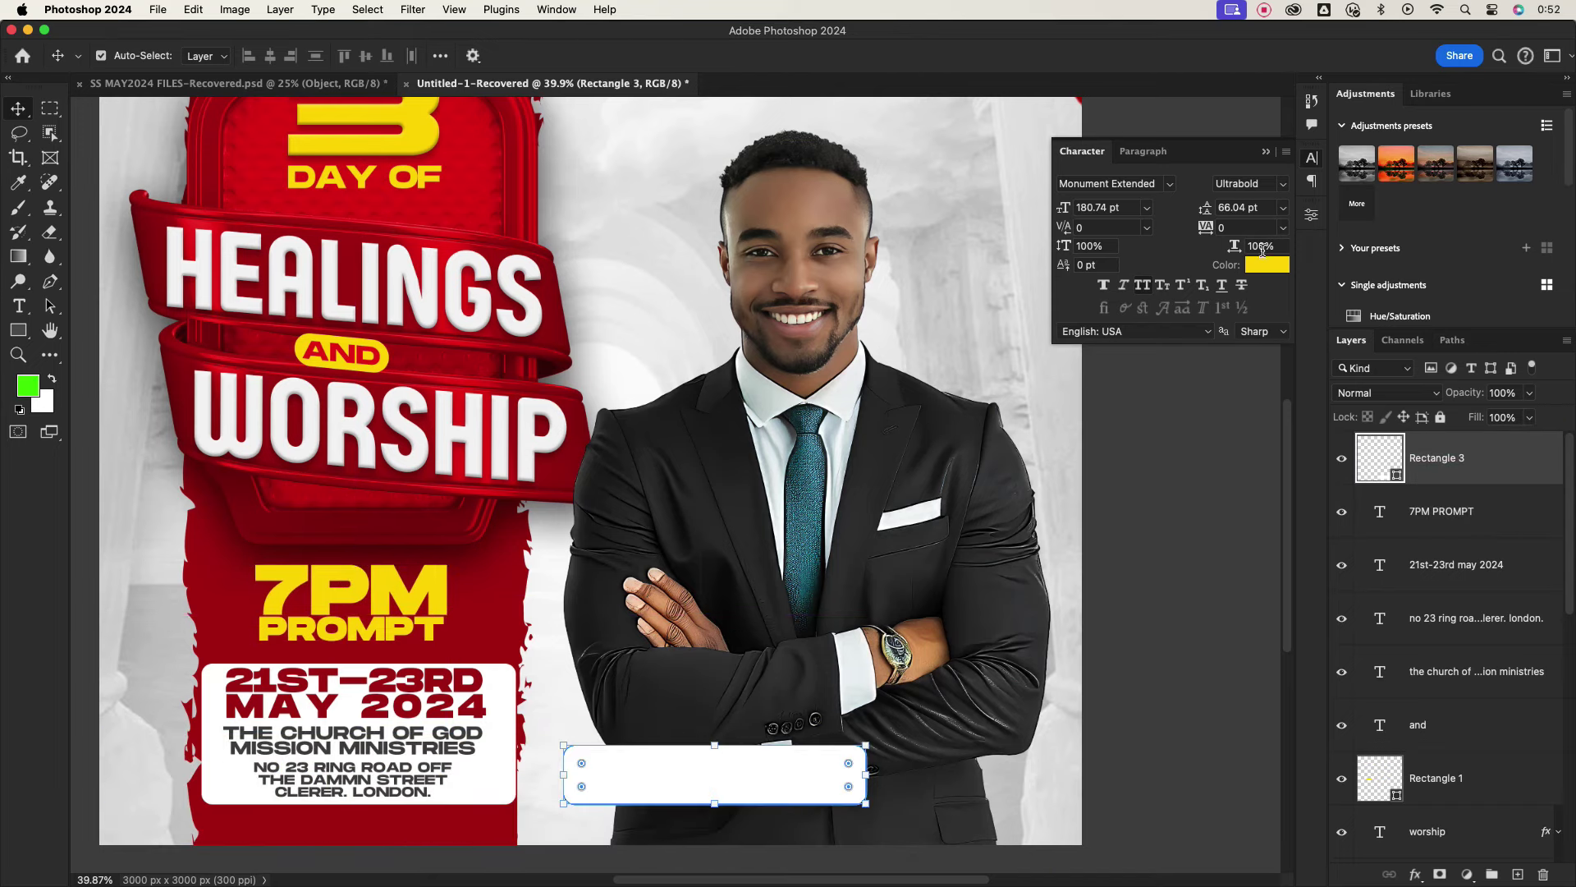
{"action": "double_click", "coordinate": [1379, 457]}
{"action": "left_click", "coordinate": [435, 592]}
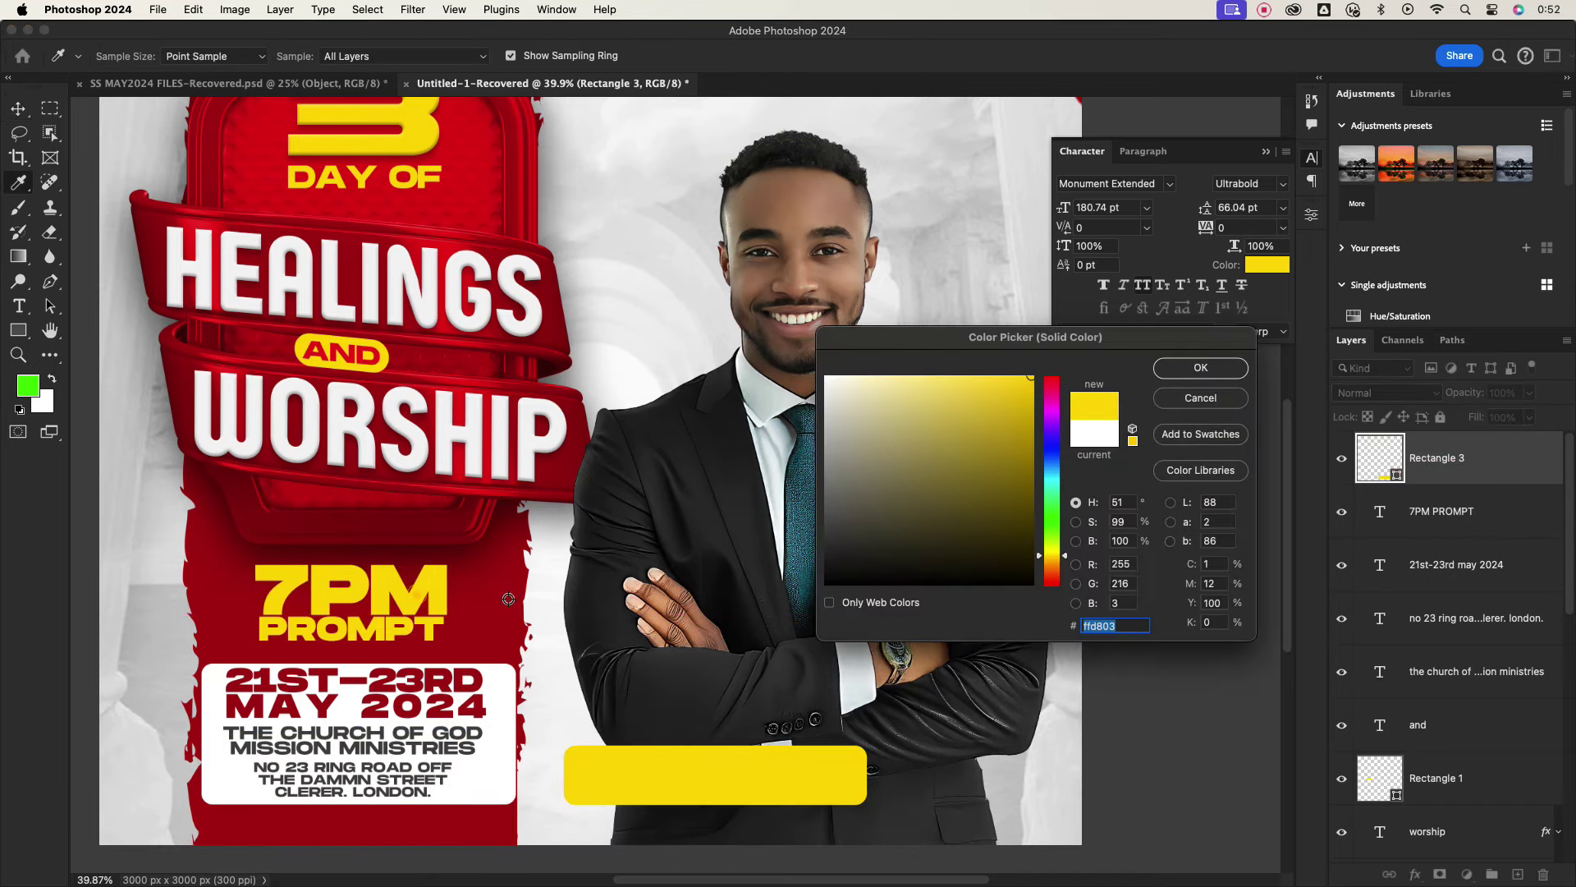
{"action": "left_click", "coordinate": [1200, 369]}
{"action": "left_click", "coordinate": [1488, 508]}
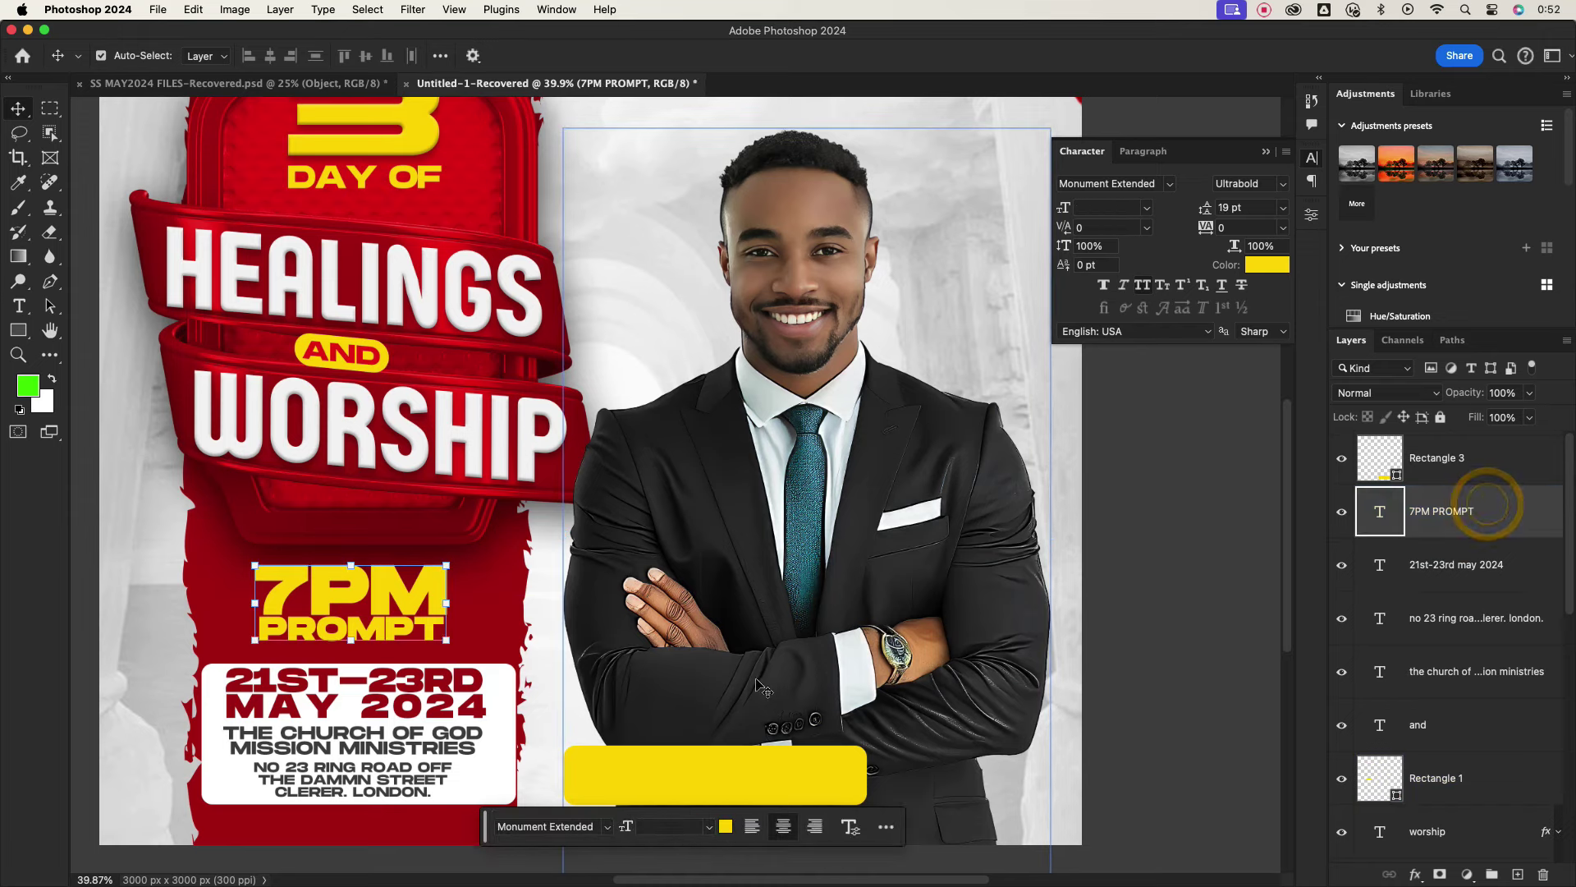
Type the minister's name on two lines and set it to 18 pt.
{"action": "left_click", "coordinate": [19, 305]}
{"action": "left_click", "coordinate": [729, 609]}
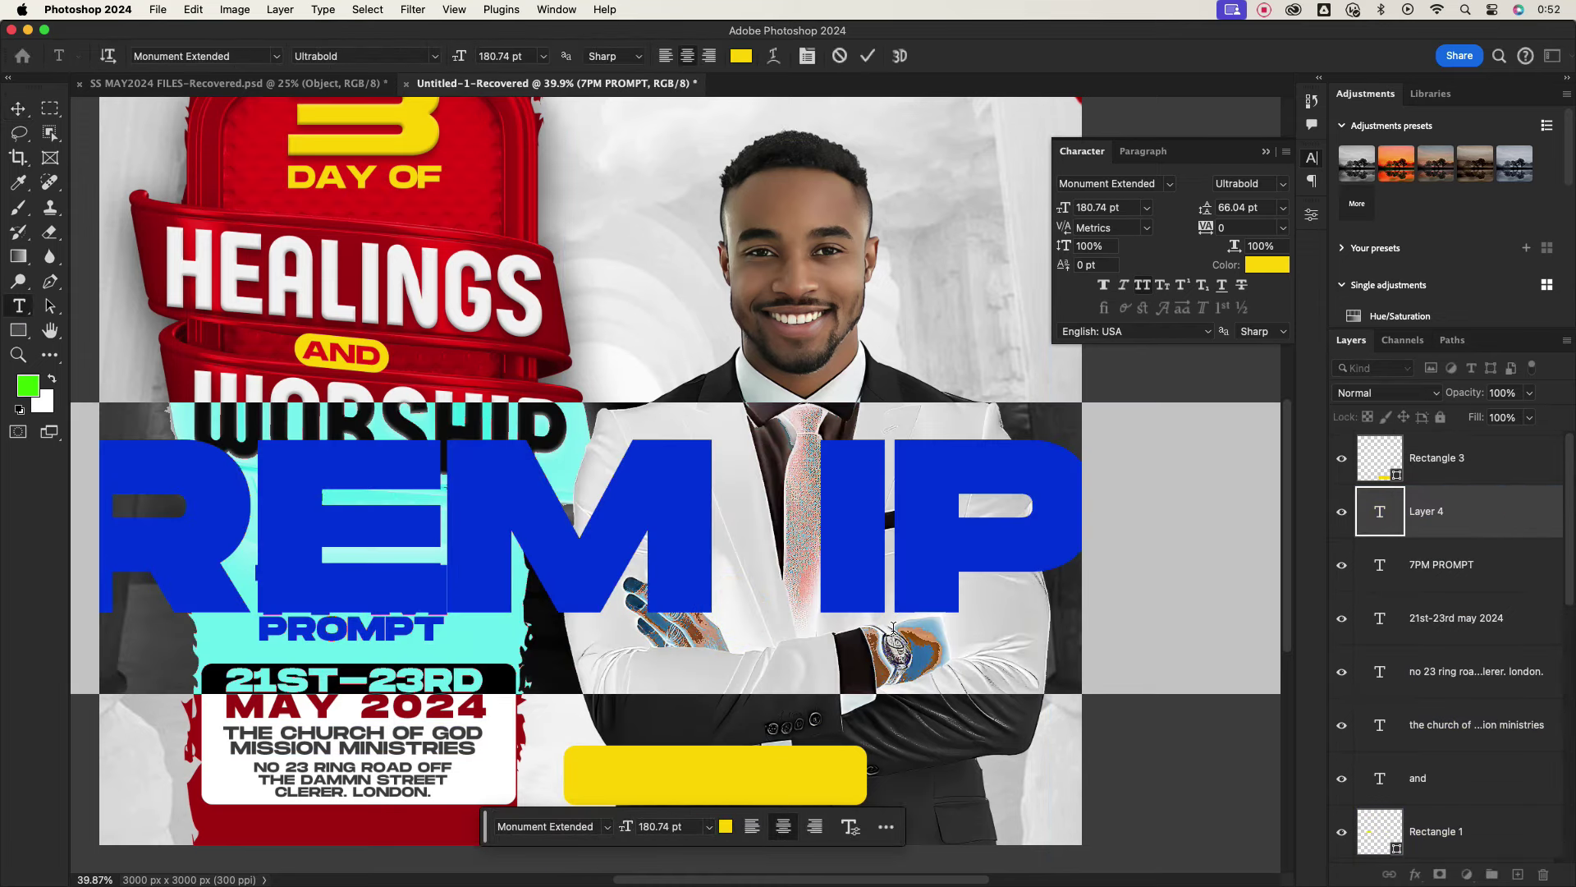
{"action": "type", "text": "BISH"}
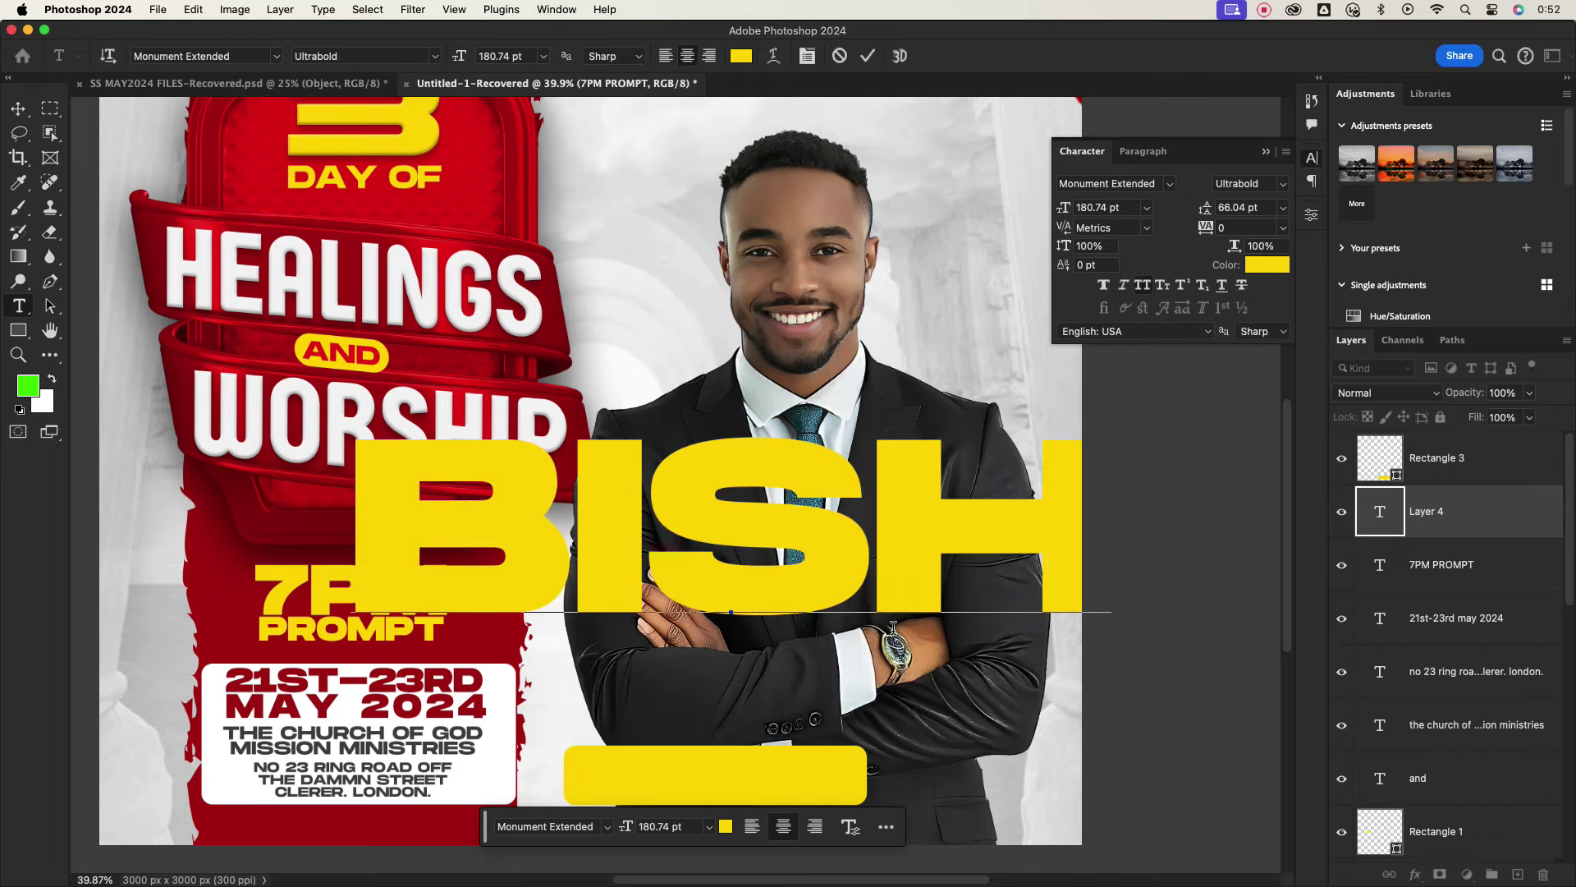
{"action": "type", "text": "O"}
{"action": "key", "text": "Return"}
{"action": "type", "text": "MI"}
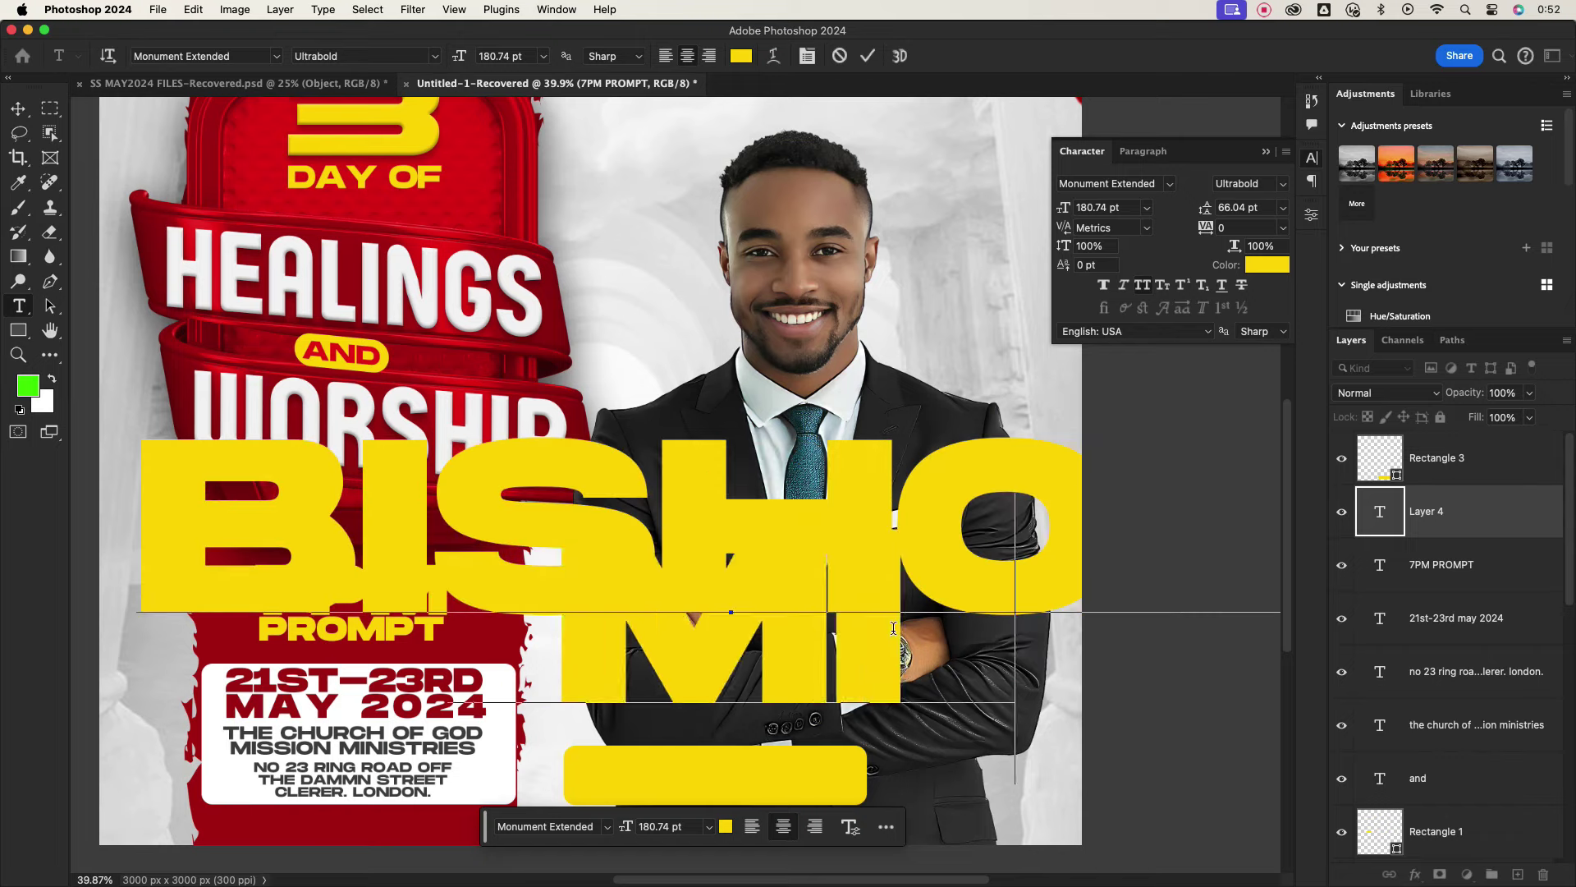
{"action": "type", "text": "CHAEL"}
{"action": "left_click", "coordinate": [869, 59]}
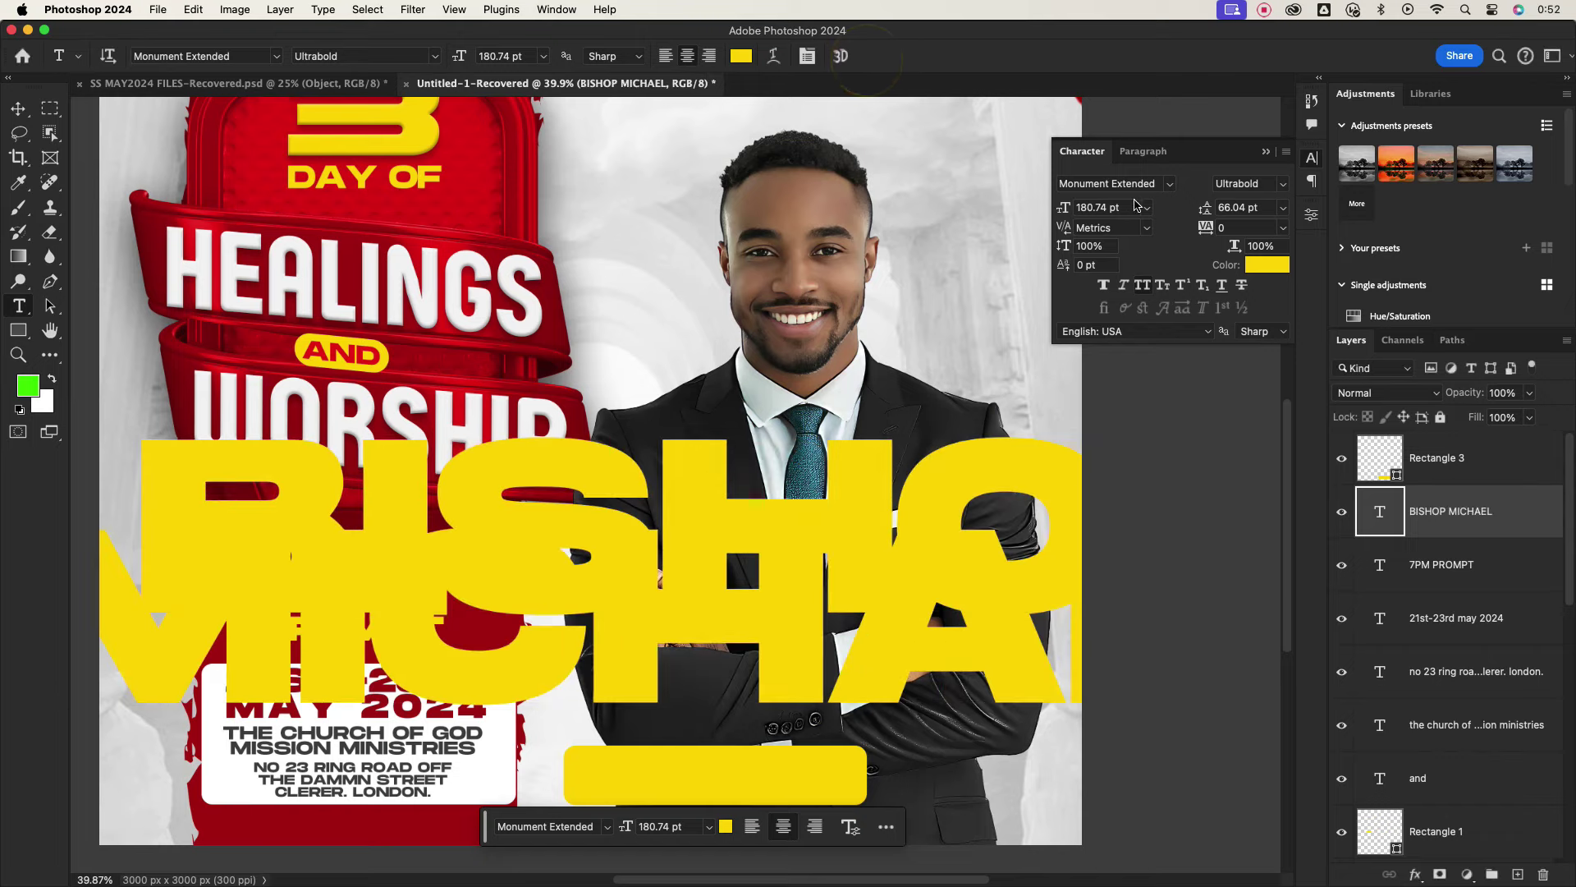
{"action": "left_click", "coordinate": [1146, 206]}
{"action": "left_click", "coordinate": [1109, 387]}
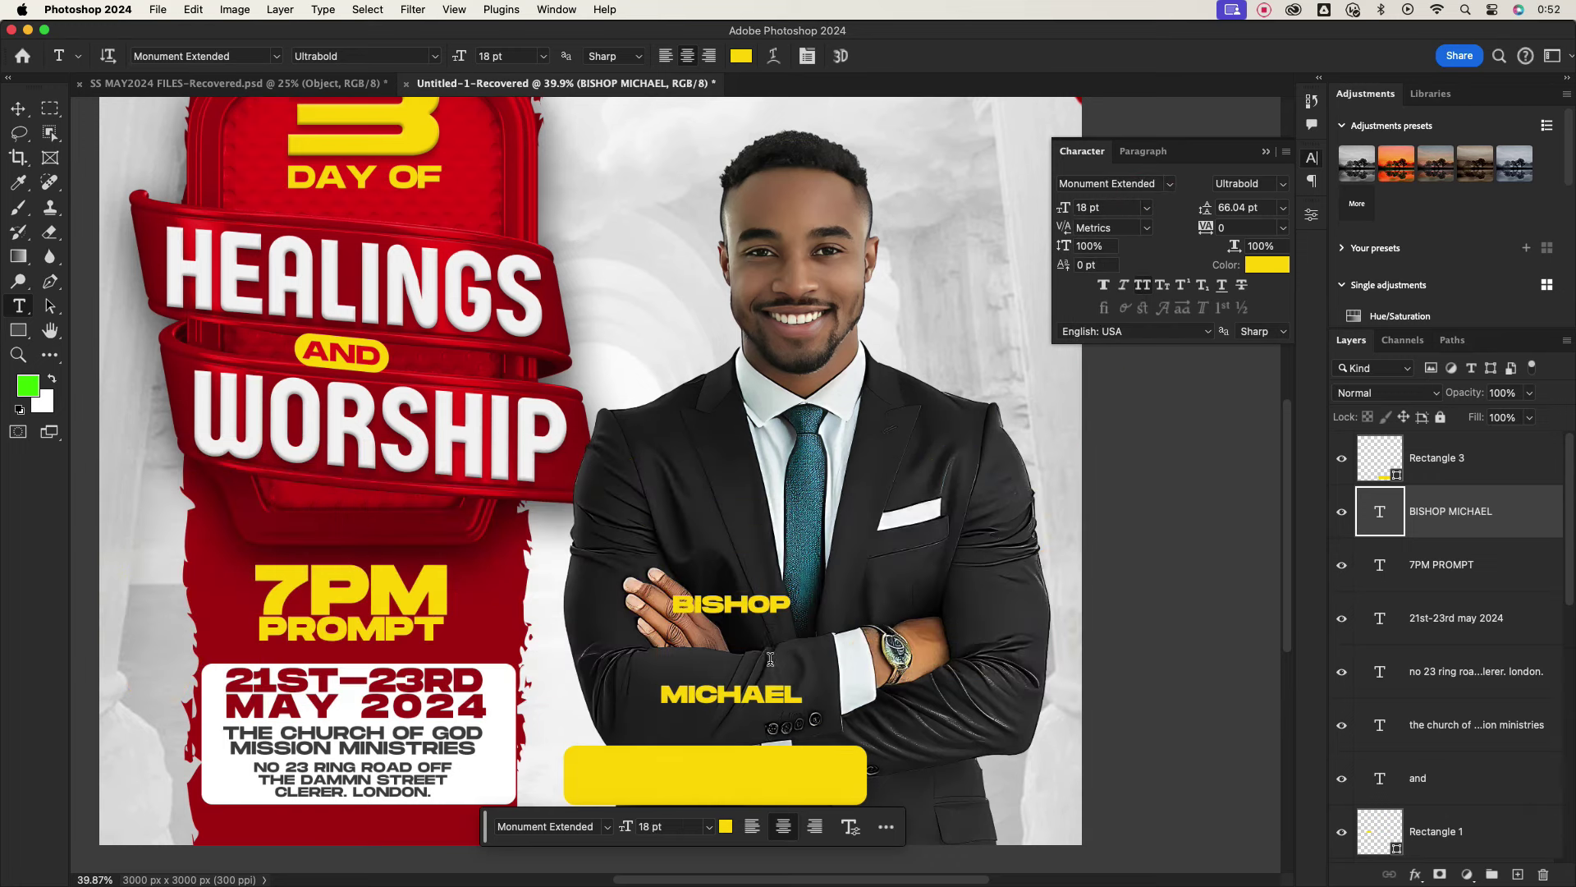
Make the name black, stack it above the yellow bar, and tighten leading to 12 pt.
{"action": "left_click", "coordinate": [17, 109]}
{"action": "left_click", "coordinate": [1259, 264]}
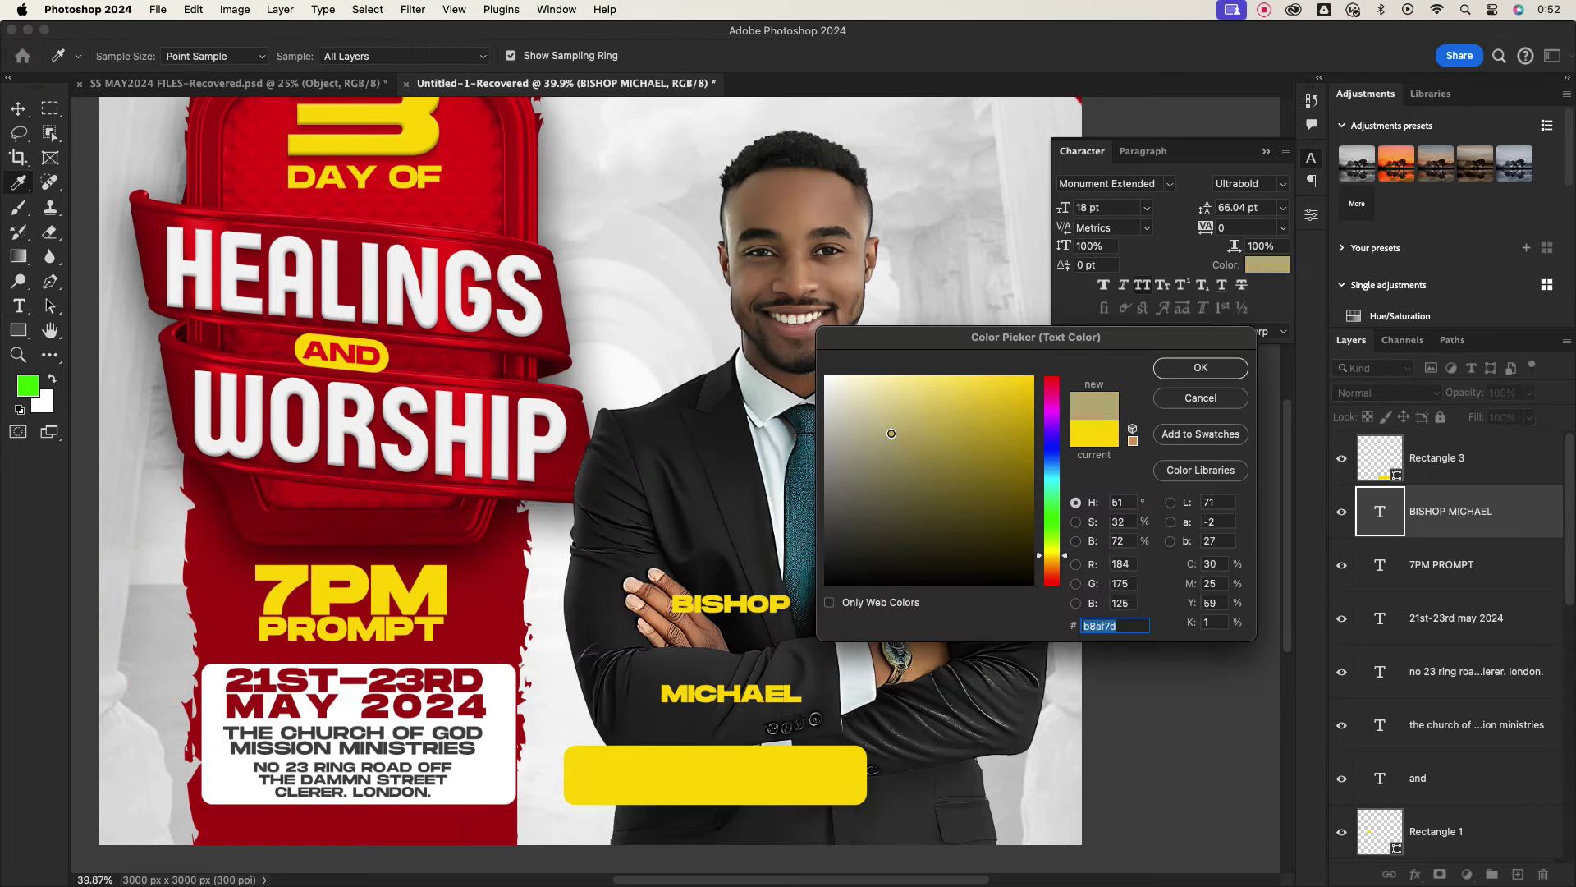
{"action": "left_click_drag", "start_coordinate": [891, 435], "coordinate": [854, 607]}
{"action": "left_click", "coordinate": [1201, 377]}
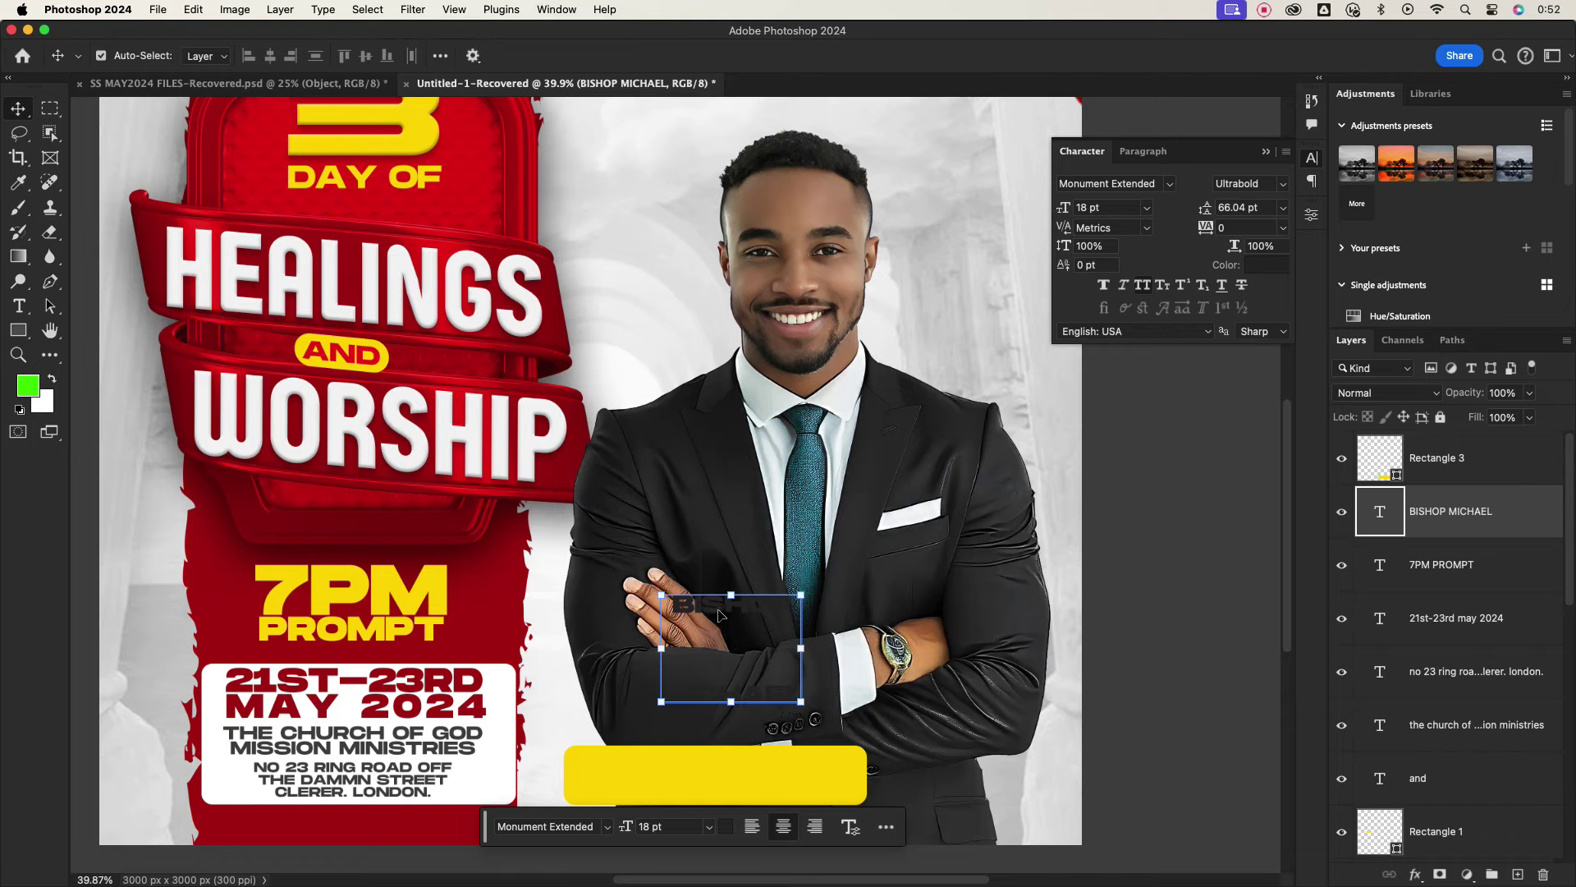
{"action": "left_click_drag", "start_coordinate": [718, 615], "coordinate": [701, 756]}
{"action": "left_click_drag", "start_coordinate": [1450, 510], "coordinate": [1451, 448]}
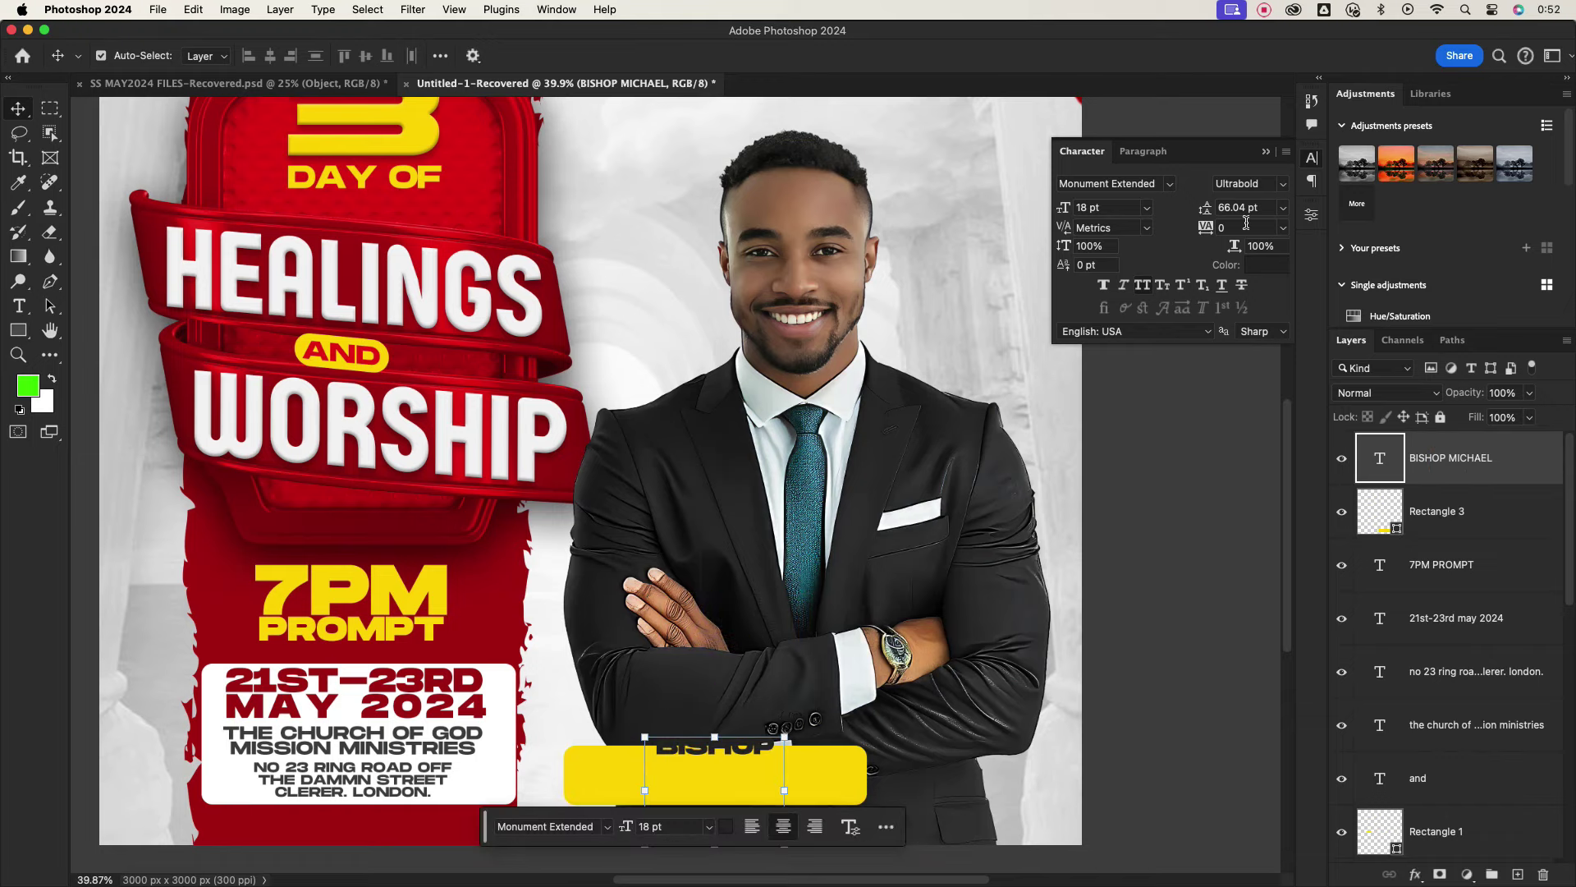
{"action": "left_click", "coordinate": [1282, 212]}
{"action": "left_click", "coordinate": [1242, 334]}
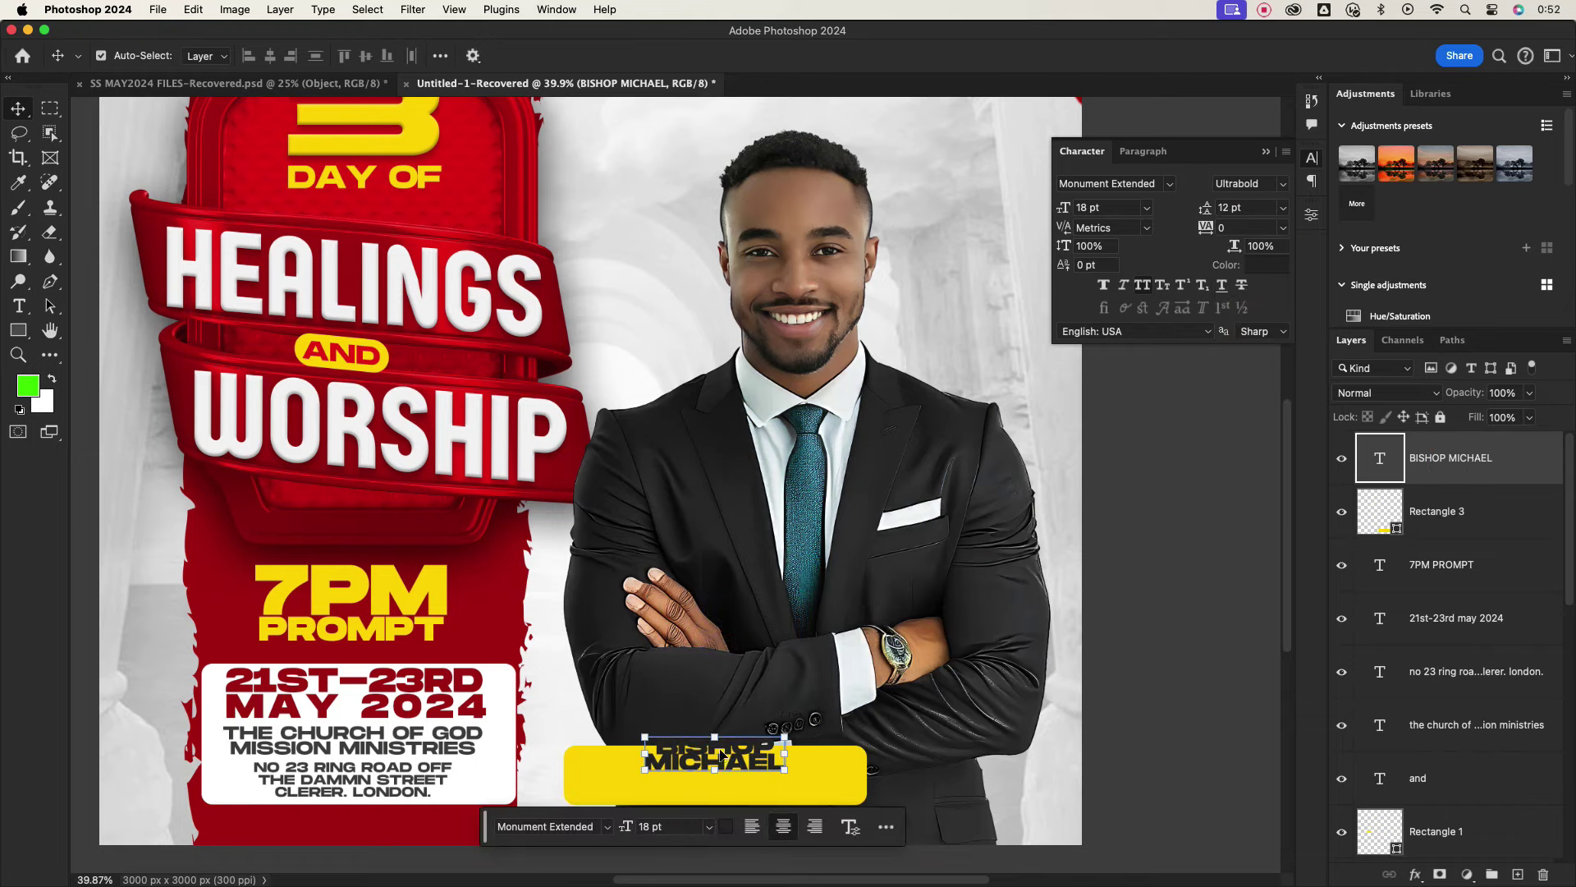
{"action": "left_click_drag", "start_coordinate": [716, 748], "coordinate": [716, 776]}
Change the first line of the minister's name to Regular weight.
{"action": "scroll", "coordinate": [716, 776], "scroll_direction": "up", "scroll_amount": 2}
{"action": "scroll", "coordinate": [716, 777], "scroll_direction": "up", "scroll_amount": 3}
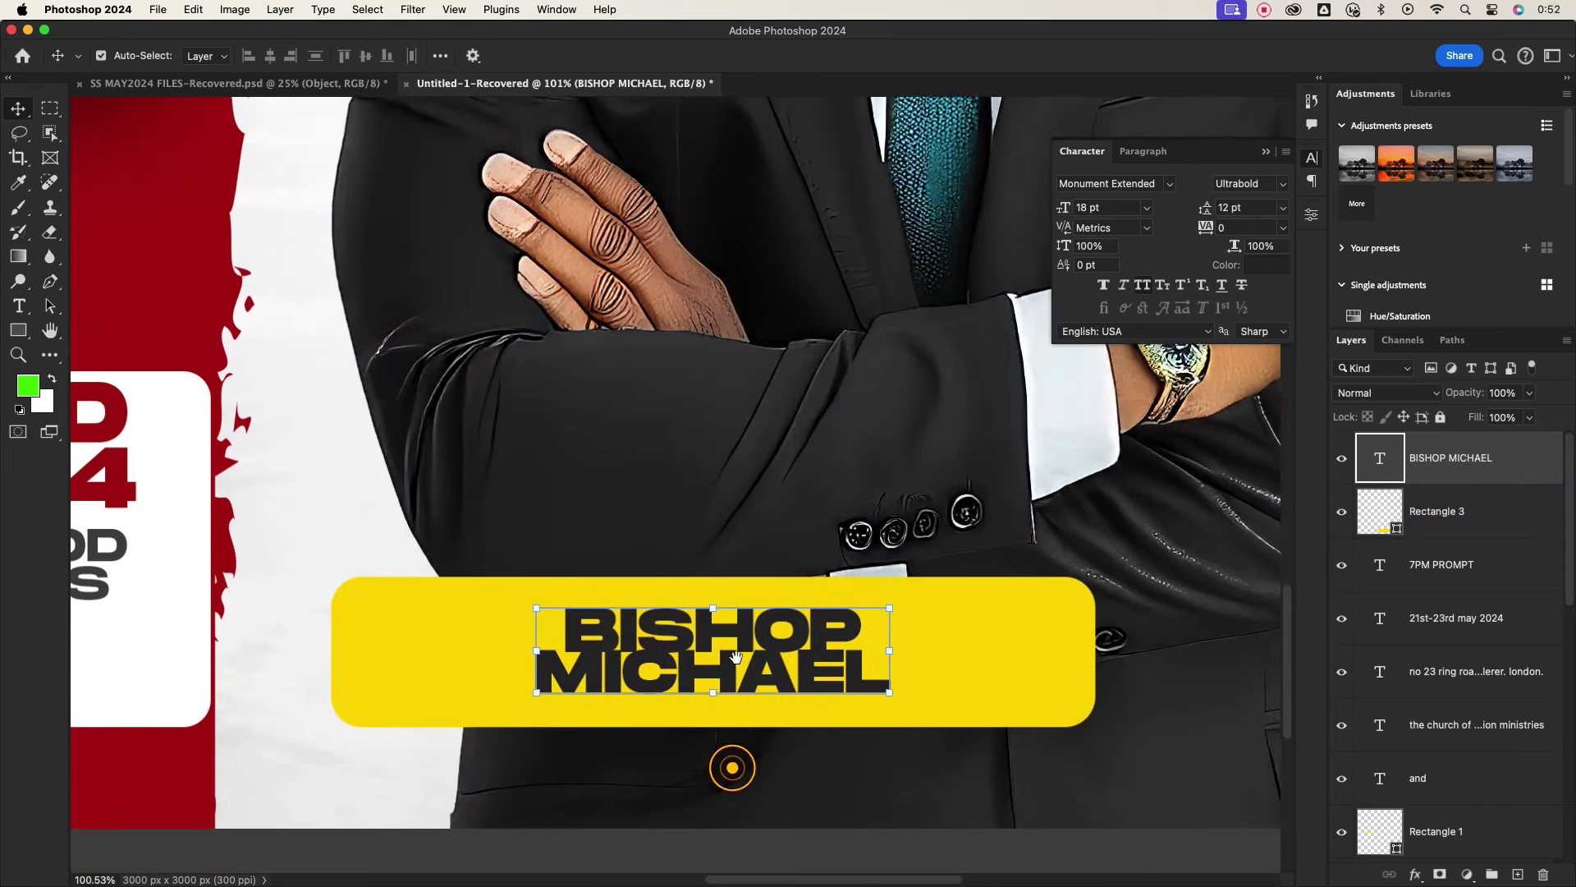
{"action": "double_click", "coordinate": [782, 646]}
{"action": "left_click_drag", "start_coordinate": [862, 608], "coordinate": [580, 600]}
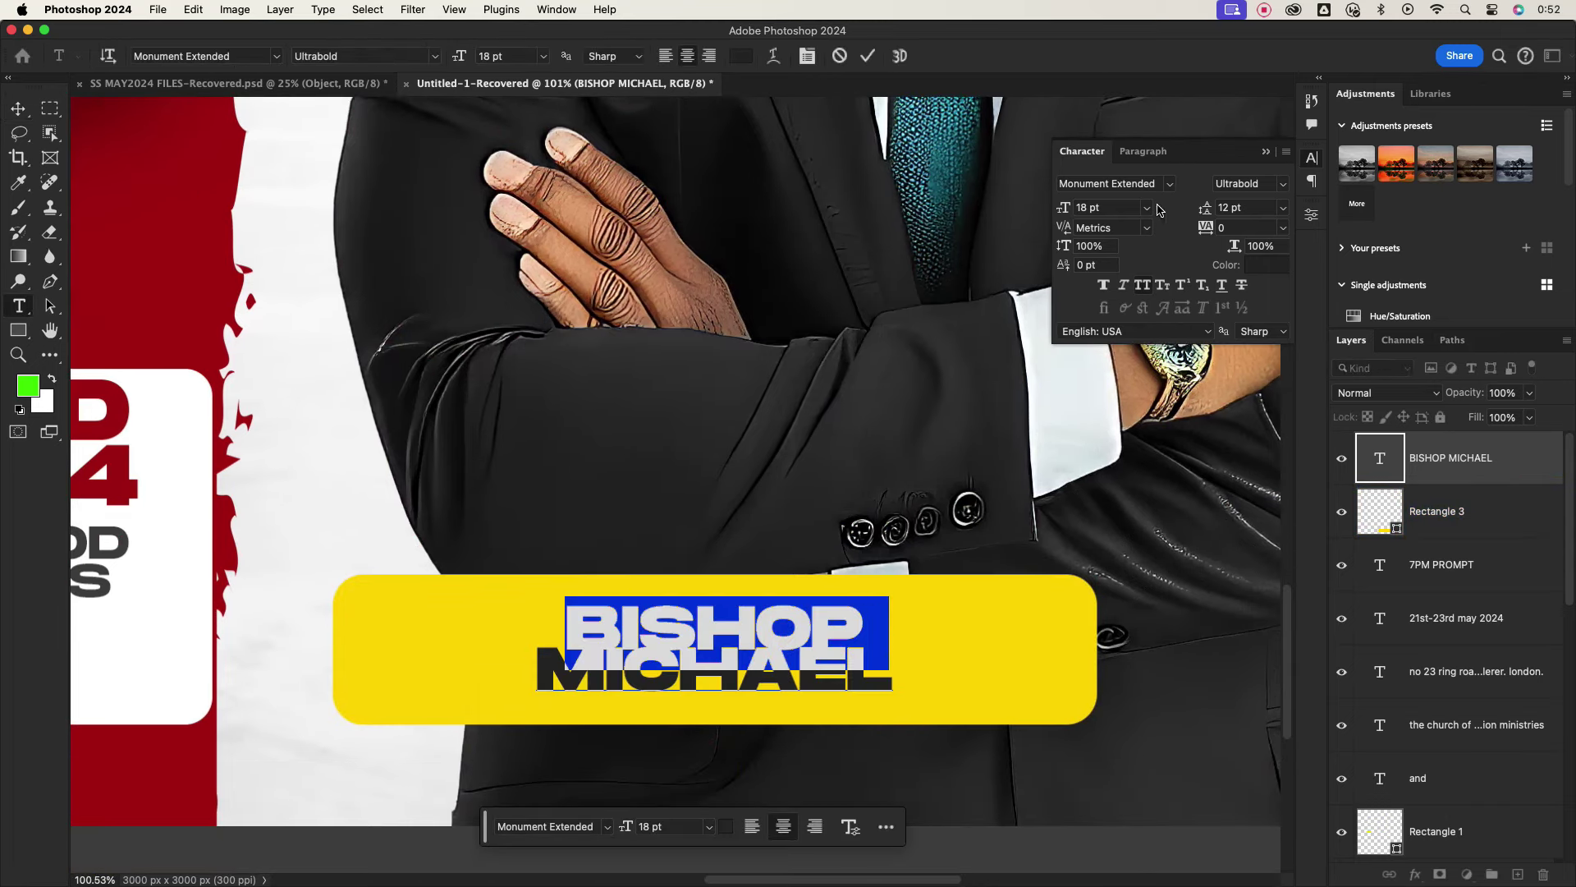
{"action": "left_click", "coordinate": [1248, 183]}
{"action": "left_click", "coordinate": [1248, 201]}
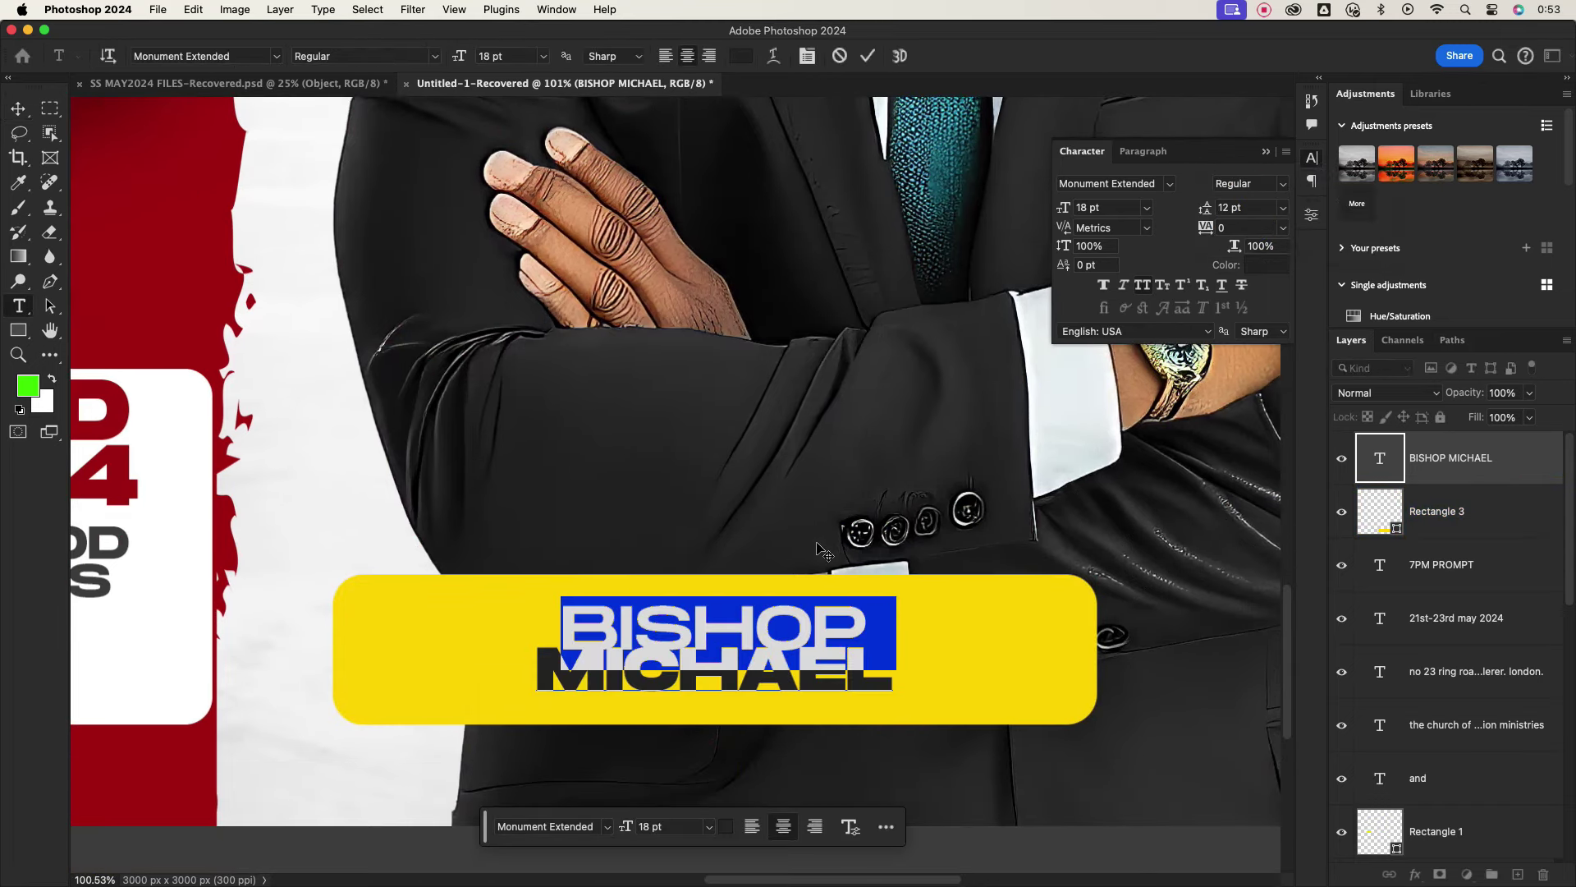
{"action": "left_click", "coordinate": [870, 56]}
Left-align the name text with 14 pt line spacing and reposition it on the bar.
{"action": "key", "text": "v"}
{"action": "left_click", "coordinate": [1144, 151]}
{"action": "left_click", "coordinate": [1104, 181]}
{"action": "left_click_drag", "start_coordinate": [824, 662], "coordinate": [702, 676]}
{"action": "left_click", "coordinate": [1086, 152]}
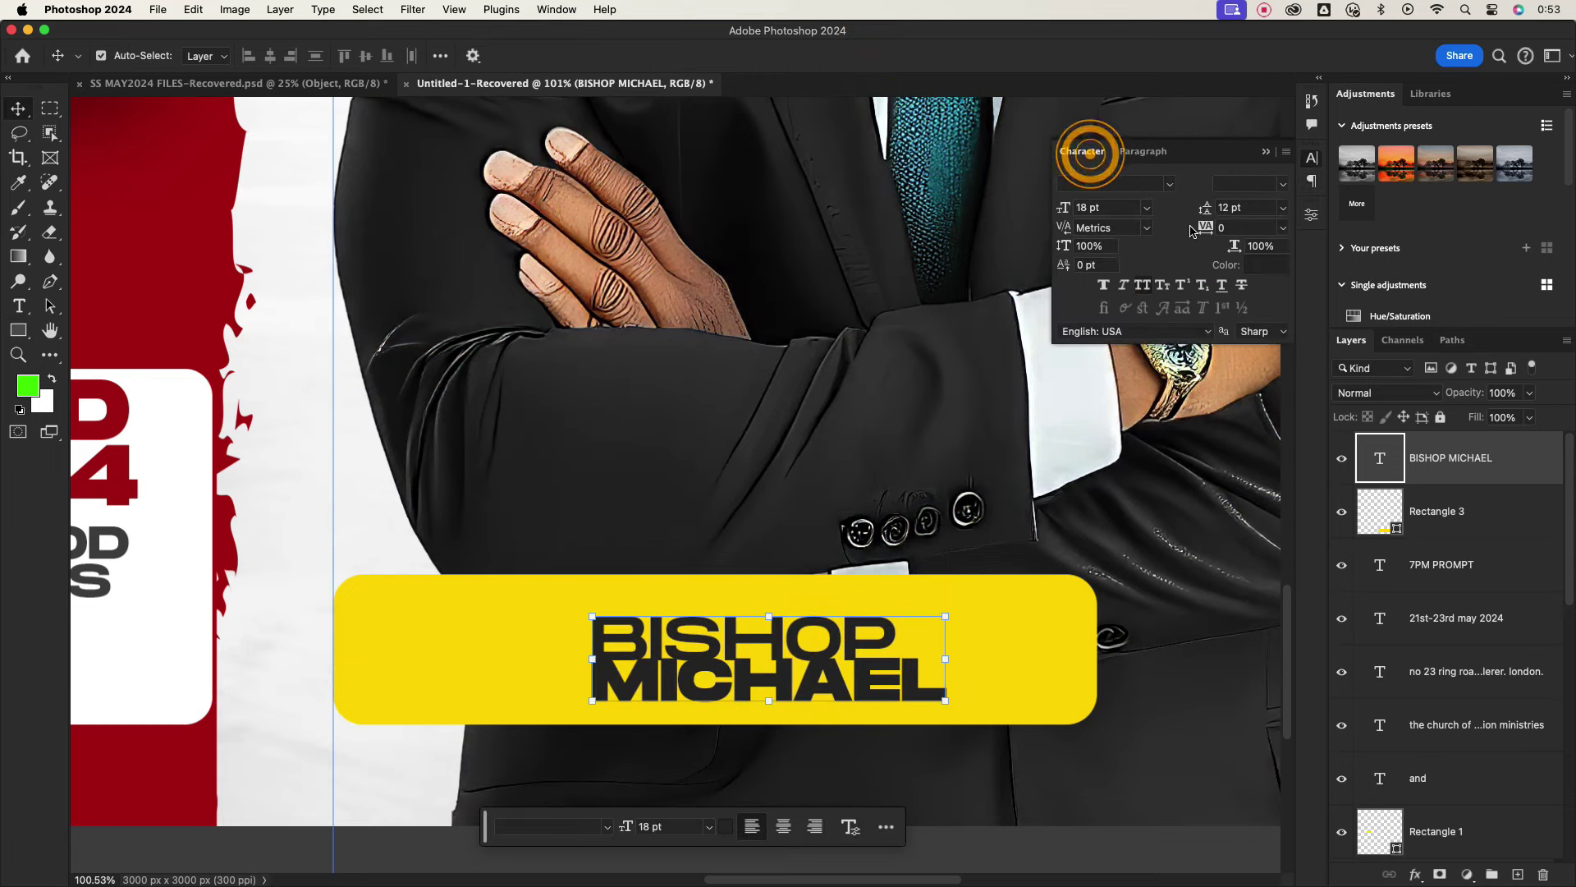
{"action": "double_click", "coordinate": [1240, 207]}
{"action": "type", "text": "14"}
{"action": "key", "text": "Return"}
{"action": "mouse_move", "coordinate": [824, 675]}
{"action": "left_mouse_down"}
{"action": "mouse_move", "coordinate": [860, 657]}
{"action": "mouse_move", "coordinate": [961, 663]}
{"action": "mouse_move", "coordinate": [613, 669]}
{"action": "left_mouse_up"}
{"action": "key", "text": "ctrl+z"}
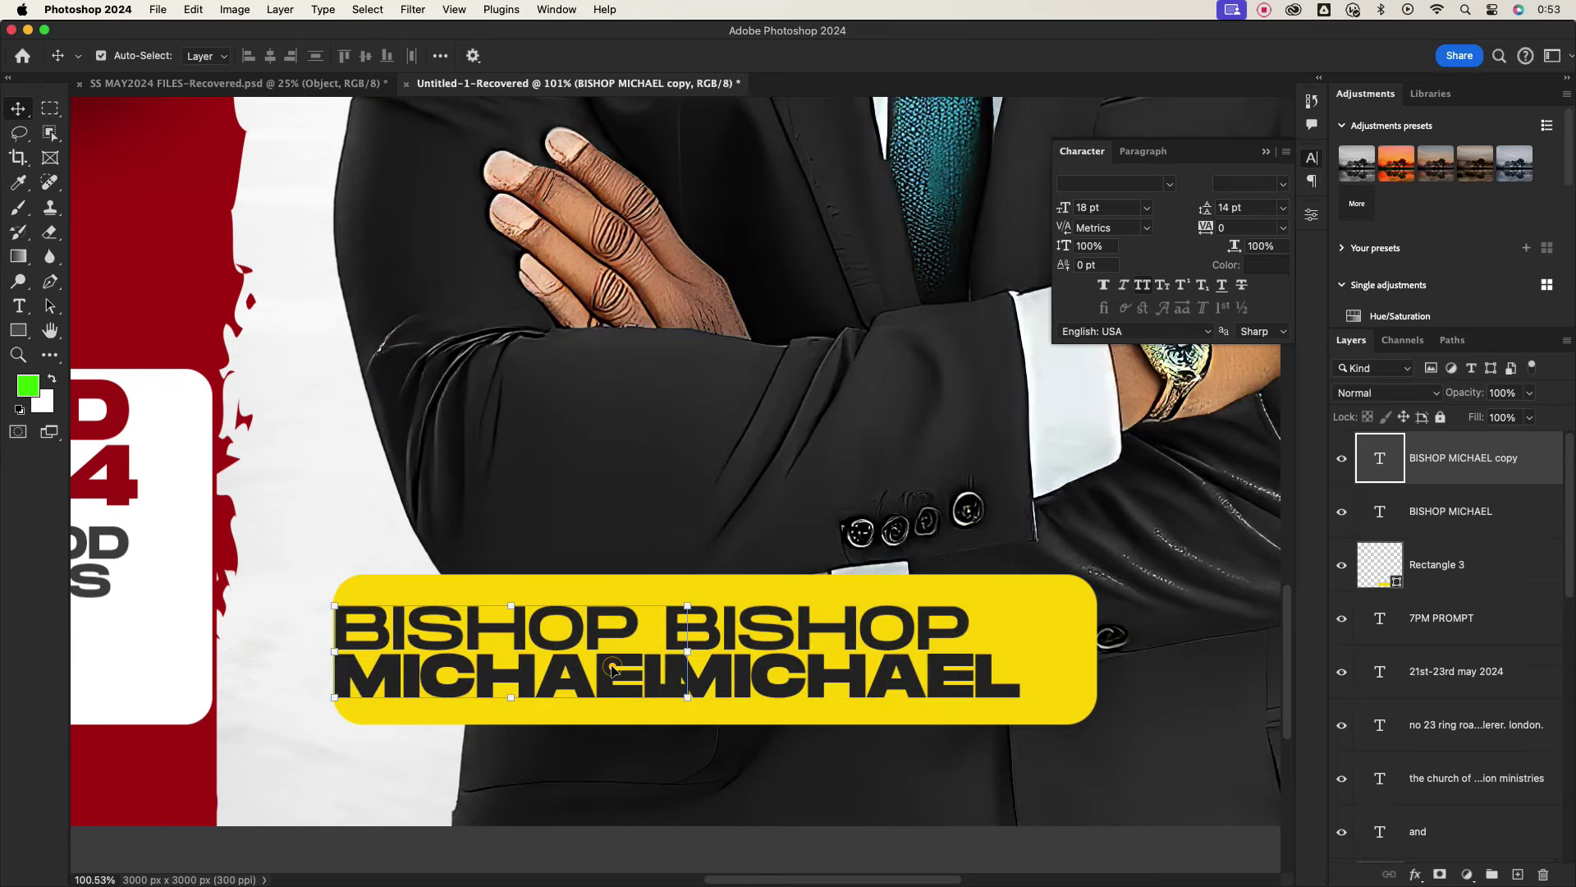
Retype the copied name as a half-size GUEST SPEAKER label colored dark red ab0f0f.
{"action": "double_click", "coordinate": [612, 669]}
{"action": "type", "text": "GUEST"}
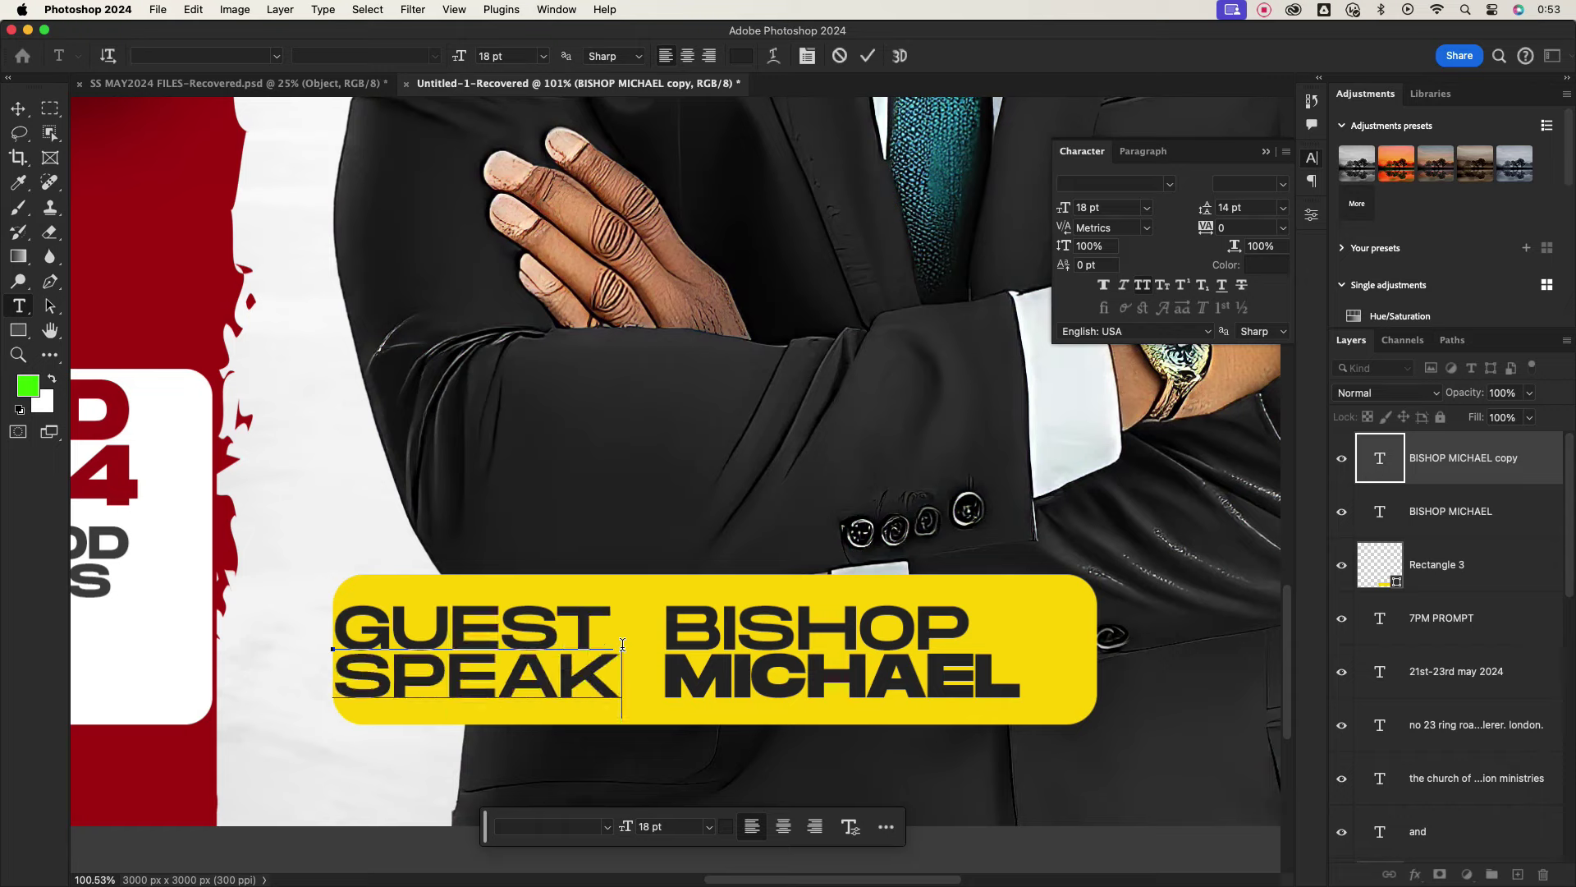
{"action": "left_click", "coordinate": [18, 107]}
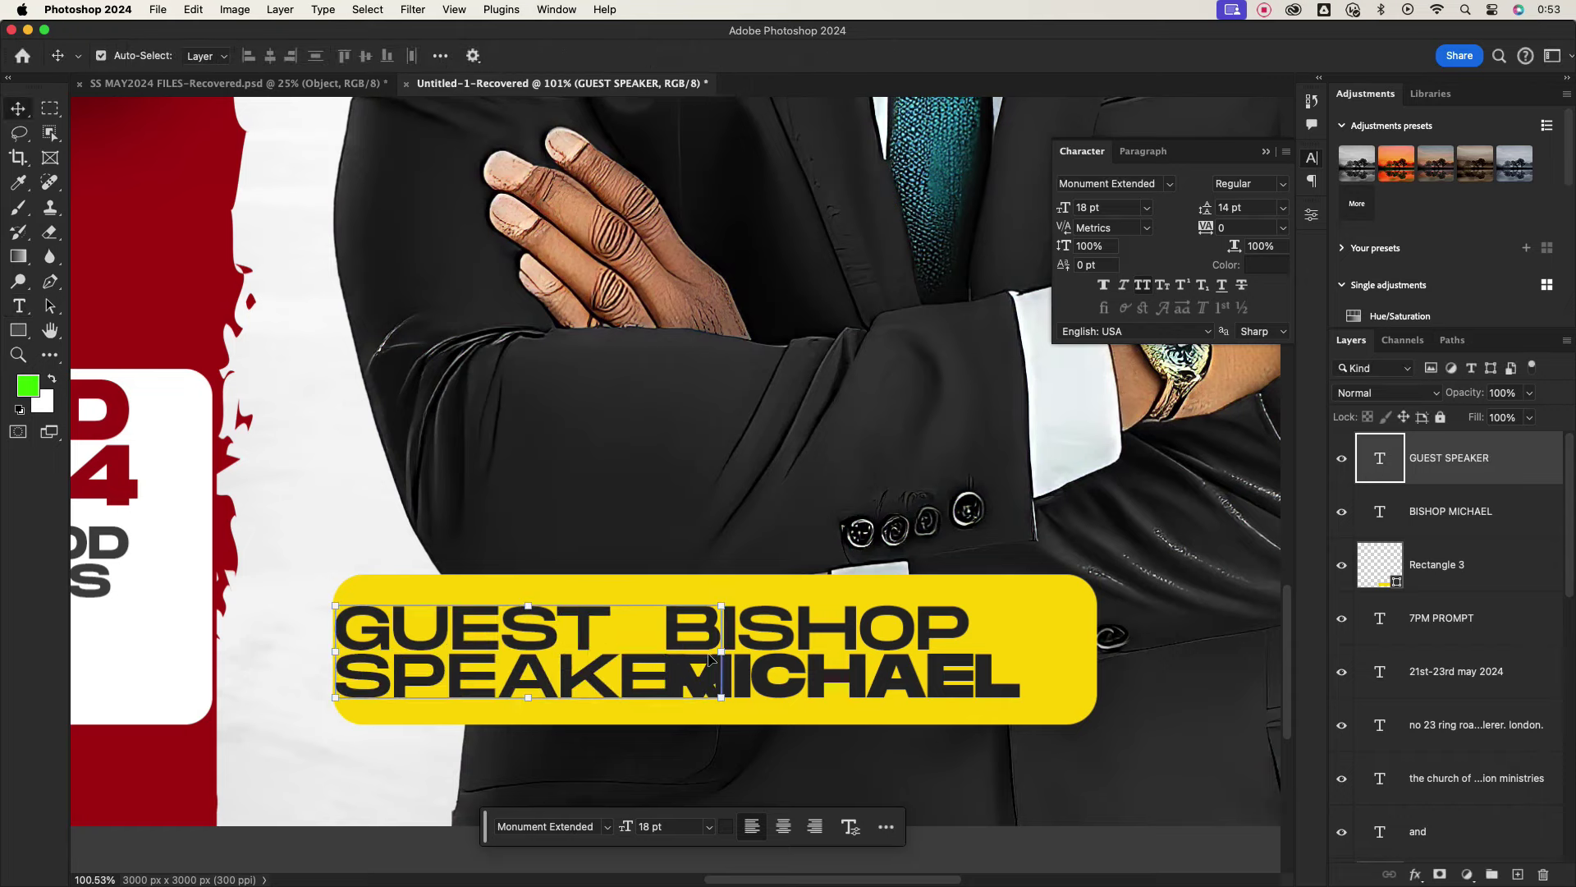
{"action": "left_click_drag", "start_coordinate": [721, 651], "coordinate": [628, 657]}
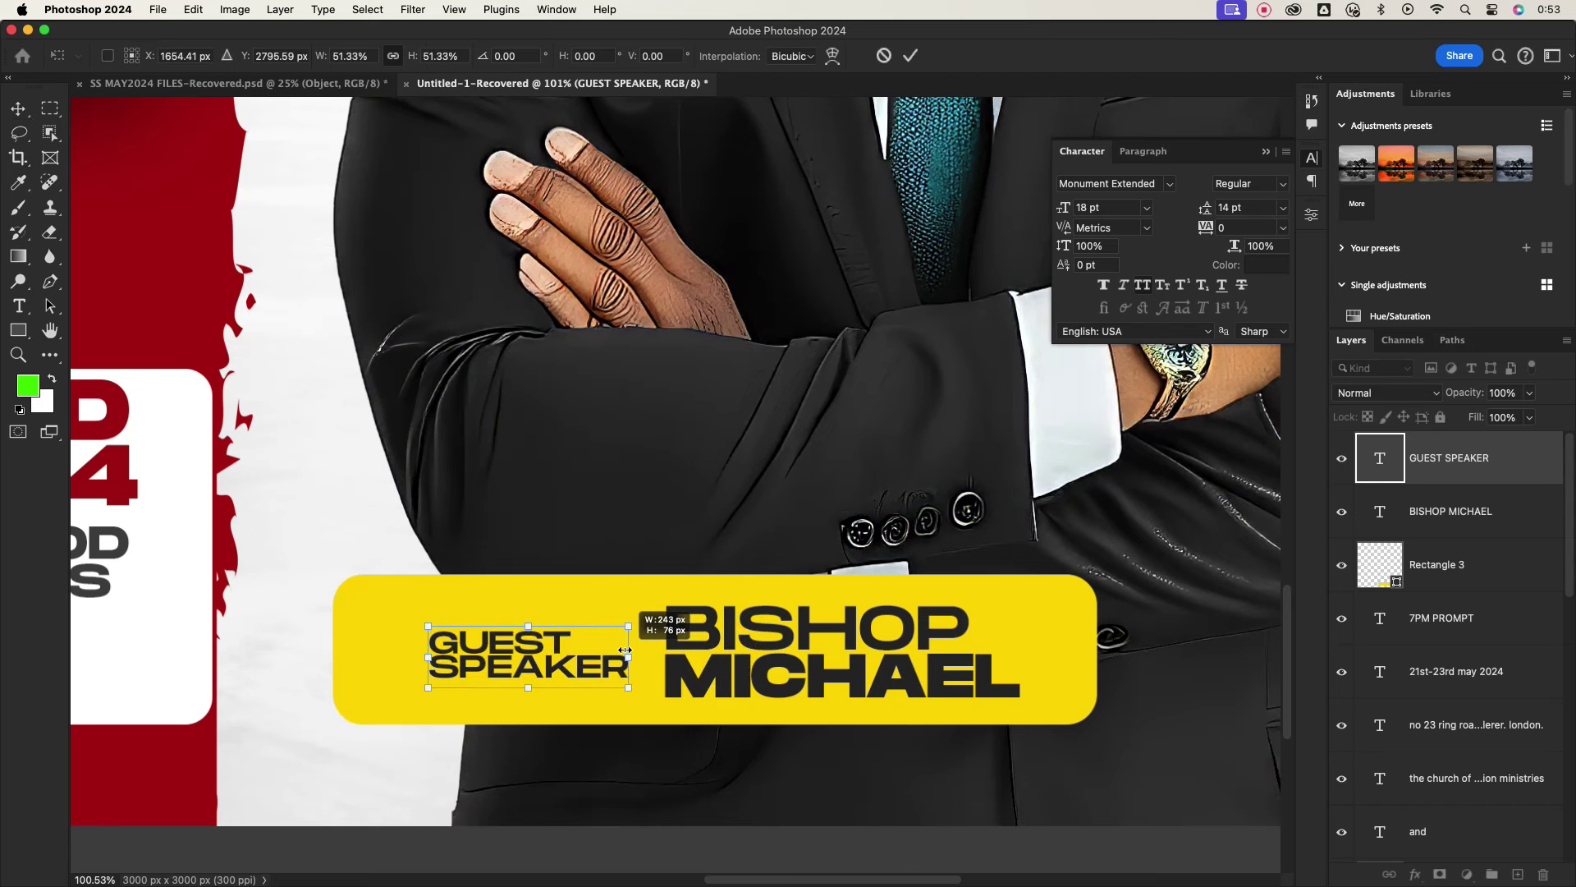
{"action": "left_click", "coordinate": [909, 55]}
{"action": "scroll", "coordinate": [698, 643], "scroll_direction": "down", "scroll_amount": 5}
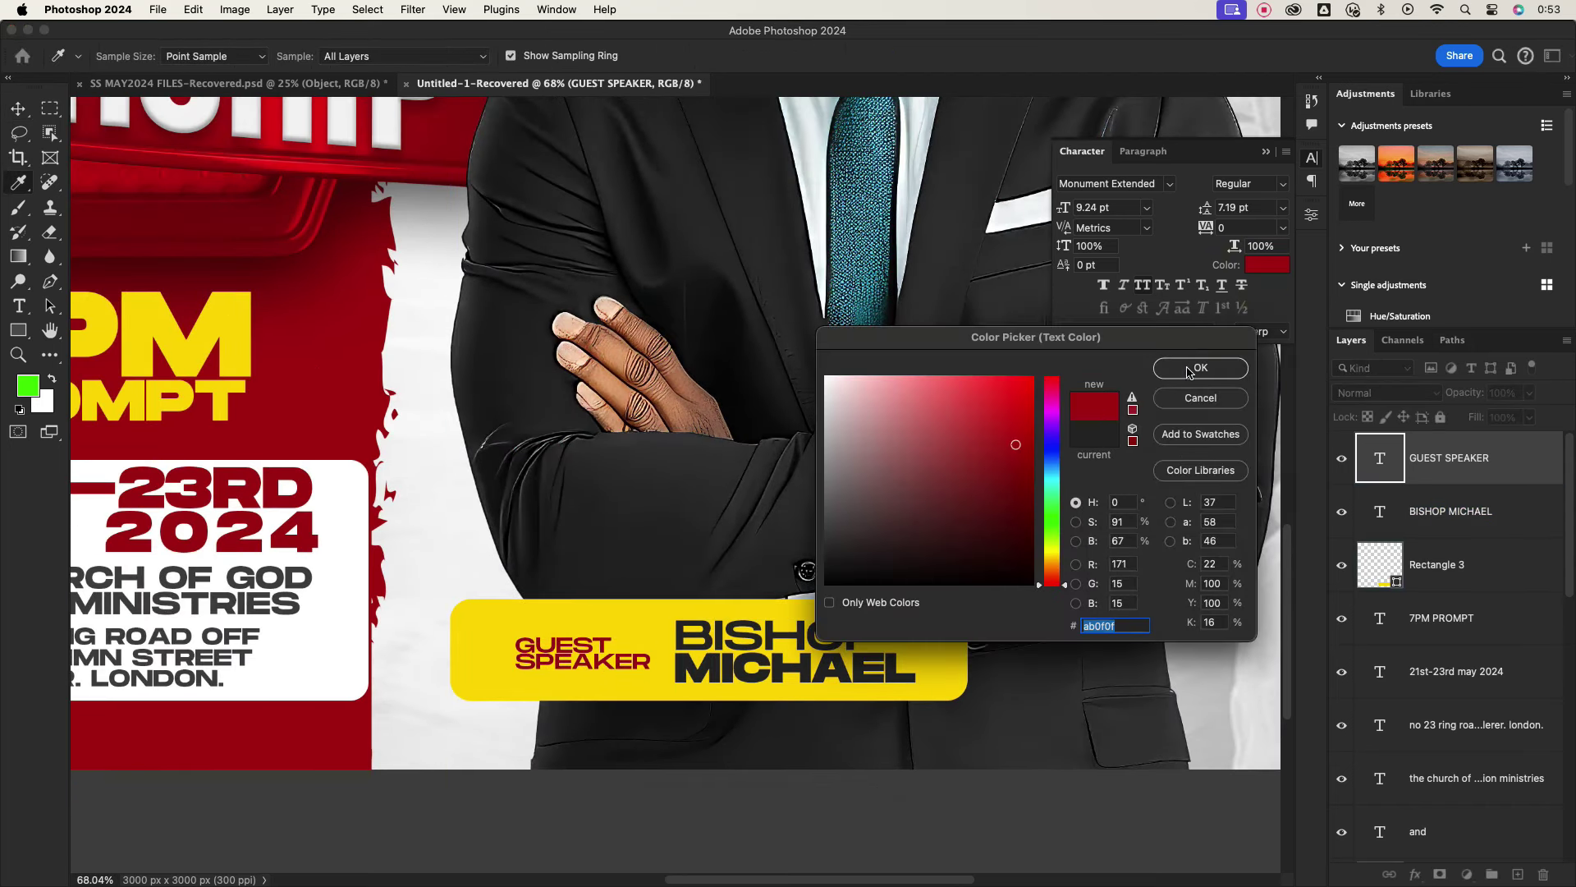
{"action": "key", "text": "Return"}
{"action": "left_click", "coordinate": [745, 464]}
{"action": "scroll", "coordinate": [822, 575], "scroll_direction": "up", "scroll_amount": 1}
Save As HW 2024.psd into the PHOTOSHOP folder, accepting the Photoshop Format Options.
{"action": "scroll", "coordinate": [822, 575], "scroll_direction": "down", "scroll_amount": 3}
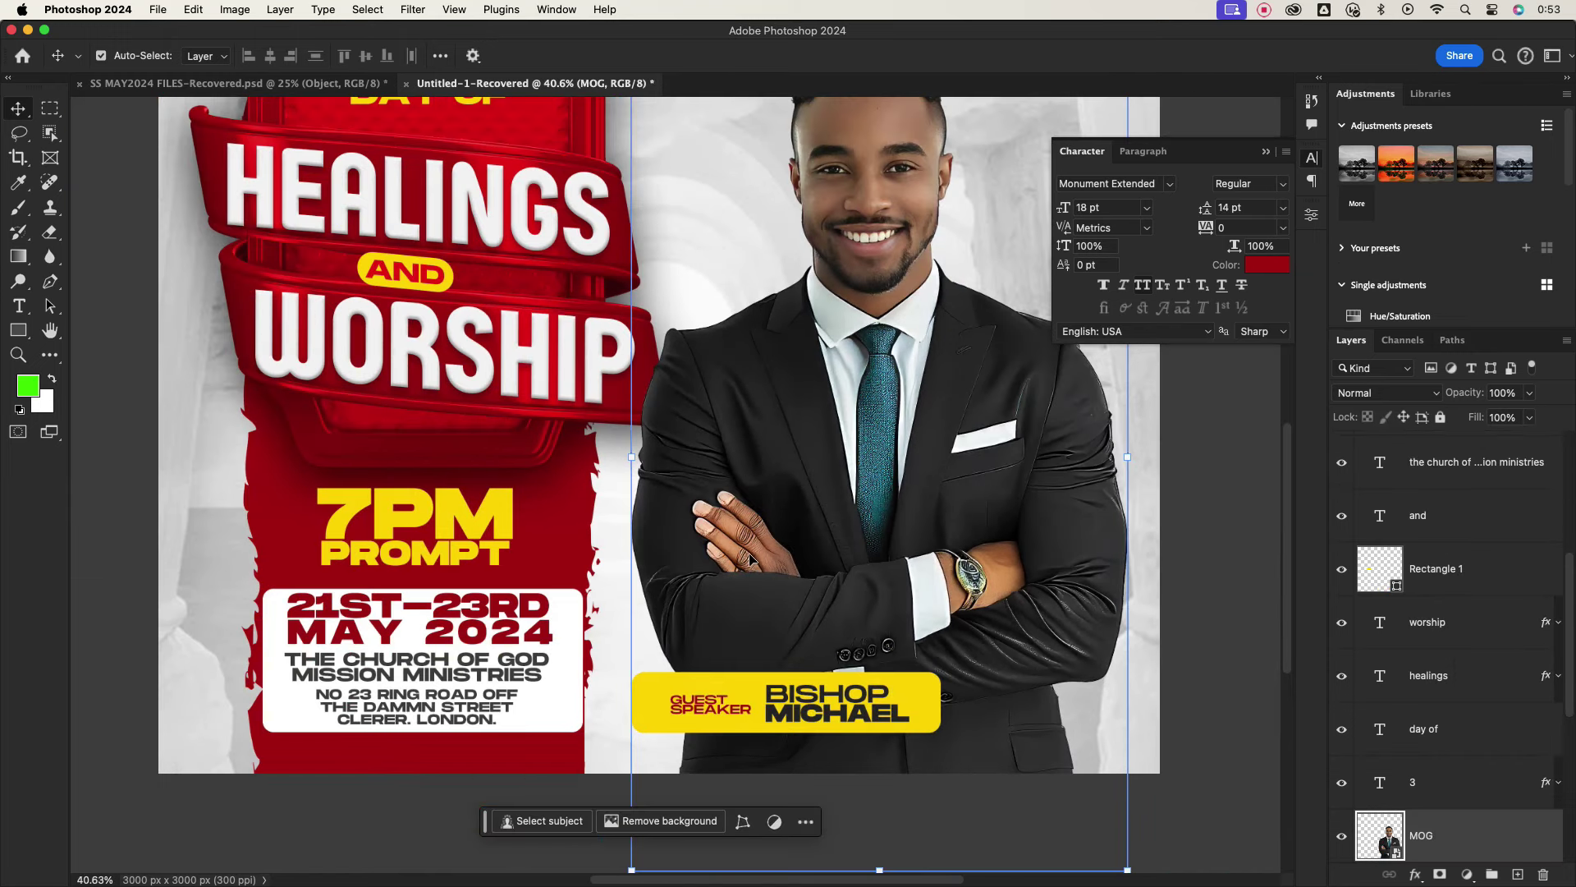
{"action": "scroll", "coordinate": [821, 574], "scroll_direction": "down", "scroll_amount": 2}
{"action": "left_click", "coordinate": [157, 10]}
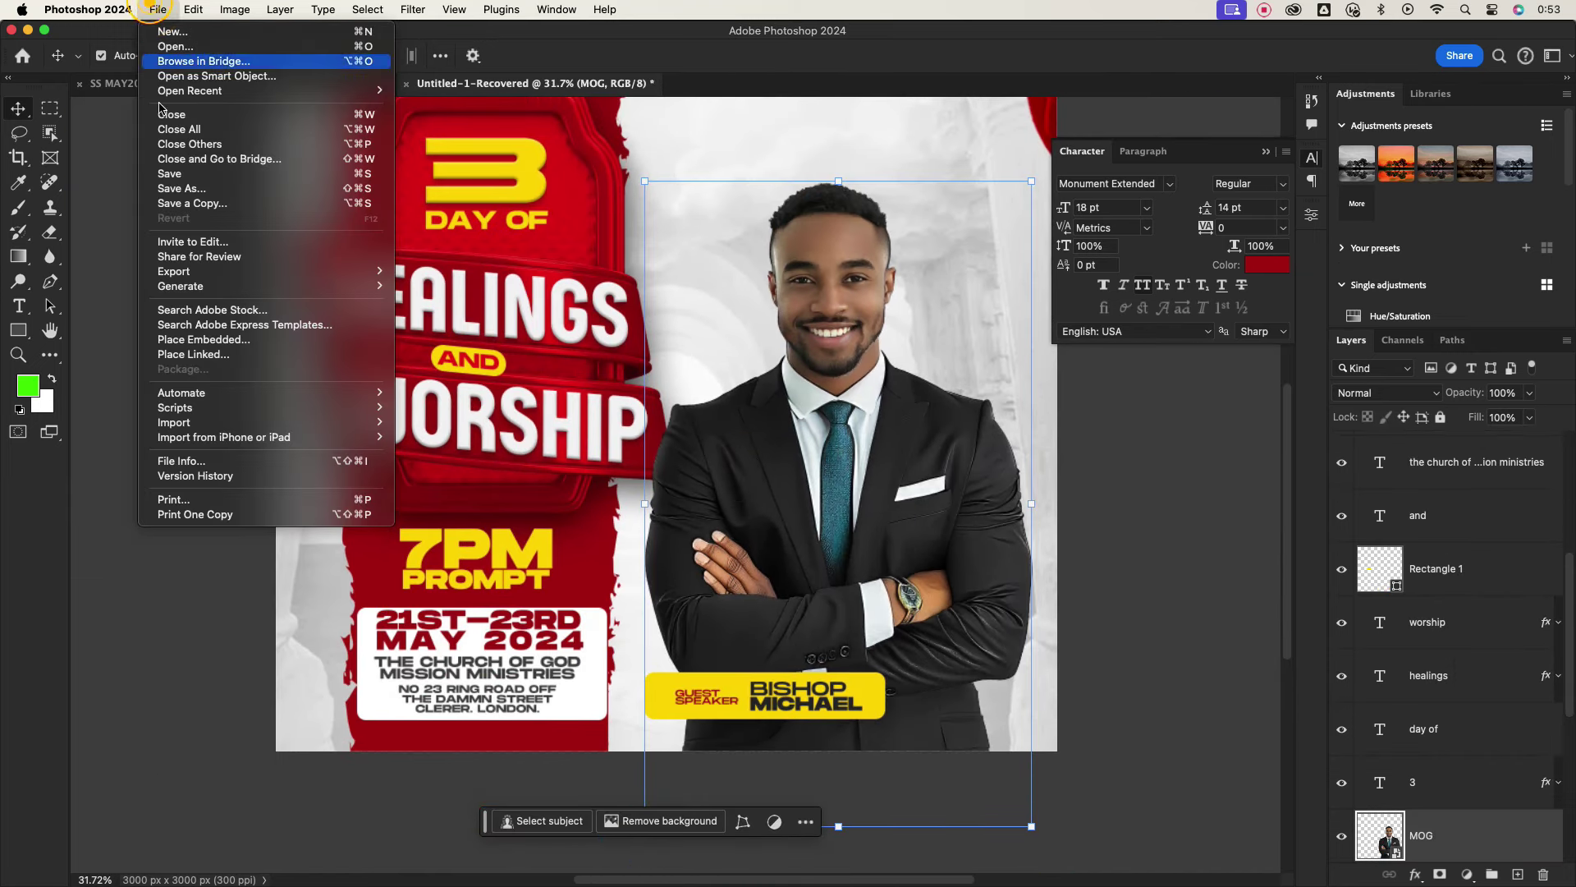
{"action": "left_click", "coordinate": [704, 305]}
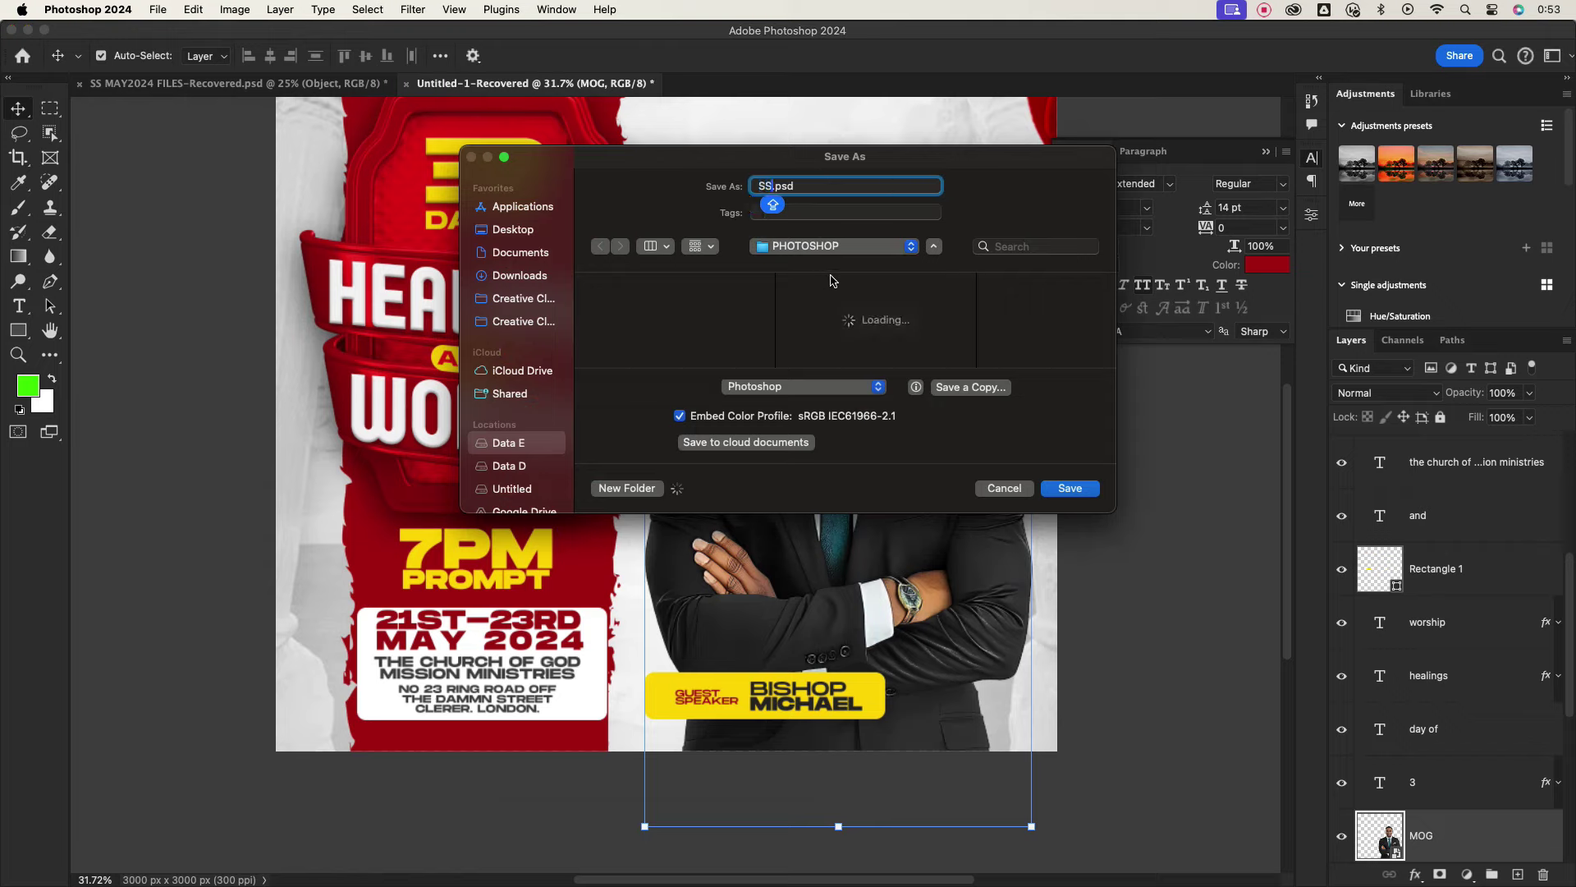
{"action": "key", "text": "BackSpace"}
{"action": "key", "text": "BackSpace"}
{"action": "type", "text": "HW 2024"}
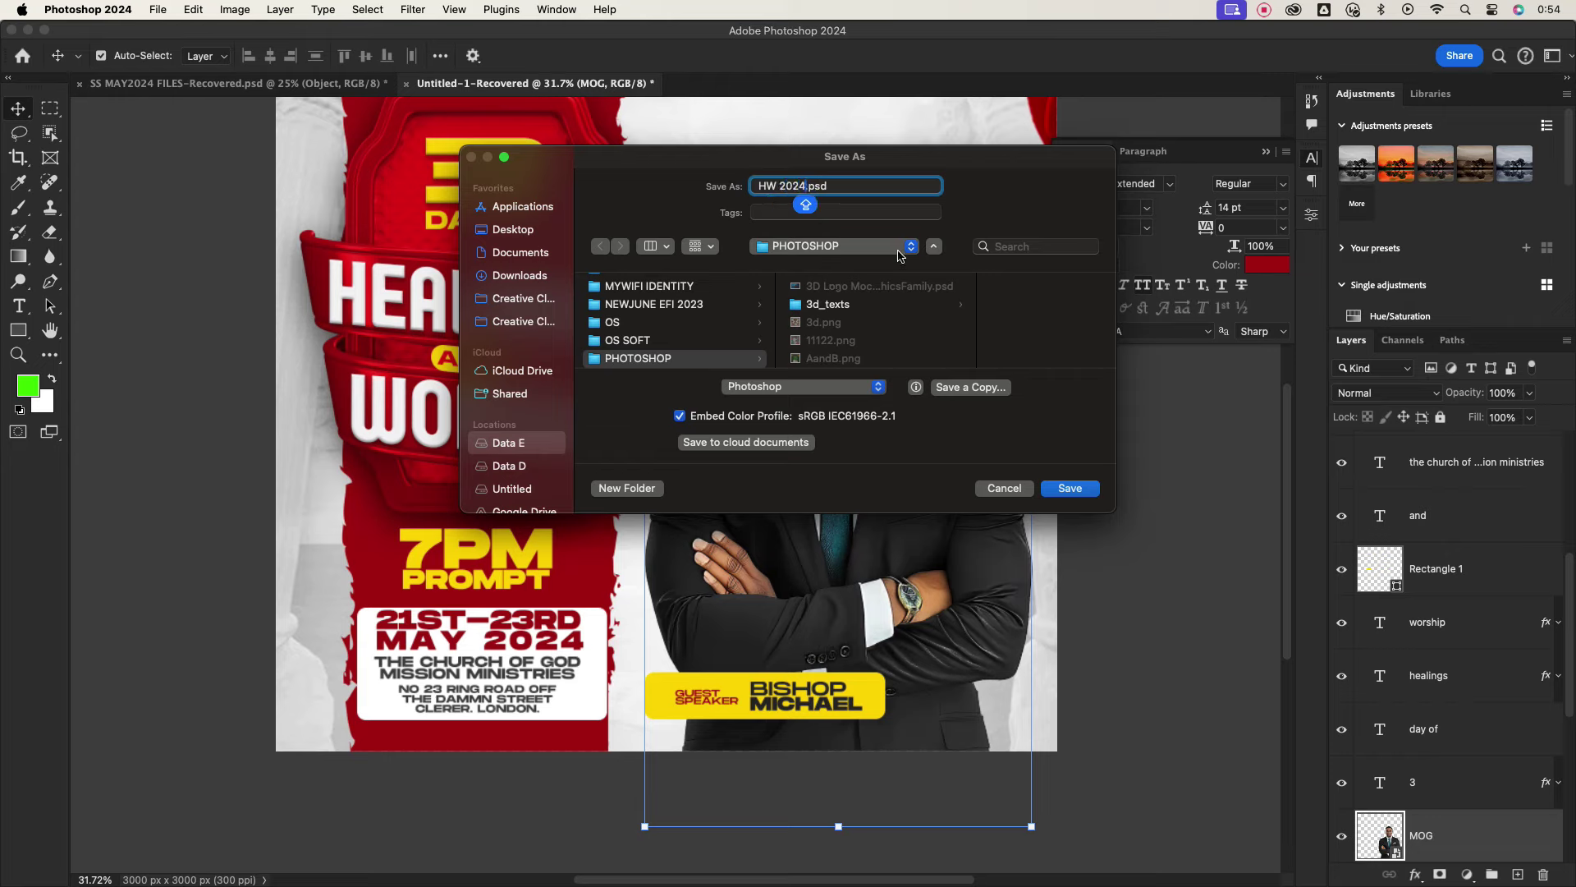
{"action": "left_click", "coordinate": [1067, 489]}
{"action": "left_click", "coordinate": [1014, 373]}
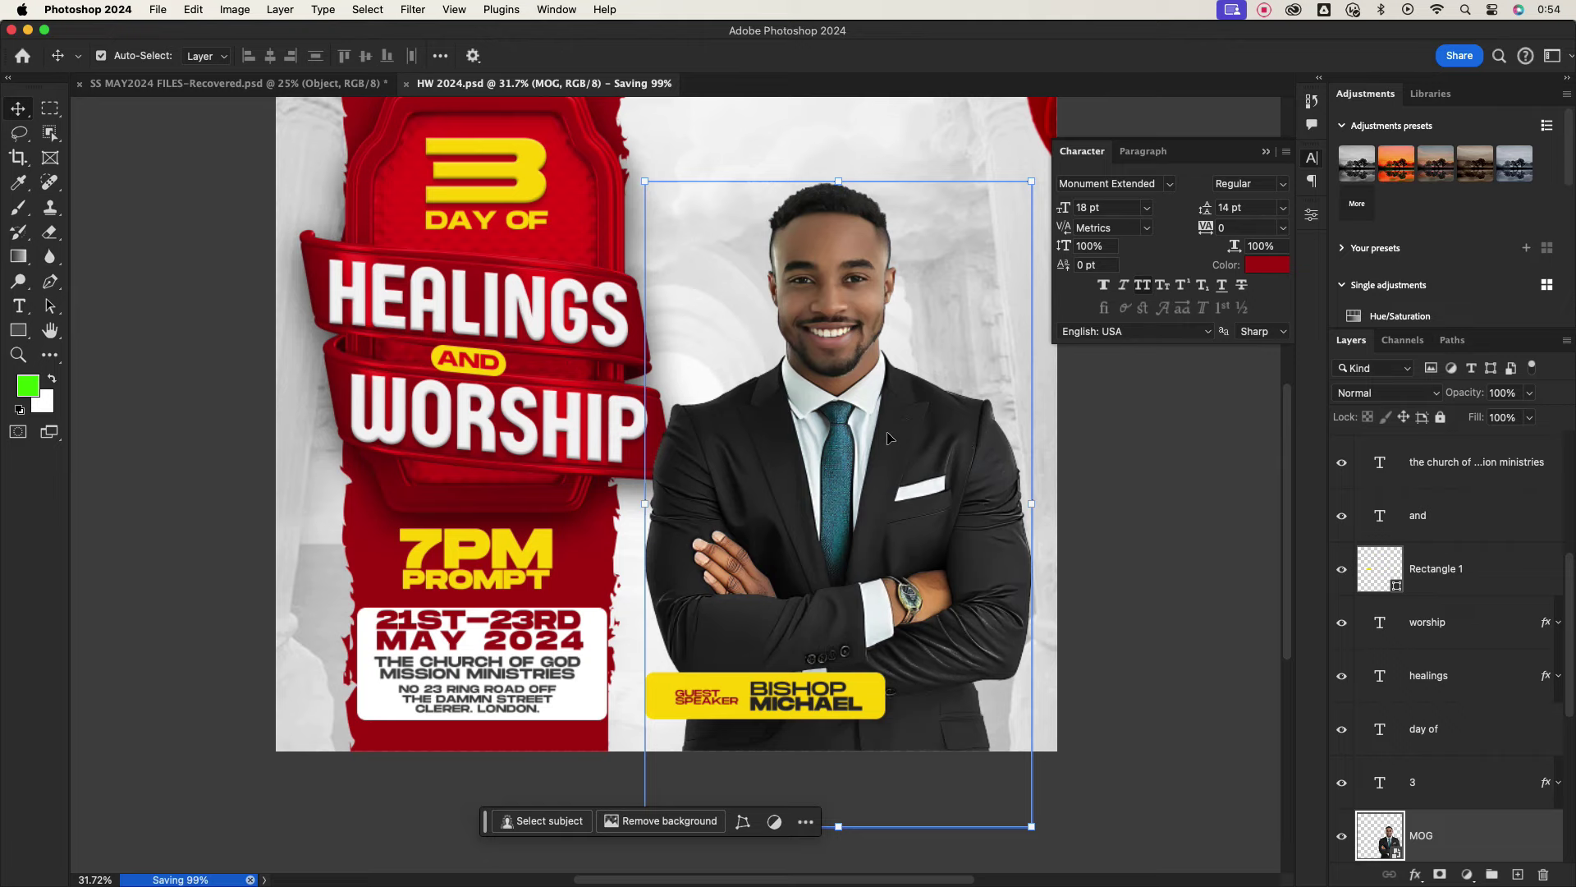
{"action": "scroll", "coordinate": [878, 431], "scroll_direction": "up", "scroll_amount": 1}
Place a copy of the church name at the top right of the poster.
{"action": "scroll", "coordinate": [878, 431], "scroll_direction": "down", "scroll_amount": 1}
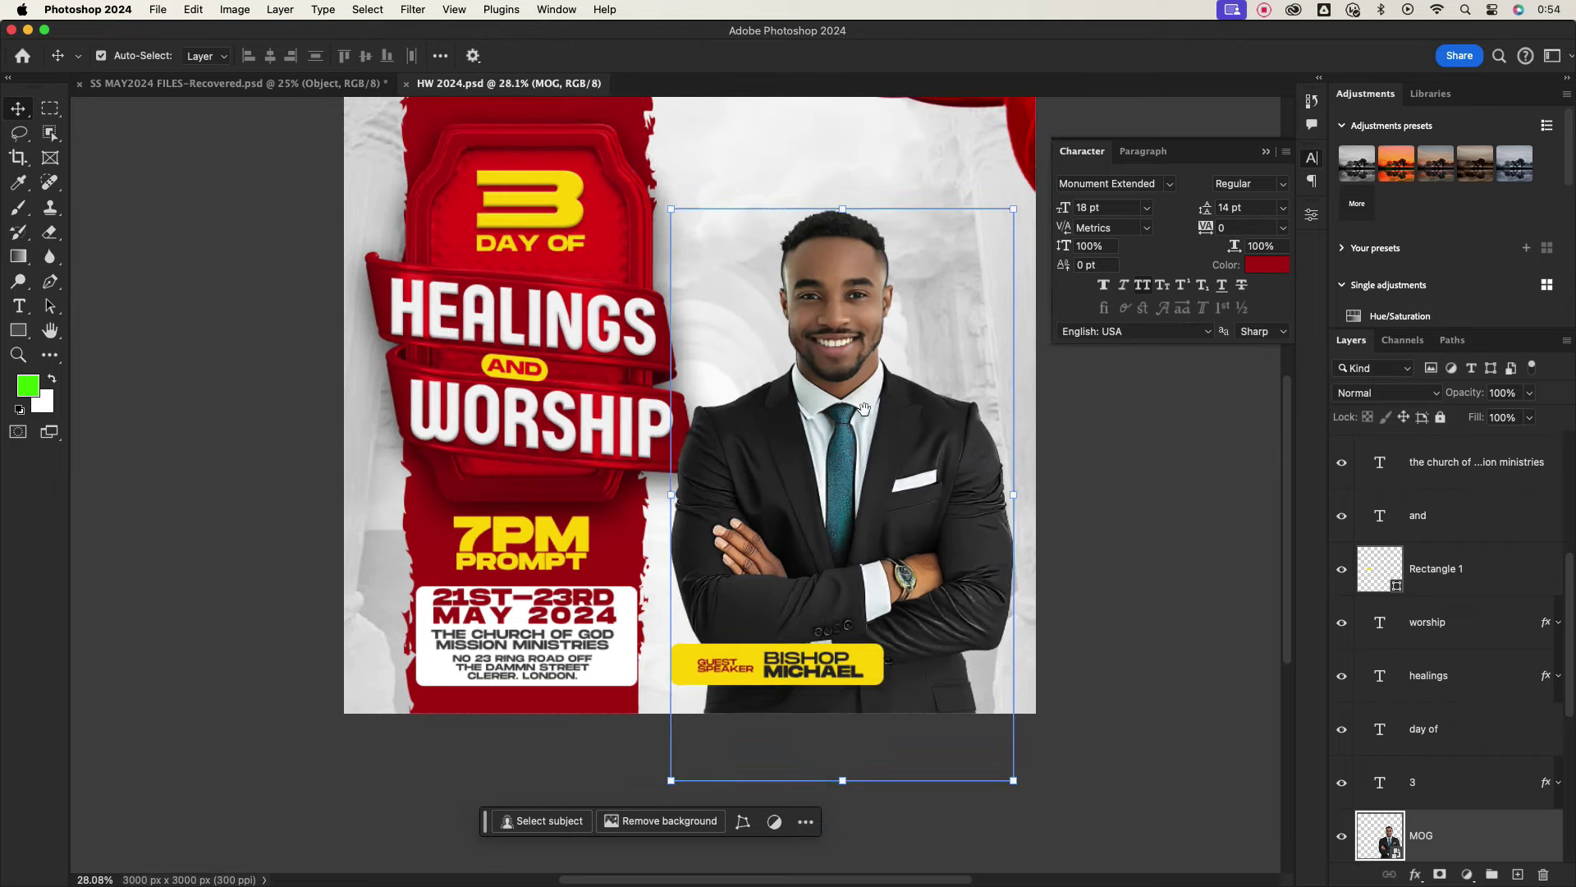
{"action": "scroll", "coordinate": [878, 431], "scroll_direction": "up", "scroll_amount": 3}
{"action": "left_click", "coordinate": [1265, 152]}
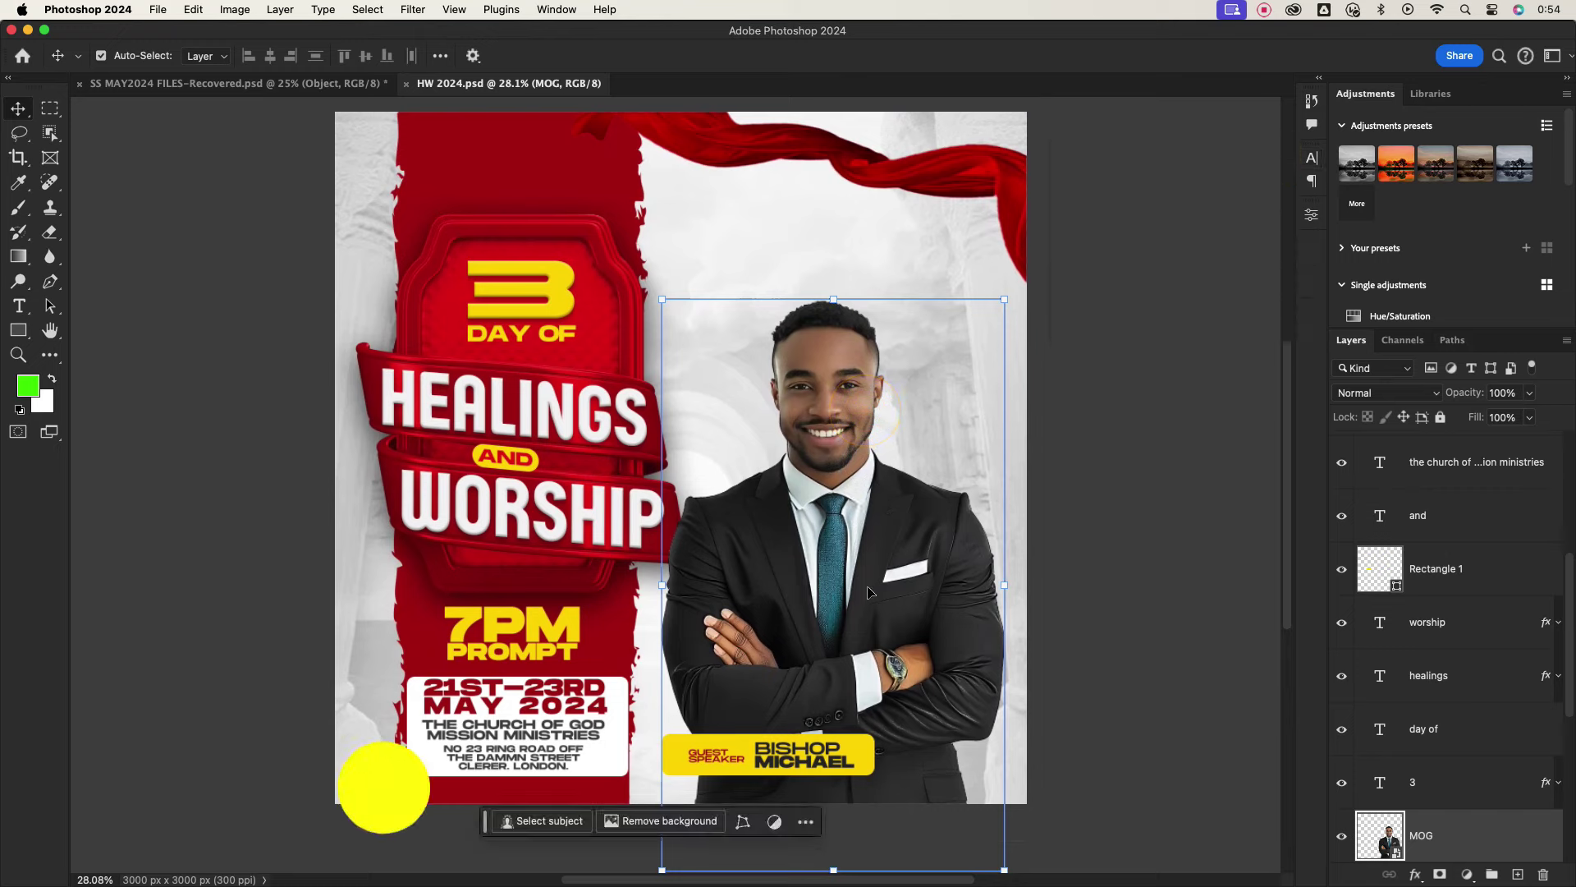
{"action": "left_click", "coordinate": [531, 733]}
{"action": "left_click_drag", "start_coordinate": [531, 733], "coordinate": [837, 230]}
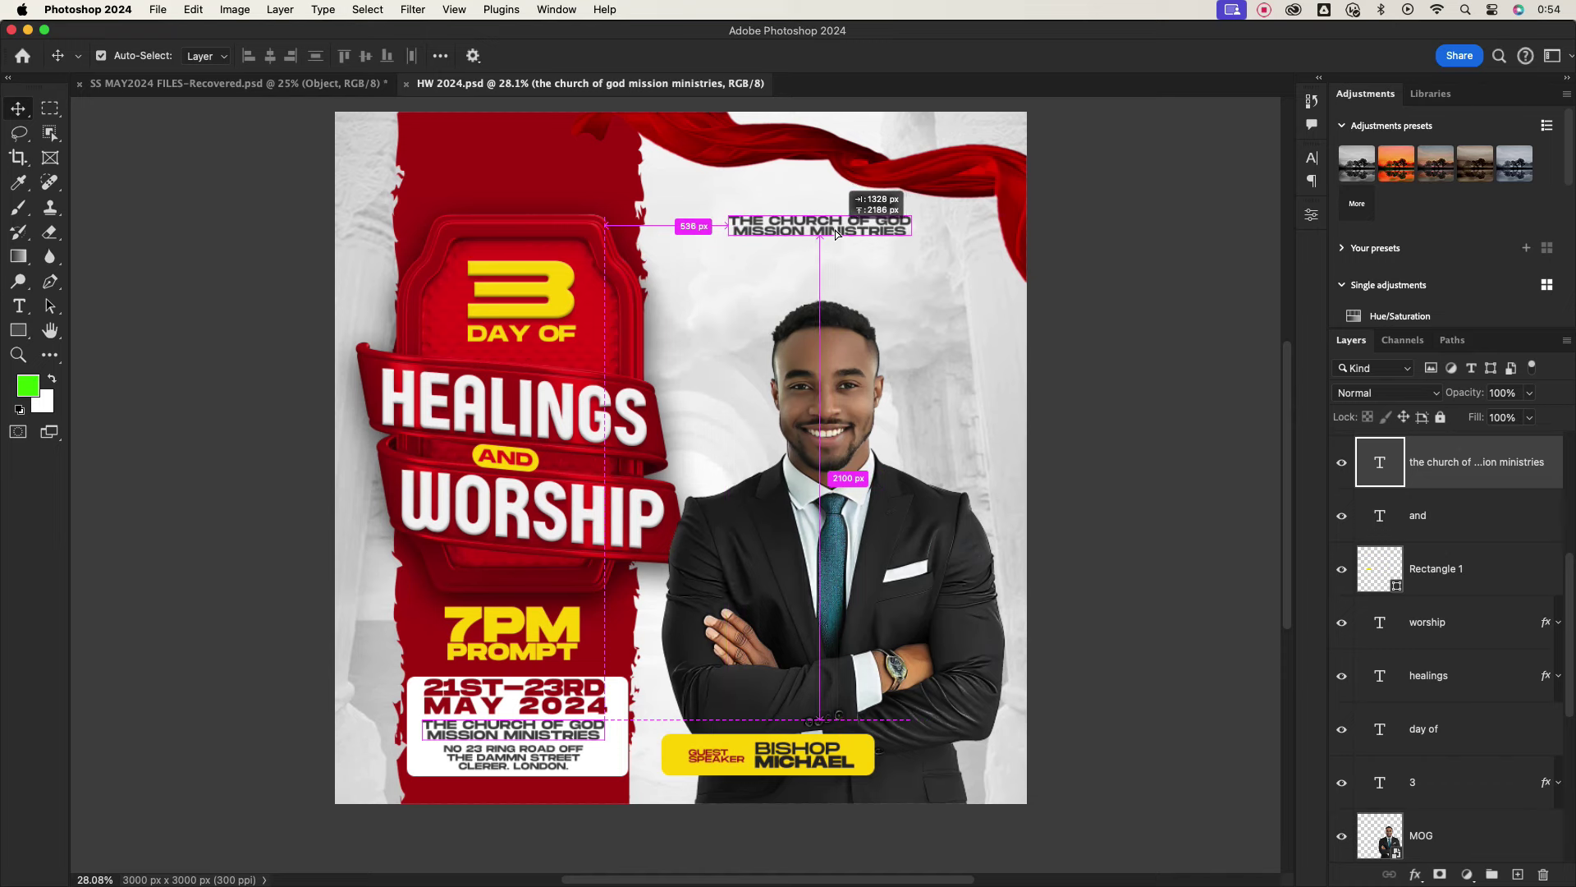
Set the church-name header to Regular weight, tracking 100 and a smaller size.
{"action": "left_click", "coordinate": [1312, 158]}
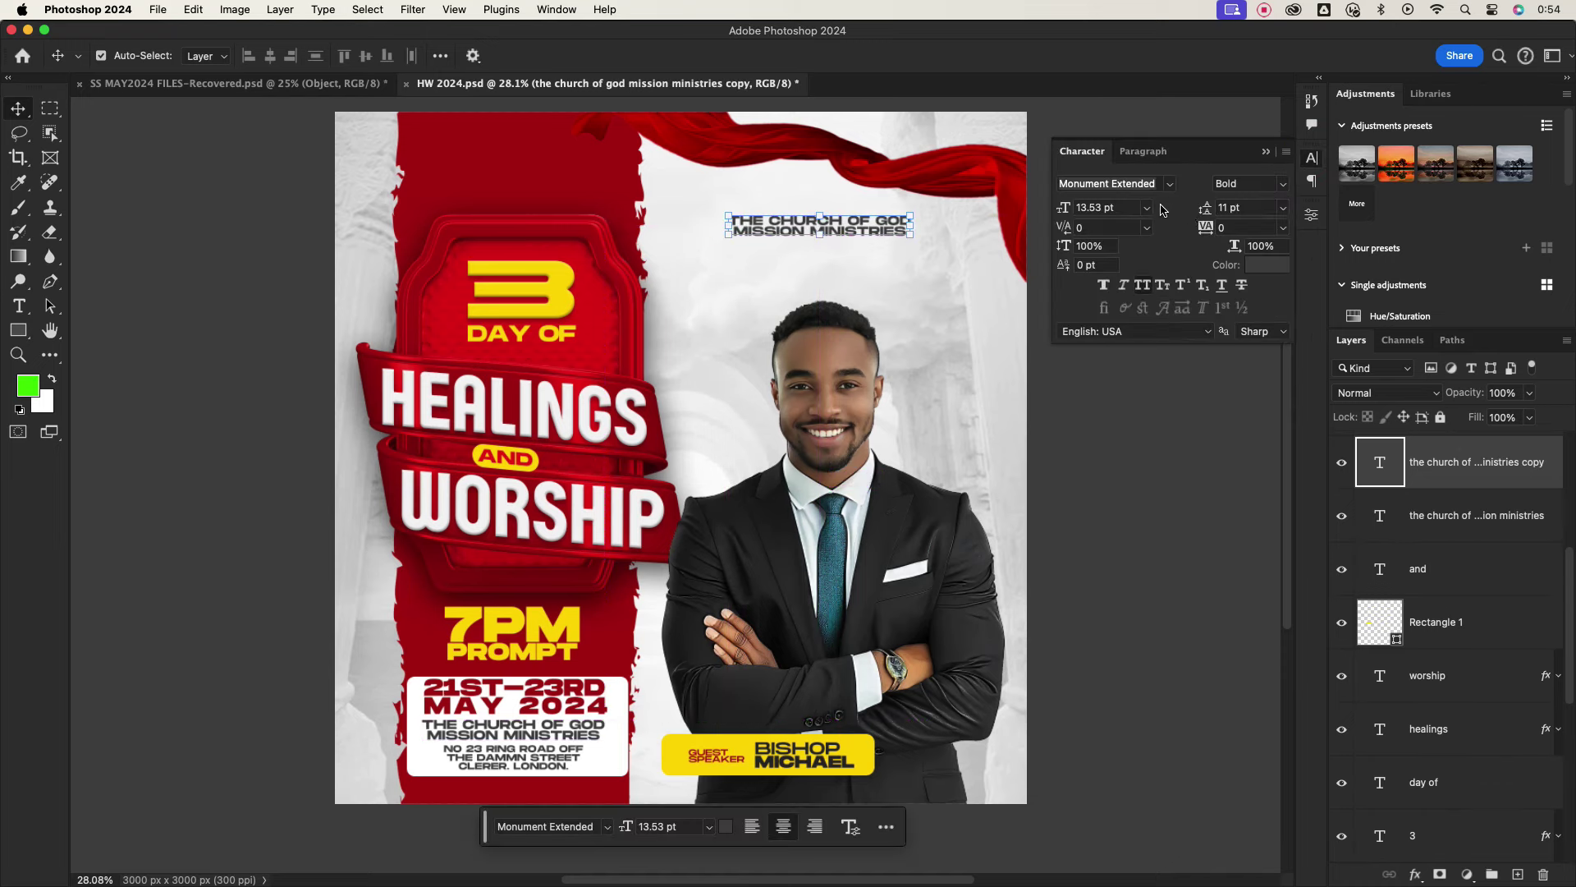
{"action": "left_click", "coordinate": [1284, 188]}
{"action": "left_click", "coordinate": [1239, 205]}
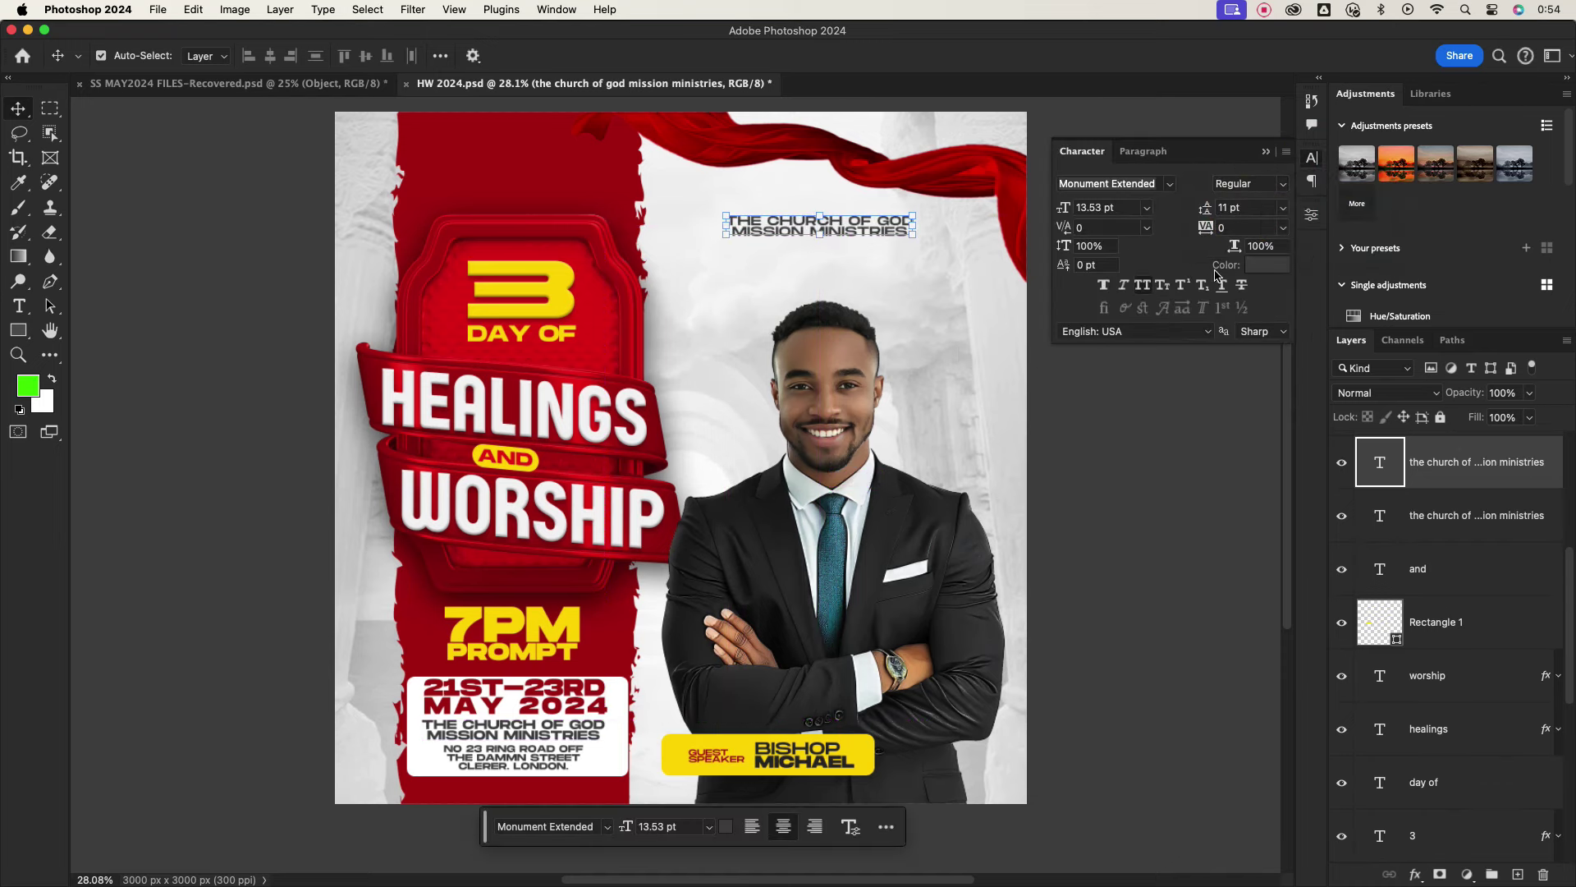
{"action": "left_click", "coordinate": [1279, 228]}
{"action": "left_click", "coordinate": [1241, 468]}
{"action": "left_click", "coordinate": [1146, 207]}
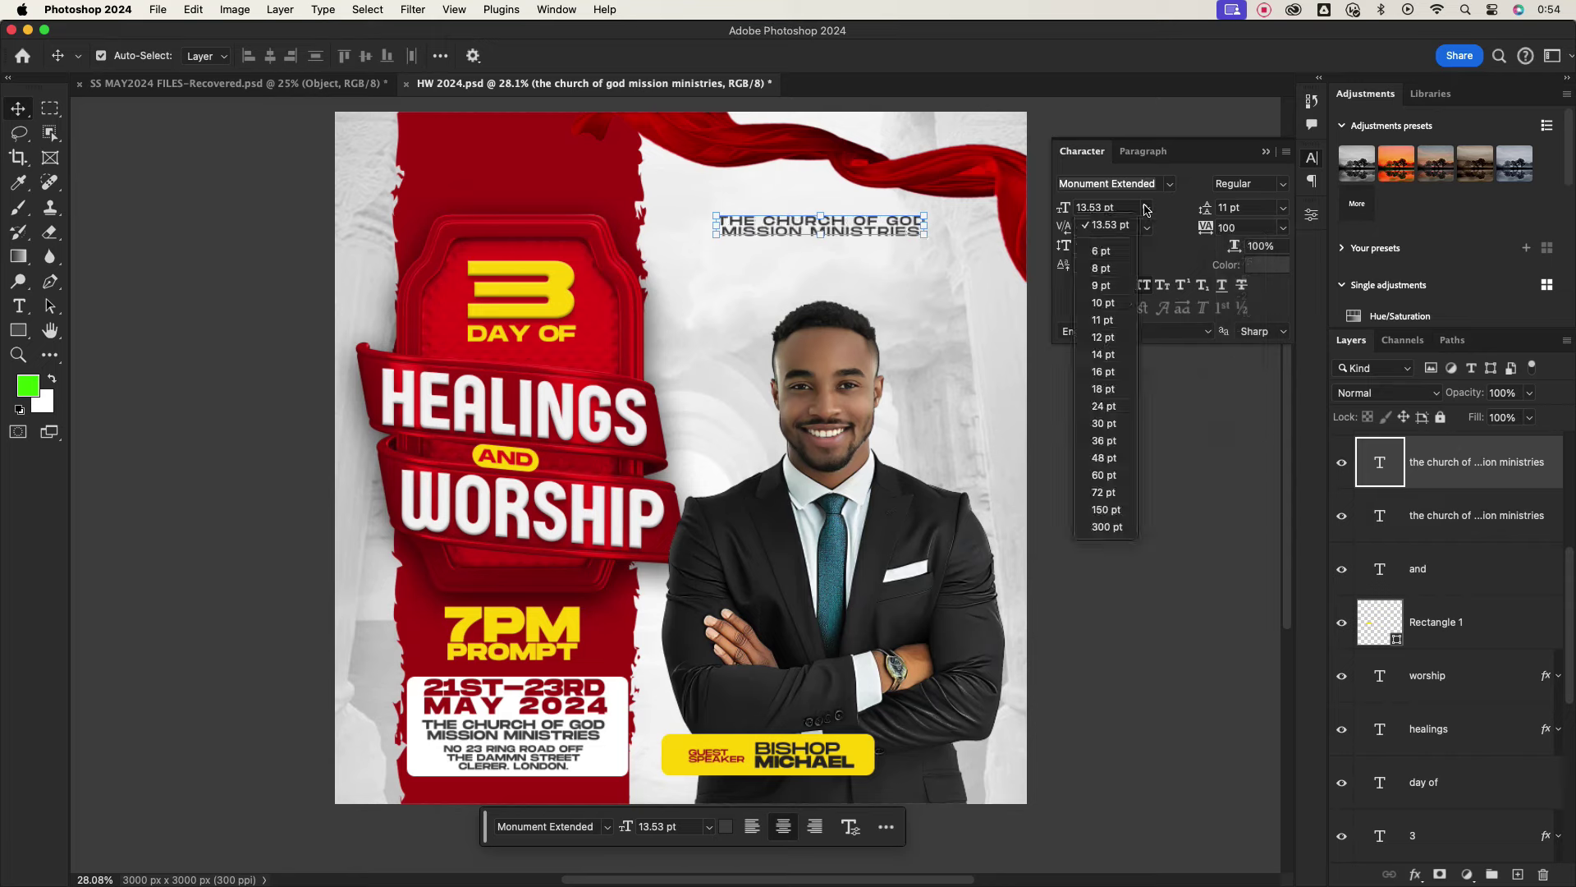
{"action": "left_click", "coordinate": [1108, 353]}
{"action": "left_click", "coordinate": [1111, 433]}
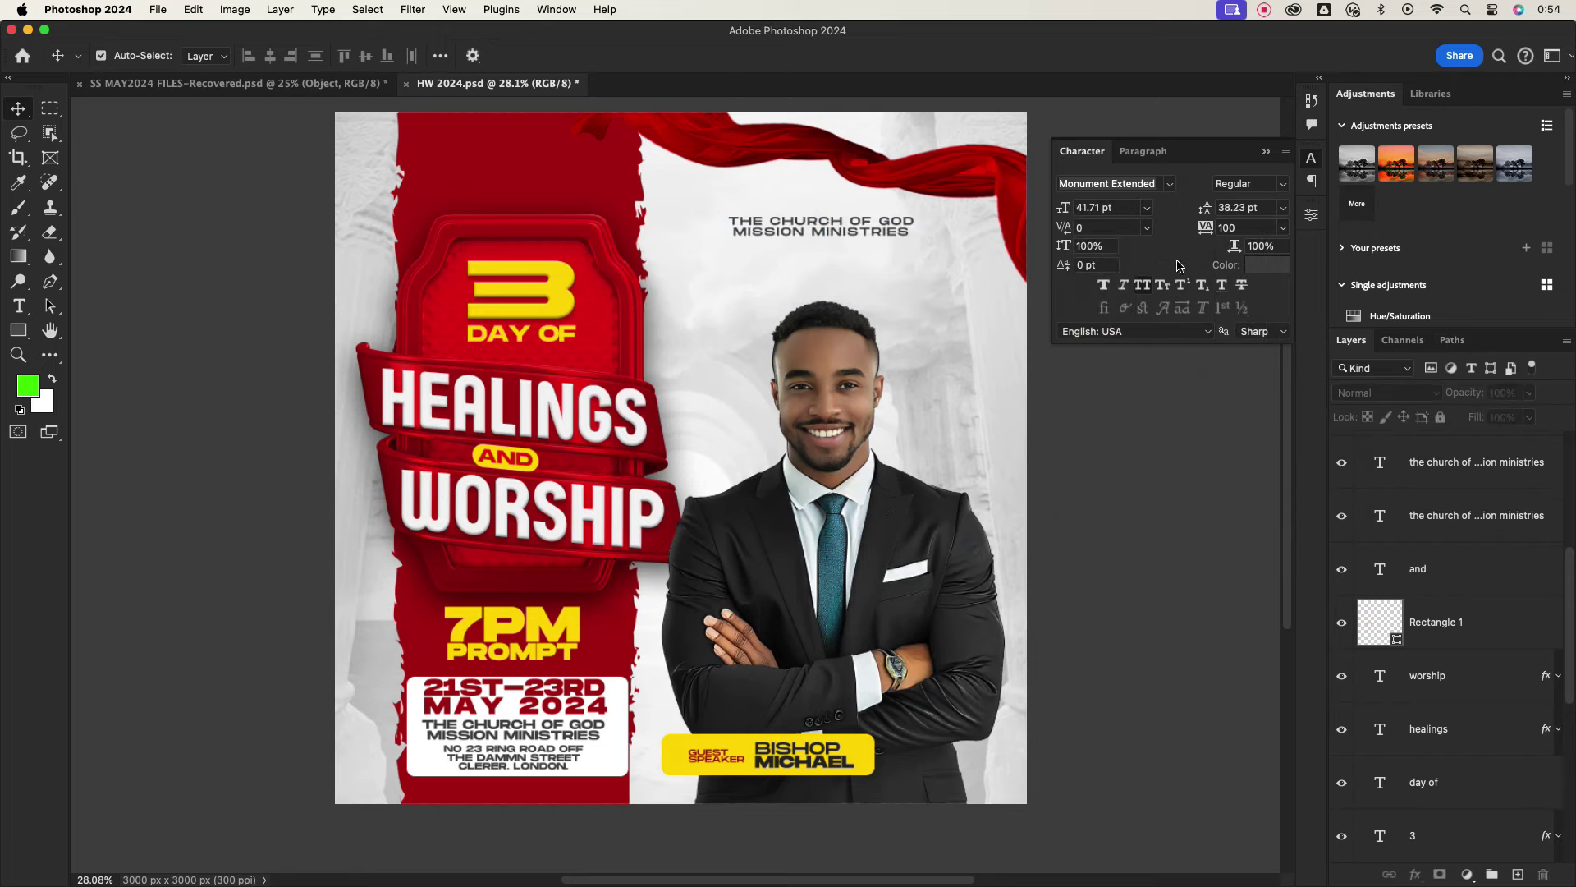
{"action": "left_click", "coordinate": [1266, 154]}
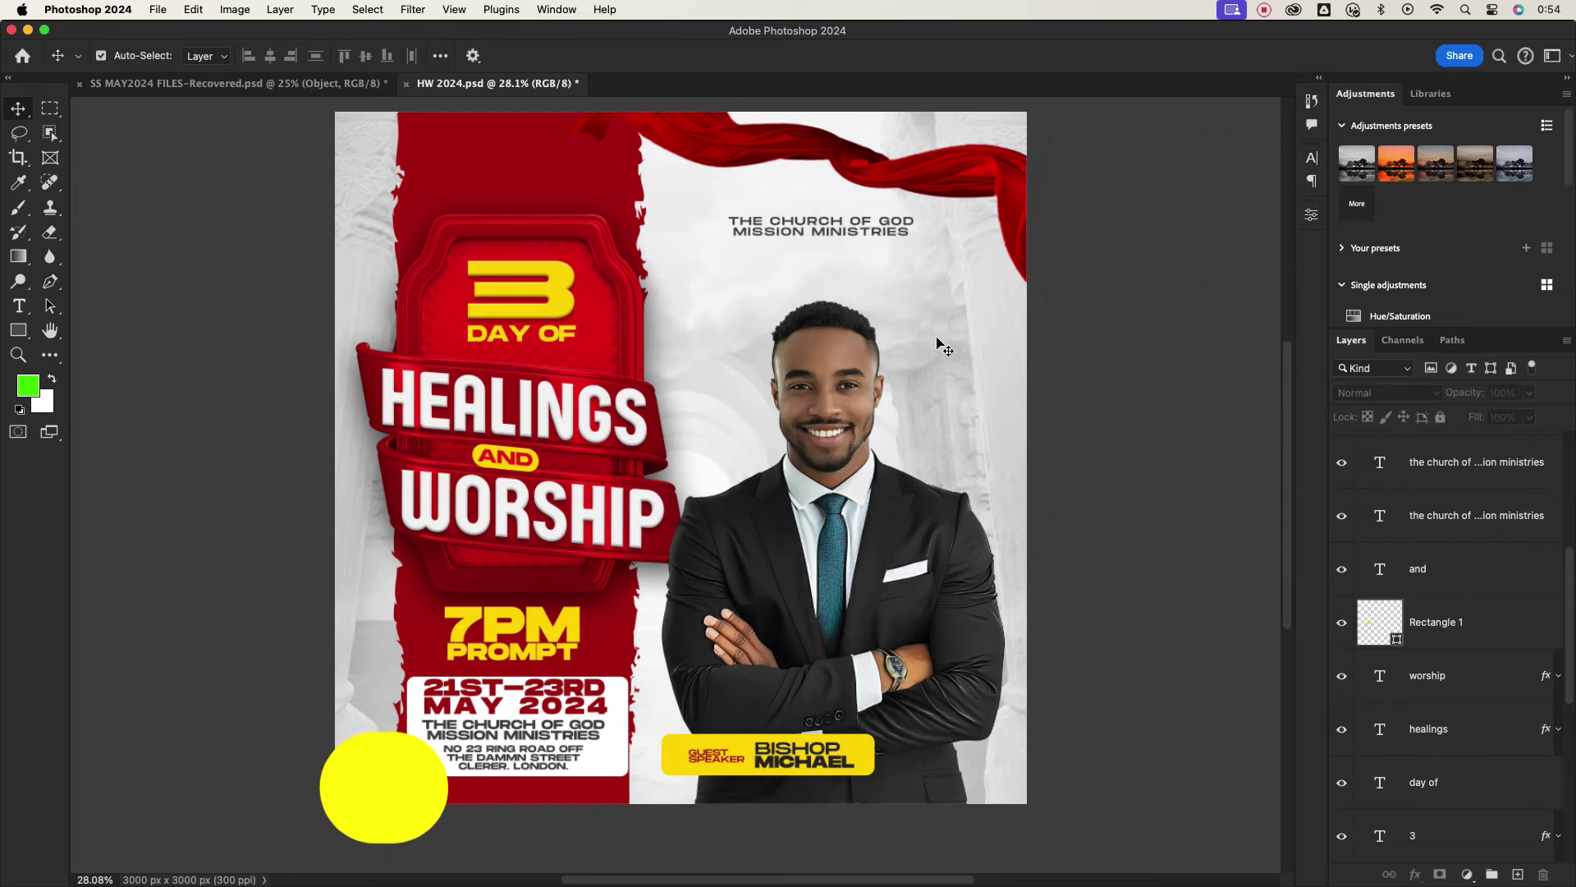
Add 'PRESENTS' text and shrink it onto the red band.
{"action": "left_click", "coordinate": [18, 306]}
{"action": "left_click", "coordinate": [444, 182]}
{"action": "type", "text": "PRESENT"}
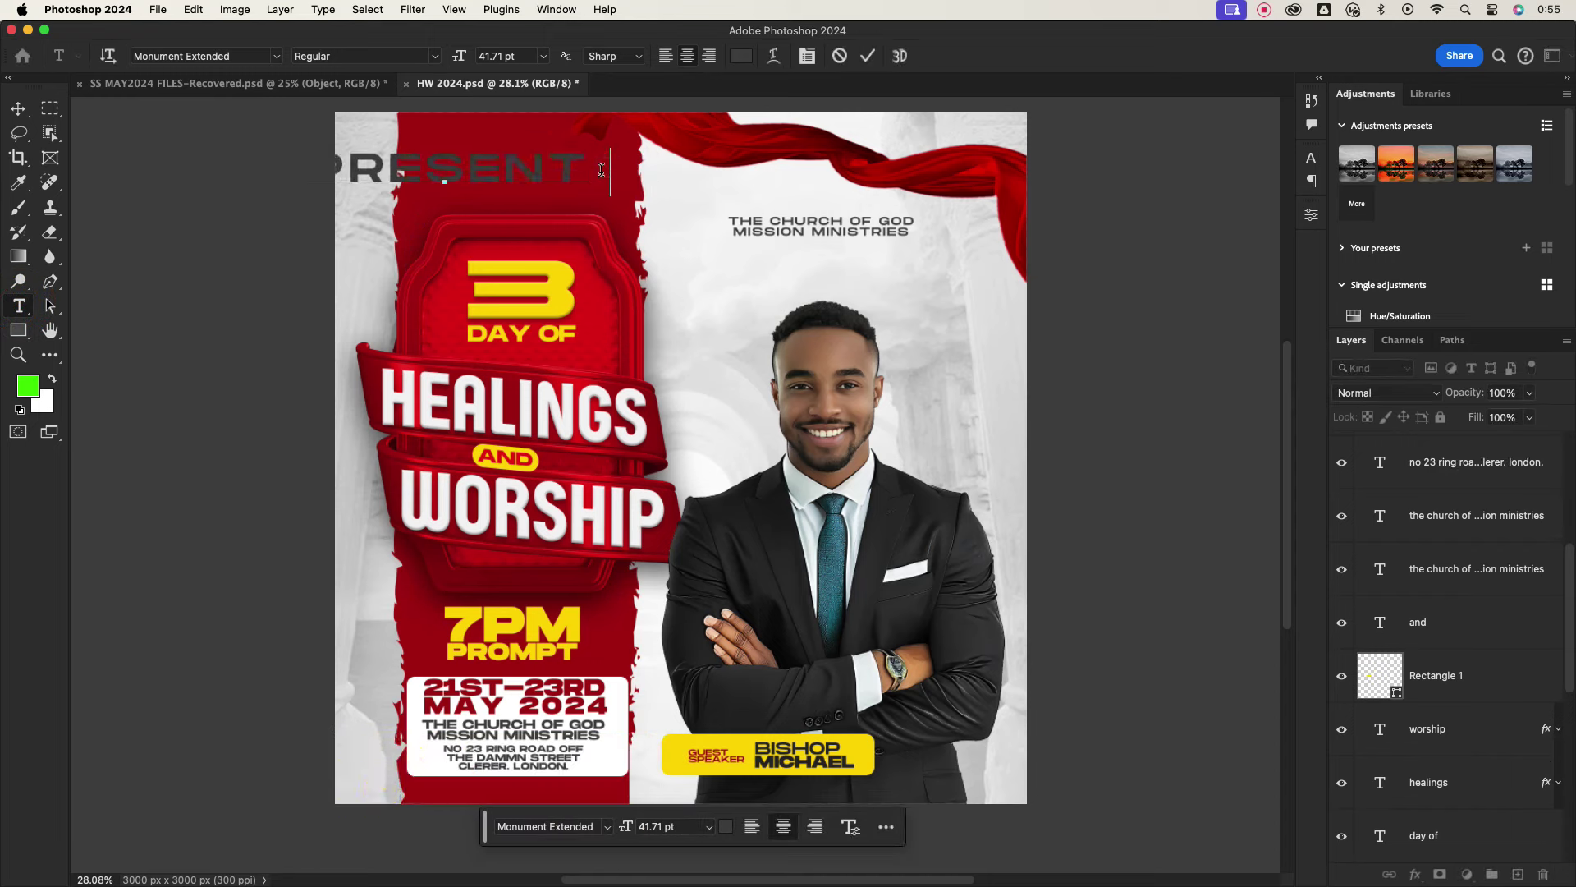
{"action": "left_click", "coordinate": [18, 109]}
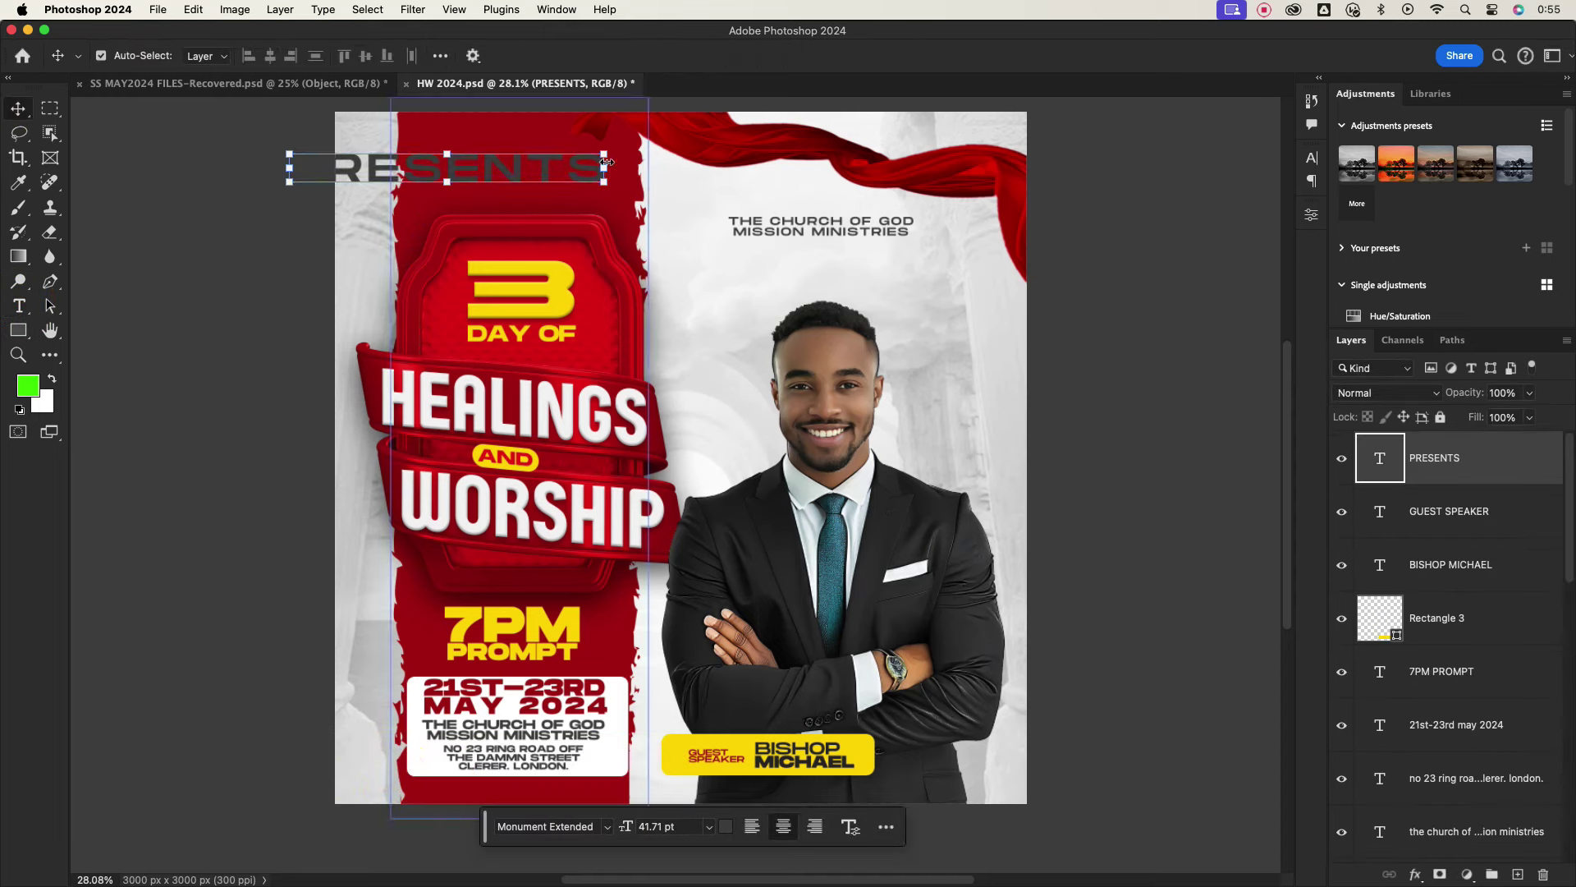
{"action": "key", "text": "ctrl+t"}
{"action": "mouse_move", "coordinate": [610, 171]}
{"action": "left_mouse_down"}
{"action": "mouse_move", "coordinate": [387, 172]}
{"action": "mouse_move", "coordinate": [552, 167]}
{"action": "mouse_move", "coordinate": [549, 192]}
{"action": "left_mouse_up"}
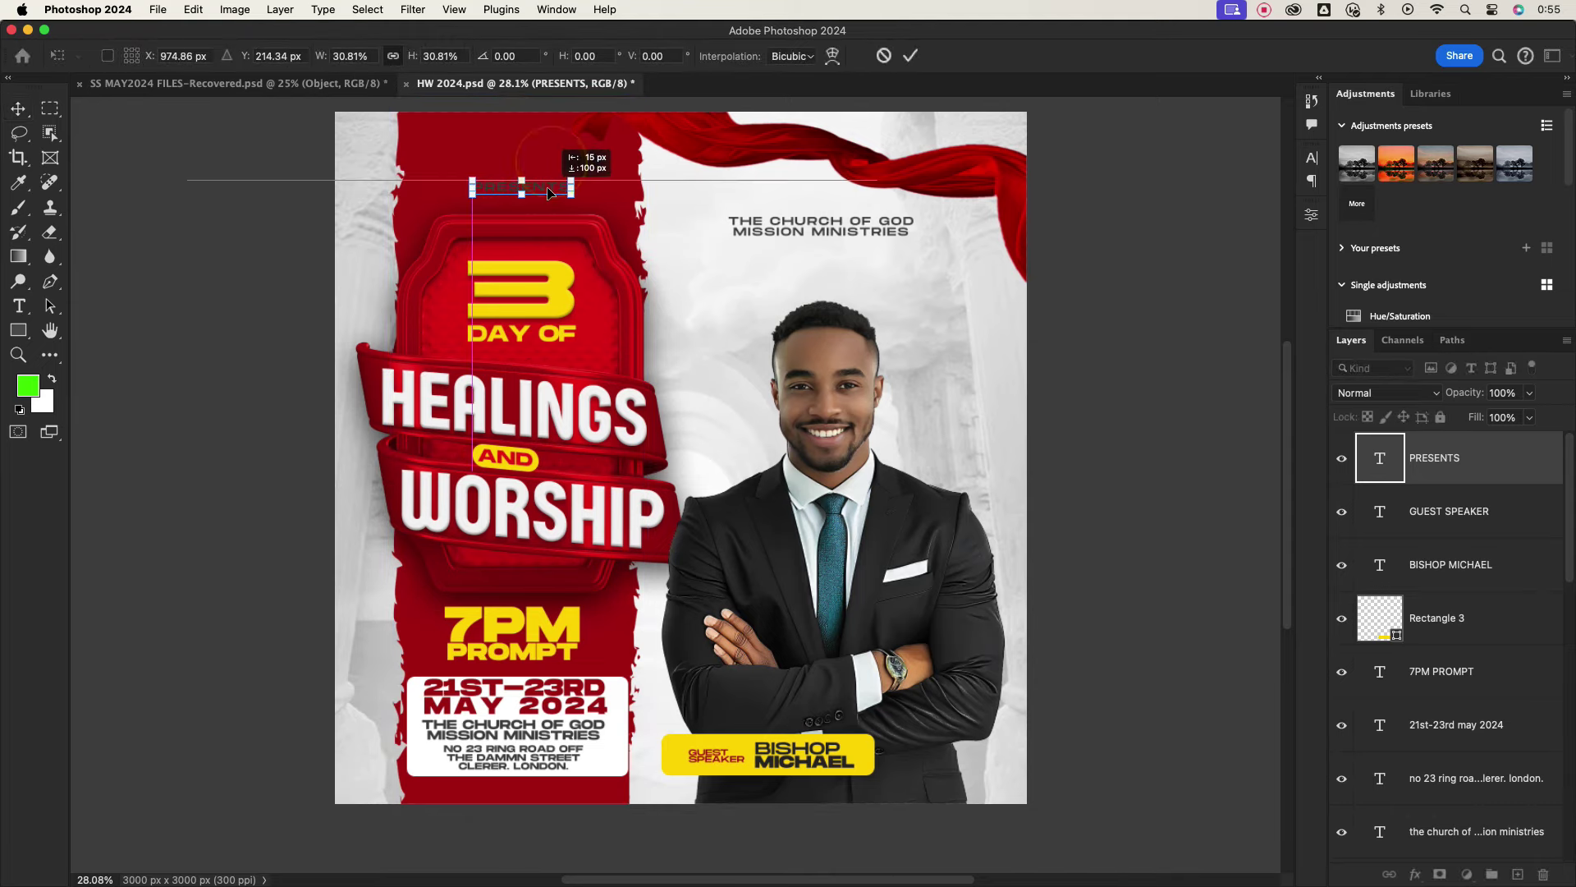
{"action": "left_click", "coordinate": [910, 55]}
Make PRESENTS white (#ffffff) and shrink it slightly further.
{"action": "left_click", "coordinate": [1312, 158]}
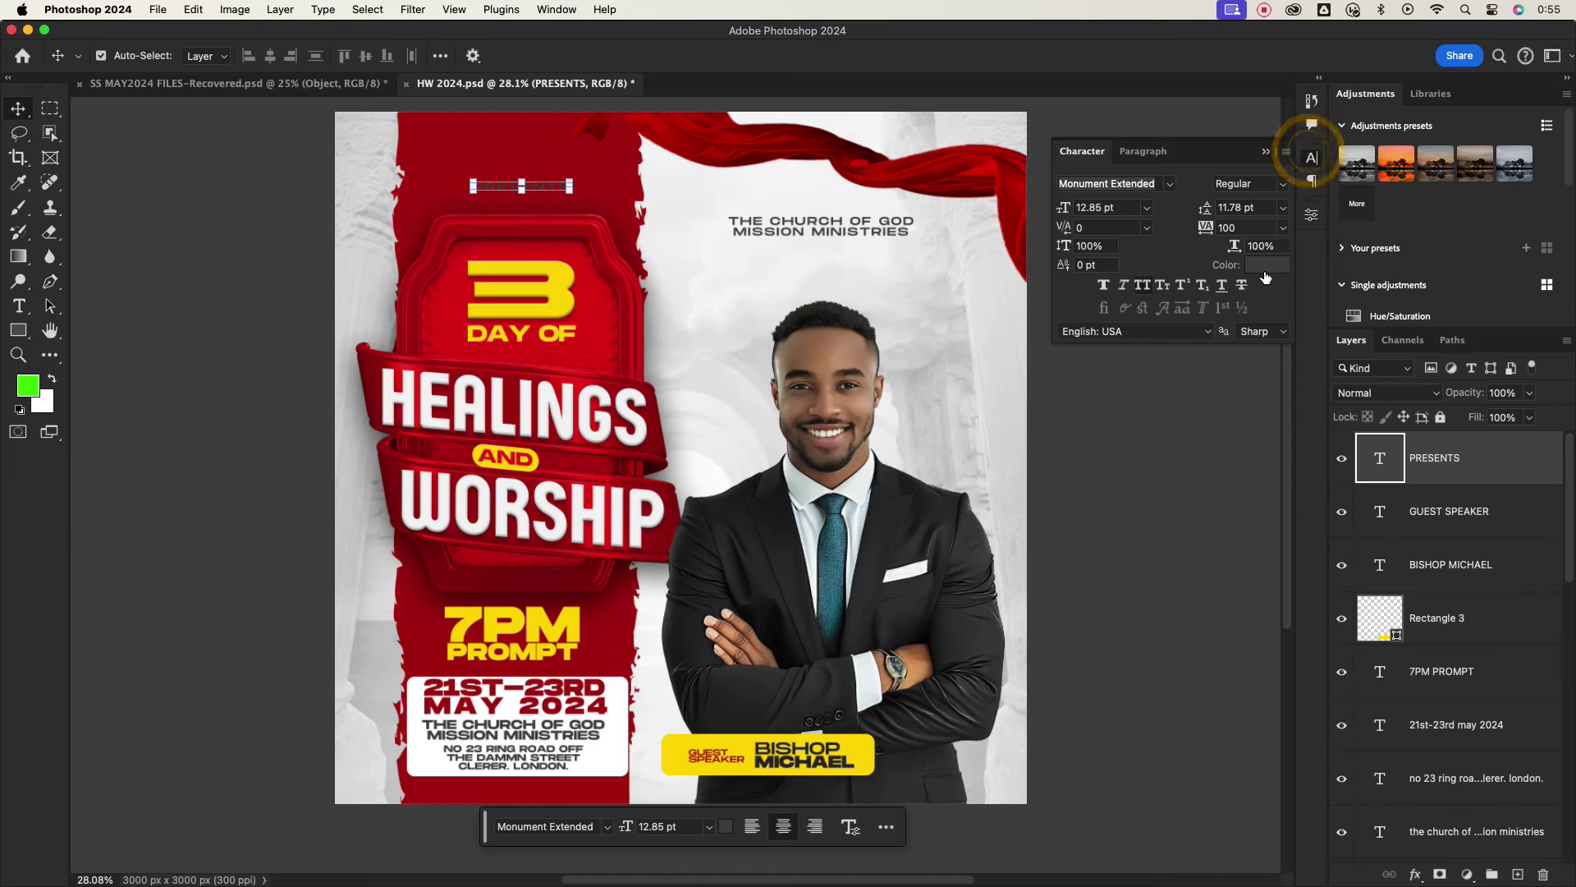
{"action": "left_click", "coordinate": [1265, 265]}
{"action": "type", "text": "ffffff"}
{"action": "left_click", "coordinate": [1200, 367]}
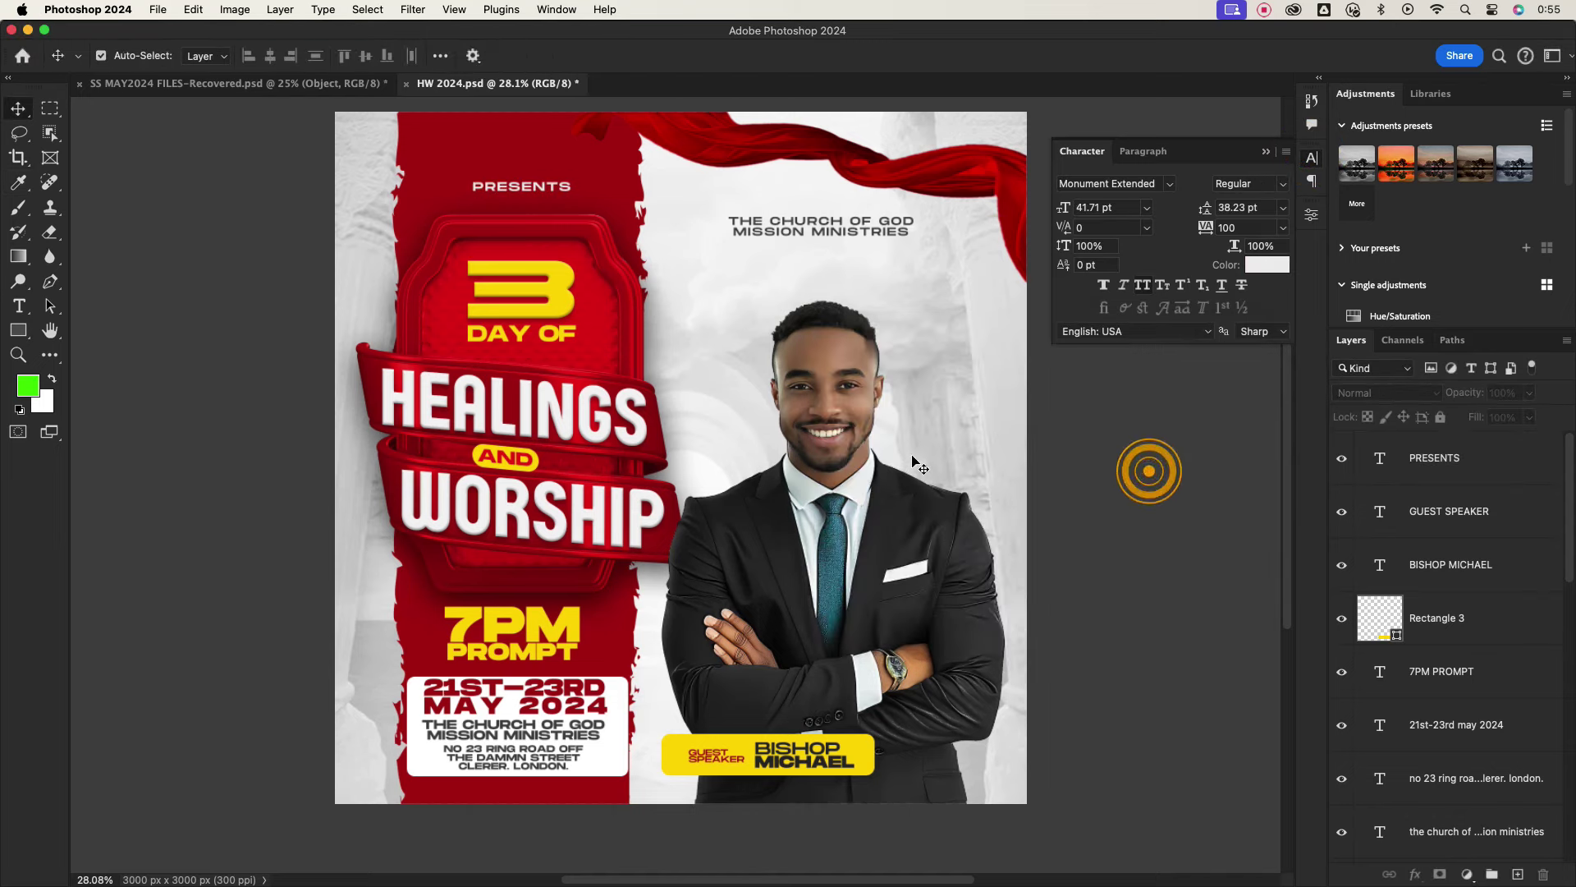
{"action": "key", "text": "super+t"}
{"action": "scroll", "coordinate": [538, 190], "scroll_direction": "up", "scroll_amount": 5}
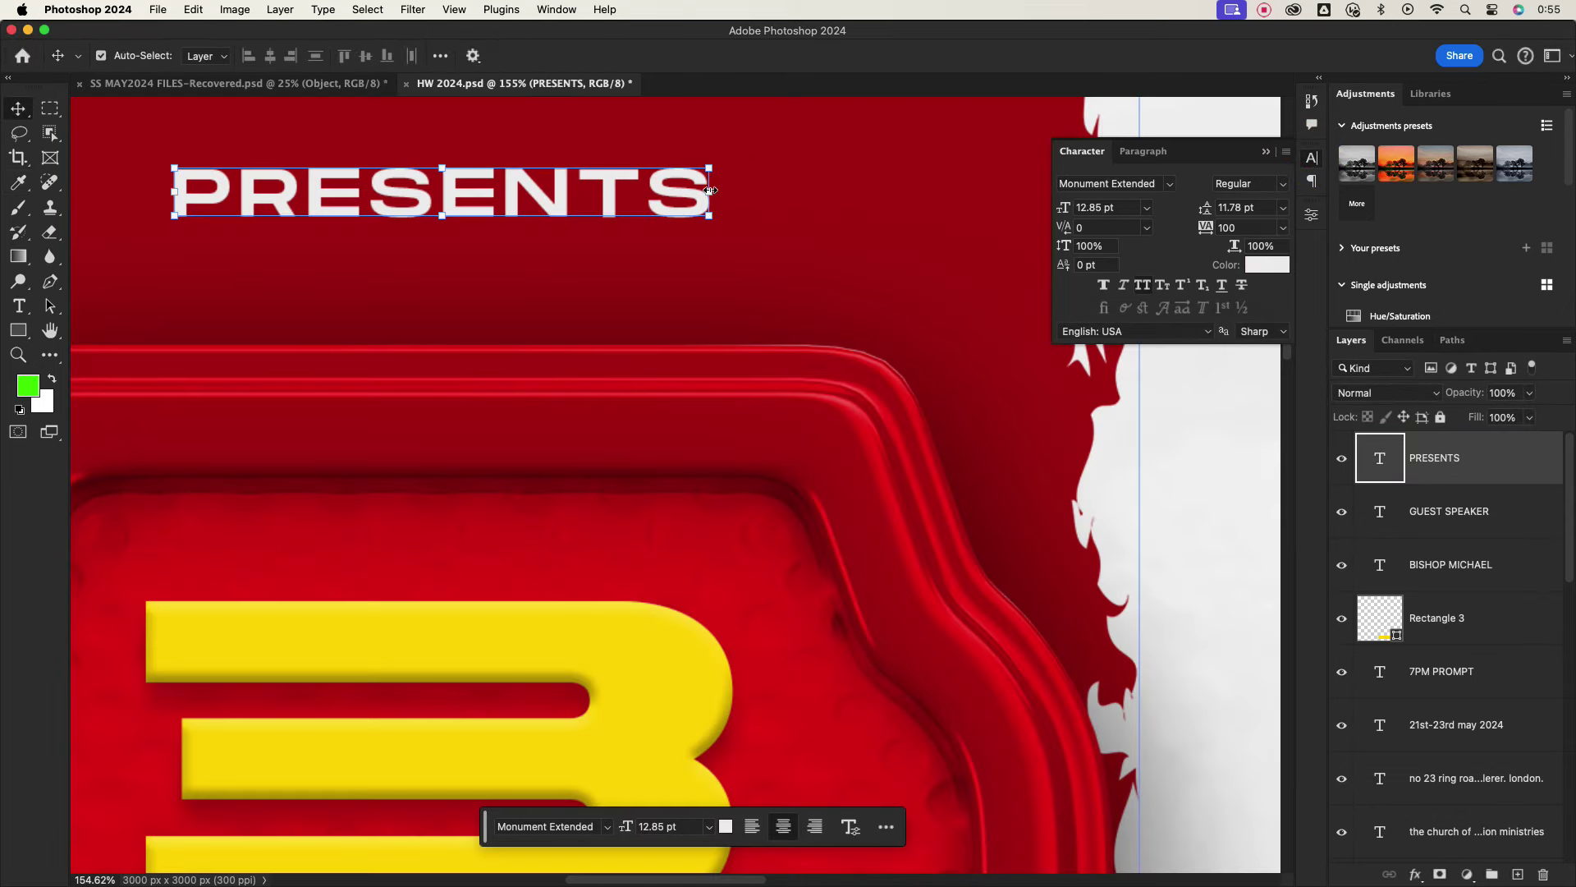
{"action": "left_click_drag", "start_coordinate": [716, 197], "coordinate": [575, 196]}
{"action": "scroll", "coordinate": [579, 197], "scroll_direction": "down", "scroll_amount": 3}
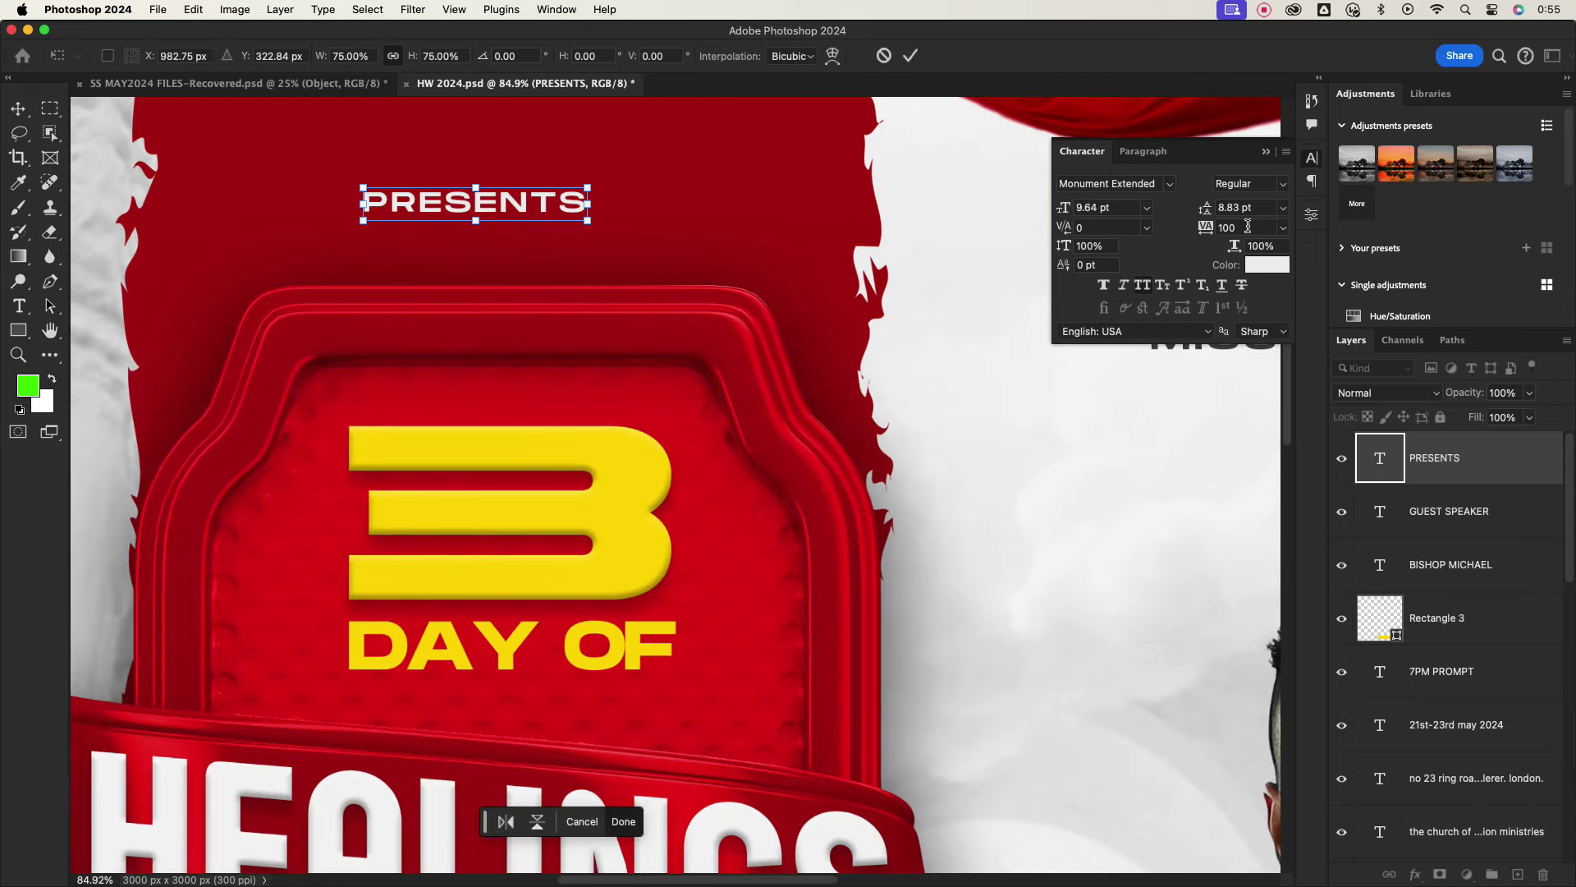
{"action": "left_click", "coordinate": [908, 57]}
Give PRESENTS tracking 200, center it above the 3 badge, and align the header.
{"action": "left_click", "coordinate": [1283, 233]}
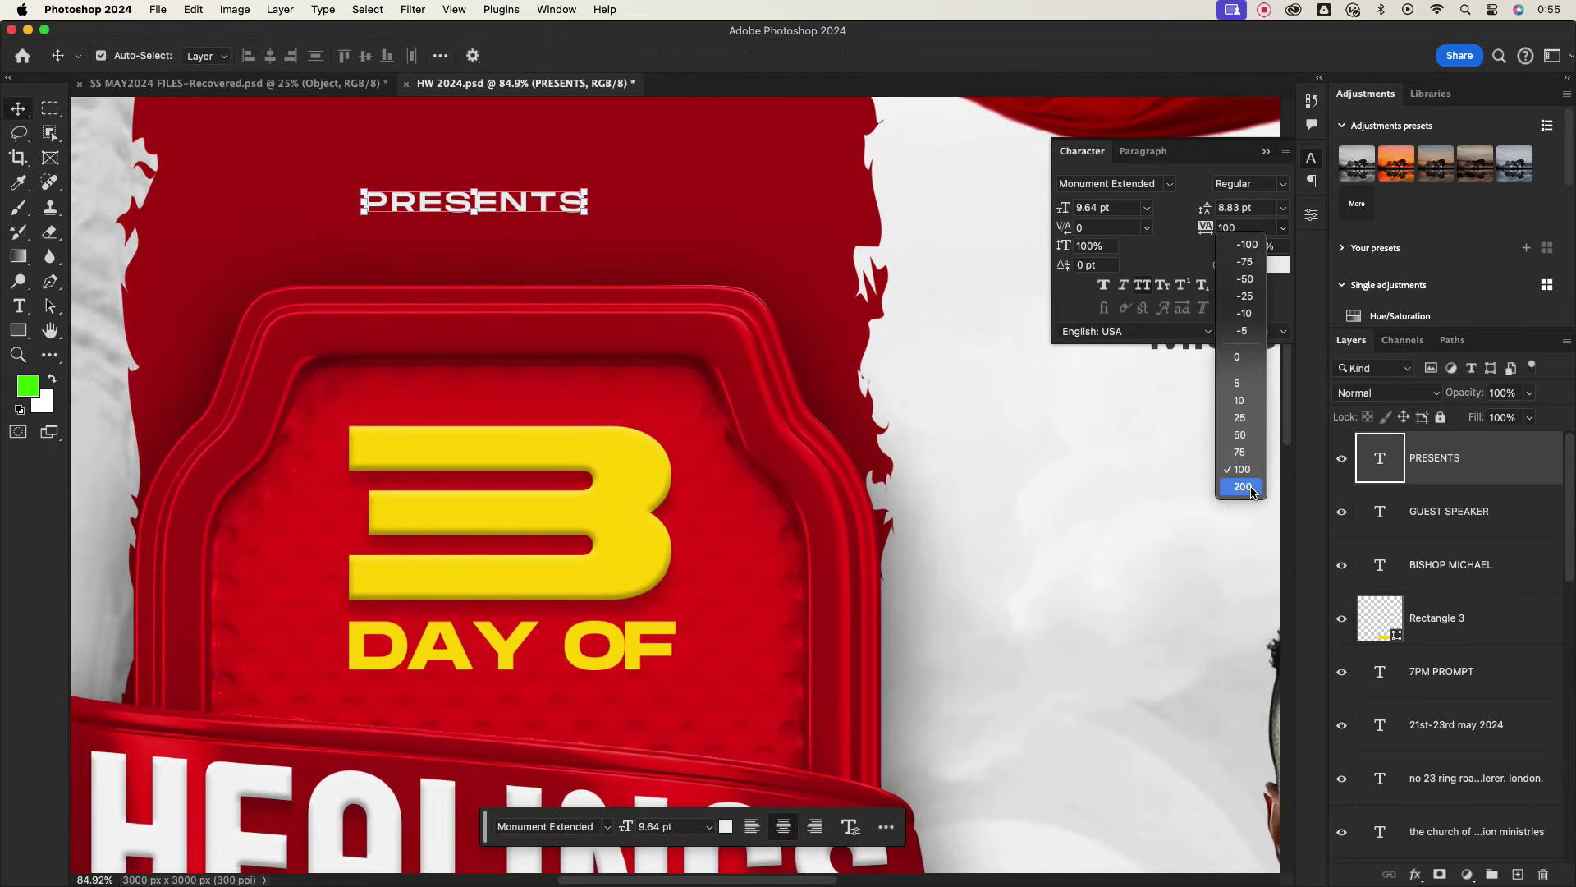
{"action": "left_click", "coordinate": [1240, 490]}
{"action": "left_click_drag", "start_coordinate": [501, 200], "coordinate": [519, 228]}
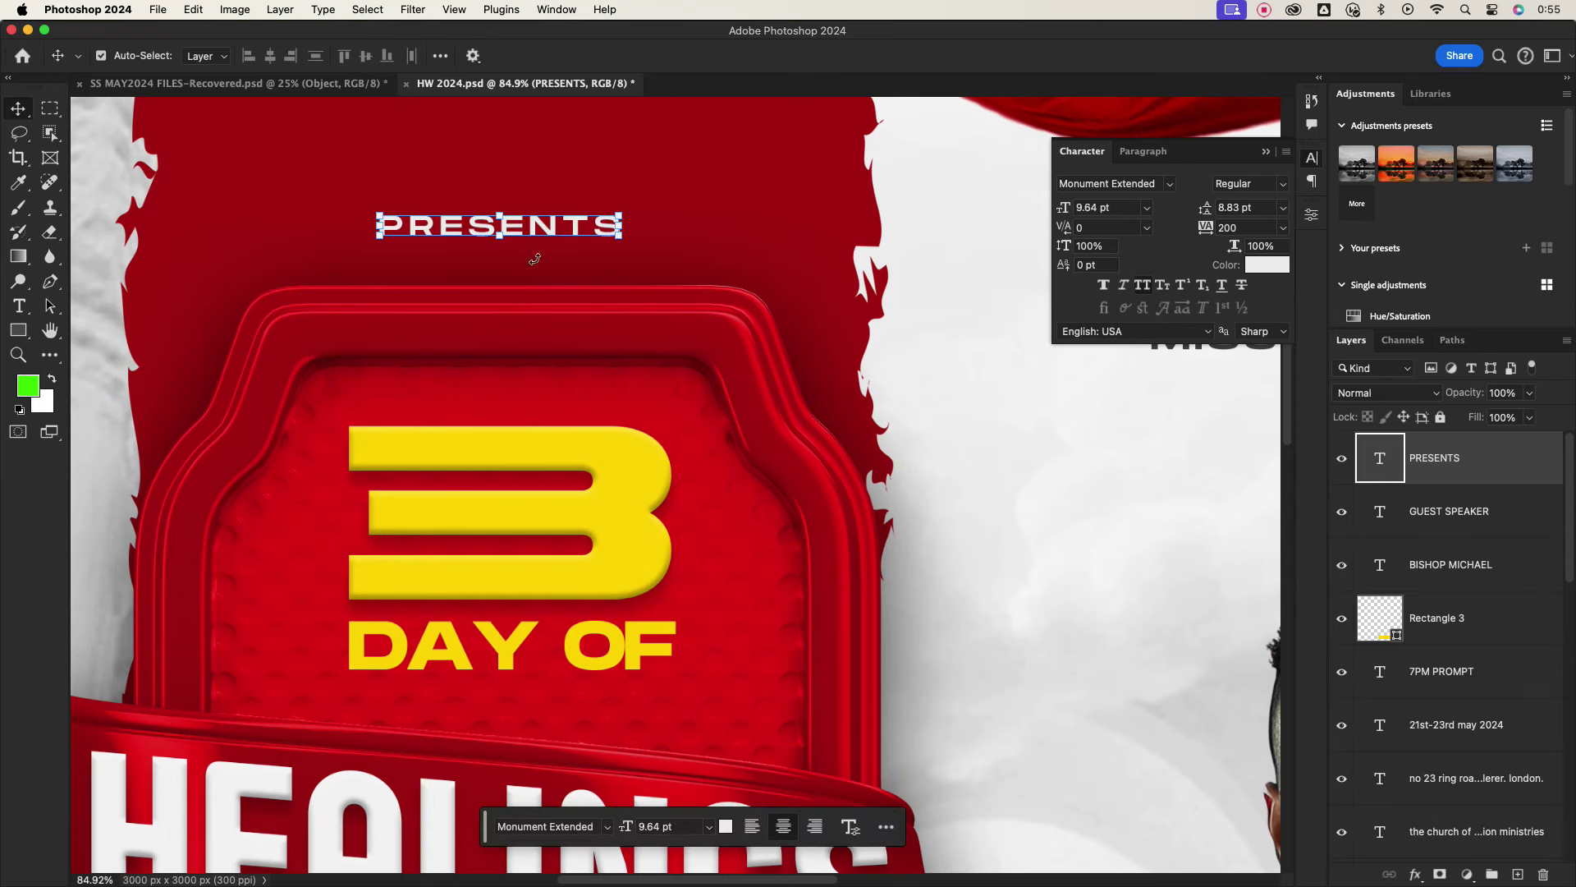
{"action": "scroll", "coordinate": [637, 545], "scroll_direction": "down", "scroll_amount": 5}
{"action": "scroll", "coordinate": [724, 425], "scroll_direction": "down", "scroll_amount": 2}
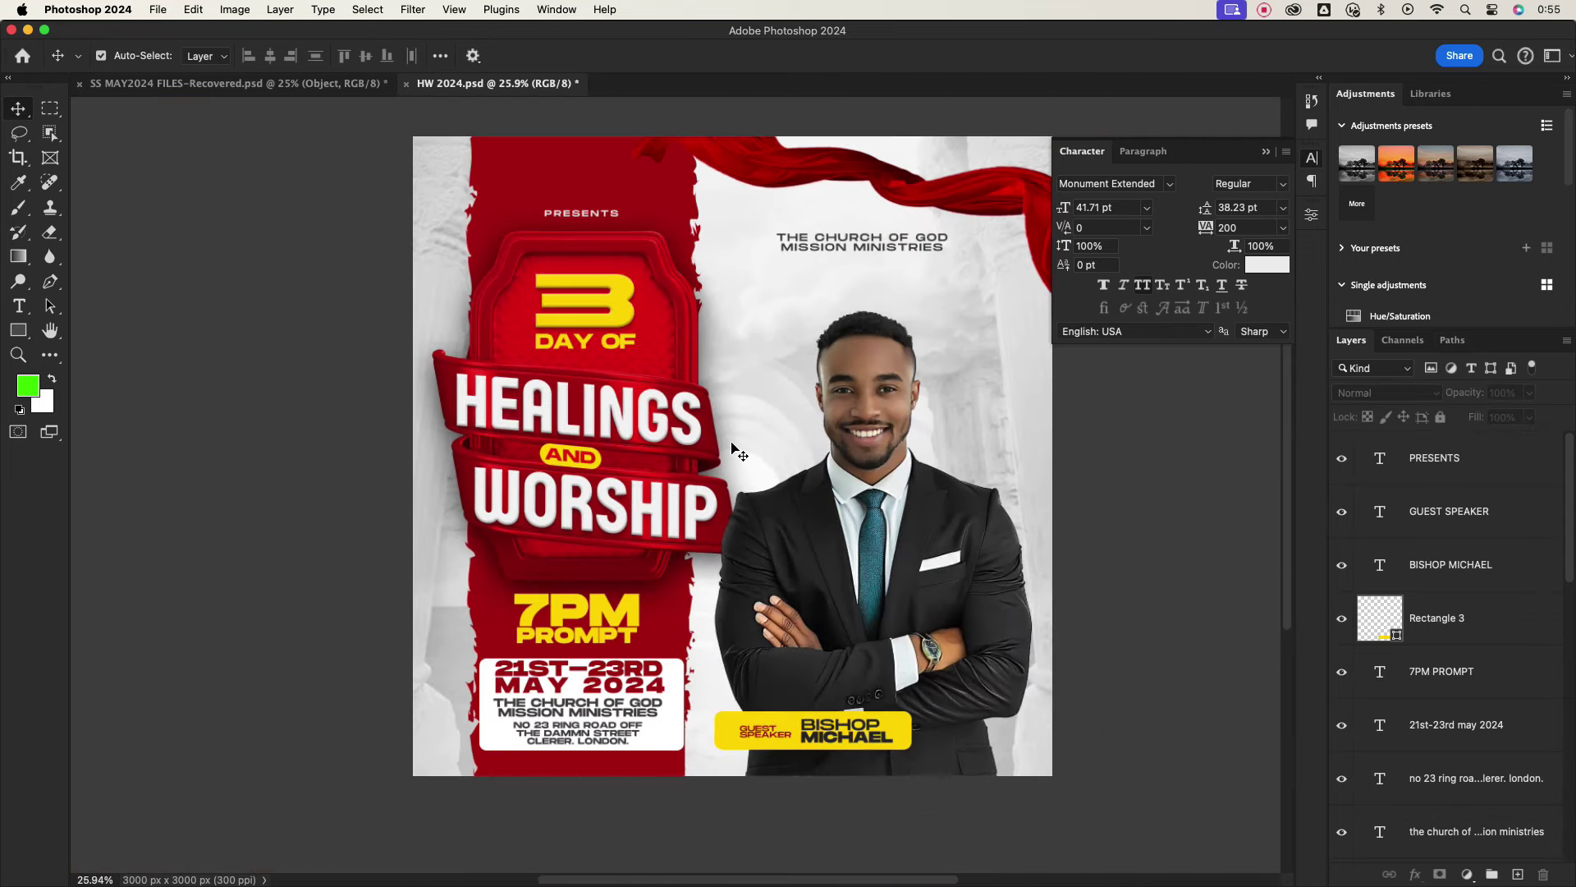
{"action": "left_click_drag", "start_coordinate": [883, 248], "coordinate": [875, 224]}
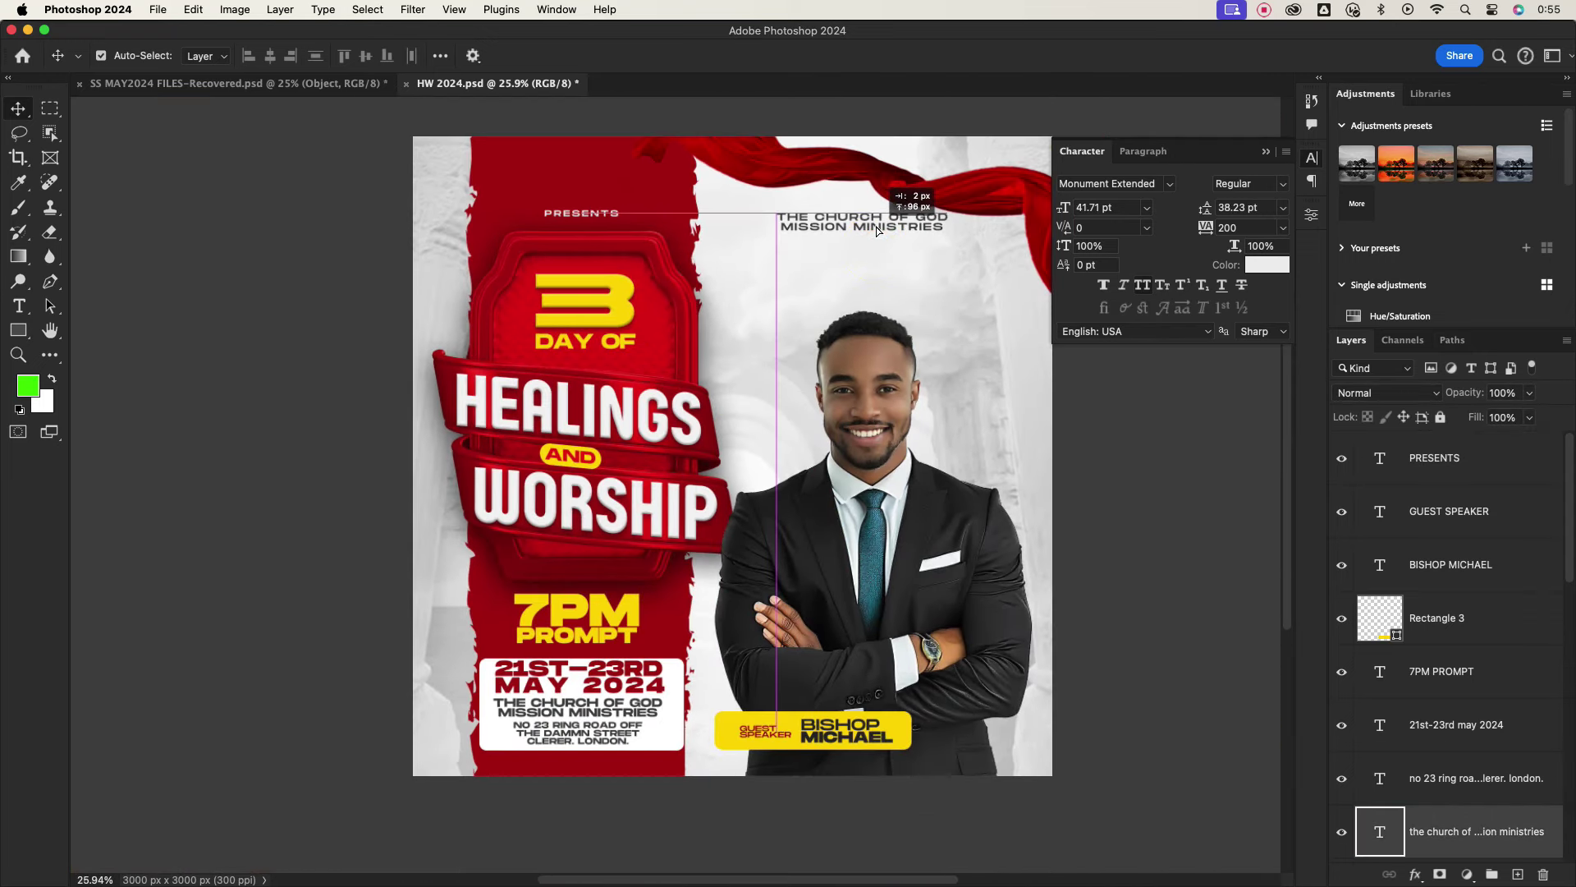
{"action": "left_click", "coordinate": [1160, 520]}
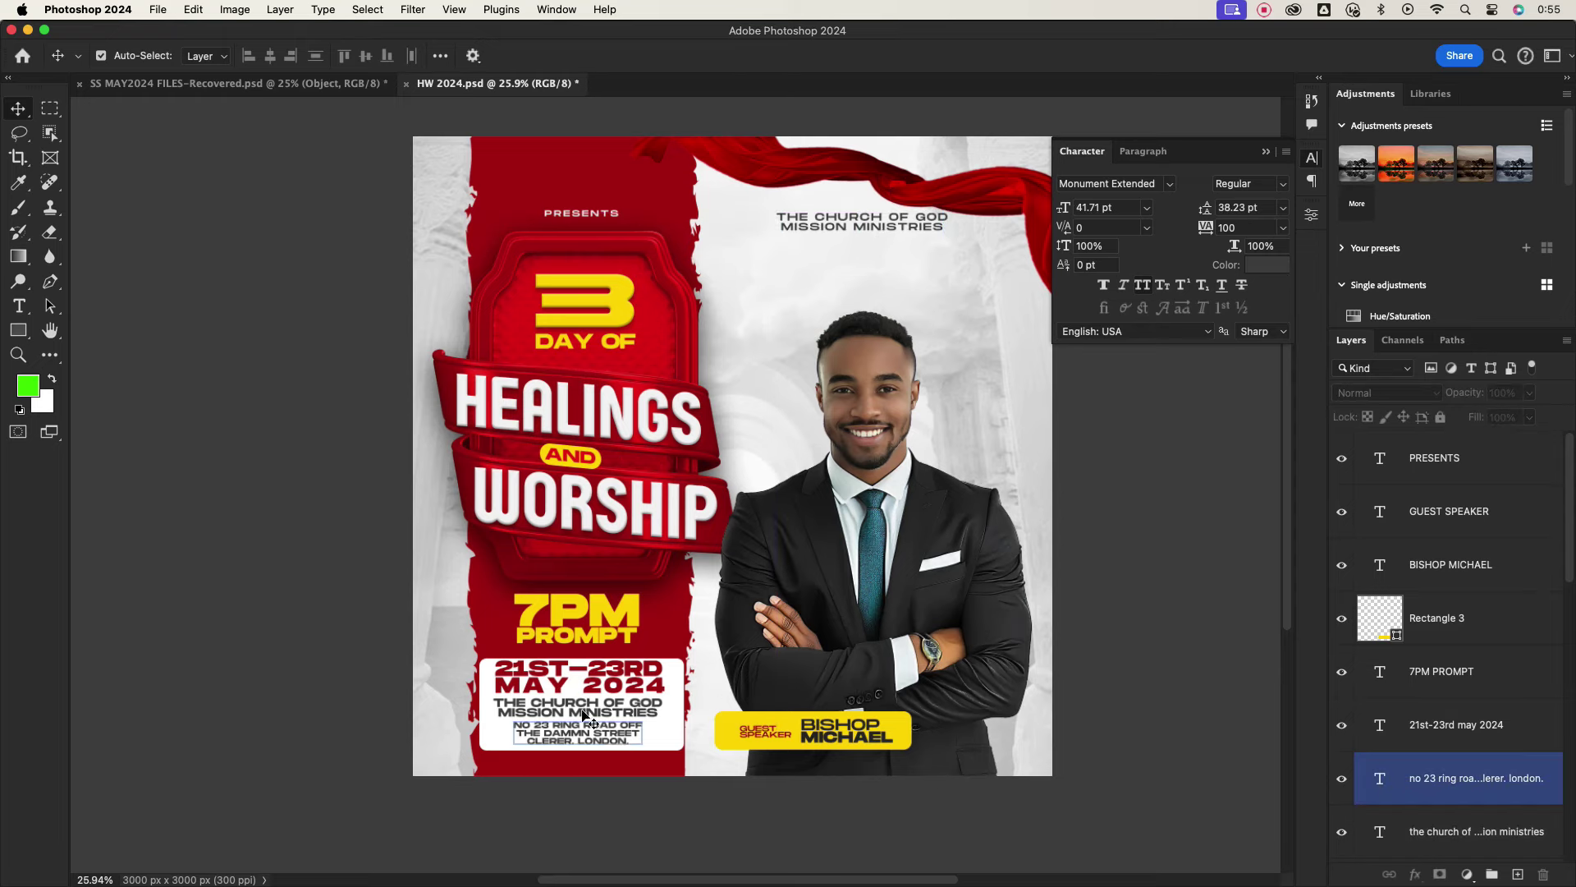
Check the address and date text in the white info box.
{"action": "scroll", "coordinate": [595, 708], "scroll_direction": "up", "scroll_amount": 2}
{"action": "scroll", "coordinate": [596, 708], "scroll_direction": "up", "scroll_amount": 1}
{"action": "left_click", "coordinate": [572, 752]}
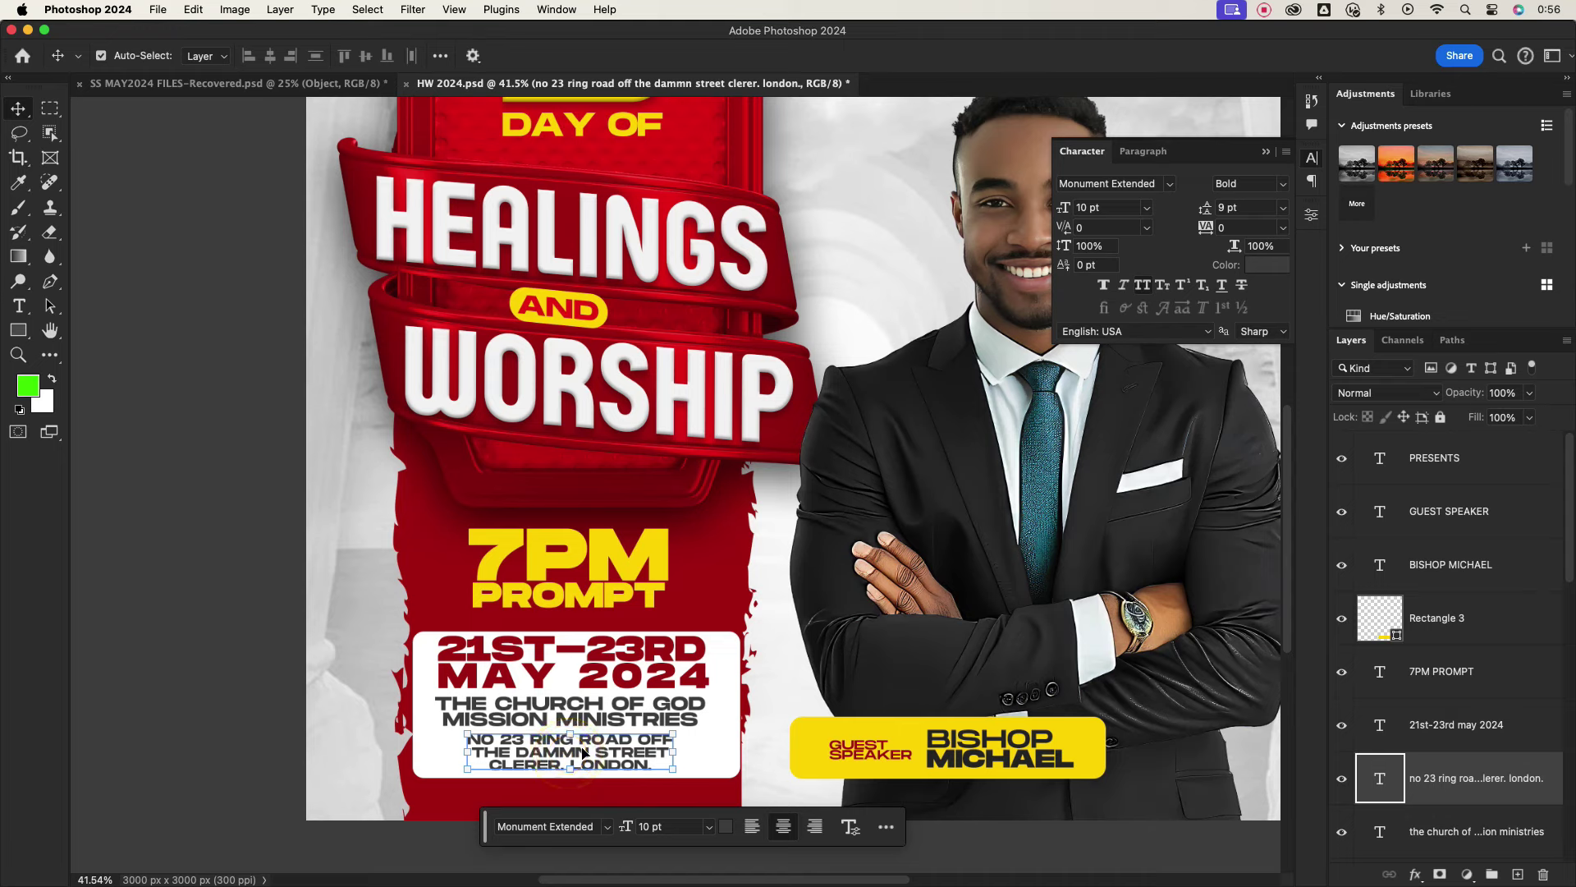
{"action": "left_click", "coordinate": [621, 721]}
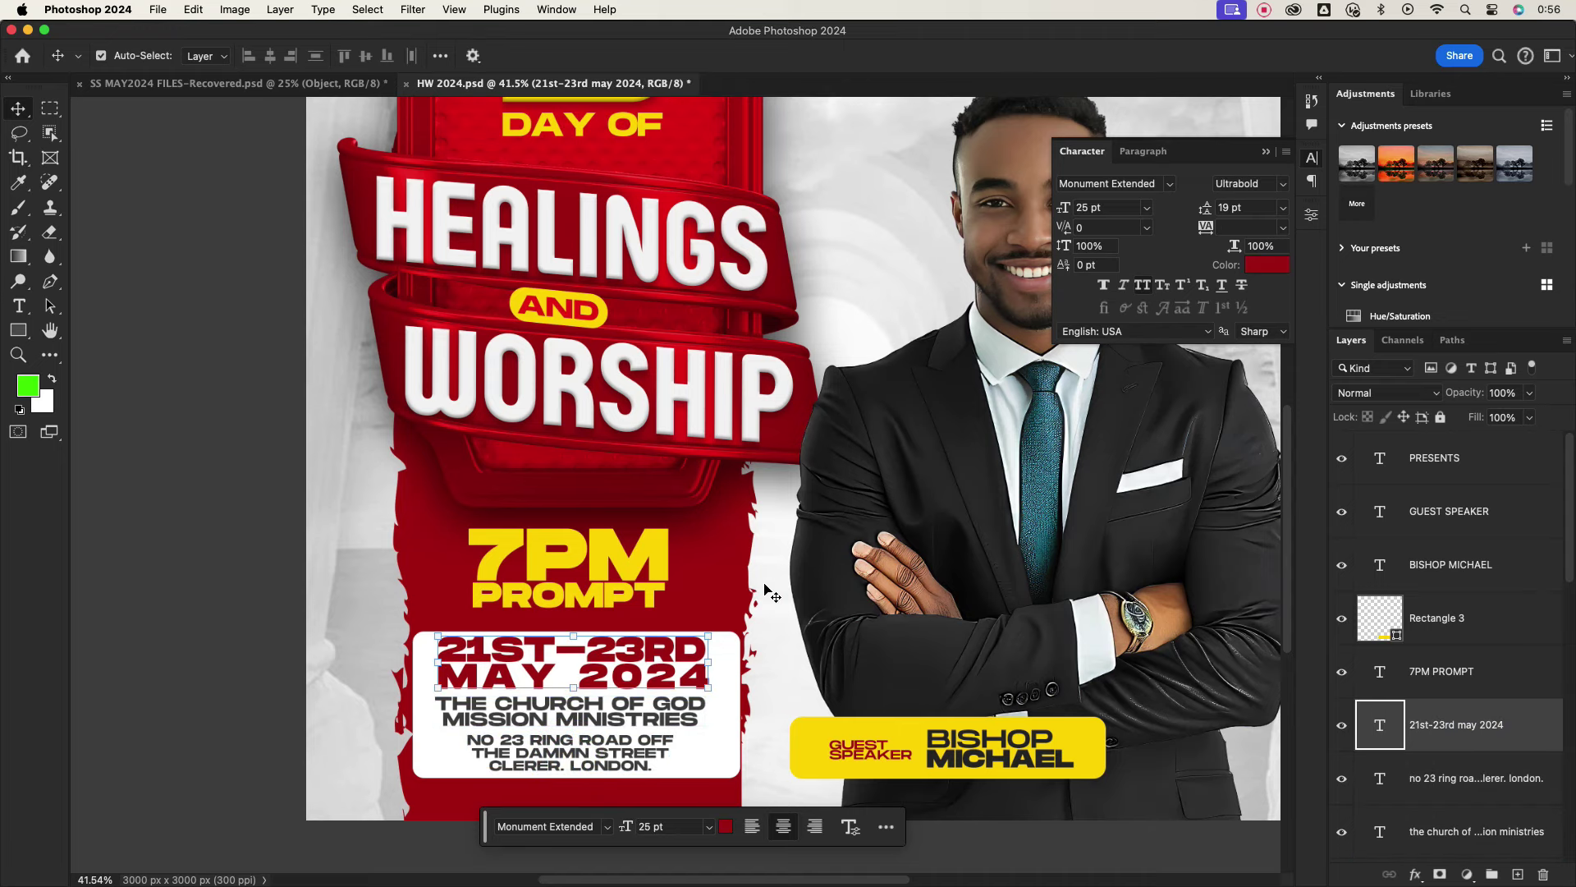
{"action": "scroll", "coordinate": [845, 546], "scroll_direction": "down", "scroll_amount": 2}
{"action": "left_click", "coordinate": [1231, 530]}
{"action": "scroll", "coordinate": [1067, 525], "scroll_direction": "up", "scroll_amount": 1}
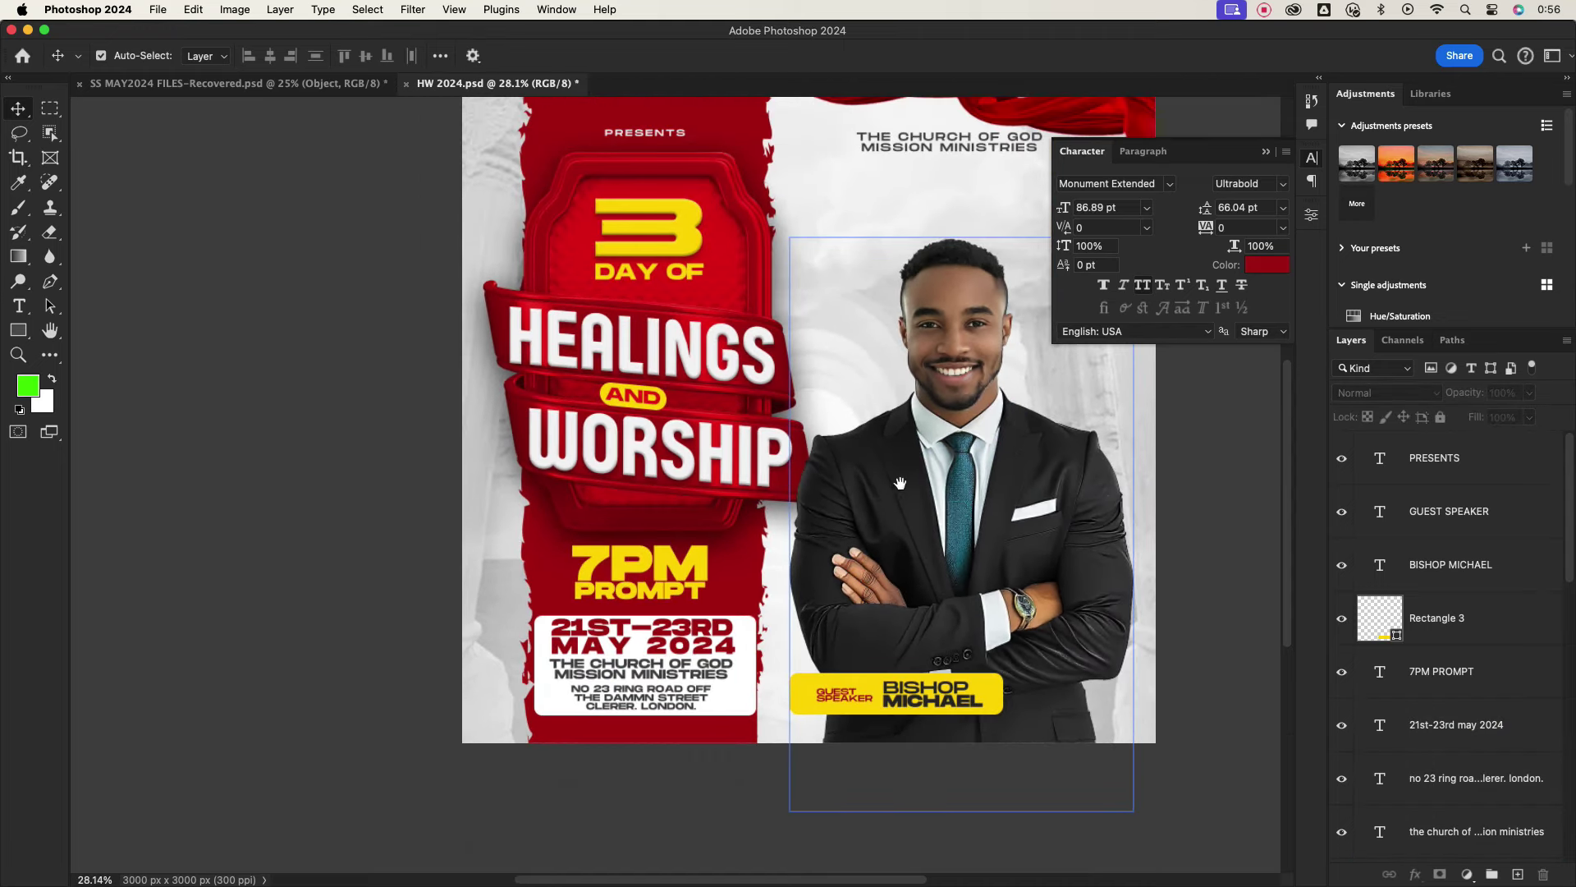
{"action": "scroll", "coordinate": [903, 542], "scroll_direction": "down", "scroll_amount": 2}
{"action": "scroll", "coordinate": [768, 563], "scroll_direction": "down", "scroll_amount": 1}
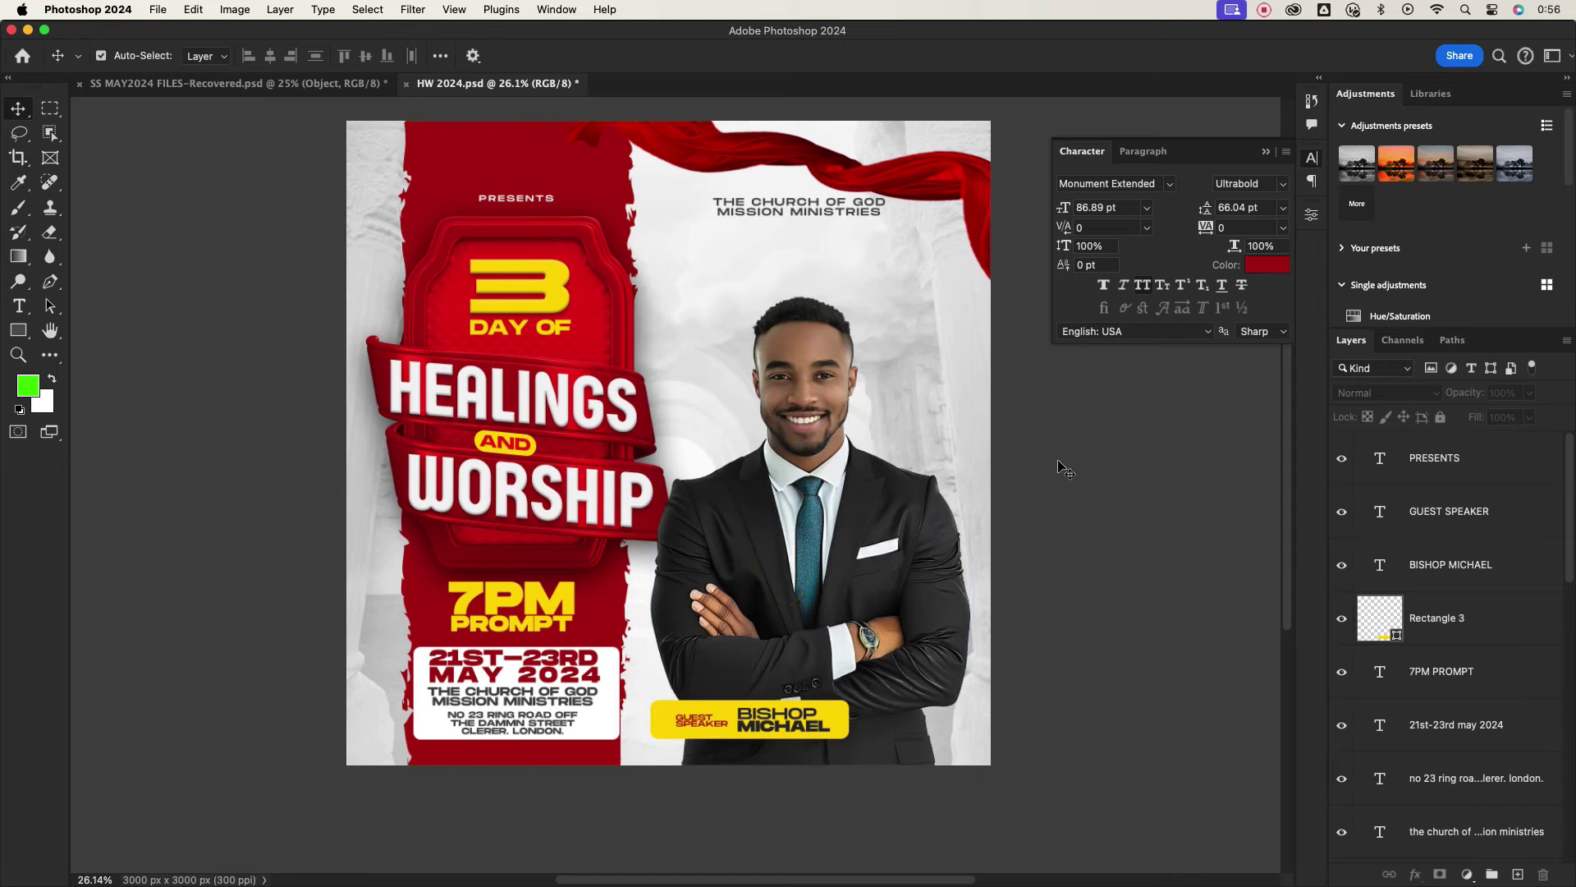
Save the poster, then apply Topaz Adjust 5's Crisp preset to the pastor photo.
{"action": "left_click", "coordinate": [158, 9]}
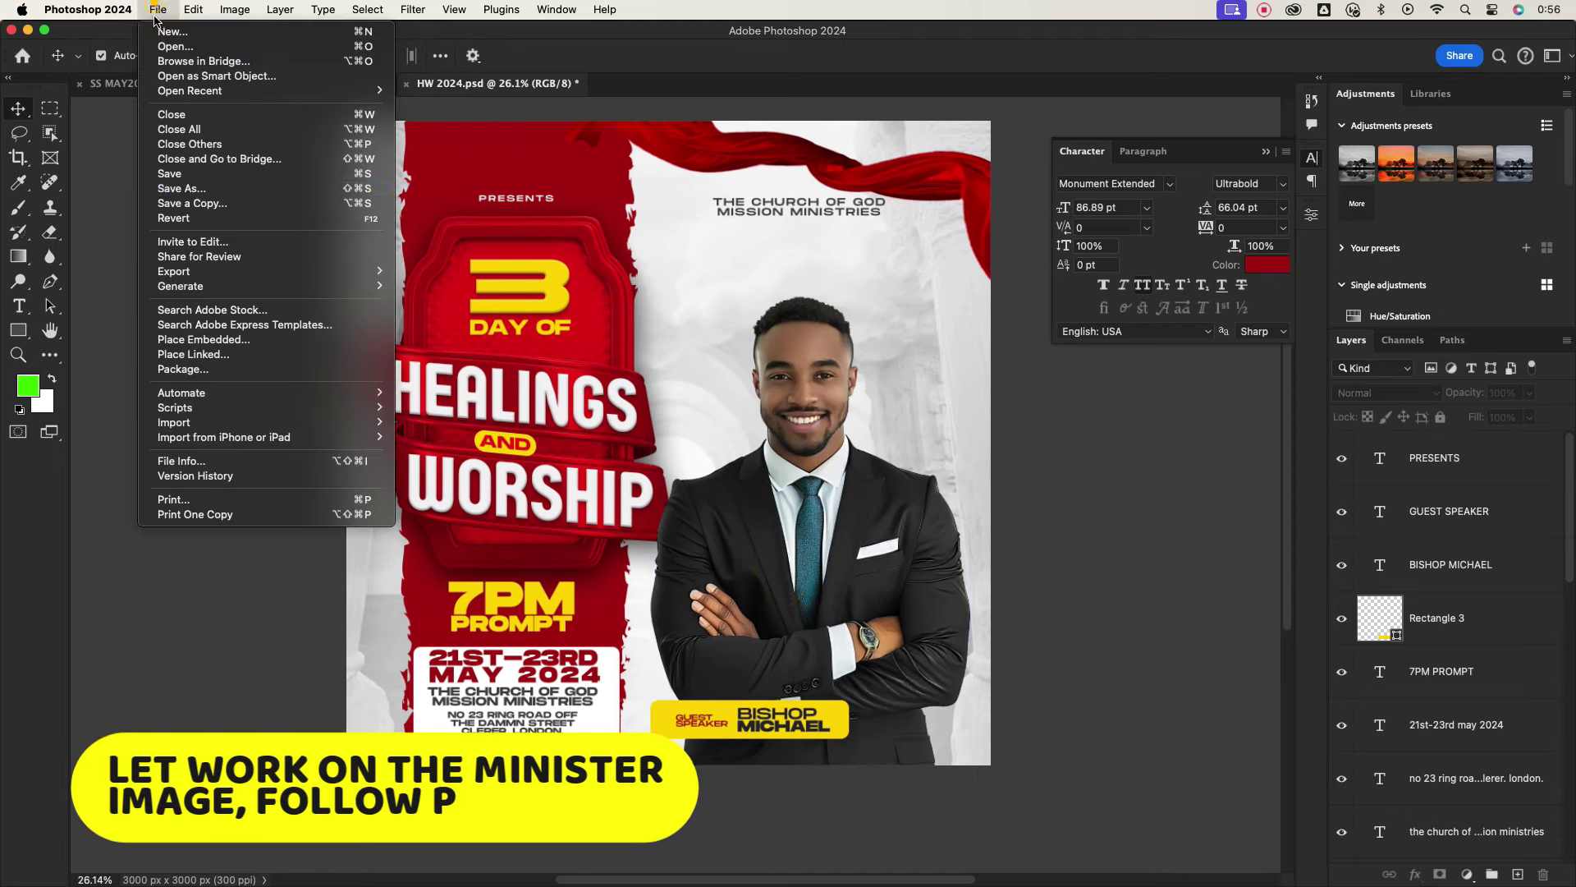
{"action": "left_click", "coordinate": [189, 165]}
{"action": "left_click", "coordinate": [1363, 574]}
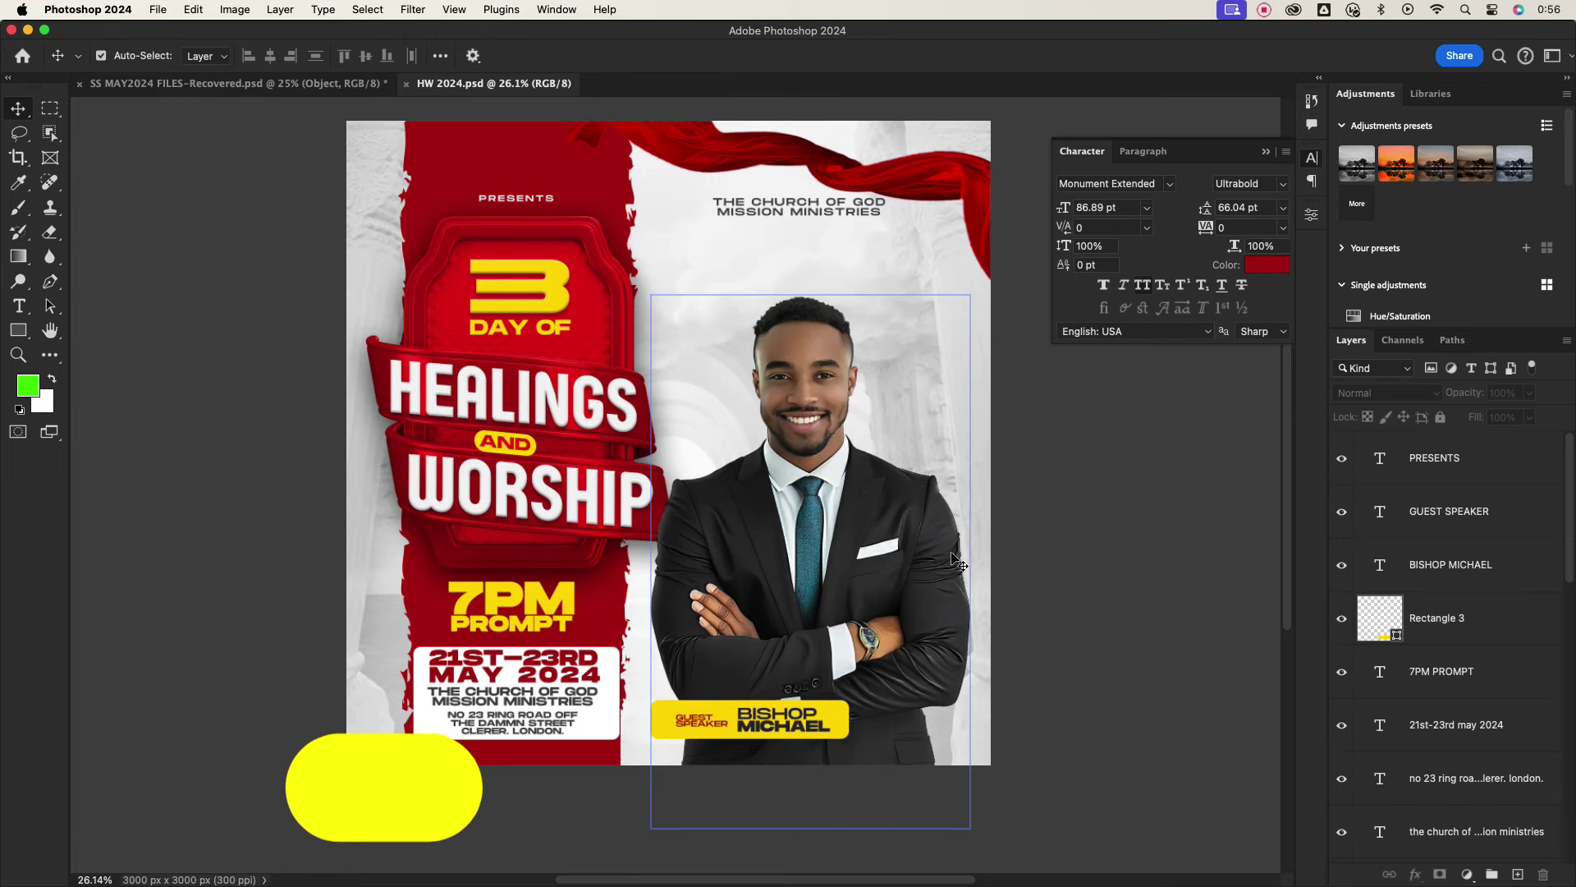
{"action": "left_click", "coordinate": [837, 468]}
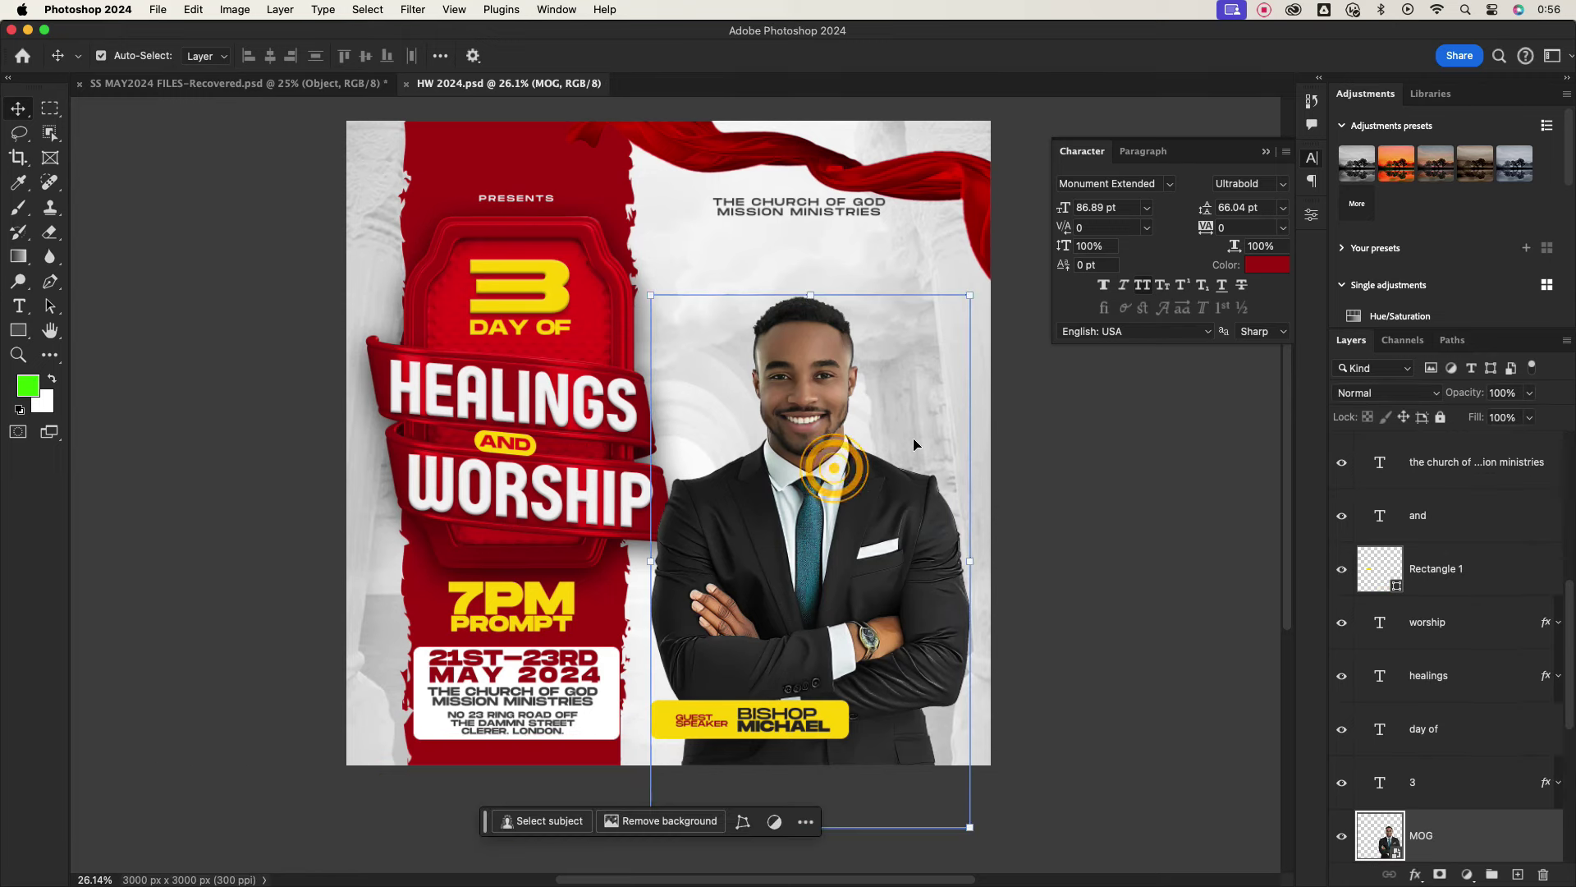
{"action": "left_click", "coordinate": [407, 9]}
{"action": "mouse_move", "coordinate": [437, 363]}
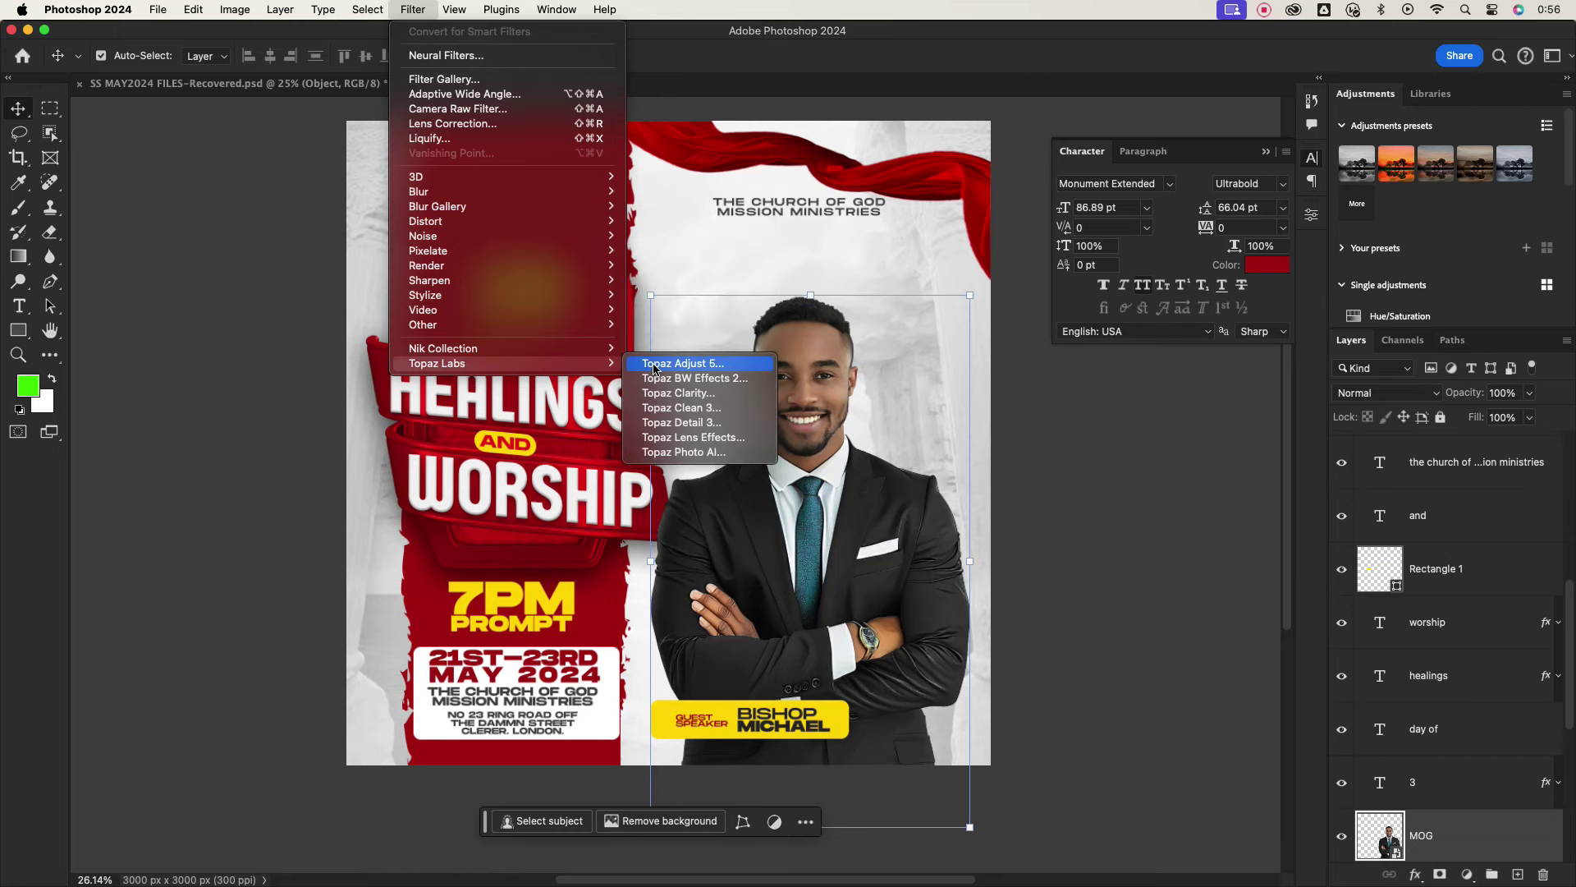
{"action": "left_click", "coordinate": [657, 365]}
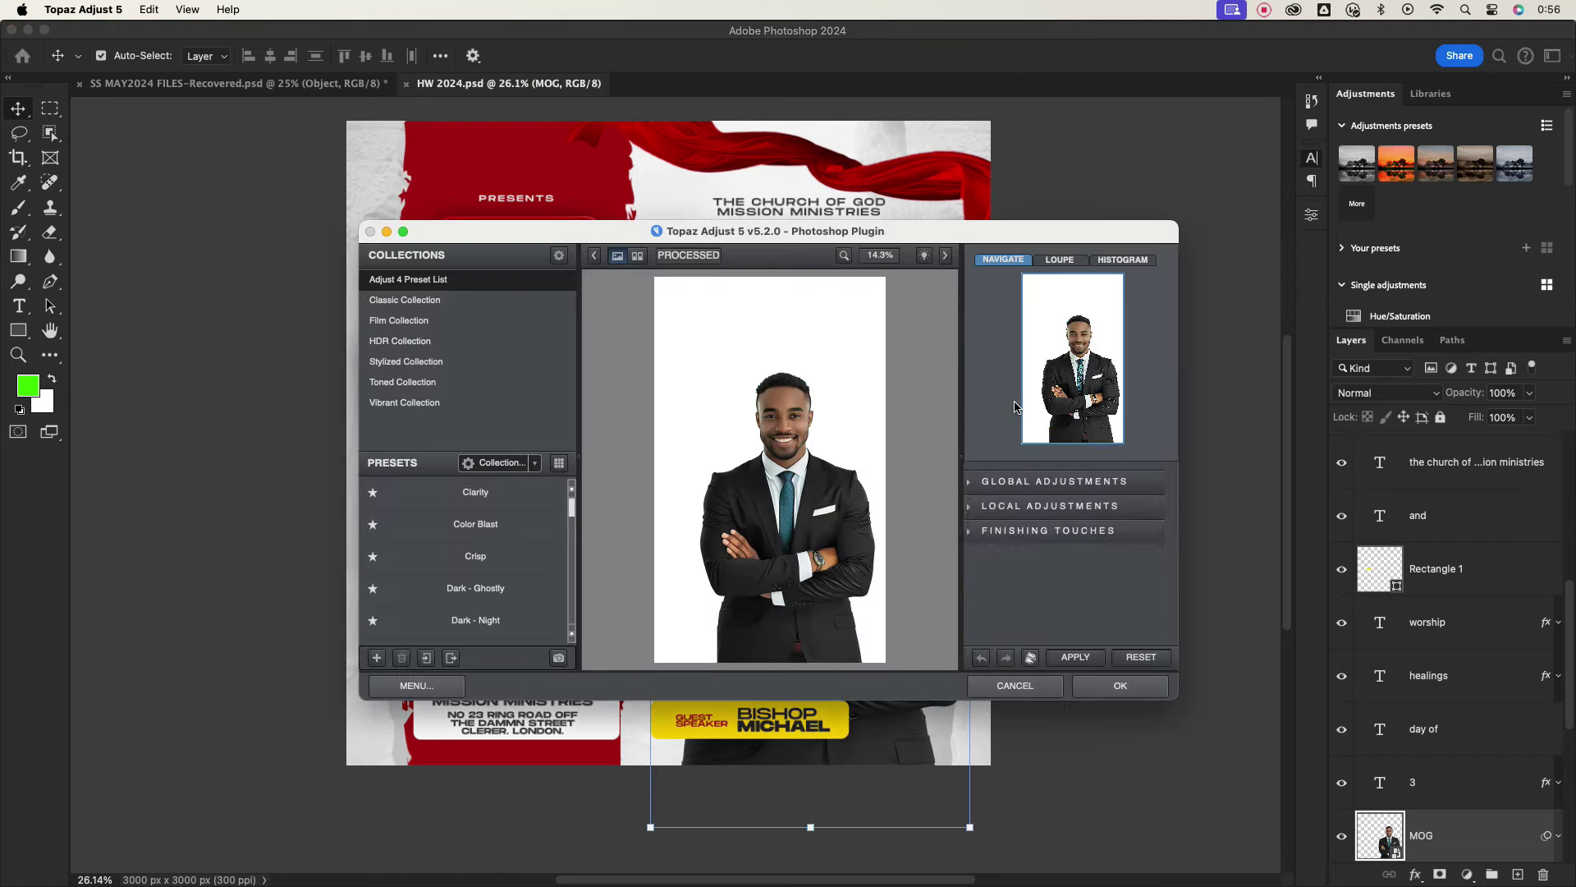
{"action": "left_click", "coordinate": [476, 556]}
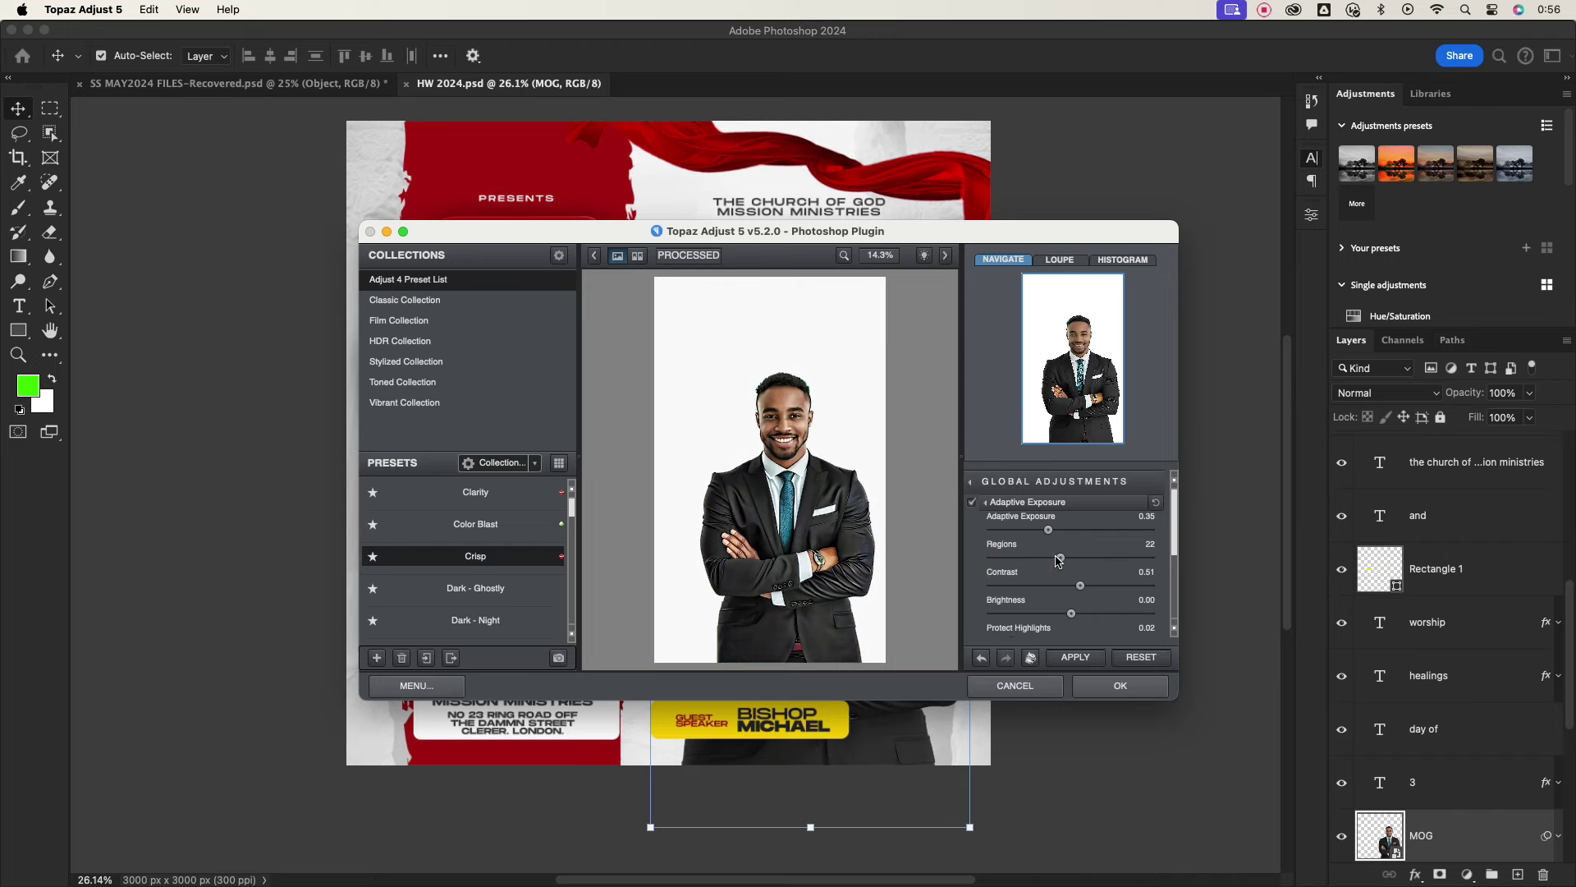
{"action": "left_click", "coordinate": [1114, 687]}
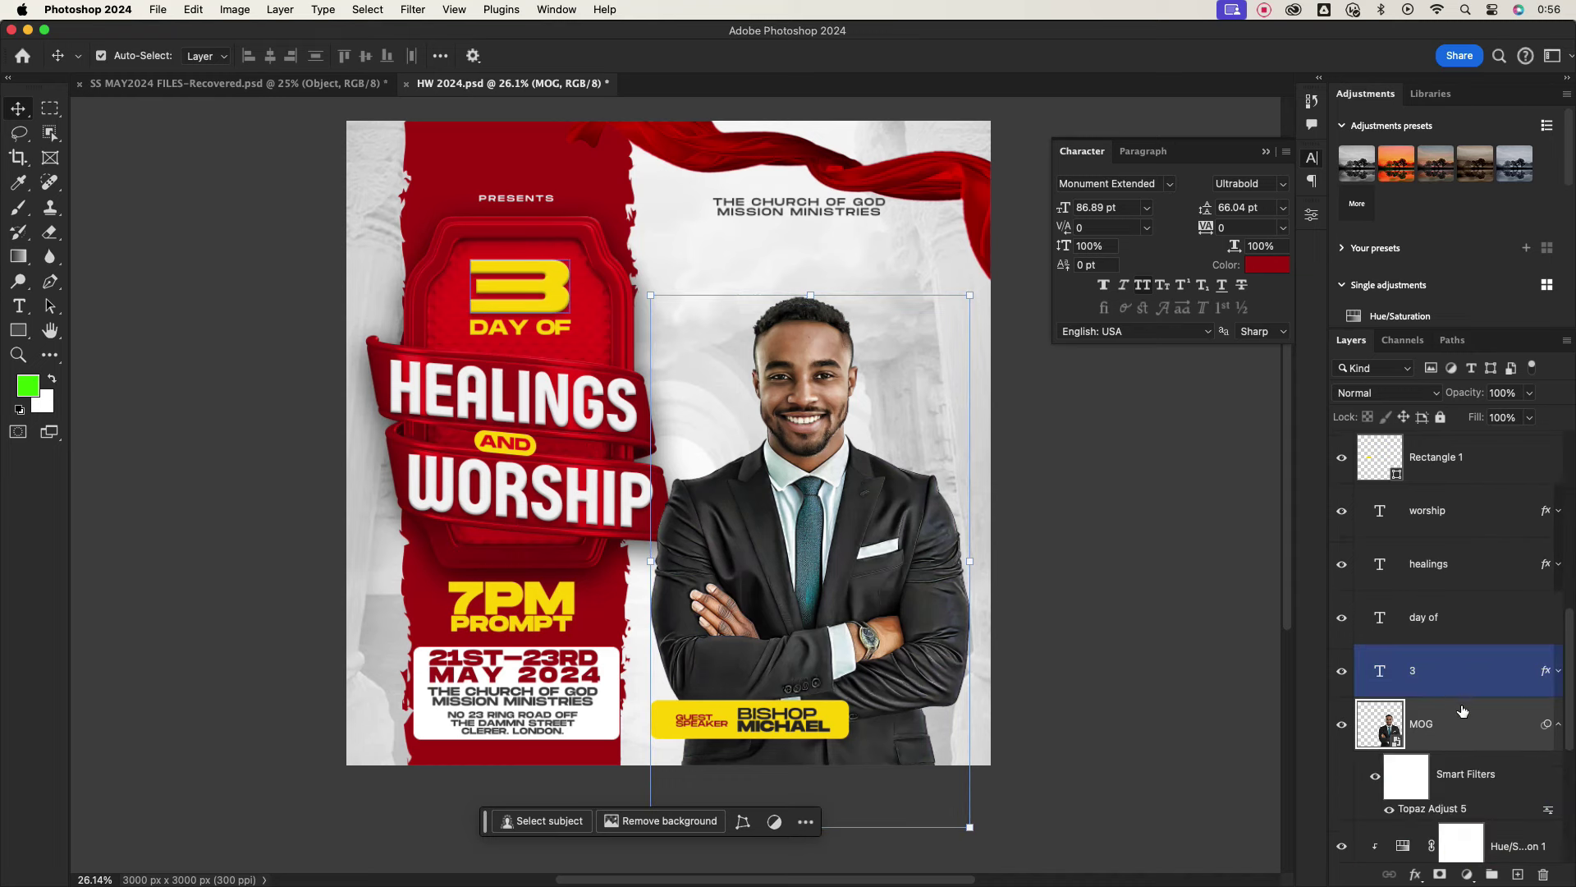
Add a Black & White adjustment layer clipped to the MOG photo layer.
{"action": "left_click", "coordinate": [1462, 722]}
{"action": "left_click", "coordinate": [1557, 723]}
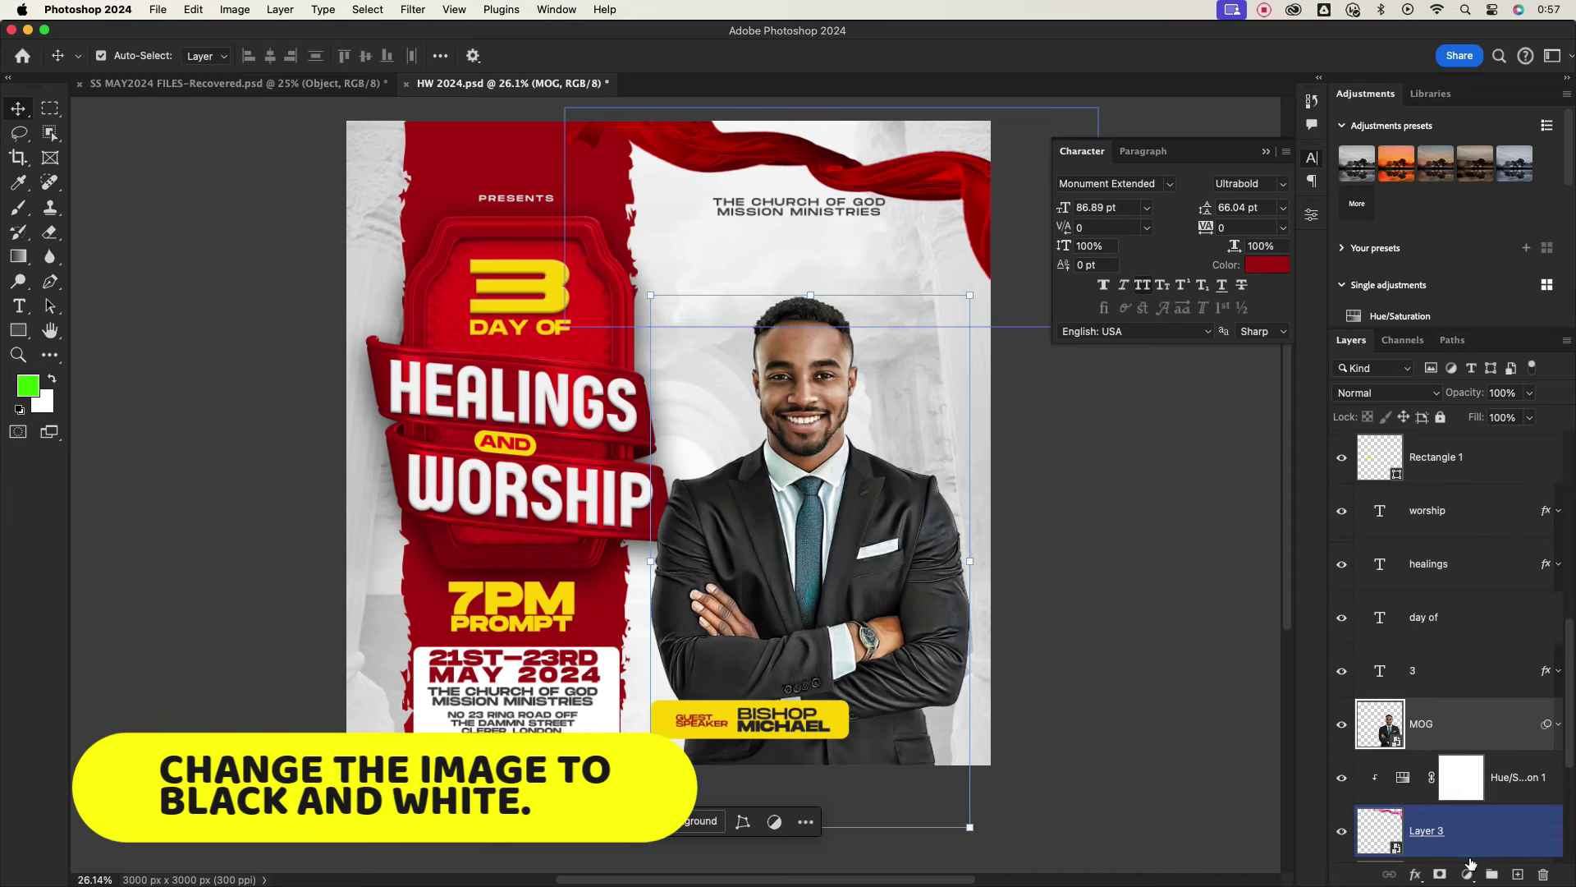
{"action": "left_click", "coordinate": [1467, 873]}
{"action": "left_click", "coordinate": [1498, 803]}
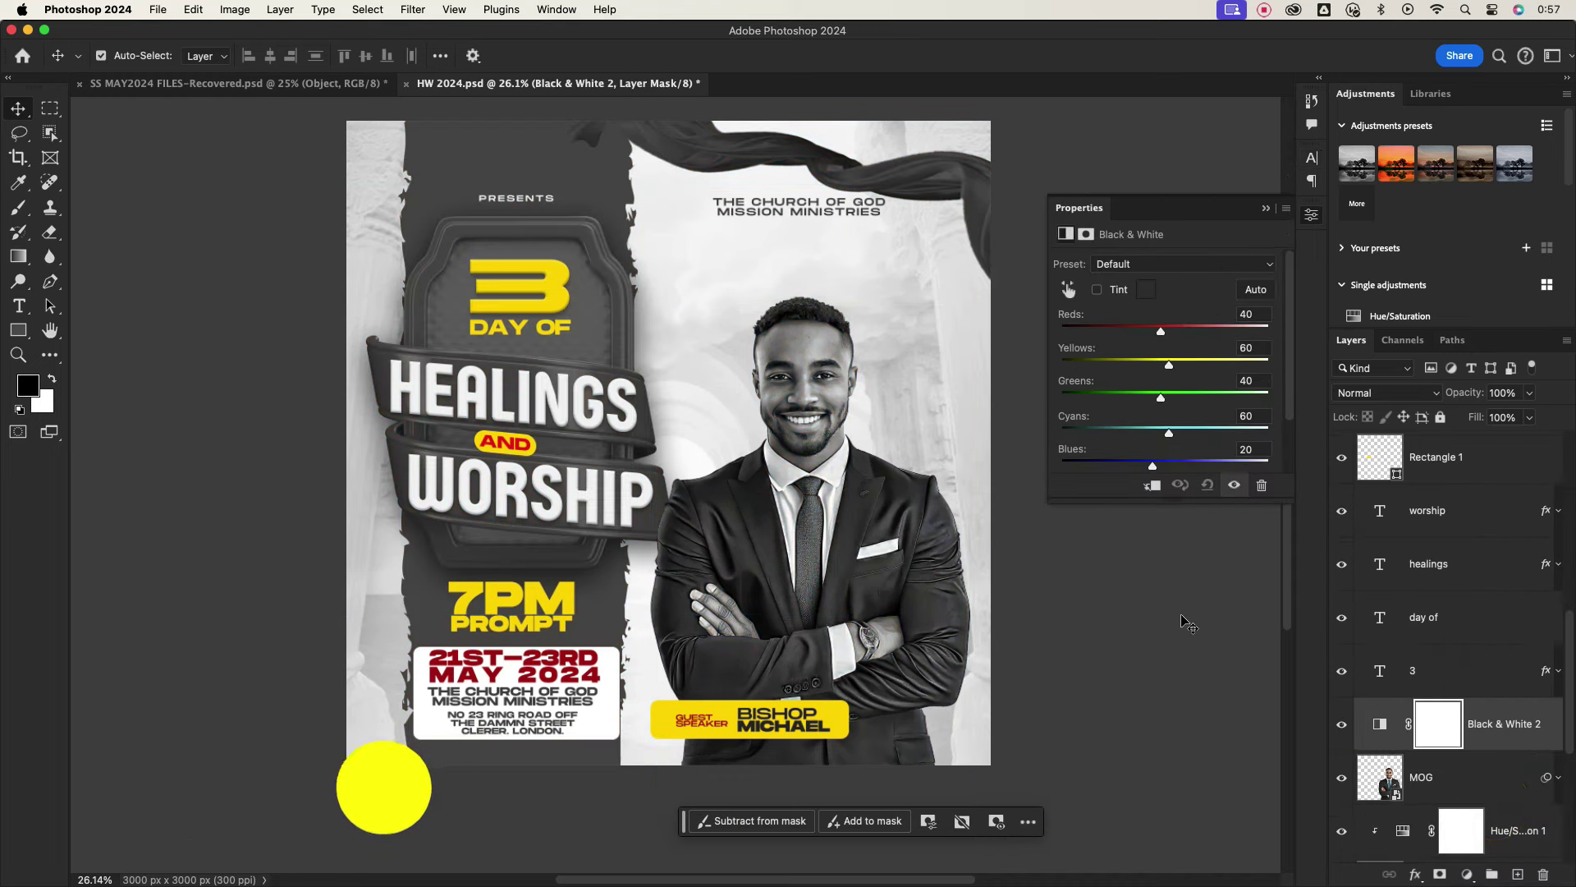
{"action": "left_click", "coordinate": [1142, 487]}
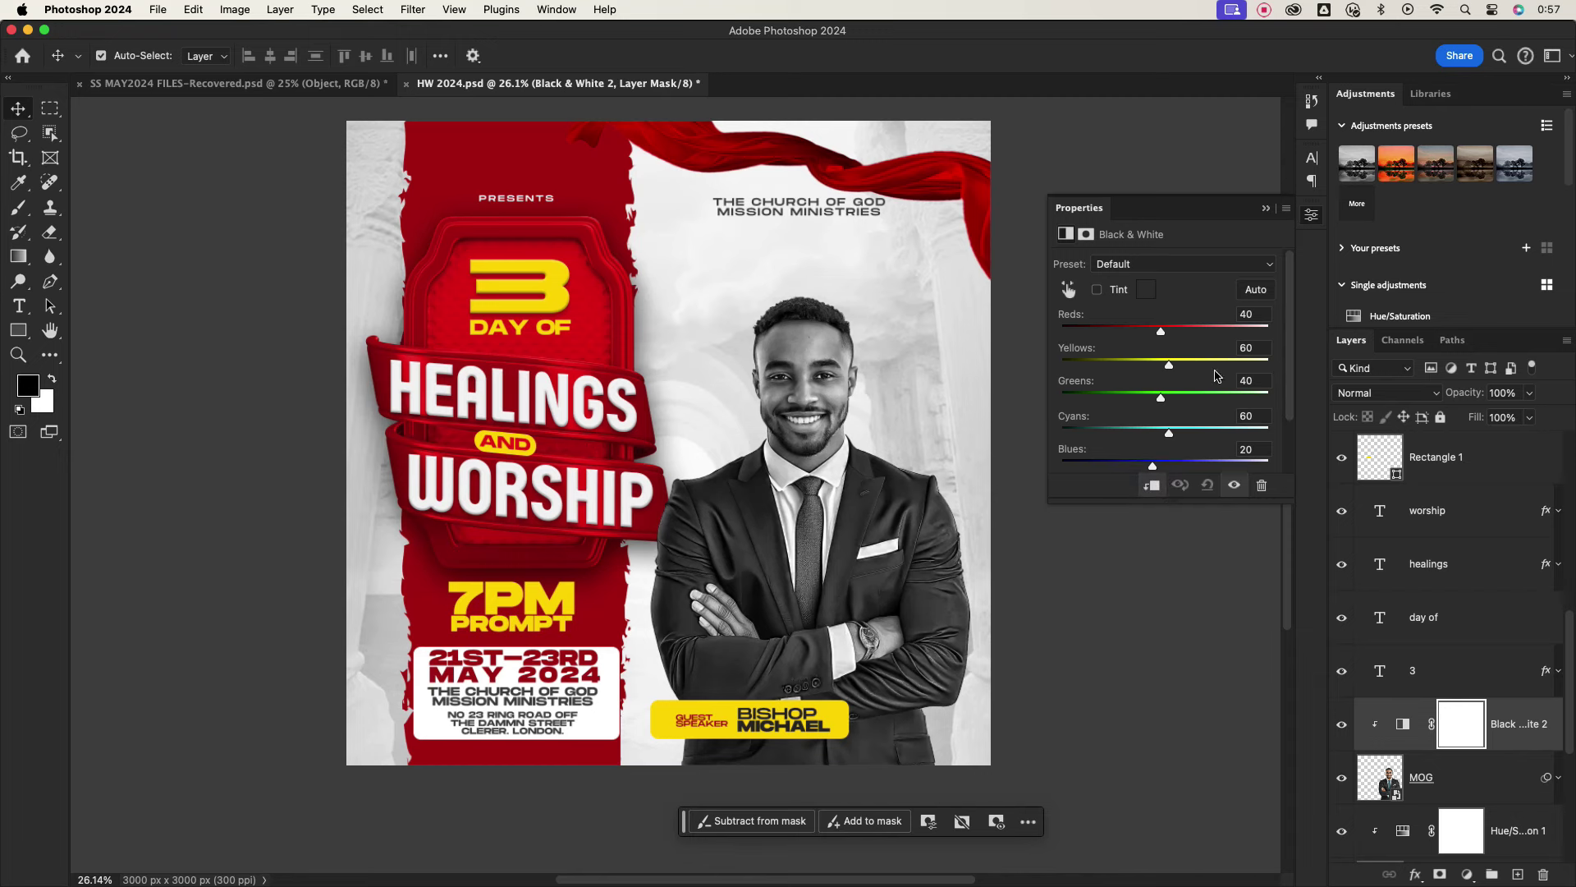
{"action": "left_click", "coordinate": [1266, 212]}
{"action": "left_click", "coordinate": [1161, 348]}
{"action": "scroll", "coordinate": [1161, 348], "scroll_direction": "down", "scroll_amount": 2}
{"action": "left_click", "coordinate": [1445, 776]}
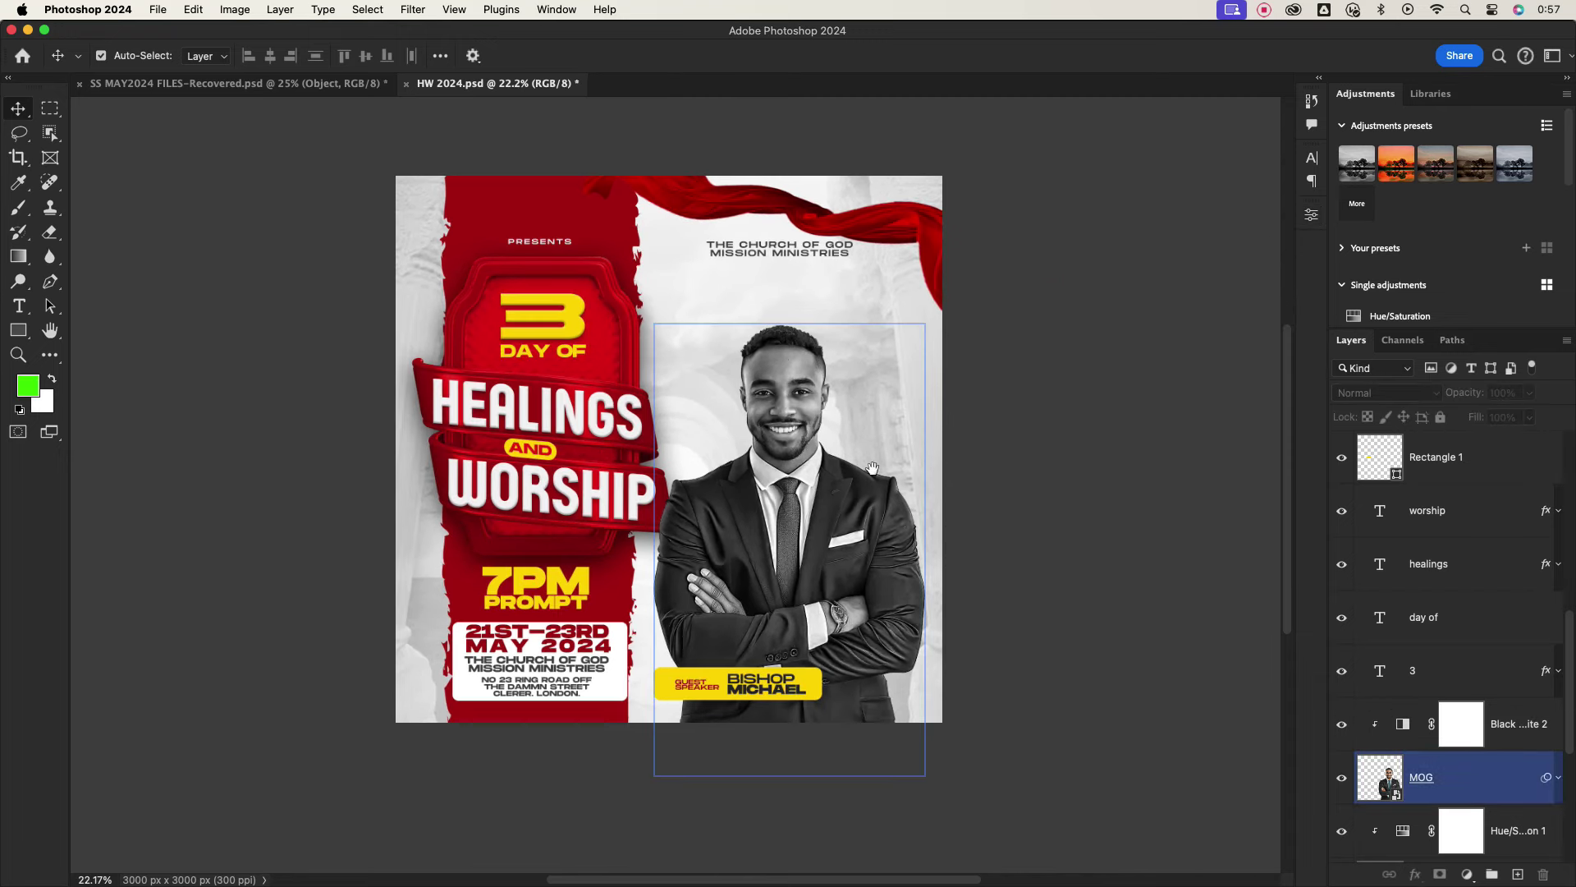
{"action": "scroll", "coordinate": [1454, 582], "scroll_direction": "down", "scroll_amount": 4}
Group the Texture-to-hue-adjustment background layers into a group named ELEMENT.
{"action": "scroll", "coordinate": [1469, 657], "scroll_direction": "down", "scroll_amount": 2}
{"action": "left_click", "coordinate": [1490, 765]}
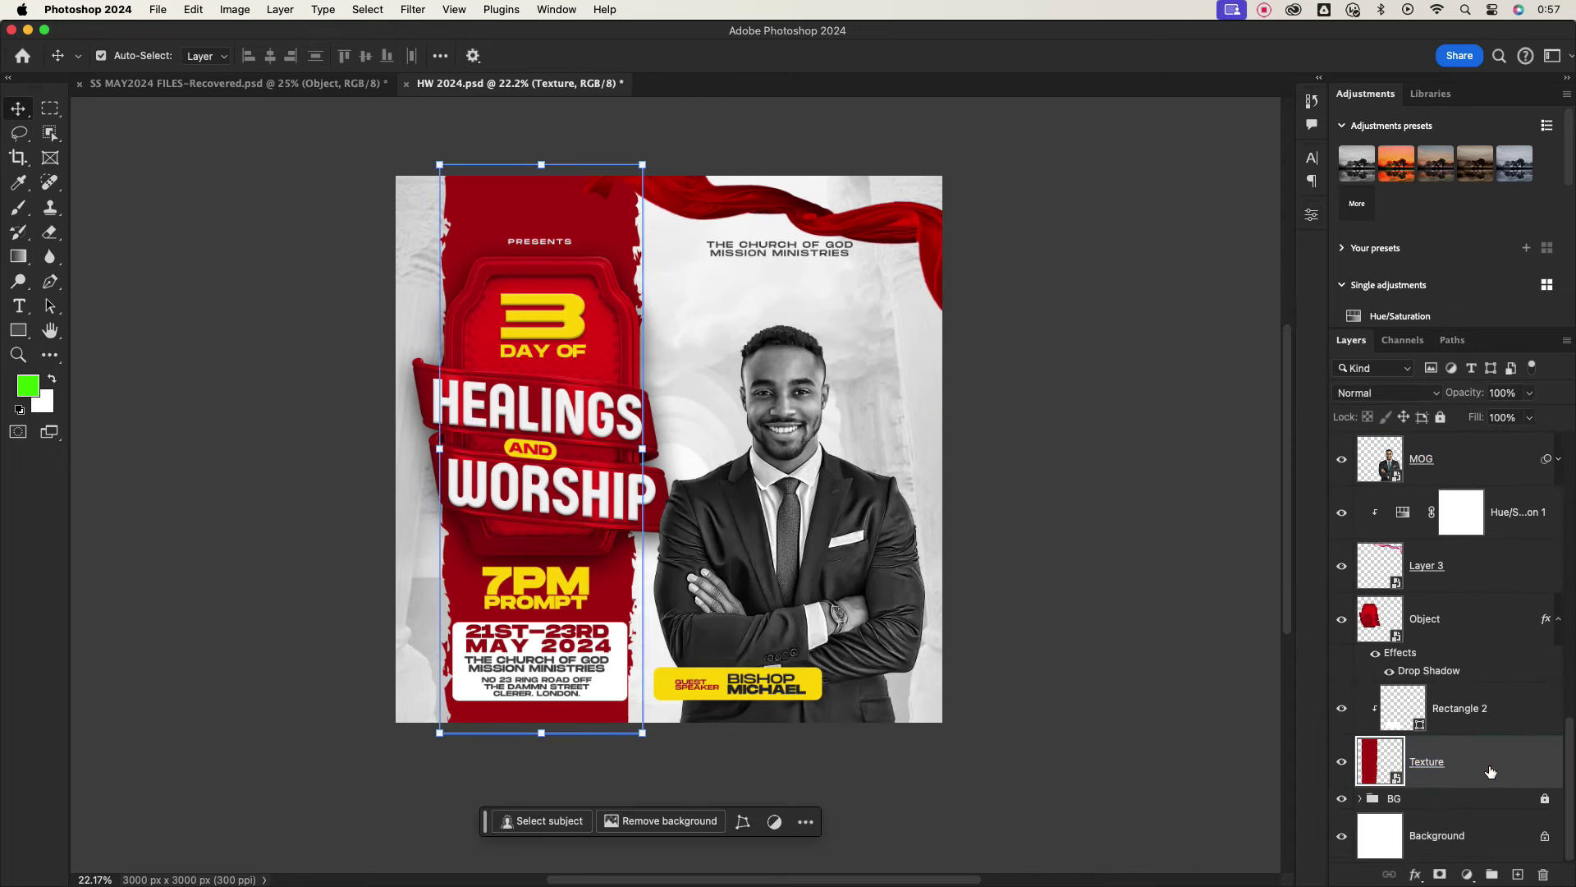
{"action": "left_click", "coordinate": [1521, 521], "text": "shift"}
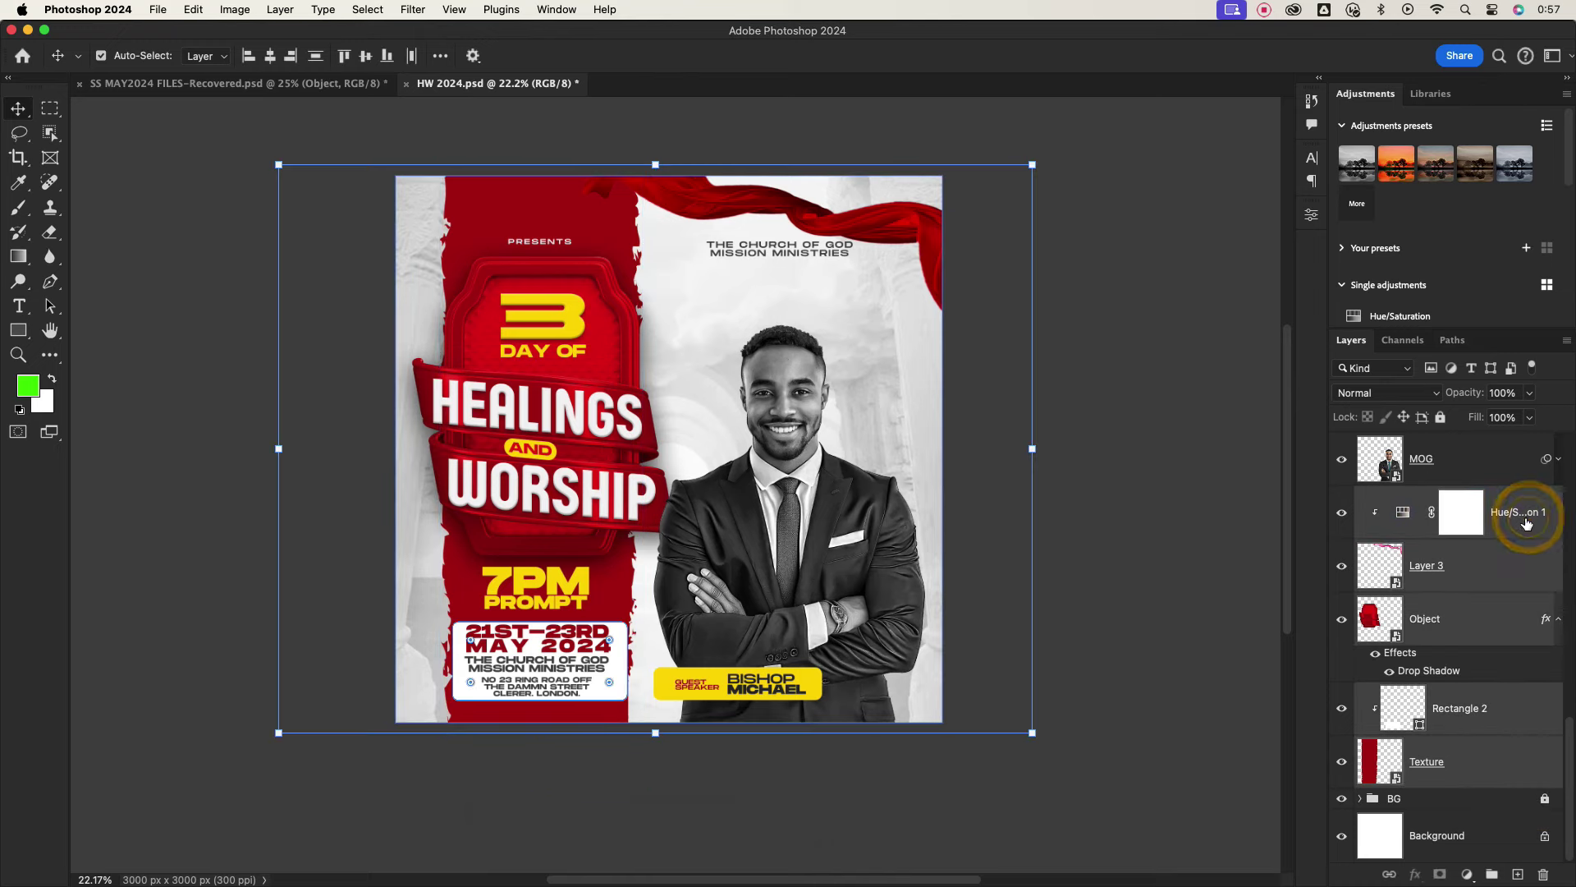
{"action": "left_click", "coordinate": [1492, 874]}
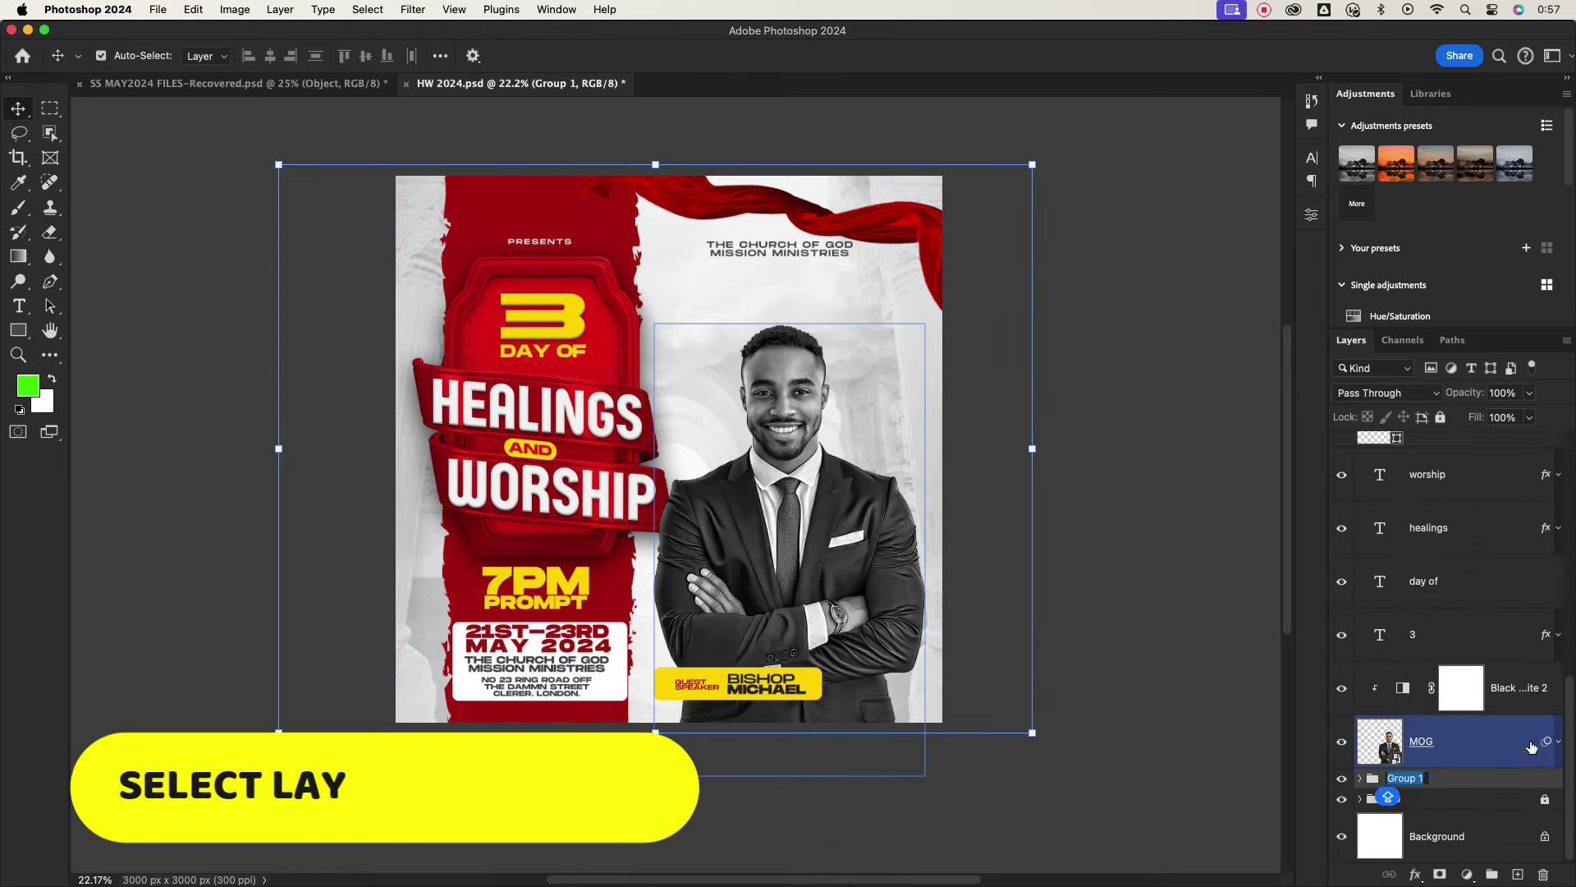
{"action": "double_click", "coordinate": [1396, 777]}
{"action": "type", "text": "LEMENT"}
{"action": "left_click", "coordinate": [1506, 686]}
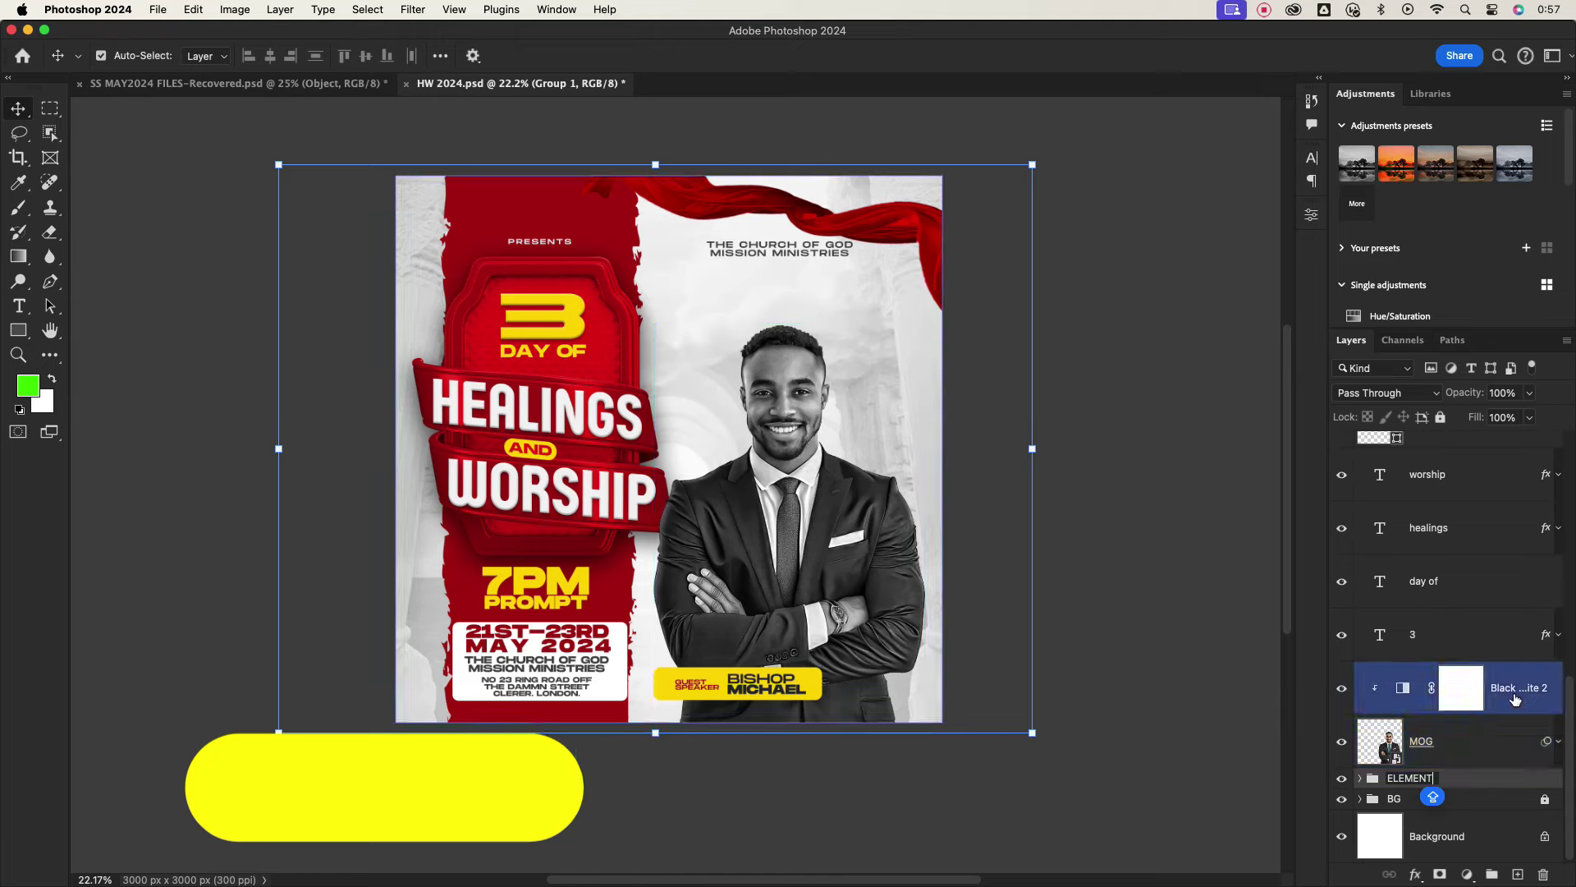
Group all text layers from 3 upward into a group named TEXT.
{"action": "left_click", "coordinate": [1503, 639]}
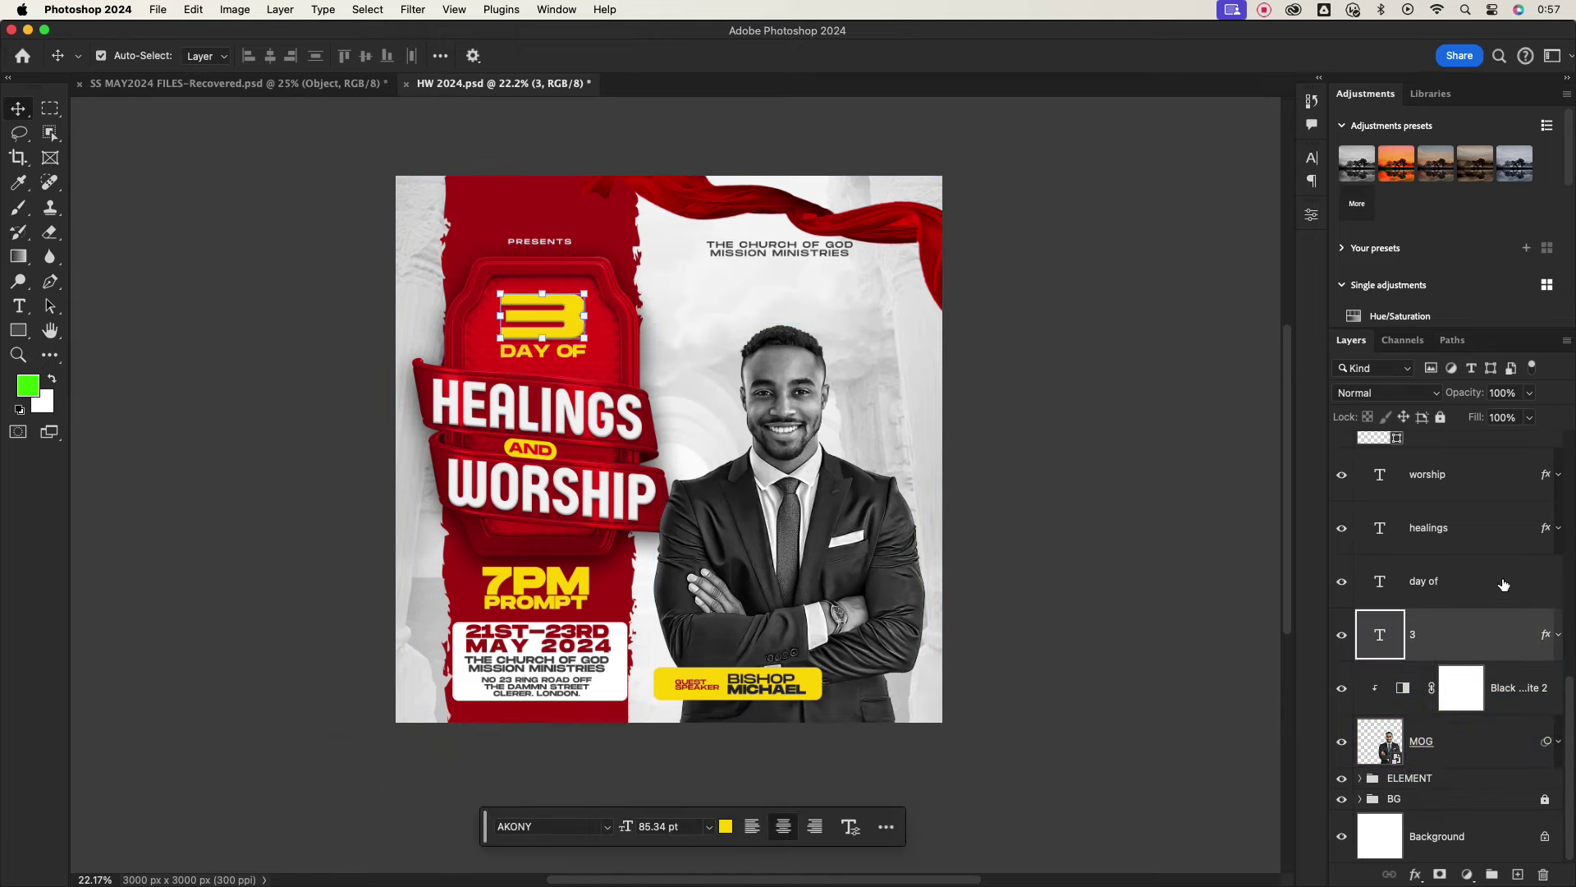
{"action": "scroll", "coordinate": [1504, 584], "scroll_direction": "up", "scroll_amount": 5}
{"action": "left_click", "coordinate": [1460, 453], "text": "shift"}
{"action": "left_click", "coordinate": [1492, 874]}
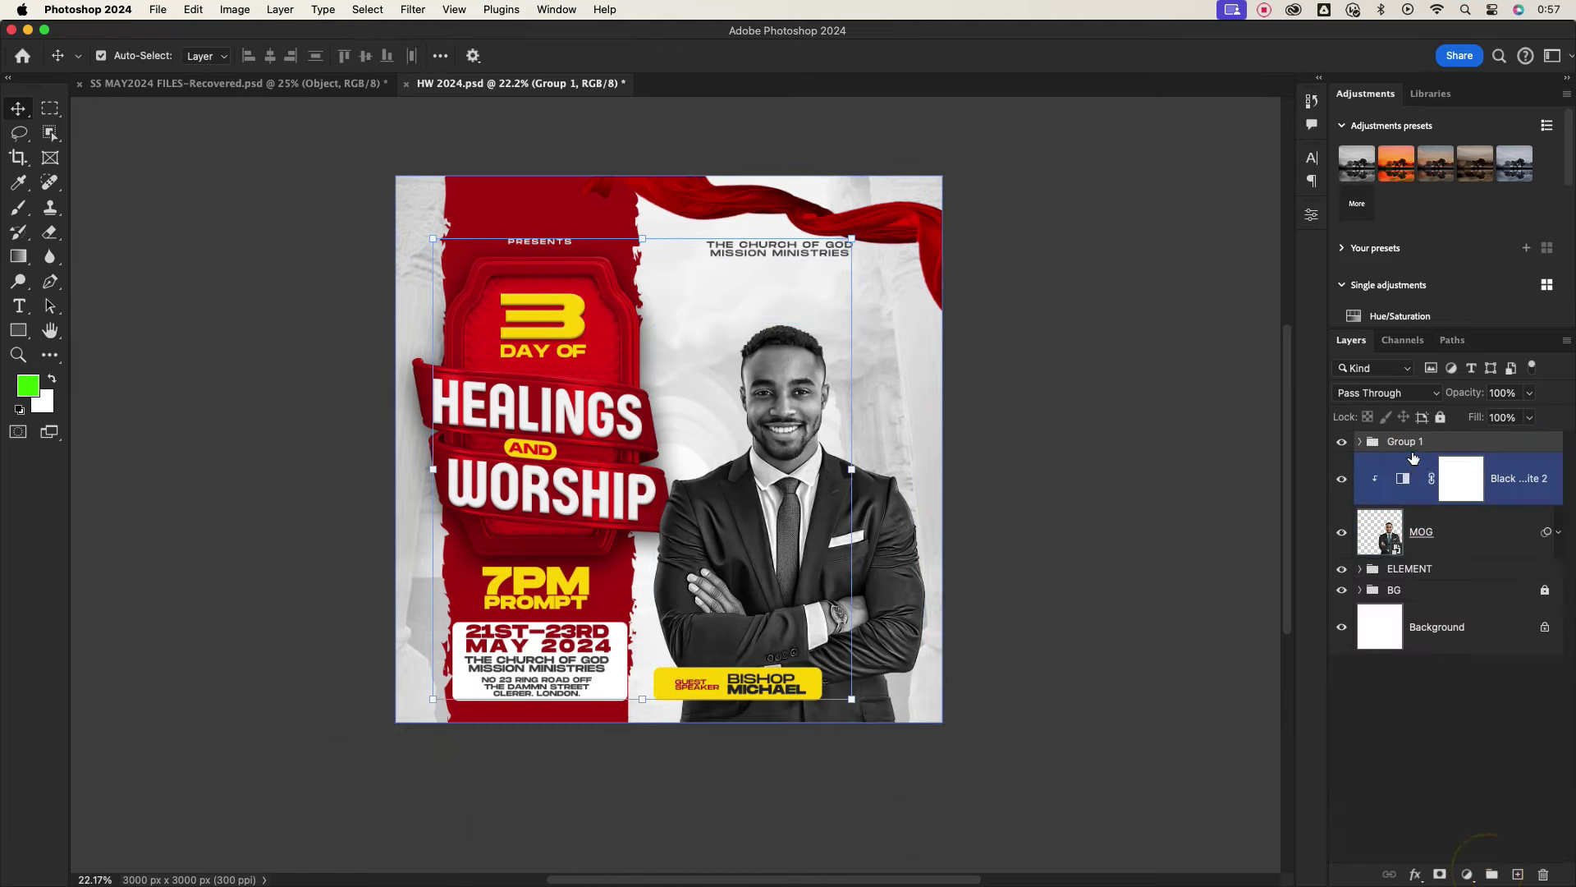
{"action": "left_click", "coordinate": [1407, 441]}
{"action": "type", "text": "TEXT"}
{"action": "left_click", "coordinate": [1499, 527], "text": "shift"}
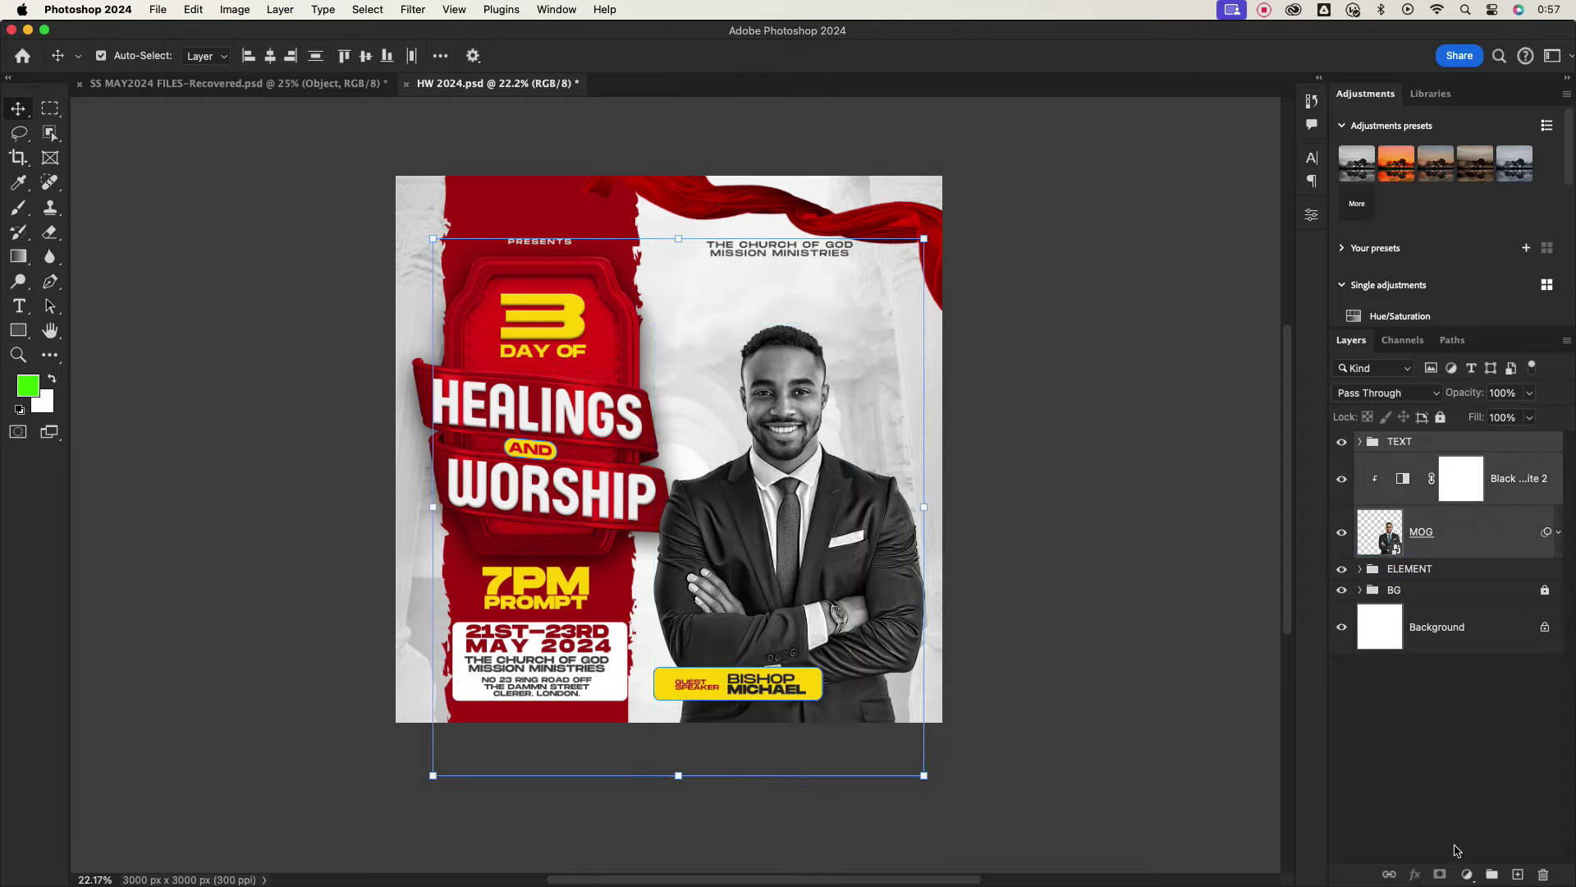
Group the MOG photo and its Black & White adjustment as MOG.
{"action": "left_click", "coordinate": [1492, 873]}
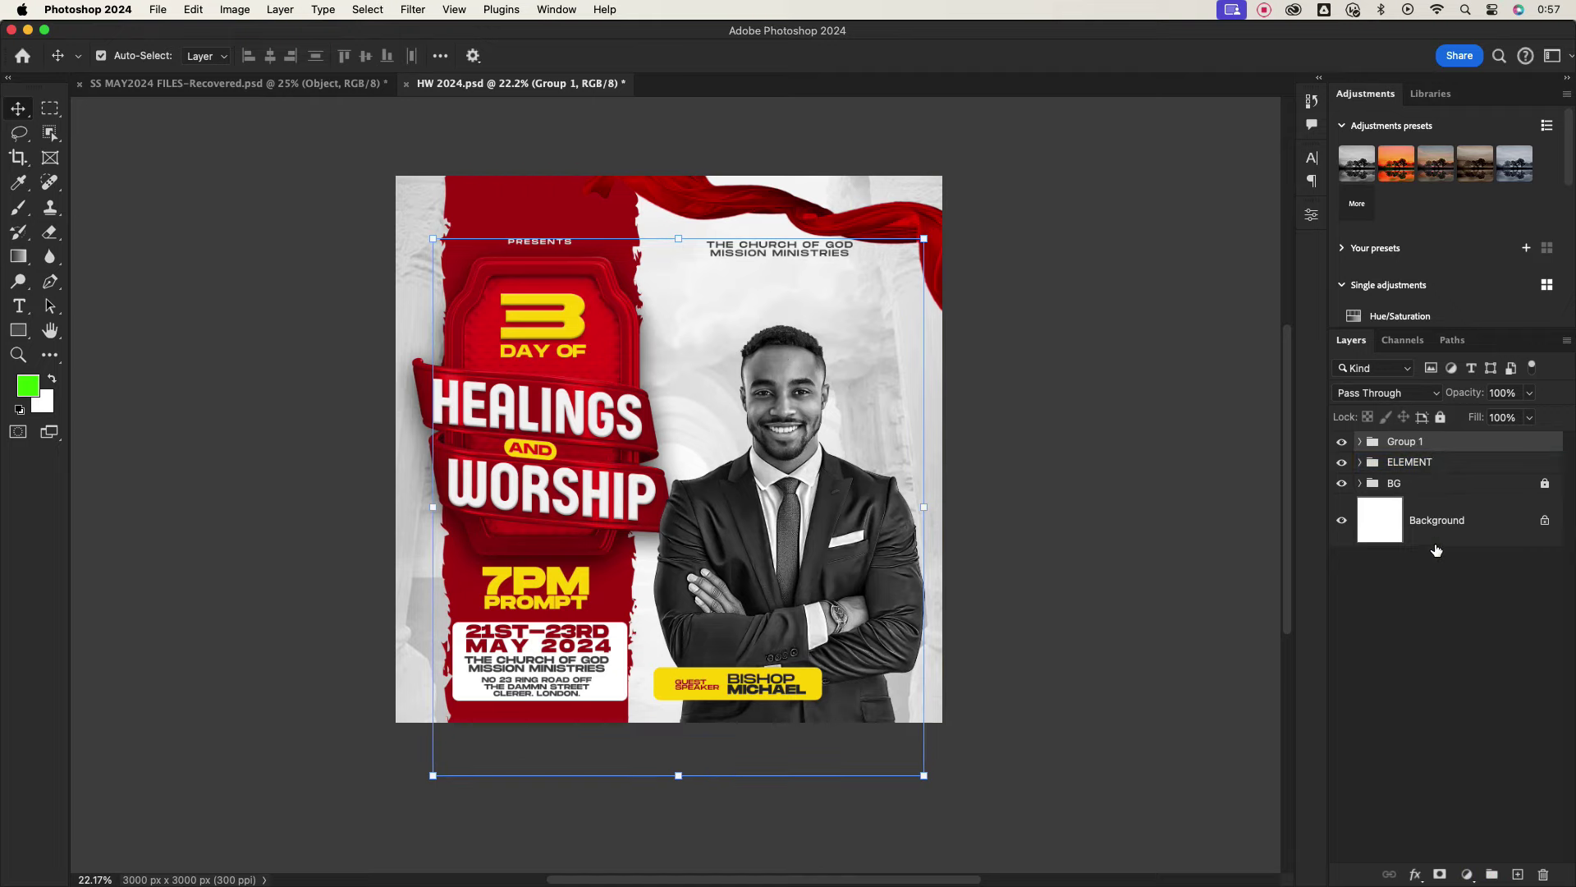
{"action": "key", "text": "ctrl+z"}
{"action": "left_click", "coordinate": [1517, 482]}
{"action": "left_click", "coordinate": [1486, 532], "text": "shift"}
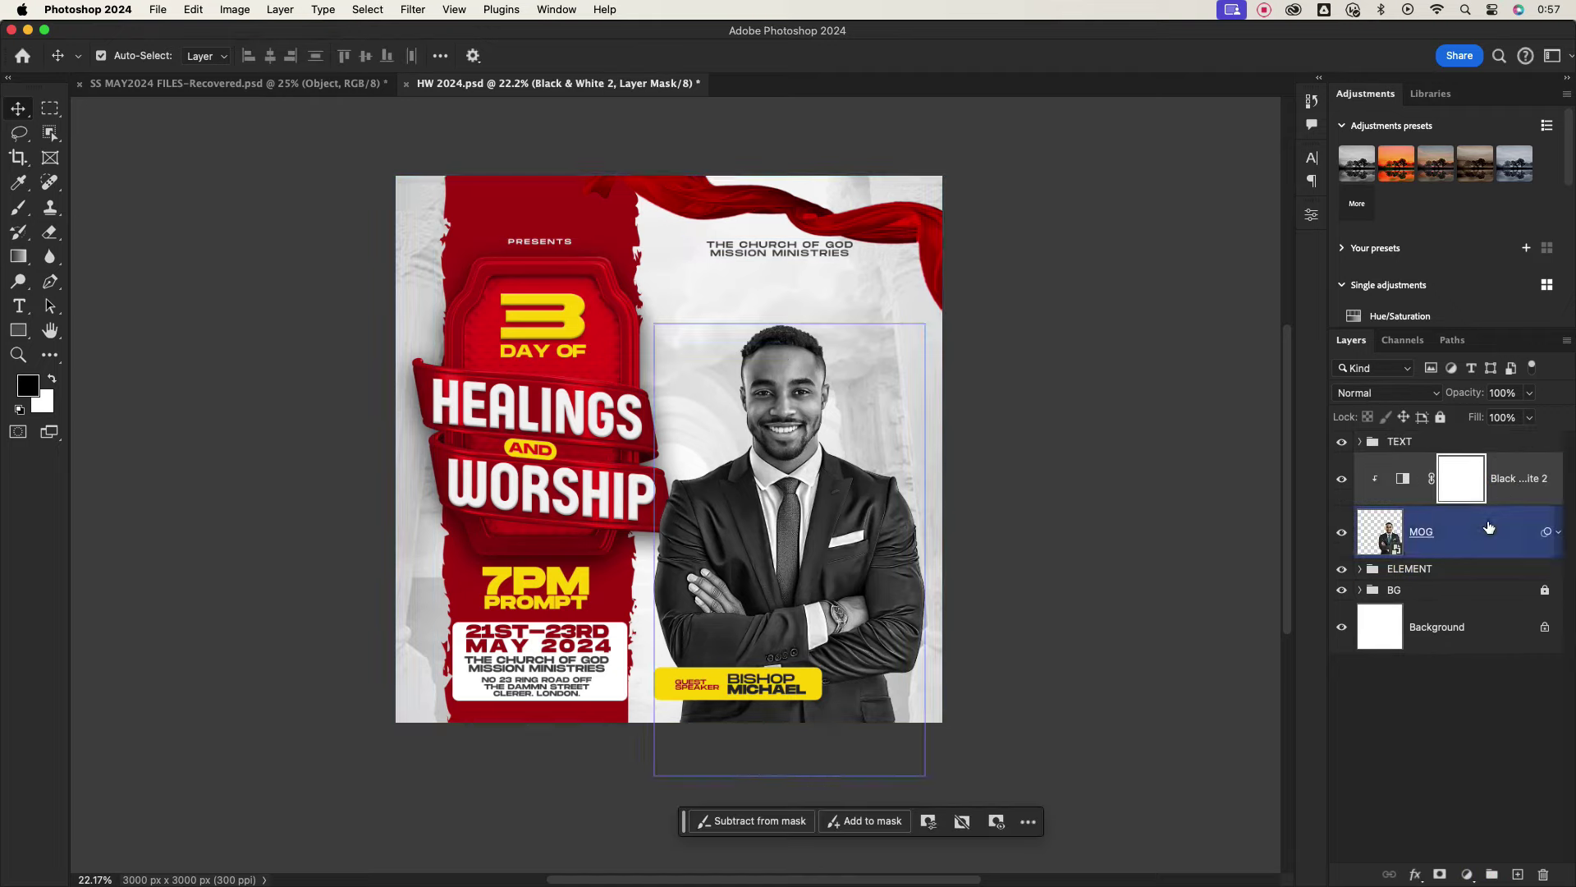
{"action": "key", "text": "ctrl+g"}
{"action": "type", "text": "MOG"}
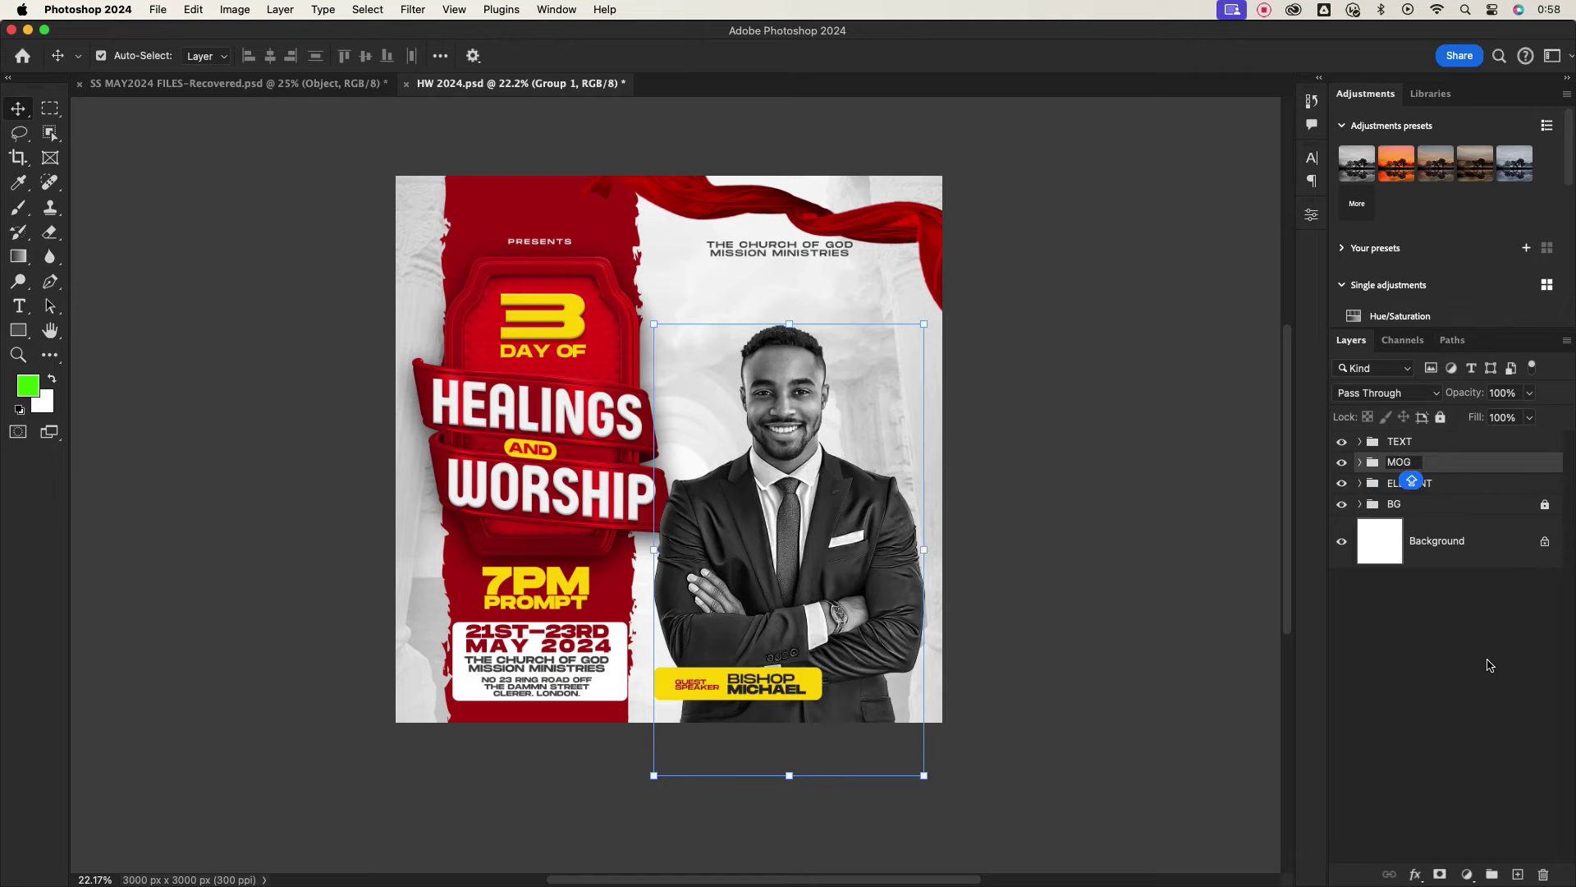
{"action": "key", "text": "Return"}
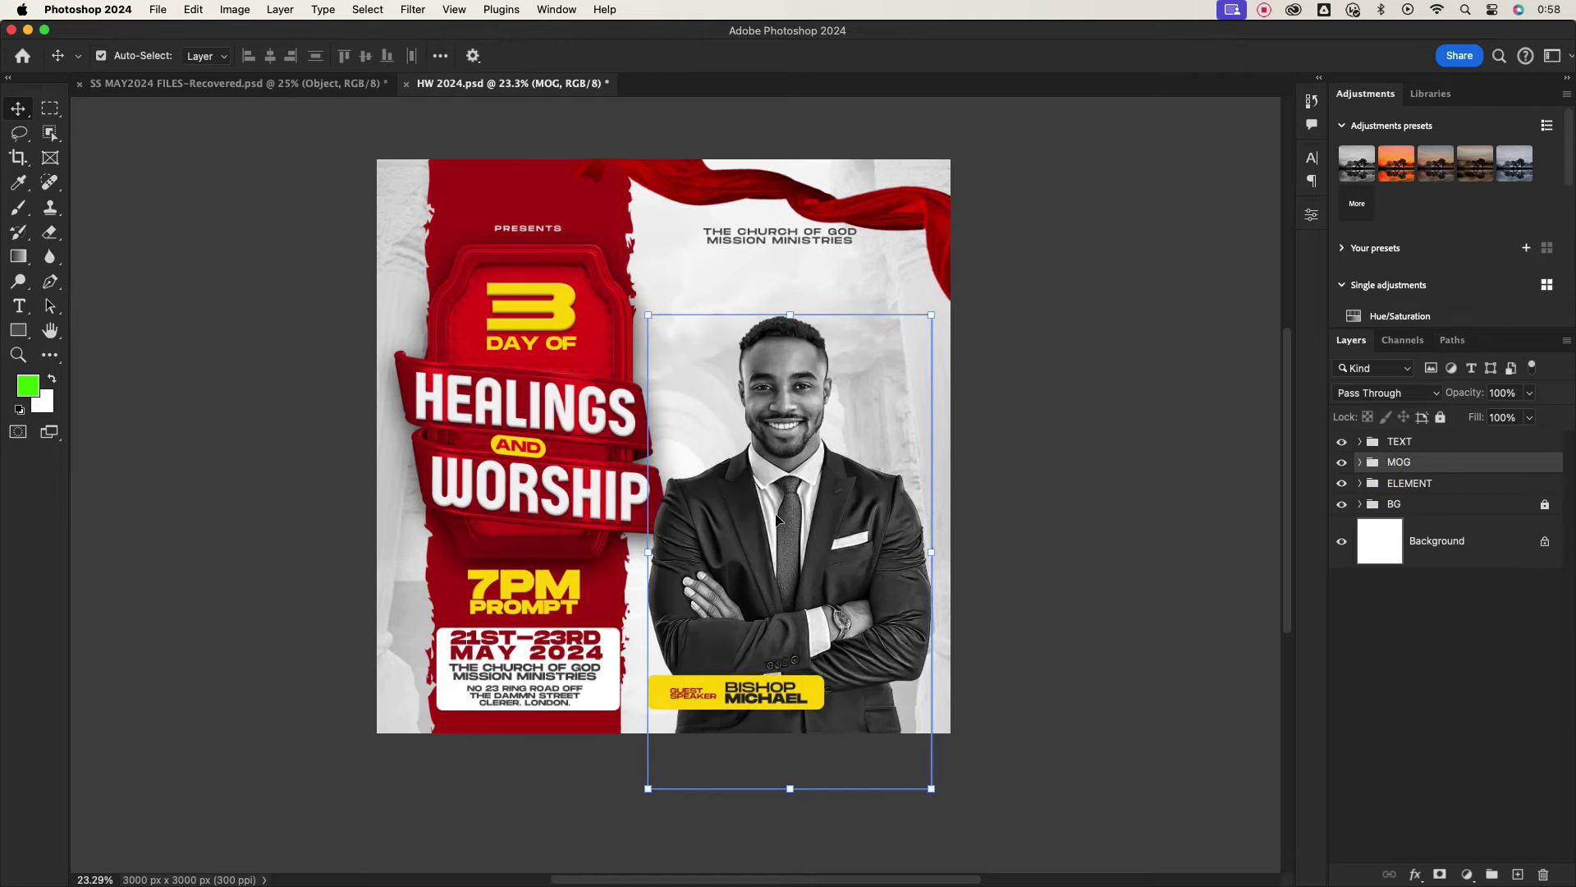
Stamp a merged copy of all visible layers above the TEXT group.
{"action": "scroll", "coordinate": [777, 509], "scroll_direction": "up", "scroll_amount": 2}
{"action": "scroll", "coordinate": [734, 458], "scroll_direction": "left", "scroll_amount": 3}
{"action": "scroll", "coordinate": [734, 457], "scroll_direction": "up", "scroll_amount": 2}
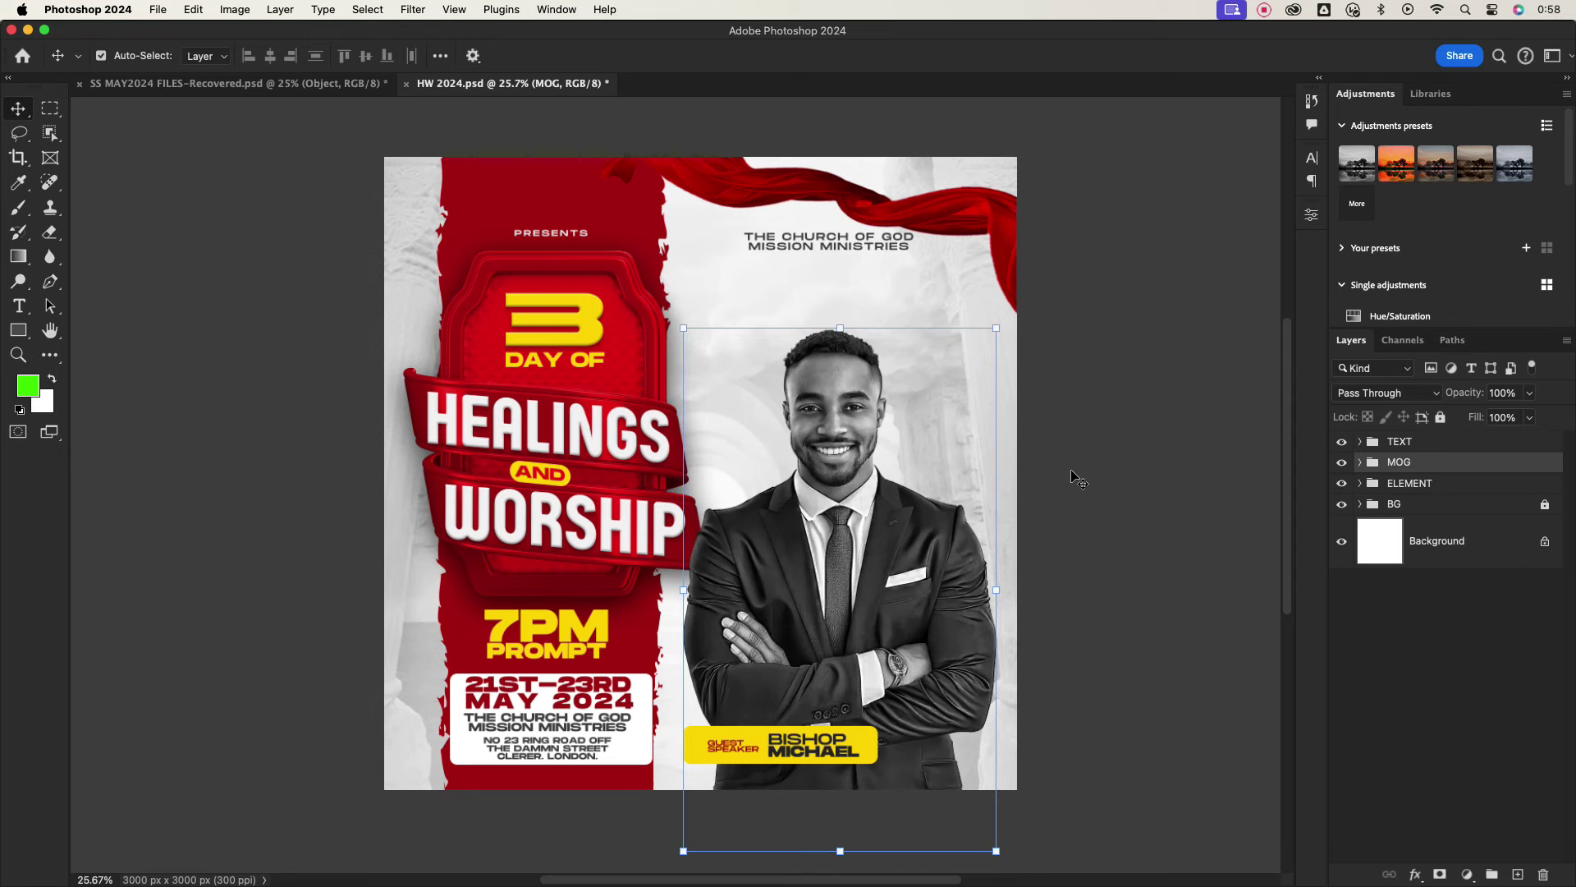
{"action": "left_click", "coordinate": [1085, 469]}
{"action": "scroll", "coordinate": [1154, 443], "scroll_direction": "up", "scroll_amount": 1}
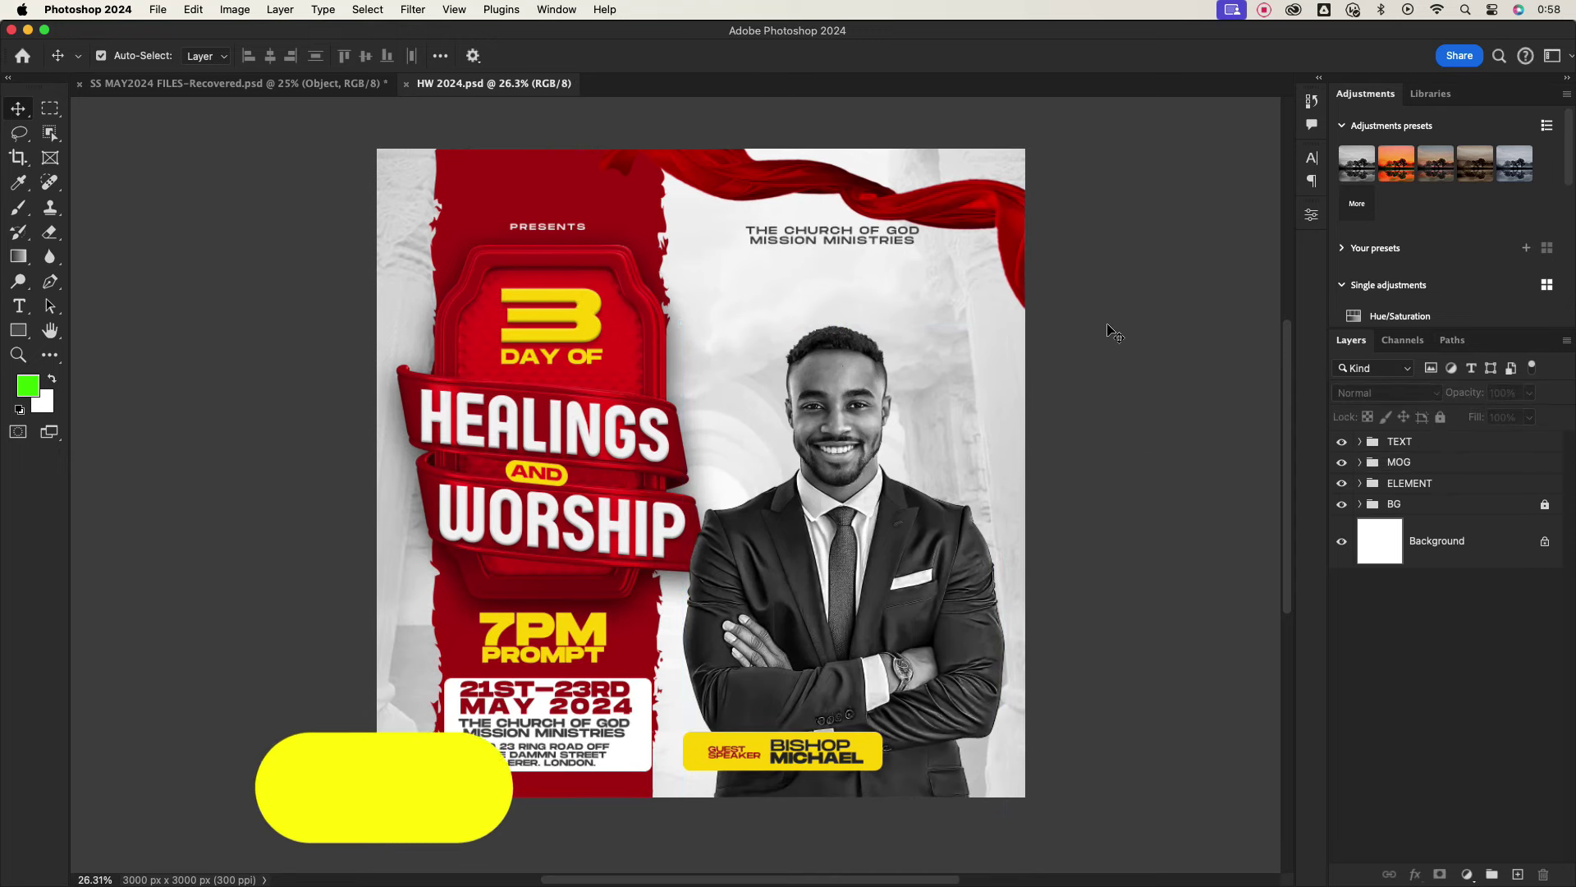
{"action": "left_click", "coordinate": [1435, 443]}
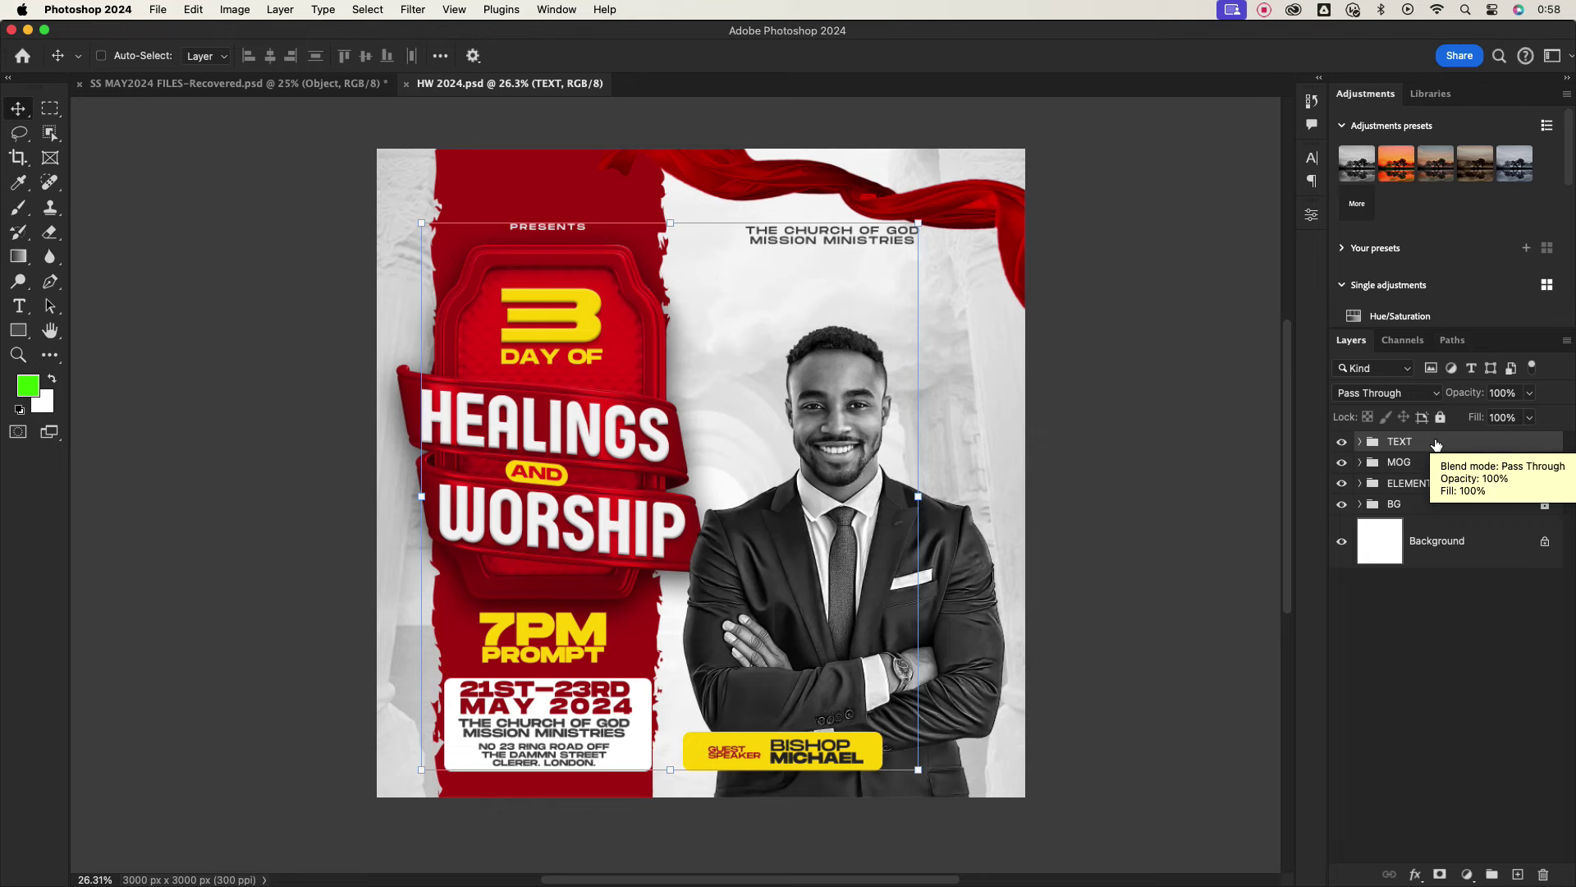
{"action": "key", "text": "super+alt+shift+e"}
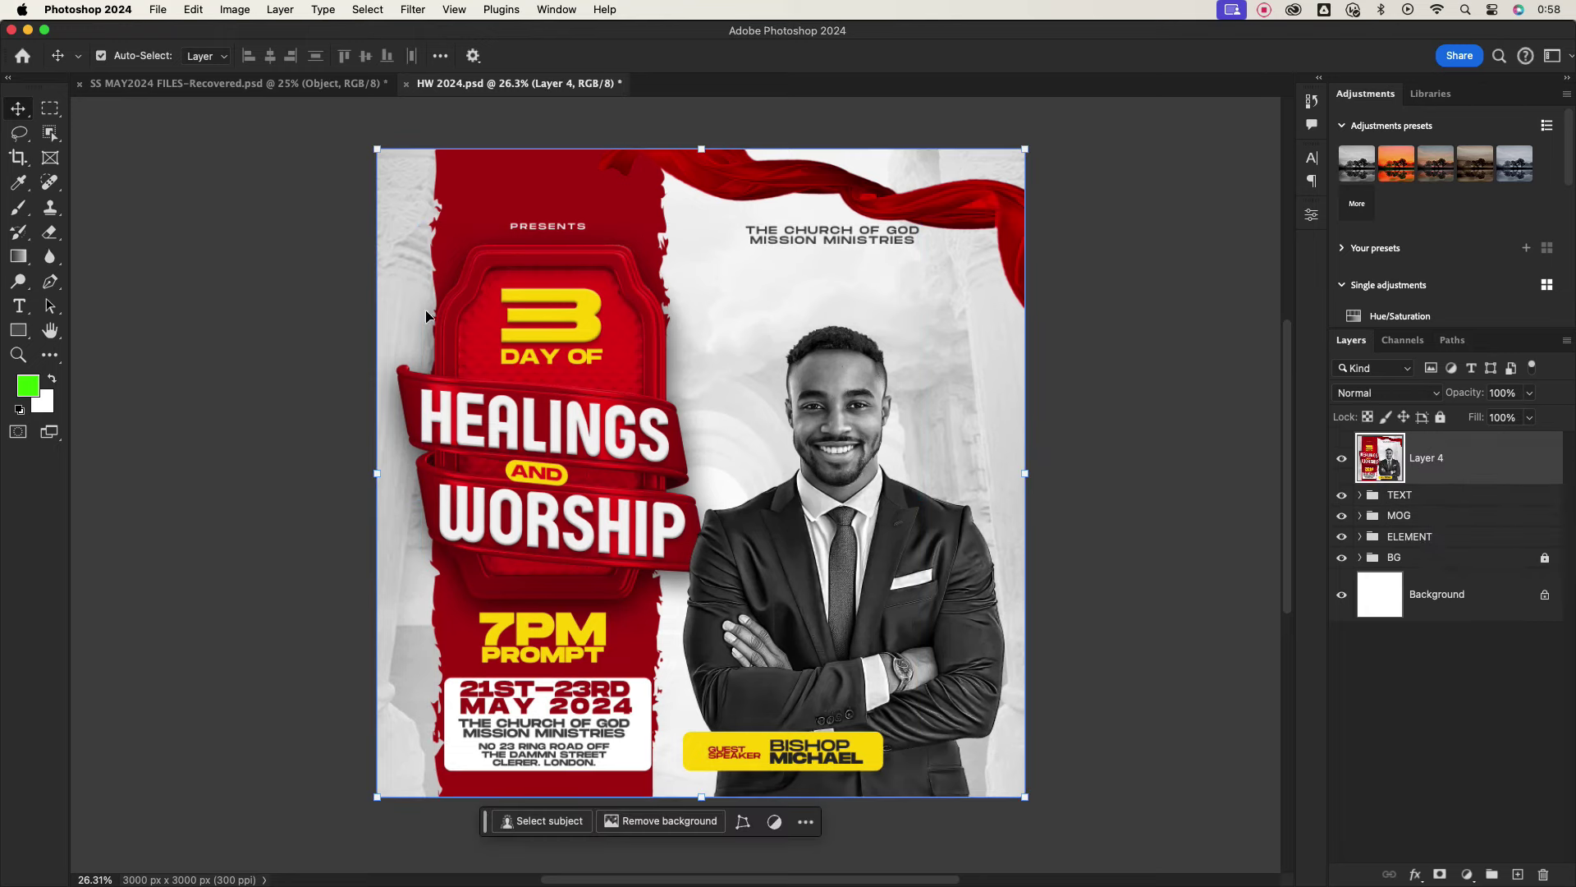
Convert Layer 4 to a smart object and apply Camera Raw with texture +25, clarity +18, more contrast.
{"action": "right_click", "coordinate": [1492, 449]}
{"action": "left_click", "coordinate": [1396, 762]}
{"action": "left_click", "coordinate": [407, 10]}
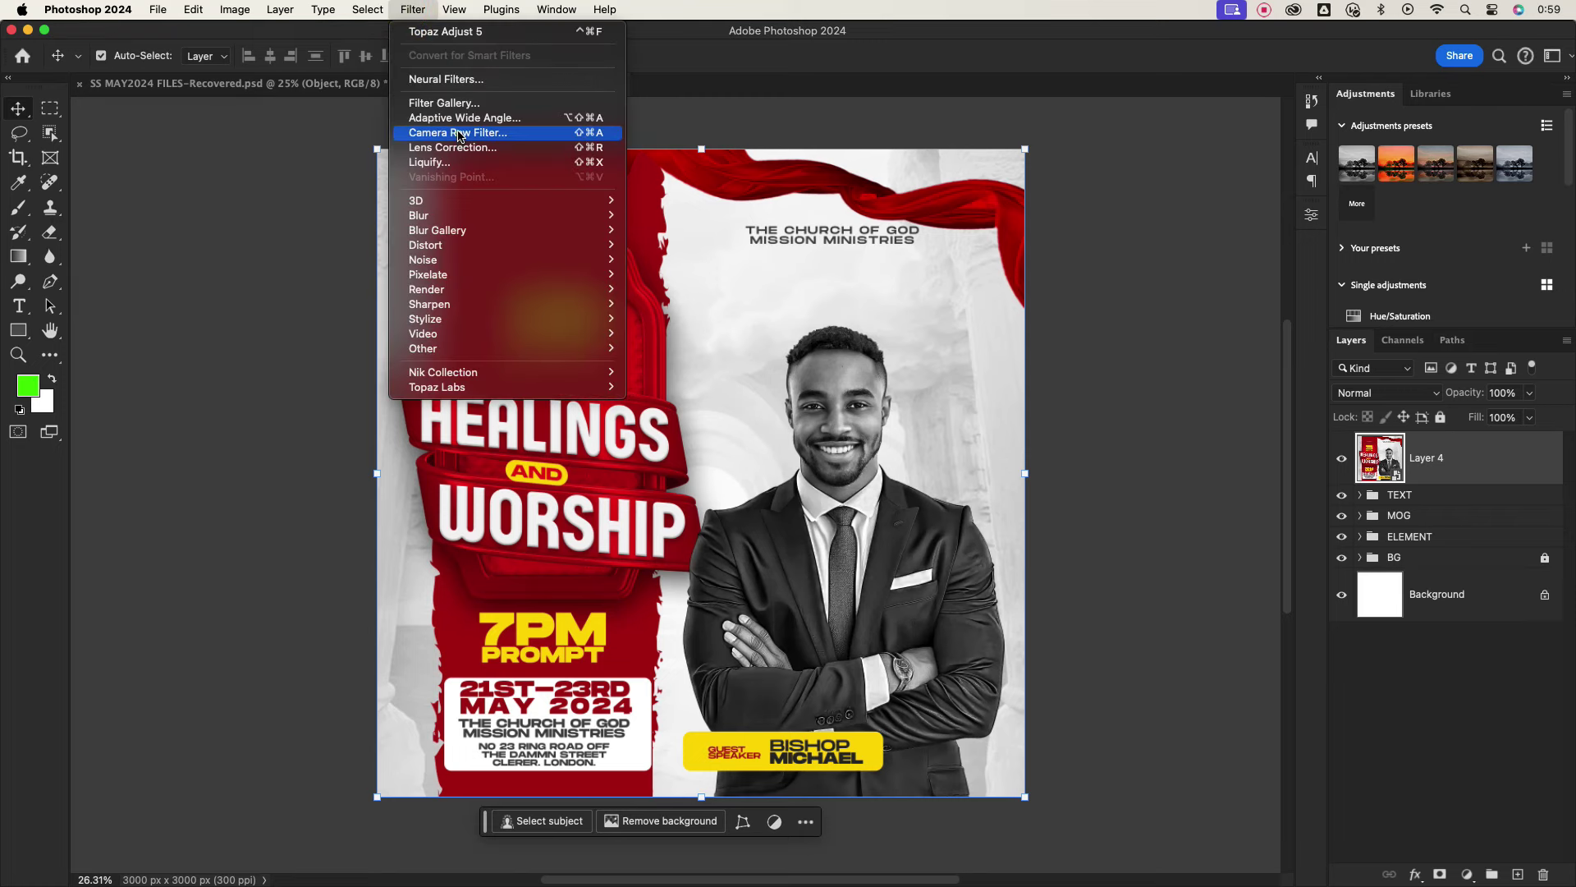
{"action": "left_click", "coordinate": [458, 133]}
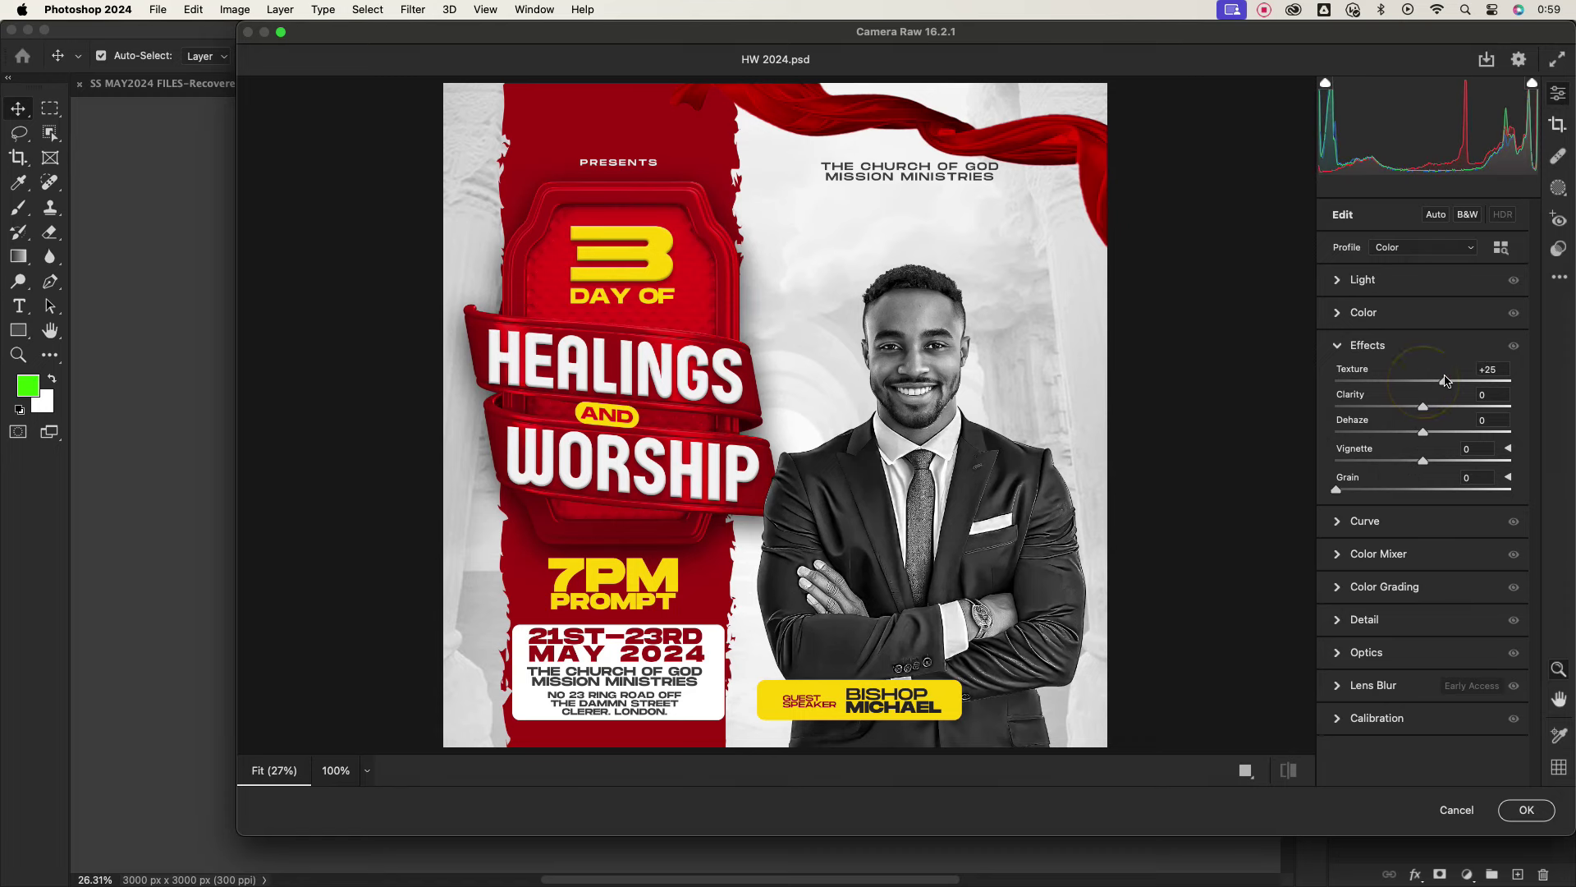
{"action": "left_click_drag", "start_coordinate": [1424, 407], "coordinate": [1427, 433]}
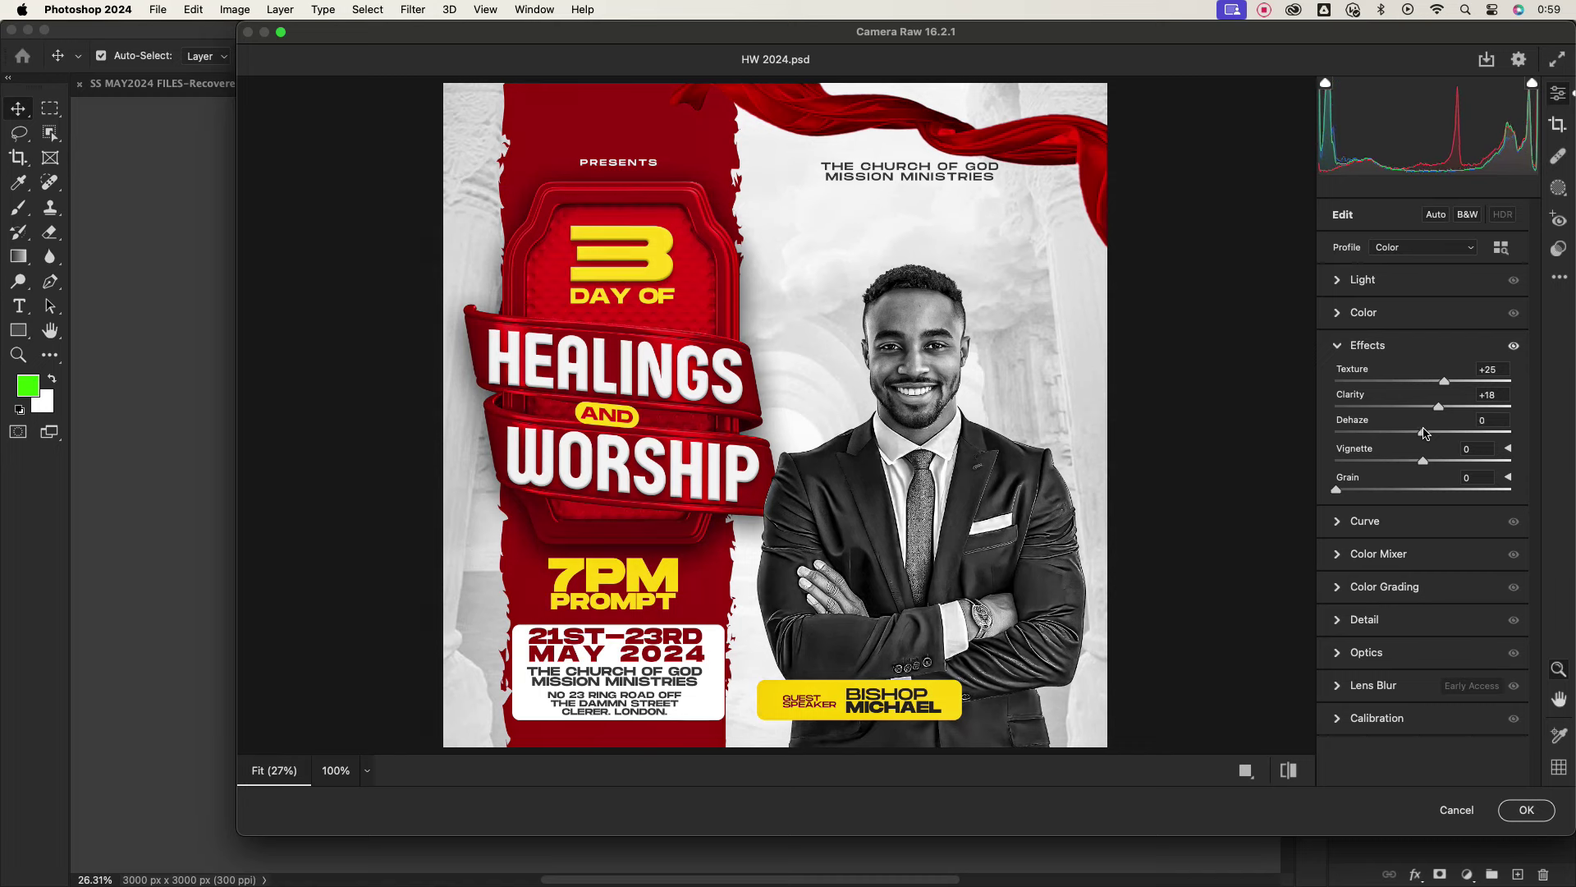
{"action": "left_click", "coordinate": [1340, 348]}
{"action": "left_click", "coordinate": [1334, 476]}
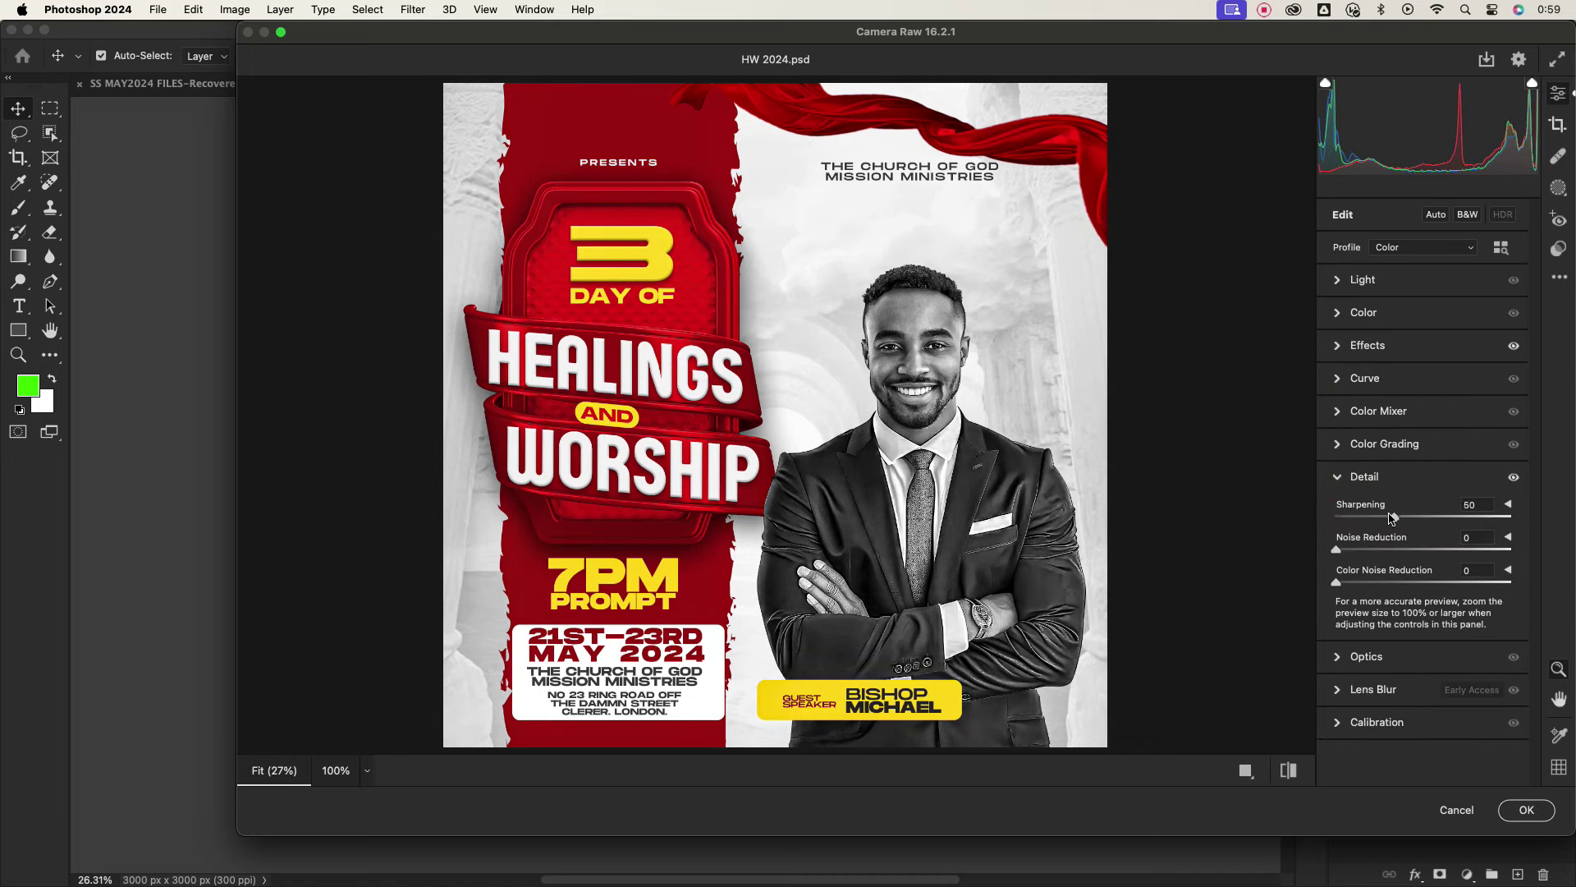
{"action": "left_click", "coordinate": [1336, 476]}
{"action": "left_click", "coordinate": [1337, 279]}
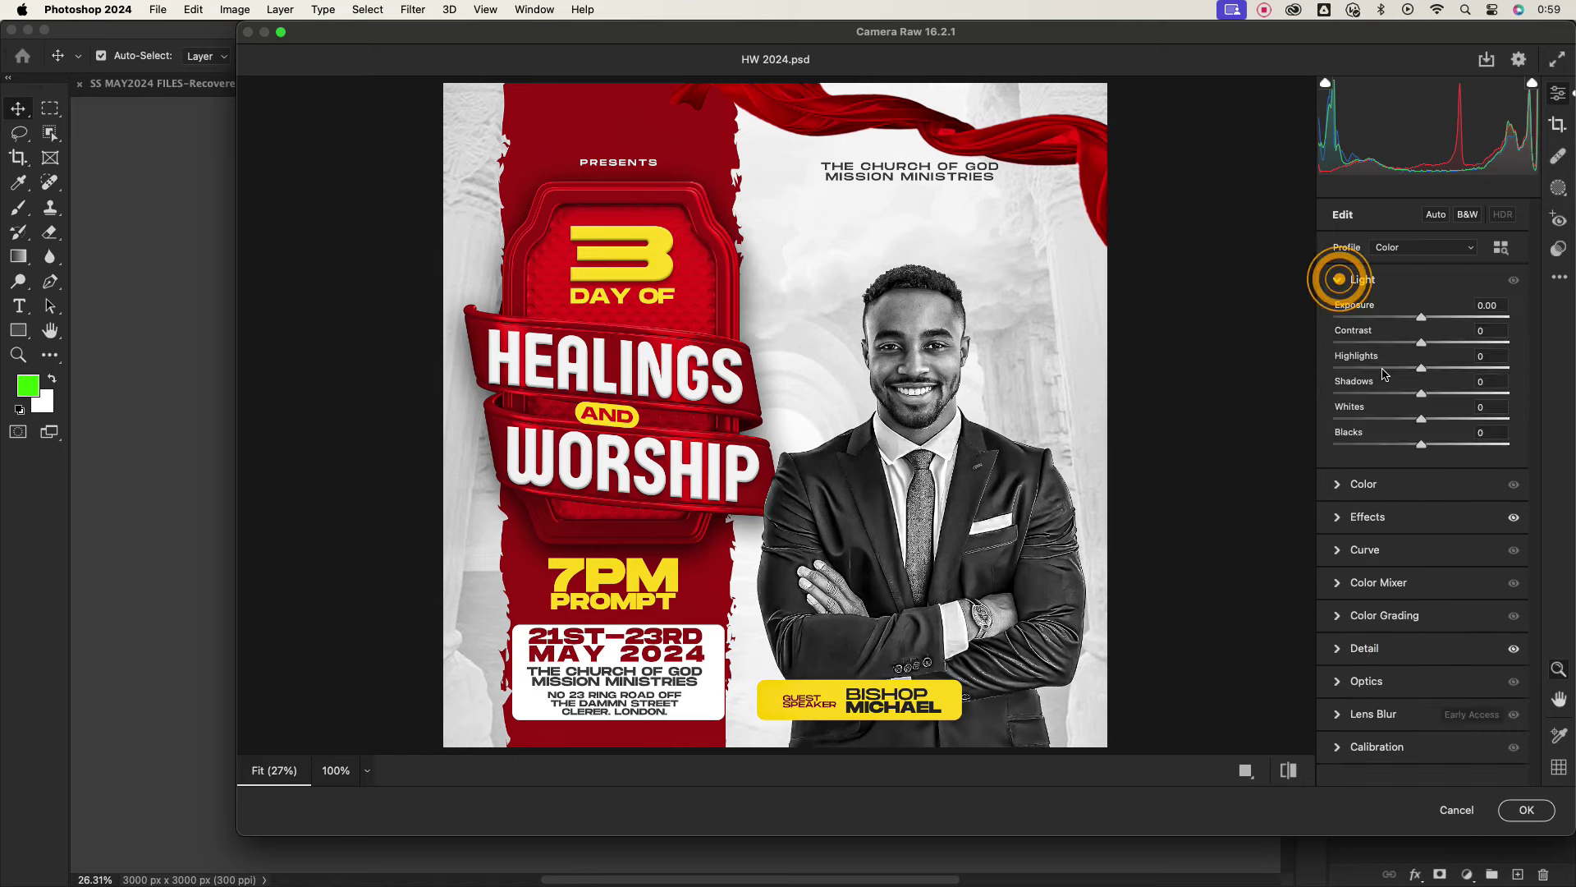
{"action": "mouse_move", "coordinate": [1423, 341]}
{"action": "left_mouse_down"}
{"action": "mouse_move", "coordinate": [1406, 368]}
{"action": "mouse_move", "coordinate": [1430, 391]}
{"action": "left_mouse_up"}
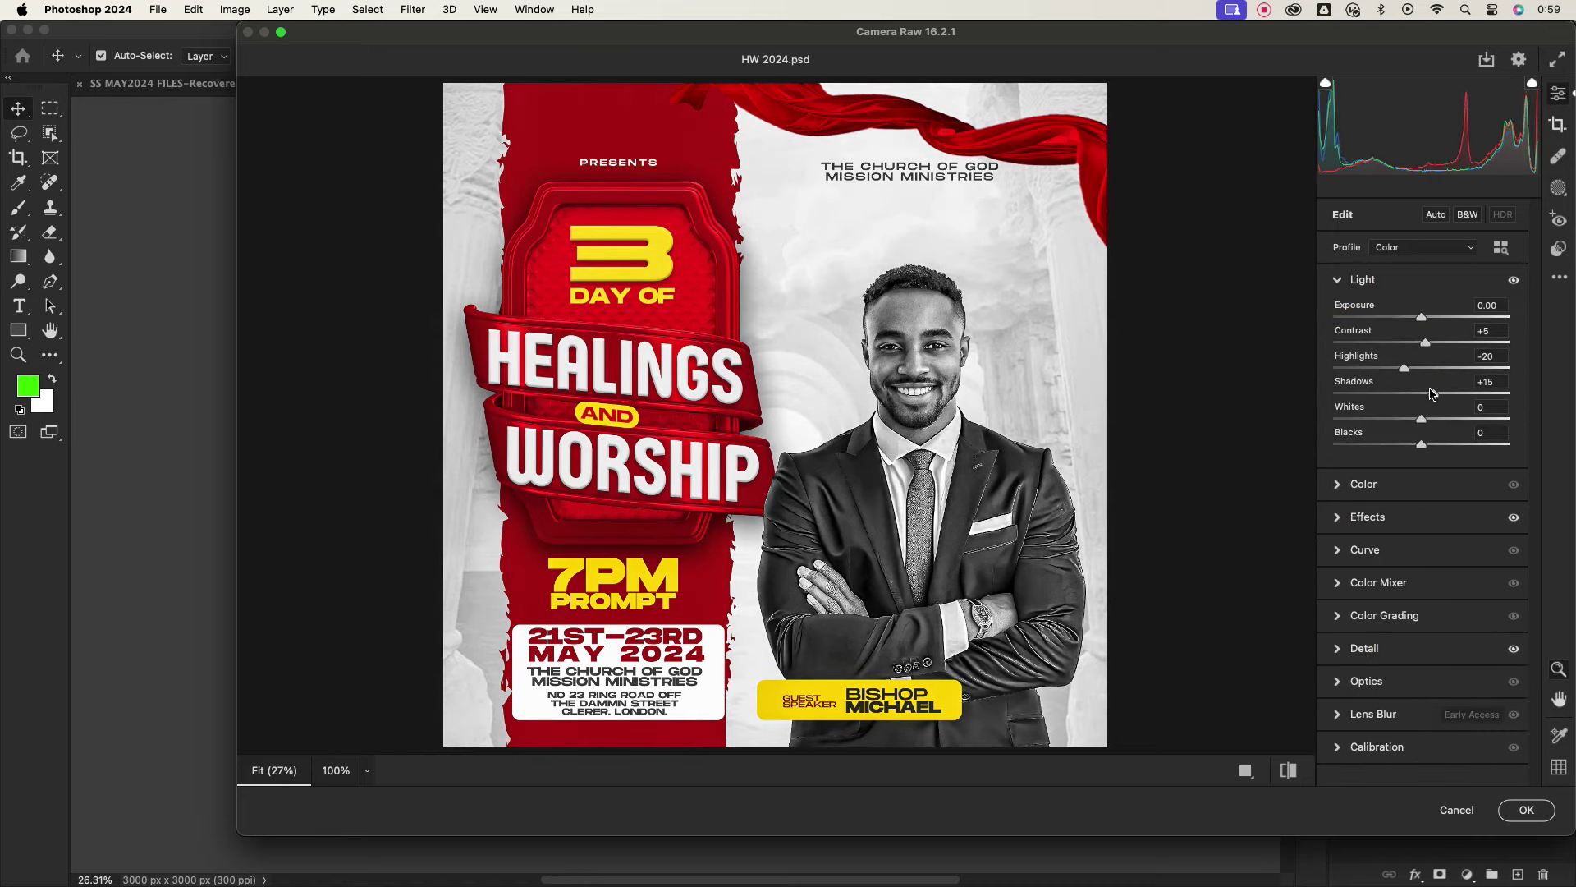
{"action": "left_click", "coordinate": [1530, 811]}
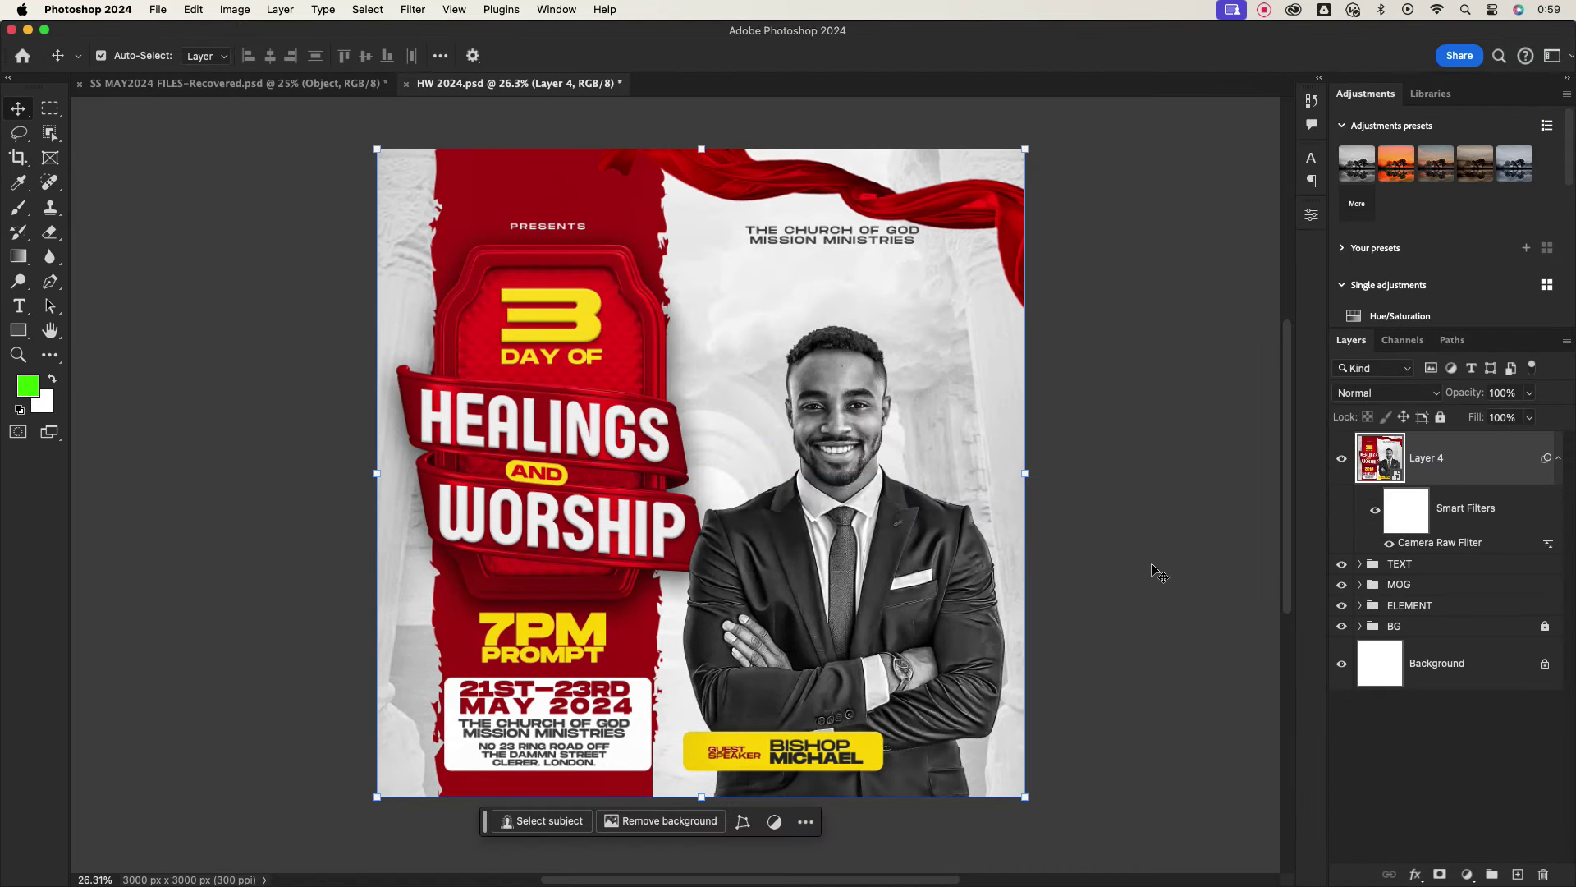